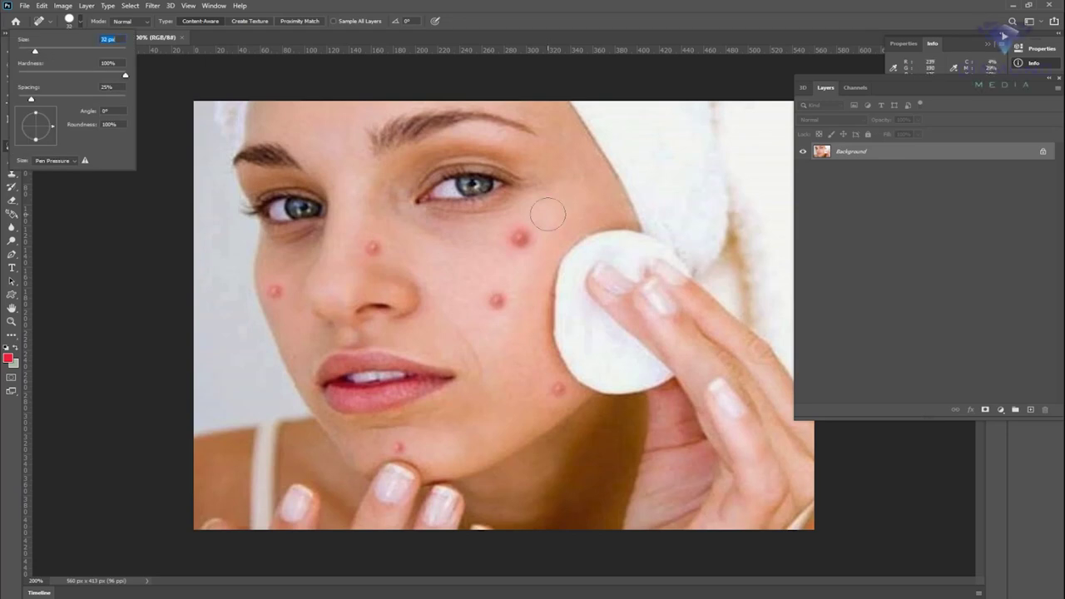
# Heal the red blemishes on the woman's cheeks and nose with the Spot Healing Brush
pyautogui.click(519, 239)
pyautogui.click(80, 21)
pyautogui.click(496, 299)
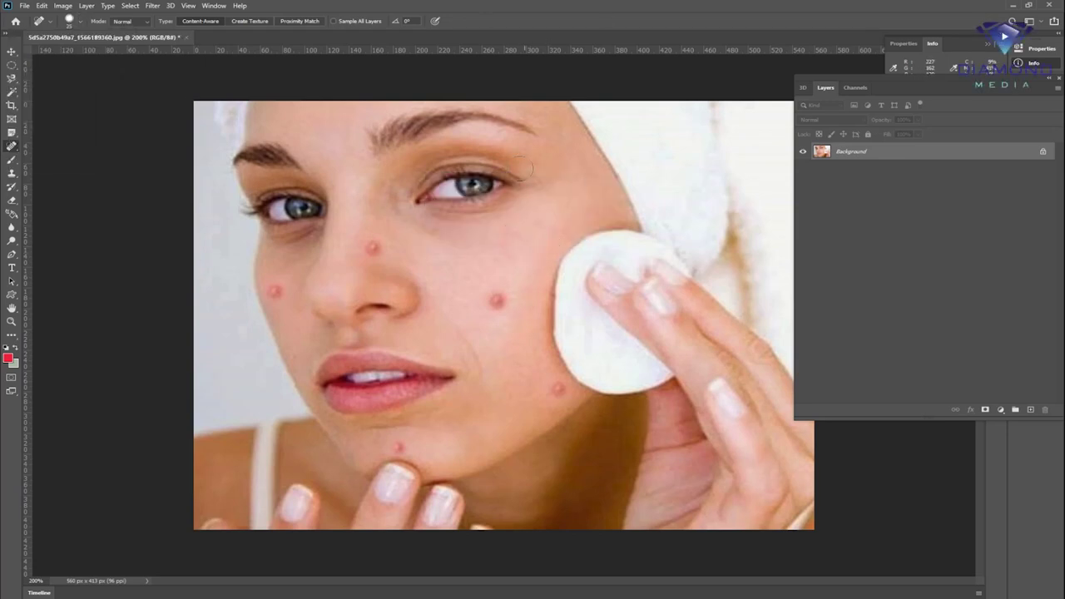
pyautogui.click(372, 247)
pyautogui.moveTo(503, 242); pyautogui.dragTo(534, 224)
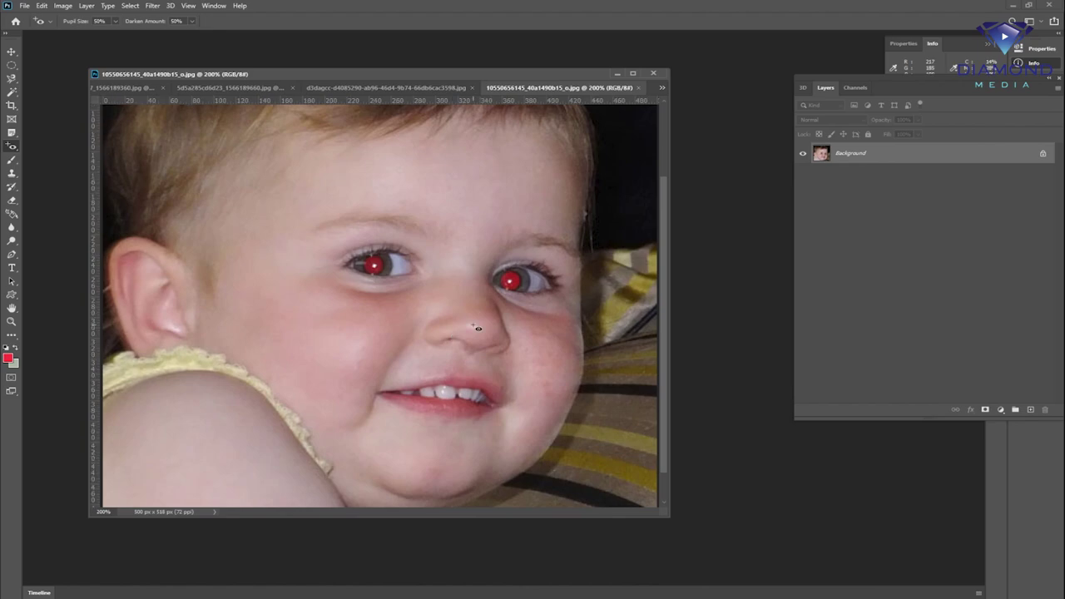
# Remove red-eye from both pupils, then clone the woman into the flowers photo
pyautogui.rightClick(12, 145)
pyautogui.click(50, 188)
pyautogui.click(373, 265)
pyautogui.click(510, 281)
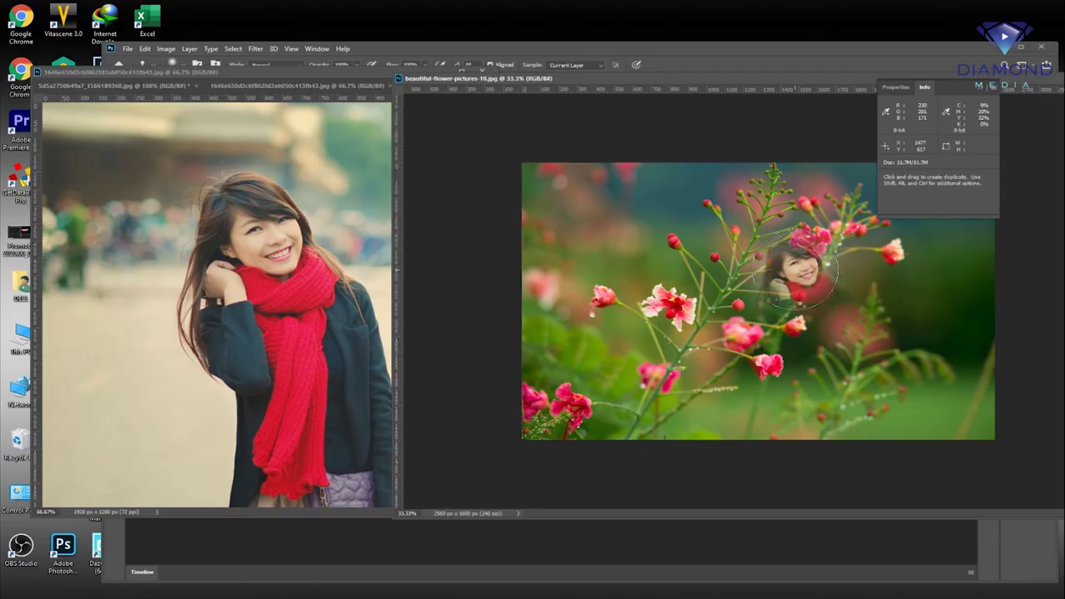
pyautogui.moveTo(799, 279); pyautogui.dragTo(807, 349)
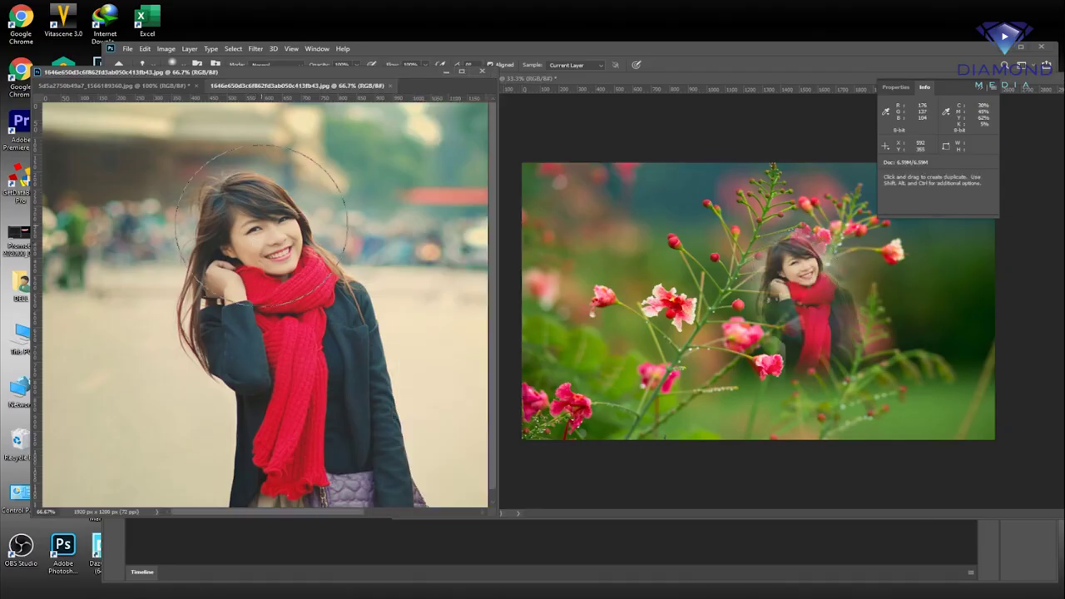
pyautogui.moveTo(637, 237); pyautogui.dragTo(658, 349)
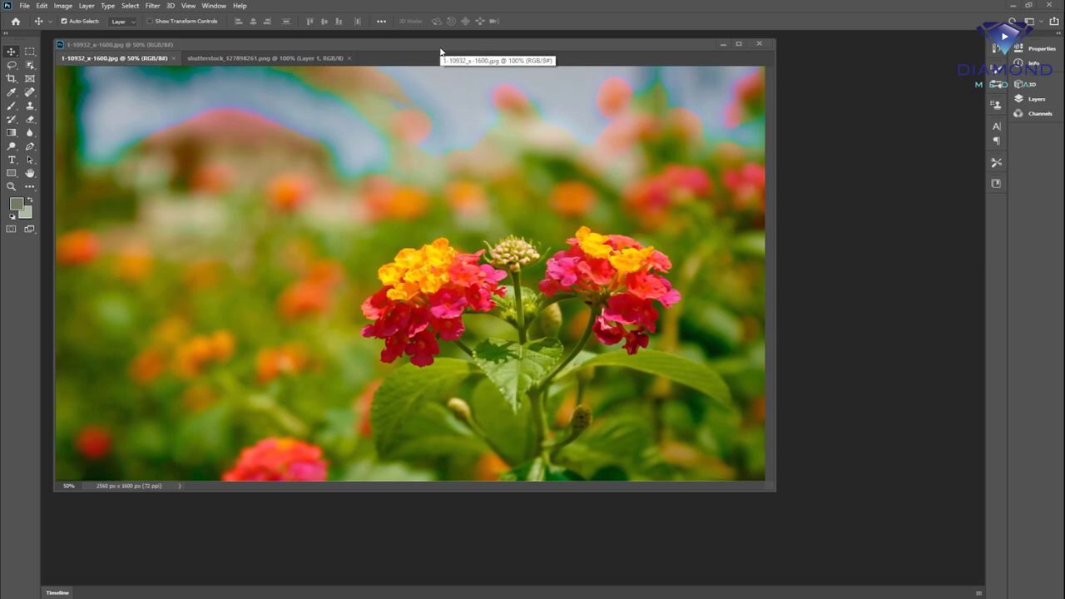
# Shift the flowers window slightly right and toggle the toolbar between one and two columns twice
pyautogui.moveTo(459, 49); pyautogui.dragTo(522, 50)
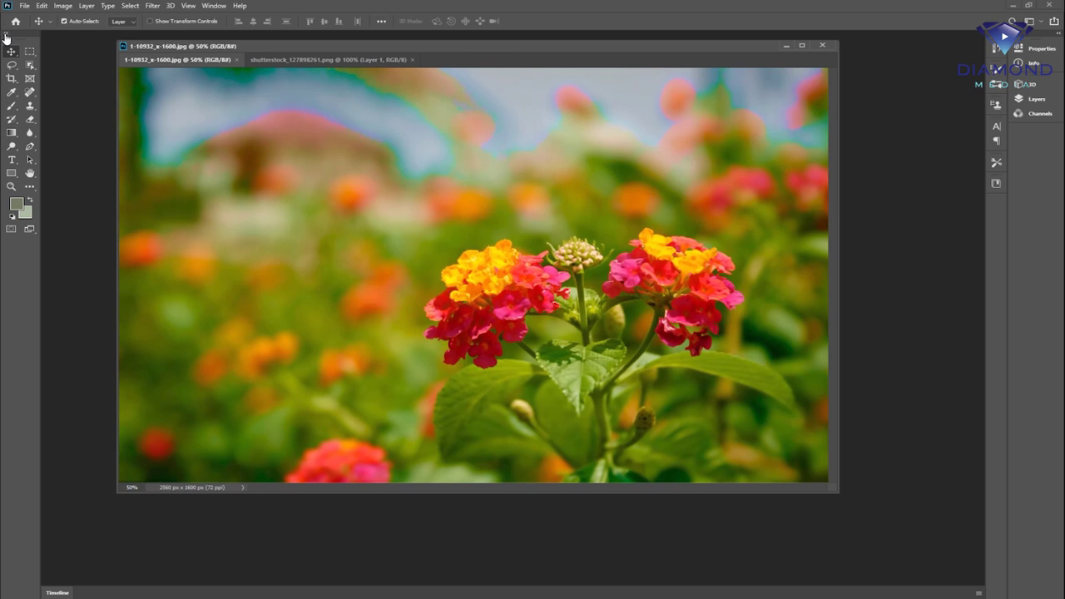
pyautogui.click(6, 37)
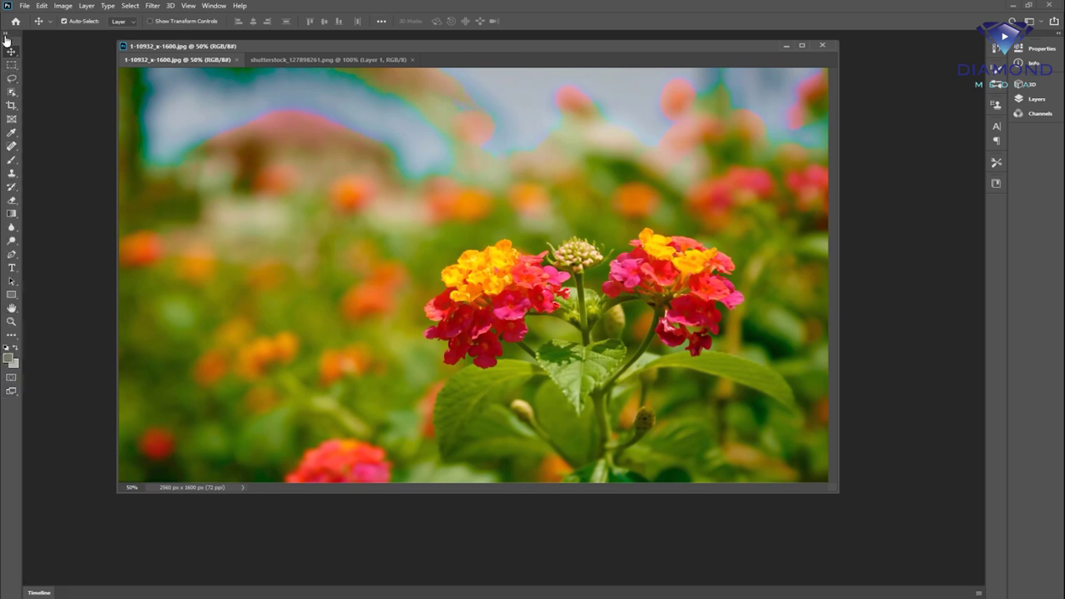
pyautogui.click(6, 37)
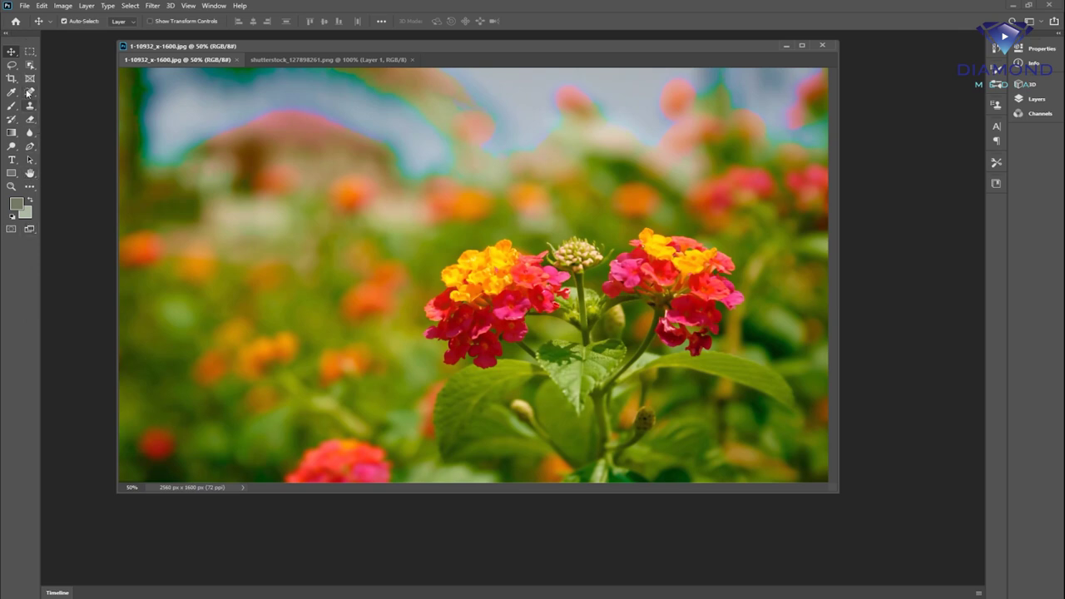
pyautogui.click(7, 36)
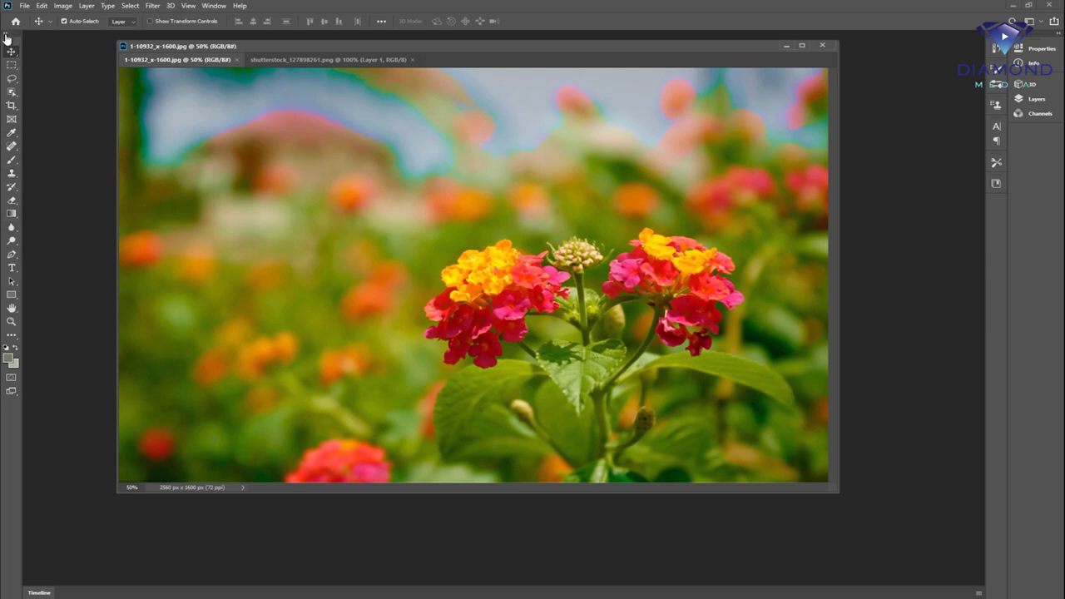
pyautogui.click(7, 36)
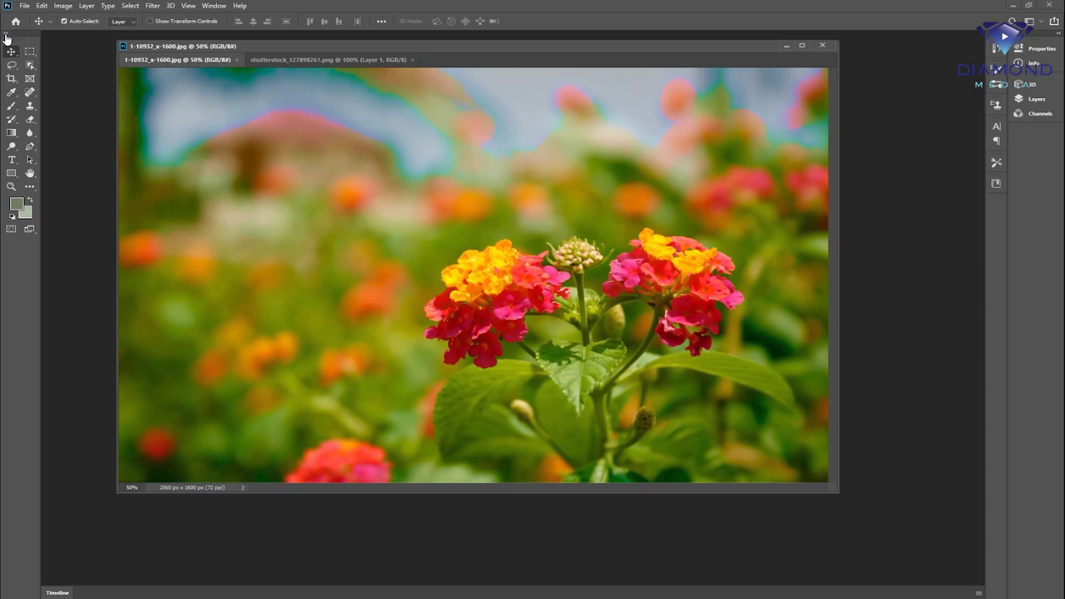
# Hide and re-show the tools panel via Window > Tools, then nudge the flowers window right
pyautogui.click(214, 6)
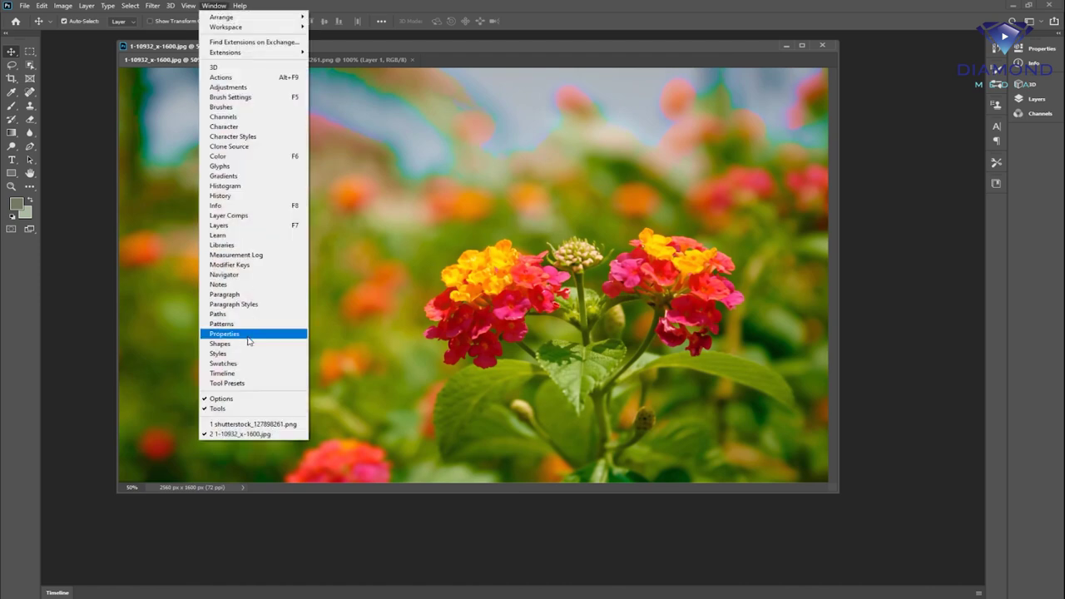
pyautogui.click(231, 410)
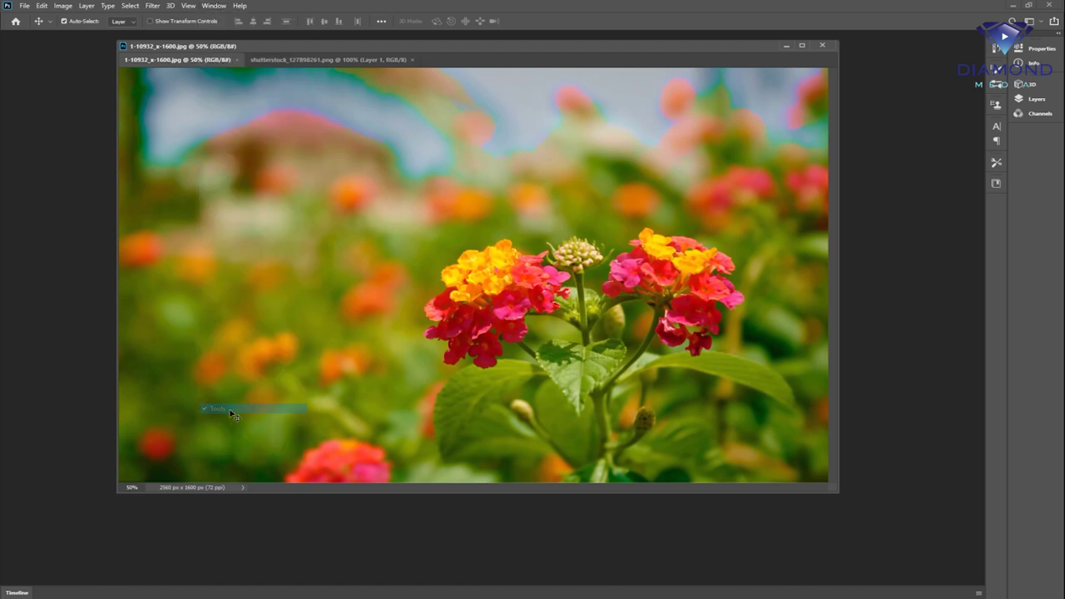
pyautogui.click(213, 5)
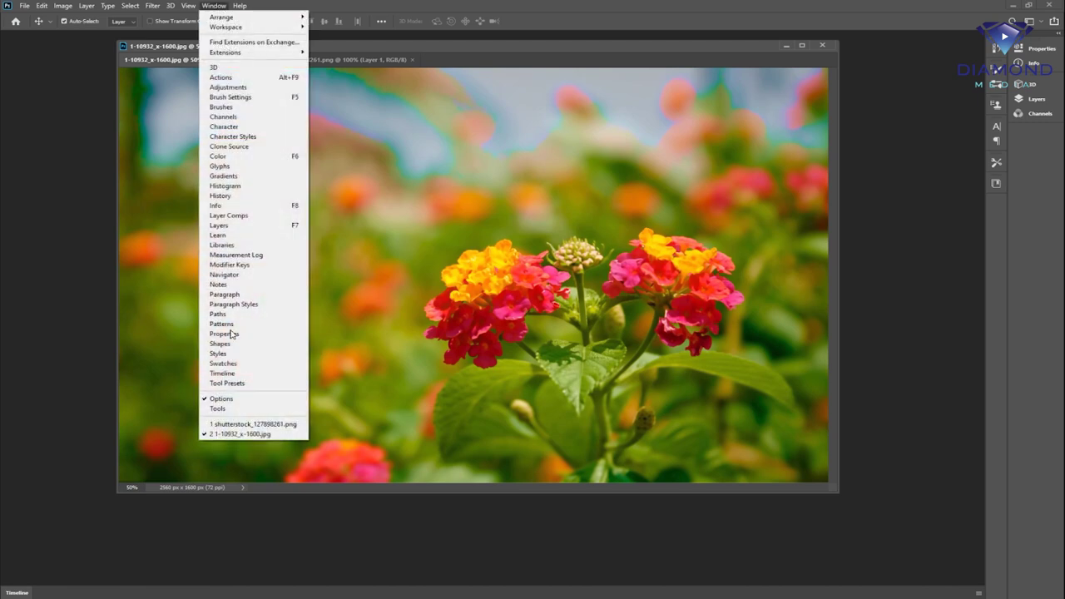
pyautogui.click(222, 411)
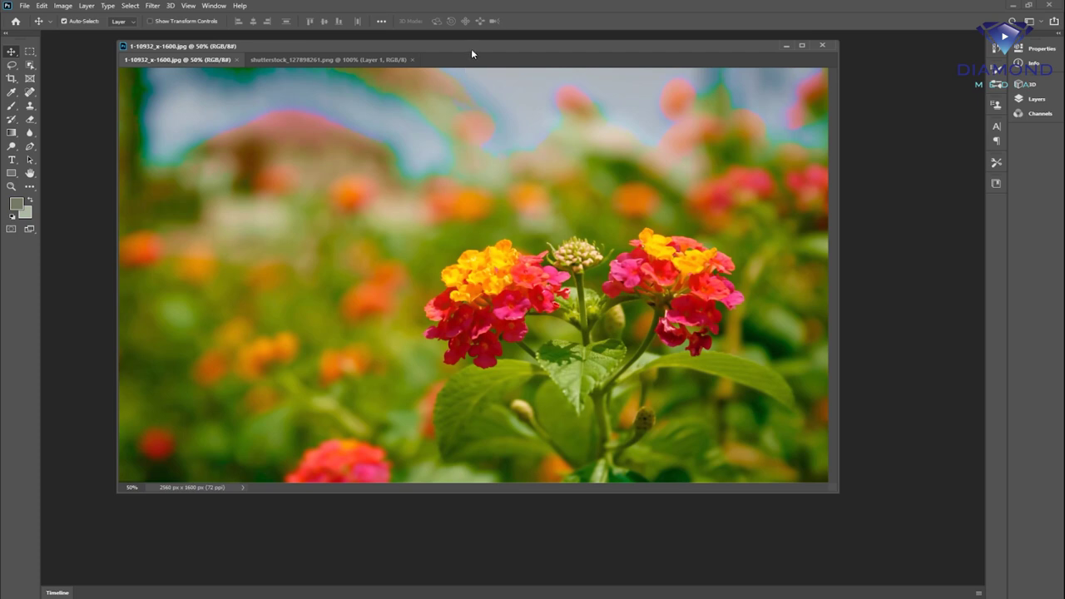
pyautogui.moveTo(470, 48); pyautogui.dragTo(501, 45)
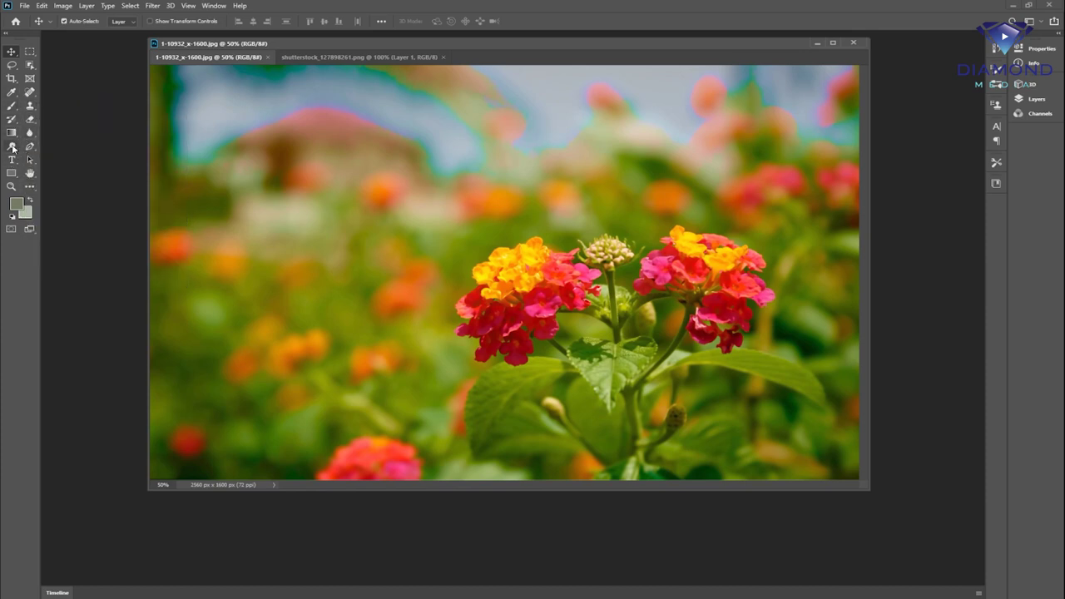
pyautogui.click(11, 146)
pyautogui.click(48, 157)
pyautogui.rightClick(12, 105)
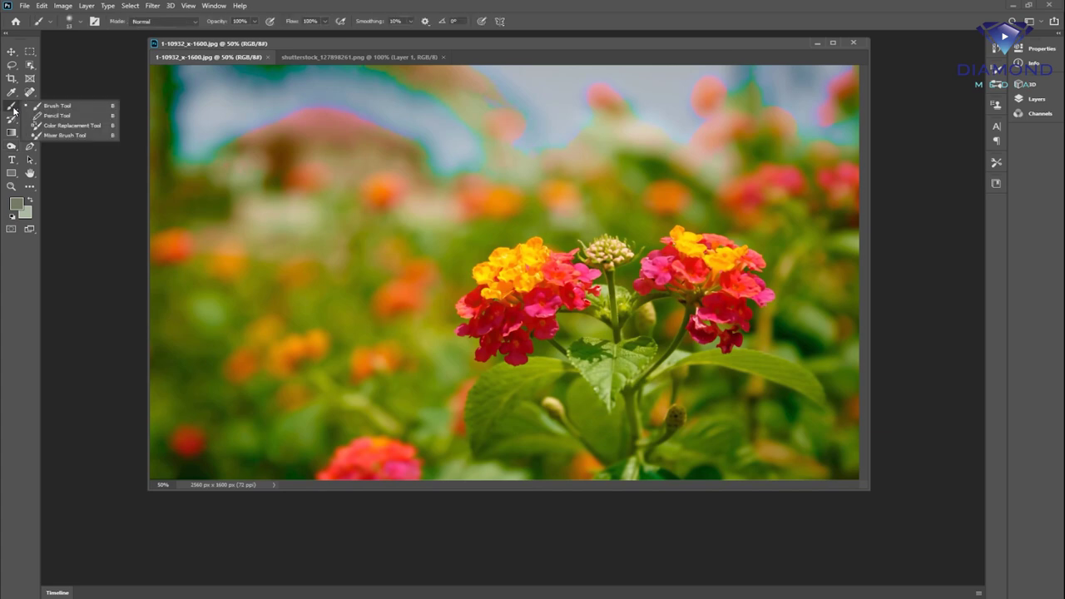
pyautogui.click(51, 116)
pyautogui.rightClick(31, 94)
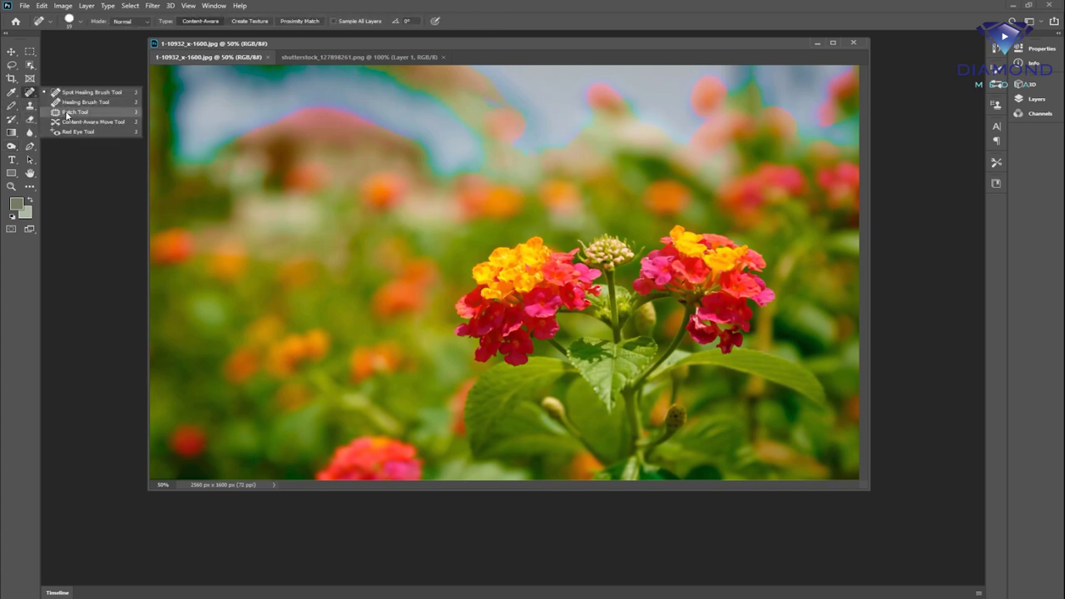
pyautogui.click(67, 112)
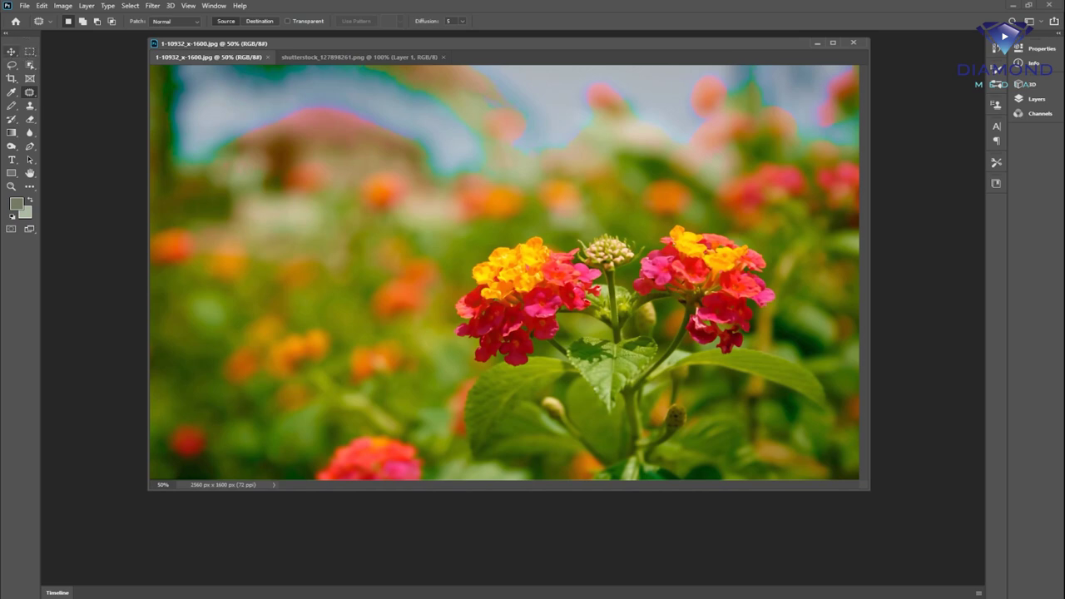
pyautogui.click(11, 52)
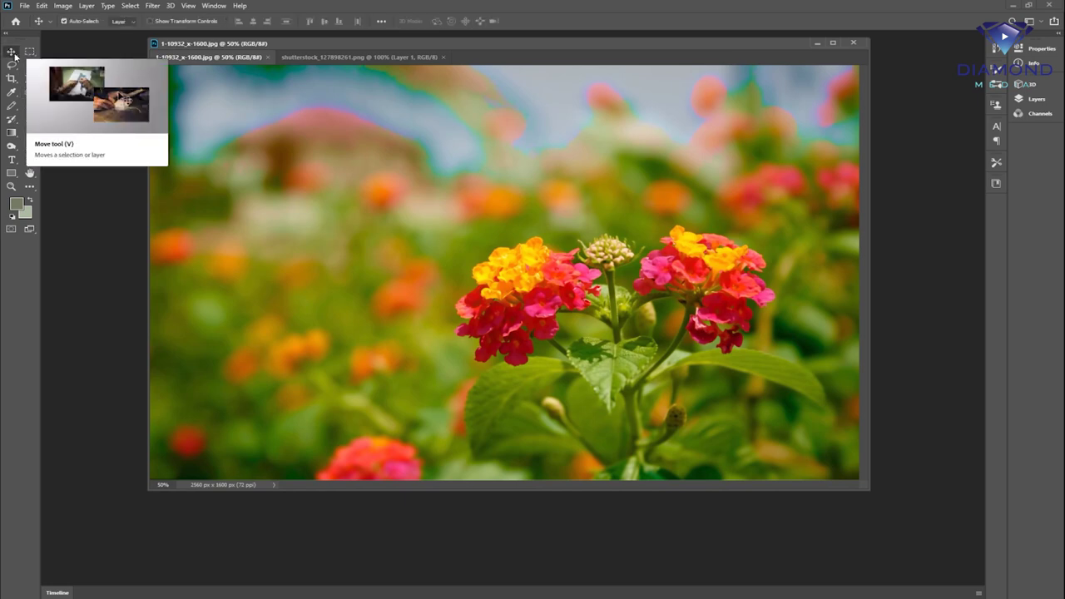
# Reset all tools to their defaults from the Tool Preset picker's gear menu
pyautogui.click(50, 22)
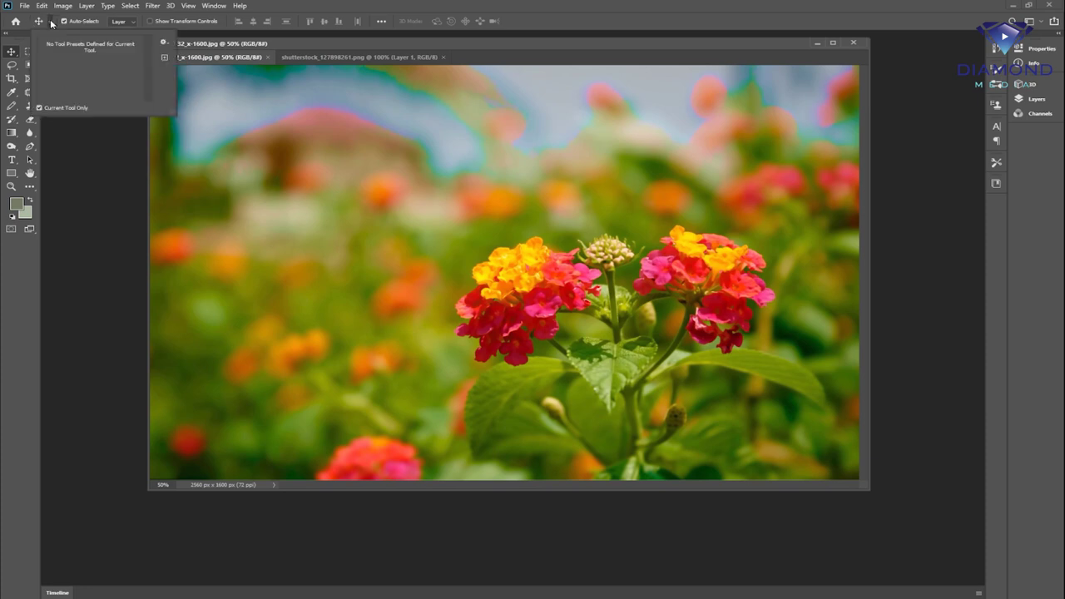
pyautogui.click(163, 41)
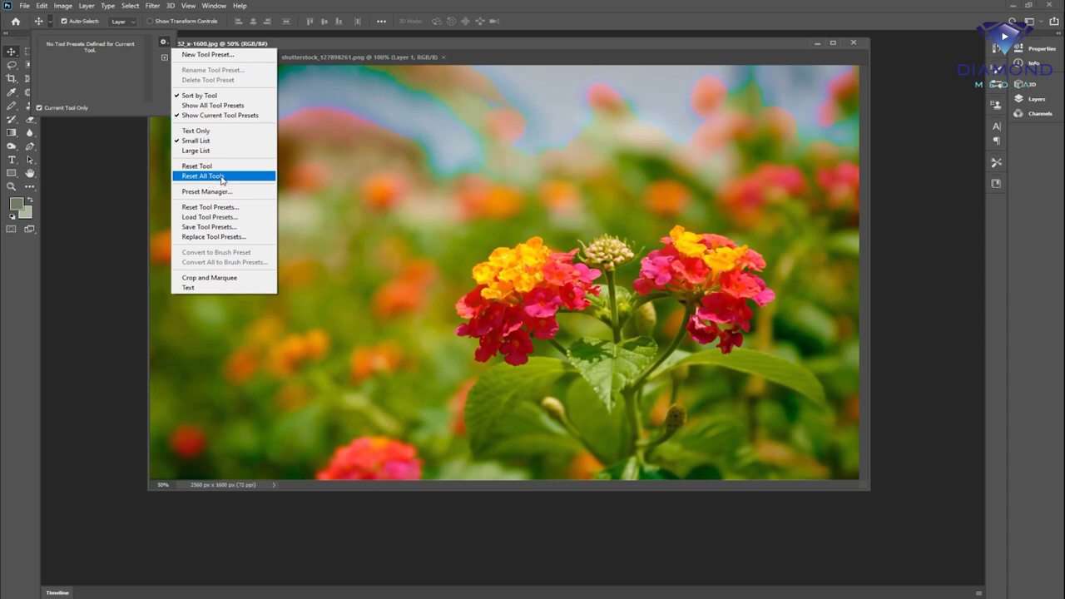
pyautogui.click(222, 177)
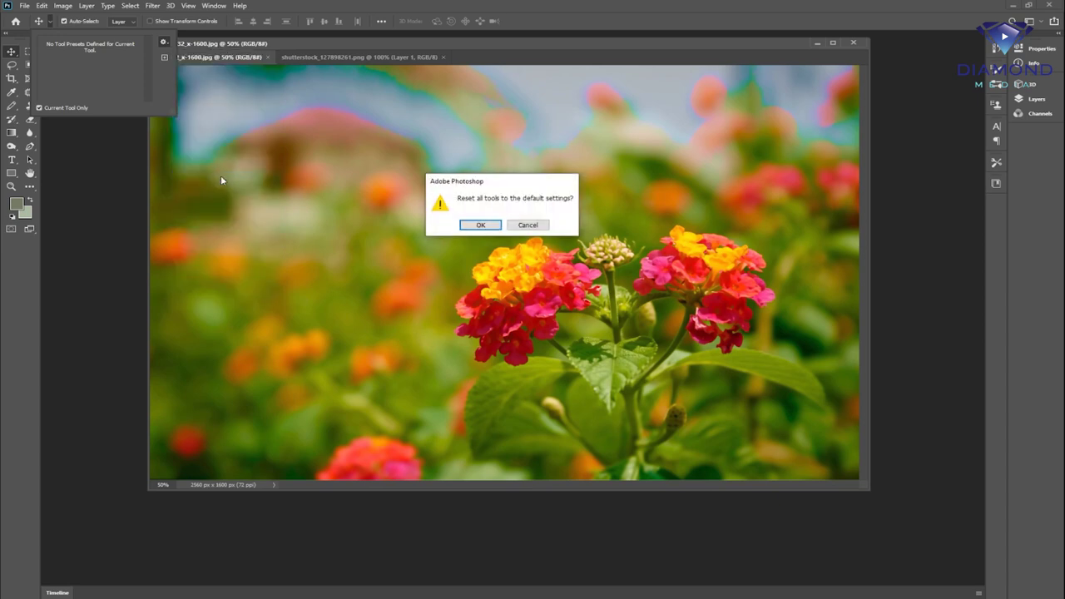
pyautogui.click(487, 226)
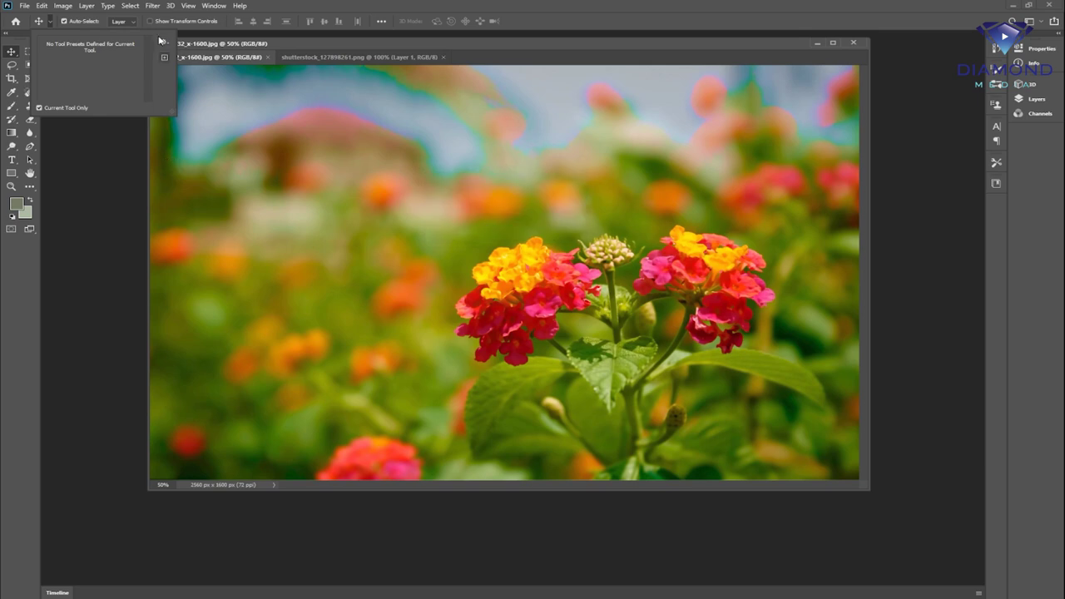
pyautogui.click(252, 23)
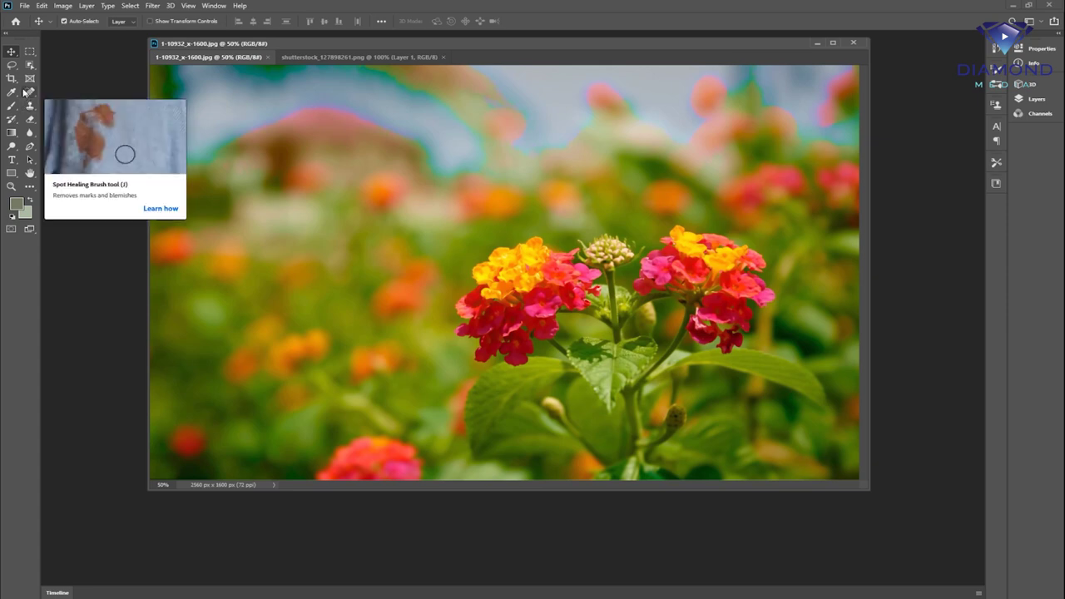
# Collapse the toolbar to one column, browse Customize Toolbar without changes, and shift the window left
pyautogui.click(13, 37)
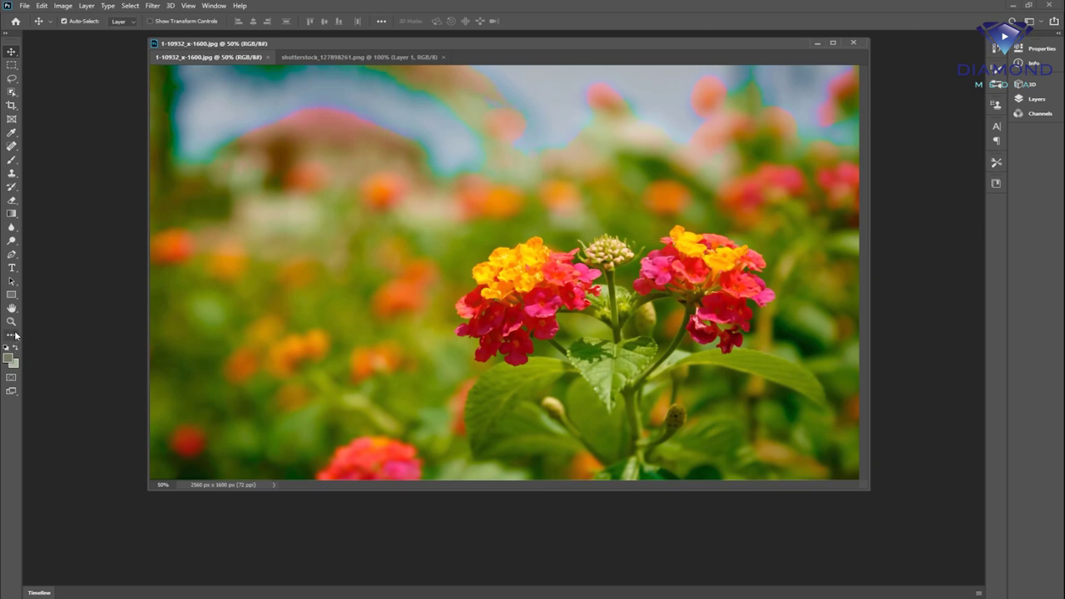
pyautogui.click(15, 338)
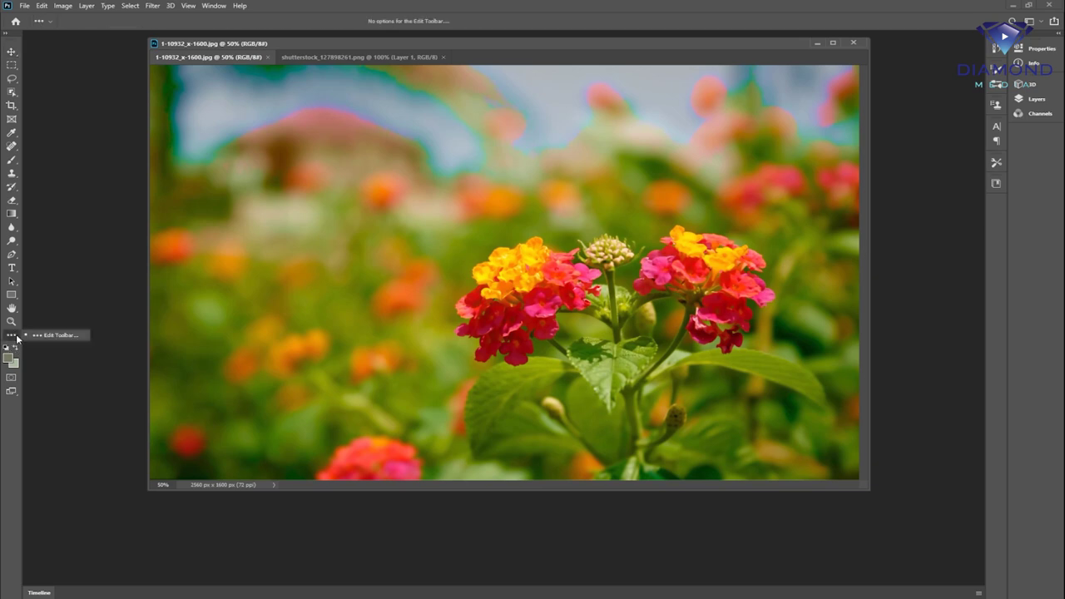
pyautogui.click(68, 335)
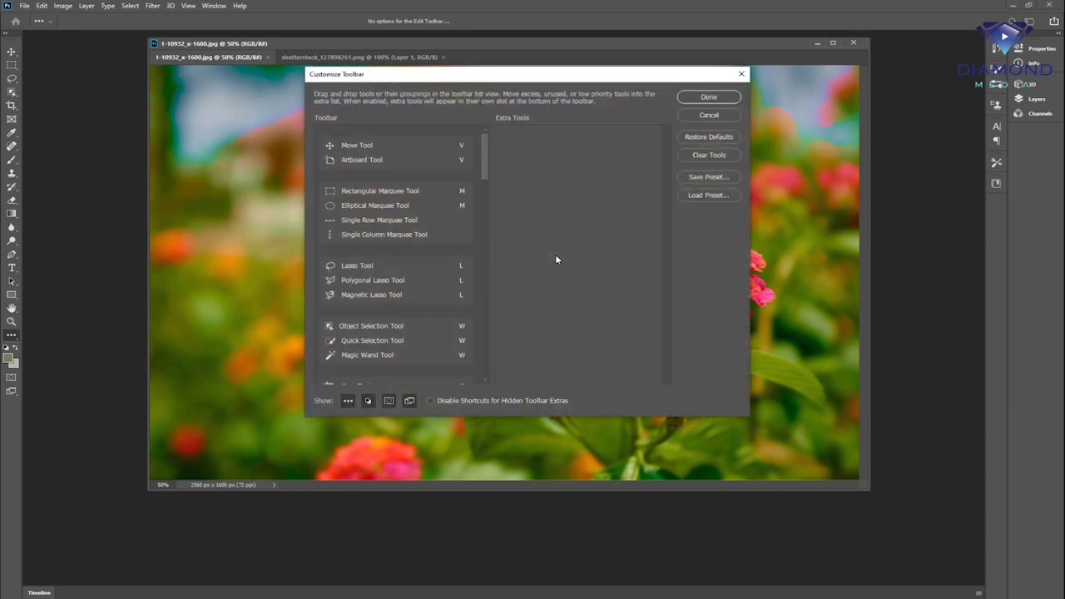
pyautogui.moveTo(484, 155); pyautogui.dragTo(450, 224)
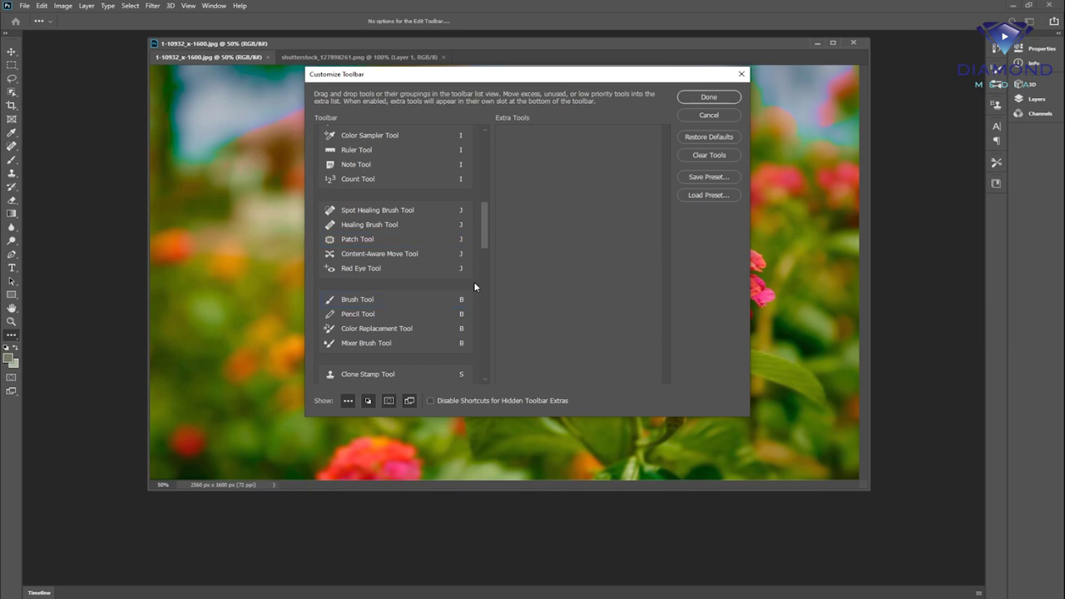
pyautogui.click(708, 114)
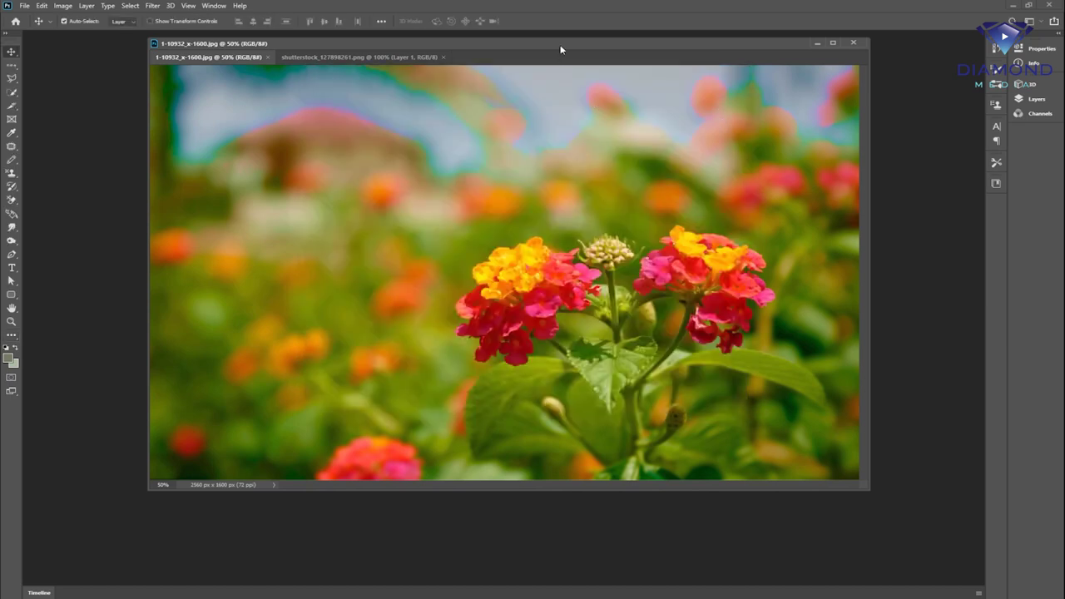
pyautogui.moveTo(560, 49); pyautogui.dragTo(494, 52)
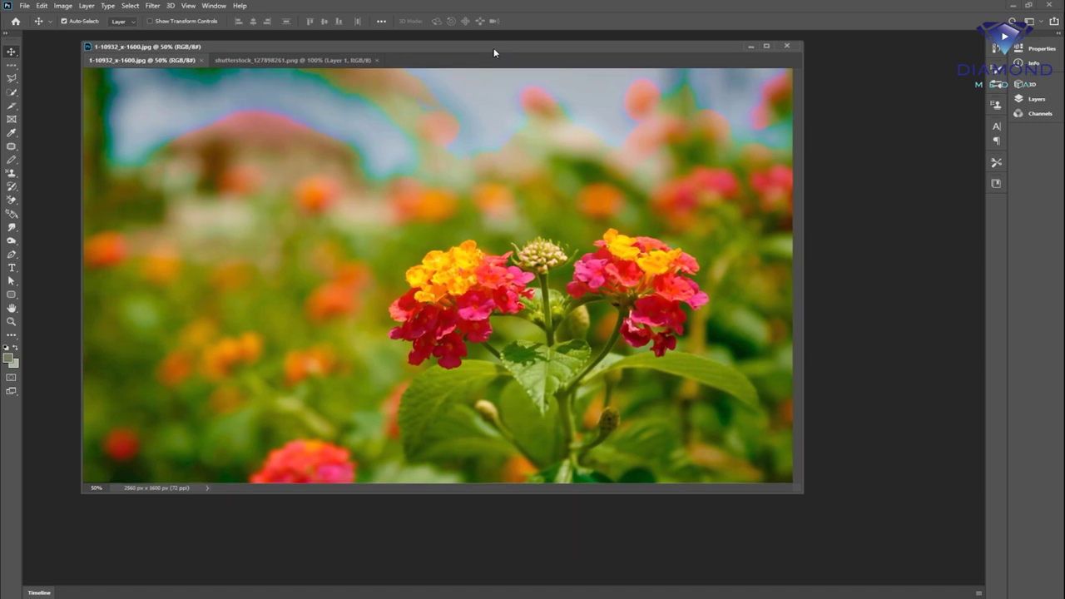
pyautogui.moveTo(493, 49); pyautogui.dragTo(454, 51)
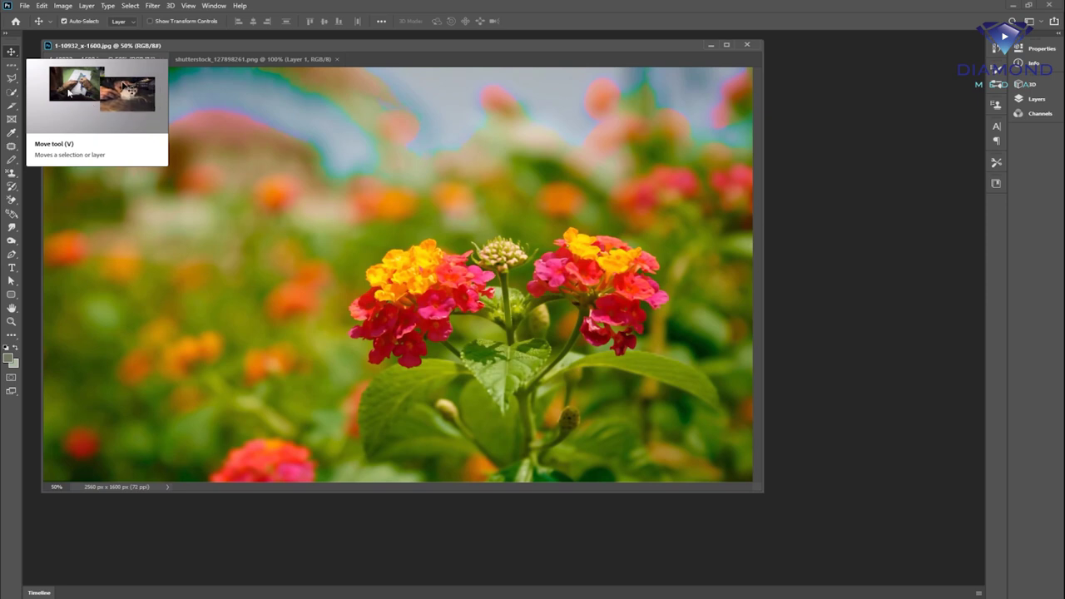
pyautogui.rightClick(12, 52)
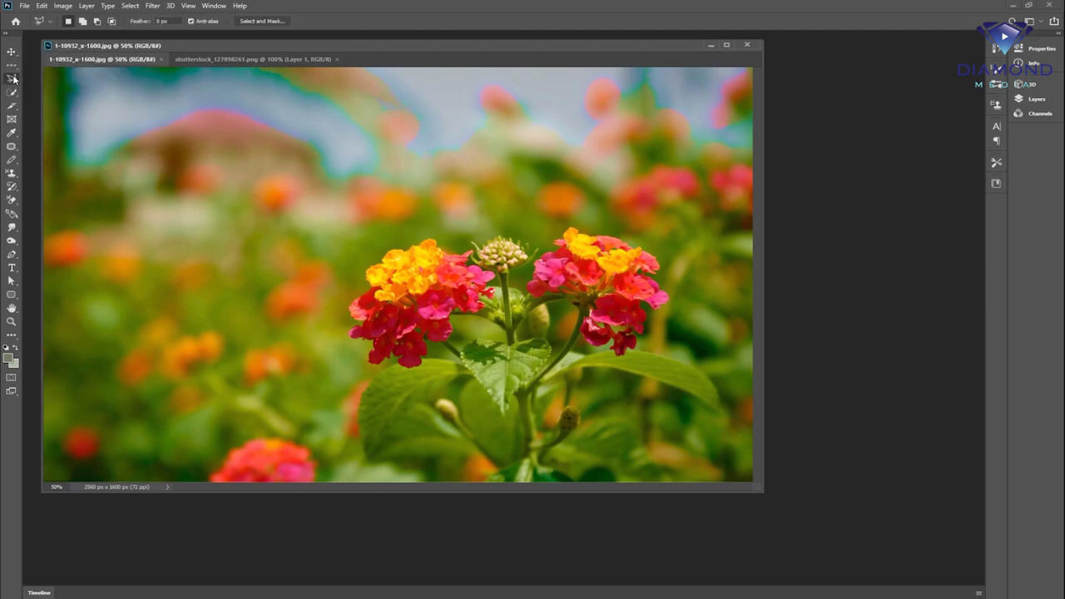
pyautogui.click(13, 79)
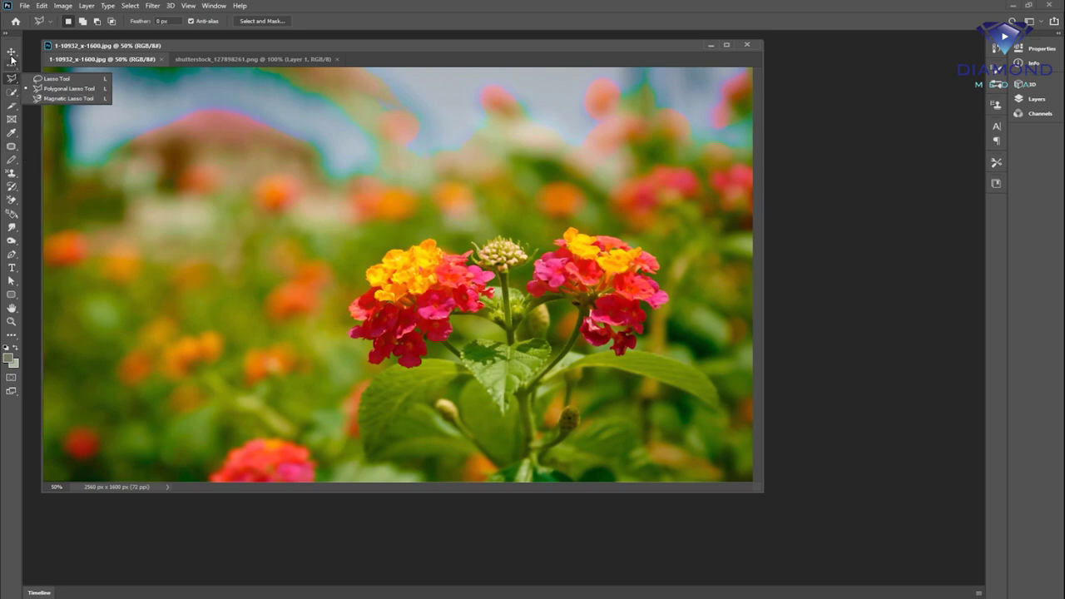
pyautogui.click(12, 55)
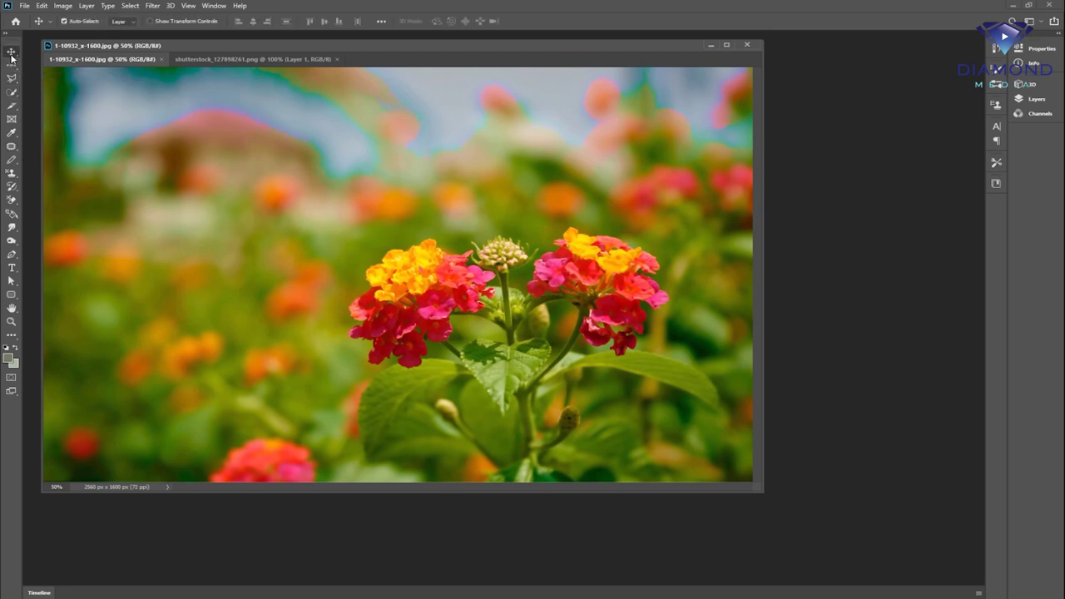
pyautogui.click(11, 148)
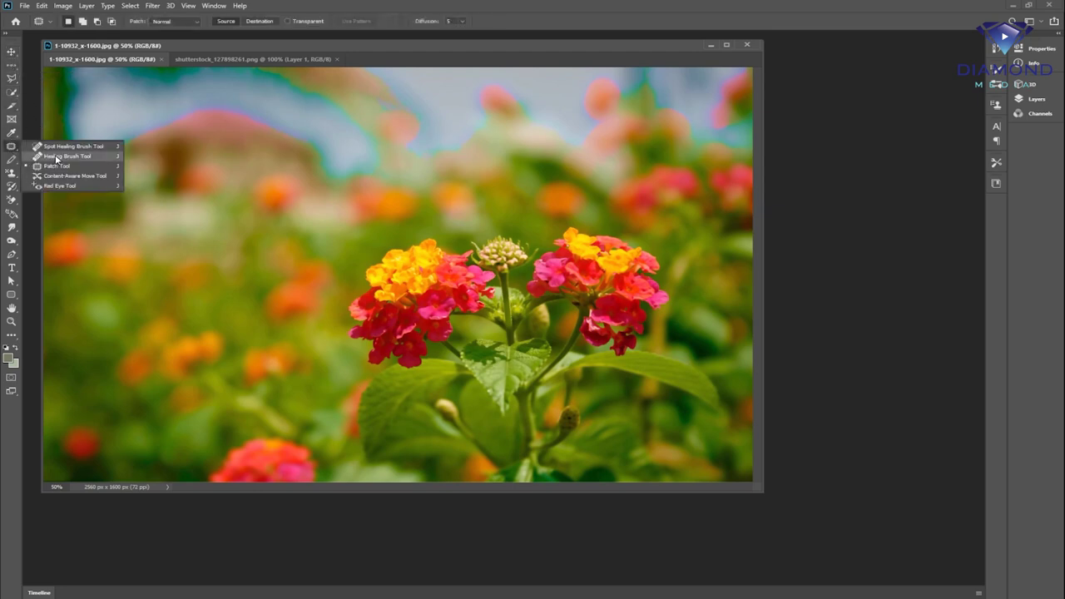
pyautogui.click(12, 55)
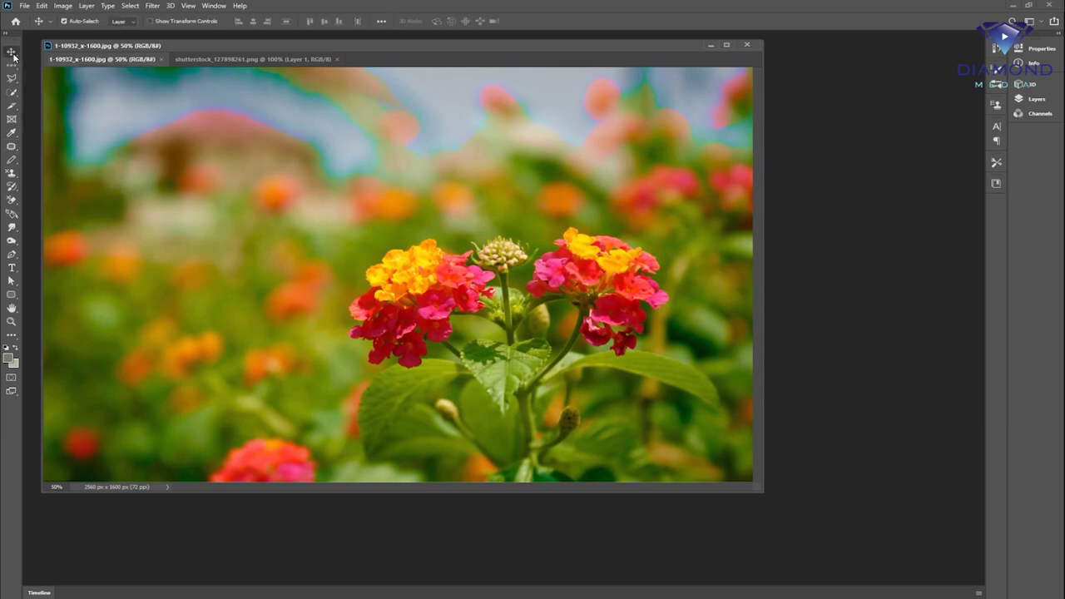
pyautogui.moveTo(276, 51); pyautogui.dragTo(286, 68)
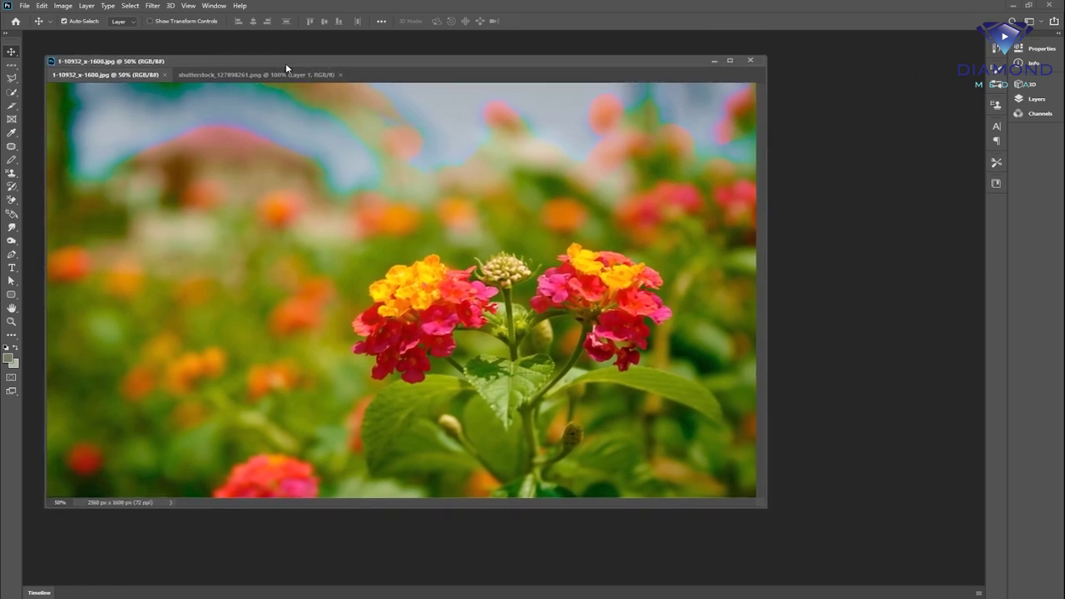
pyautogui.moveTo(286, 69)
pyautogui.mouseDown()
pyautogui.moveTo(326, 62)
pyautogui.moveTo(297, 63)
pyautogui.mouseUp()
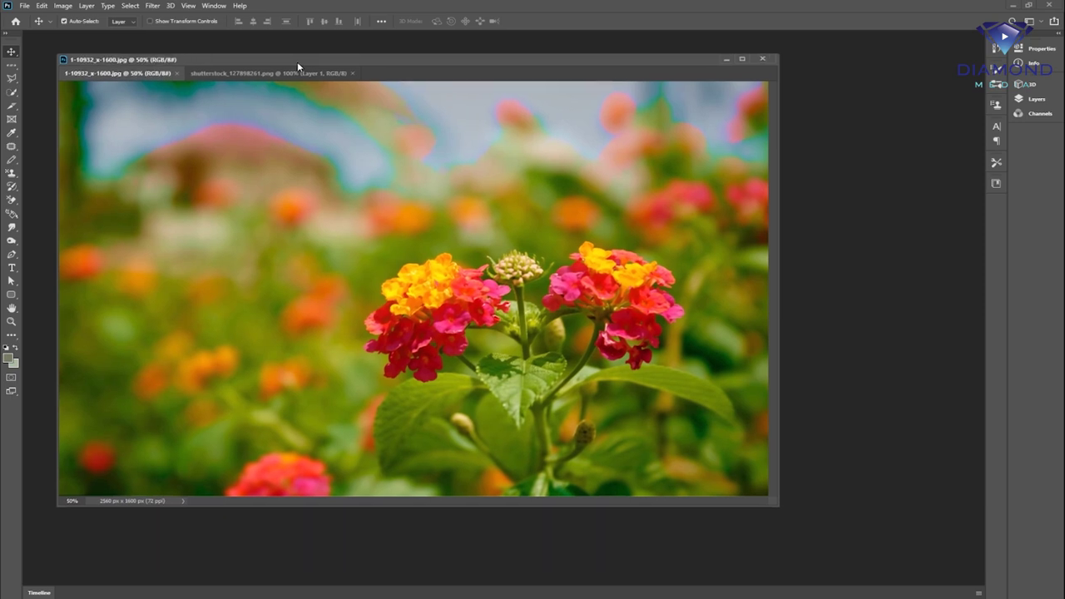
# Drag the woman cut-out from the shutterstock document onto the flower photo
pyautogui.click(247, 75)
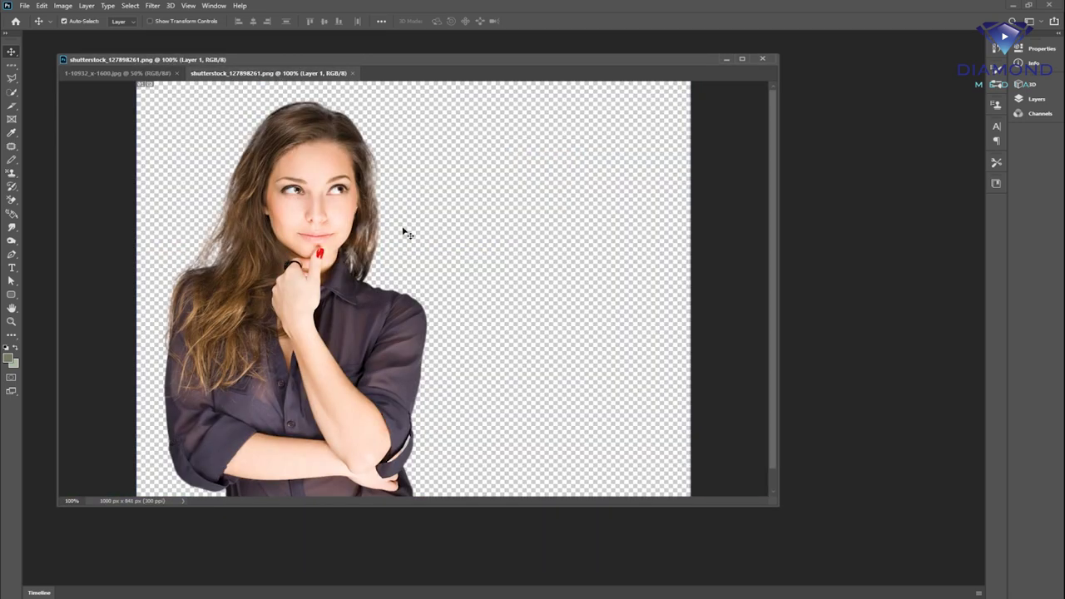
pyautogui.moveTo(340, 368)
pyautogui.mouseDown()
pyautogui.moveTo(566, 369)
pyautogui.moveTo(275, 285)
pyautogui.moveTo(462, 325)
pyautogui.moveTo(292, 312)
pyautogui.moveTo(390, 284)
pyautogui.moveTo(374, 289)
pyautogui.moveTo(413, 297)
pyautogui.mouseUp()
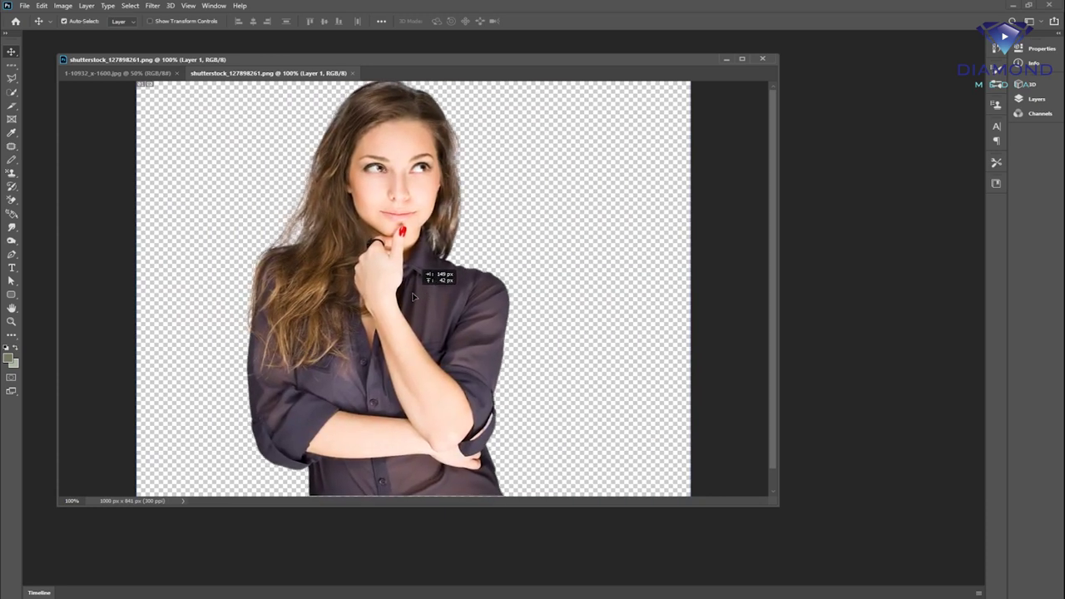
pyautogui.moveTo(429, 287)
pyautogui.mouseDown()
pyautogui.moveTo(363, 290)
pyautogui.moveTo(222, 111)
pyautogui.moveTo(148, 73)
pyautogui.mouseUp()
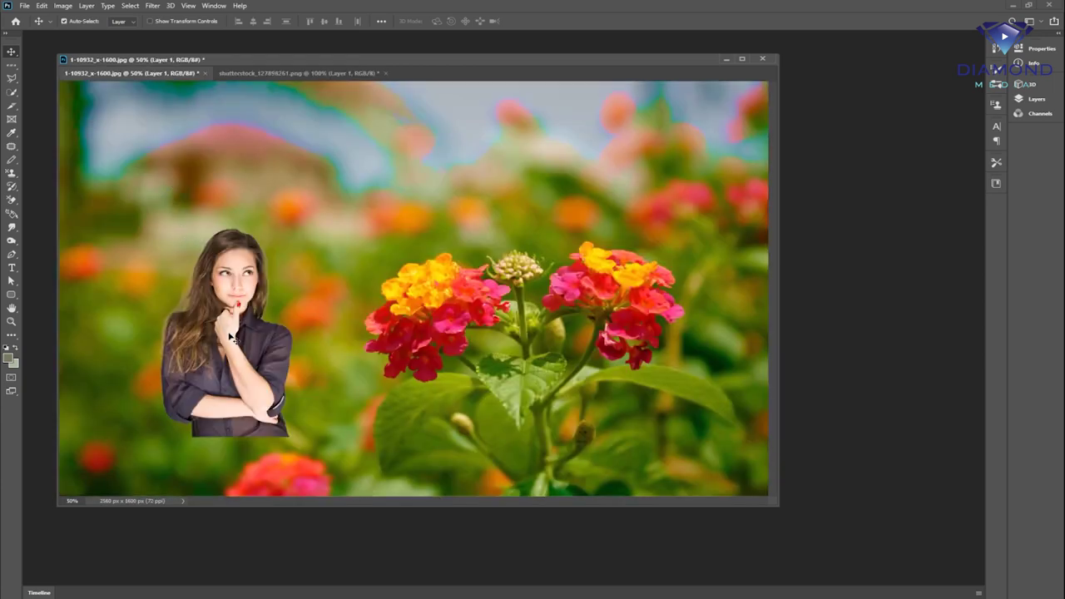
pyautogui.moveTo(148, 73)
pyautogui.mouseDown()
pyautogui.moveTo(222, 332)
pyautogui.moveTo(245, 308)
pyautogui.moveTo(245, 271)
pyautogui.mouseUp()
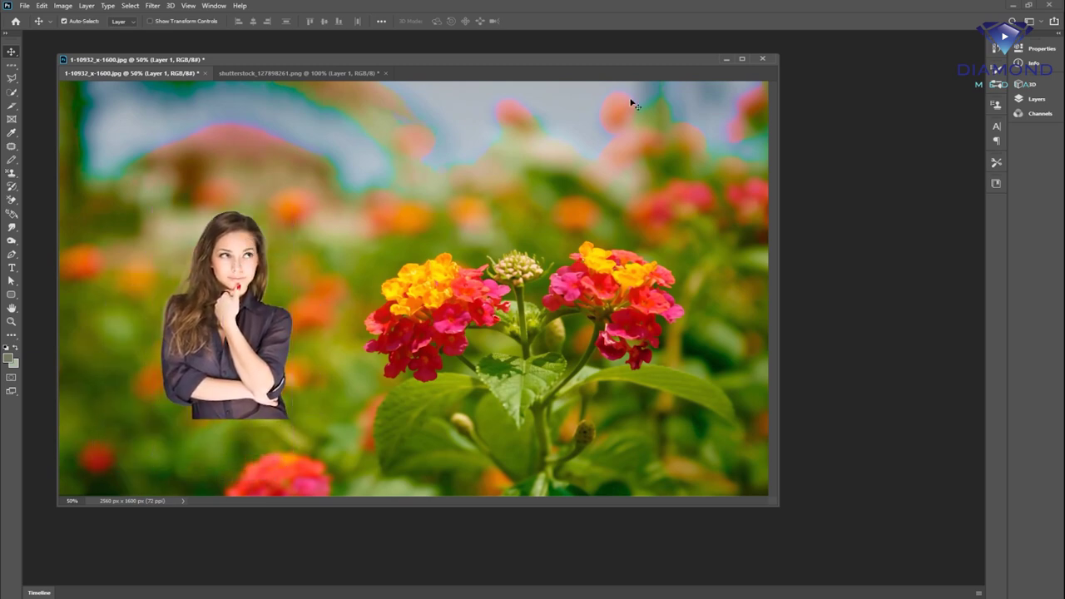
pyautogui.moveTo(584, 68); pyautogui.dragTo(600, 60)
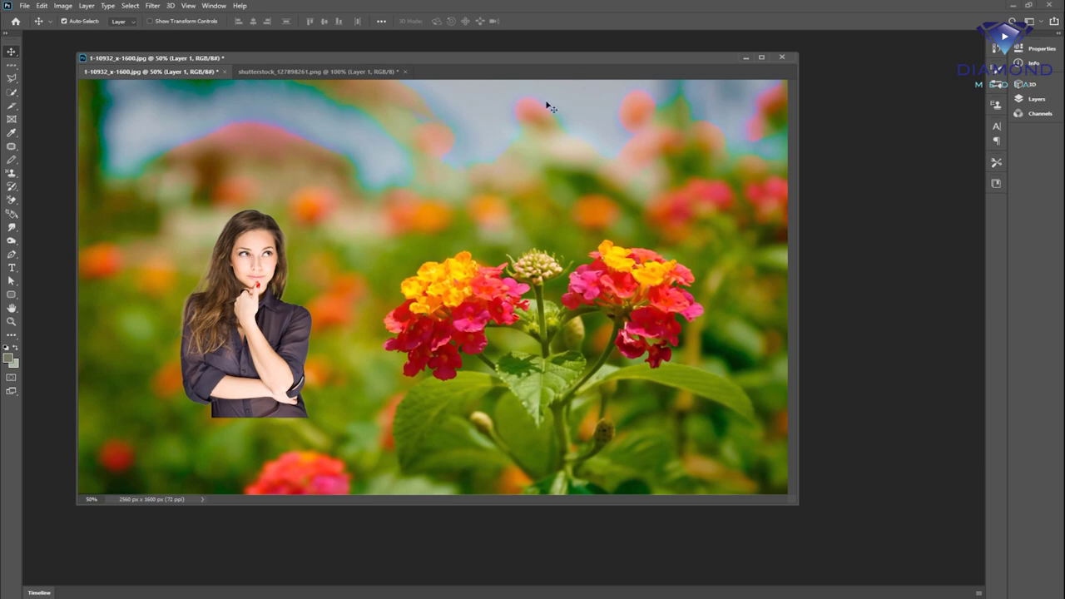
# Show the Layers panel and position the woman left of the flowers
pyautogui.moveTo(268, 302); pyautogui.dragTo(205, 346)
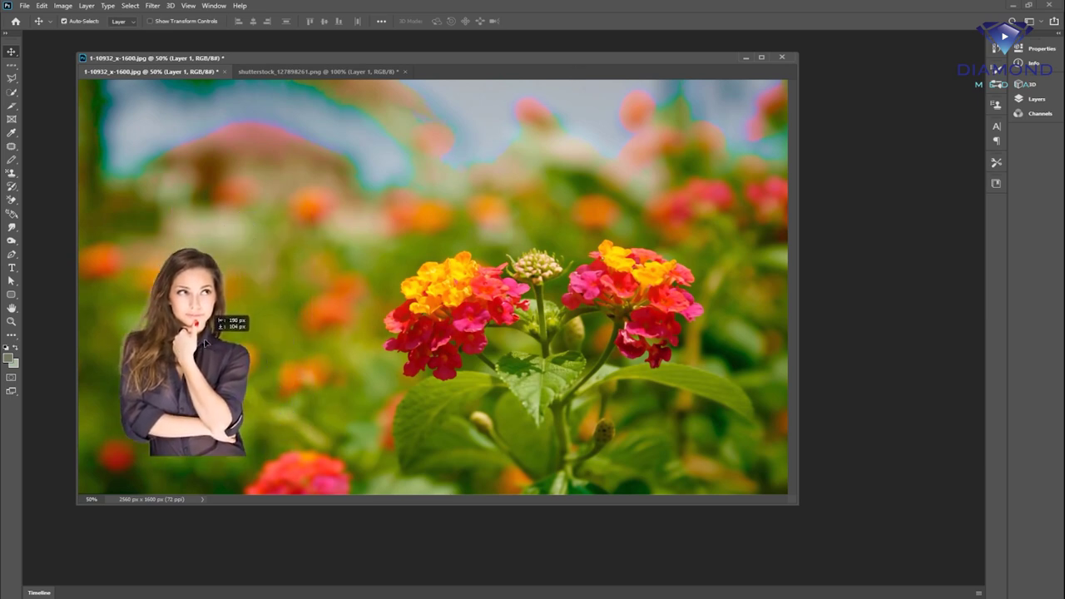
pyautogui.click(214, 6)
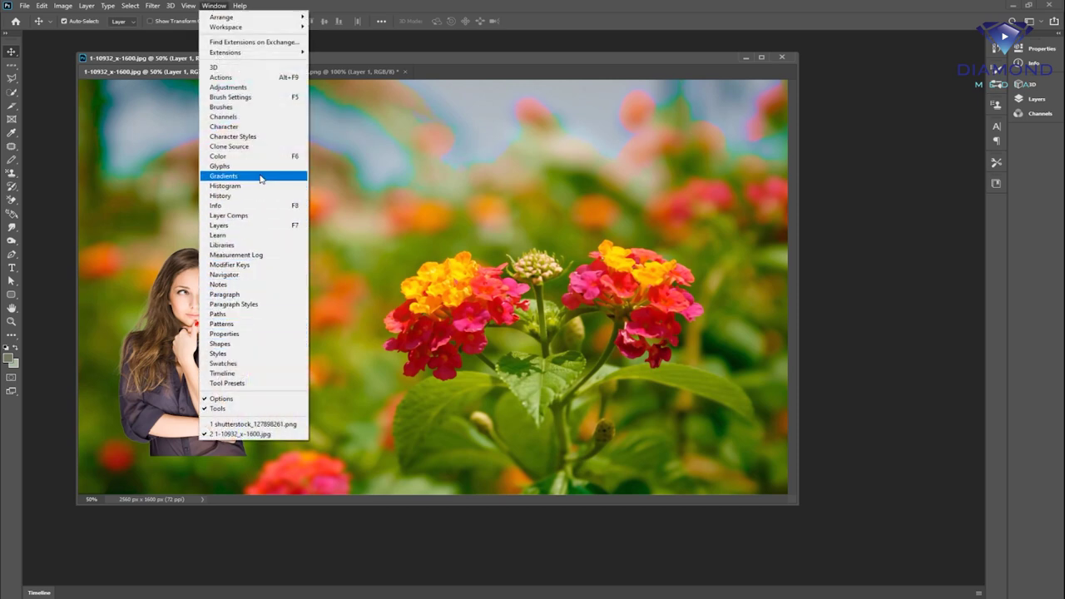
pyautogui.click(266, 226)
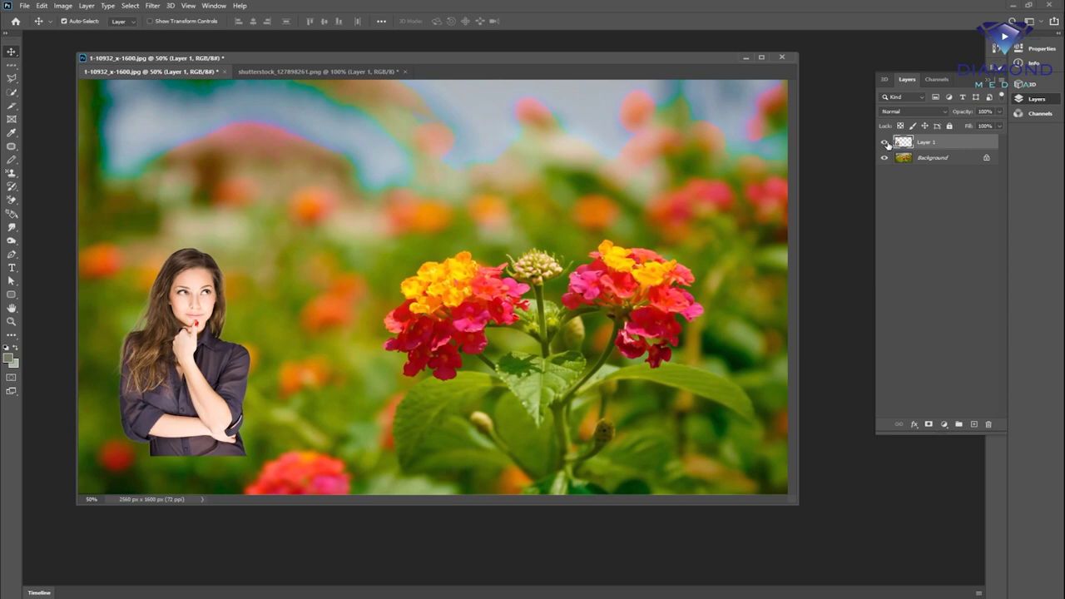
pyautogui.moveTo(204, 339)
pyautogui.mouseDown()
pyautogui.moveTo(370, 207)
pyautogui.moveTo(247, 277)
pyautogui.mouseUp()
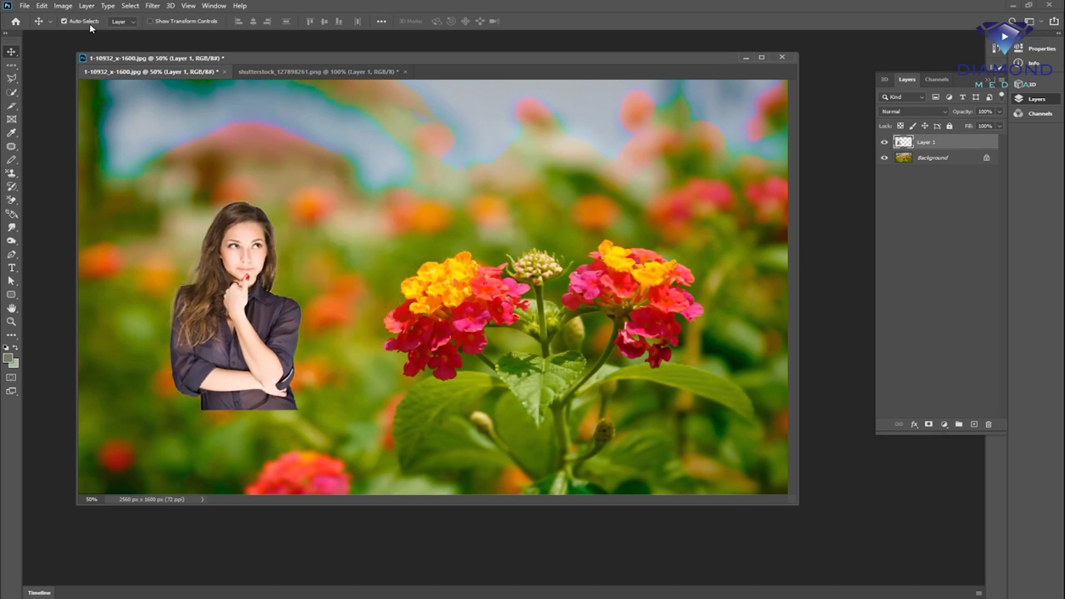
# Free Transform the woman to about 161%, move her left and down, and commit
pyautogui.click(42, 6)
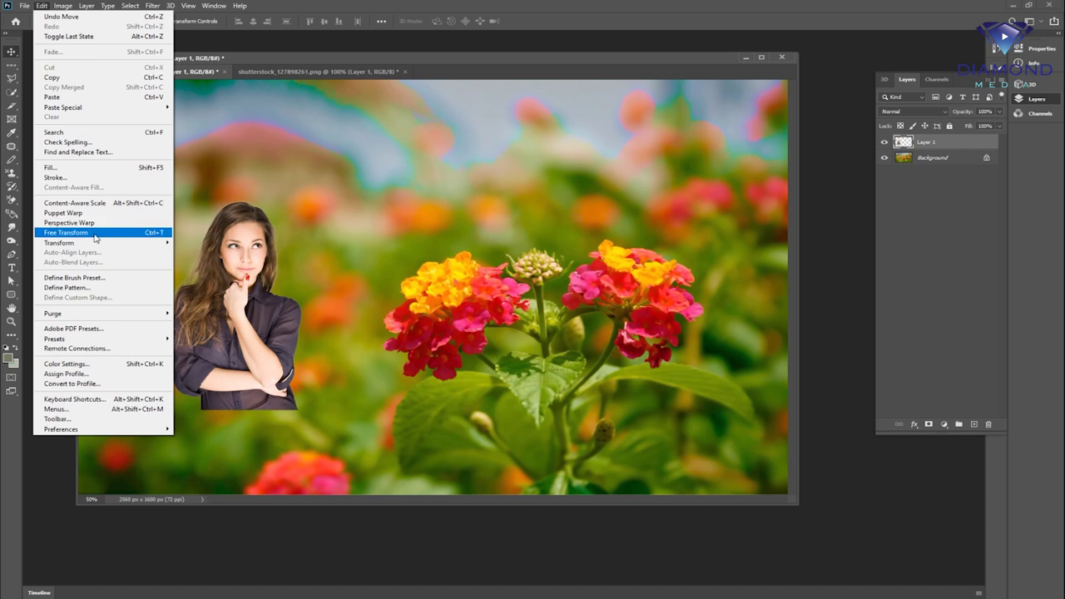
pyautogui.click(94, 233)
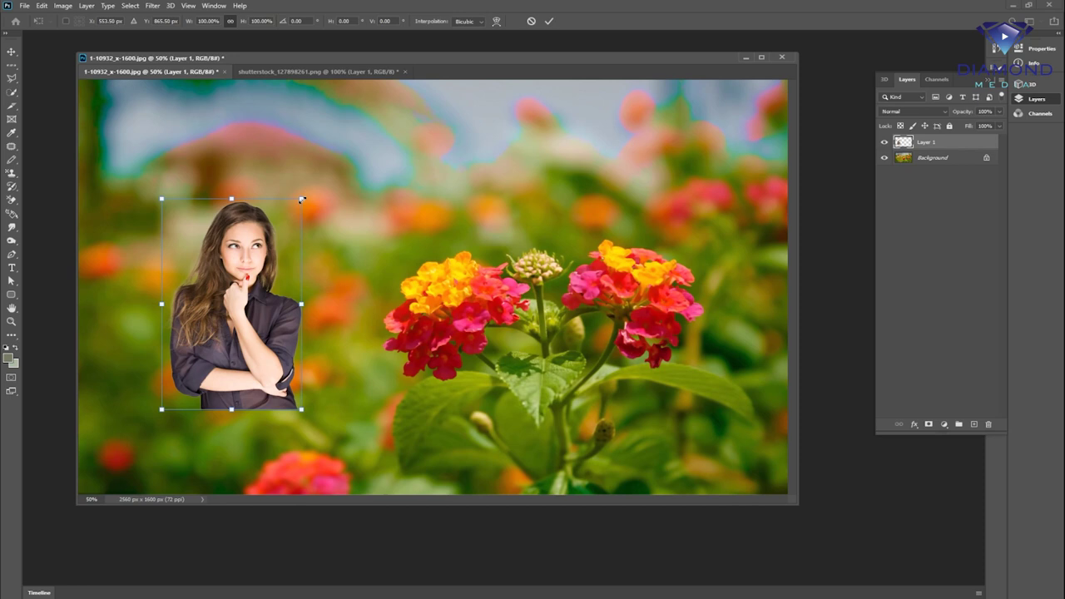
pyautogui.moveTo(302, 200); pyautogui.dragTo(387, 71)
pyautogui.moveTo(312, 188); pyautogui.dragTo(282, 251)
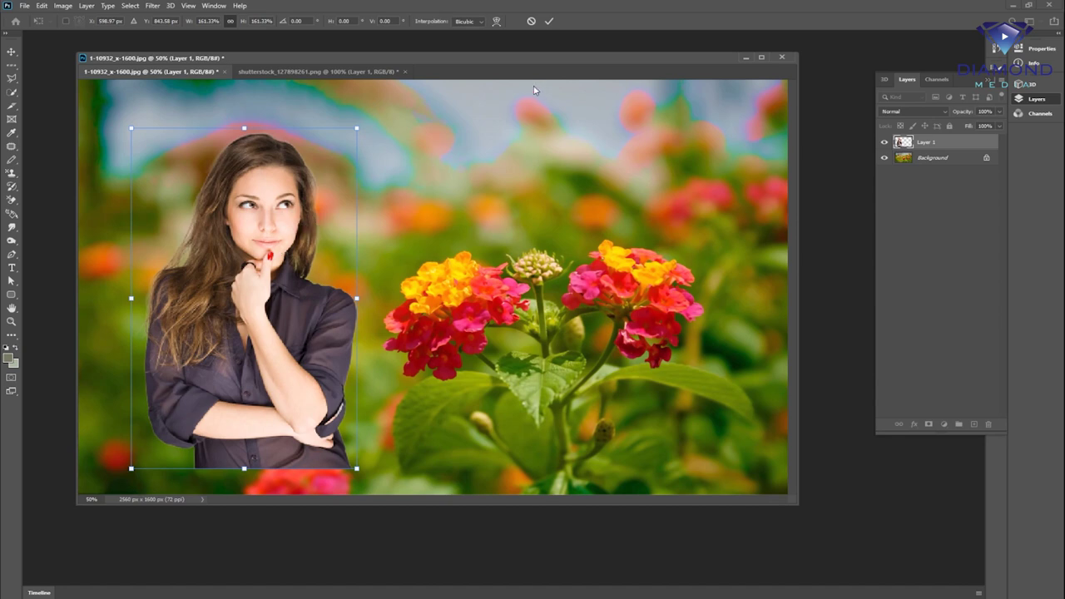
pyautogui.click(549, 21)
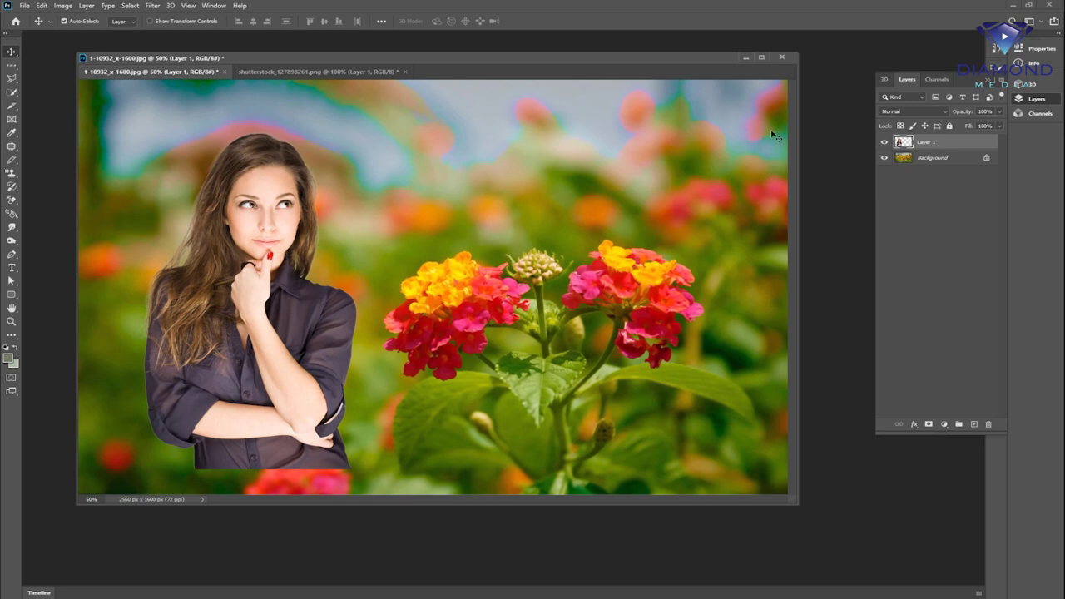
# Check the Move tool group, move the document window down, and bring up the Open dialog
pyautogui.rightClick(14, 54)
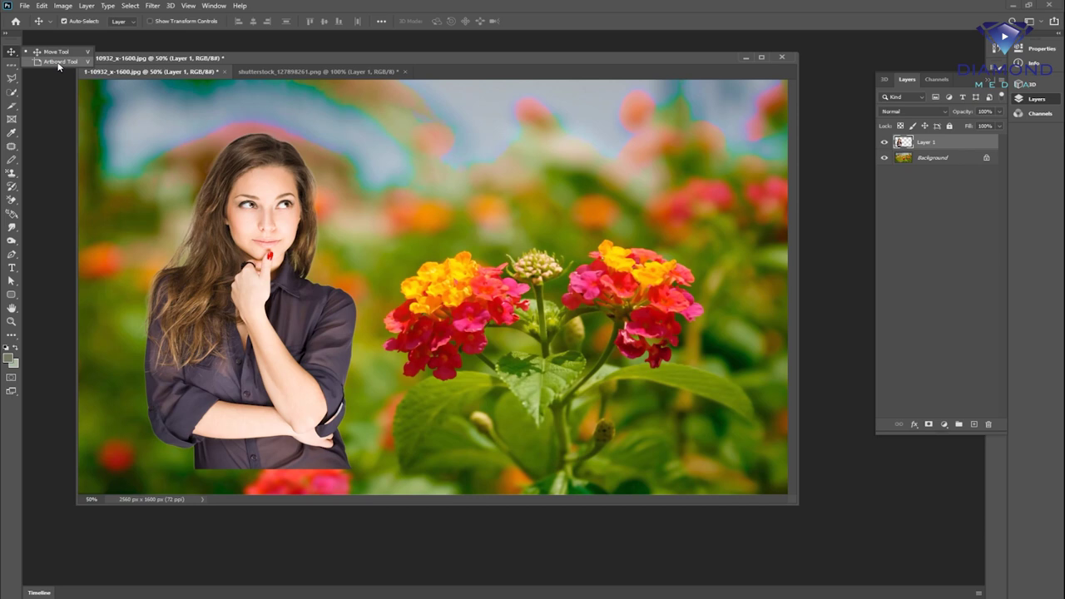
pyautogui.click(336, 51)
pyautogui.moveTo(364, 55); pyautogui.dragTo(366, 92)
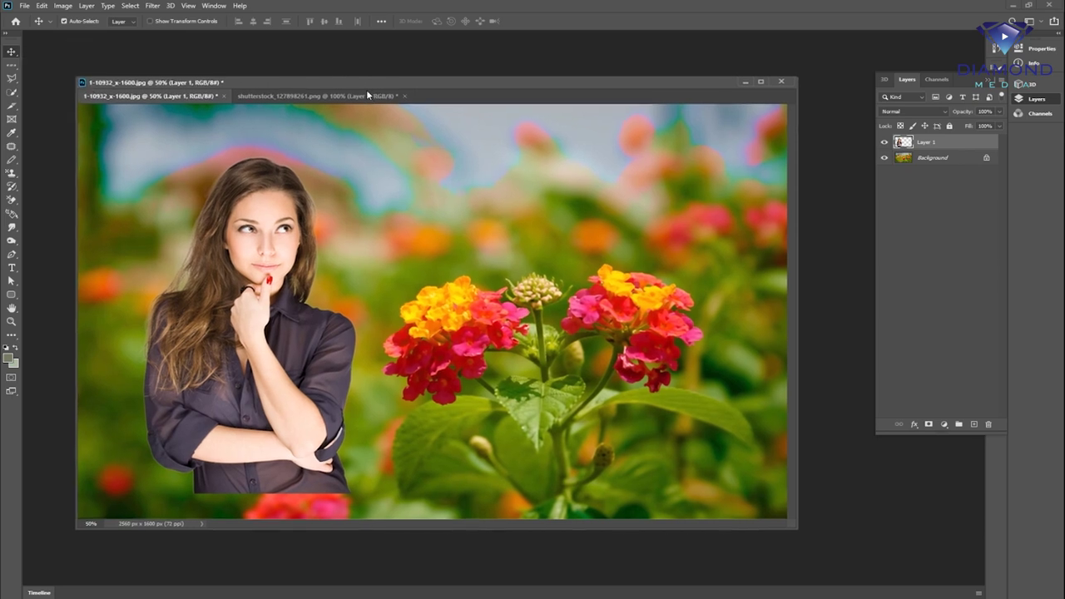
pyautogui.hotkey('ctrl', 'o')
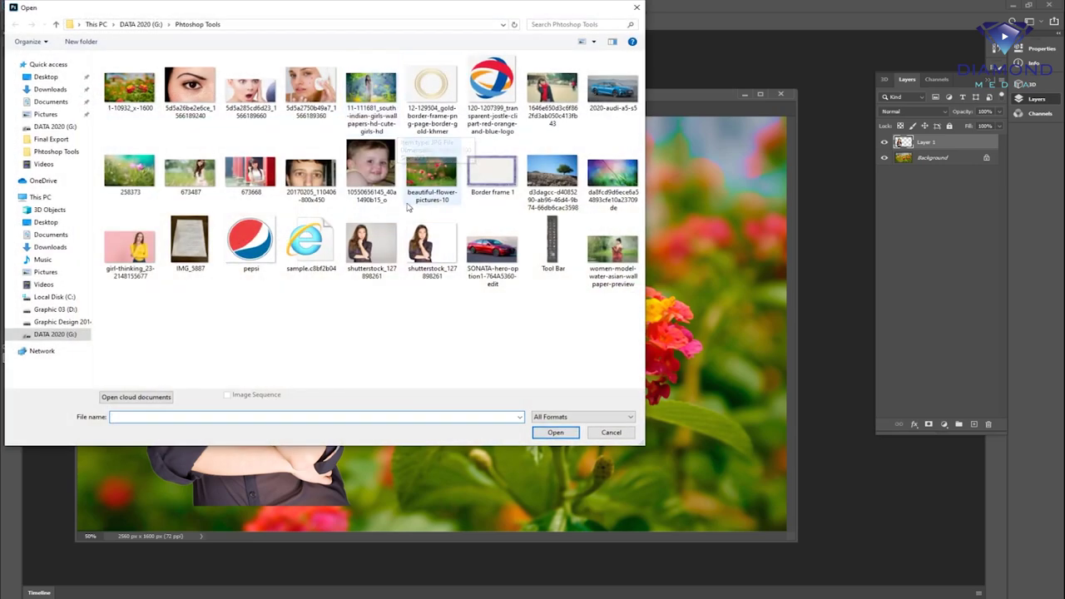
# Open women-model-water-asian-wallpaper-preview.jpg, enlarge its window, and zoom to 66.7%
pyautogui.doubleClick(614, 249)
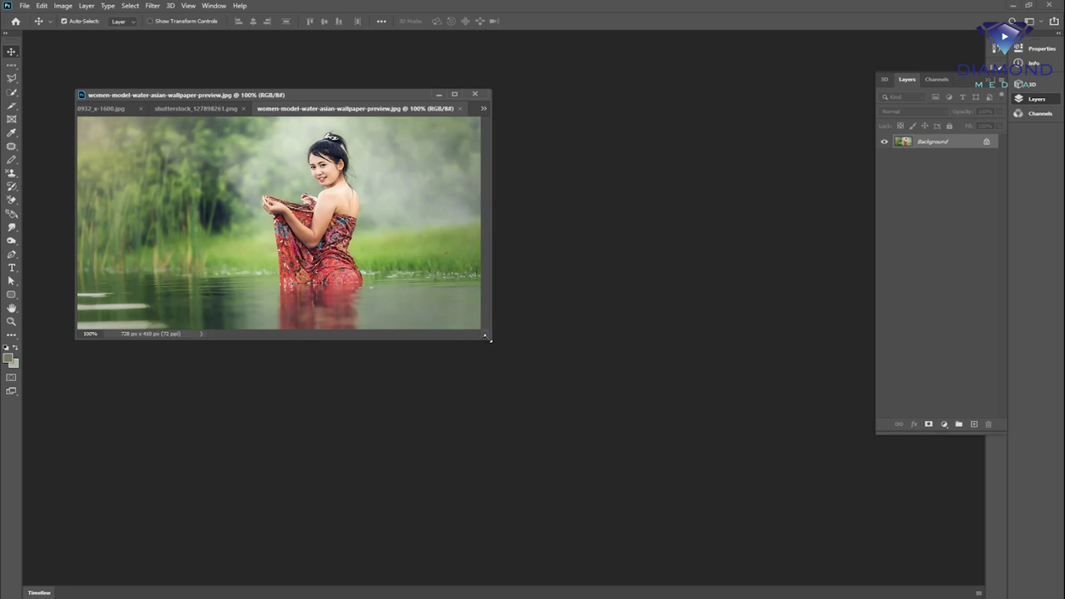
pyautogui.moveTo(479, 339); pyautogui.dragTo(689, 450)
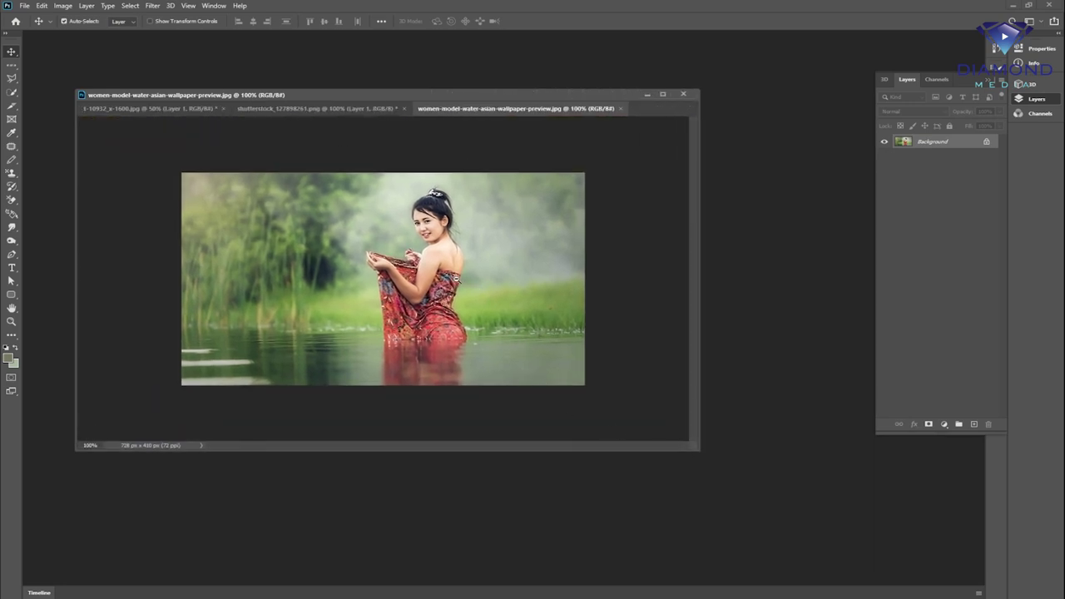
pyautogui.hotkey('ctrl', '-')
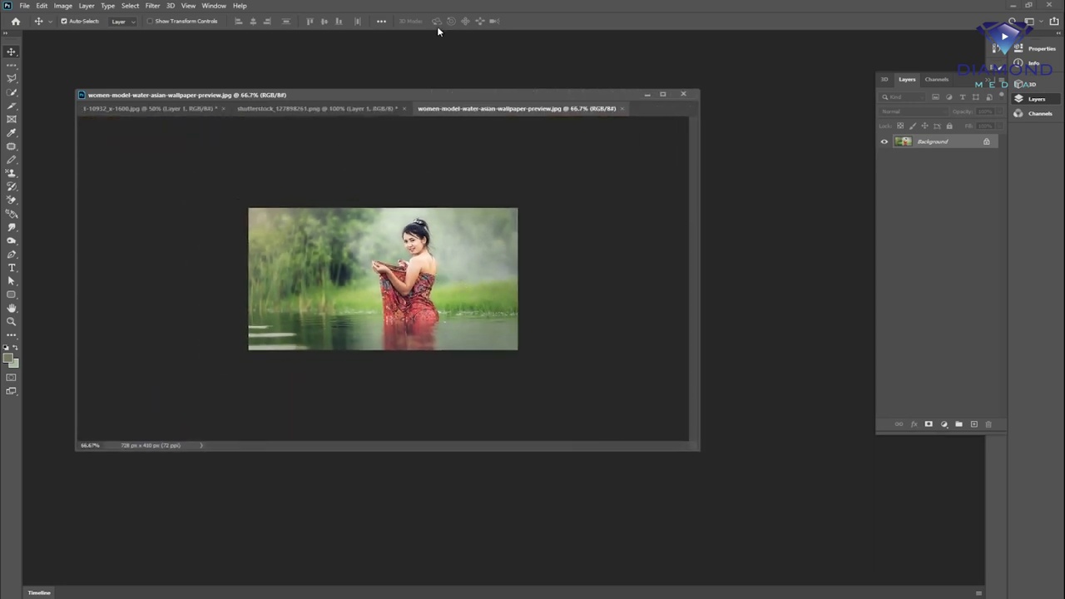
pyautogui.moveTo(398, 95); pyautogui.dragTo(400, 95)
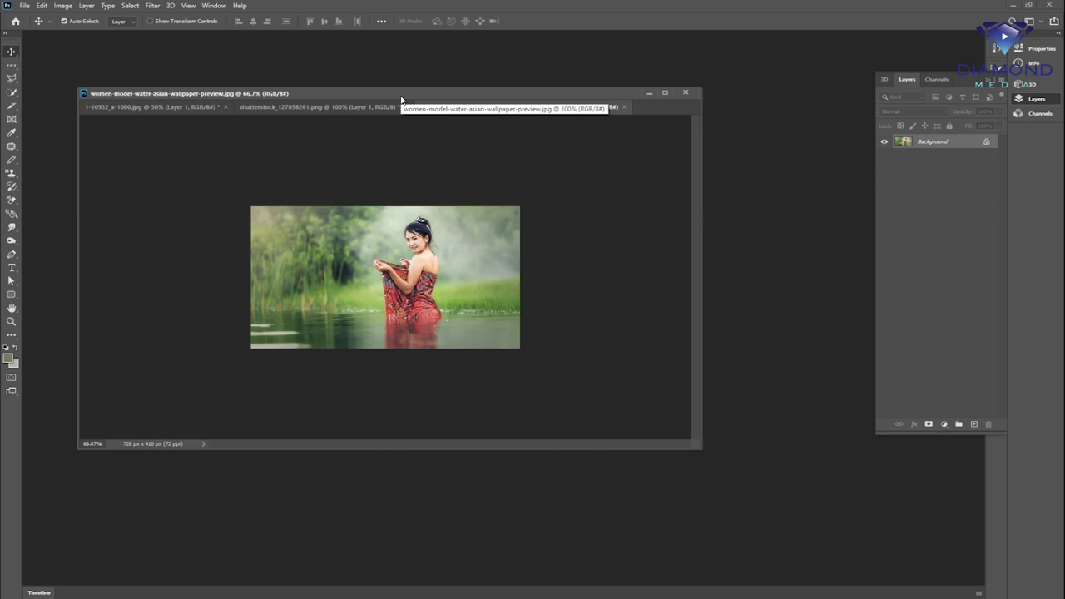
pyautogui.click(25, 6)
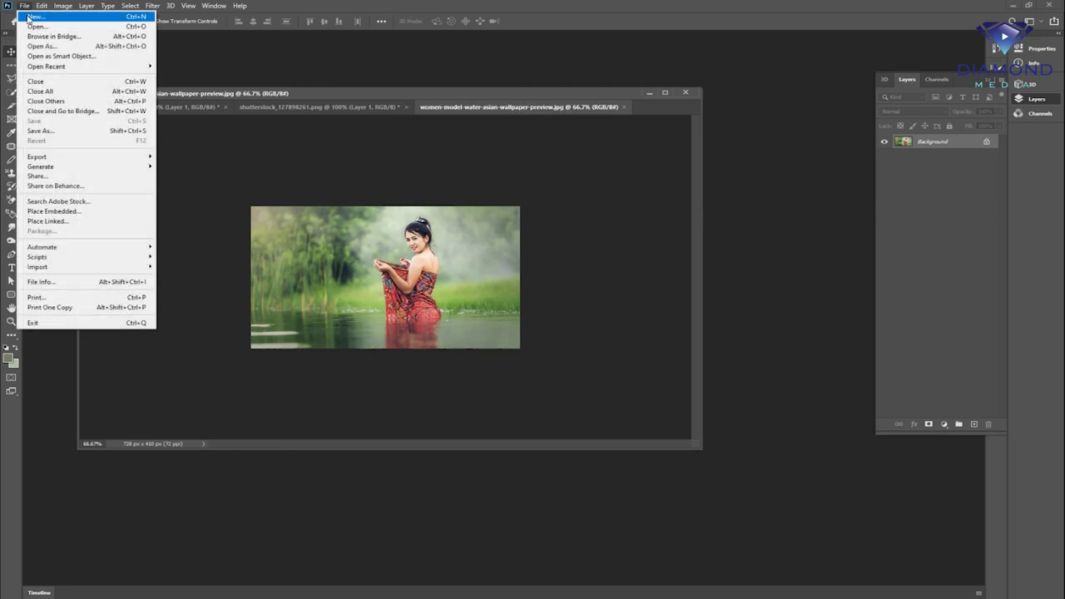
pyautogui.click(91, 17)
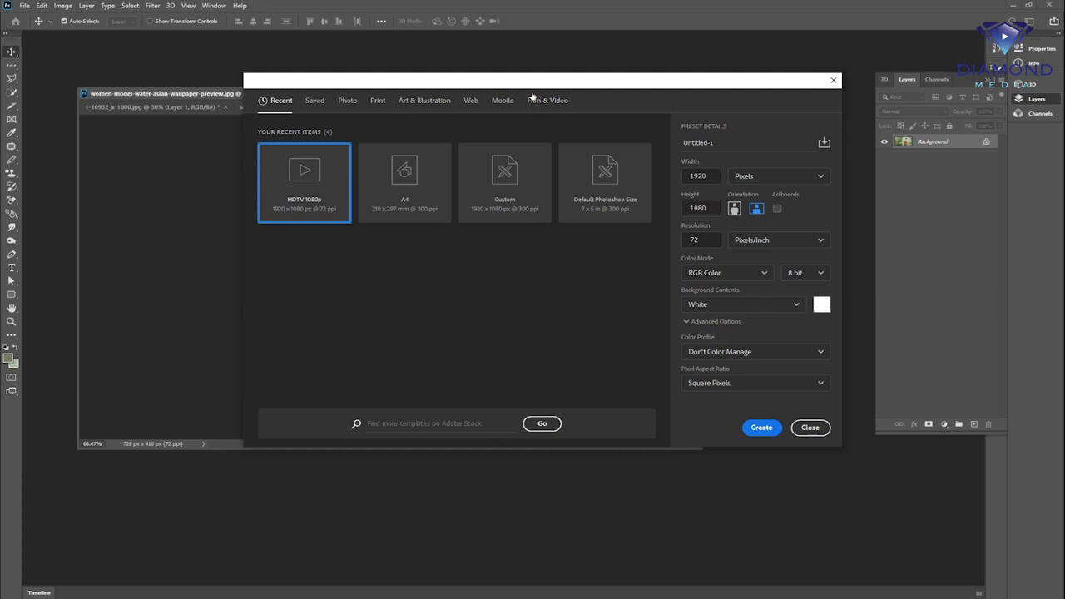
pyautogui.click(808, 428)
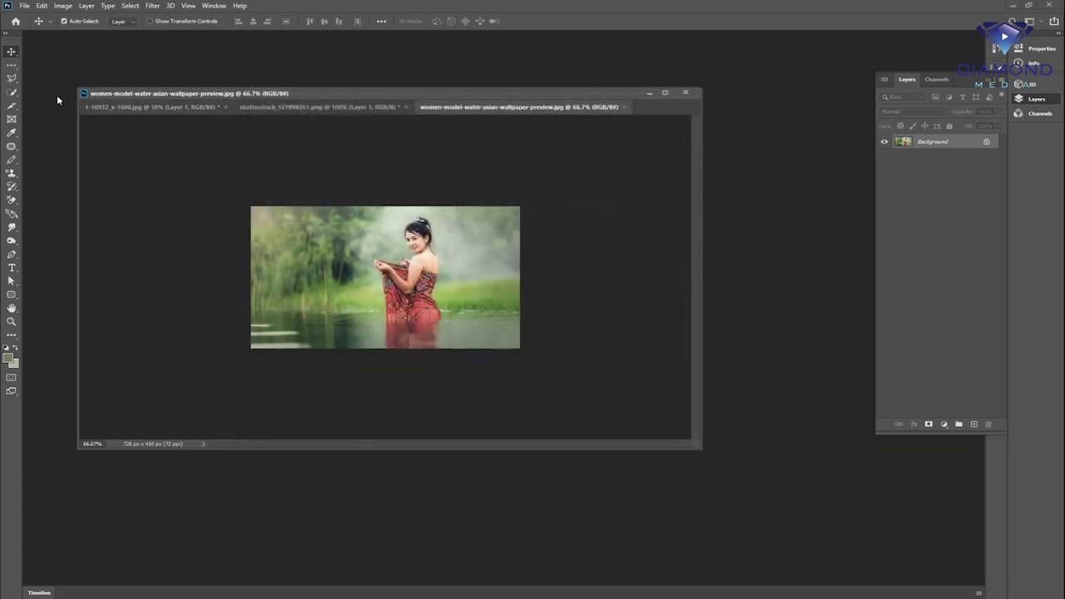
pyautogui.rightClick(10, 53)
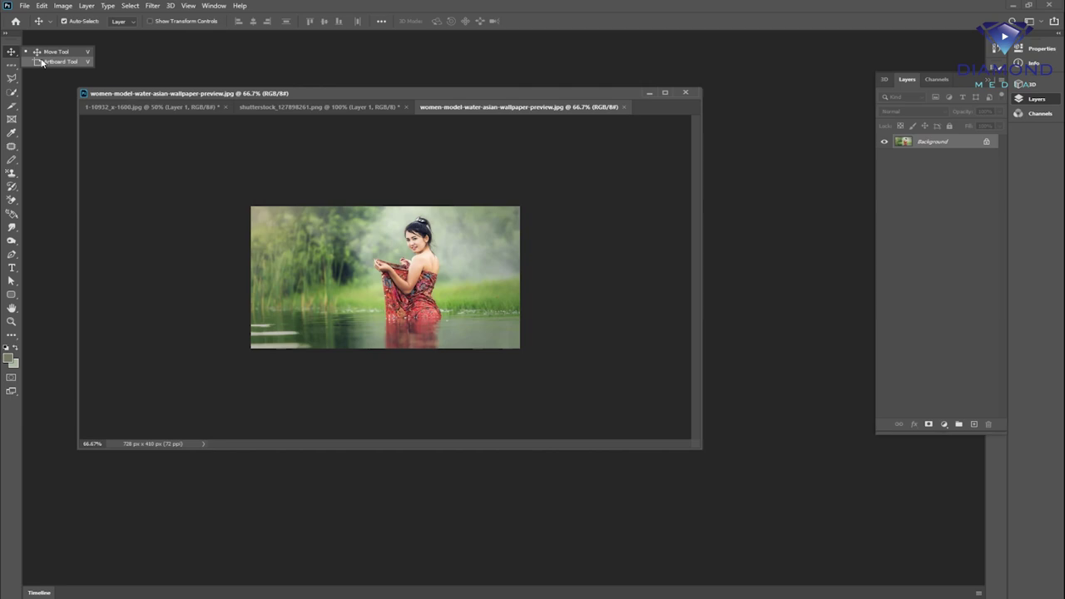
# Draw an artboard around the water portrait and resize it to the iPad Pro 12.9 in preset
pyautogui.click(50, 61)
pyautogui.moveTo(202, 157); pyautogui.dragTo(598, 408)
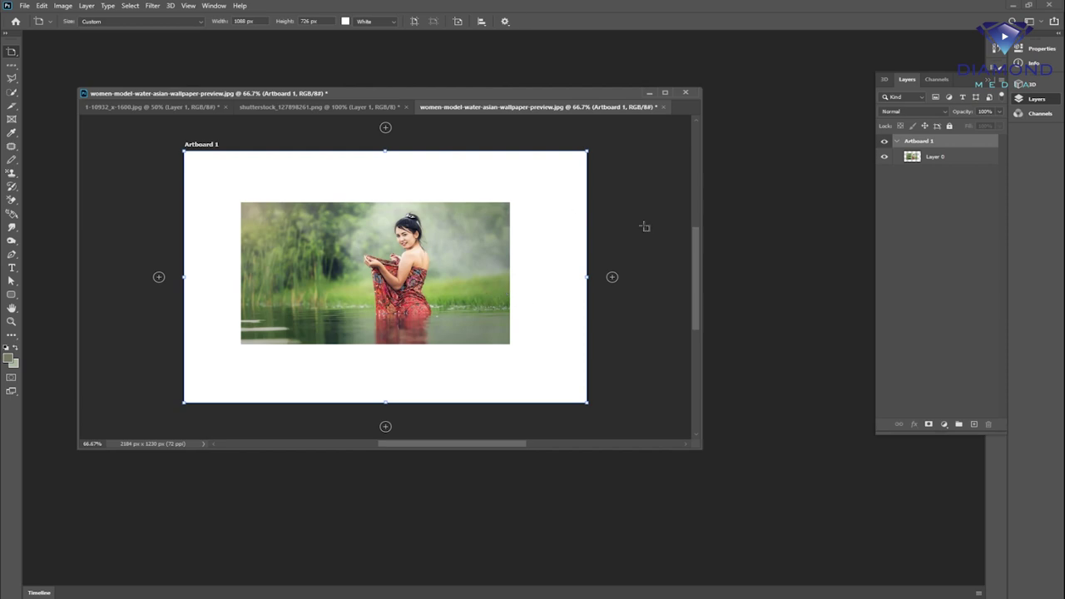
pyautogui.click(200, 22)
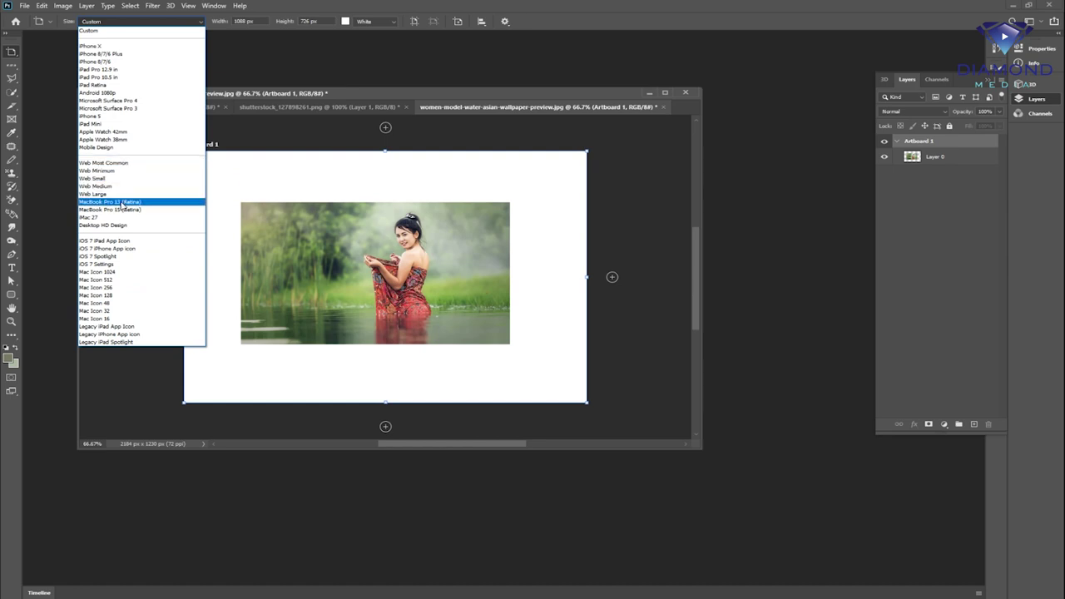
pyautogui.click(103, 70)
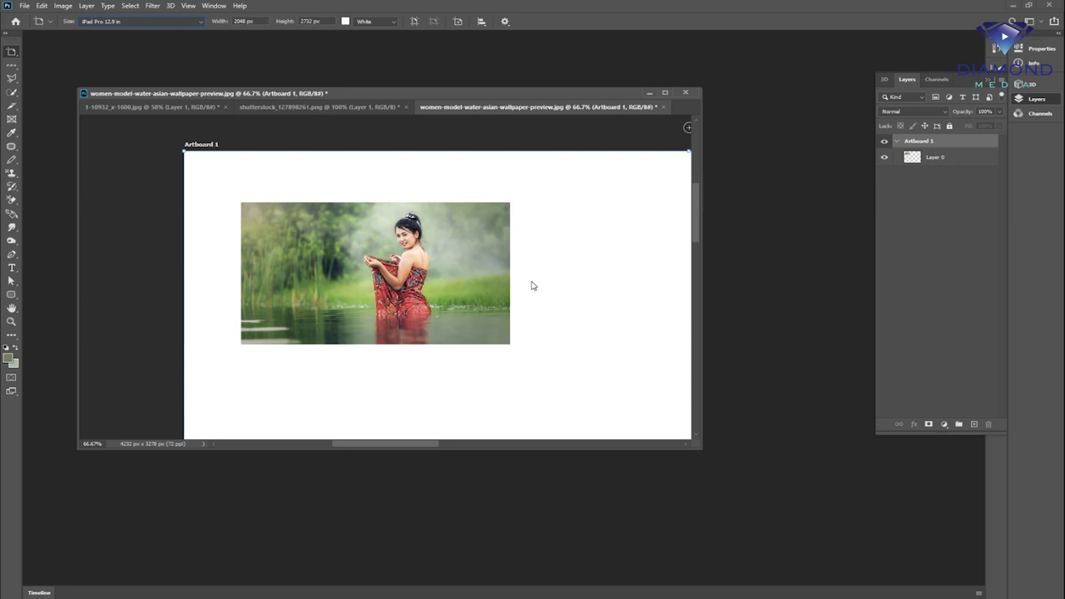
pyautogui.hotkey('ctrl', '-')
pyautogui.hotkey('ctrl', '-')
pyautogui.moveTo(539, 328); pyautogui.dragTo(441, 260)
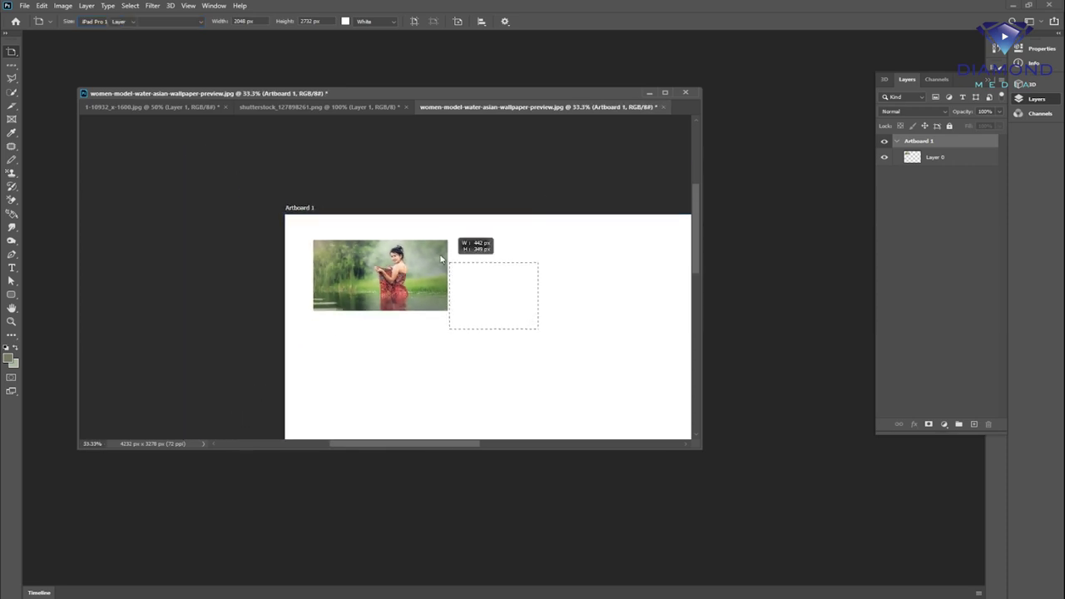
pyautogui.press('v')
pyautogui.hotkey('ctrl', '-')
pyautogui.hotkey('ctrl', '-')
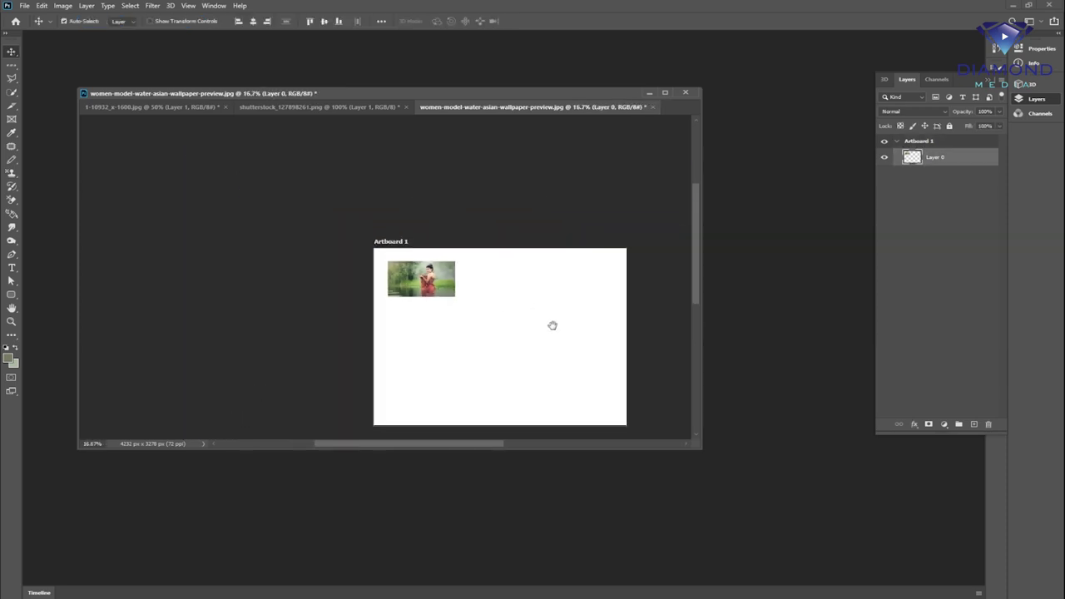
# Float the Layers panel and expand the Artboard 1 group to show Layer 0
pyautogui.hotkey('ctrl', '+')
pyautogui.hotkey('ctrl', '+')
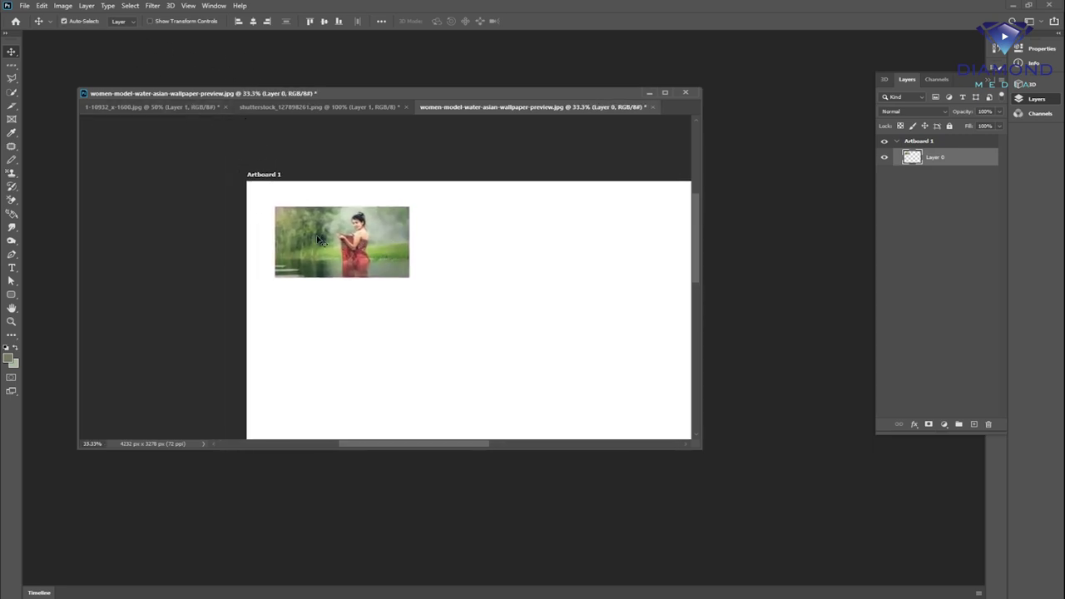
pyautogui.scroll(-1, 433, 245)
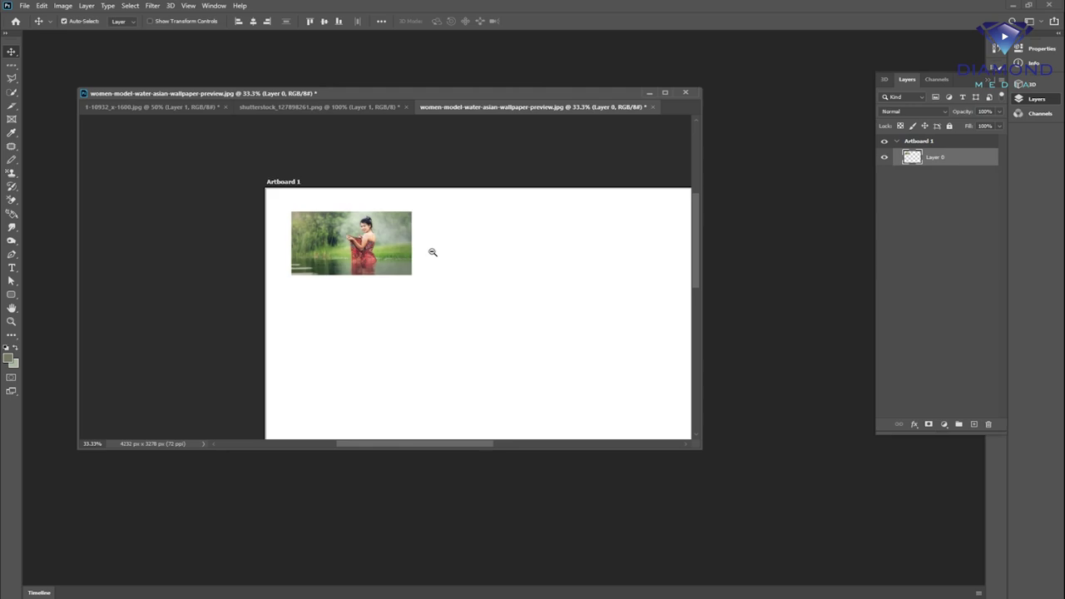
pyautogui.click(898, 144)
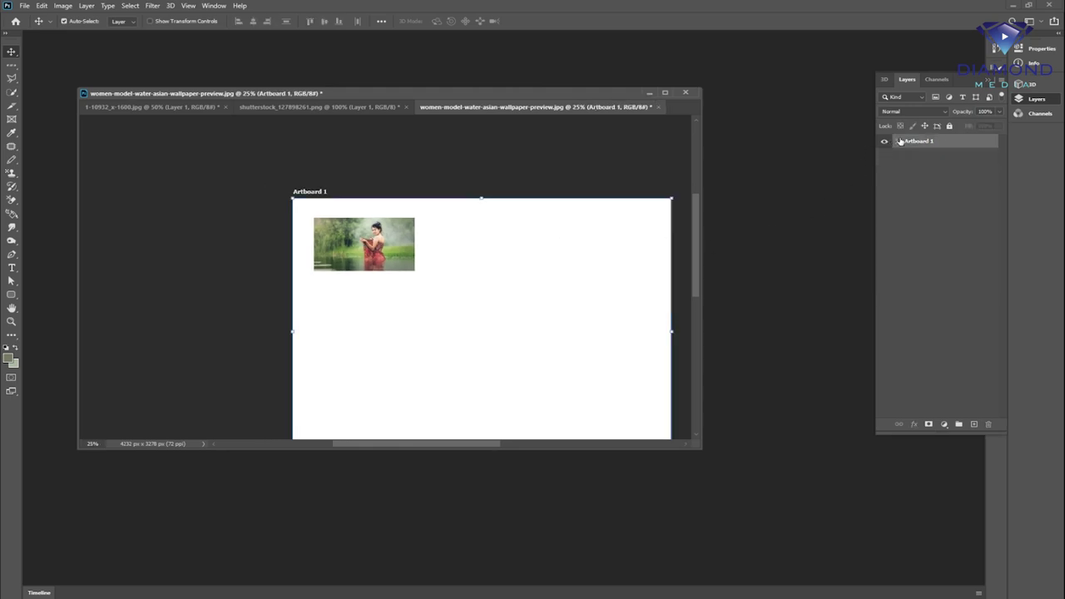
pyautogui.moveTo(949, 80); pyautogui.dragTo(851, 68)
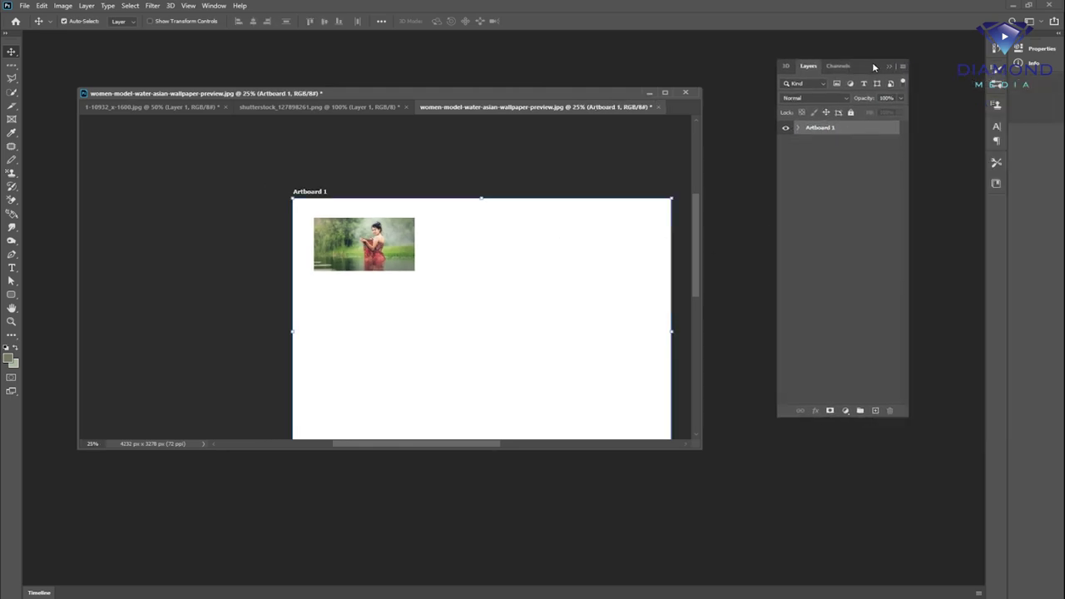
pyautogui.click(799, 130)
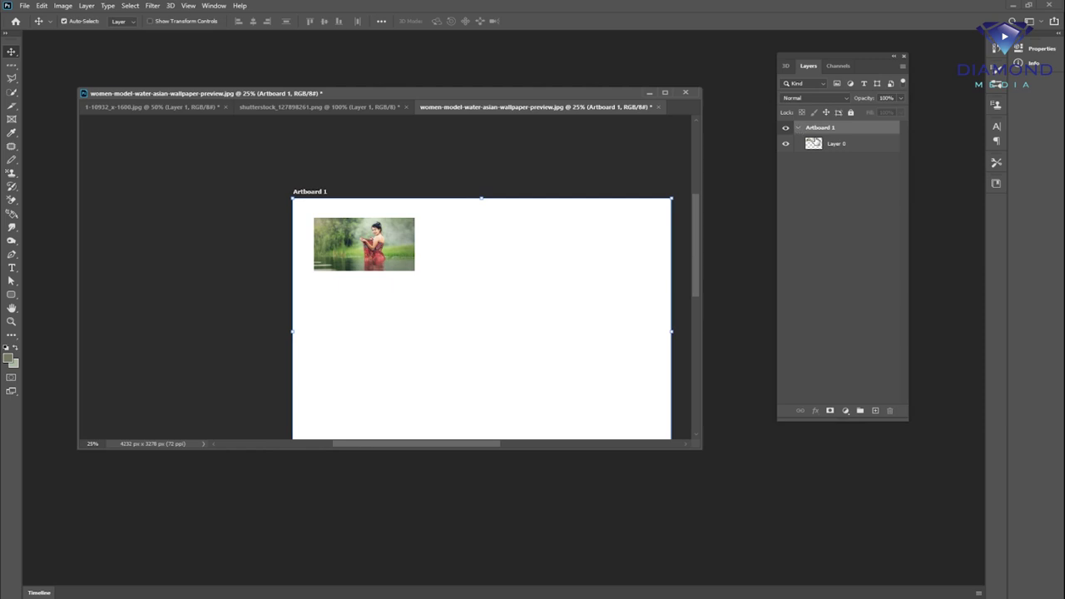
# Rename Artboard 1 to '15cm x 10cm'
pyautogui.doubleClick(819, 128)
pyautogui.write('15cm x 10c')
pyautogui.write('m x 10cm')
pyautogui.press('Return')
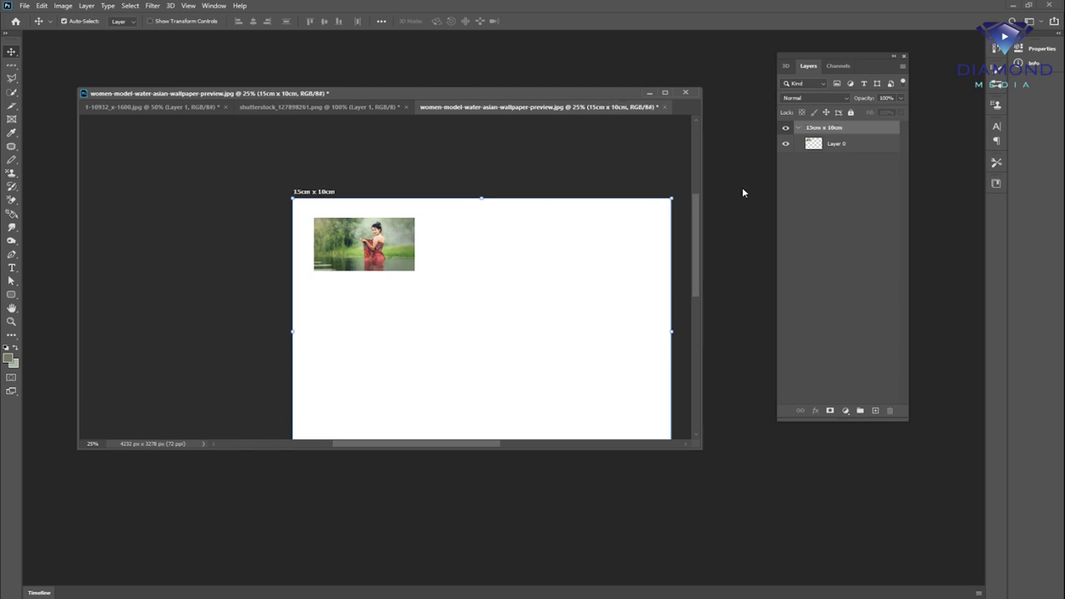
# Enlarge the document window and make the Artboard Tool active
pyautogui.scroll(-2, 491, 257)
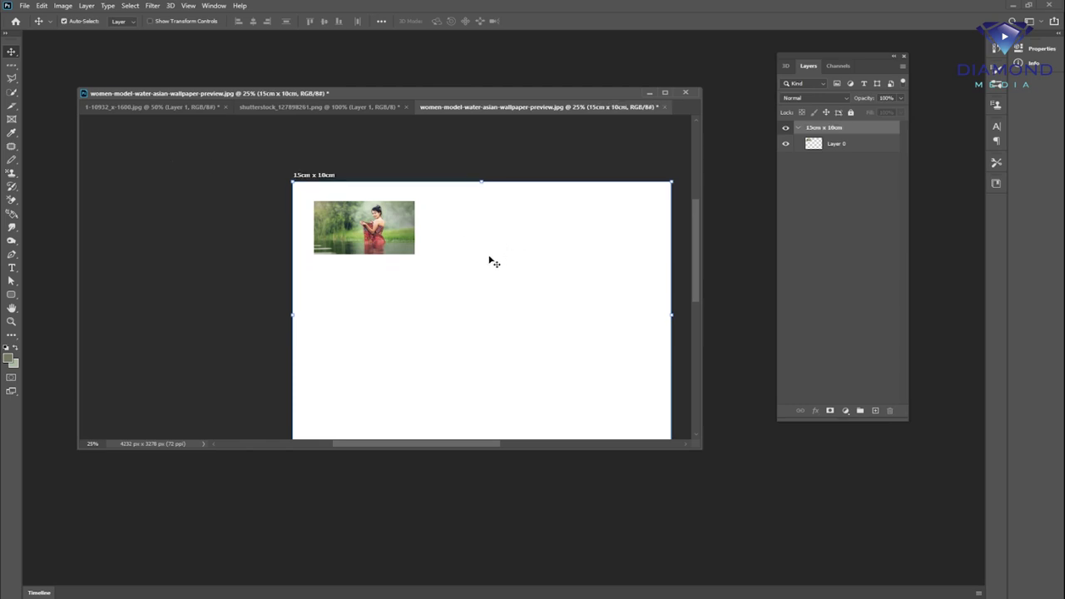
pyautogui.moveTo(700, 444); pyautogui.dragTo(761, 557)
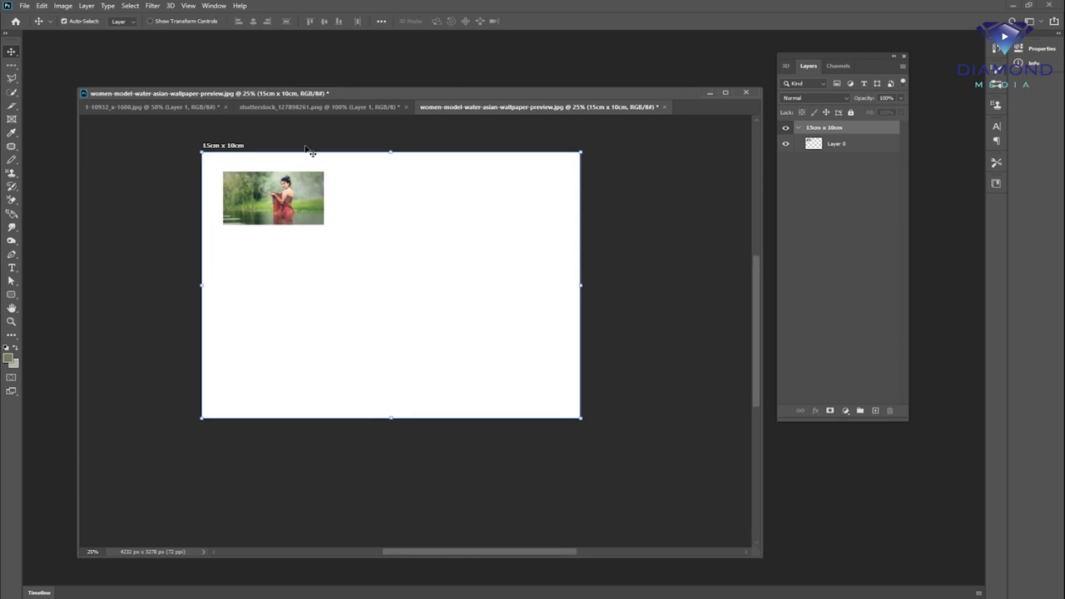
pyautogui.rightClick(10, 51)
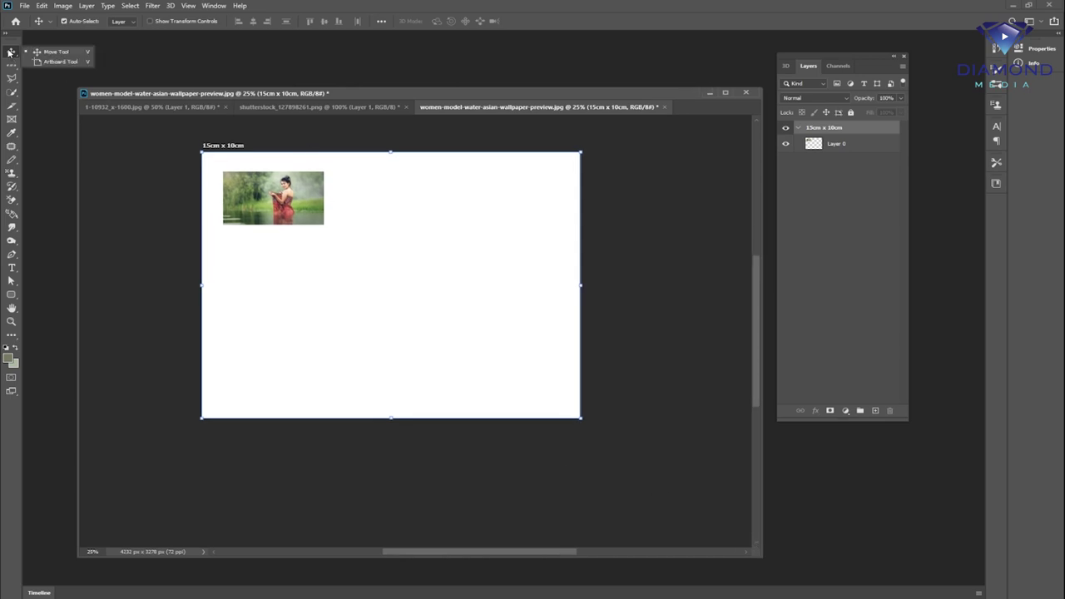
pyautogui.click(50, 65)
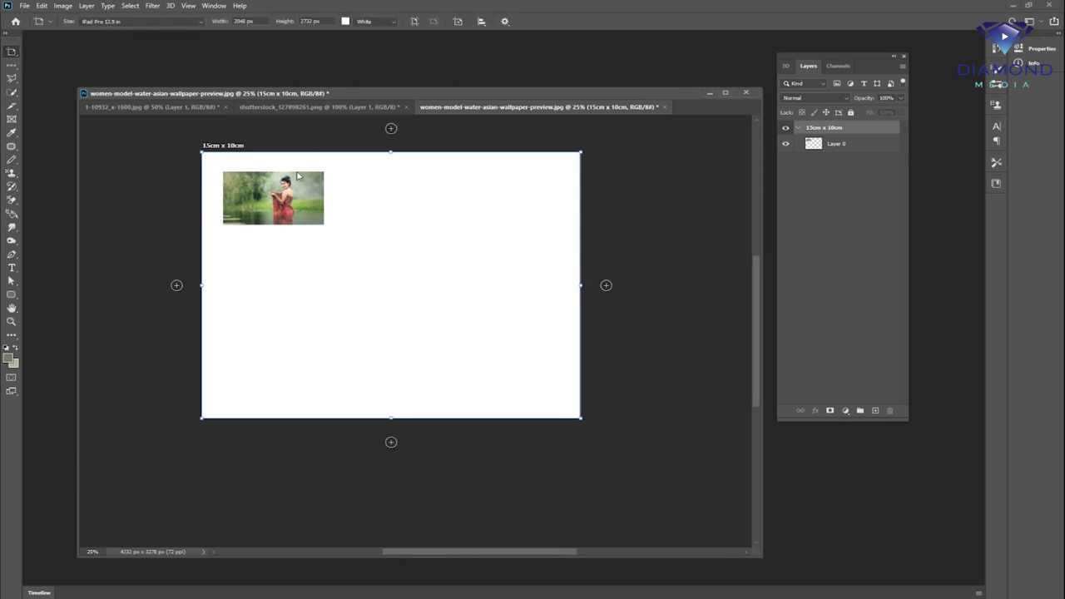
pyautogui.rightClick(15, 53)
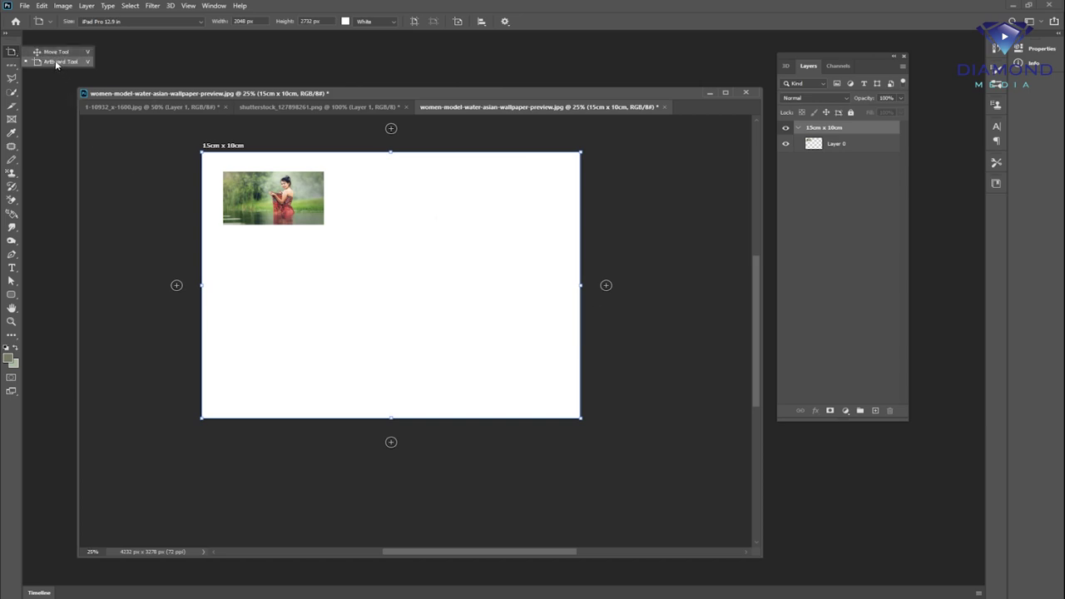
pyautogui.click(56, 64)
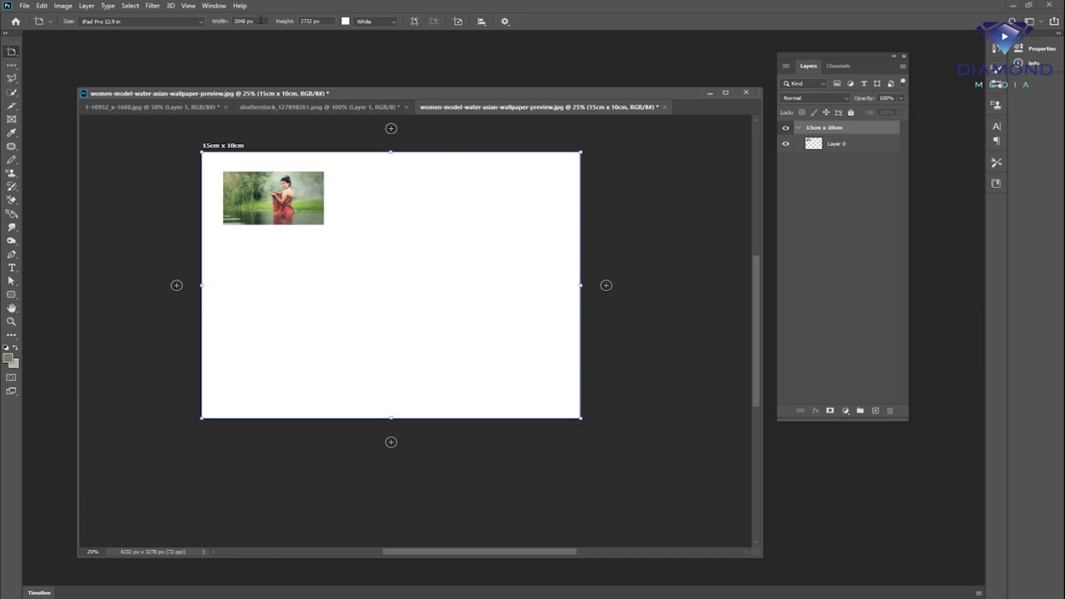
# Set the artboard width to 10 and height to 15
pyautogui.moveTo(247, 21); pyautogui.dragTo(213, 24)
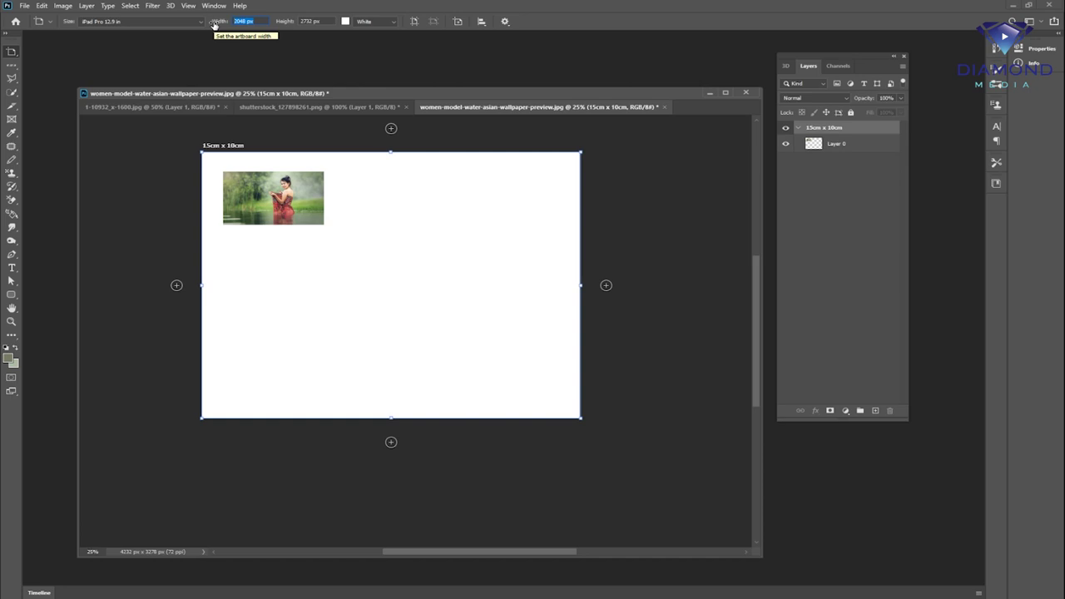
pyautogui.write('10c')
pyautogui.press('Return')
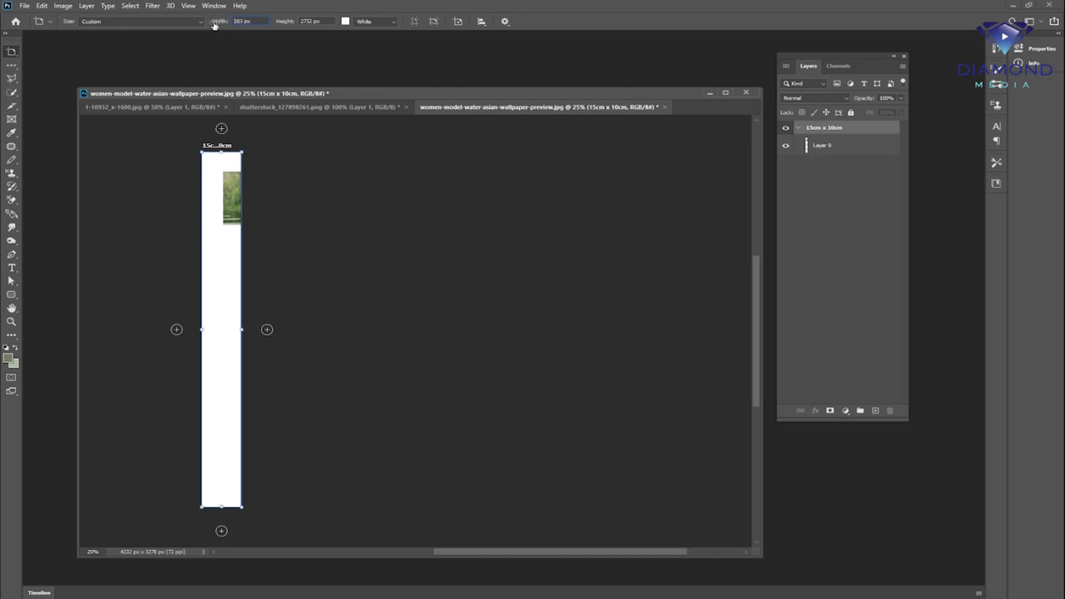
pyautogui.press('Tab')
pyautogui.write('15')
pyautogui.press('Return')
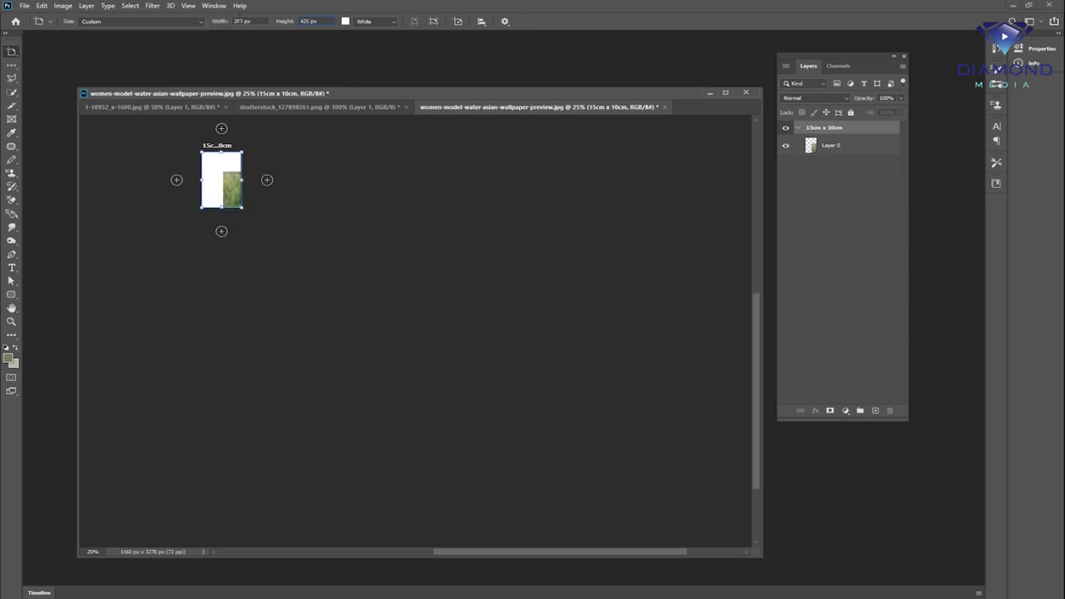
# Zoom in on the small artboard, switch it to landscape and commit the resize
pyautogui.click(247, 200)
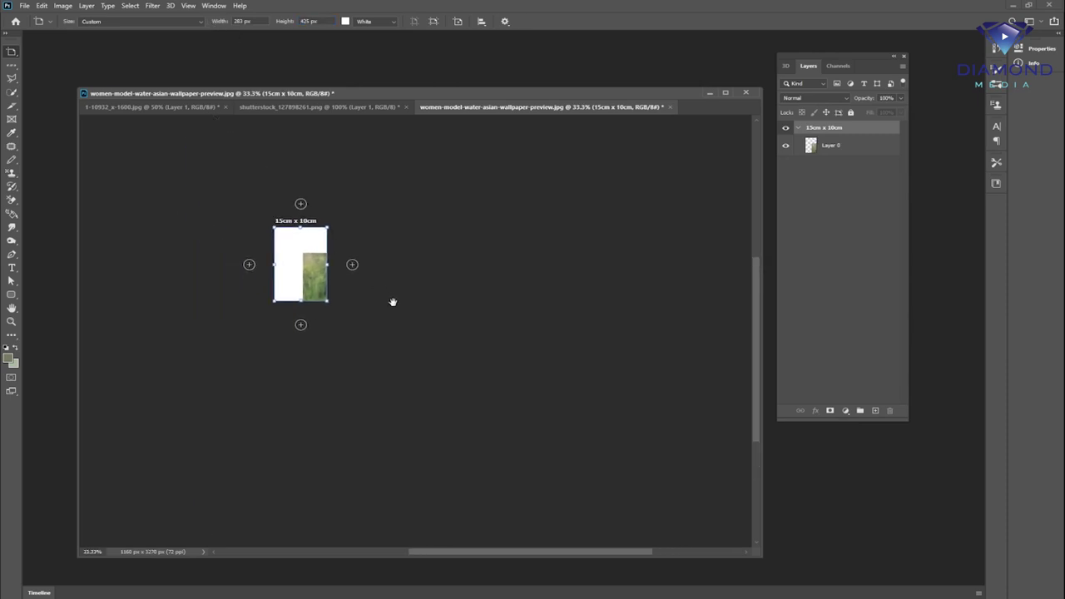
pyautogui.click(333, 295)
pyautogui.moveTo(333, 289); pyautogui.dragTo(374, 317)
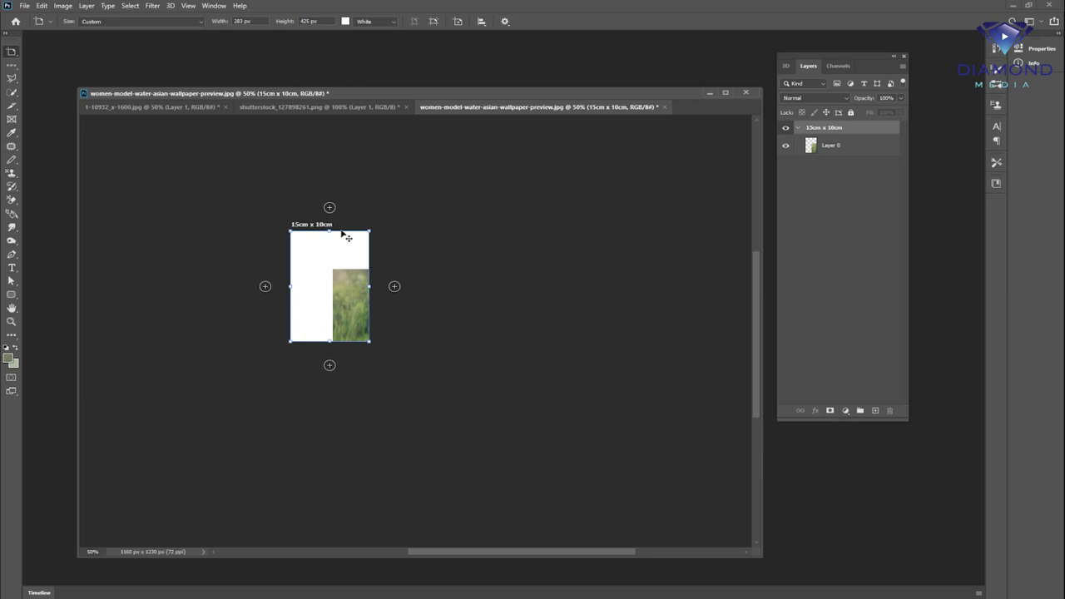
pyautogui.click(433, 21)
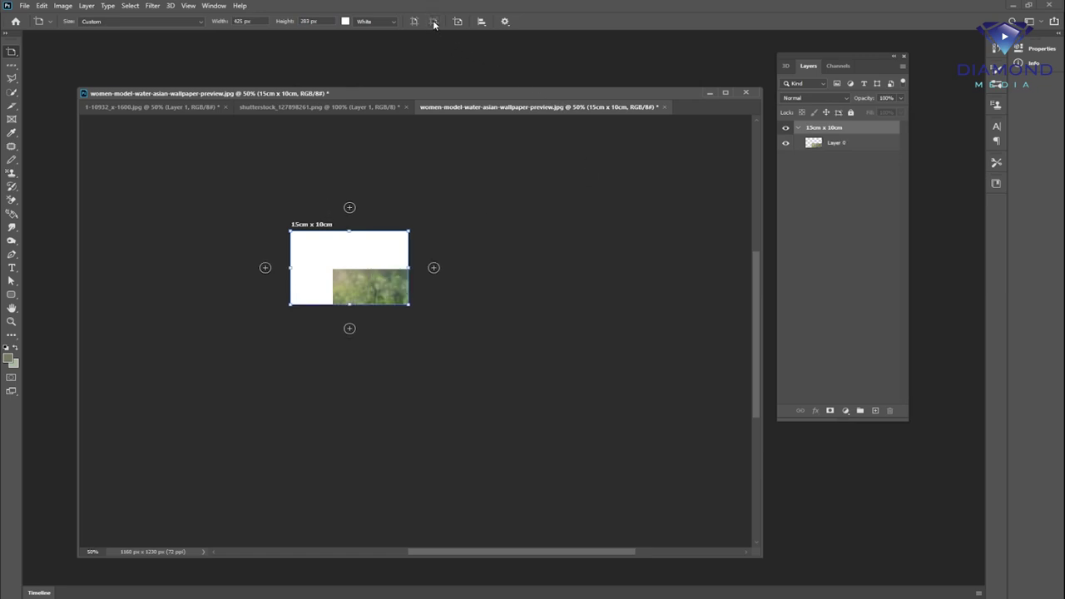
pyautogui.press('v')
pyautogui.click(405, 285)
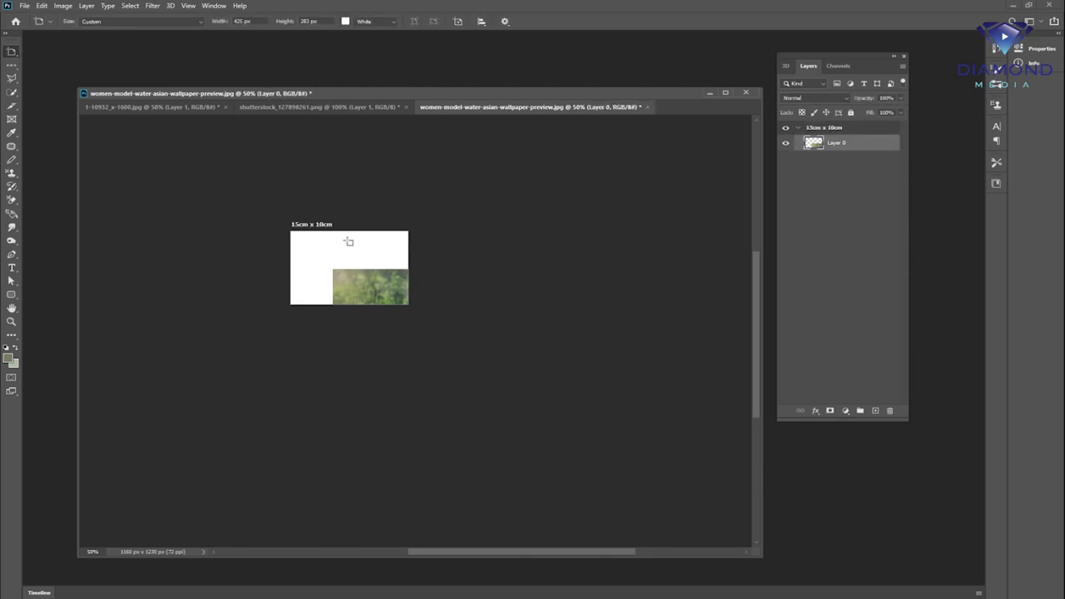
# Move the woman-in-water photo into the 15cm x 10cm artboard and zoom in
pyautogui.moveTo(399, 292)
pyautogui.mouseDown()
pyautogui.moveTo(344, 248)
pyautogui.moveTo(296, 249)
pyautogui.mouseUp()
pyautogui.hotkey('ctrl', '+')
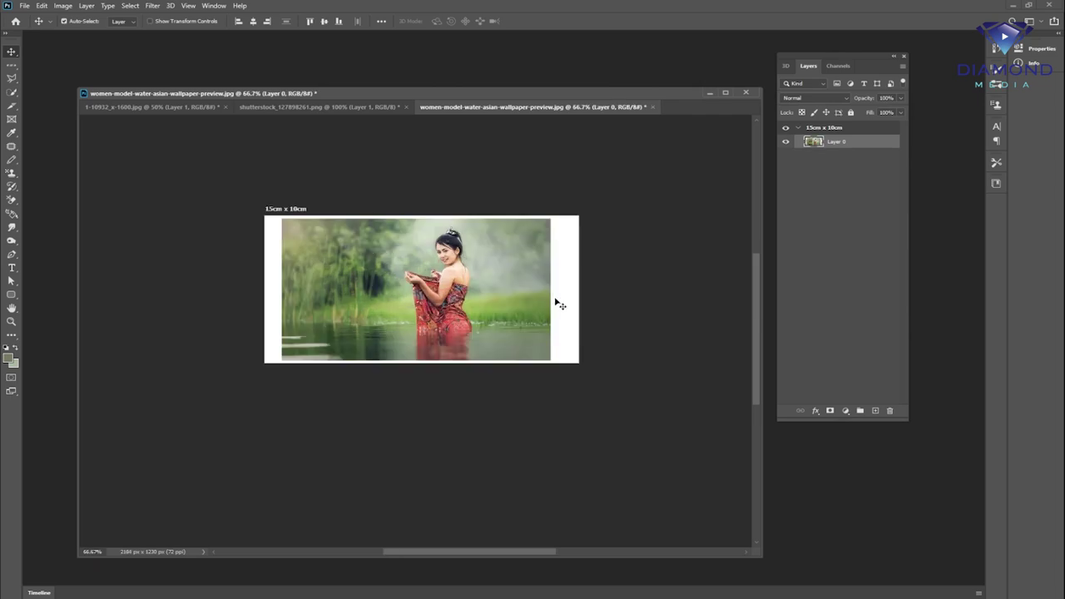
pyautogui.rightClick(18, 56)
pyautogui.click(50, 64)
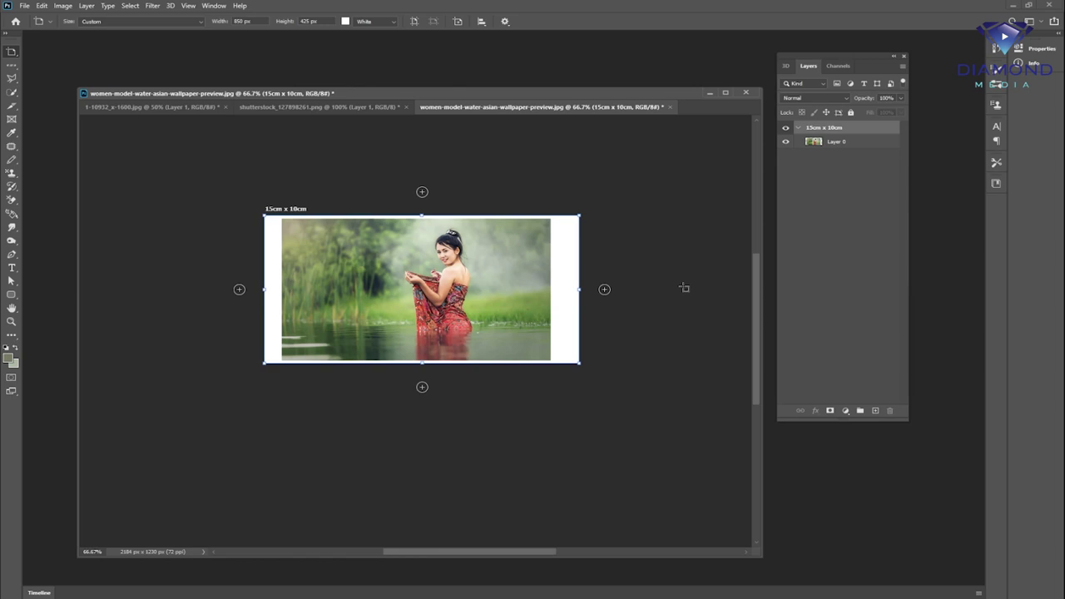
# Add a blank artboard to the right, then trim the 15cm x 10cm artboard's left and right edges
pyautogui.click(605, 290)
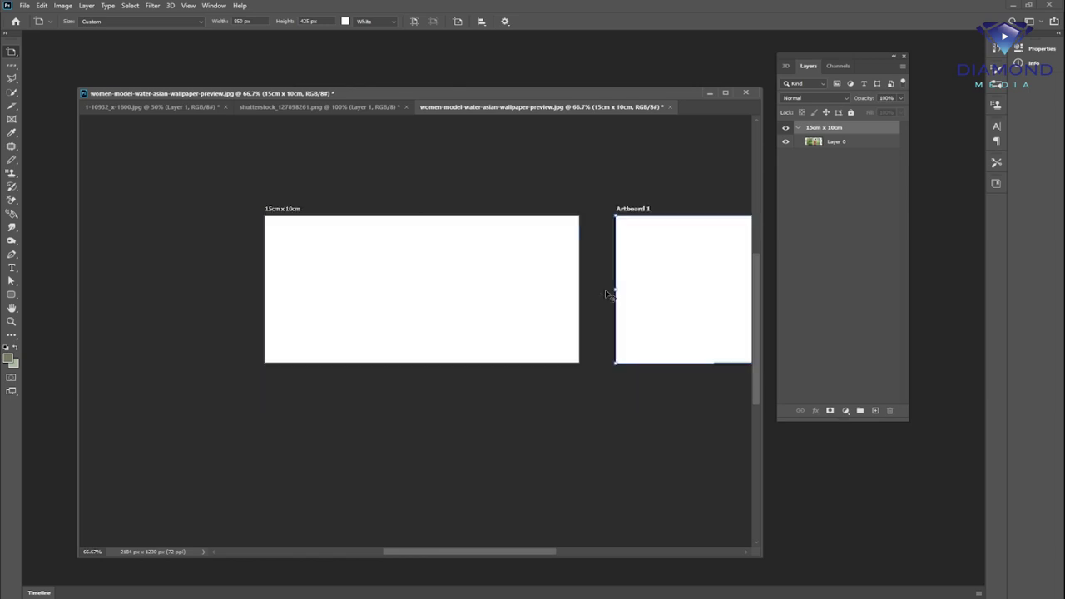
pyautogui.hscroll(-5, 480, 285)
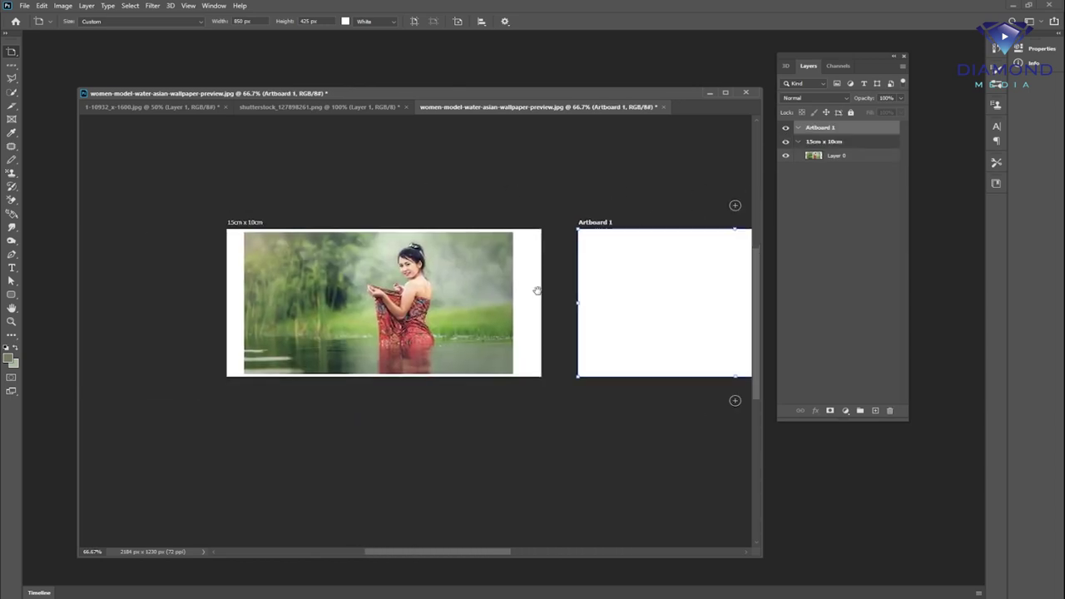
pyautogui.click(836, 146)
pyautogui.moveTo(467, 284); pyautogui.dragTo(440, 287)
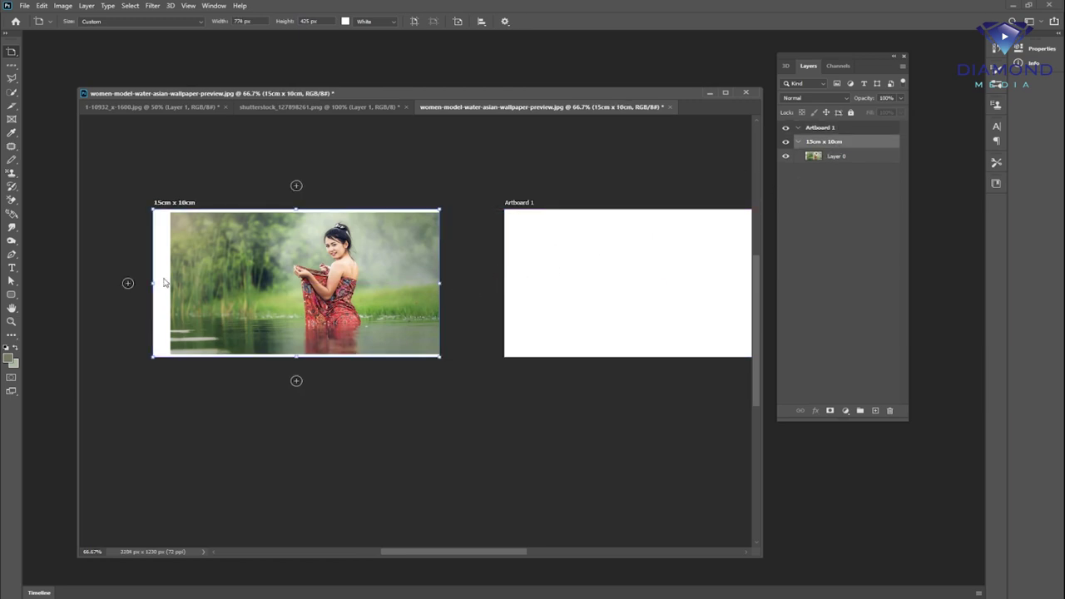
pyautogui.moveTo(153, 282); pyautogui.dragTo(169, 283)
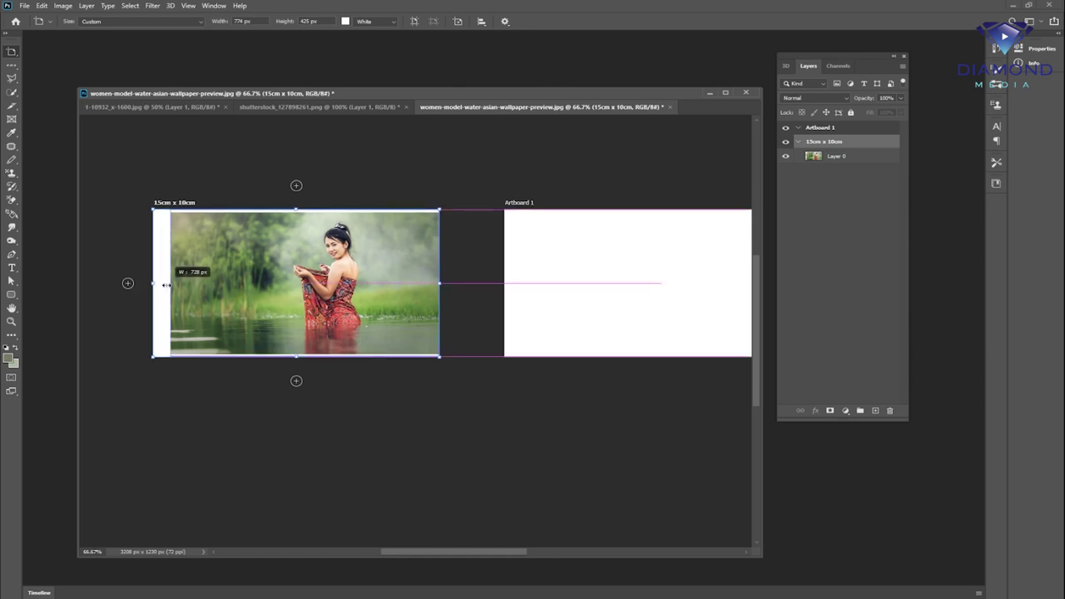
# Pull the top and bottom edges in to make the artboard 410 px tall
pyautogui.moveTo(305, 209); pyautogui.dragTo(305, 212)
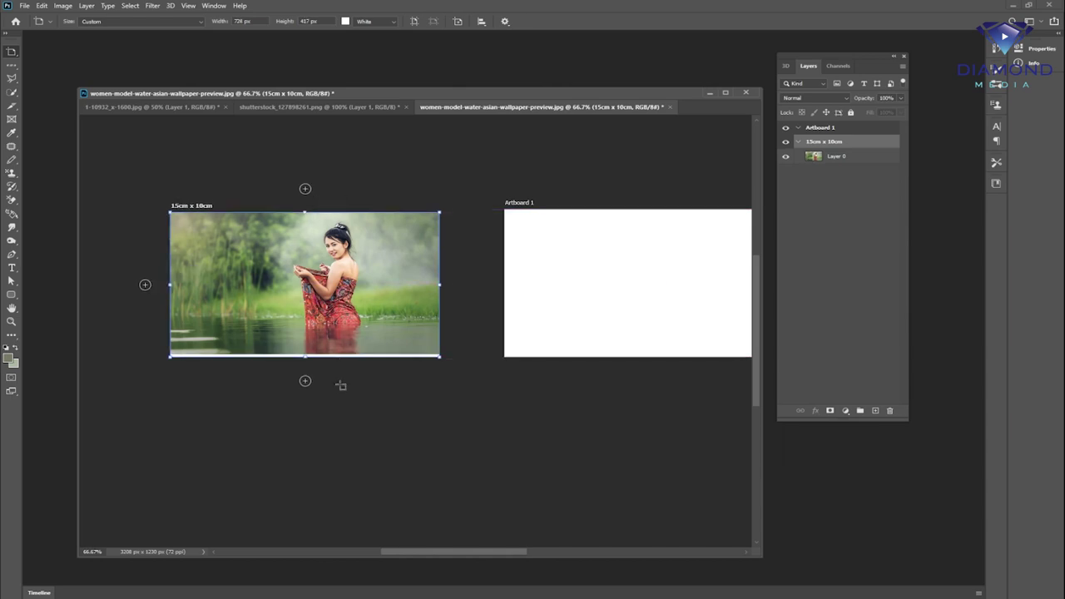
pyautogui.moveTo(310, 358); pyautogui.dragTo(309, 353)
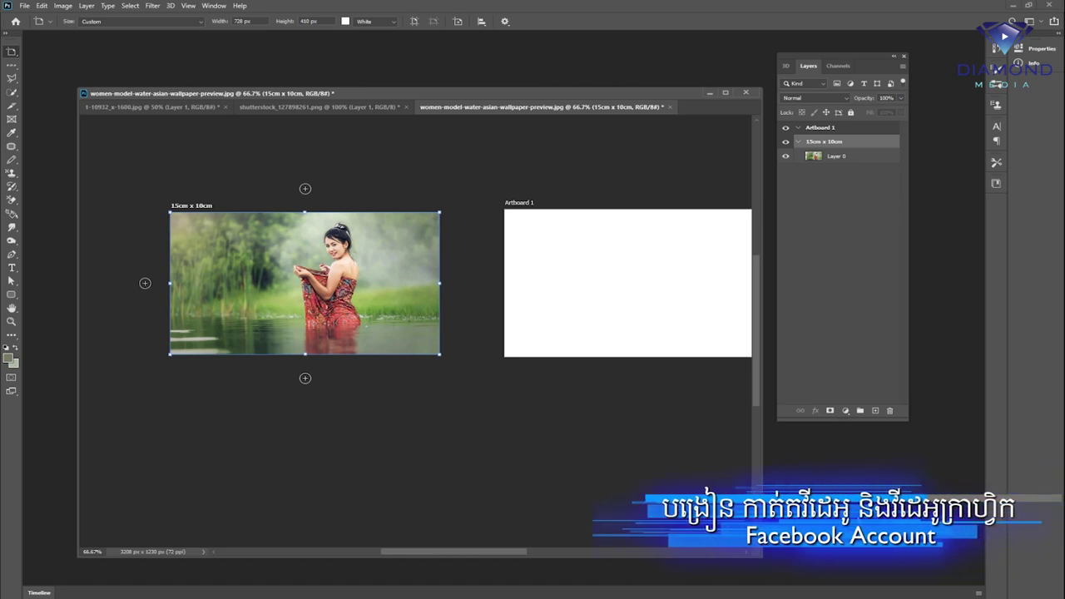
pyautogui.scroll(-1, 598, 281)
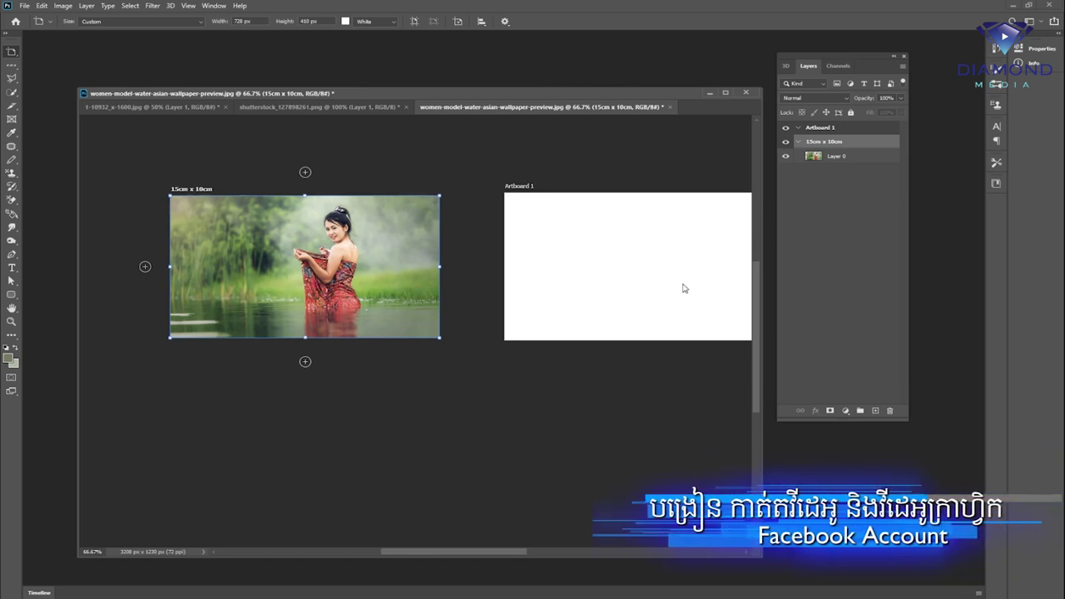
pyautogui.click(829, 129)
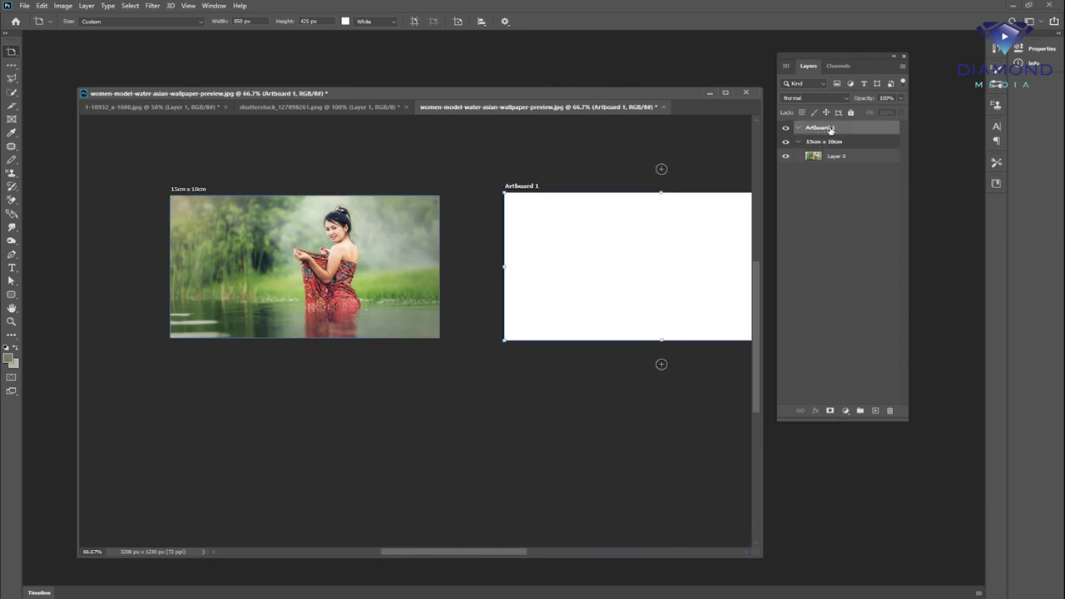
# Rename Artboard 1 to 20cm x 30cm
pyautogui.doubleClick(821, 129)
pyautogui.write('2')
pyautogui.write(' x 10')
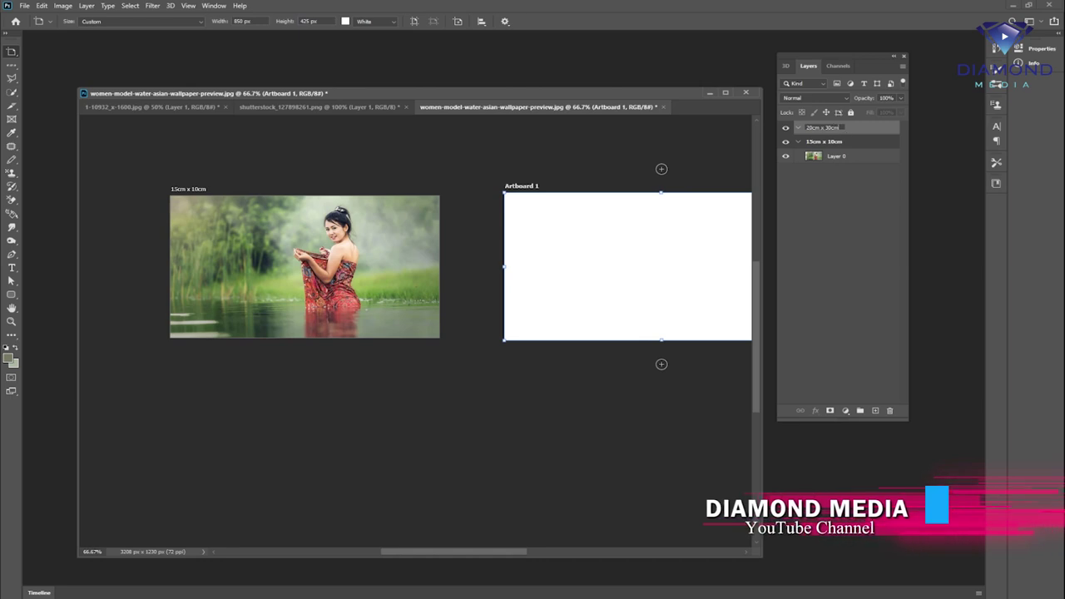
pyautogui.write('cm')
pyautogui.press('Return')
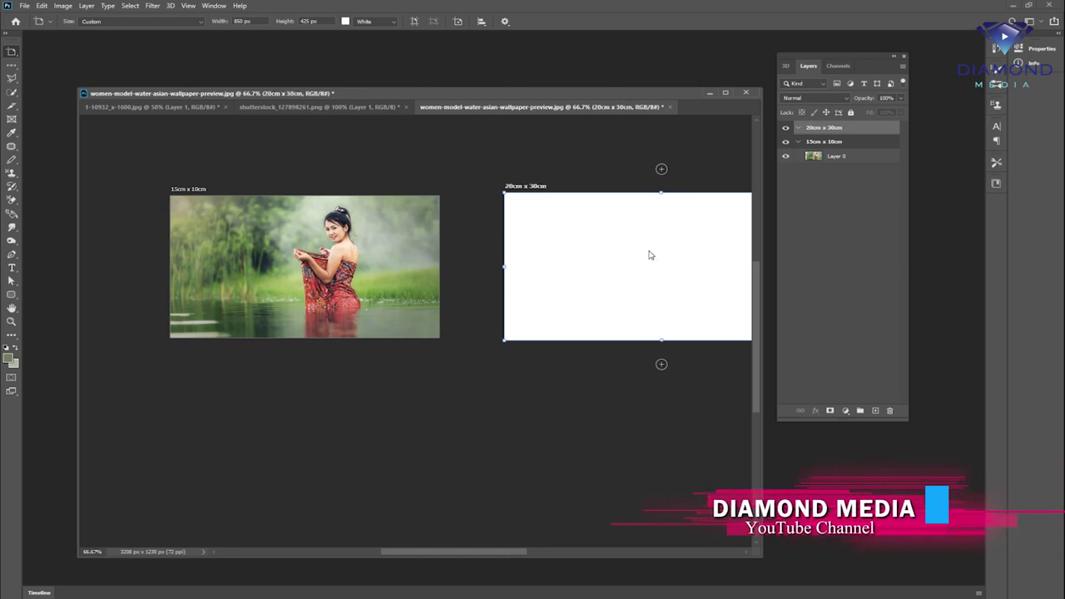
# Resize the blank artboard to 30 cm wide by 20 cm high
pyautogui.moveTo(649, 256); pyautogui.dragTo(494, 275)
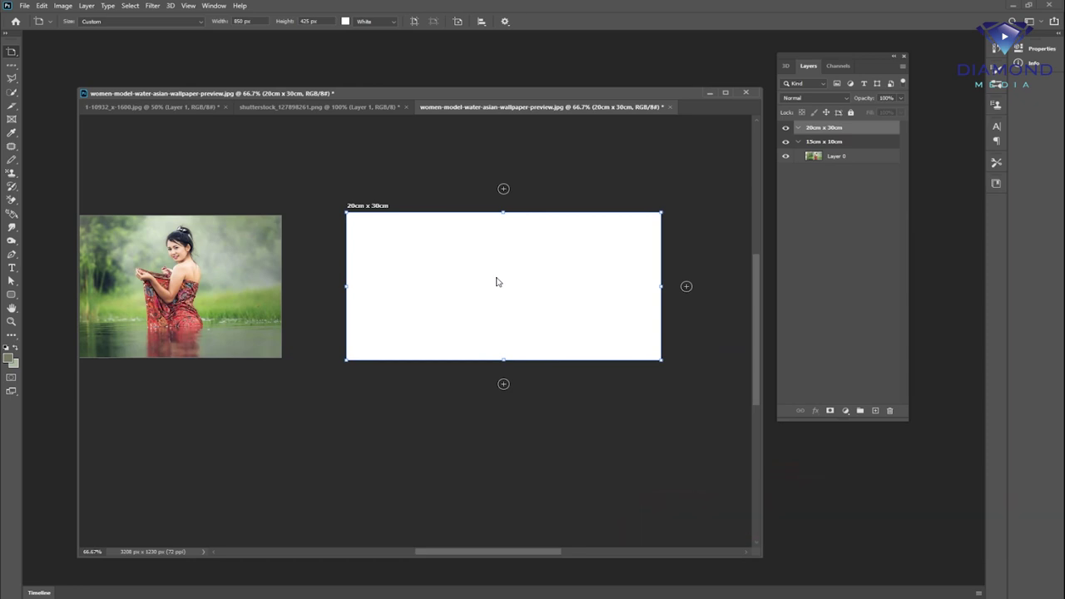
pyautogui.doubleClick(264, 22)
pyautogui.write('30')
pyautogui.press('Tab')
pyautogui.write('20')
pyautogui.press('Return')
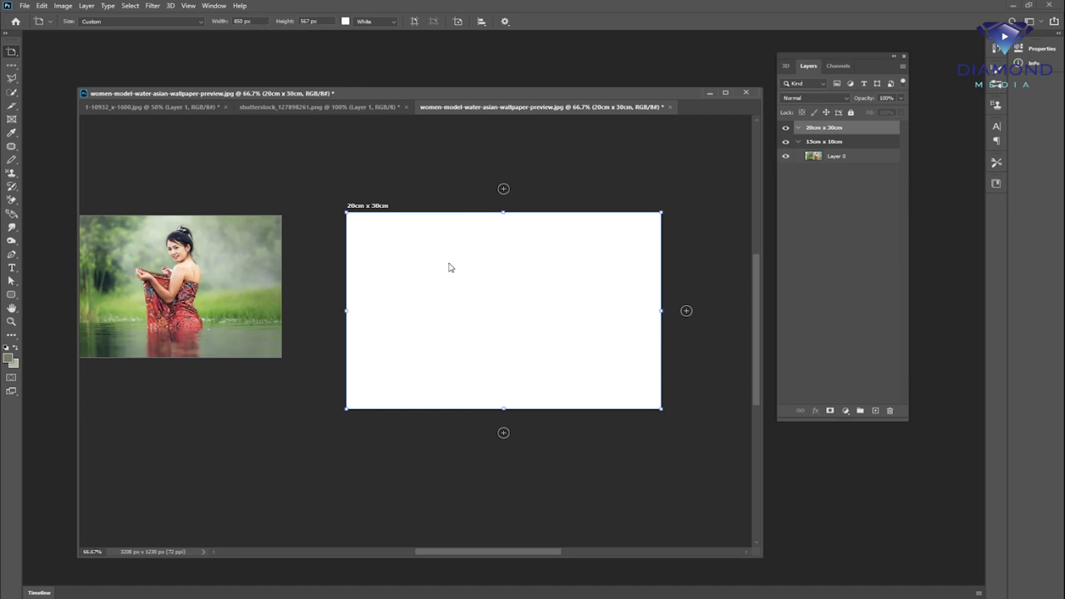
pyautogui.scroll(-2, 446, 266)
# Duplicate the photo layer Layer 0 as Layer 0 copy
pyautogui.click(209, 259)
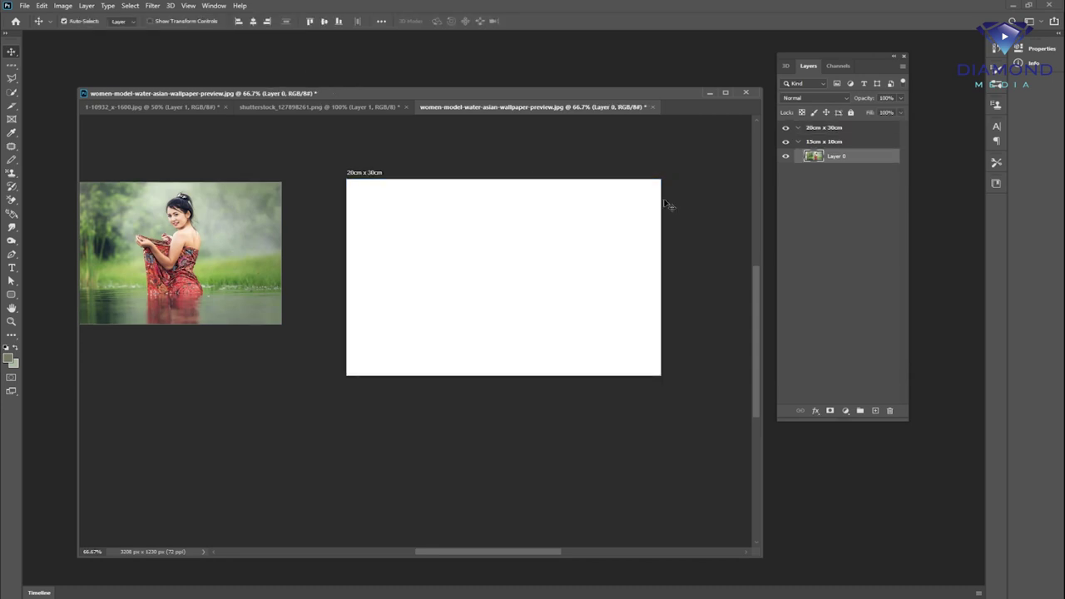
pyautogui.hotkey('ctrl', '-')
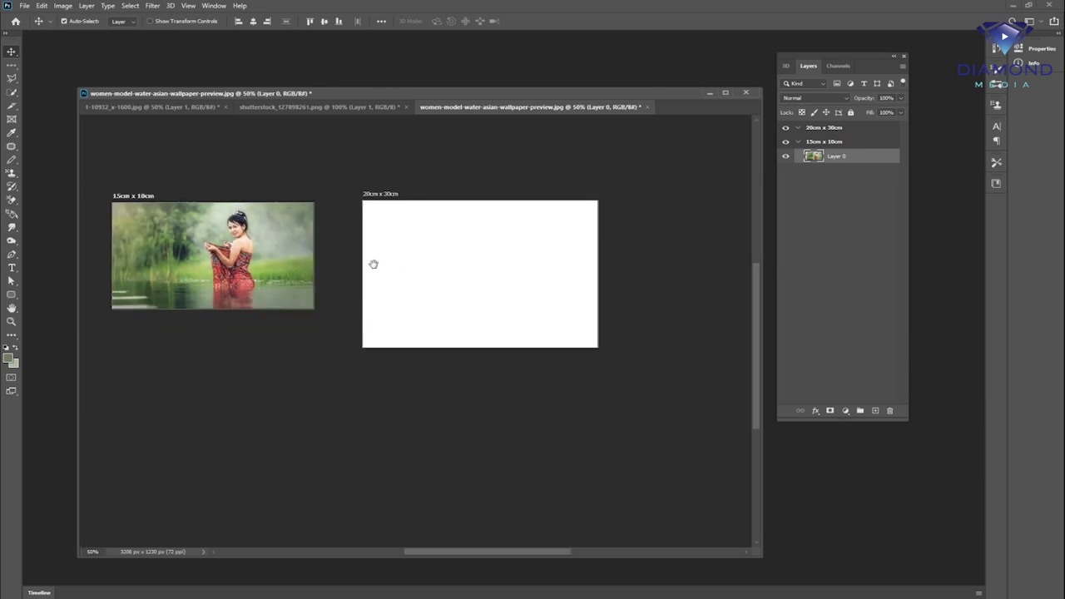
pyautogui.moveTo(373, 264); pyautogui.dragTo(440, 282)
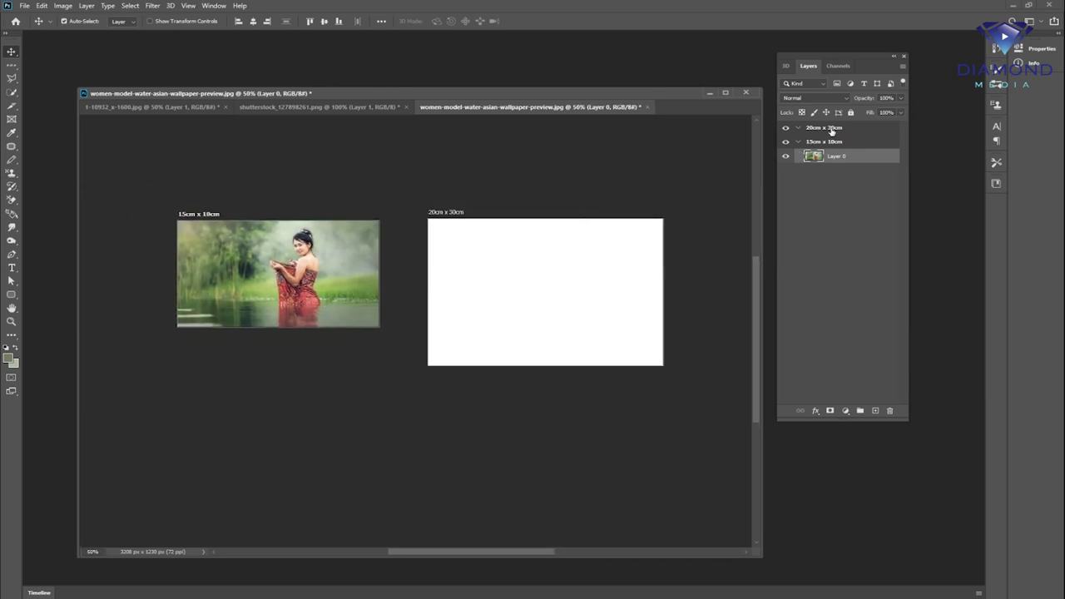
pyautogui.click(831, 130)
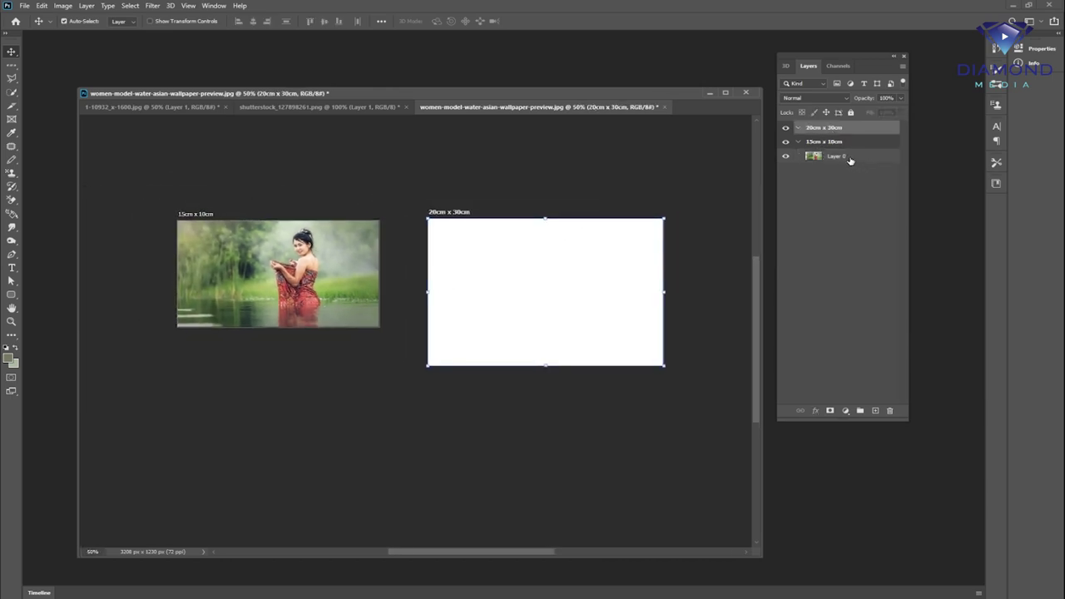
pyautogui.click(849, 157)
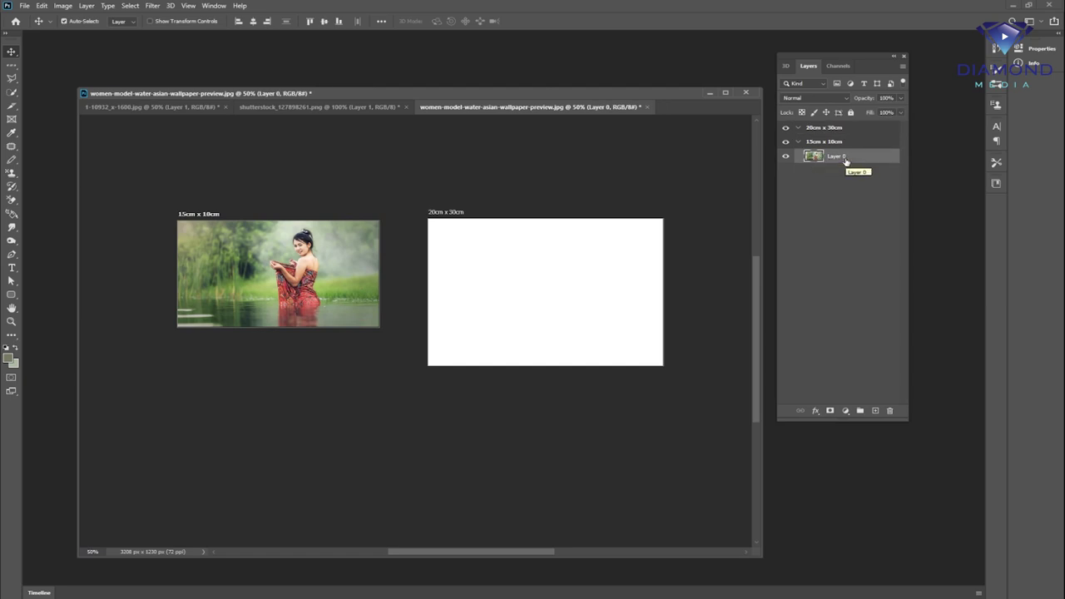
pyautogui.rightClick(846, 160)
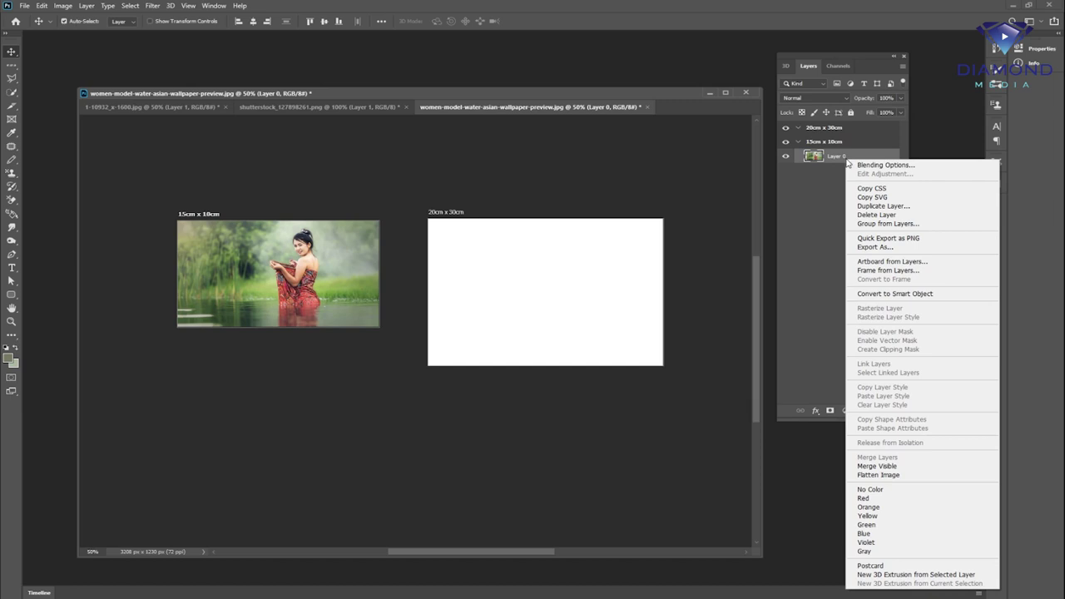
pyautogui.click(889, 206)
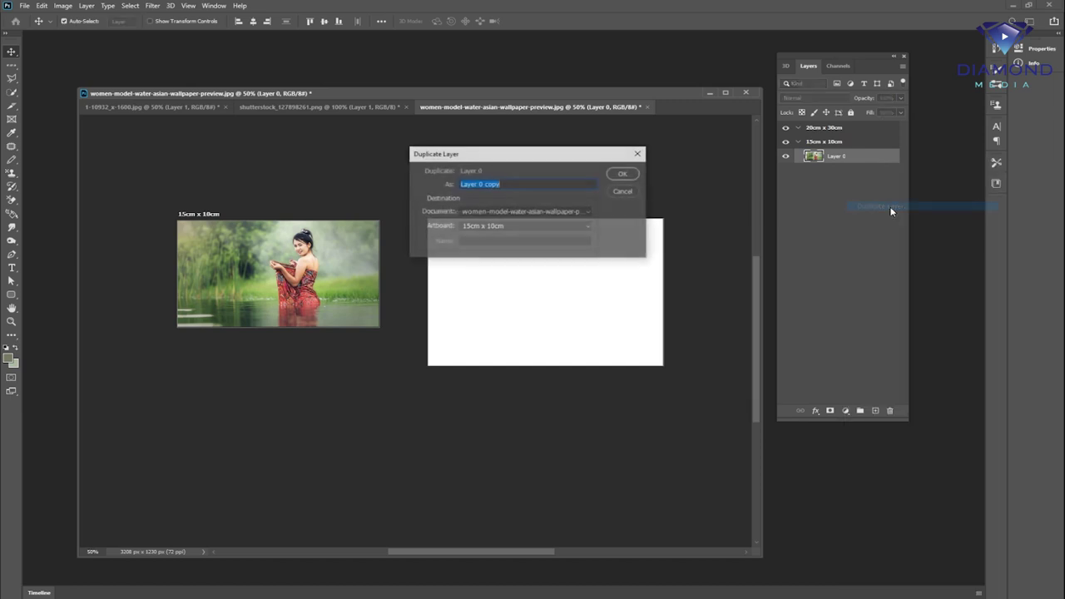
pyautogui.click(623, 175)
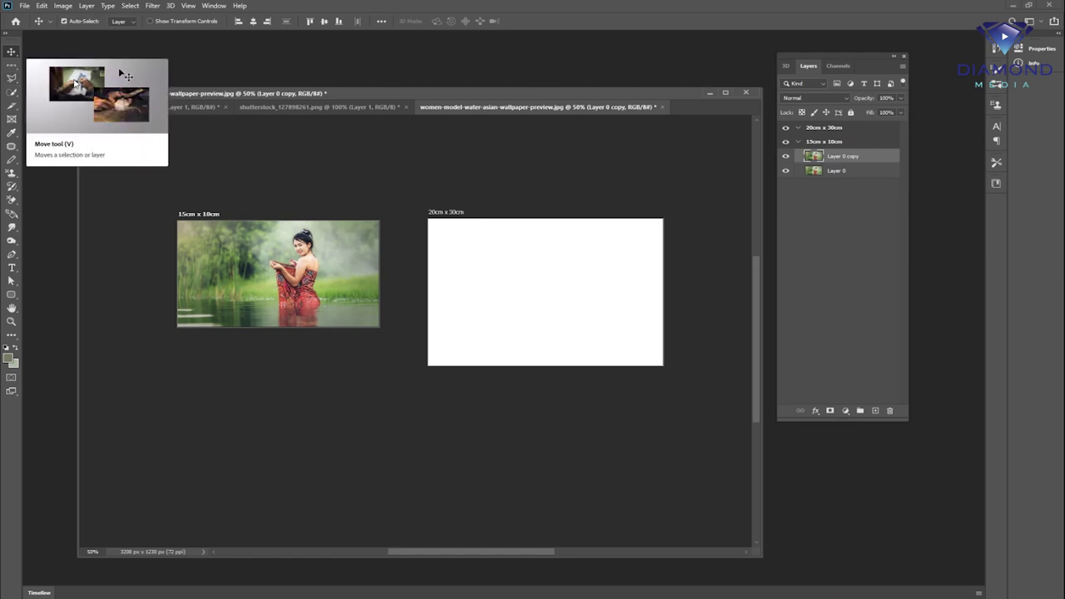
# Move Layer 0 copy into the 20cm x 30cm artboard and add a new blank artboard
pyautogui.moveTo(304, 282)
pyautogui.mouseDown()
pyautogui.moveTo(573, 291)
pyautogui.moveTo(582, 268)
pyautogui.mouseUp()
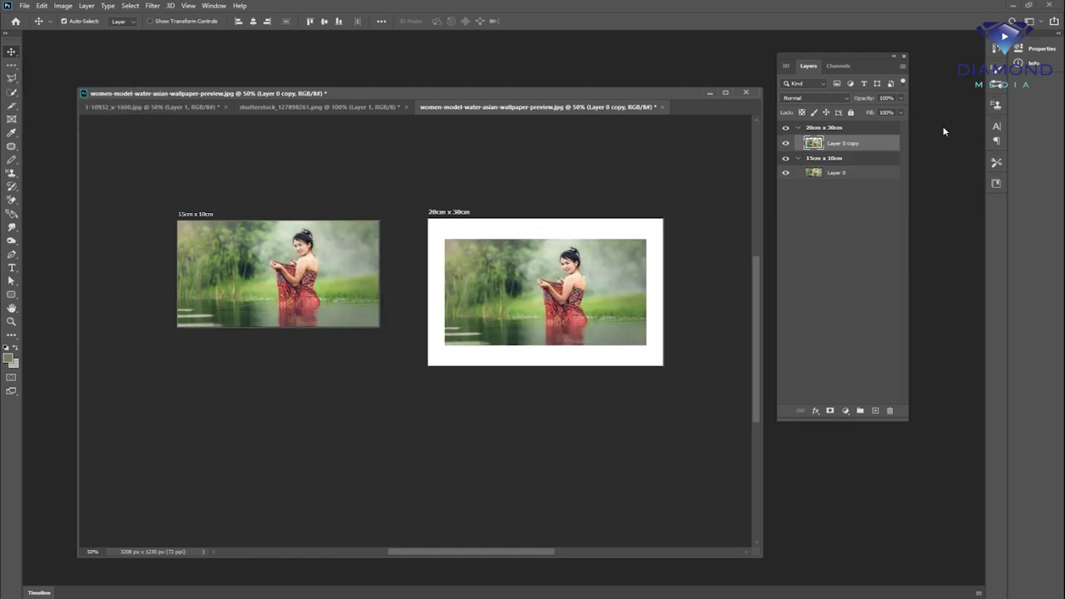
pyautogui.click(823, 129)
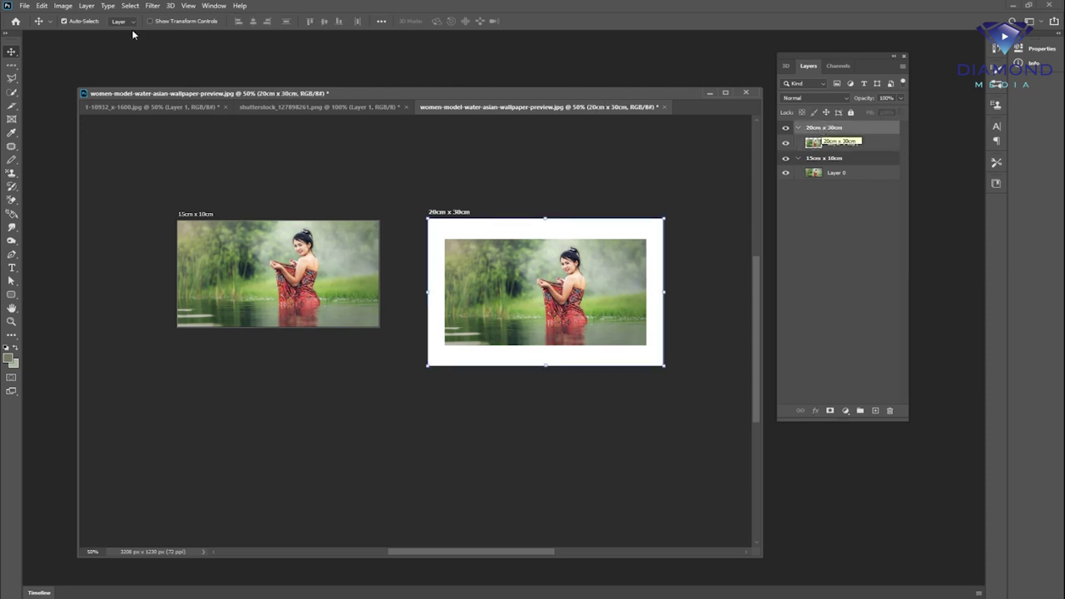
pyautogui.rightClick(12, 56)
pyautogui.click(43, 65)
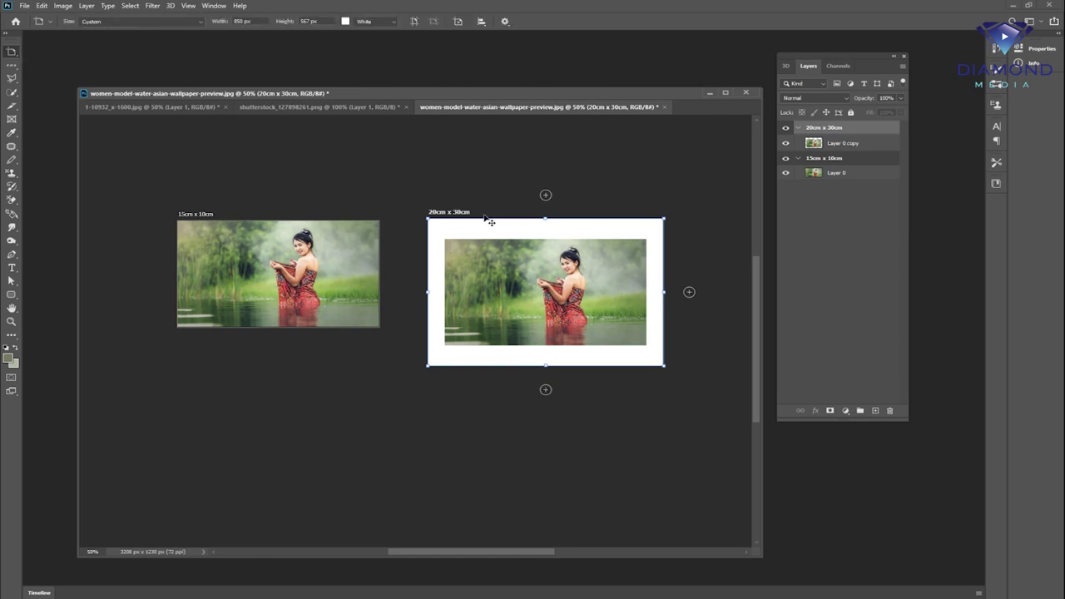
pyautogui.click(546, 196)
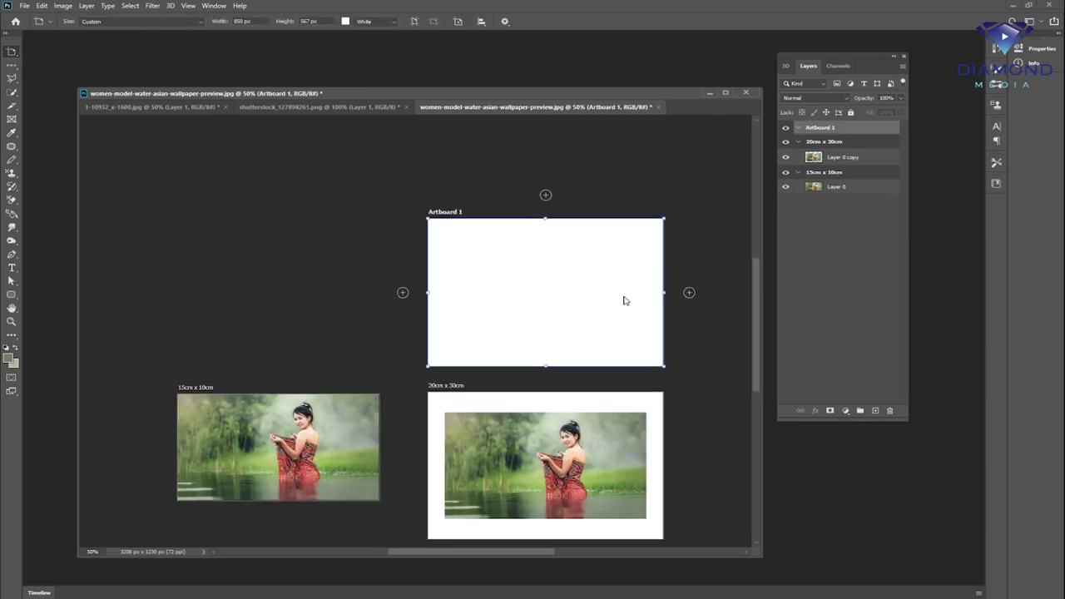
# Rename the new artboard 40cm x 50cm and bring up the File menu
pyautogui.doubleClick(822, 127)
pyautogui.write('40cm x 50cm')
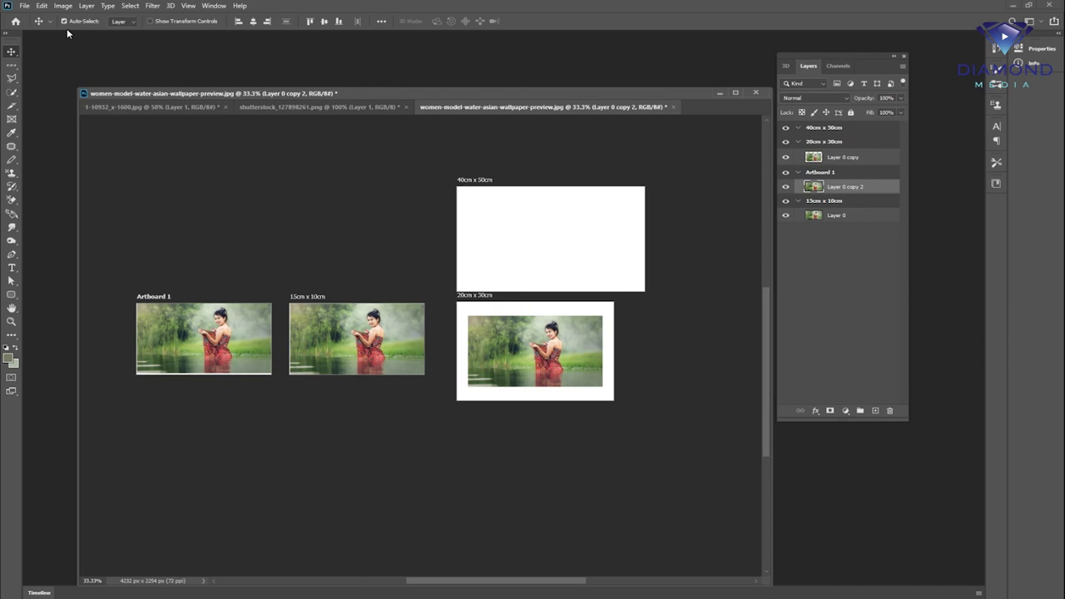
pyautogui.click(25, 5)
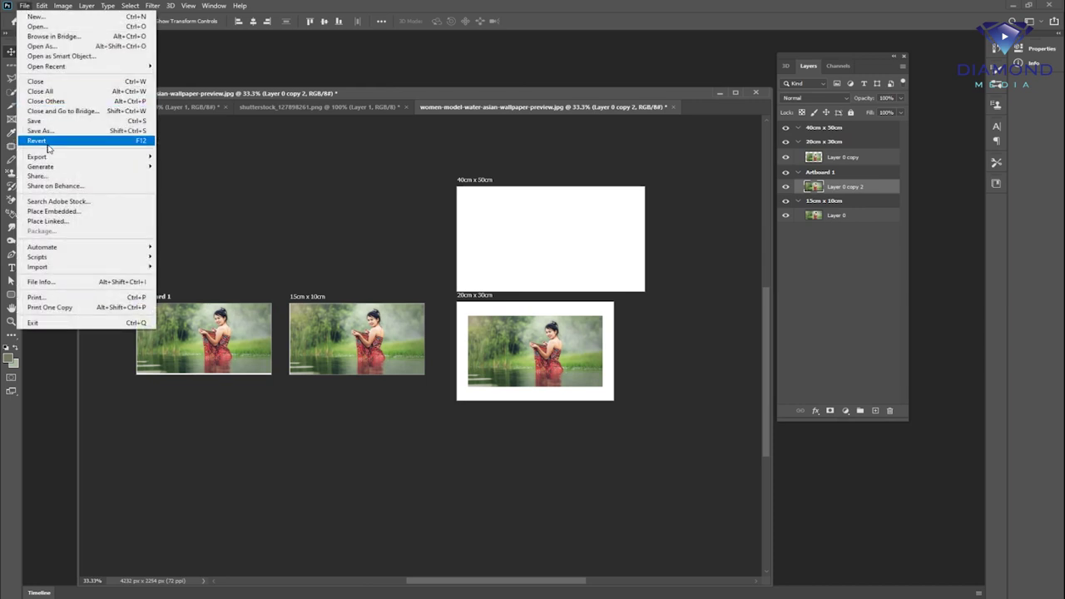
pyautogui.moveTo(37, 156)
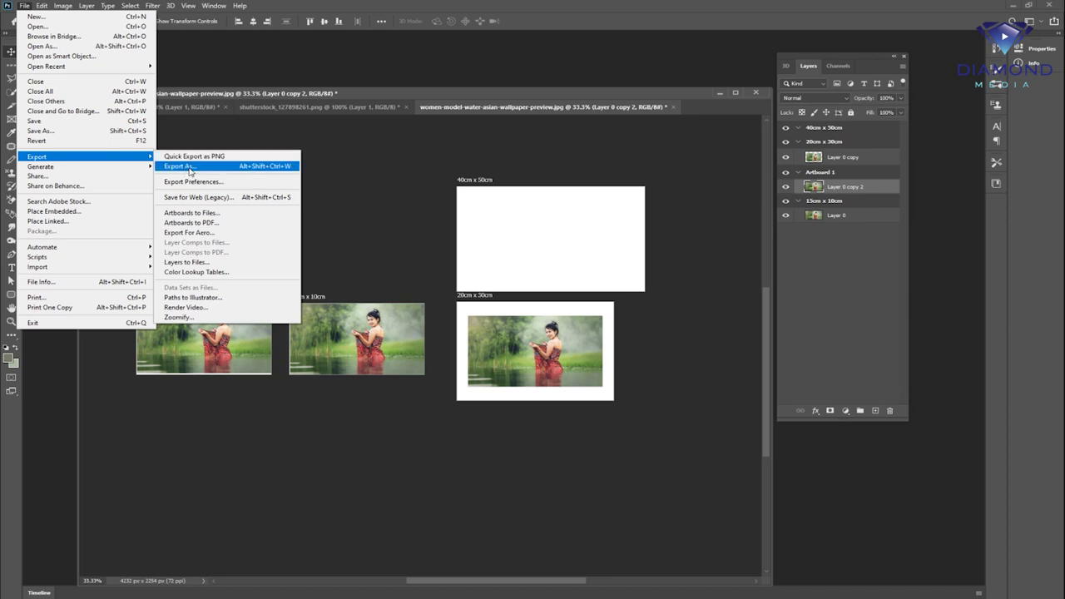
# In Export As, set the 20cm x 30cm artboard's format to JPG
pyautogui.click(189, 167)
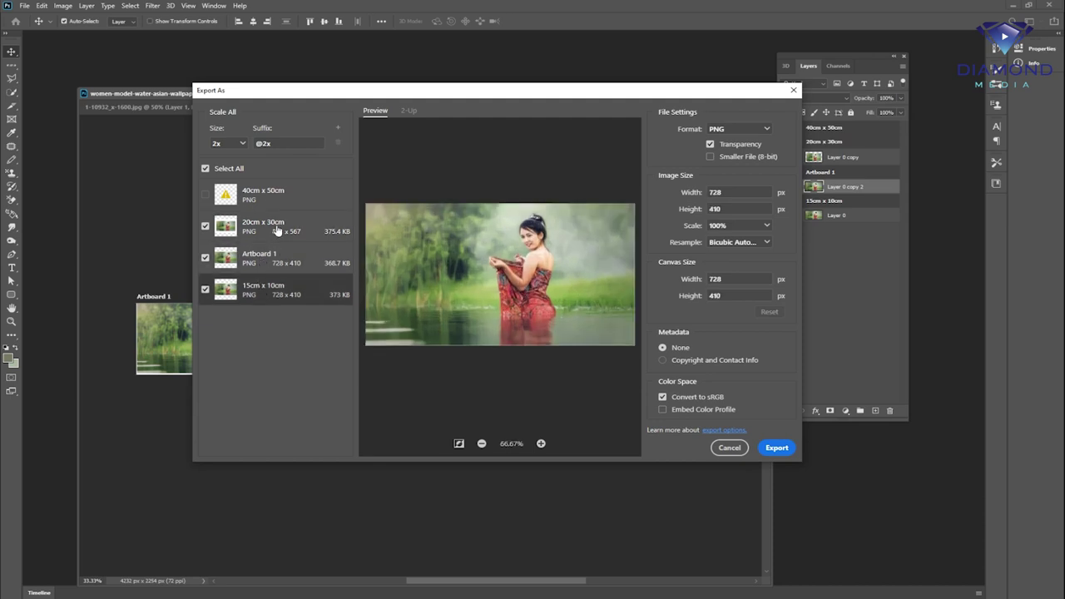
pyautogui.click(764, 128)
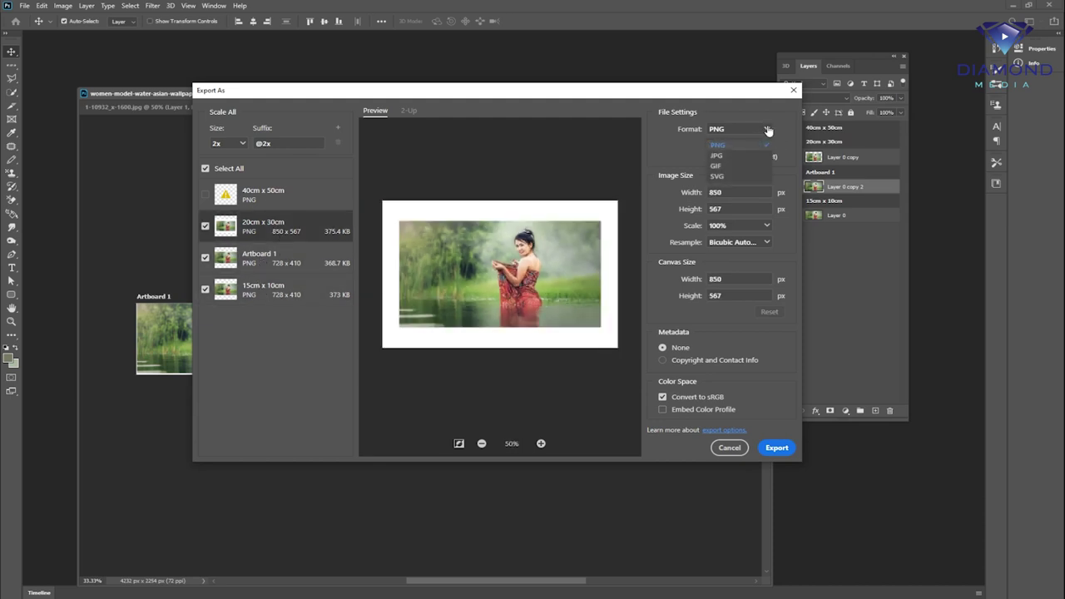
pyautogui.click(722, 156)
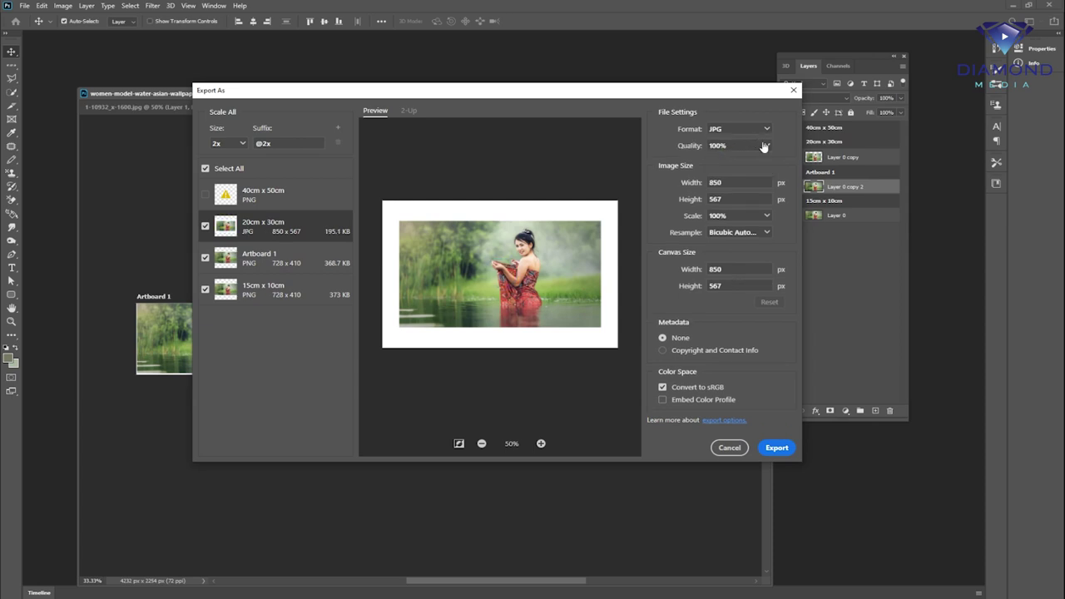
# Export into a new Desktop folder named Artboard Export
pyautogui.click(777, 449)
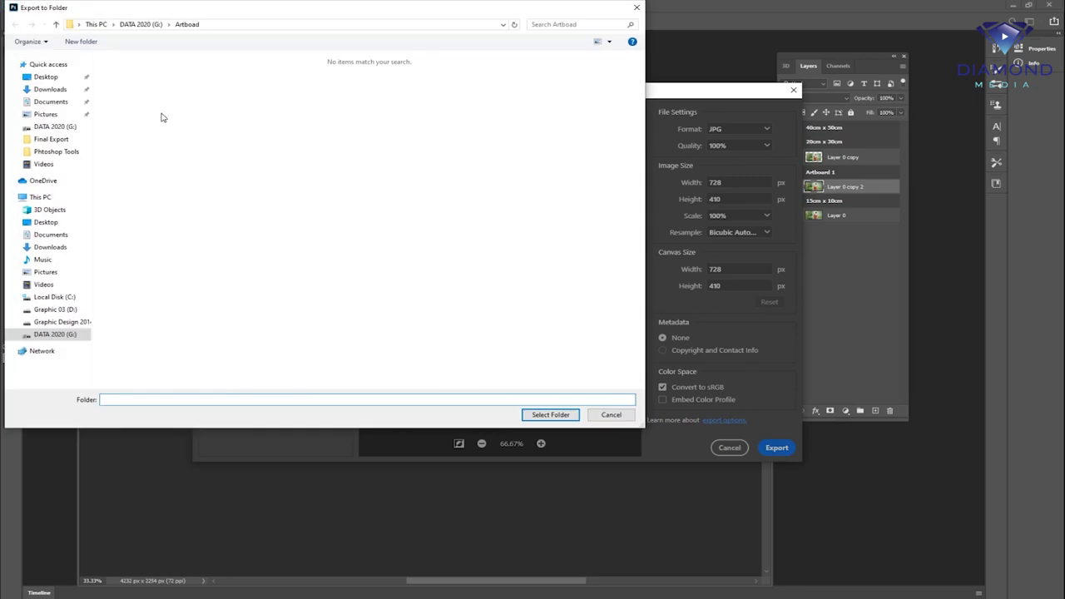
pyautogui.click(47, 77)
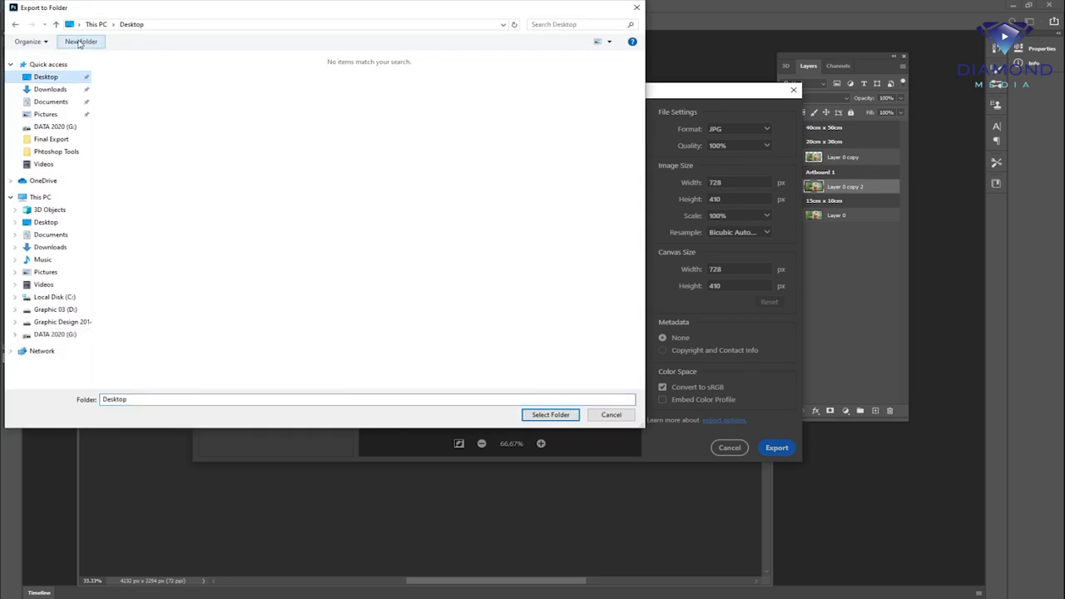
pyautogui.click(81, 42)
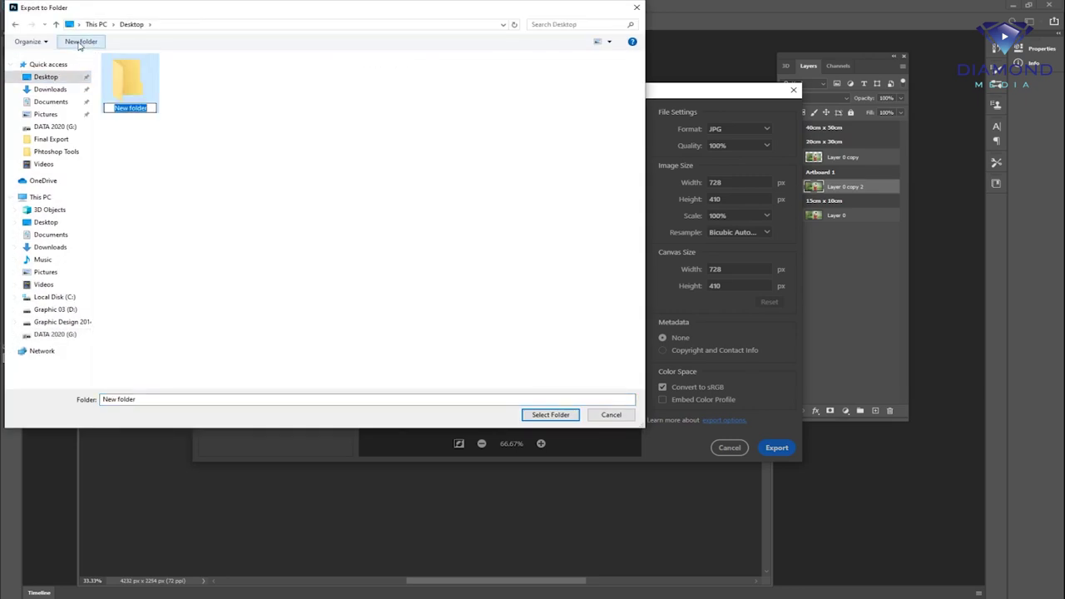
pyautogui.write('Artboard Export')
pyautogui.press('Return')
pyautogui.press('Return')
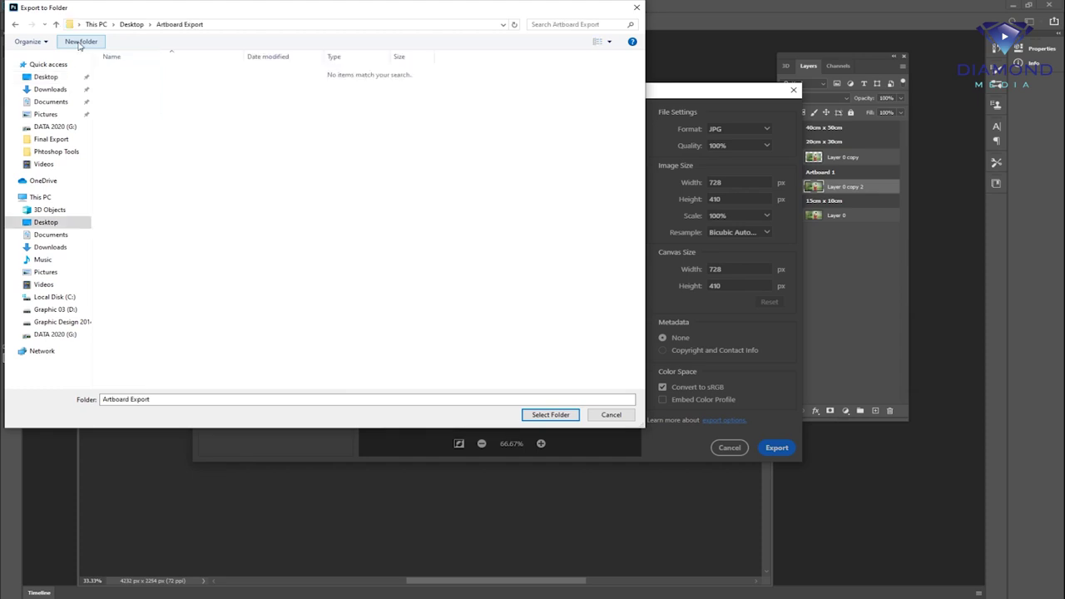
pyautogui.click(551, 414)
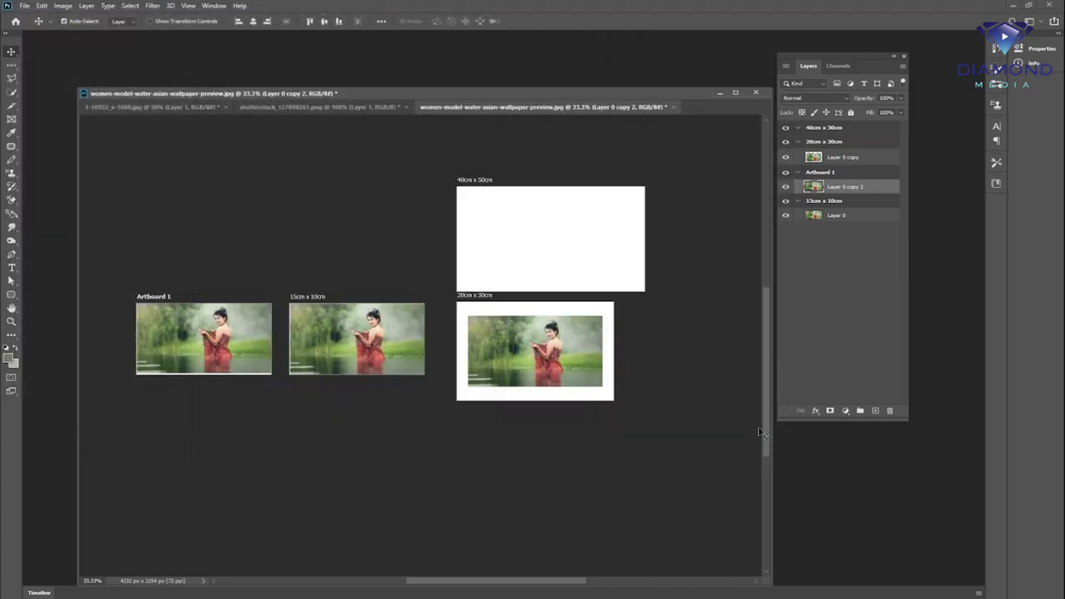
# Minimize Photoshop, open the Artboard Export folder and view the first exported image
pyautogui.click(1011, 4)
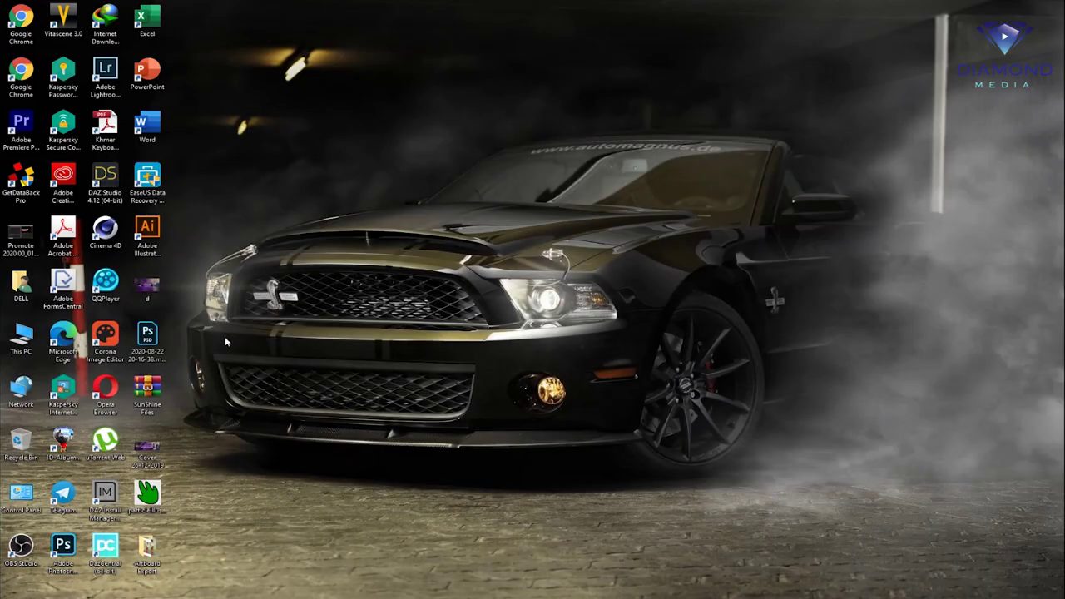
pyautogui.doubleClick(147, 549)
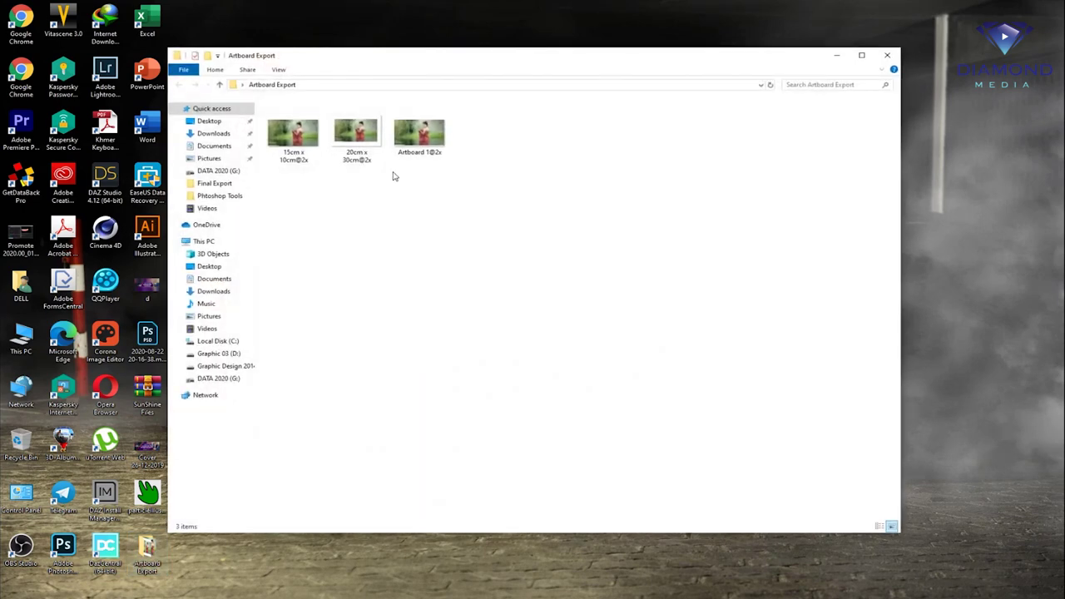
pyautogui.doubleClick(291, 133)
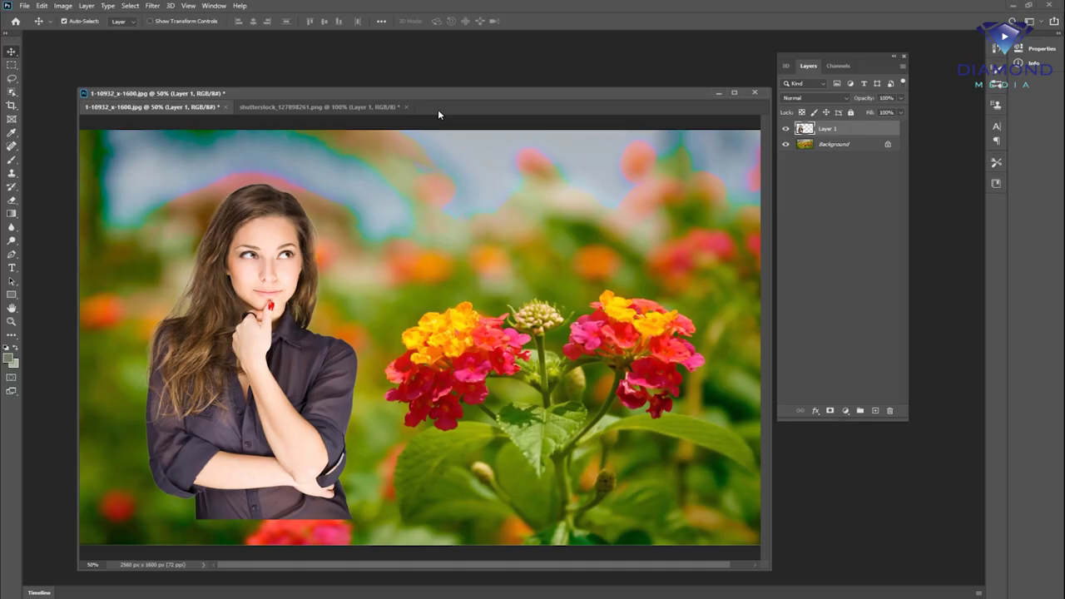
pyautogui.click(14, 70)
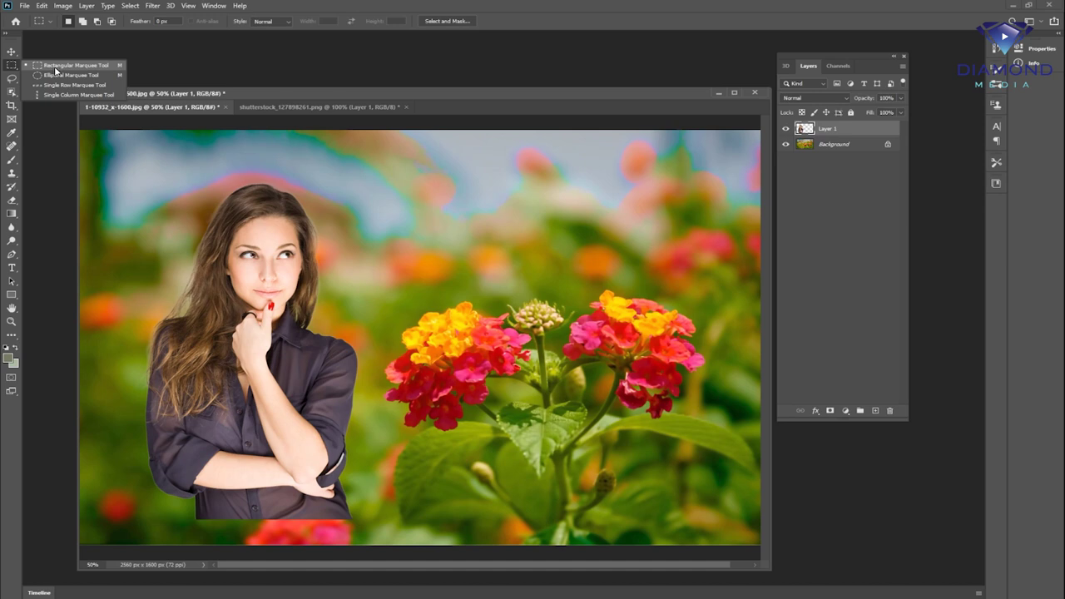
# Zoom out and draw a trial rectangular selection over the flowers, then deselect
pyautogui.click(477, 274)
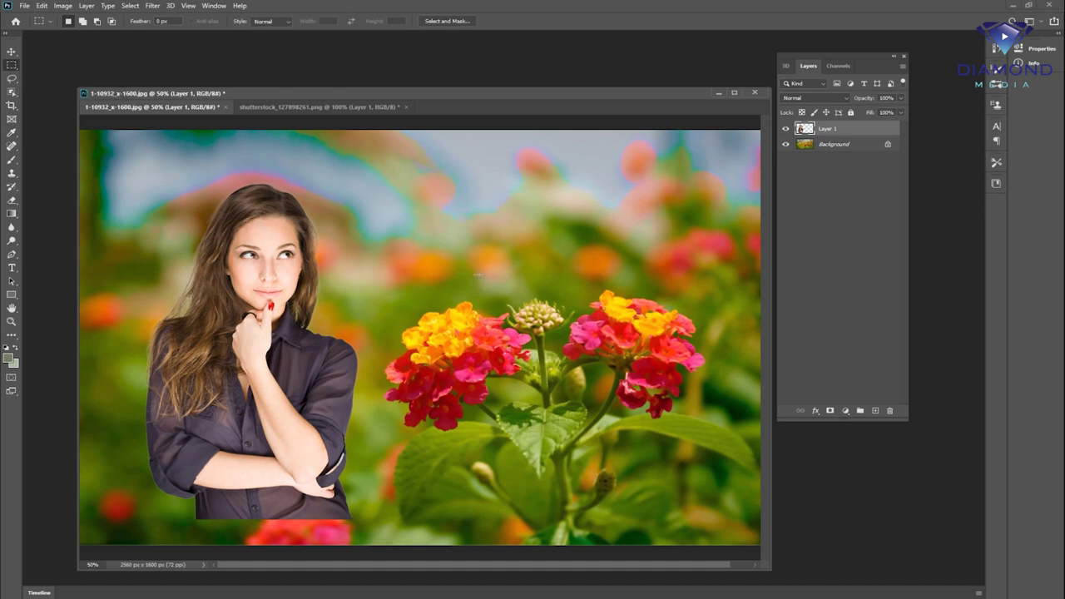
pyautogui.hotkey('ctrl', '-')
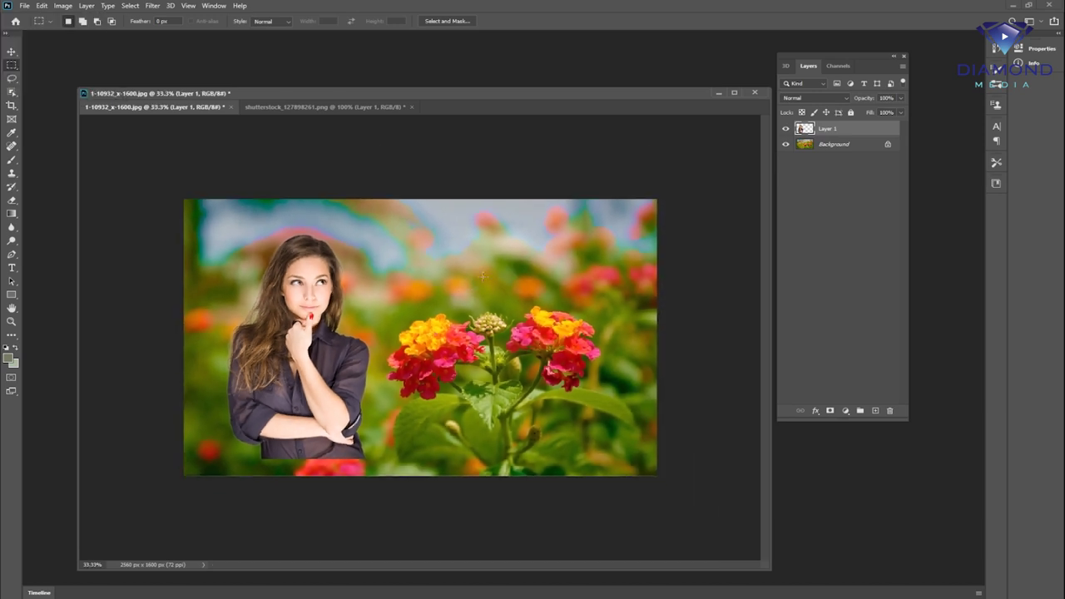
pyautogui.moveTo(389, 236)
pyautogui.mouseDown()
pyautogui.moveTo(595, 421)
pyautogui.moveTo(573, 340)
pyautogui.mouseUp()
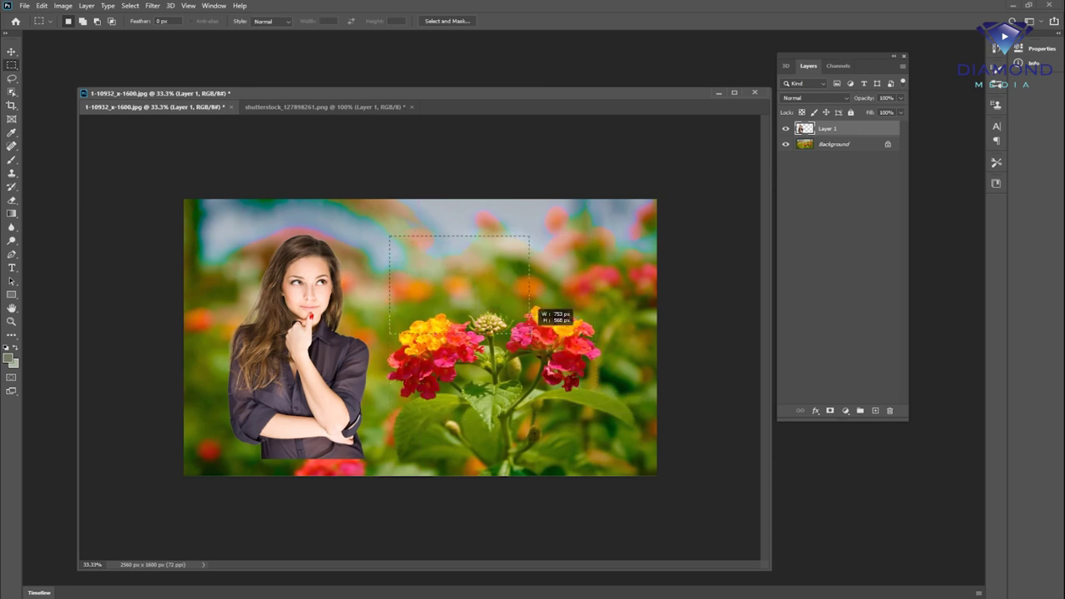
pyautogui.moveTo(573, 340); pyautogui.dragTo(546, 425)
pyautogui.hotkey('ctrl', 'd')
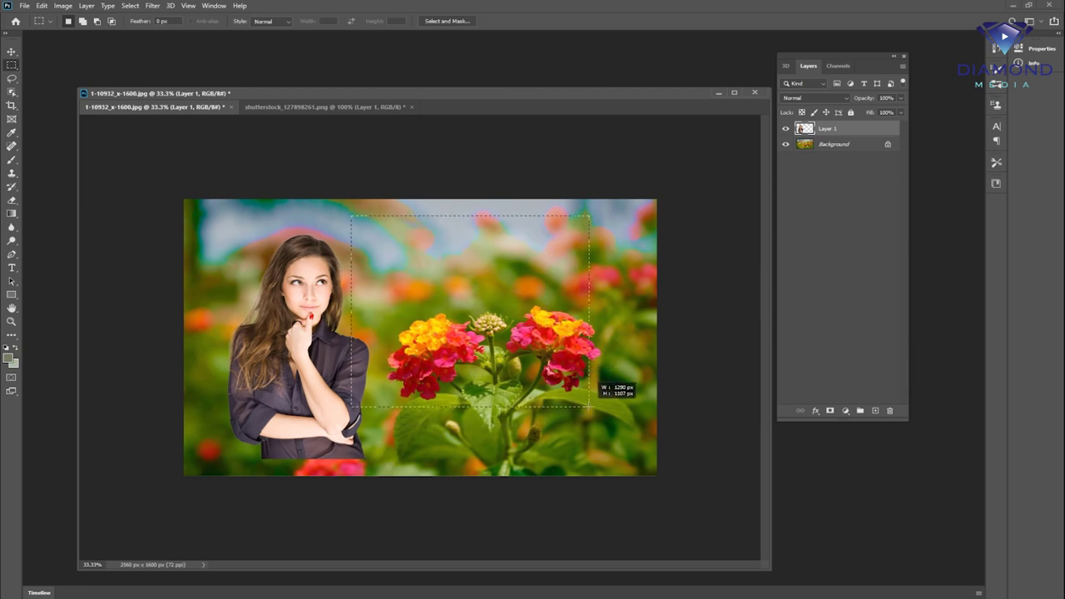
# Test deleting the woman's head and undo, then select the flowers and add Layer 2
pyautogui.moveTo(222, 217); pyautogui.dragTo(395, 341)
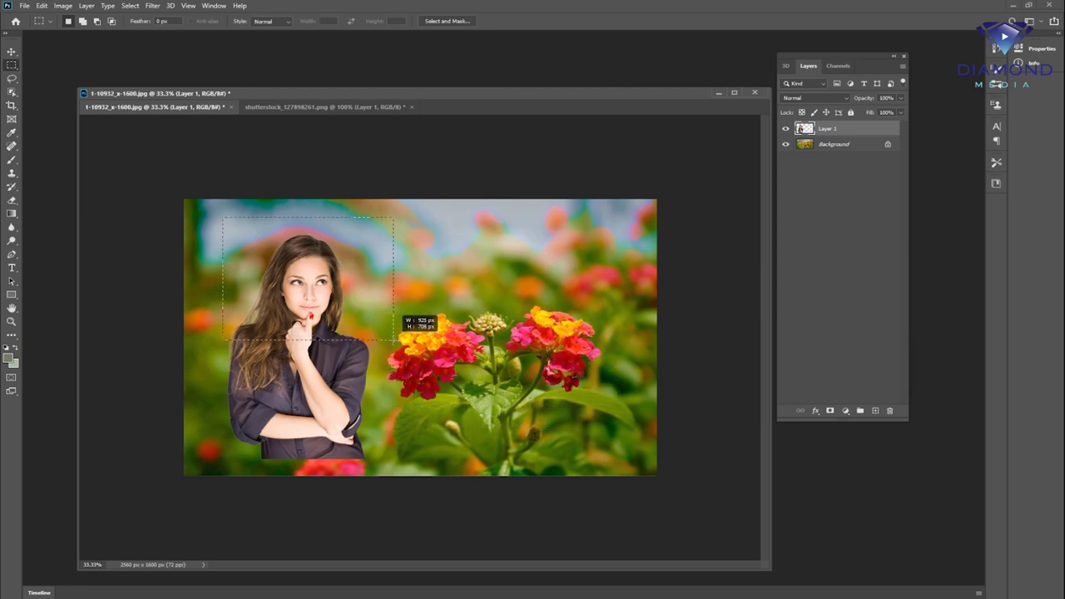
pyautogui.press('Delete')
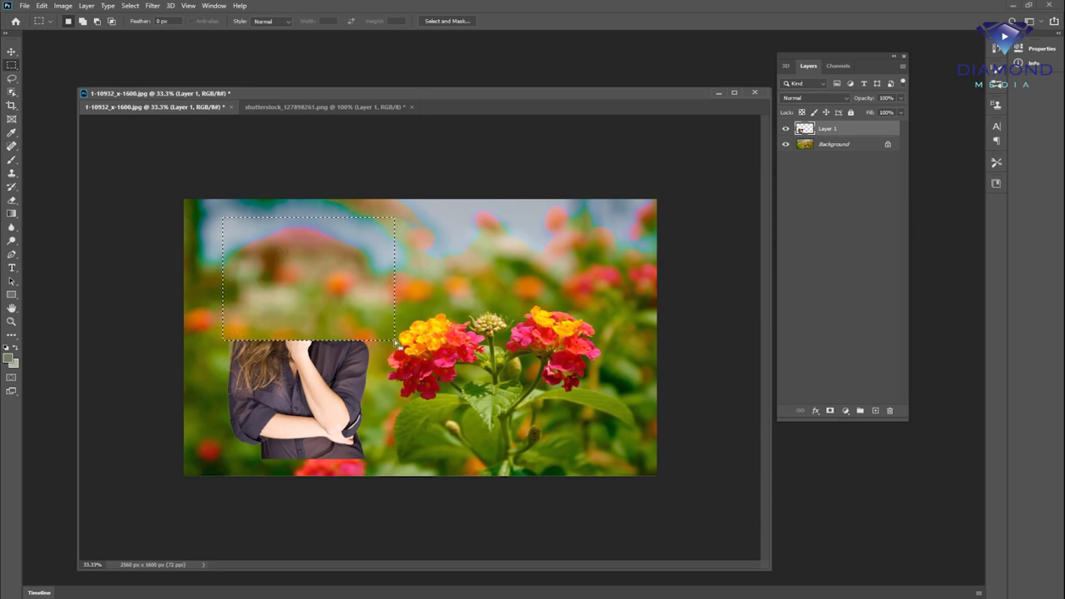
pyautogui.hotkey('ctrl', 'z')
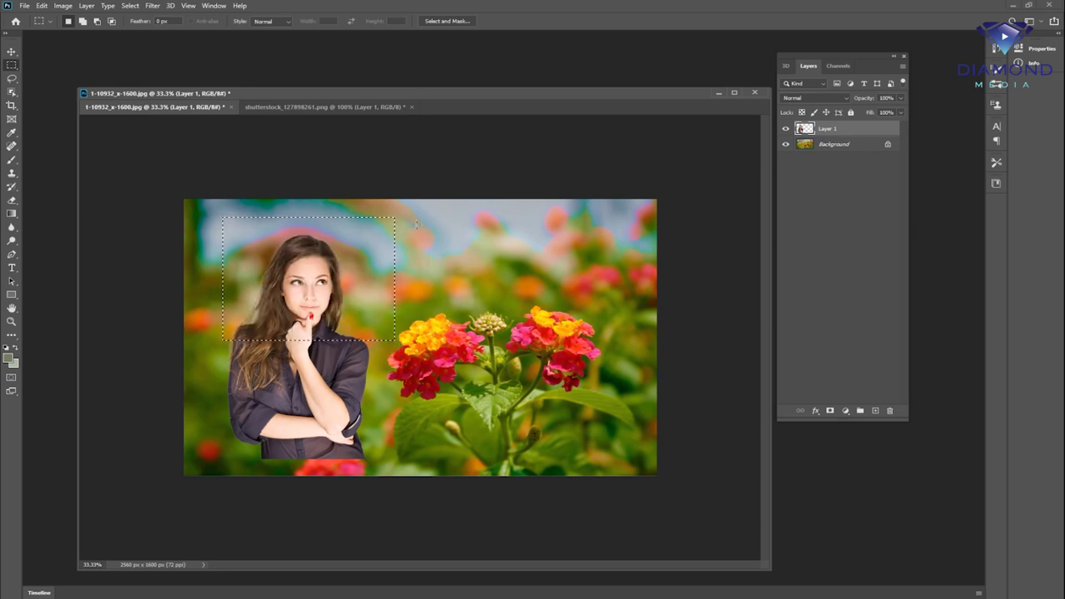
pyautogui.moveTo(402, 222); pyautogui.dragTo(590, 396)
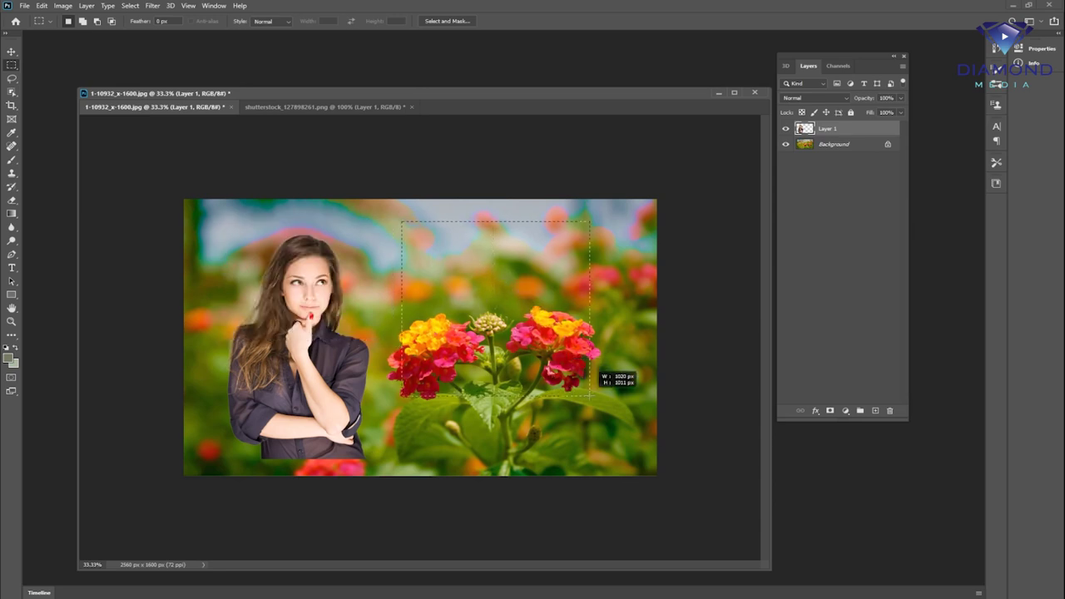
pyautogui.click(875, 411)
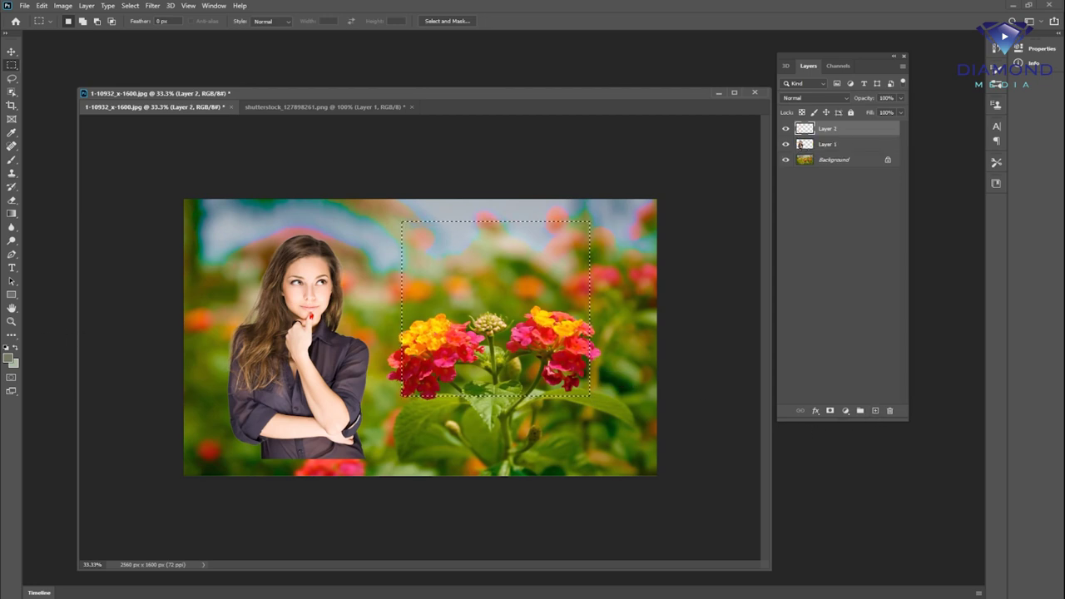
# Set the foreground colour to bright yellow-green, trying a selection fill and undoing it
pyautogui.click(10, 359)
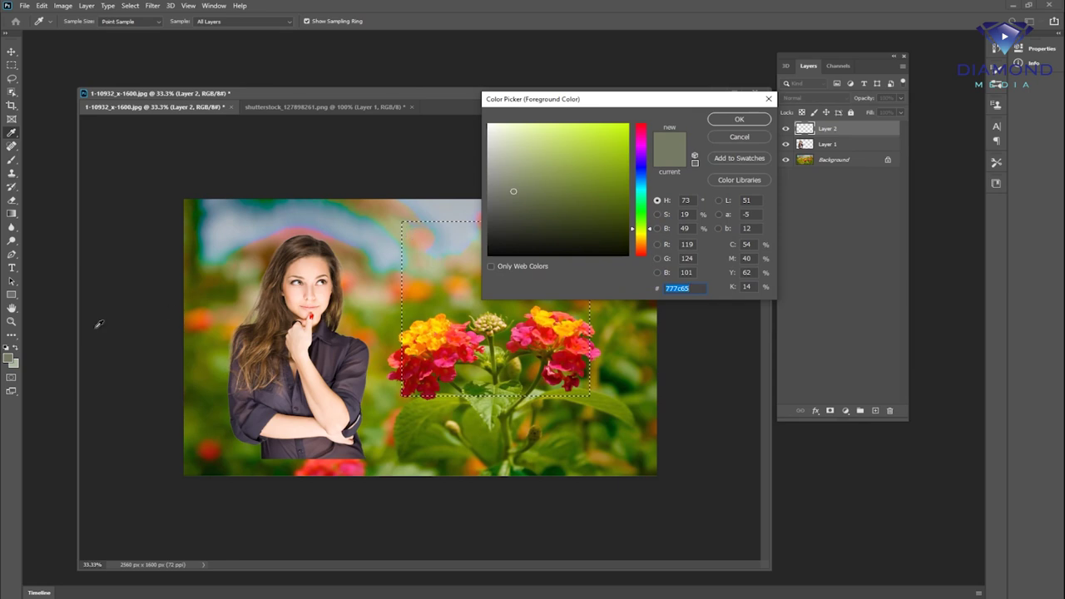
pyautogui.click(595, 133)
pyautogui.click(728, 121)
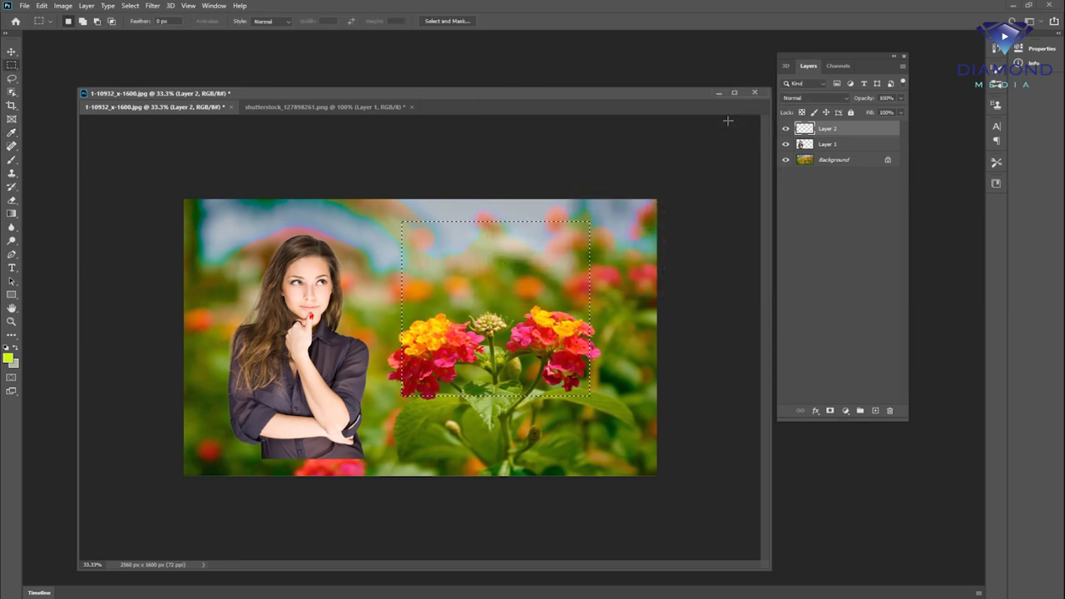
pyautogui.hotkey('alt', 'BackSpace')
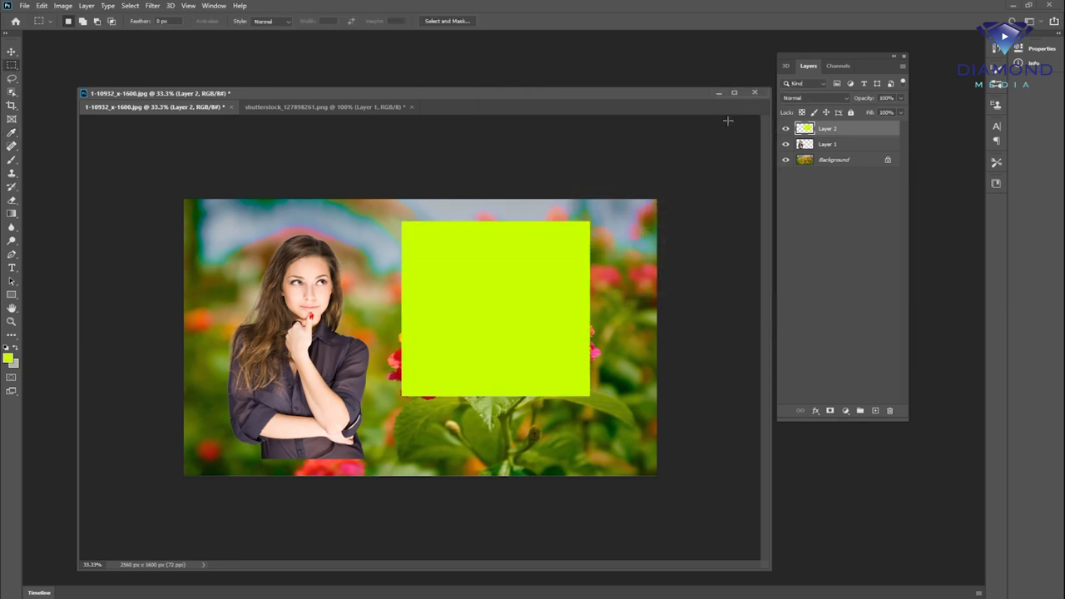
pyautogui.hotkey('ctrl', 'z')
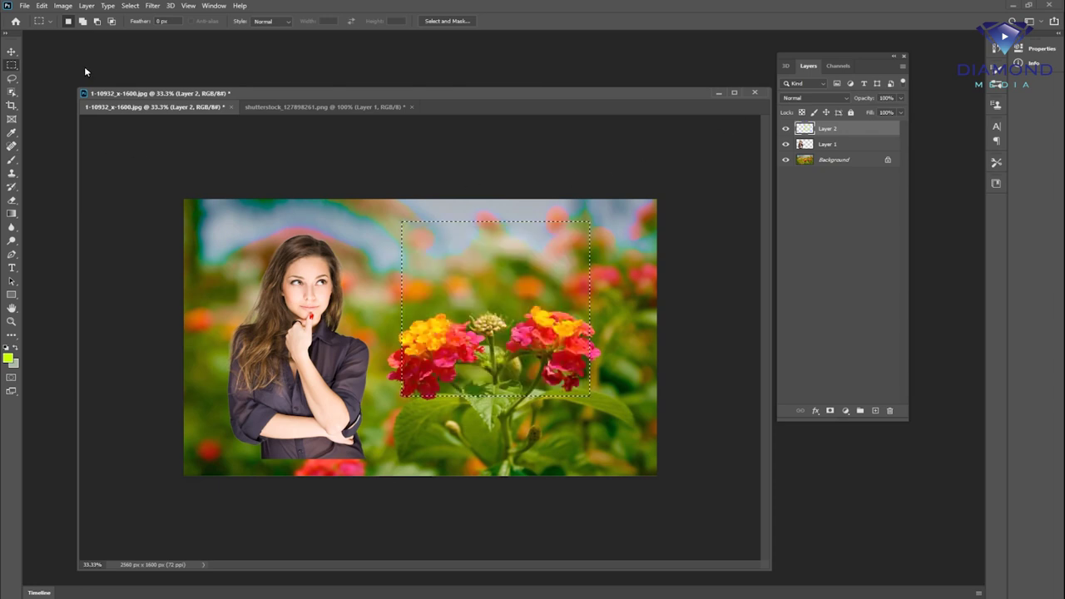
# Try an elliptical selection around the flowers, then a single-row selection across the image
pyautogui.rightClick(16, 70)
pyautogui.click(50, 75)
pyautogui.click(389, 235)
pyautogui.moveTo(403, 236); pyautogui.dragTo(596, 458)
pyautogui.hotkey('ctrl', 'z')
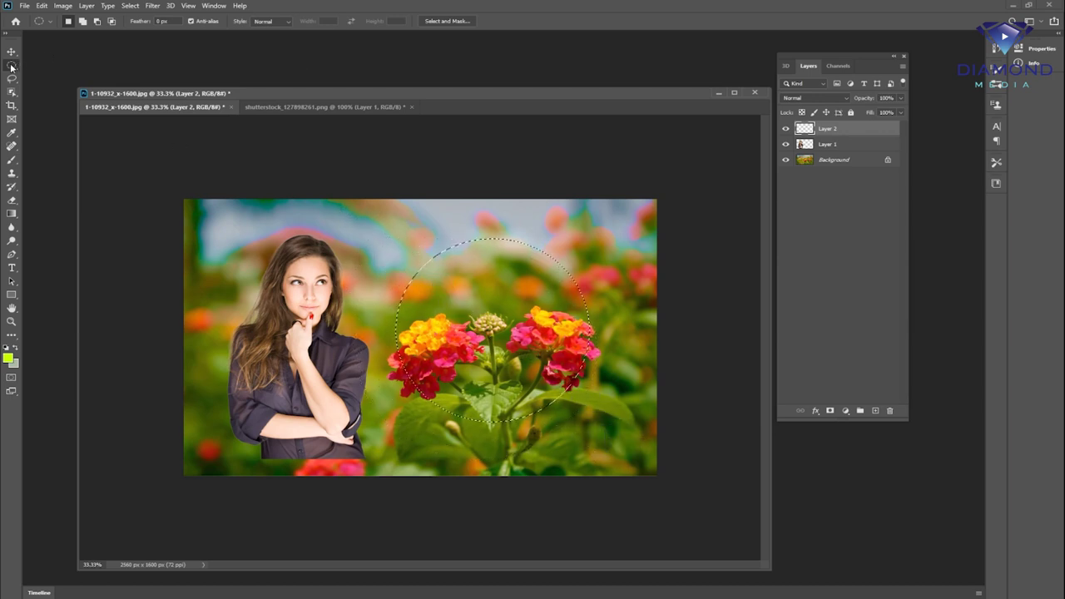
pyautogui.rightClick(11, 66)
pyautogui.click(50, 86)
pyautogui.click(433, 296)
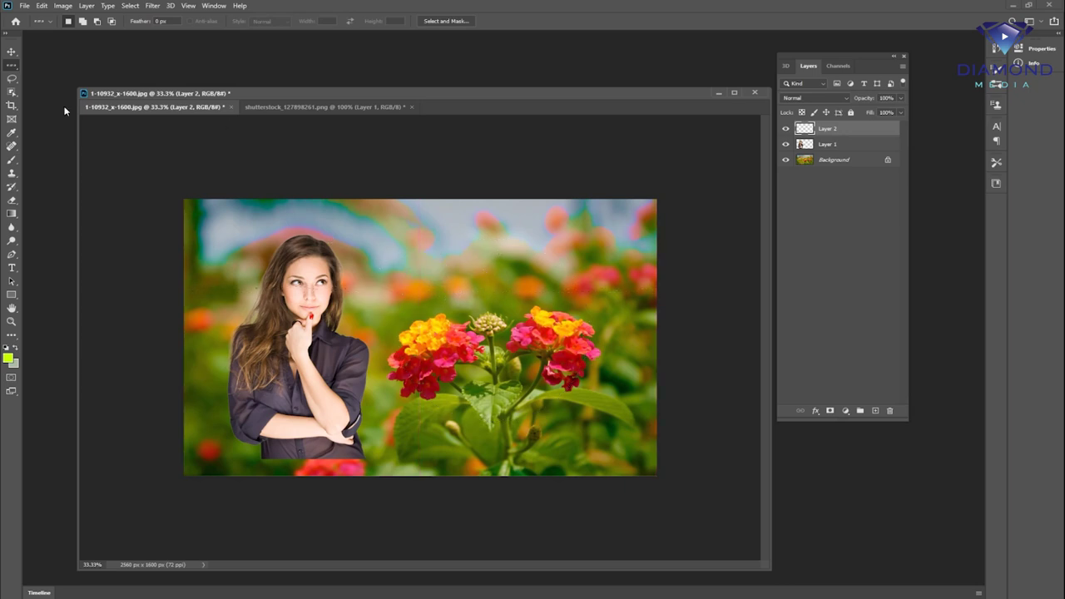
# Try a single-column selection across the image, then deselect everything
pyautogui.rightClick(11, 66)
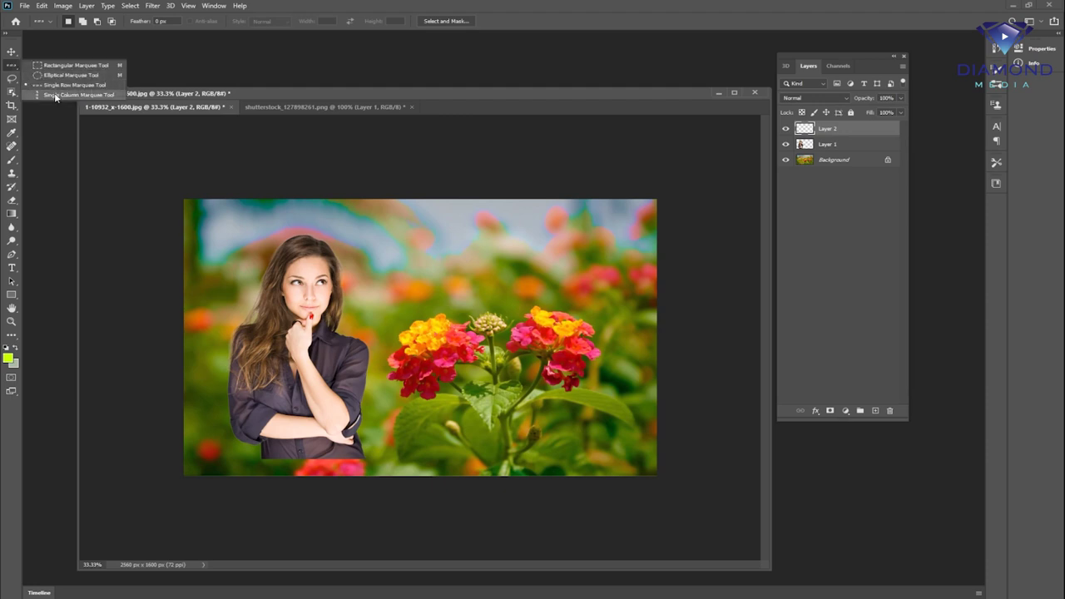
pyautogui.click(50, 96)
pyautogui.click(390, 287)
pyautogui.moveTo(389, 287); pyautogui.dragTo(456, 297)
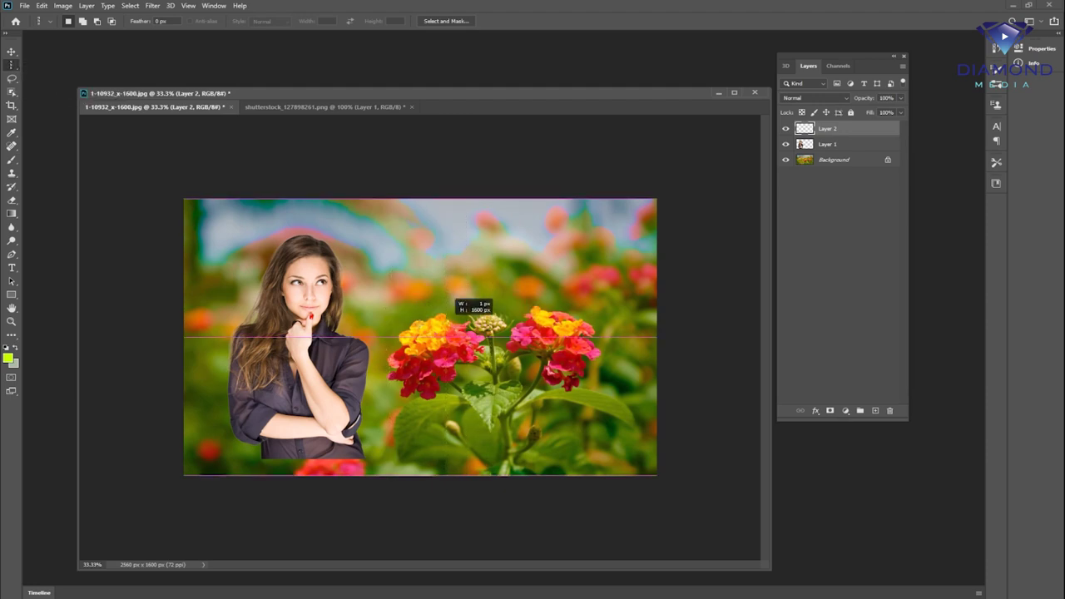
pyautogui.hotkey('ctrl', 'd')
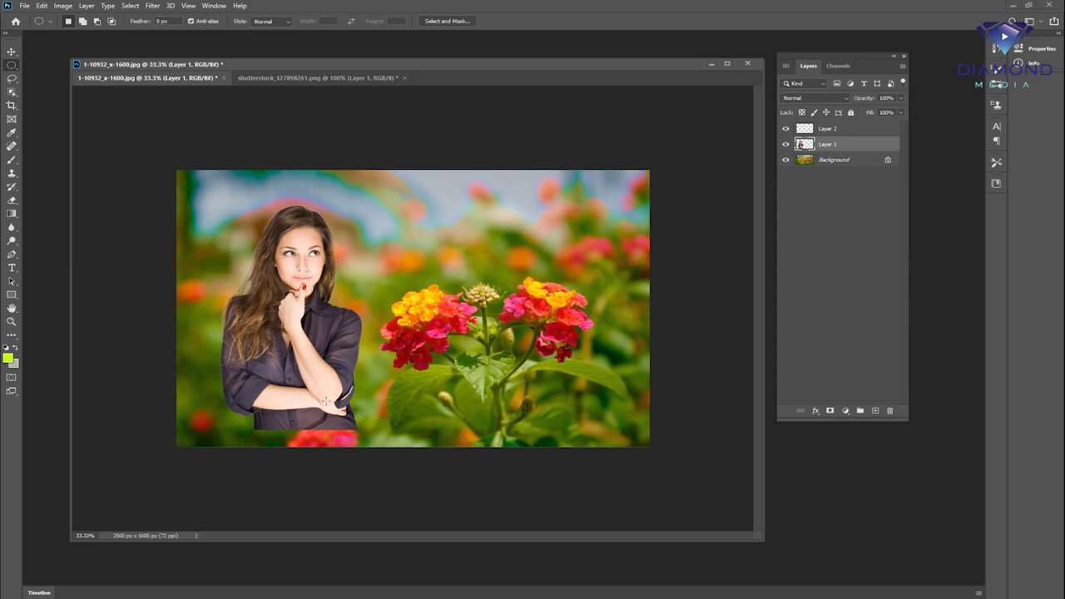
# Draw an oval selection around the woman and turn it into Layer 1's mask
pyautogui.moveTo(173, 120)
pyautogui.mouseDown()
pyautogui.moveTo(402, 407)
pyautogui.moveTo(402, 424)
pyautogui.mouseUp()
pyautogui.moveTo(402, 425); pyautogui.dragTo(387, 416)
pyautogui.moveTo(337, 350); pyautogui.dragTo(349, 335)
pyautogui.click(830, 411)
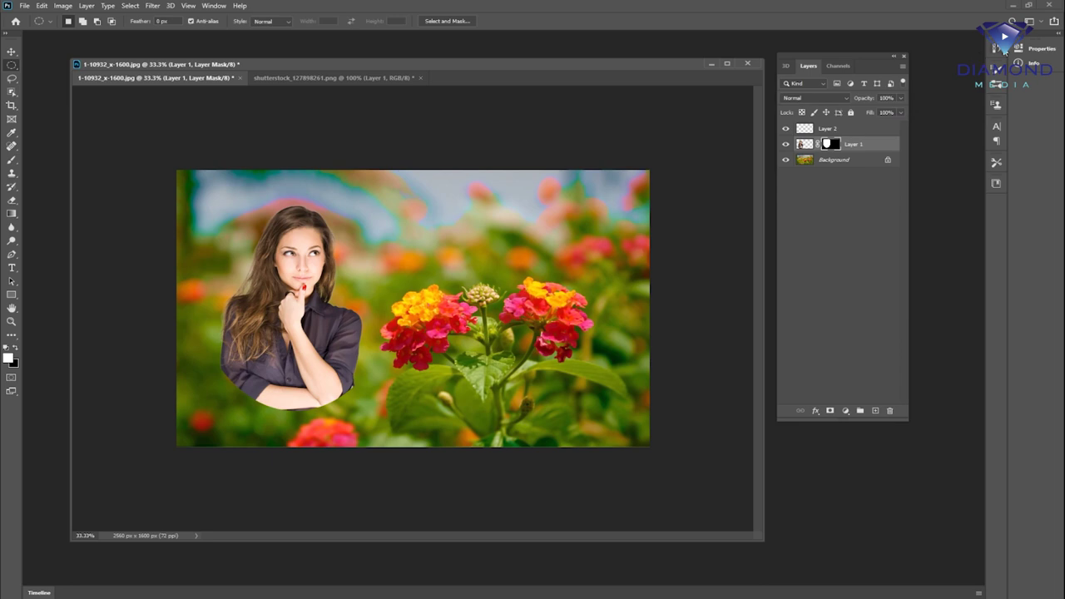
pyautogui.click(218, 7)
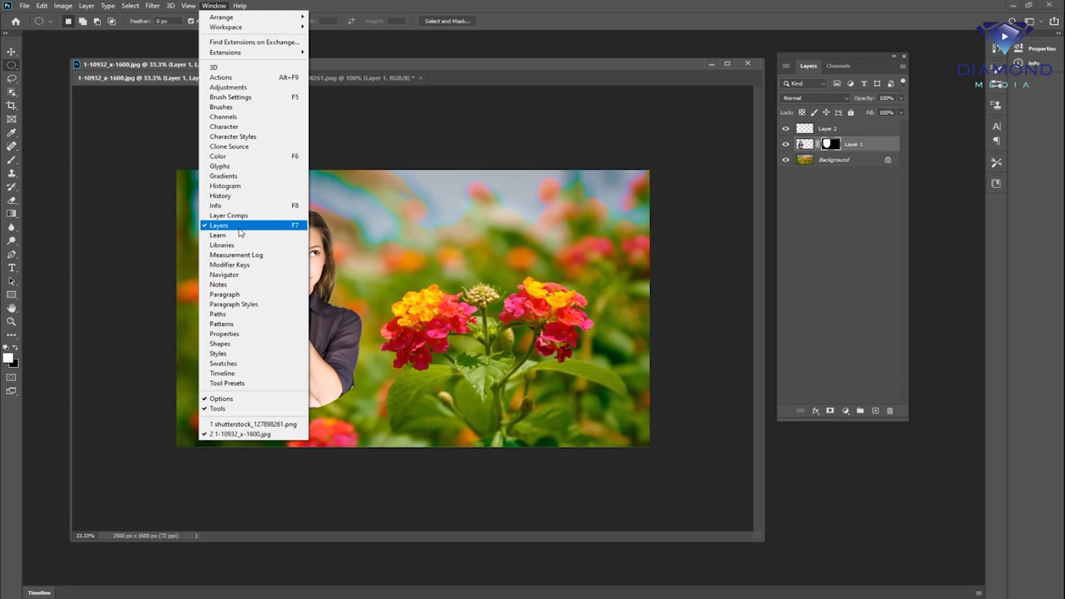
# Feather Layer 1's oval mask to 53.8 px so the woman fades into the flowers
pyautogui.click(234, 333)
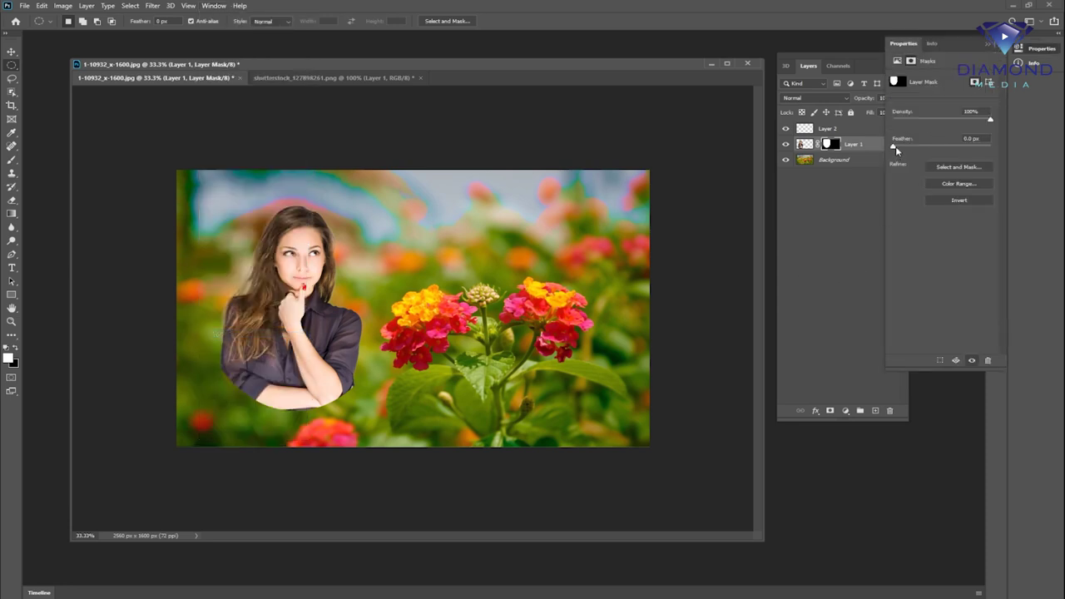
pyautogui.moveTo(932, 148); pyautogui.dragTo(958, 148)
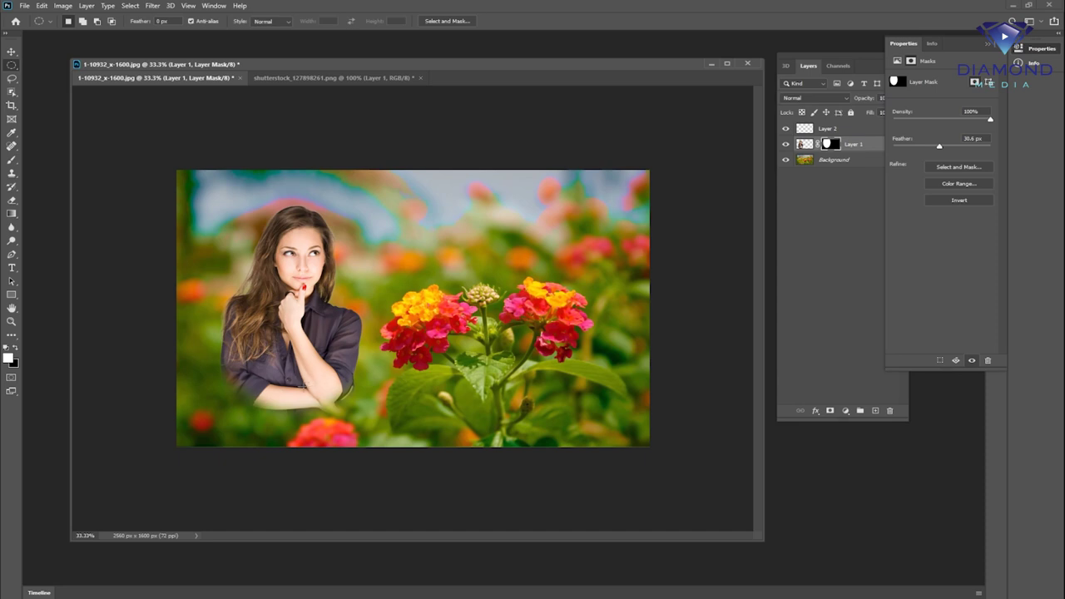
pyautogui.moveTo(938, 148); pyautogui.dragTo(953, 149)
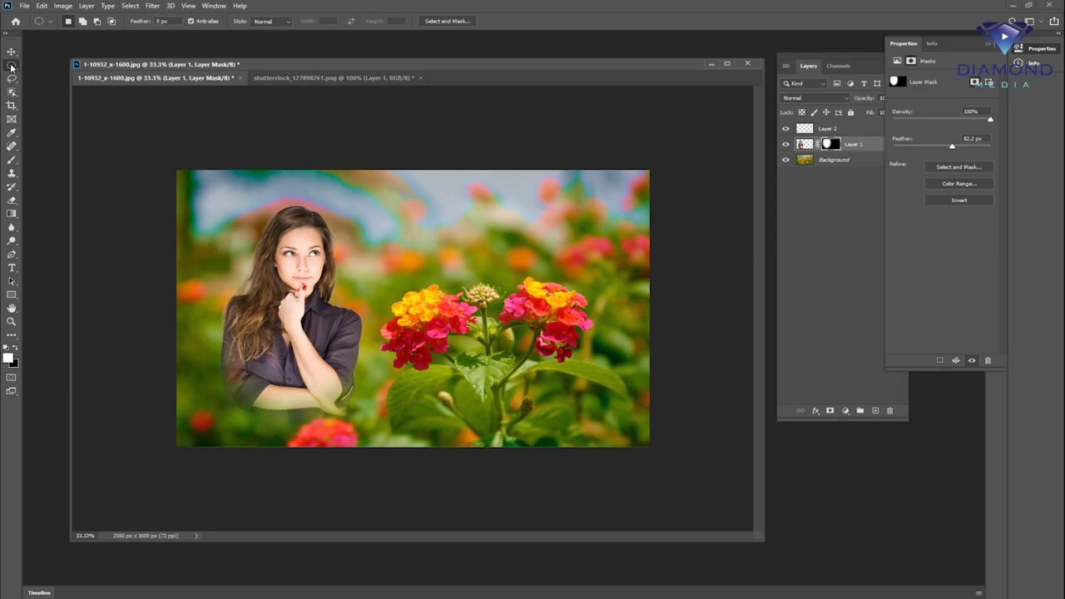
pyautogui.moveTo(957, 151); pyautogui.dragTo(939, 147)
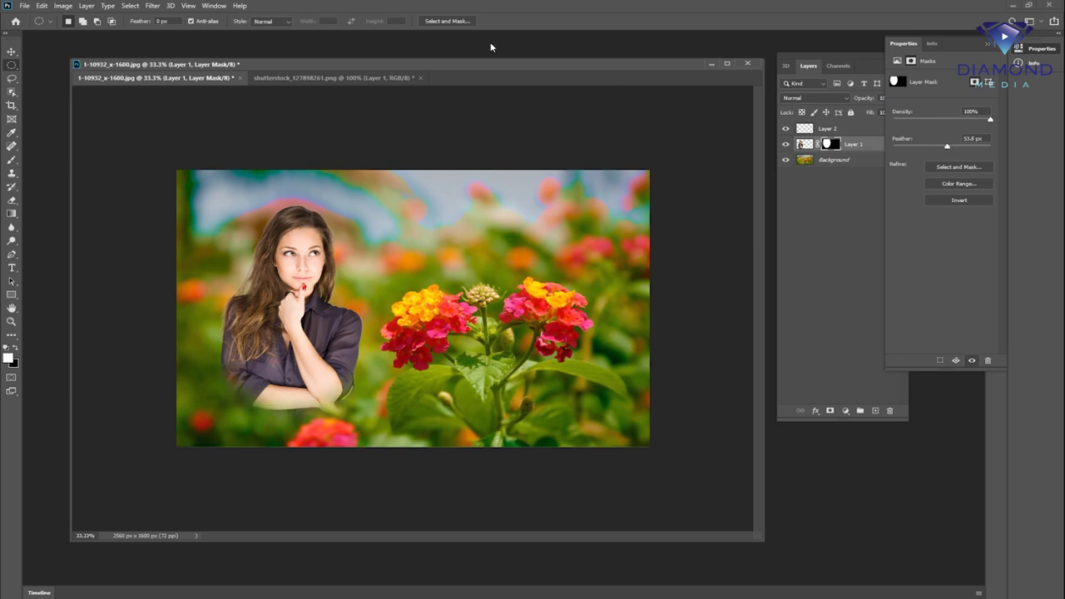
pyautogui.hotkey('ctrl', 'o')
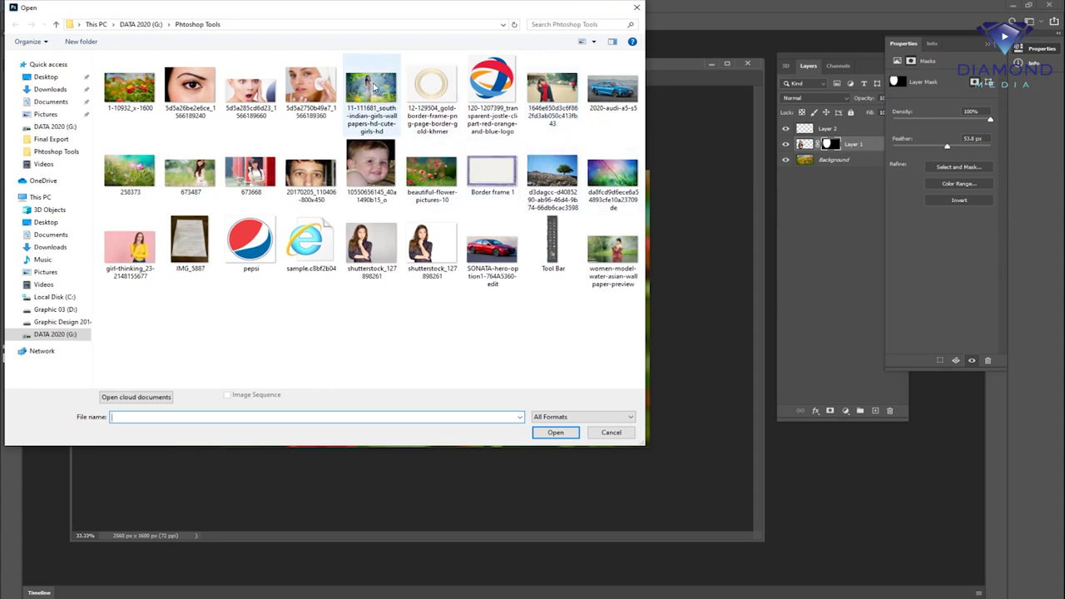
# Open the girl-among-flowers photo and move it into the composite as Layer 3
pyautogui.doubleClick(374, 88)
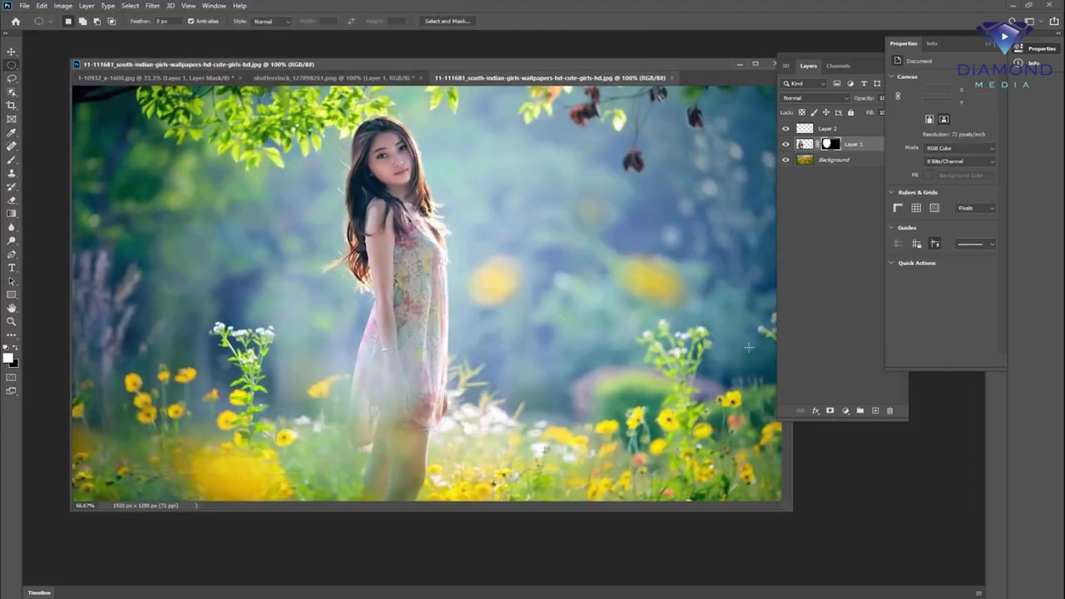
pyautogui.click(11, 51)
pyautogui.moveTo(269, 140)
pyautogui.mouseDown()
pyautogui.moveTo(572, 333)
pyautogui.moveTo(493, 277)
pyautogui.mouseUp()
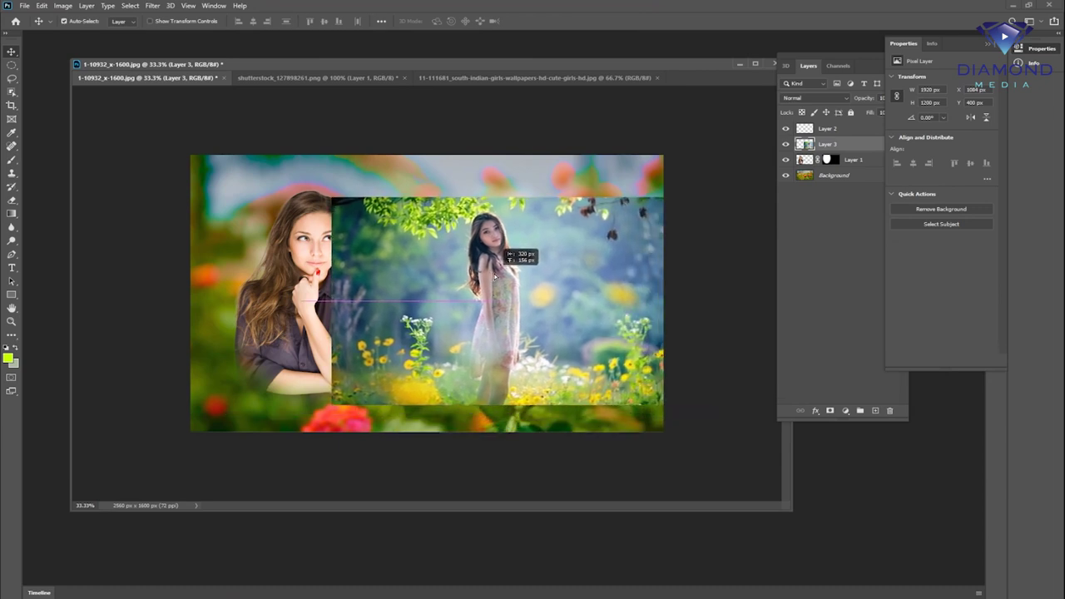
# Select an oval around the girl's head and add a layer mask from it
pyautogui.click(12, 65)
pyautogui.moveTo(457, 210); pyautogui.dragTo(516, 268)
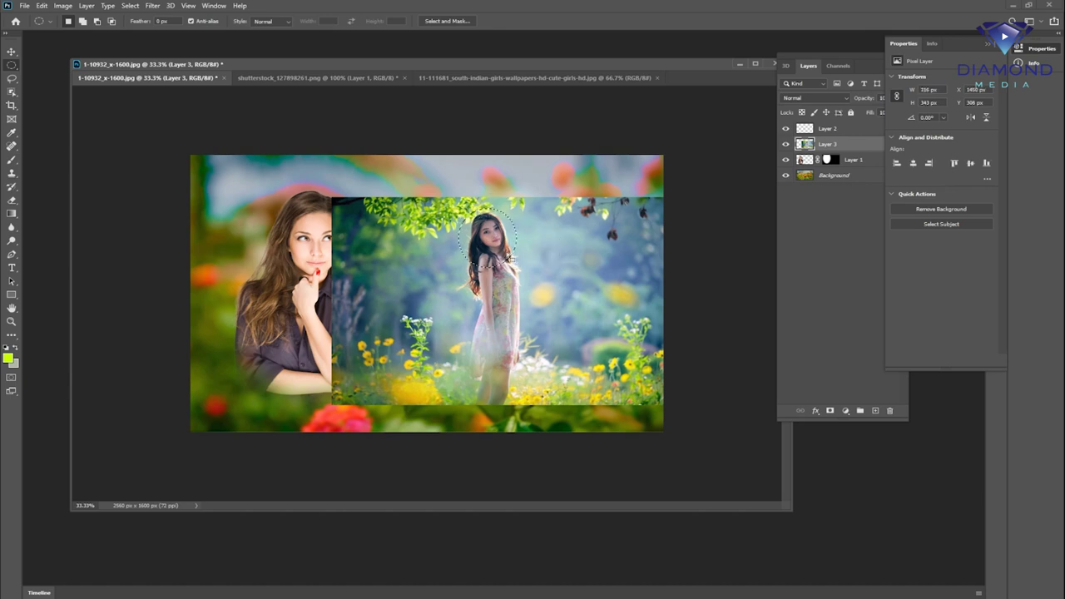
pyautogui.hotkey('ctrl', 'd')
pyautogui.moveTo(451, 203)
pyautogui.mouseDown()
pyautogui.moveTo(518, 270)
pyautogui.moveTo(502, 244)
pyautogui.mouseUp()
pyautogui.click(830, 411)
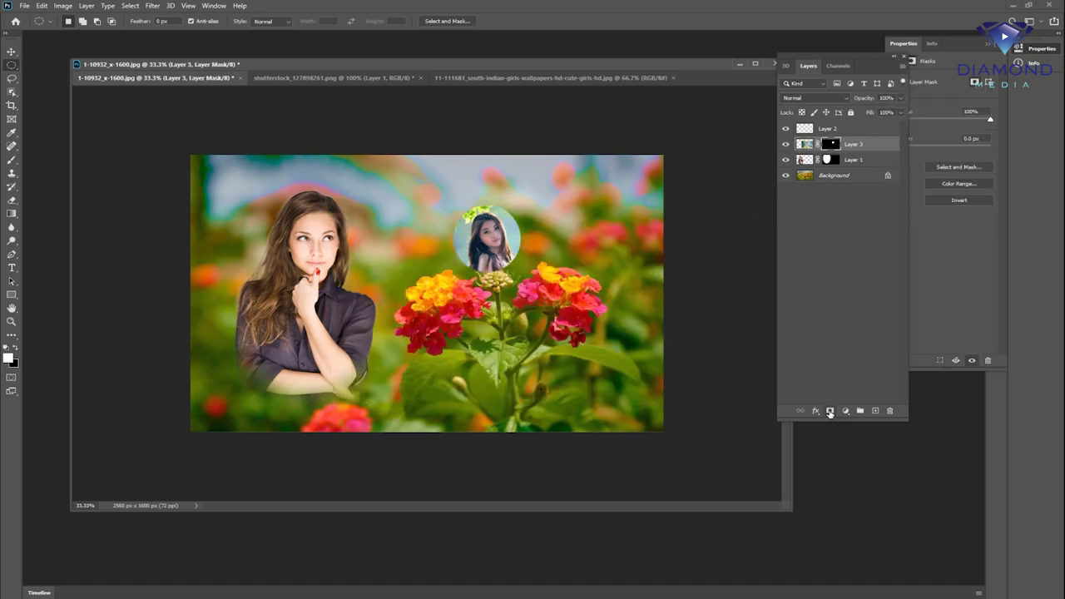
# Feather Layer 3's small circular portrait mask to about 88.5 px in Properties
pyautogui.moveTo(864, 61); pyautogui.dragTo(789, 61)
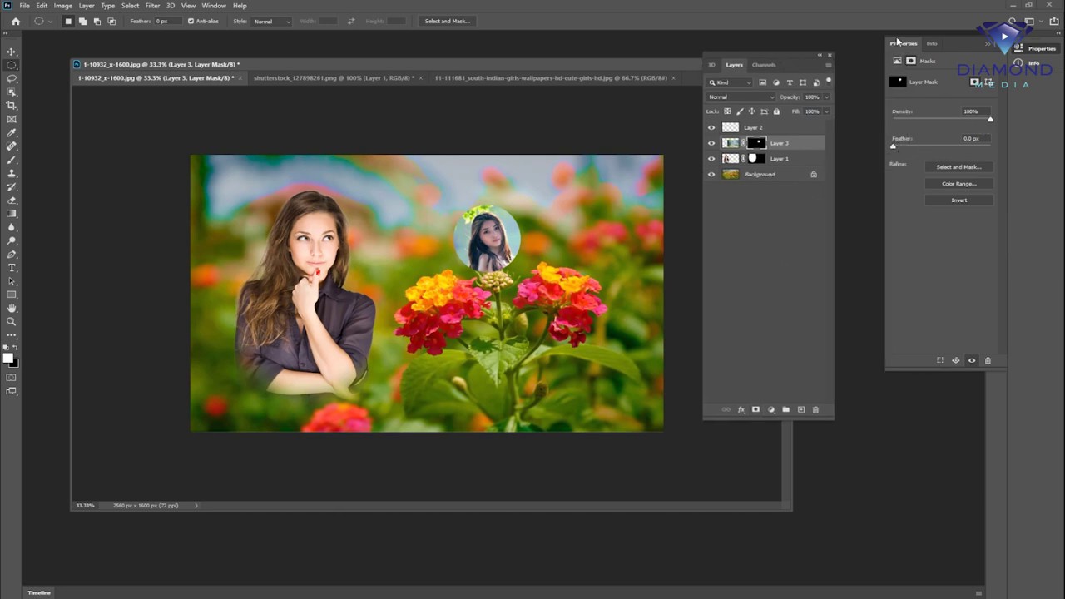
pyautogui.moveTo(894, 147); pyautogui.dragTo(910, 150)
pyautogui.moveTo(931, 150); pyautogui.dragTo(951, 150)
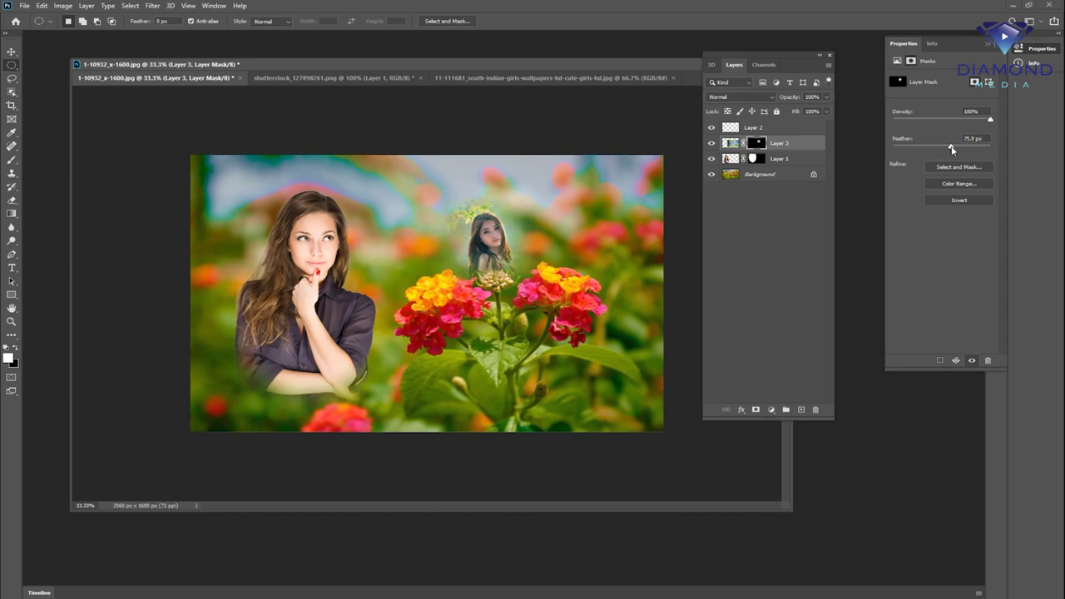
pyautogui.moveTo(952, 150); pyautogui.dragTo(955, 149)
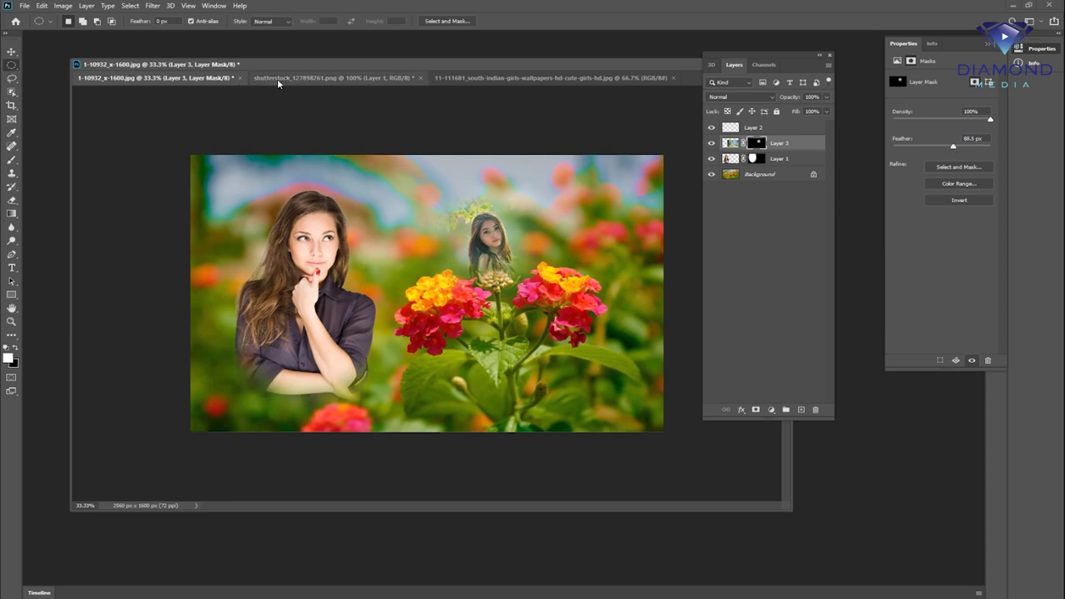
pyautogui.click(12, 78)
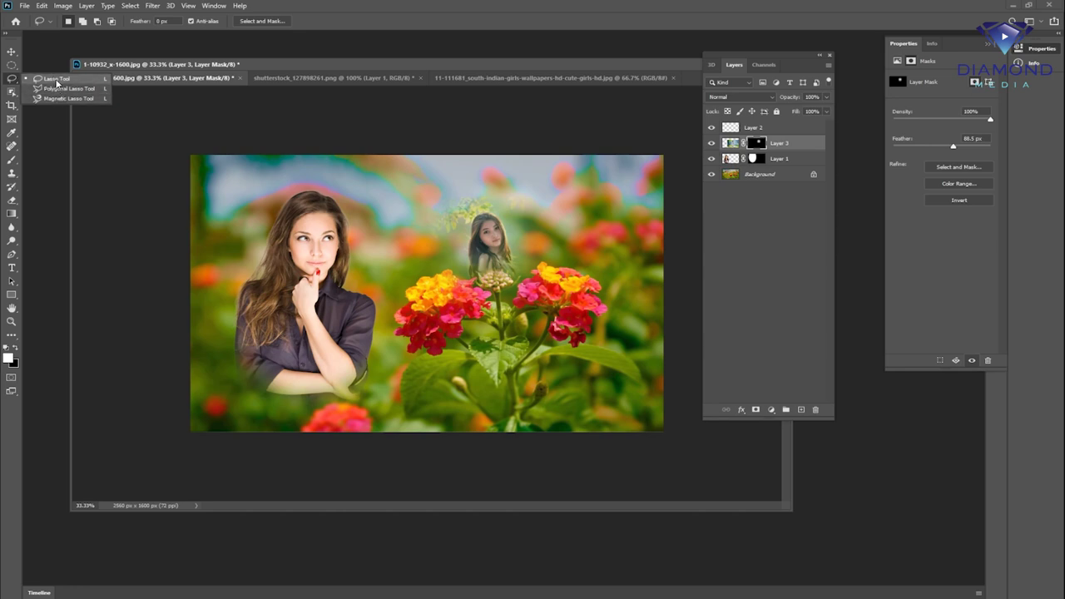
pyautogui.click(329, 49)
# Open shutterstock_127898261.jpg as a new document and enlarge its window
pyautogui.hotkey('ctrl', 'o')
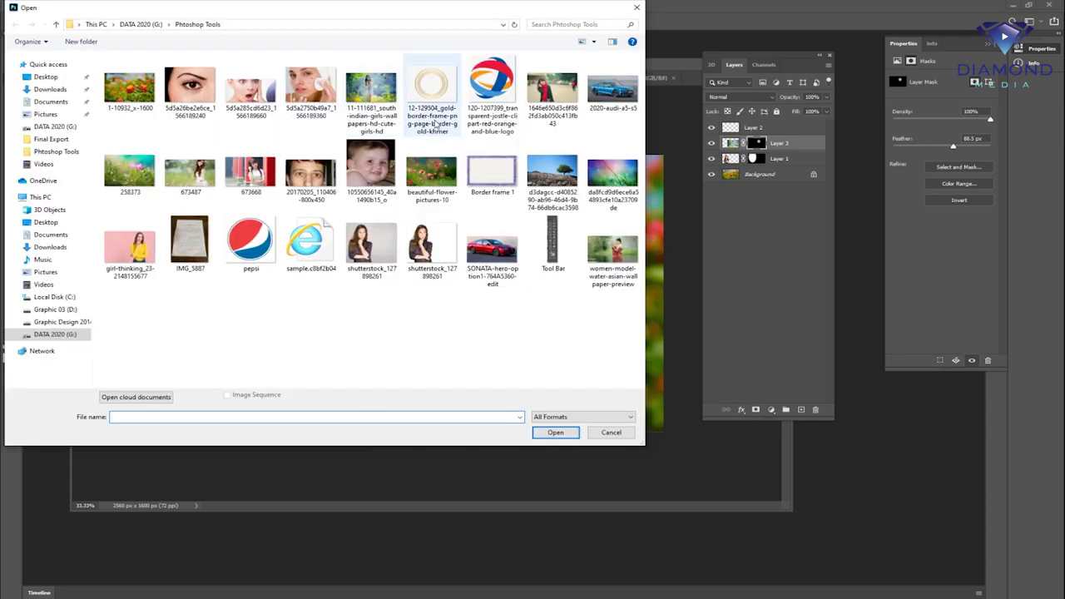
pyautogui.doubleClick(371, 247)
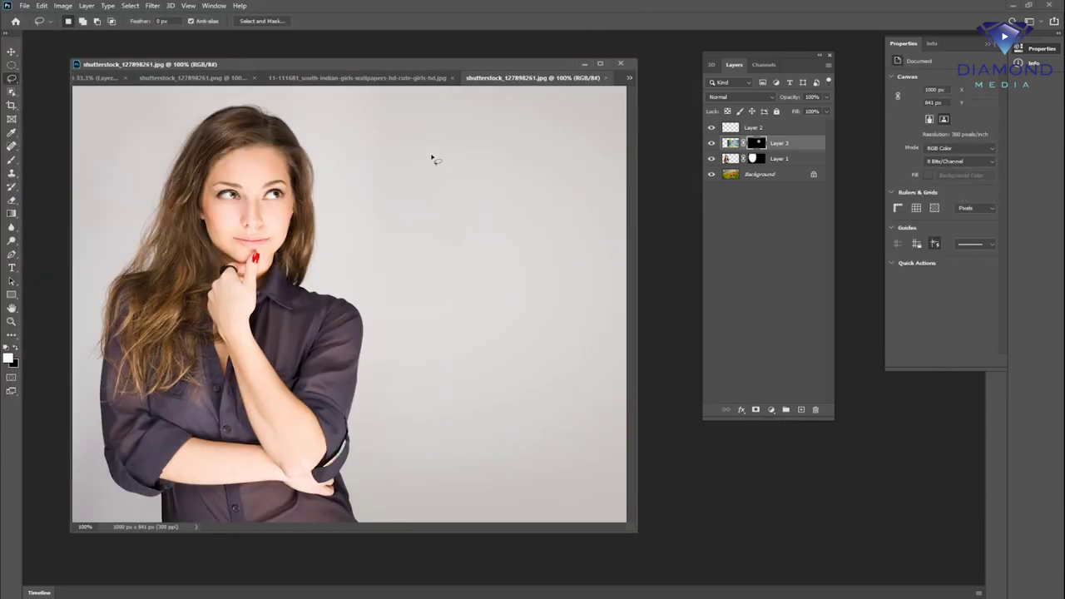
pyautogui.moveTo(459, 77); pyautogui.dragTo(530, 60)
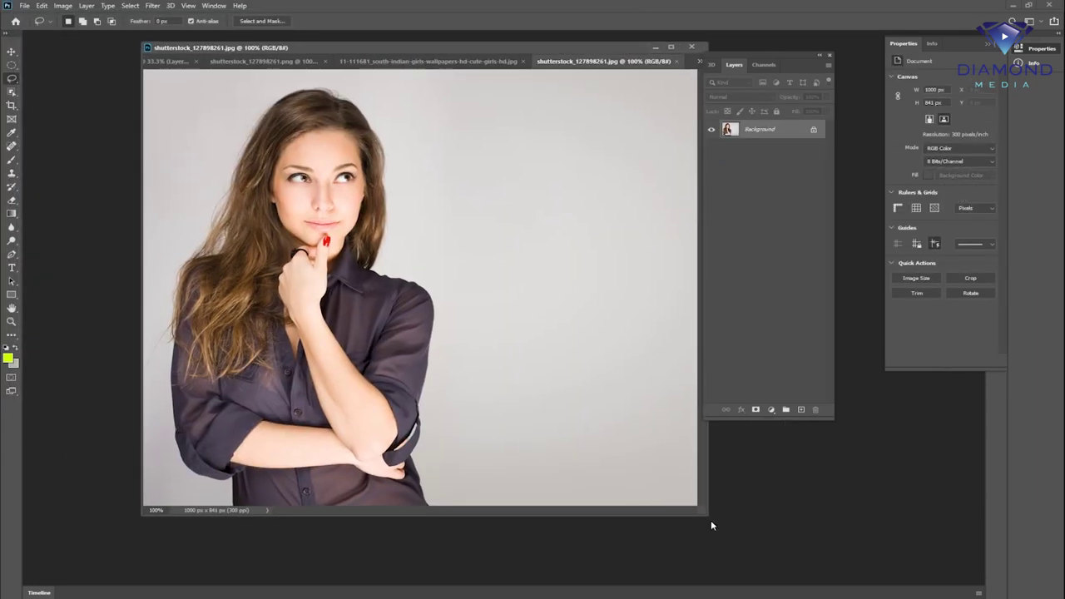
pyautogui.moveTo(713, 521); pyautogui.dragTo(773, 553)
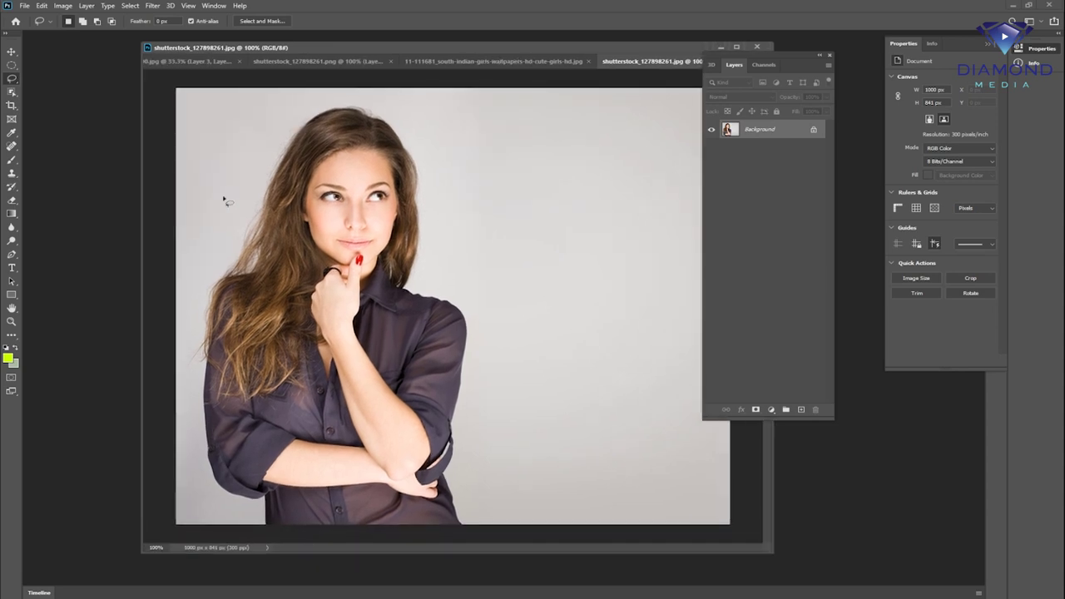
# Lasso the woman's left eye, move it right, then undo the move
pyautogui.rightClick(12, 78)
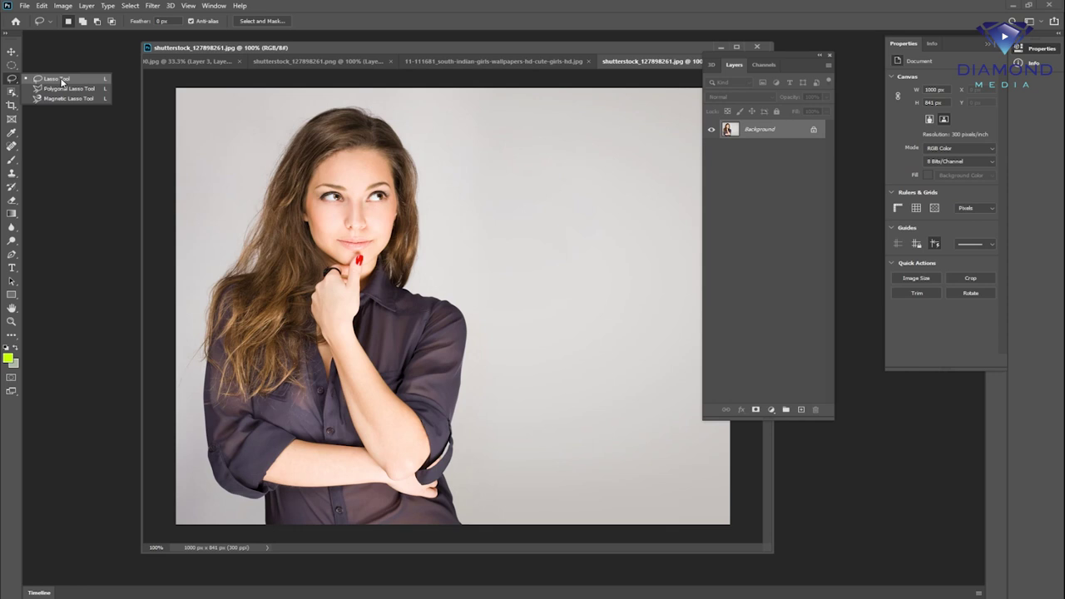
pyautogui.click(60, 79)
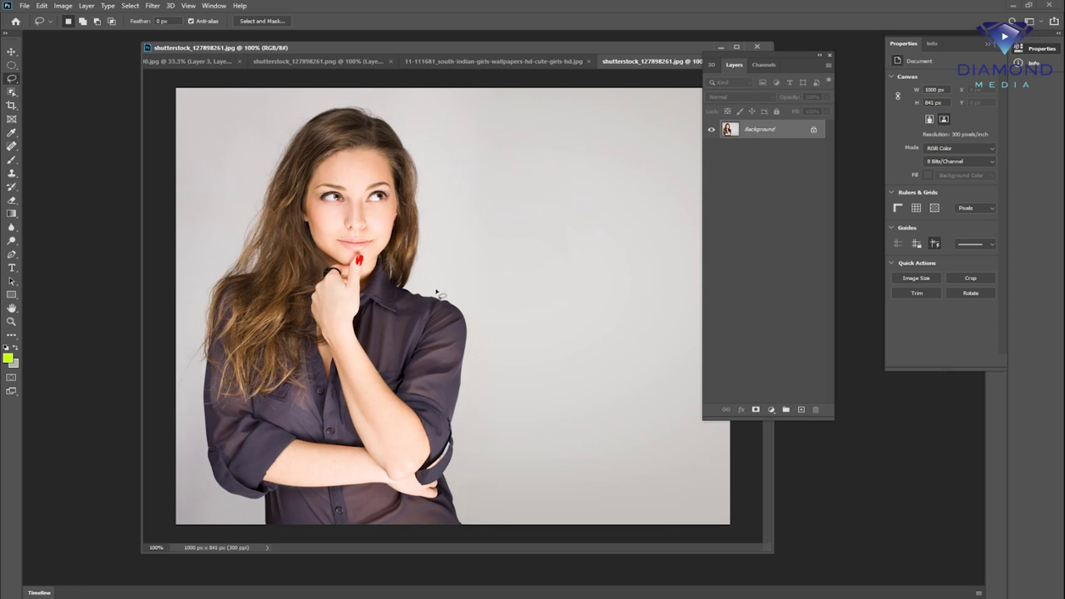
pyautogui.moveTo(387, 205); pyautogui.dragTo(384, 213)
pyautogui.click(13, 53)
pyautogui.moveTo(419, 198); pyautogui.dragTo(486, 190)
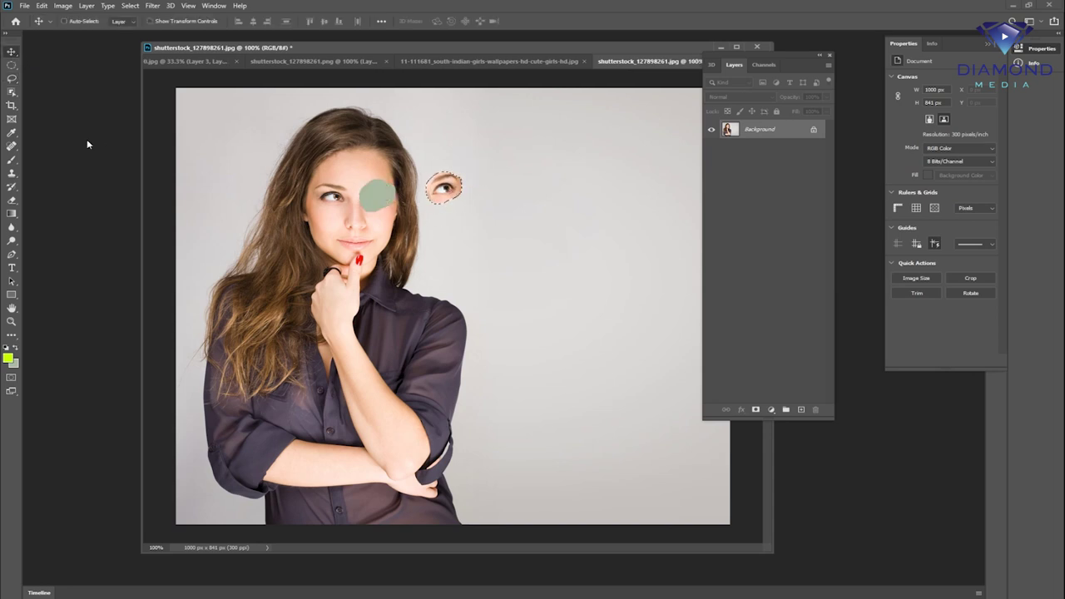
pyautogui.hotkey('ctrl', 'z')
# Draw trial Lasso selections around the face, background and right eye
pyautogui.click(11, 78)
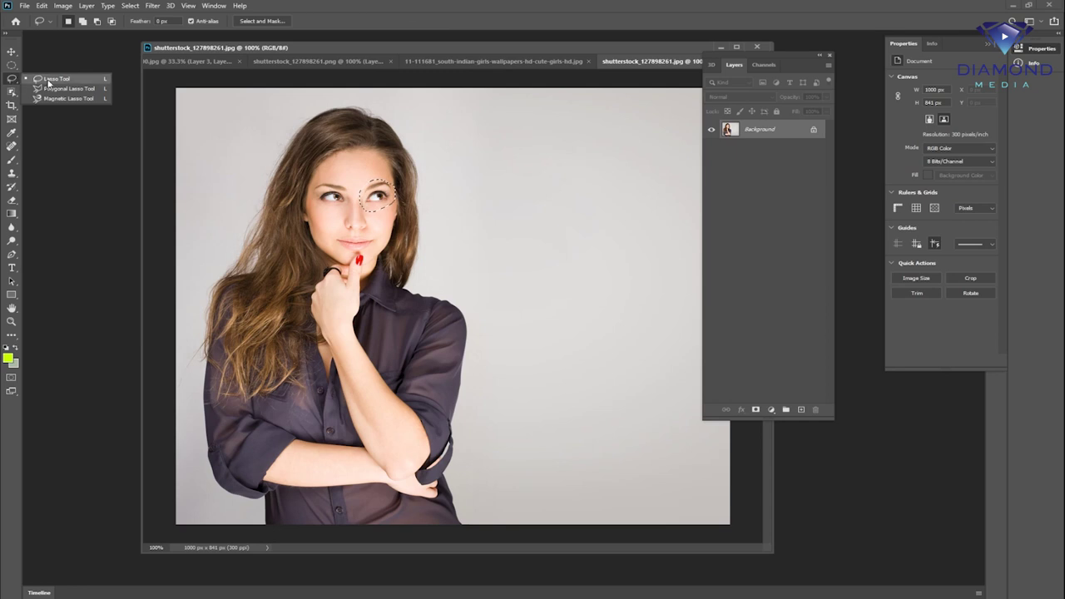
pyautogui.click(45, 82)
pyautogui.moveTo(303, 164)
pyautogui.mouseDown()
pyautogui.moveTo(282, 194)
pyautogui.moveTo(293, 173)
pyautogui.mouseUp()
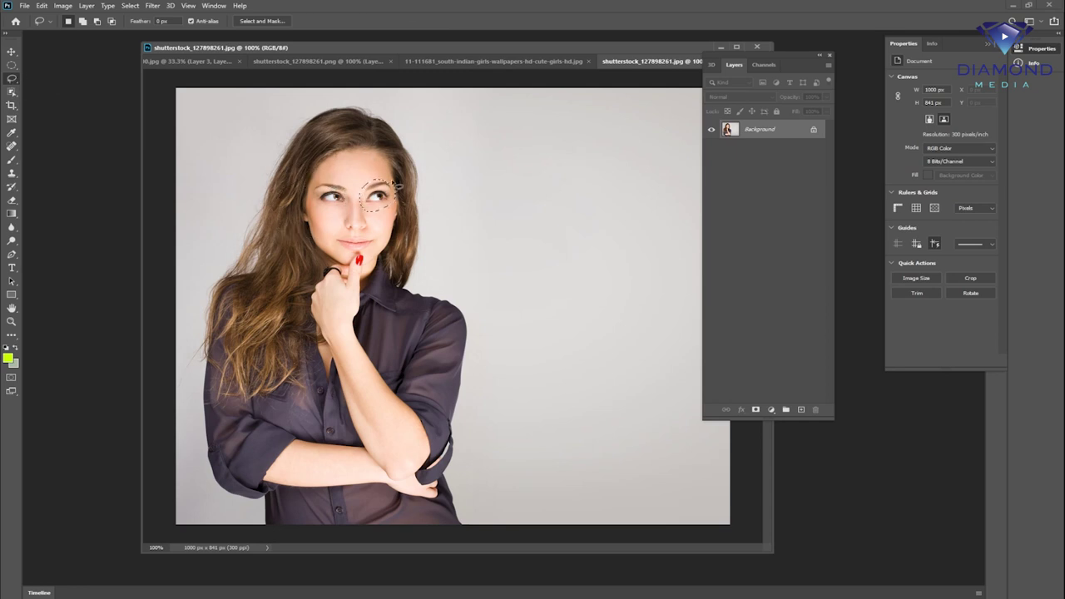
pyautogui.moveTo(499, 155); pyautogui.dragTo(539, 163)
pyautogui.moveTo(372, 177); pyautogui.dragTo(373, 176)
# Outline the woman's head and shirt with a Polygonal Lasso selection
pyautogui.rightClick(11, 78)
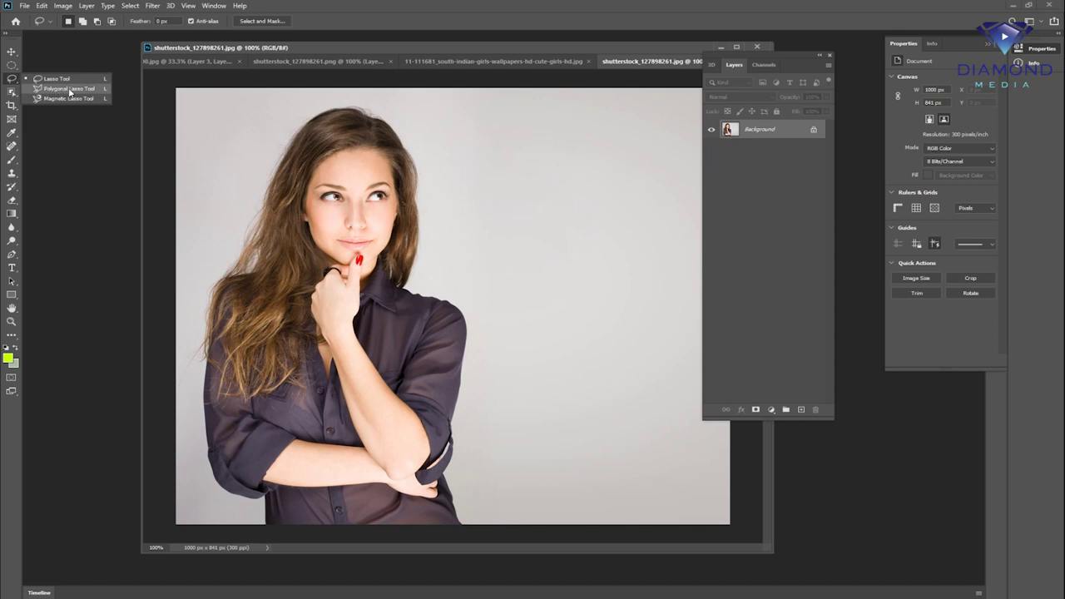
pyautogui.click(70, 90)
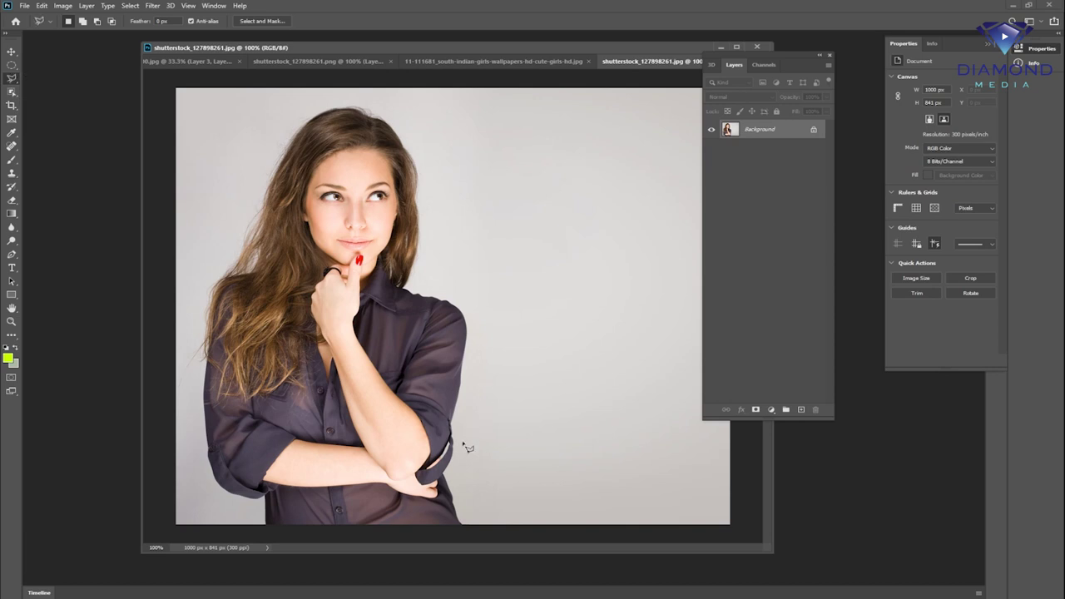
pyautogui.click(455, 508)
pyautogui.click(468, 324)
pyautogui.click(503, 196)
pyautogui.click(445, 143)
pyautogui.click(351, 99)
pyautogui.click(238, 159)
pyautogui.click(207, 425)
pyautogui.click(296, 466)
pyautogui.click(322, 514)
pyautogui.click(455, 510)
# Unlock the Background into Layer 0, undo trial move and delete, then deselect
pyautogui.press('v')
pyautogui.moveTo(269, 178); pyautogui.dragTo(306, 179)
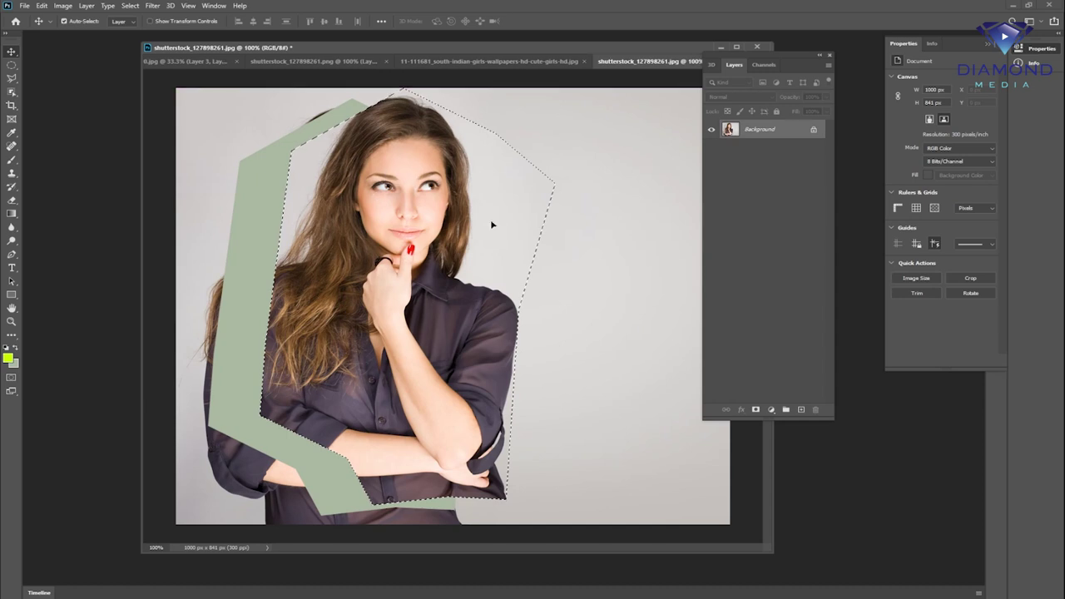
pyautogui.hotkey('ctrl', 'z')
pyautogui.click(813, 130)
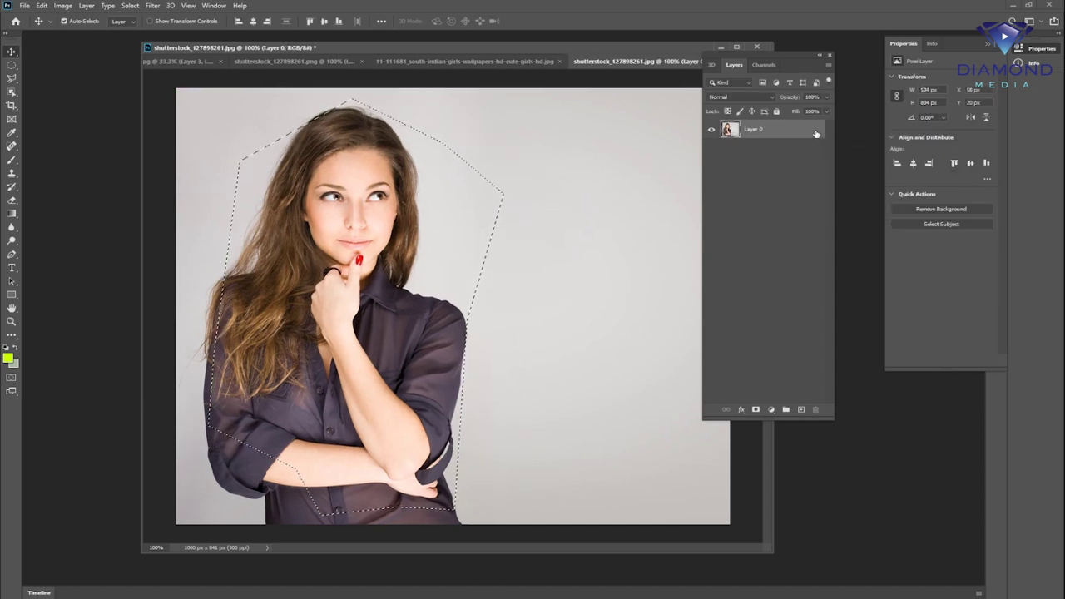
pyautogui.press('Delete')
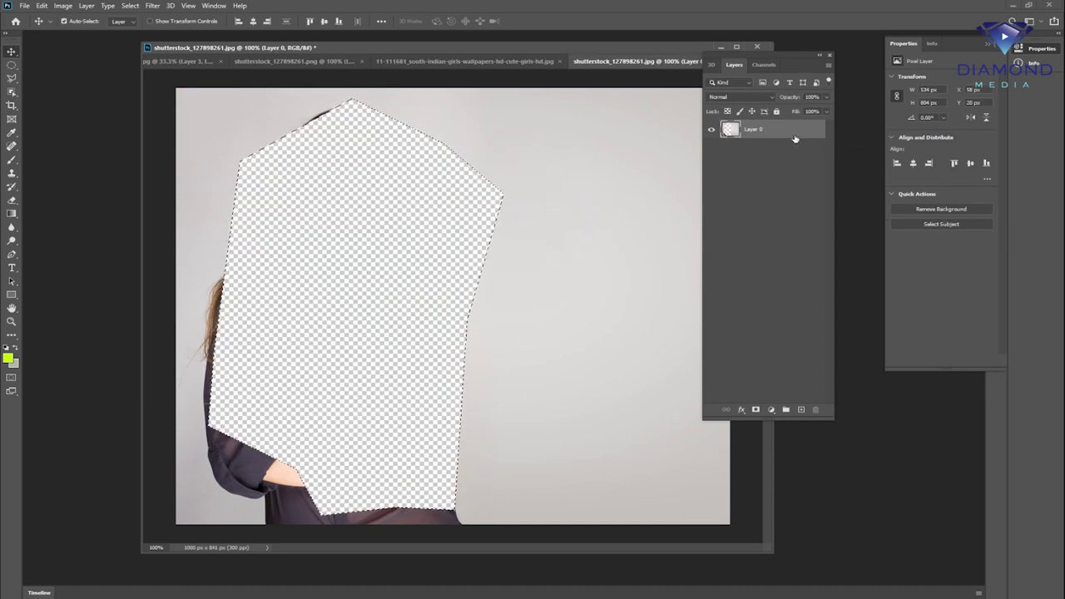
pyautogui.hotkey('ctrl', 'z')
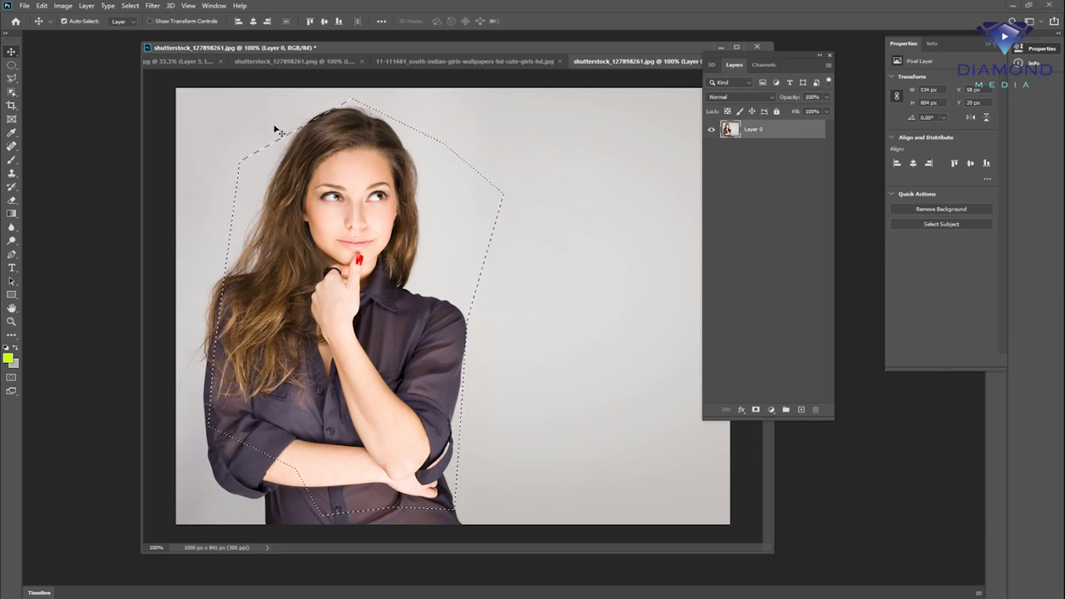
pyautogui.click(129, 6)
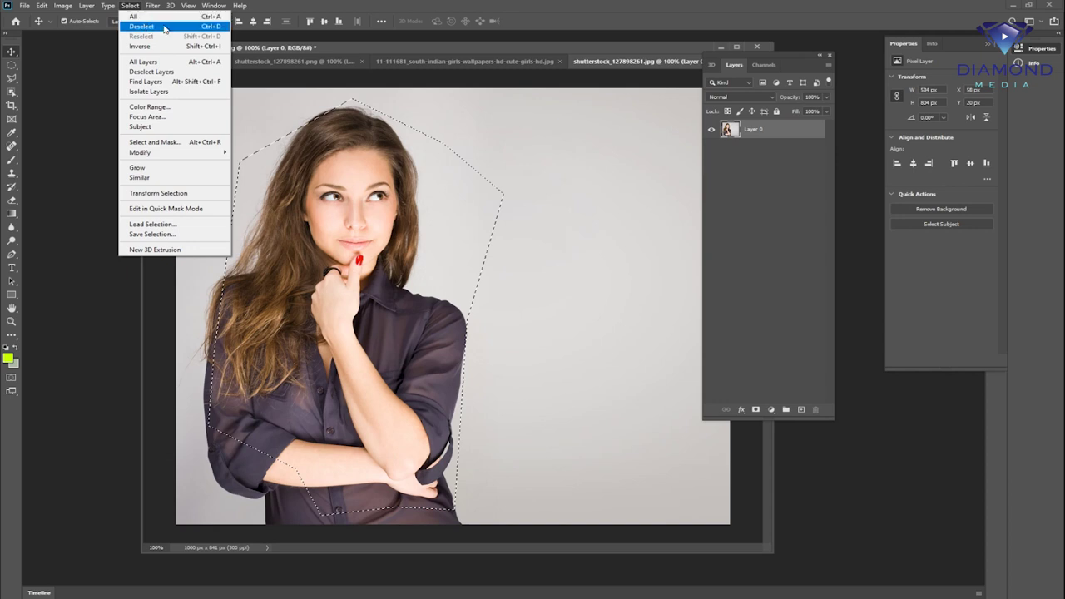
pyautogui.click(165, 26)
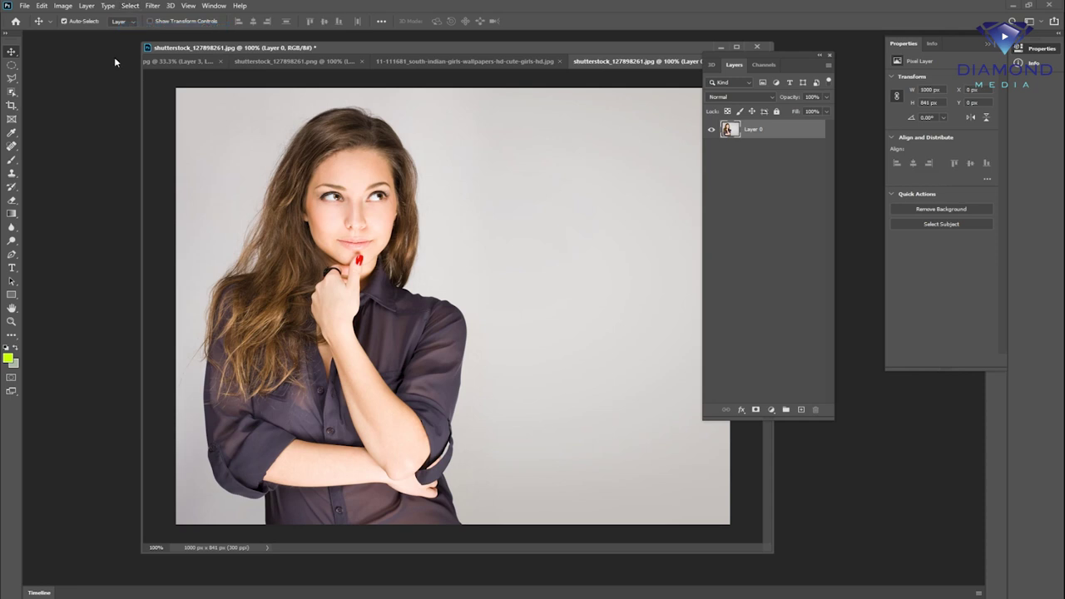
pyautogui.click(12, 78)
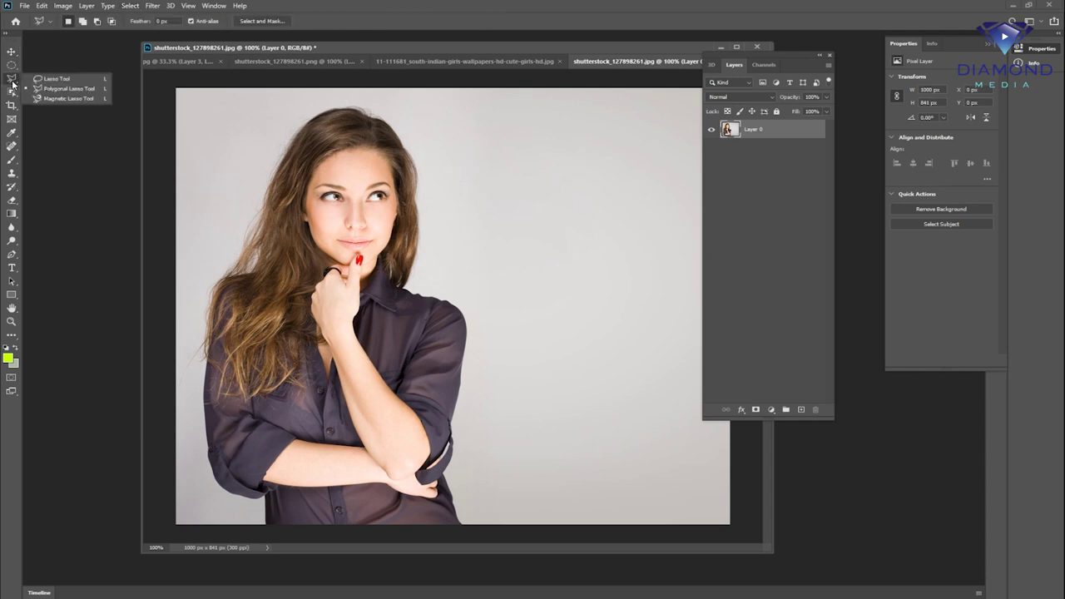
pyautogui.click(54, 99)
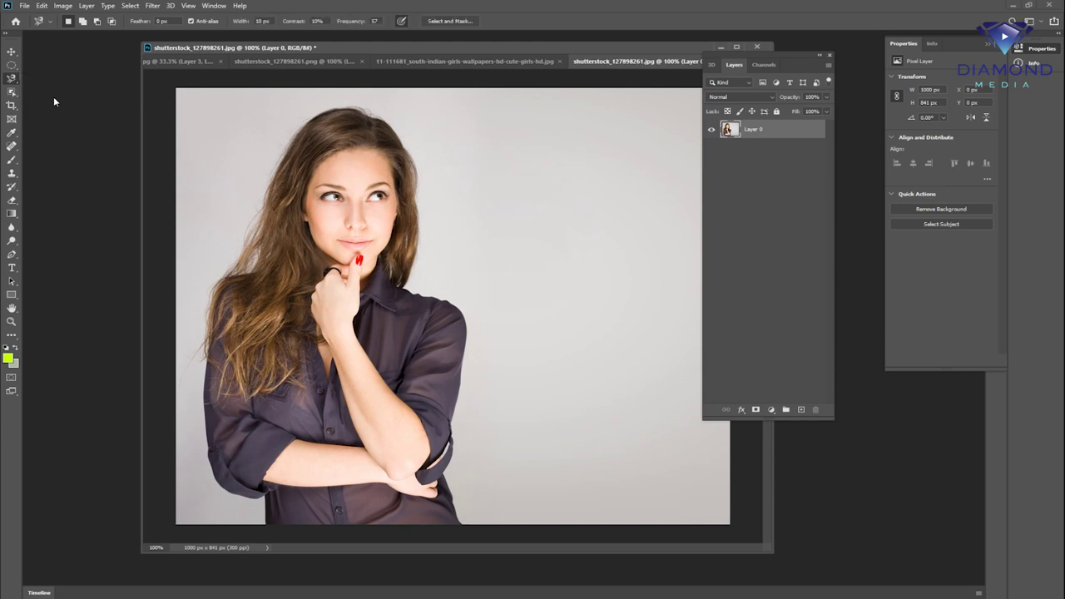
pyautogui.click(265, 524)
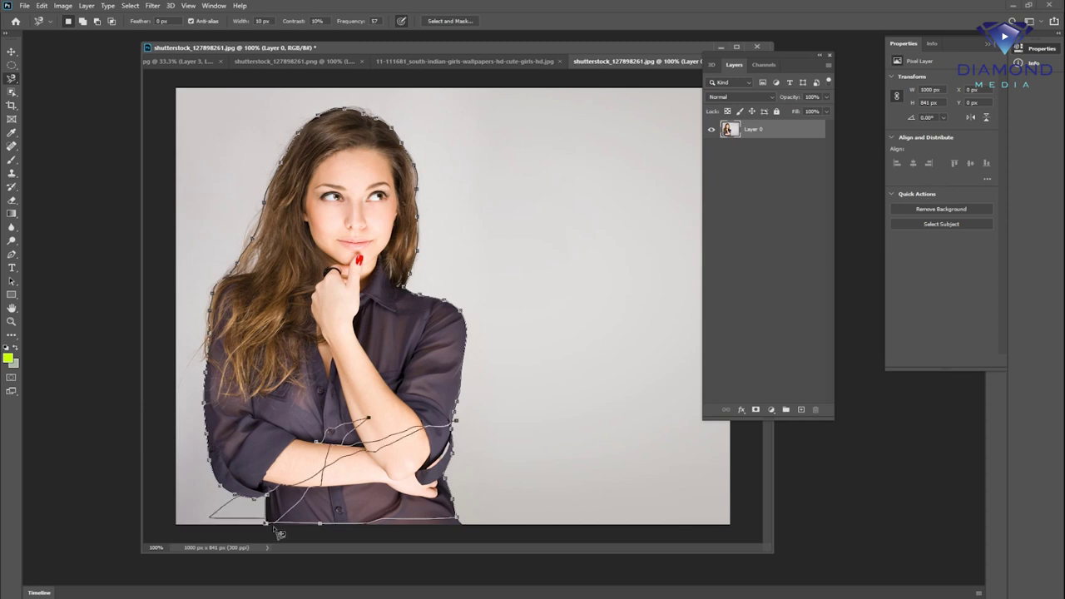
pyautogui.press('BackSpace')
pyautogui.press('BackSpace')
pyautogui.press('BackSpace')
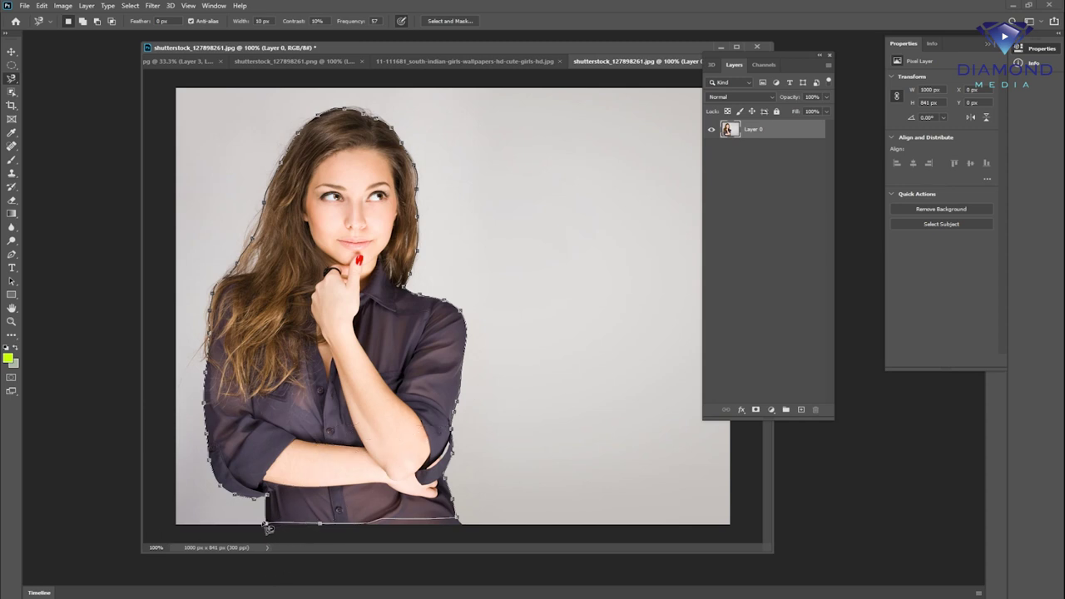
pyautogui.doubleClick(285, 519)
pyautogui.hotkey('ctrl', '+')
pyautogui.hotkey('ctrl', '-')
pyautogui.hotkey('ctrl', '-')
pyautogui.hotkey('ctrl', '+')
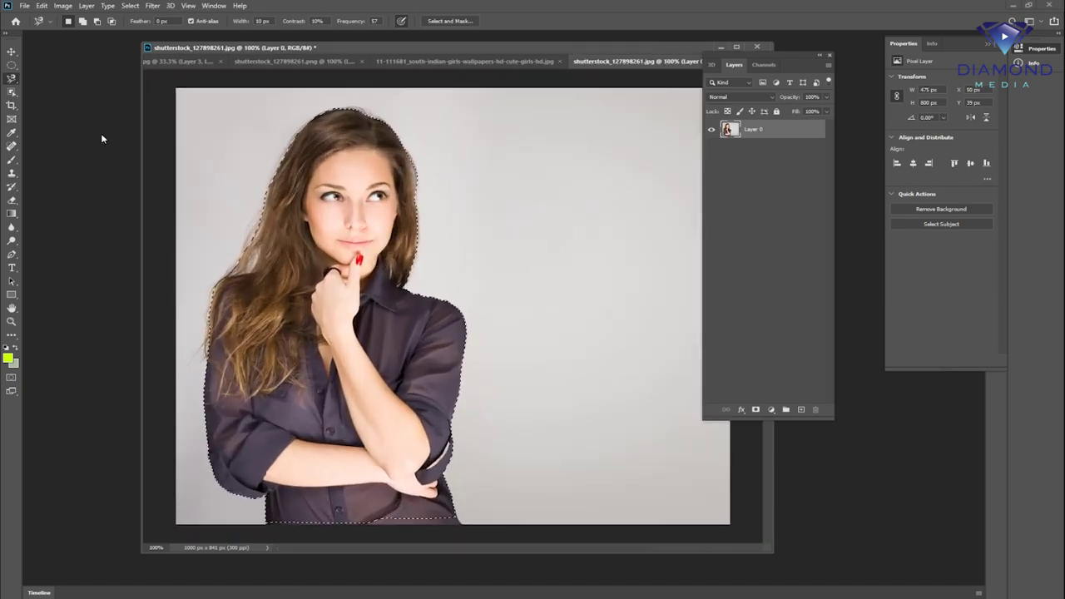
pyautogui.rightClick(11, 78)
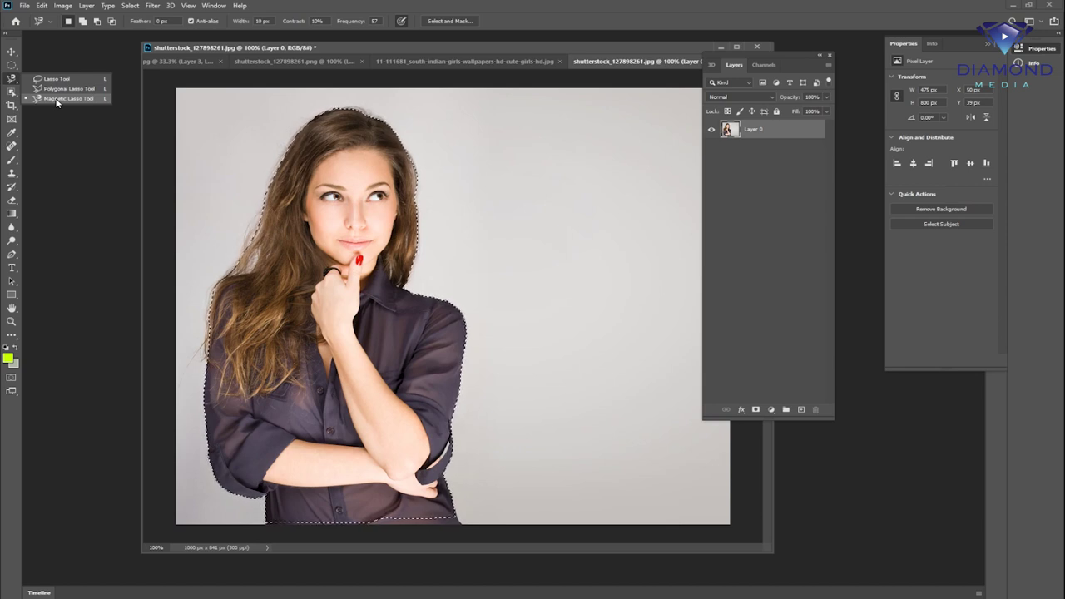
pyautogui.click(56, 100)
pyautogui.rightClick(10, 79)
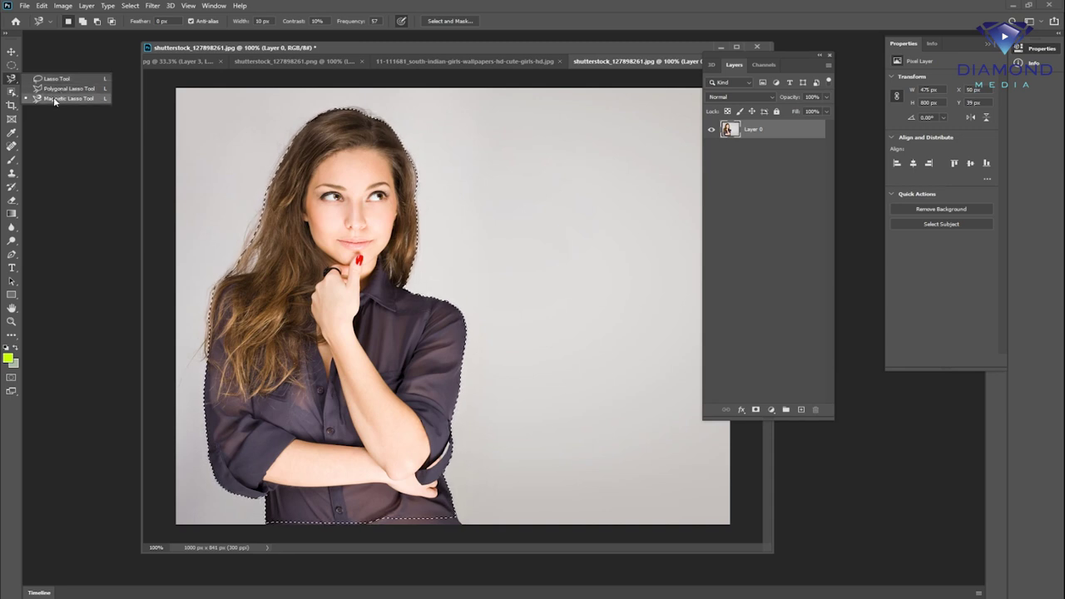
pyautogui.click(55, 99)
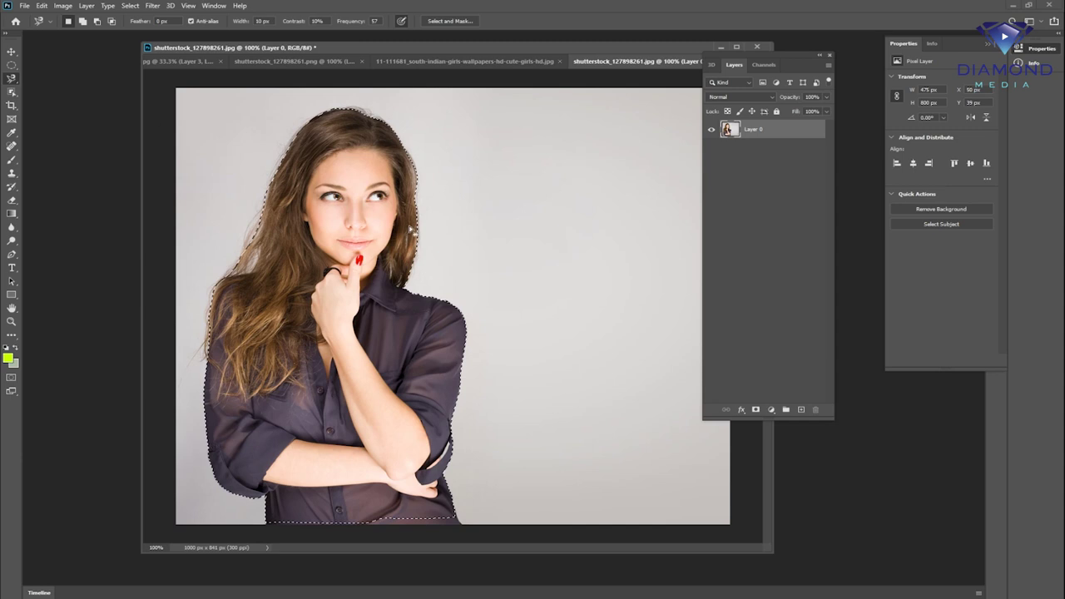
pyautogui.hotkey('ctrl', 'd')
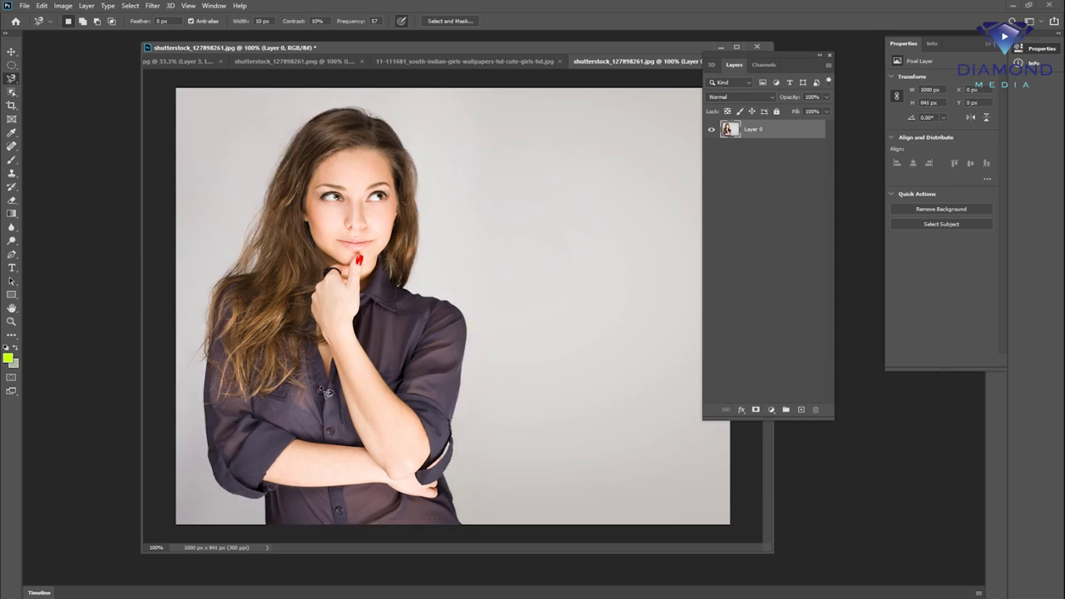
pyautogui.click(211, 372)
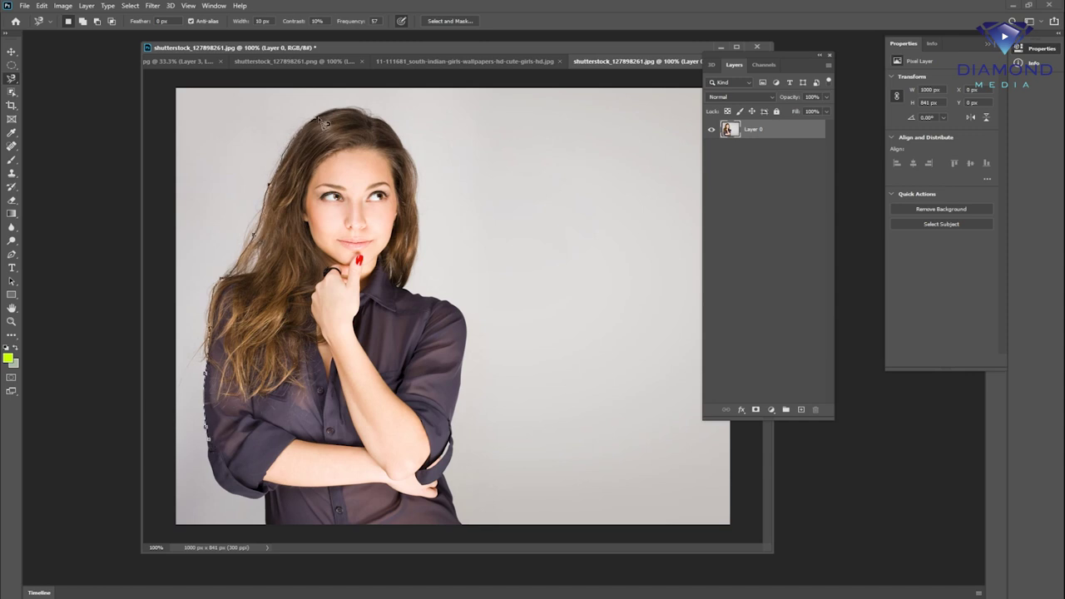
pyautogui.press('Escape')
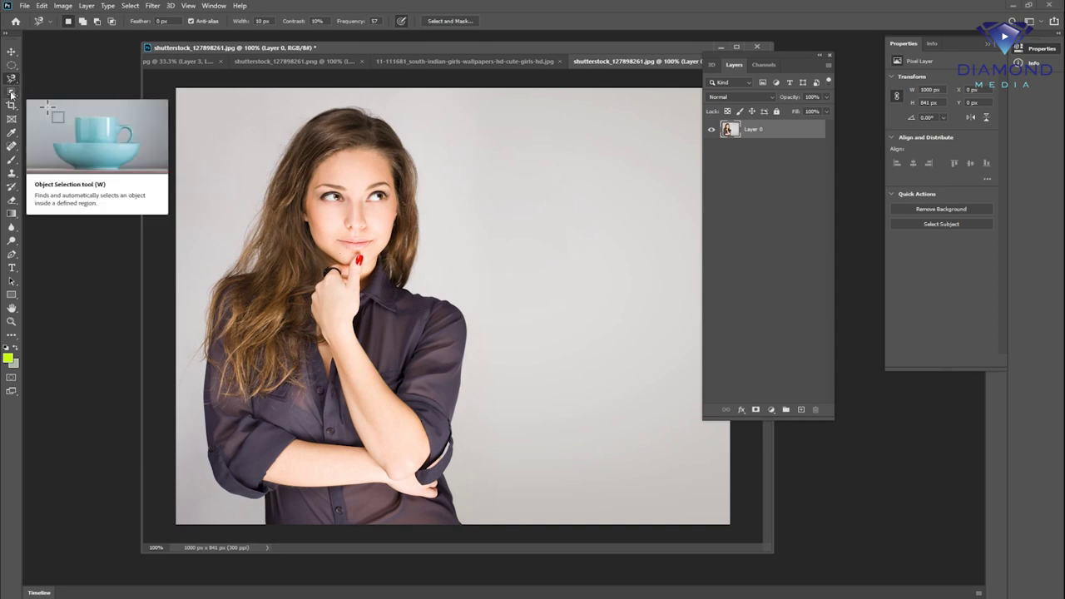
# Select the woman with the Object Selection Tool at 66.7% zoom
pyautogui.click(12, 93)
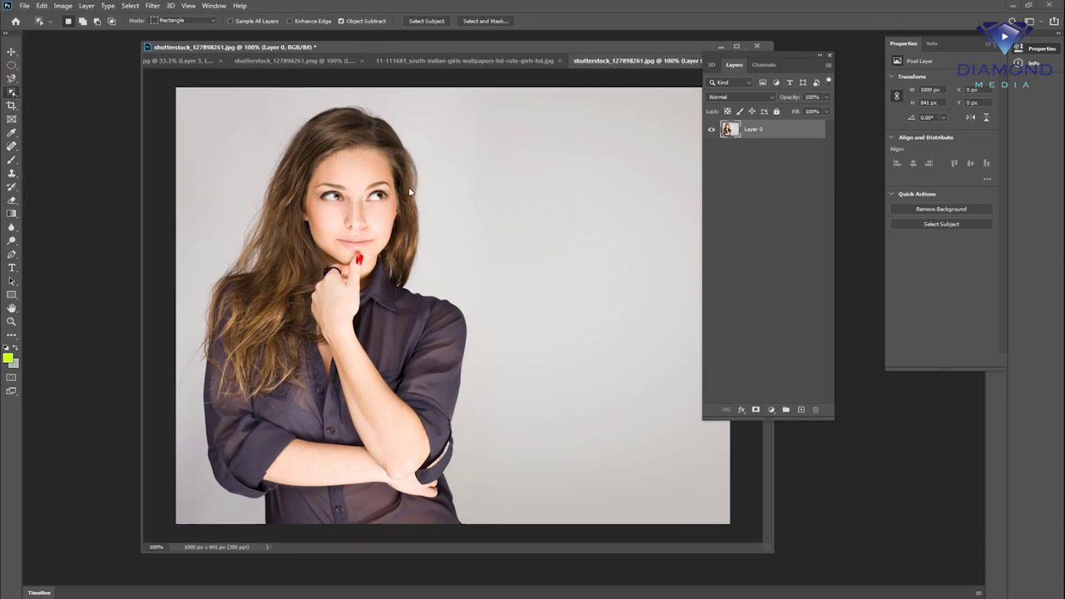
pyautogui.hotkey('ctrl', '-')
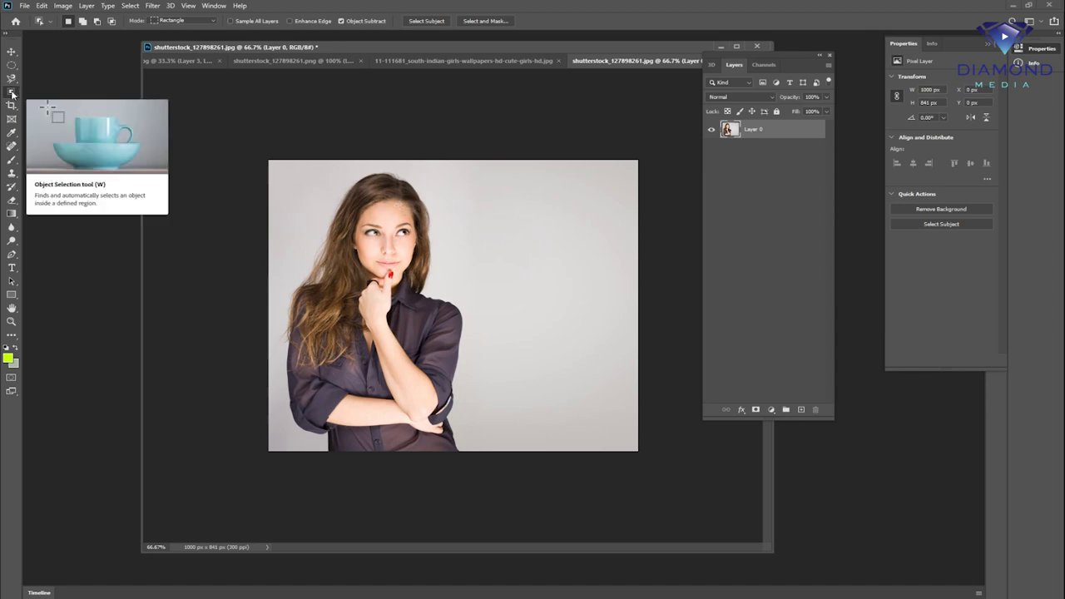
pyautogui.moveTo(263, 139)
pyautogui.mouseDown()
pyautogui.moveTo(396, 386)
pyautogui.moveTo(487, 511)
pyautogui.mouseUp()
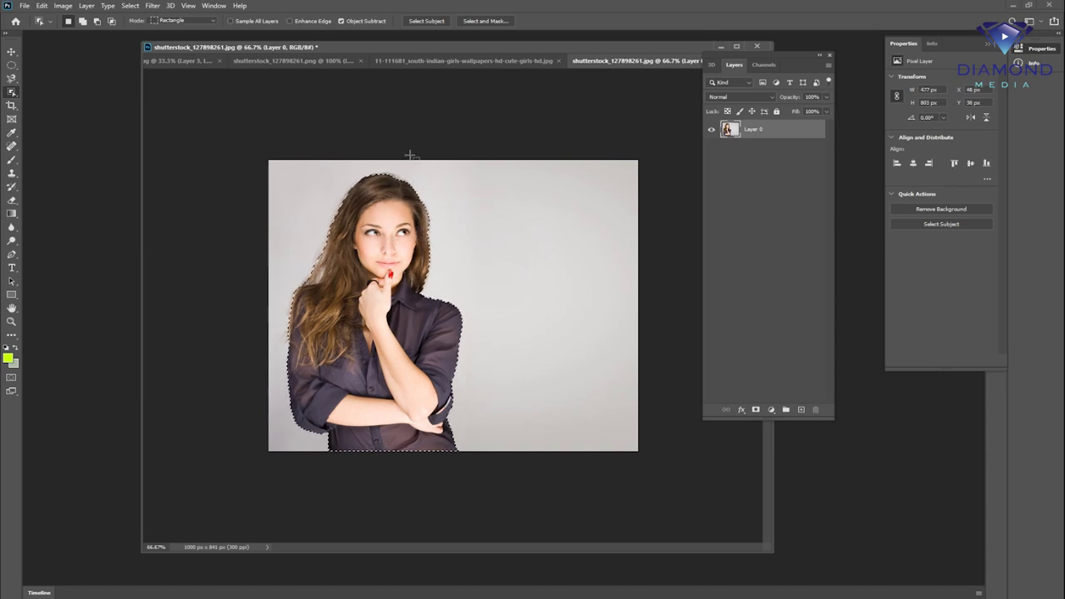
# Open the red-scarf street photo, object-select the woman, then deselect
pyautogui.hotkey('ctrl', 'o')
pyautogui.click(542, 97)
pyautogui.doubleClick(542, 97)
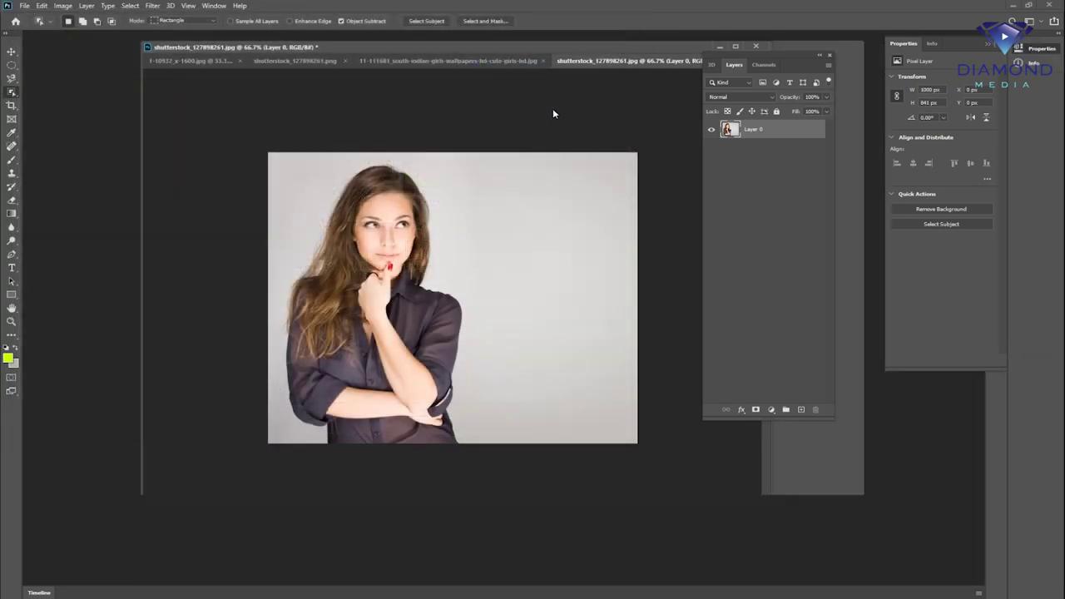
pyautogui.moveTo(211, 106)
pyautogui.mouseDown()
pyautogui.moveTo(506, 537)
pyautogui.moveTo(559, 582)
pyautogui.mouseUp()
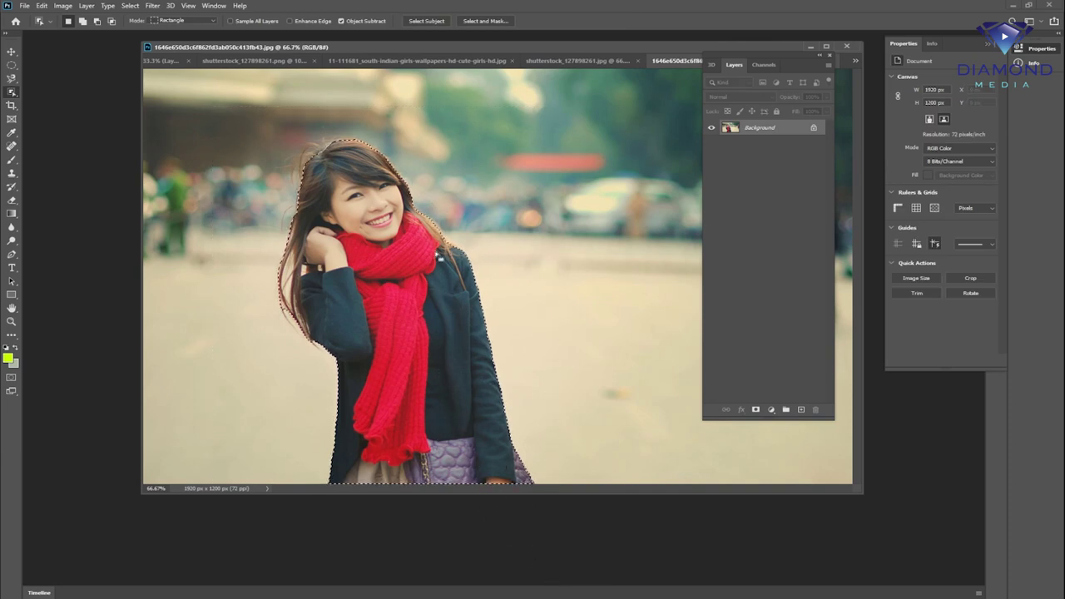
pyautogui.click(450, 127)
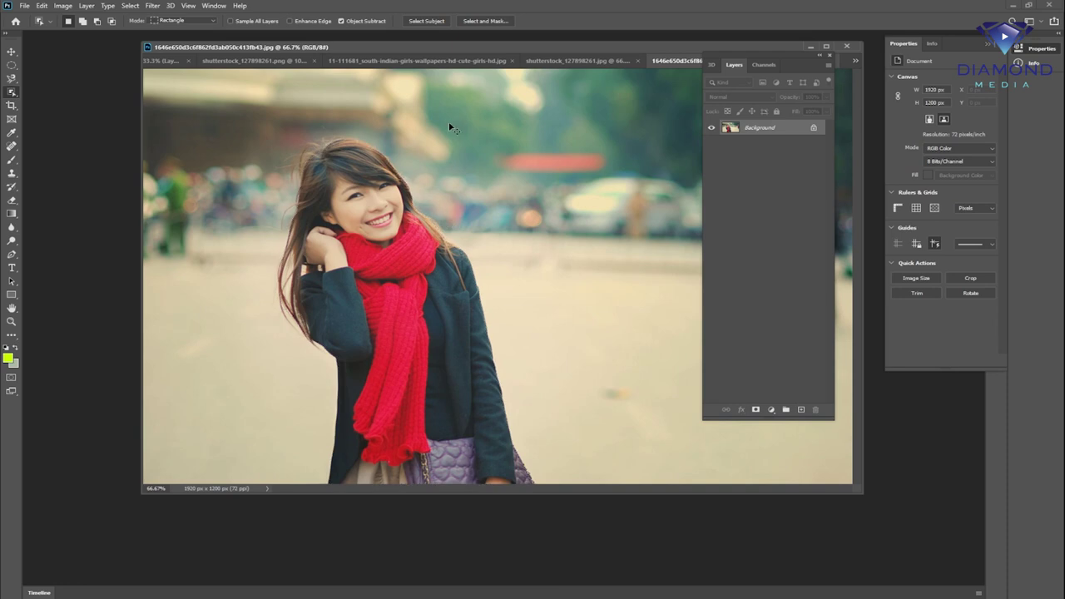
pyautogui.rightClick(13, 96)
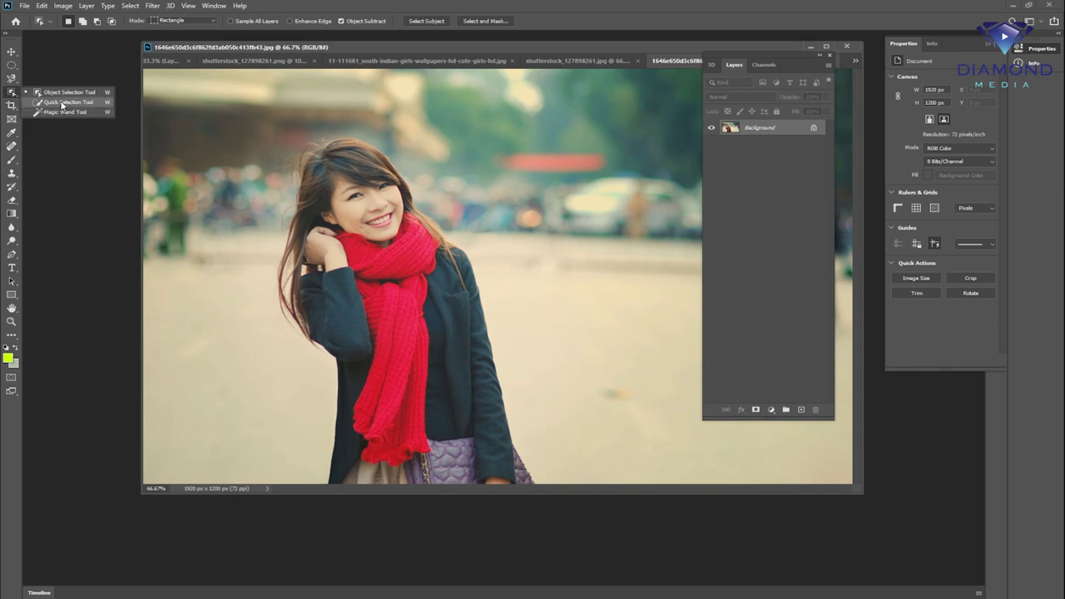
# On the grey-background portrait, brush a Quick Selection over the woman, then deselect
pyautogui.click(62, 102)
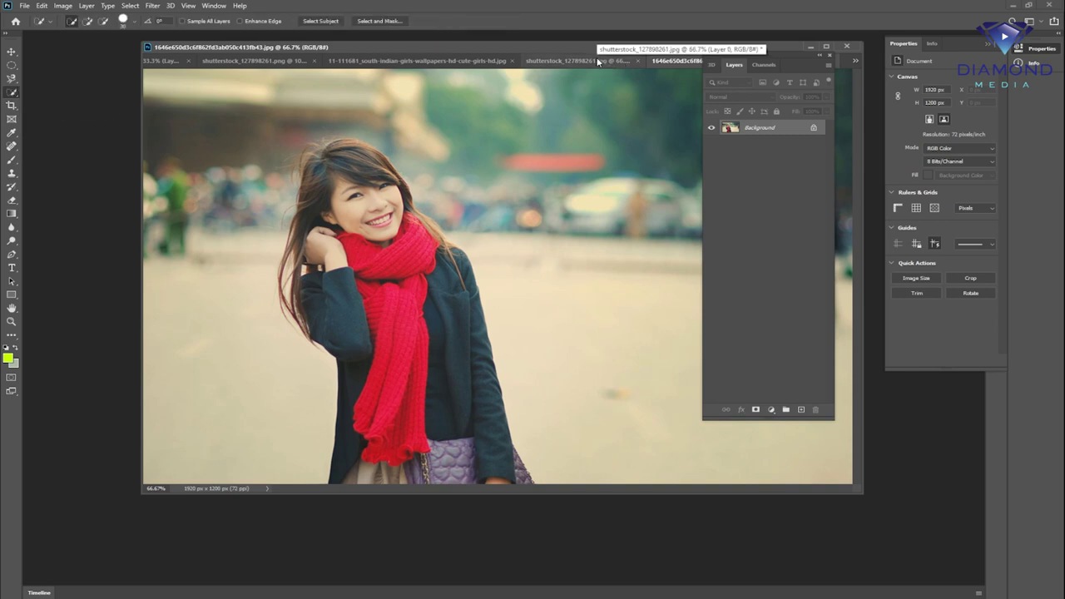
pyautogui.rightClick(11, 93)
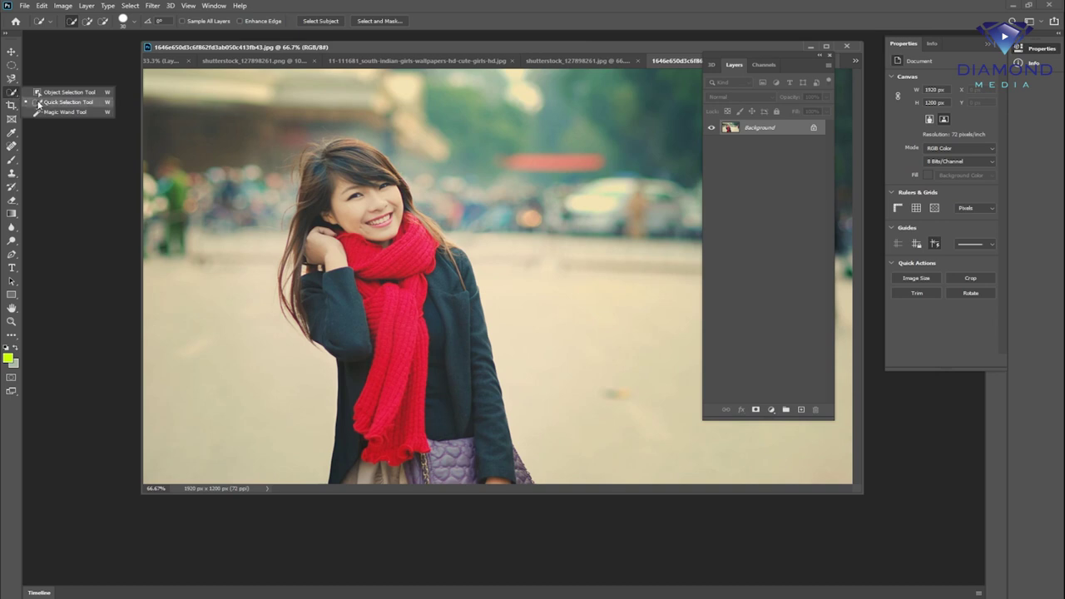
pyautogui.click(72, 104)
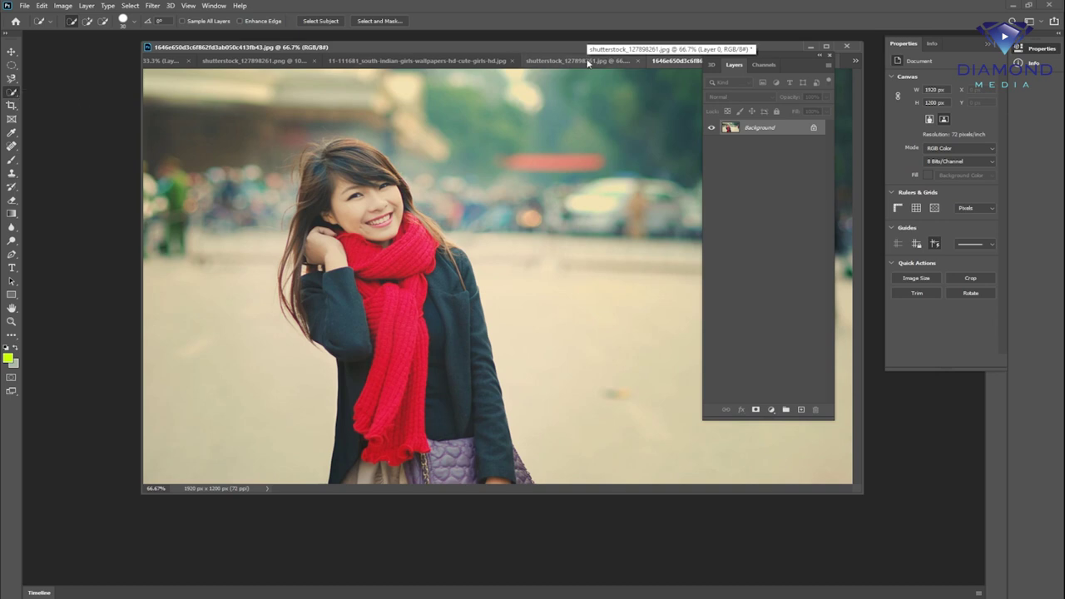
pyautogui.click(586, 61)
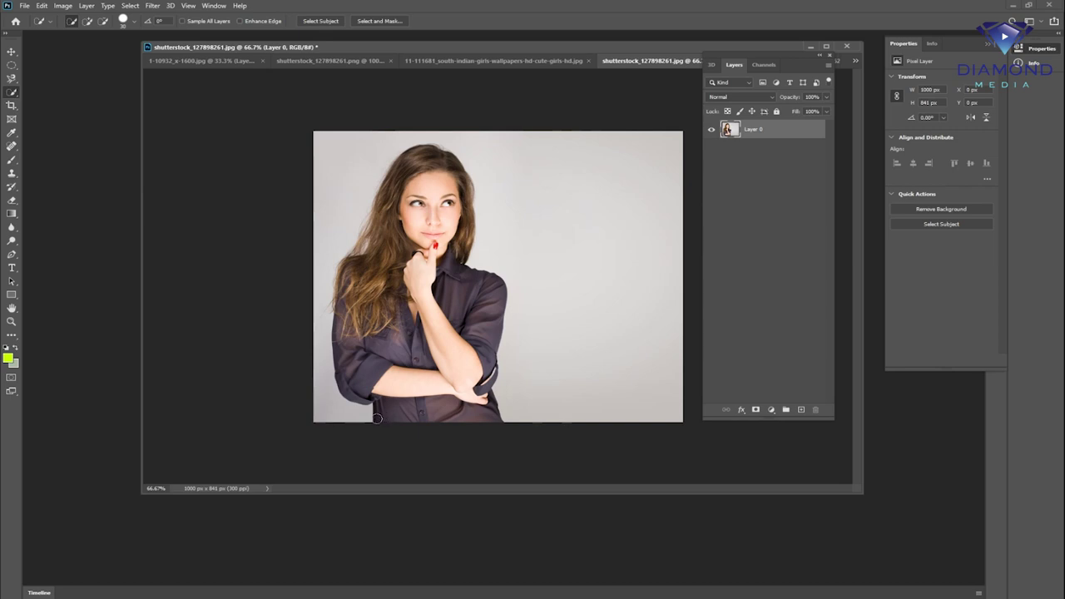
pyautogui.moveTo(377, 418)
pyautogui.mouseDown()
pyautogui.moveTo(493, 307)
pyautogui.moveTo(413, 390)
pyautogui.moveTo(361, 275)
pyautogui.moveTo(385, 199)
pyautogui.moveTo(415, 154)
pyautogui.moveTo(447, 174)
pyautogui.mouseUp()
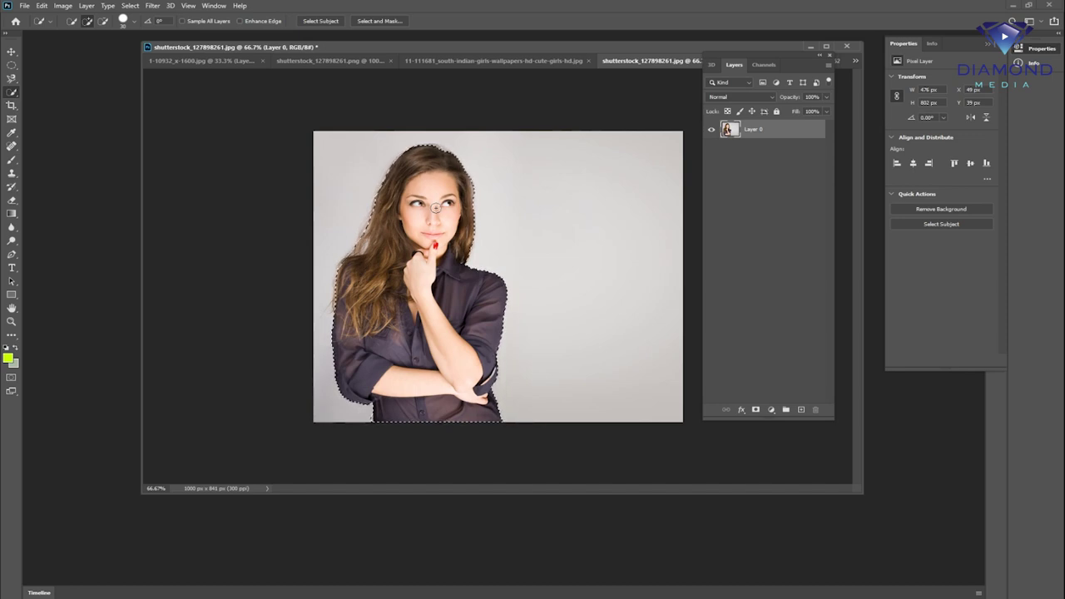
pyautogui.hotkey('ctrl', 'd')
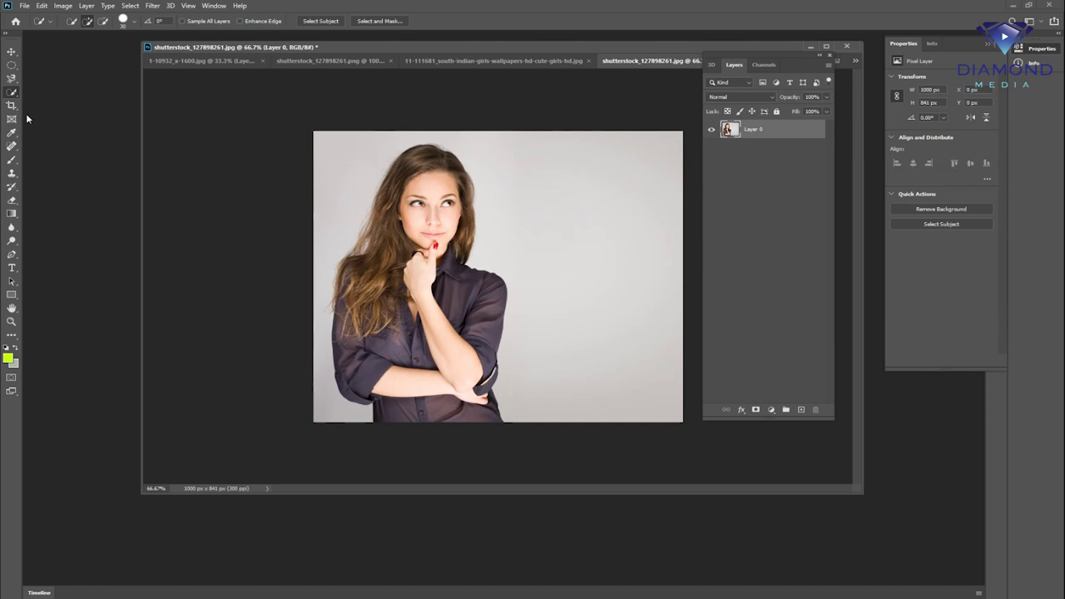
pyautogui.rightClick(10, 94)
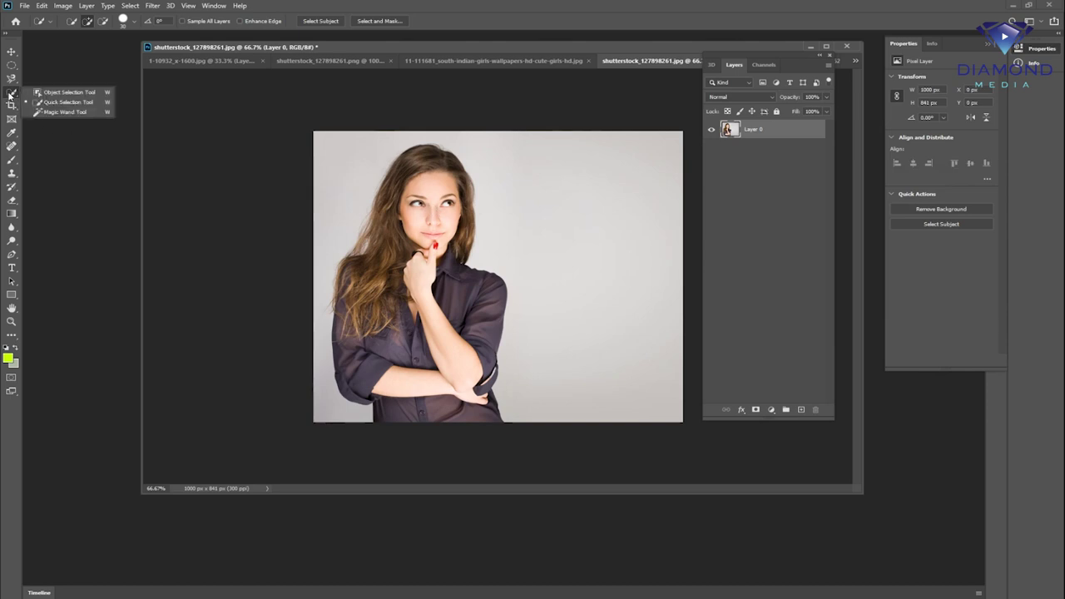
# Try Magic Wand background selections on both the grey portrait and the flower-field photo
pyautogui.click(75, 112)
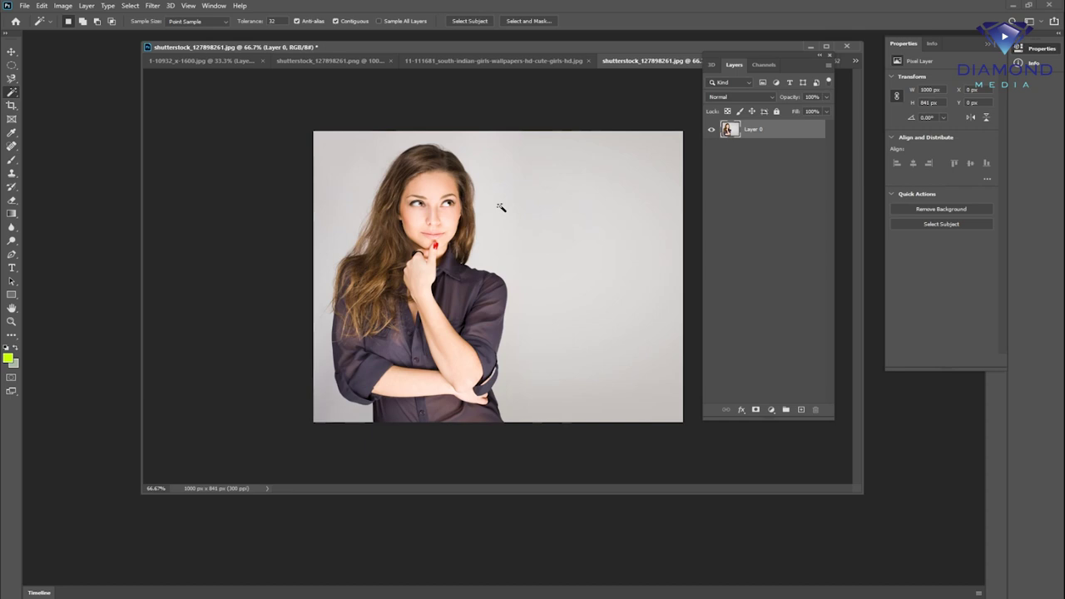
pyautogui.click(503, 207)
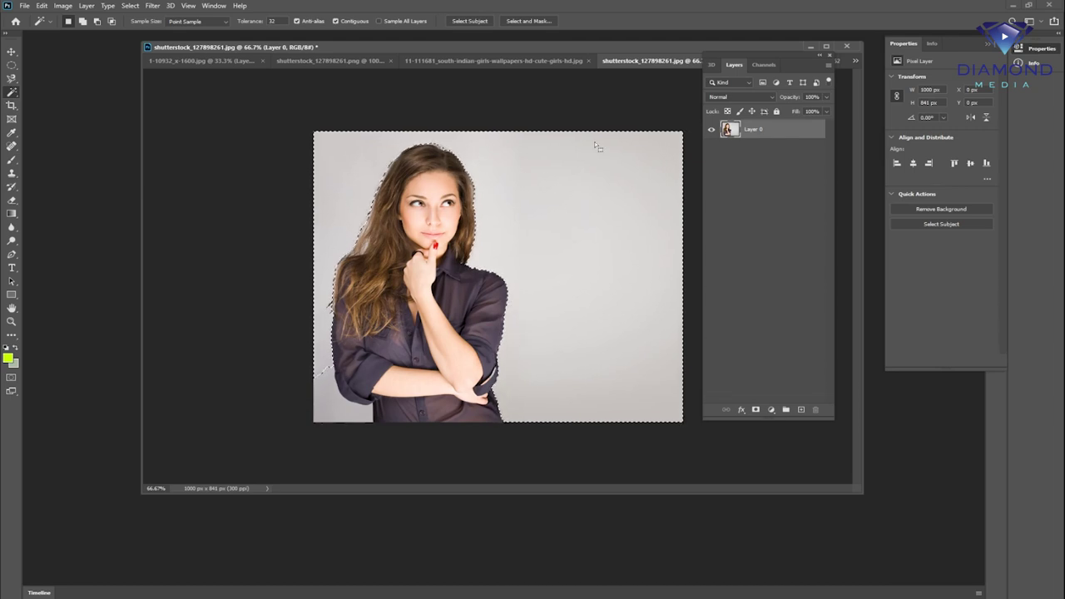
pyautogui.click(507, 61)
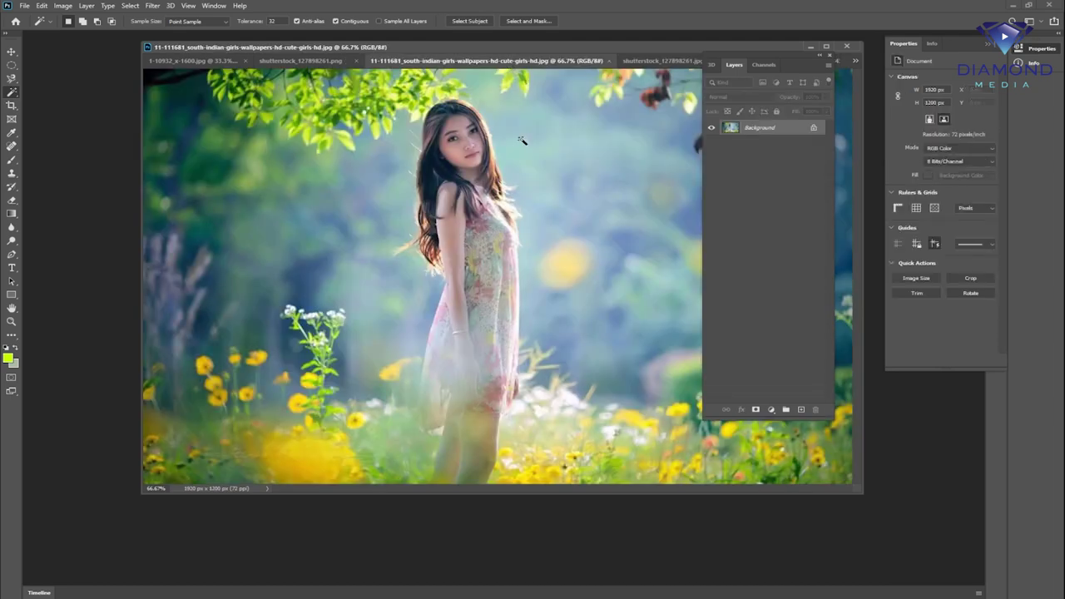
pyautogui.click(354, 198)
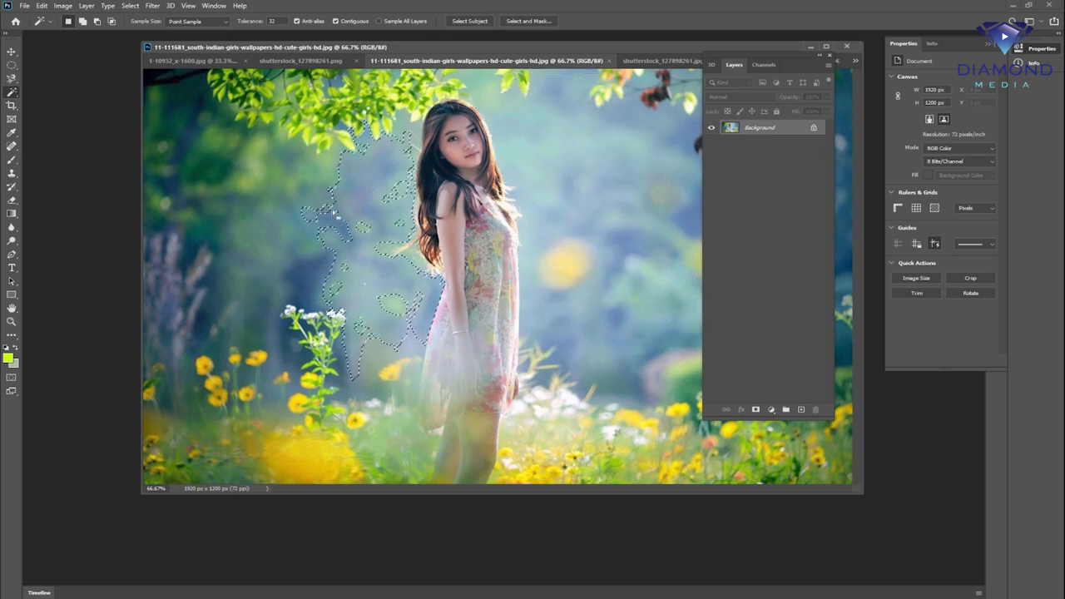
pyautogui.click(599, 208)
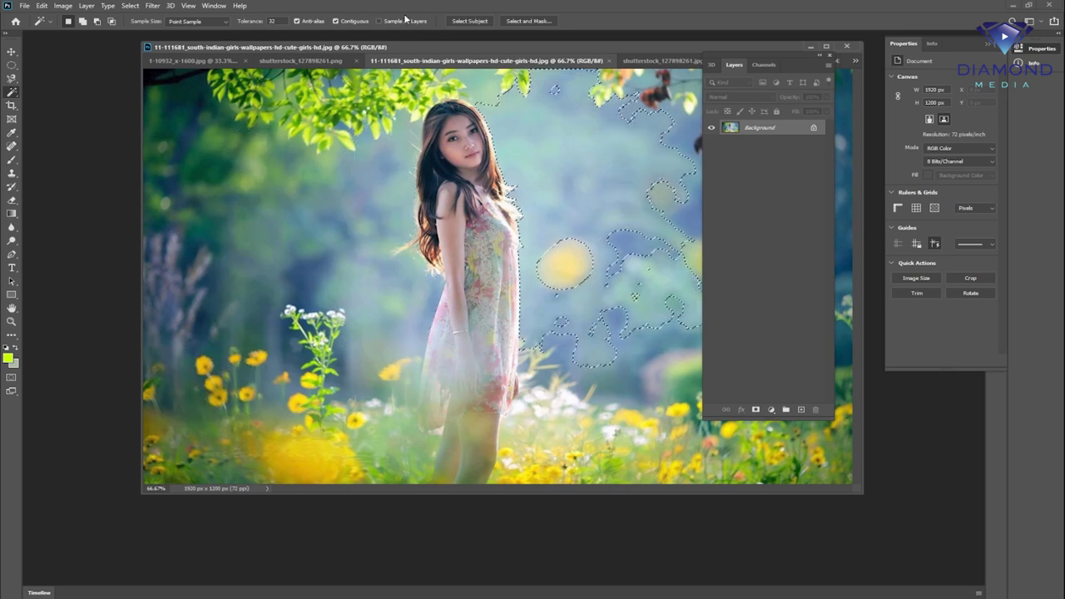
pyautogui.click(654, 61)
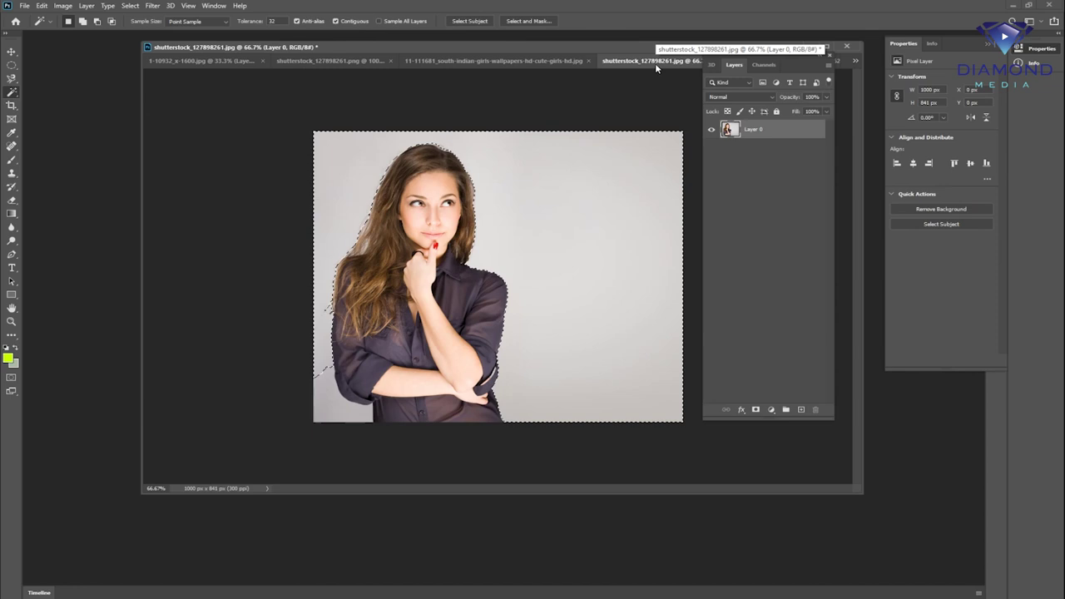
pyautogui.hotkey('ctrl', 'd')
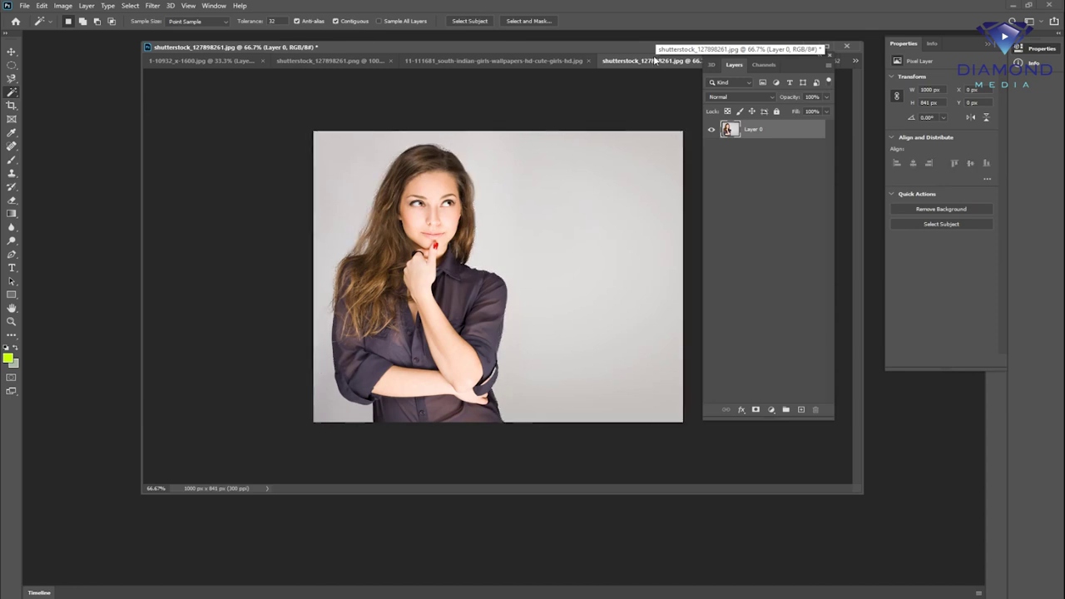
# Magic Wand the grey background plus the patch by the arm, delete it, deselect
pyautogui.click(529, 208)
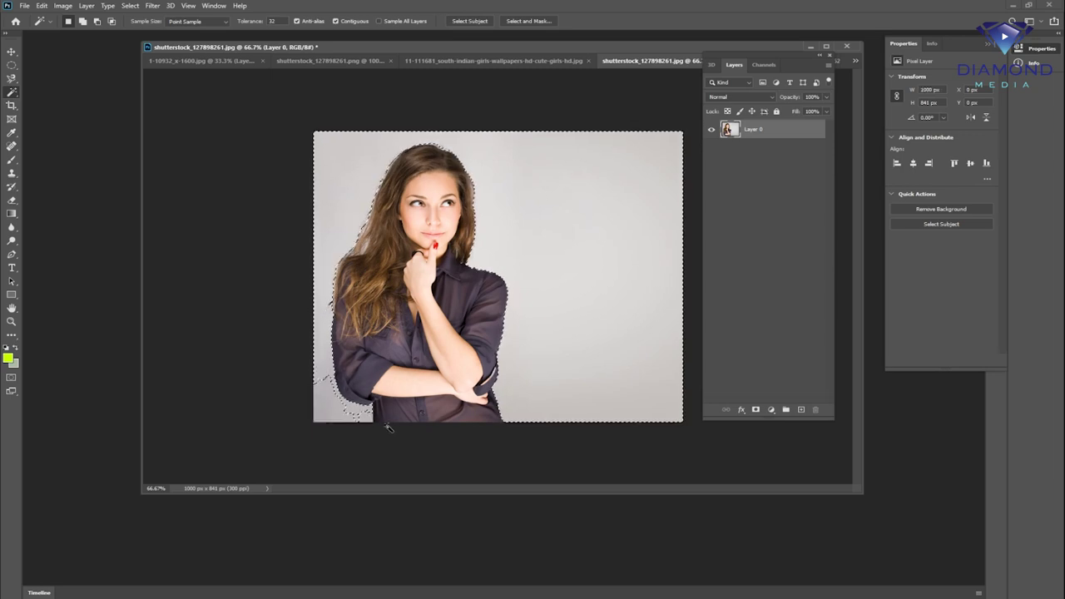
pyautogui.press('shift')
pyautogui.keyDown('shift'); pyautogui.click(339, 405); pyautogui.keyUp('shift')
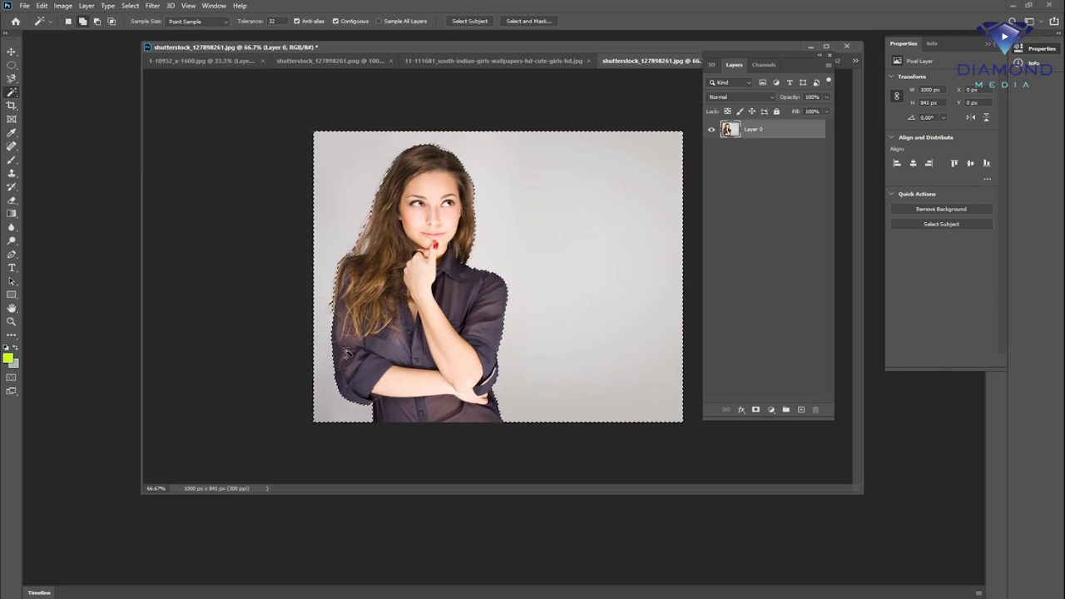
pyautogui.press('Delete')
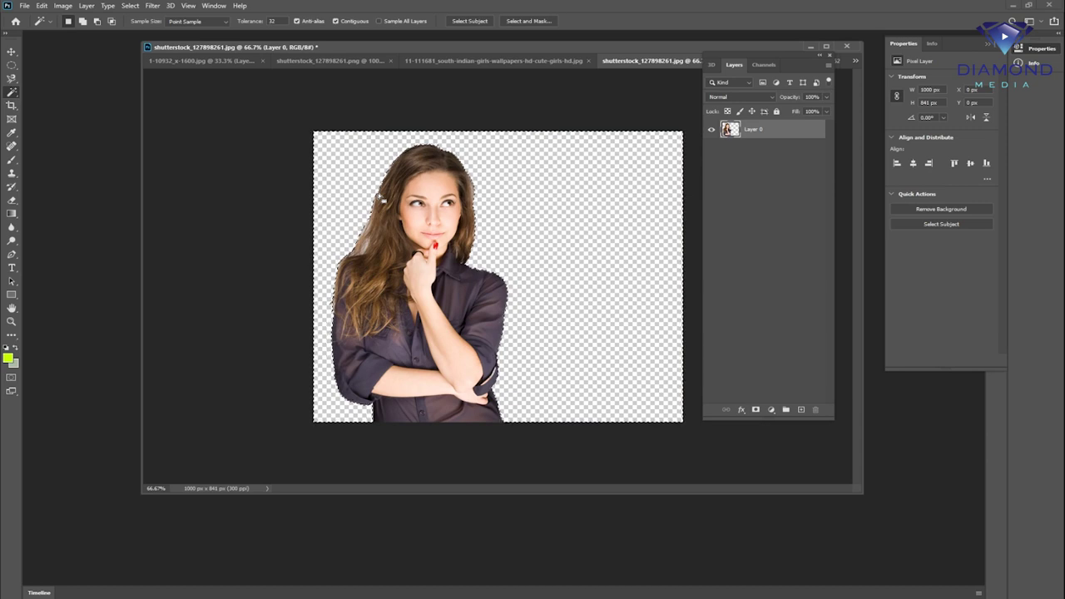
pyautogui.hotkey('ctrl', 'd')
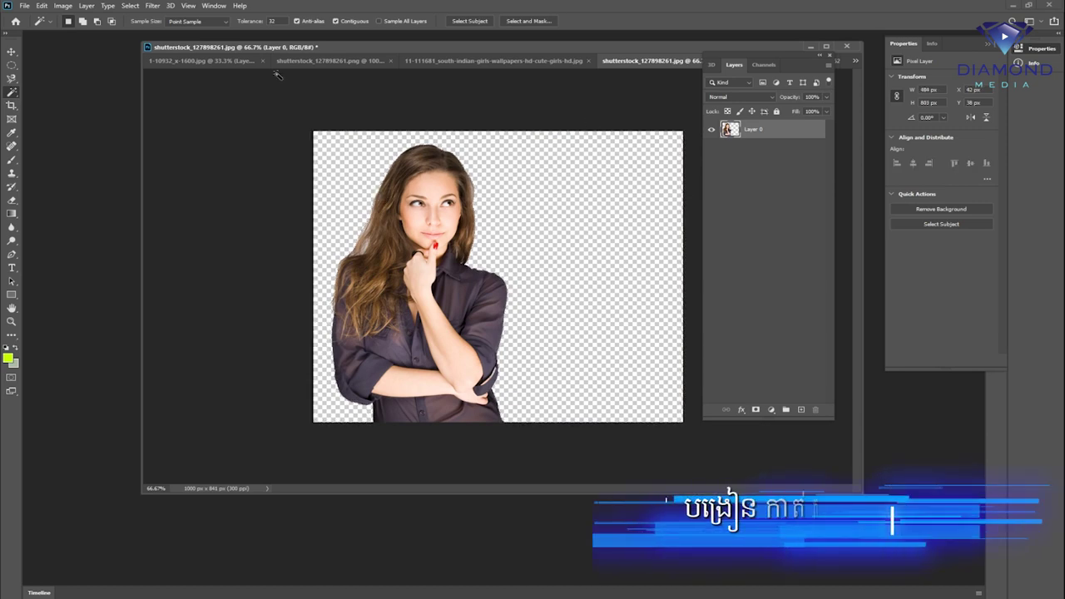
# Switch to the Crop Tool and show its tool group
pyautogui.rightClick(13, 93)
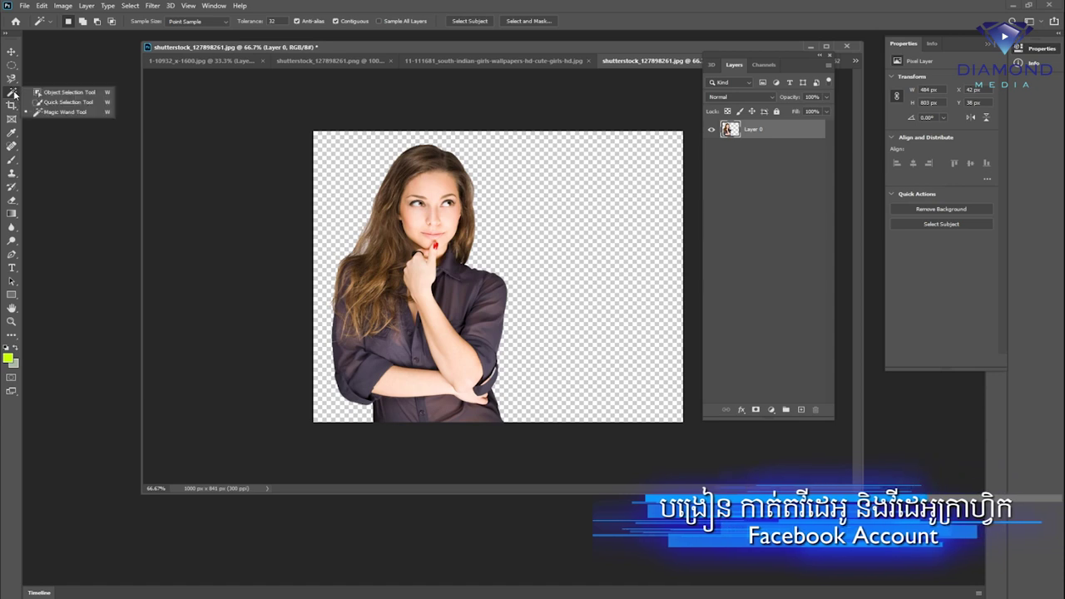
pyautogui.click(13, 92)
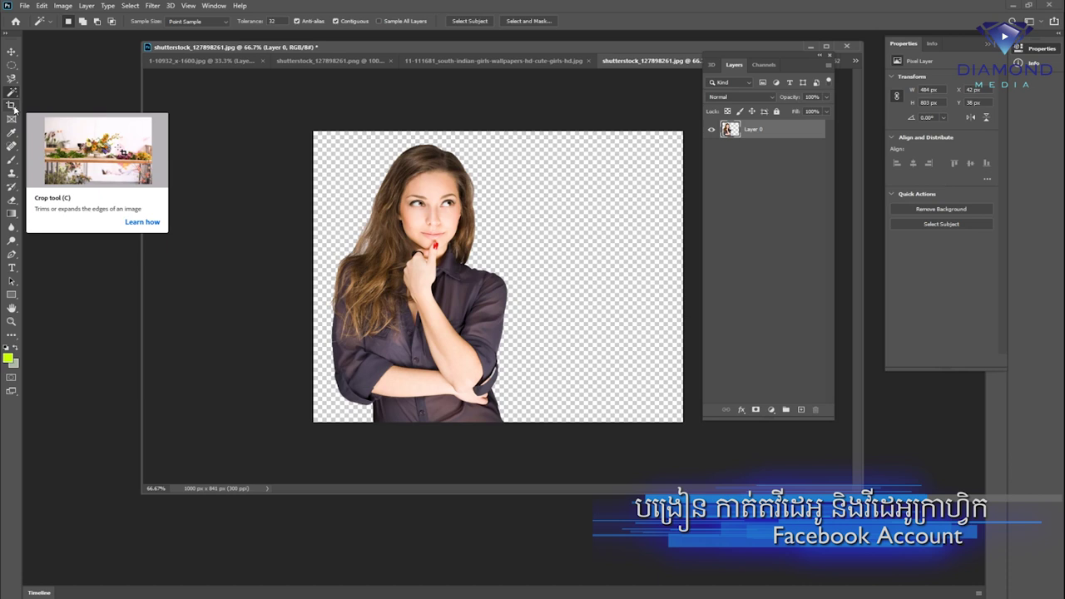
pyautogui.click(11, 104)
pyautogui.rightClick(11, 105)
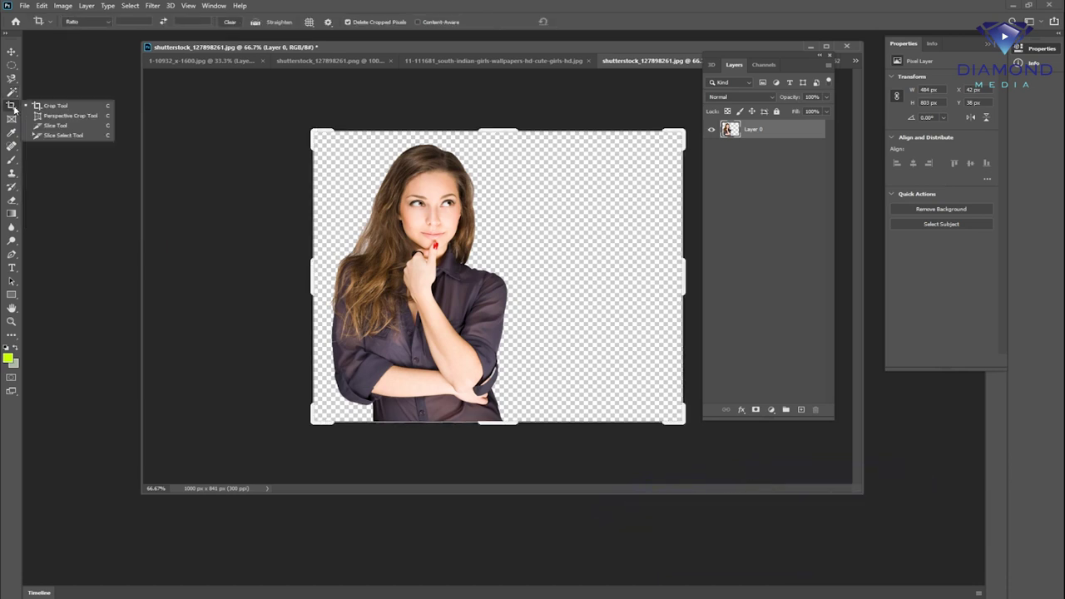
pyautogui.click(58, 107)
pyautogui.click(445, 62)
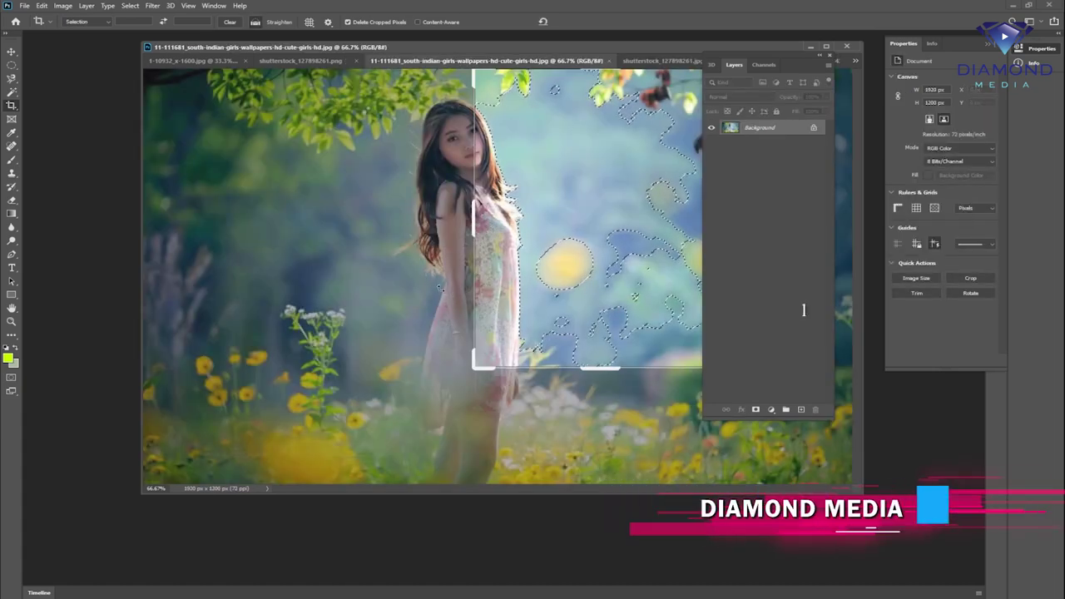
pyautogui.hotkey('ctrl', 'd')
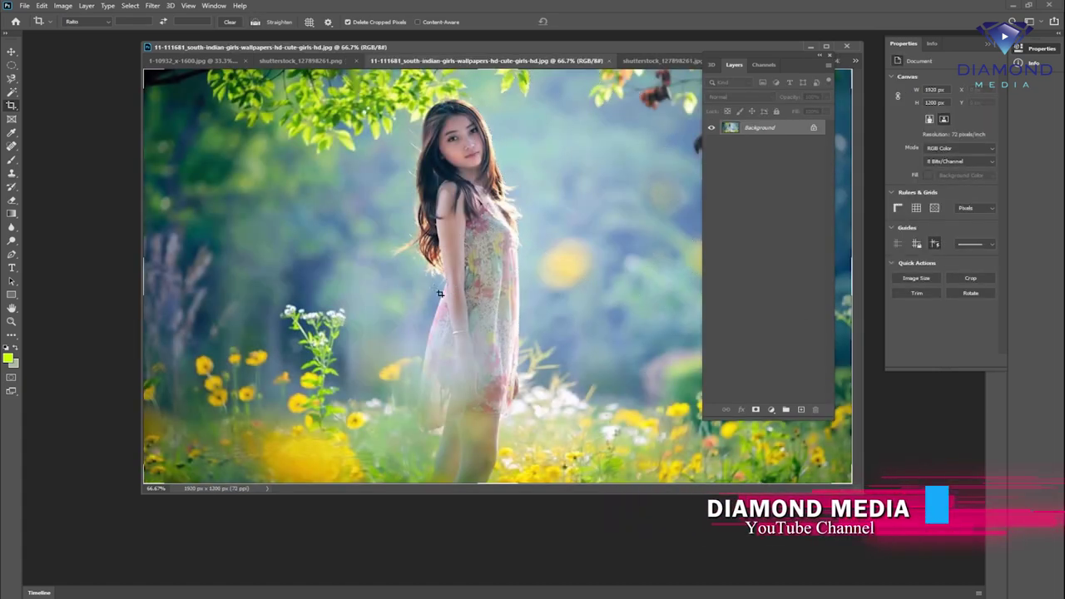
pyautogui.hotkey('ctrl', '-')
pyautogui.hotkey('ctrl', '-')
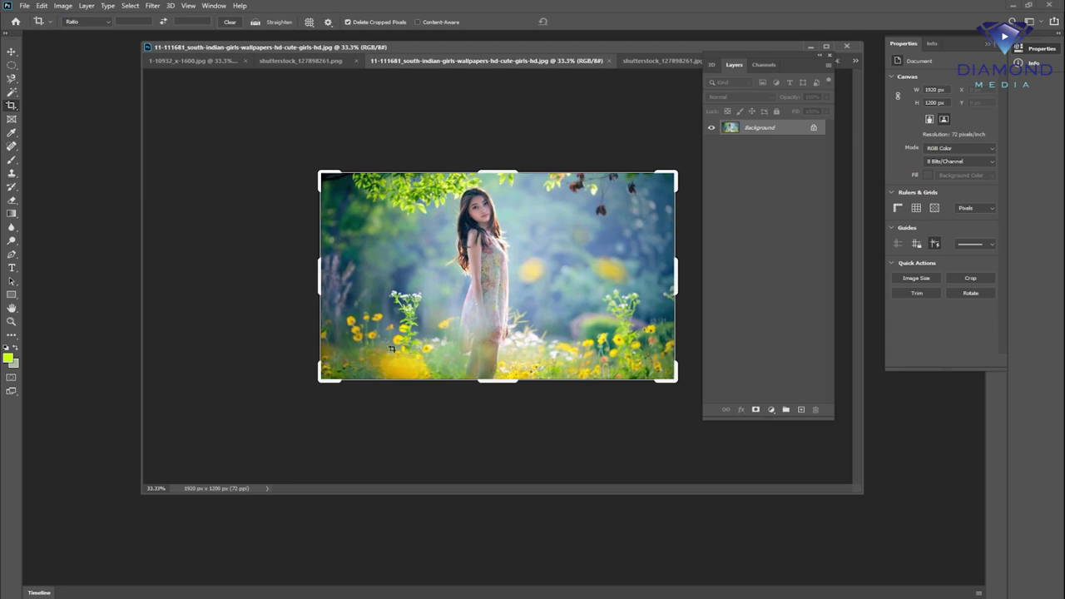
pyautogui.press('Return')
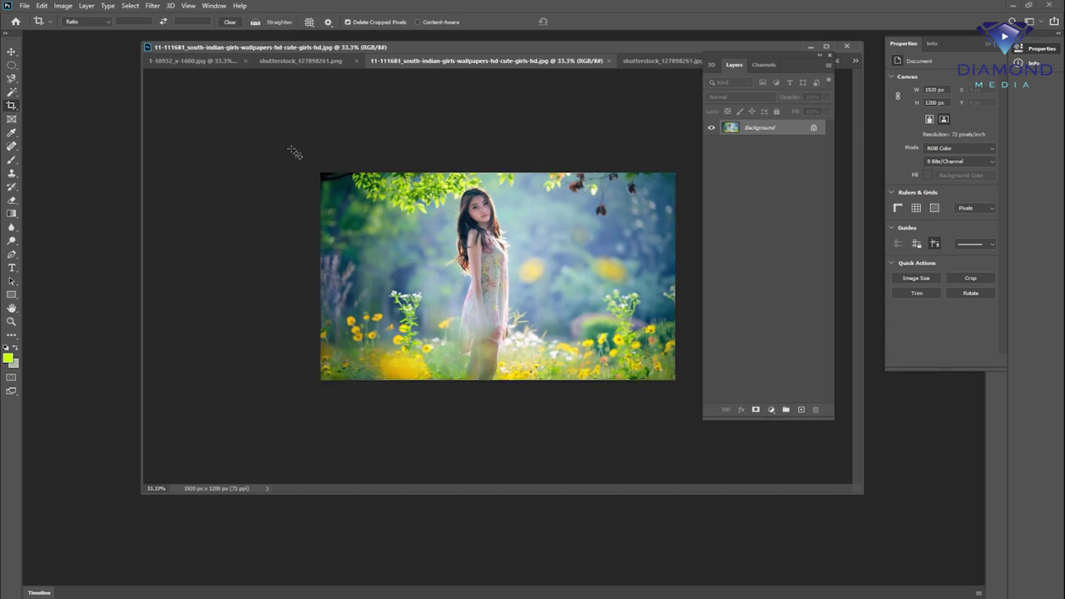
pyautogui.moveTo(316, 167); pyautogui.dragTo(716, 400)
pyautogui.moveTo(504, 381); pyautogui.dragTo(507, 356)
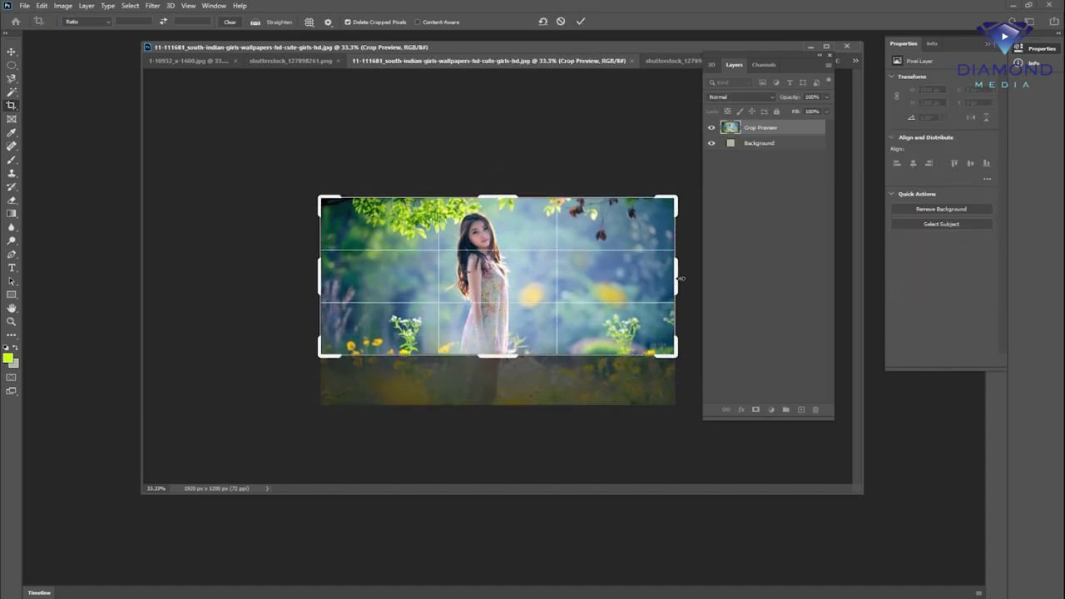
pyautogui.moveTo(678, 298); pyautogui.dragTo(636, 283)
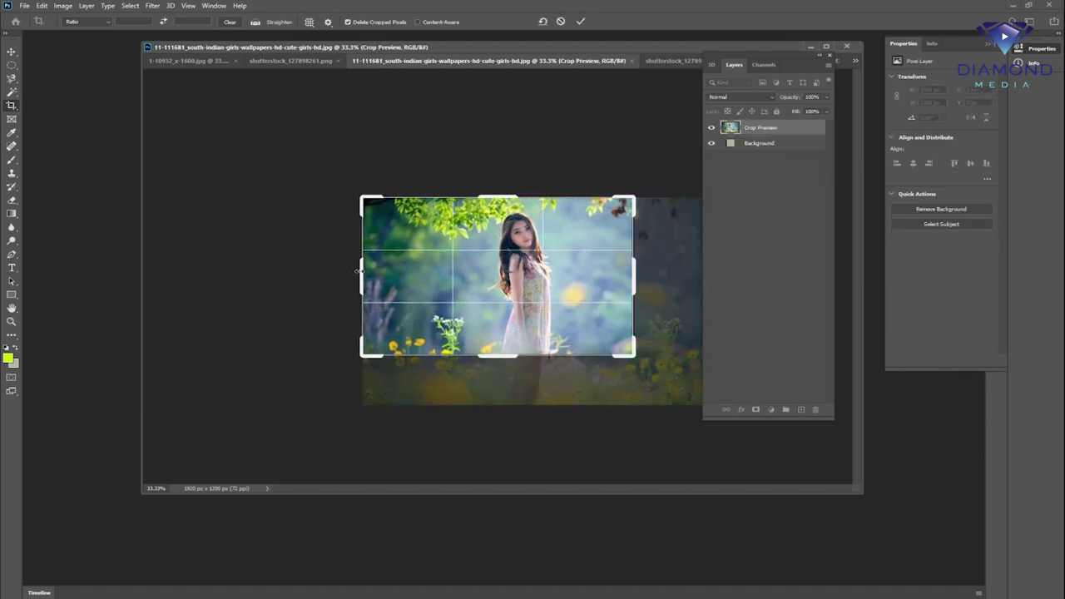
pyautogui.moveTo(355, 274); pyautogui.dragTo(414, 265)
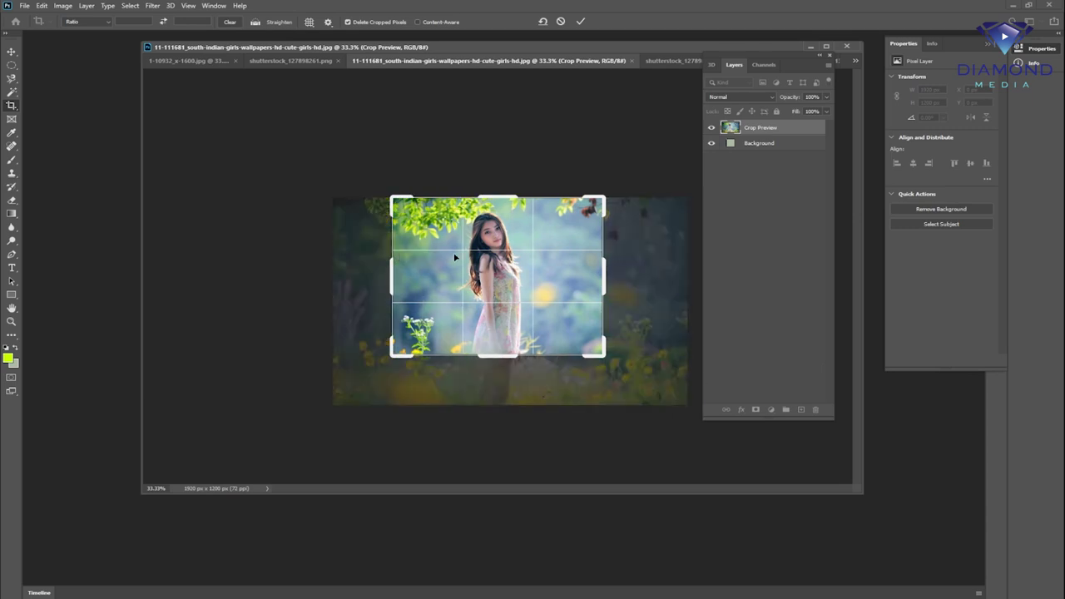
pyautogui.press('Return')
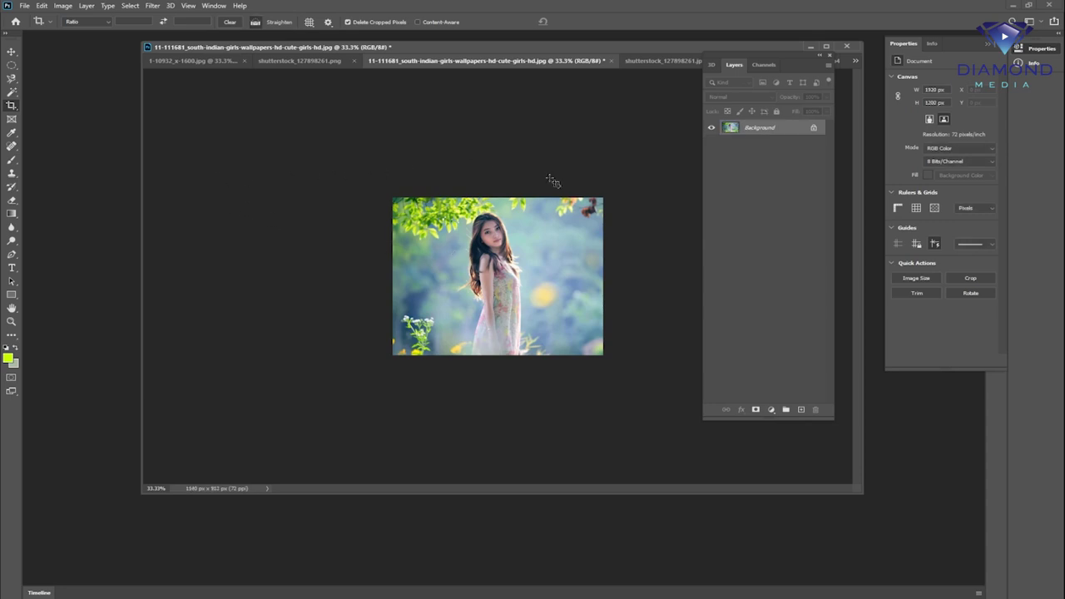
pyautogui.hotkey('ctrl', 'z')
pyautogui.rightClick(13, 108)
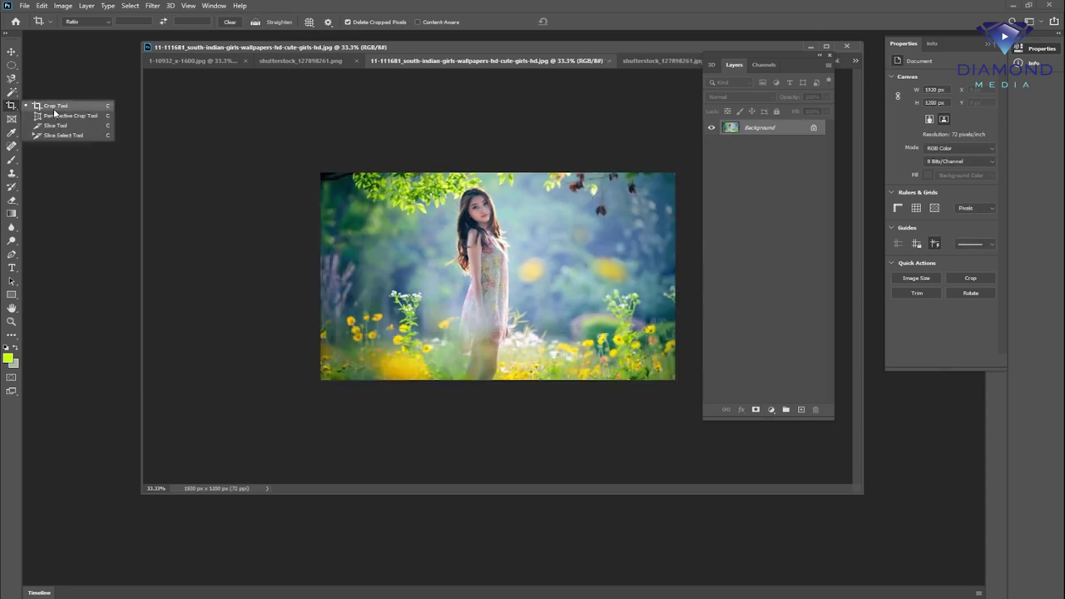
pyautogui.click(58, 106)
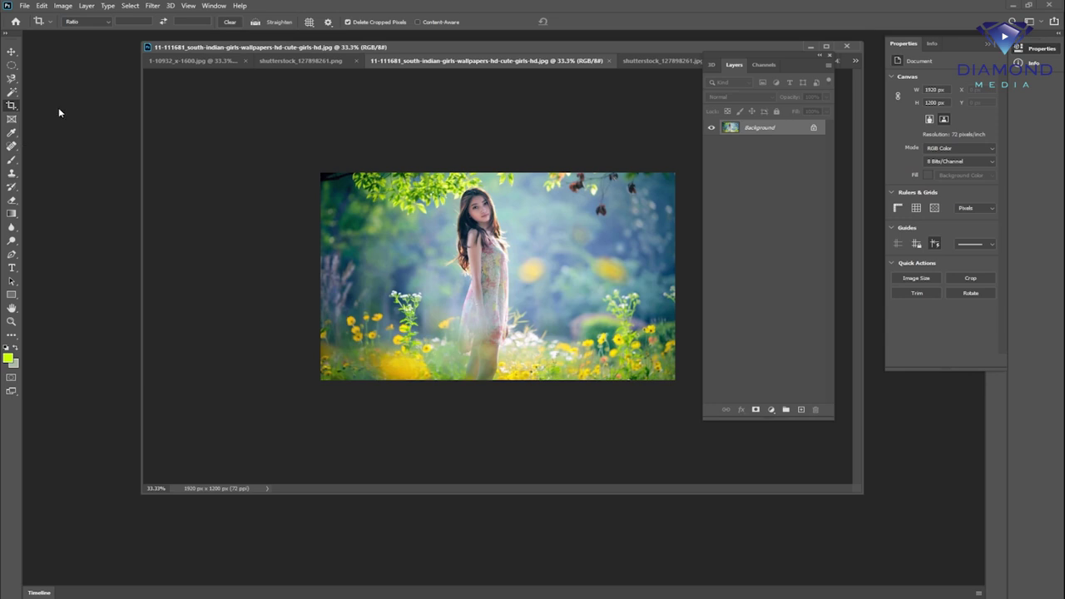
# Apply a 1920 x 1080 px crop, undo, then redraw the 16:9 box and apply
pyautogui.click(135, 20)
pyautogui.write('192')
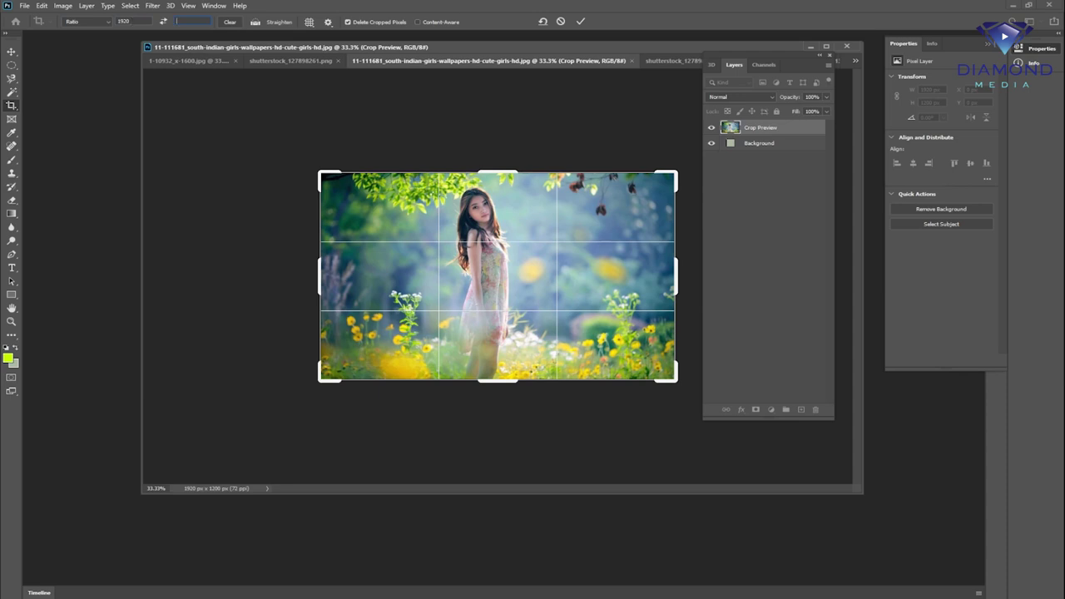
pyautogui.write('080px')
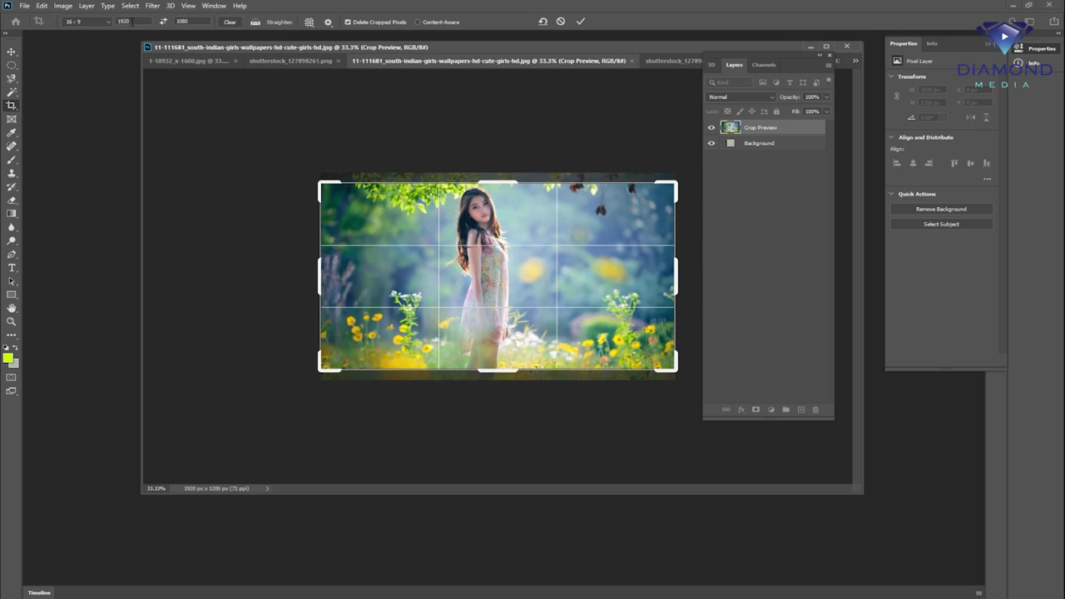
pyautogui.press('Return')
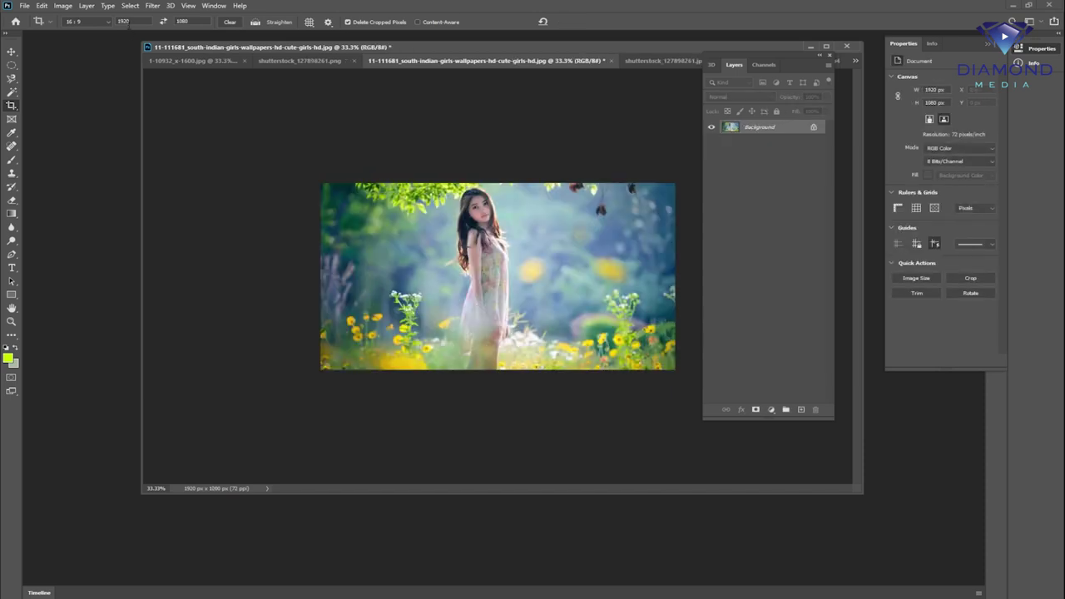
pyautogui.hotkey('ctrl', 'z')
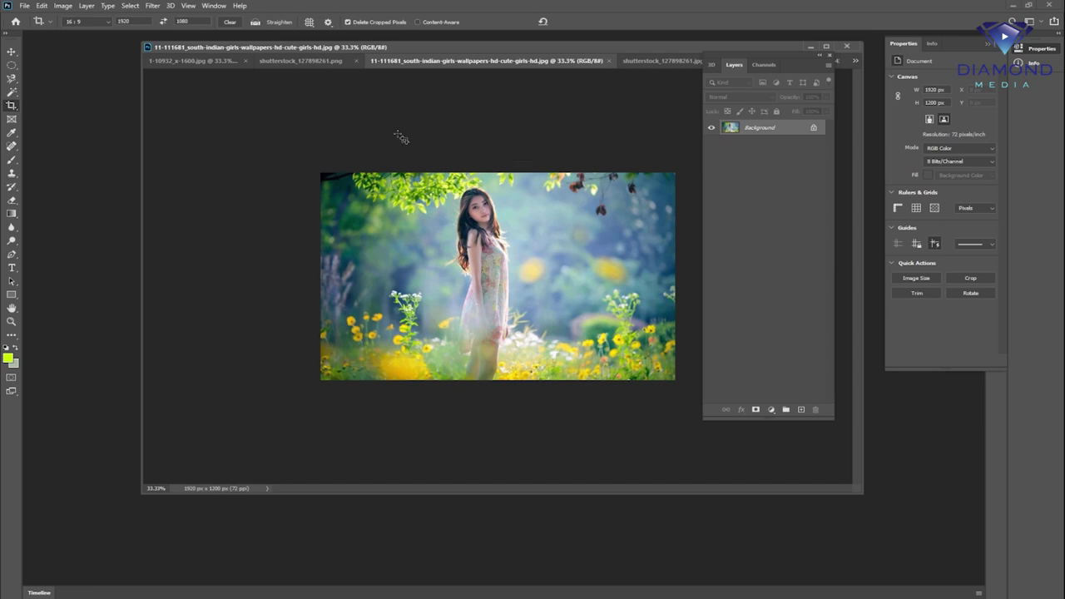
pyautogui.moveTo(314, 163); pyautogui.dragTo(736, 376)
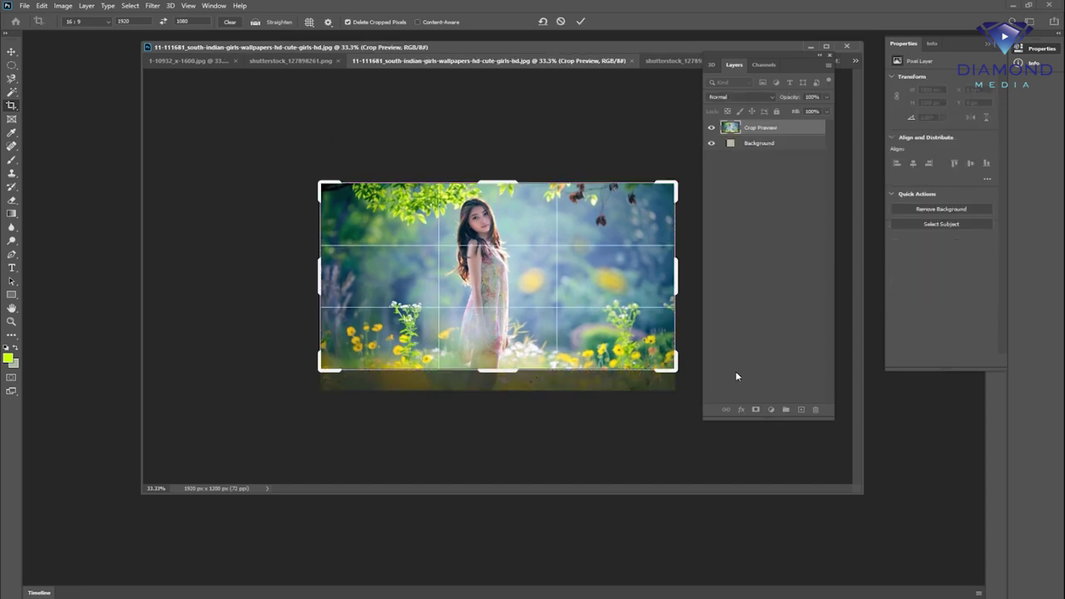
pyautogui.press('Return')
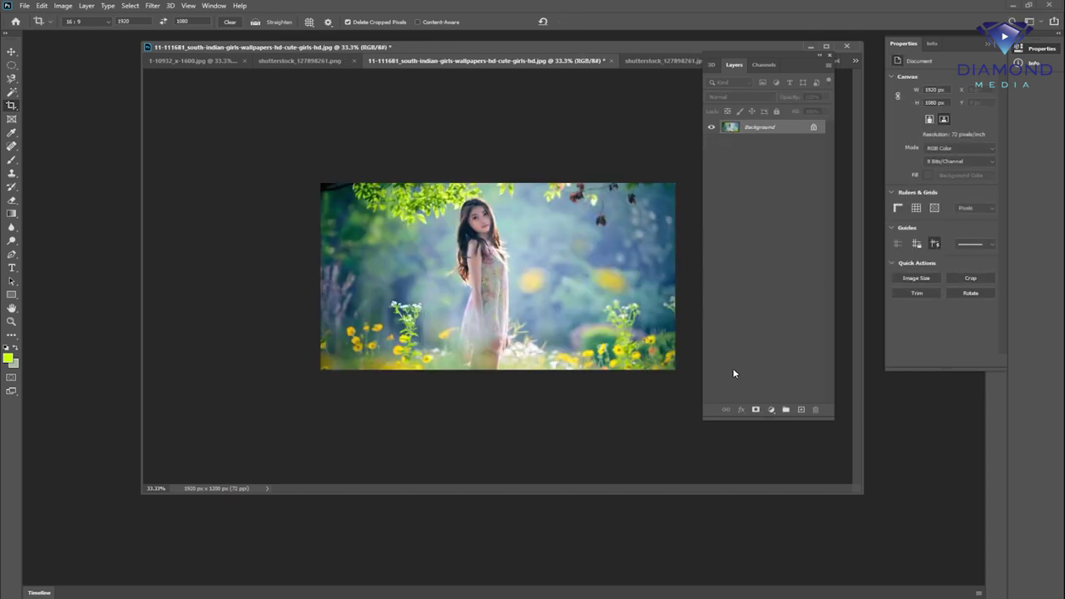
# Open IMG_5887.JPG, the paper-sheet-on-wood photo, as a new document
pyautogui.rightClick(11, 107)
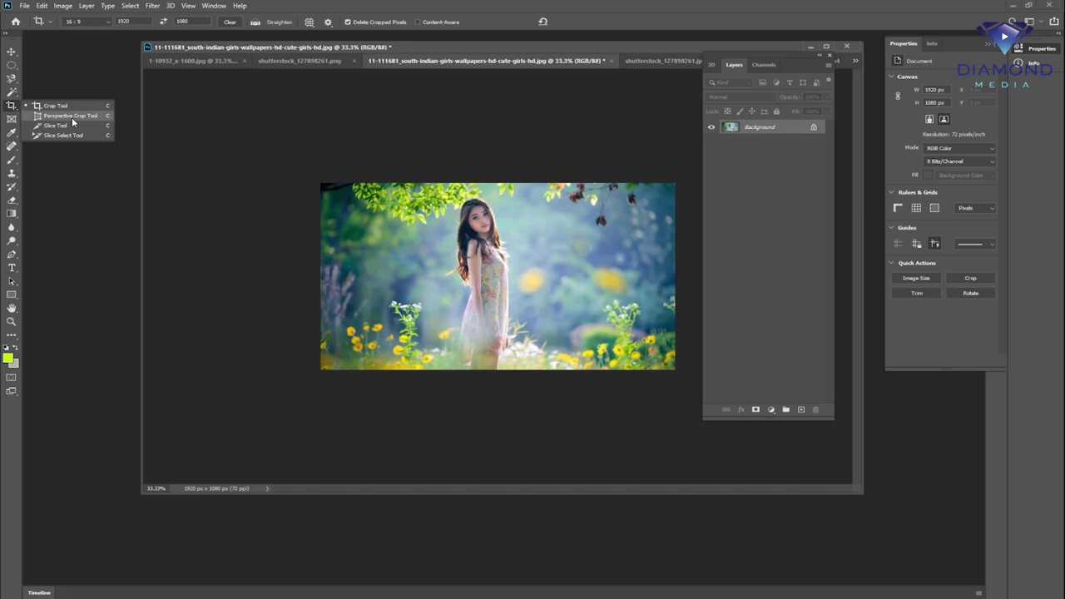
pyautogui.click(110, 70)
pyautogui.moveTo(435, 47)
pyautogui.mouseDown()
pyautogui.moveTo(436, 81)
pyautogui.moveTo(388, 96)
pyautogui.mouseUp()
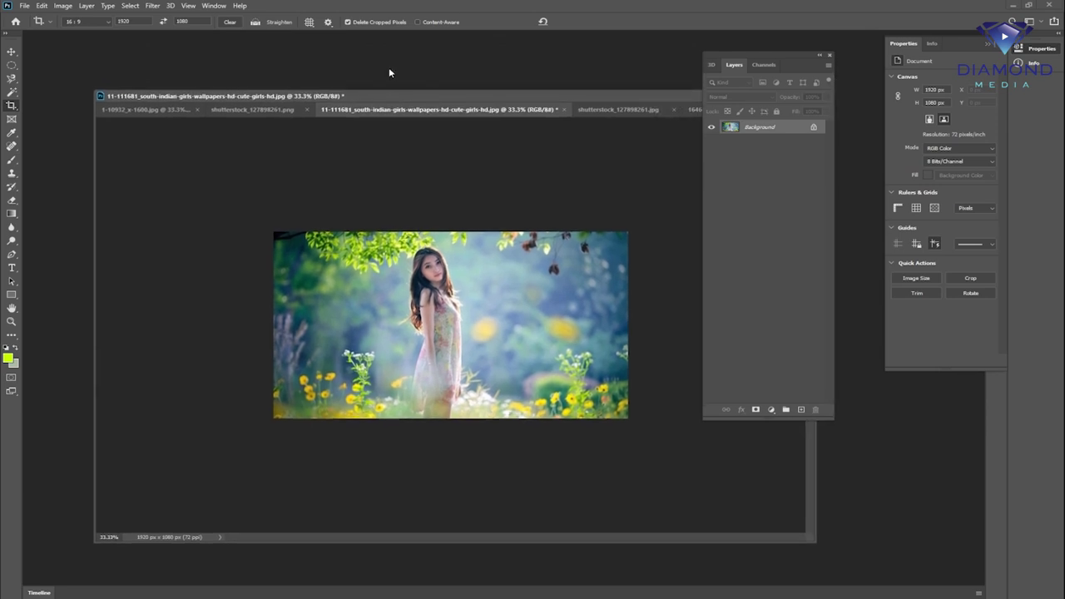
pyautogui.hotkey('ctrl', 'o')
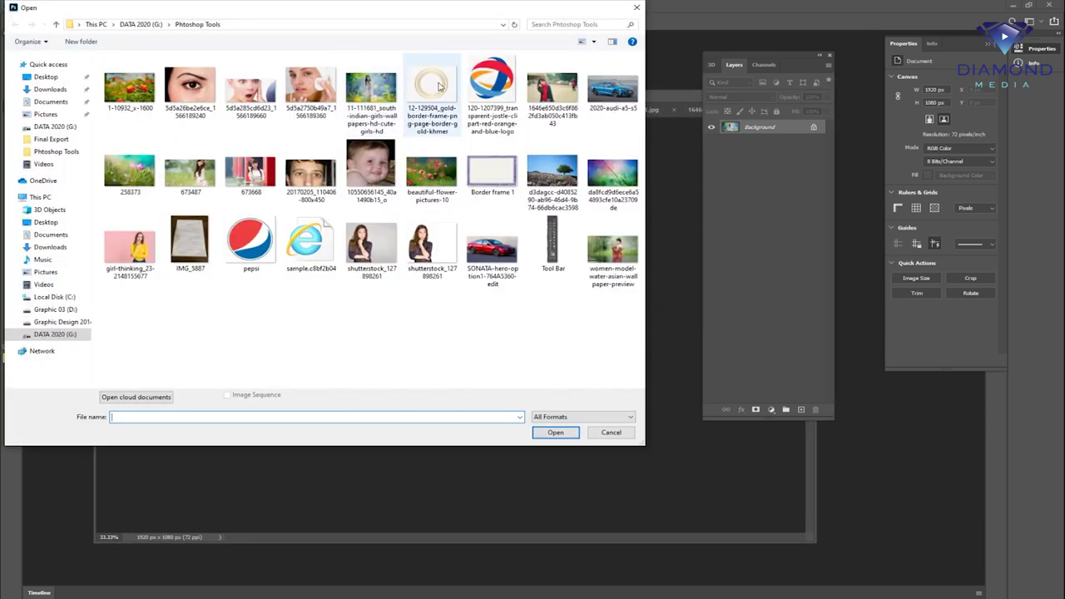
pyautogui.doubleClick(200, 241)
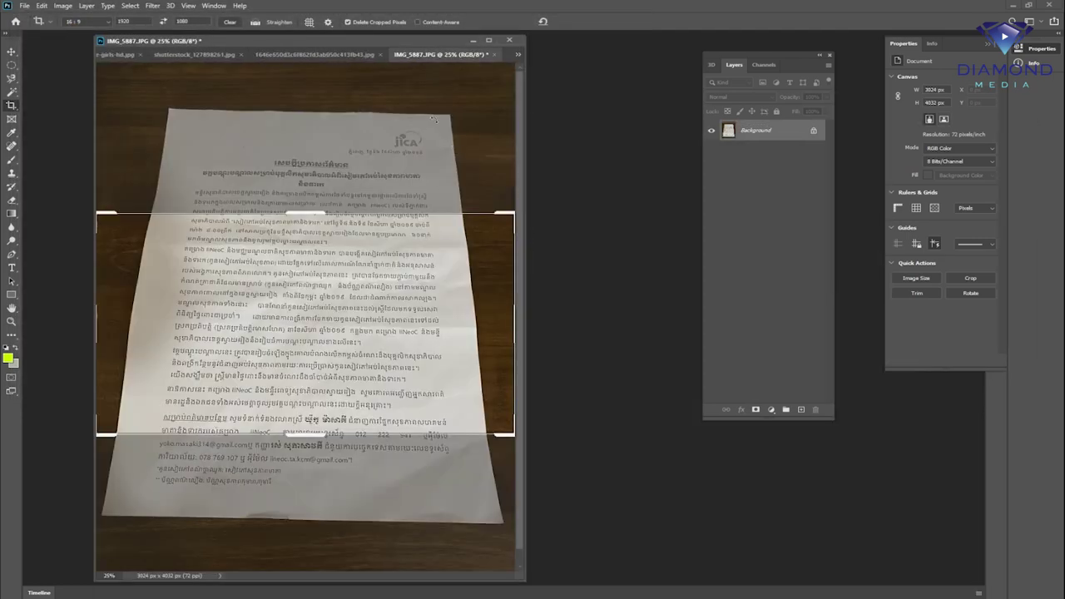
# Select the Perspective Crop Tool and zoom so the whole photo is visible
pyautogui.rightClick(12, 106)
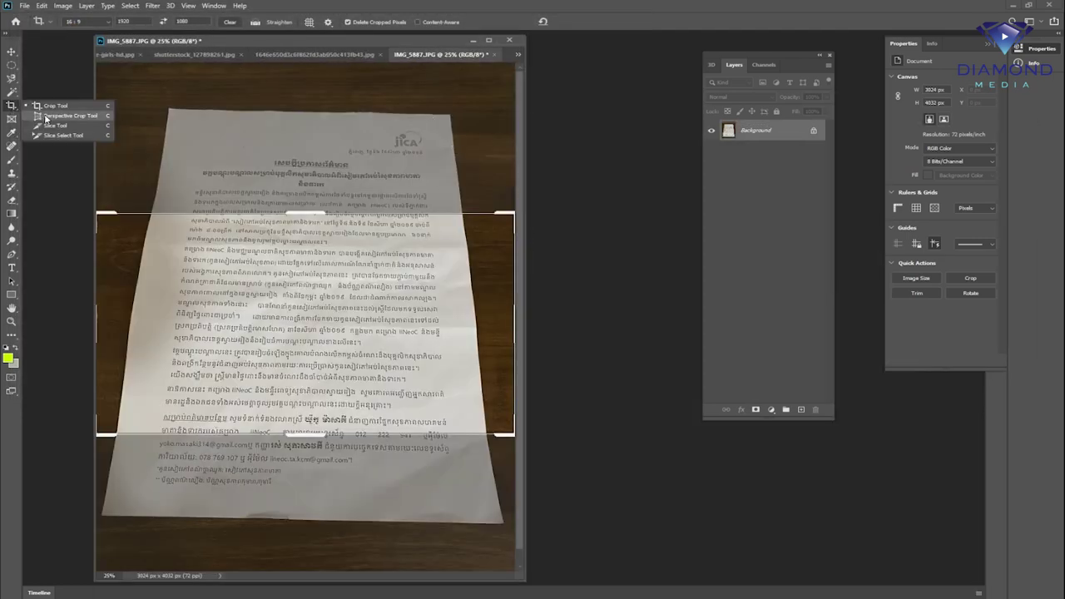
pyautogui.click(42, 117)
pyautogui.moveTo(526, 168); pyautogui.dragTo(659, 168)
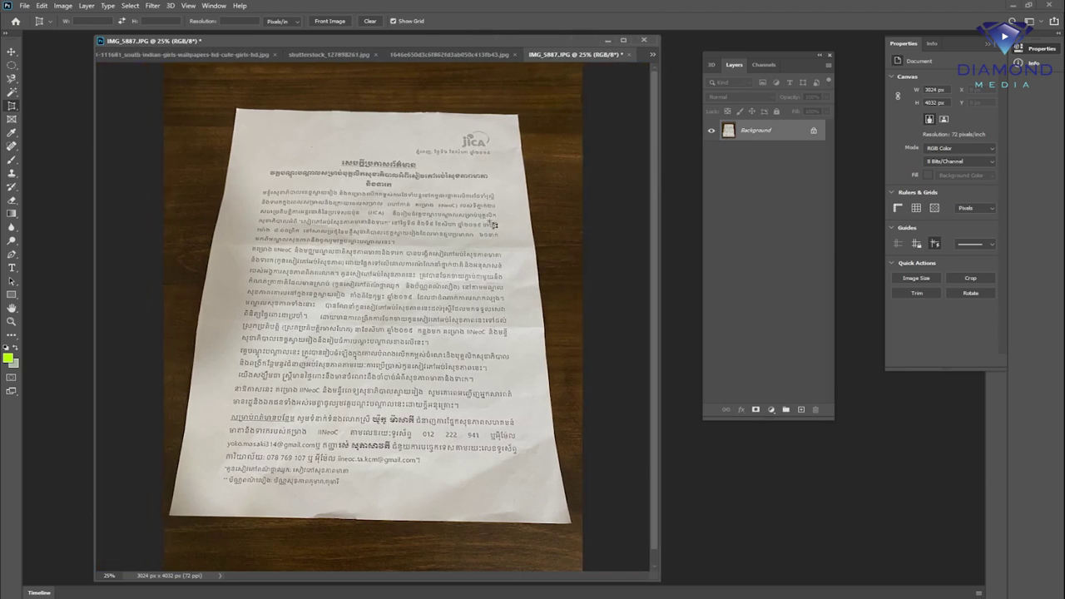
pyautogui.hotkey('ctrl', '-')
pyautogui.hotkey('ctrl', '-')
pyautogui.click(475, 39)
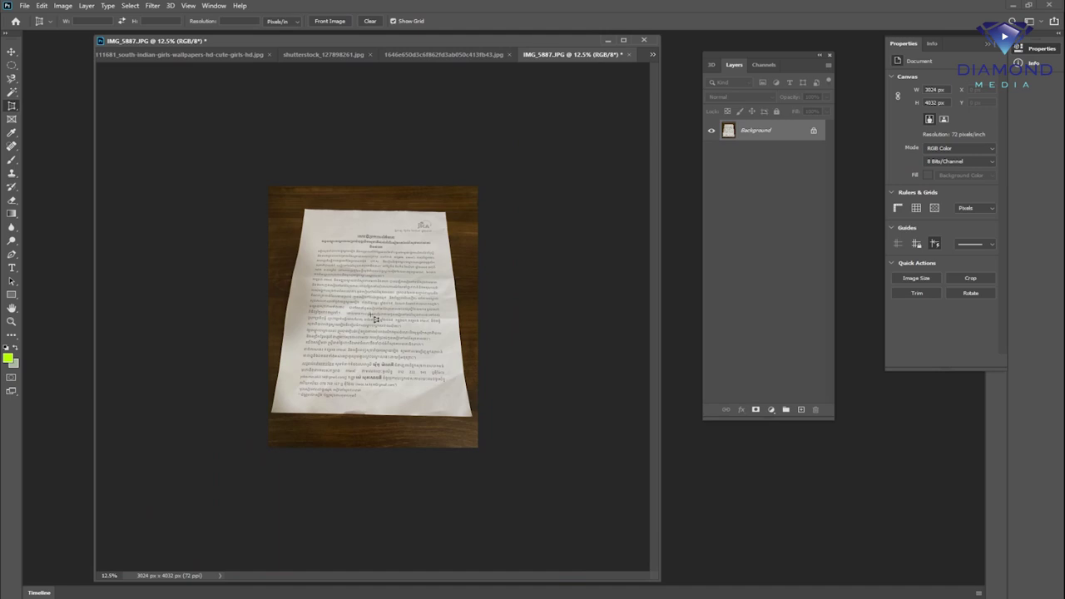
pyautogui.hotkey('ctrl', '+')
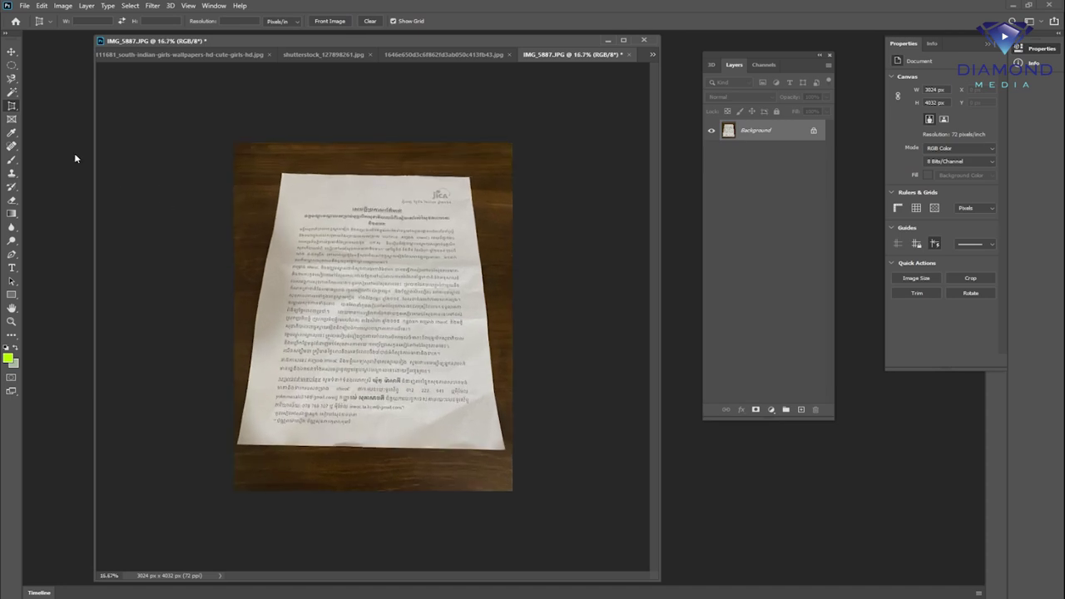
pyautogui.rightClick(16, 103)
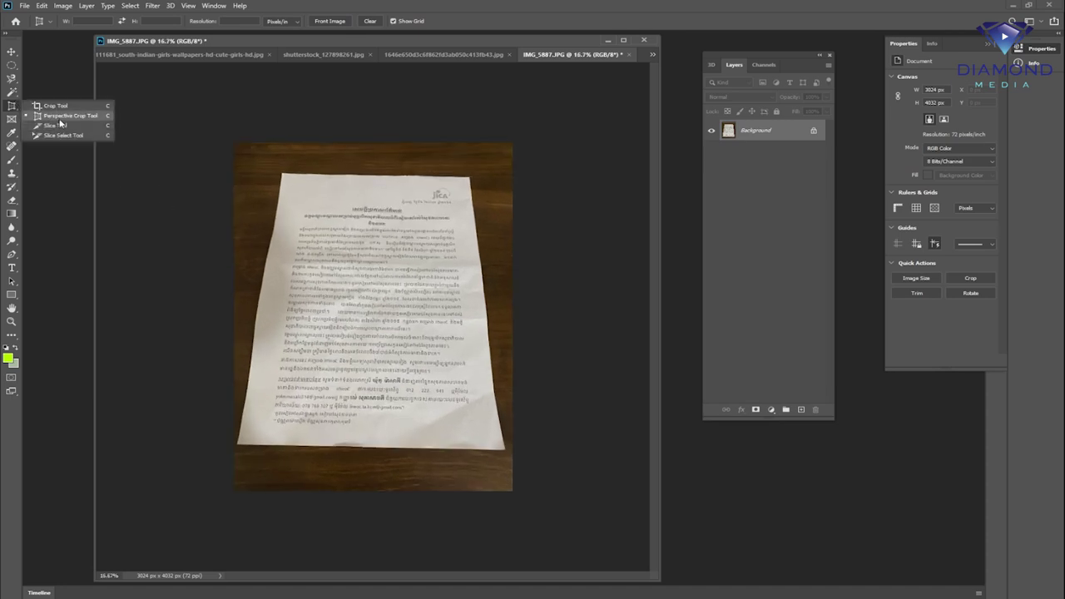
pyautogui.click(61, 117)
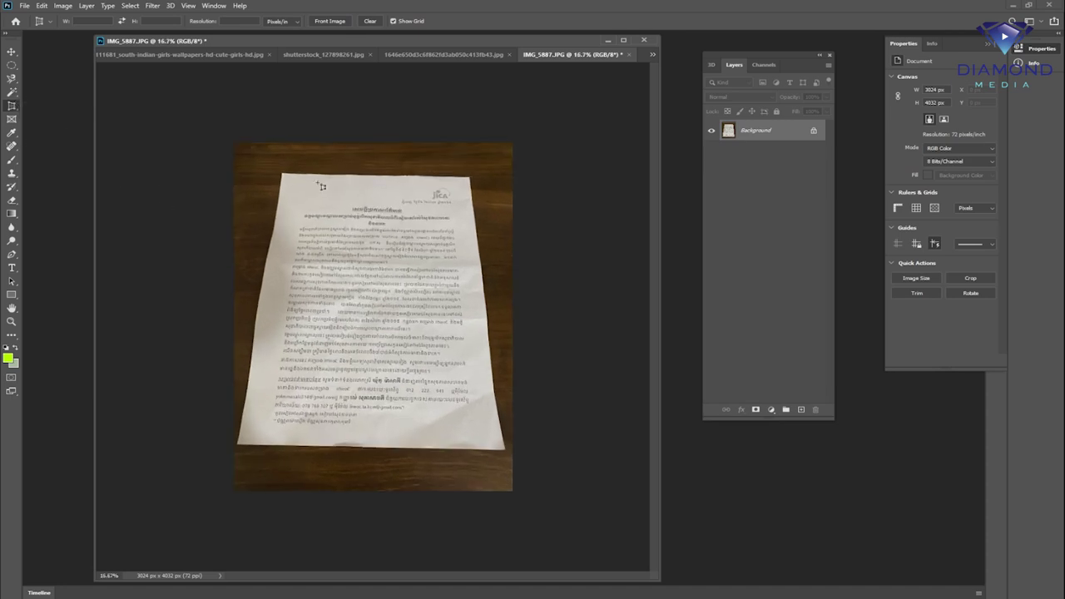
# Perspective-crop IMG_5887.JPG to the page's four corners, producing an upright 3097 x 4357 px image
pyautogui.moveTo(283, 175); pyautogui.dragTo(503, 450)
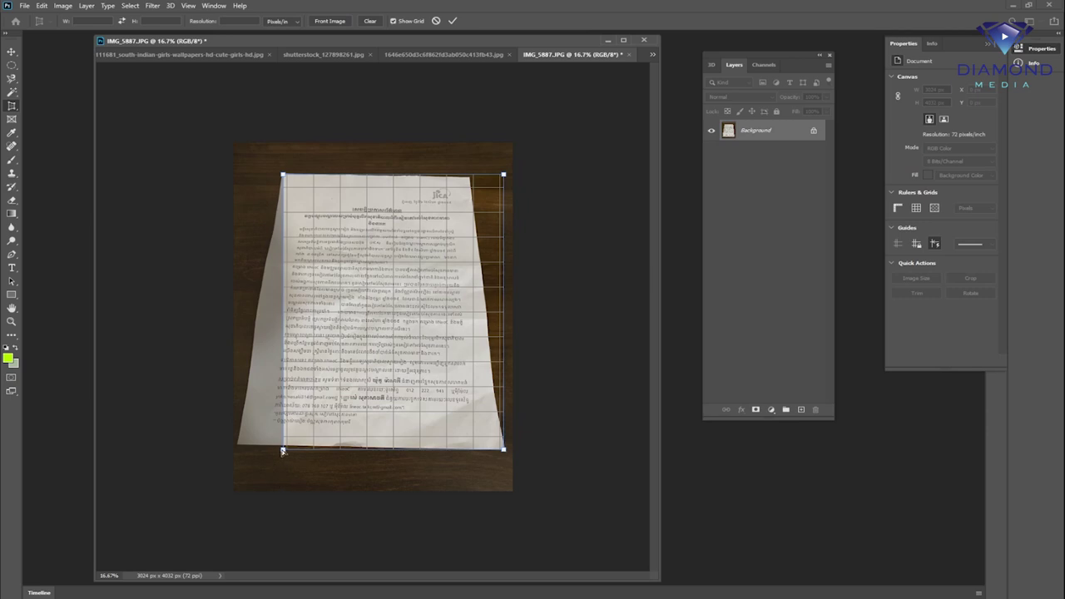
pyautogui.moveTo(283, 451); pyautogui.dragTo(238, 447)
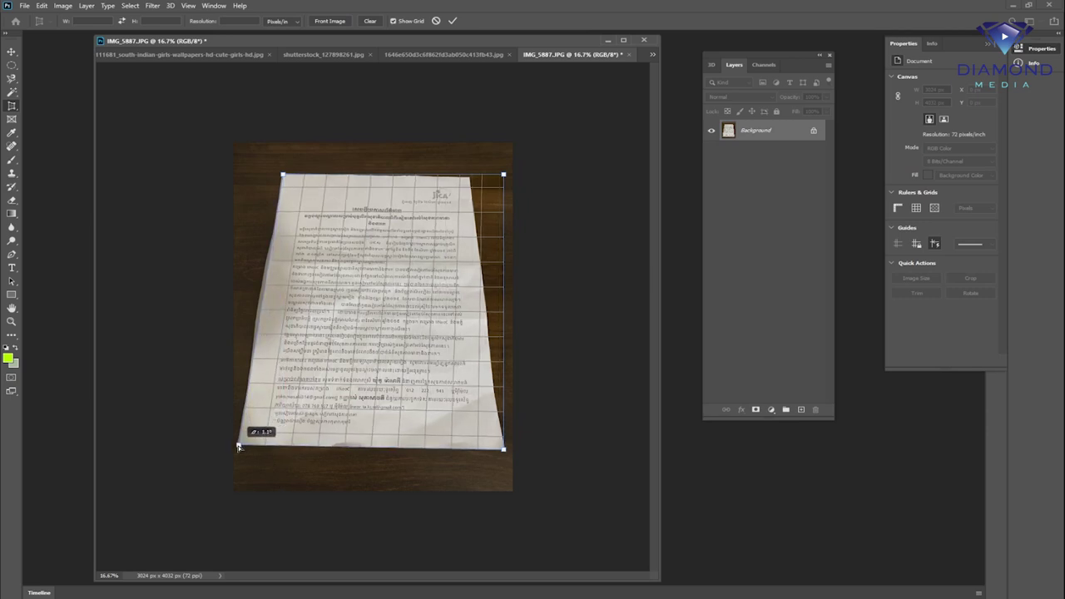
pyautogui.moveTo(504, 176); pyautogui.dragTo(470, 178)
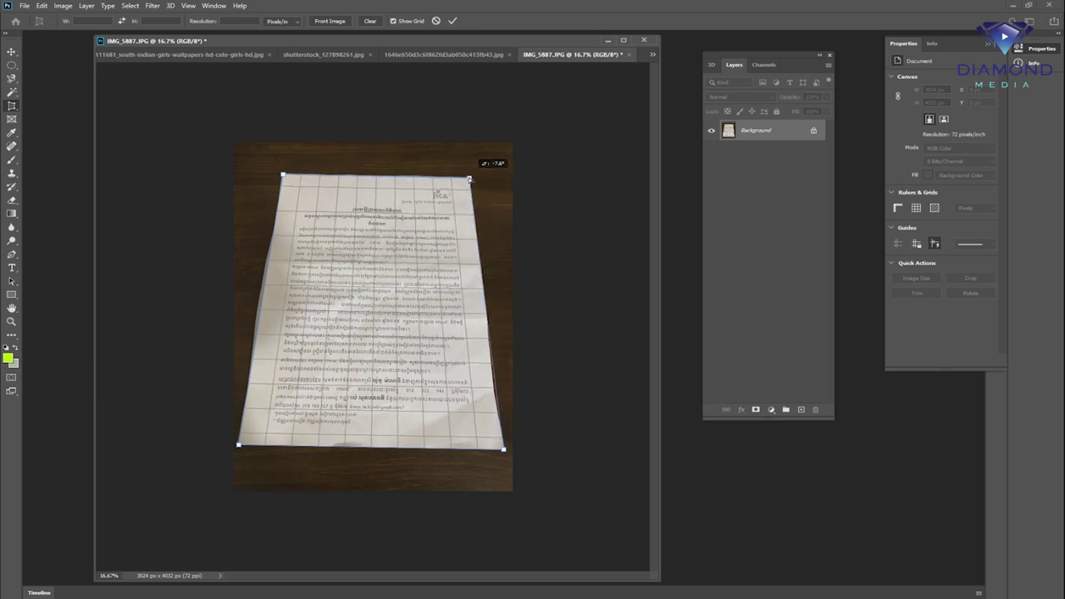
pyautogui.moveTo(503, 450); pyautogui.dragTo(500, 445)
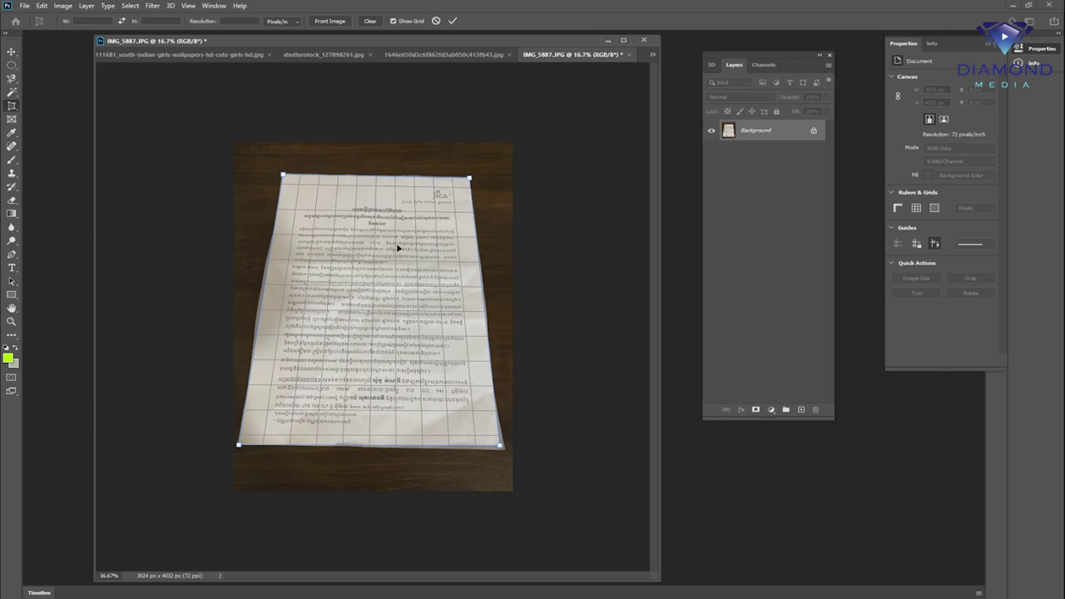
pyautogui.click(453, 22)
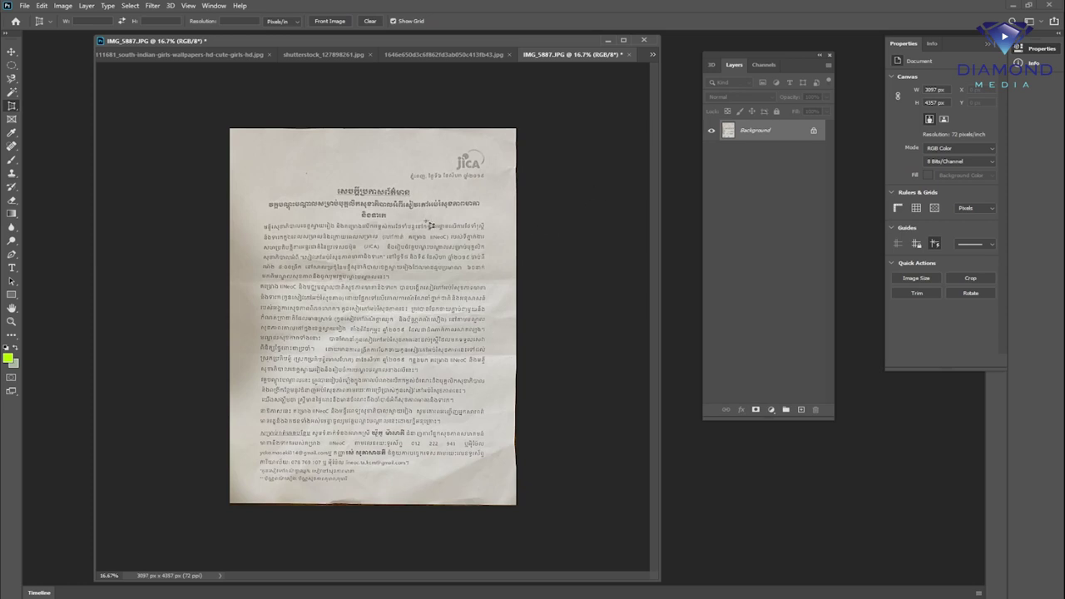
pyautogui.rightClick(12, 107)
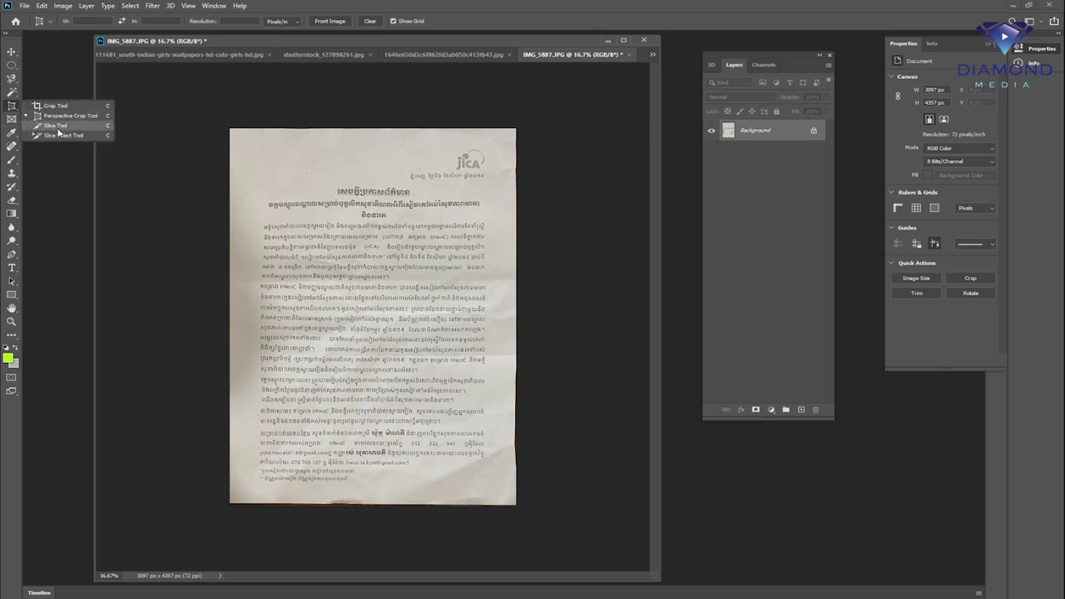
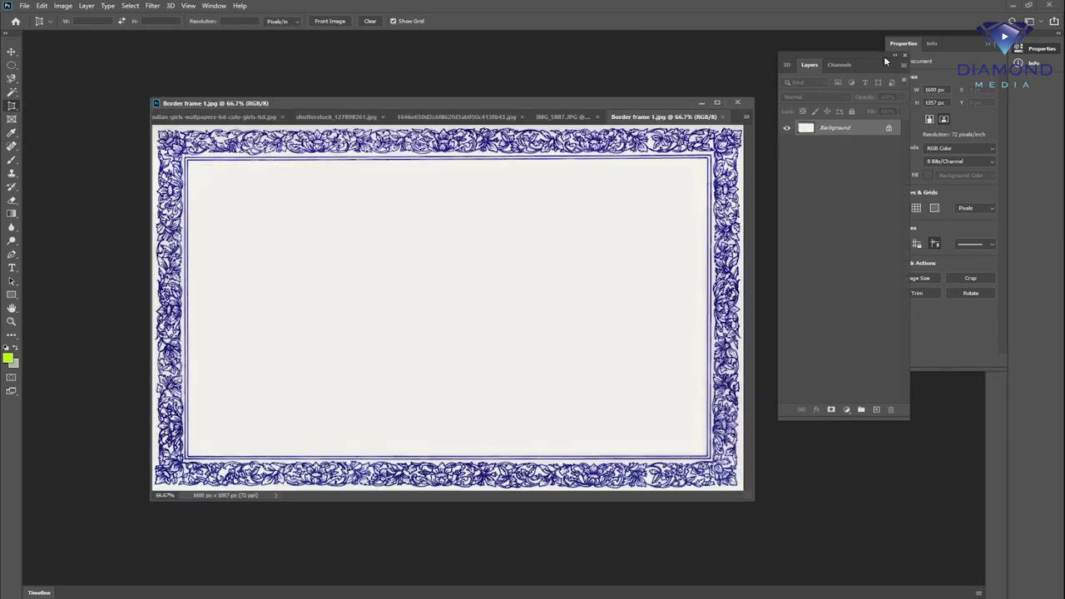
# Draw one slice with the Slice Tool covering the whole Border frame 1.jpg image
pyautogui.moveTo(884, 56); pyautogui.dragTo(912, 61)
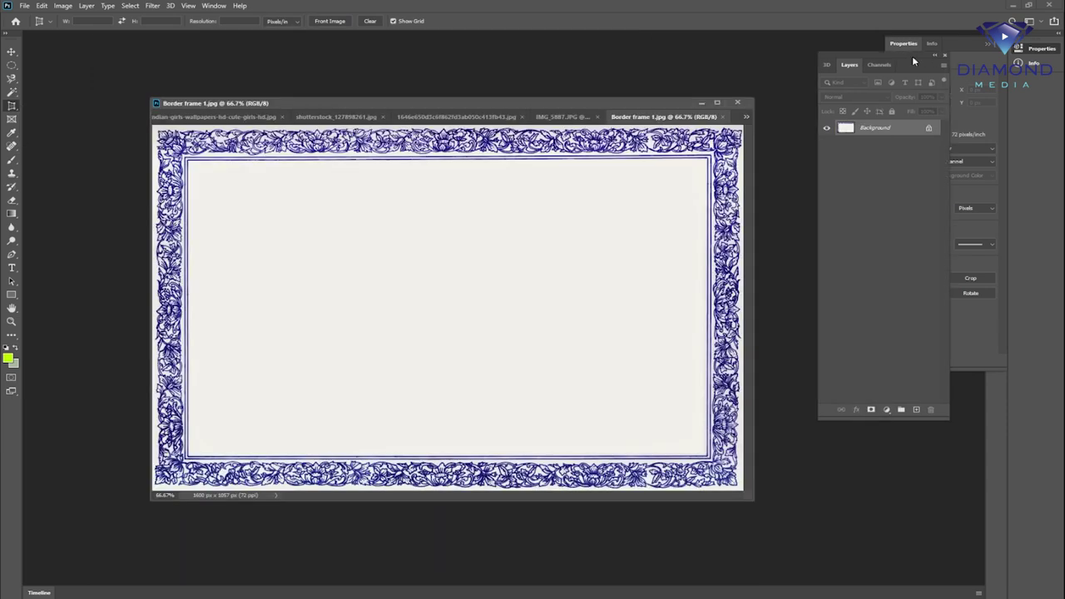
pyautogui.keyDown('alt'); pyautogui.click(481, 305); pyautogui.keyUp('alt')
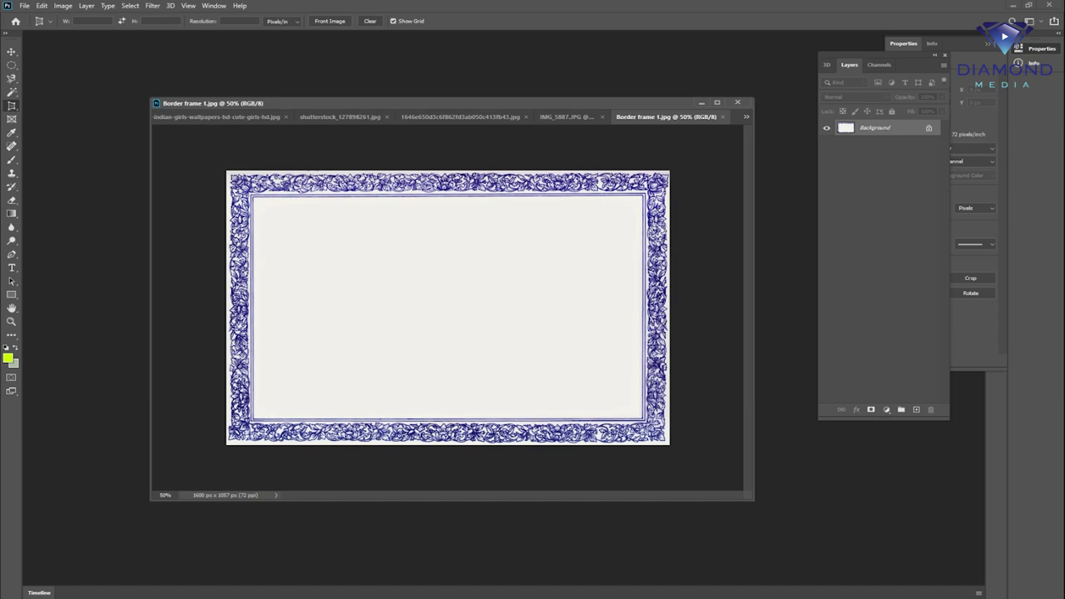
pyautogui.rightClick(18, 108)
pyautogui.click(52, 124)
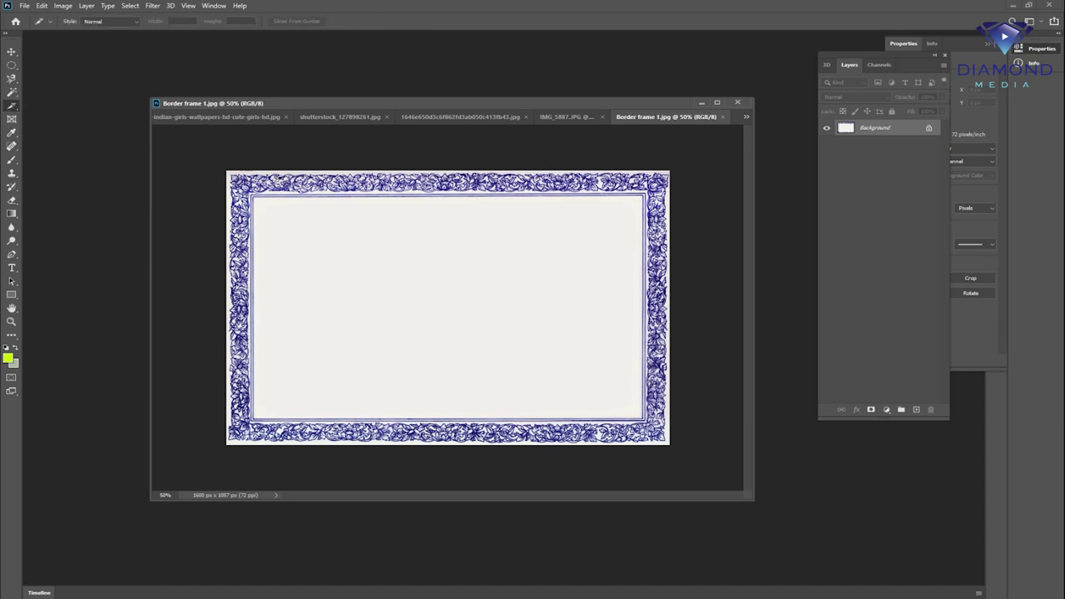
pyautogui.moveTo(233, 165); pyautogui.dragTo(667, 422)
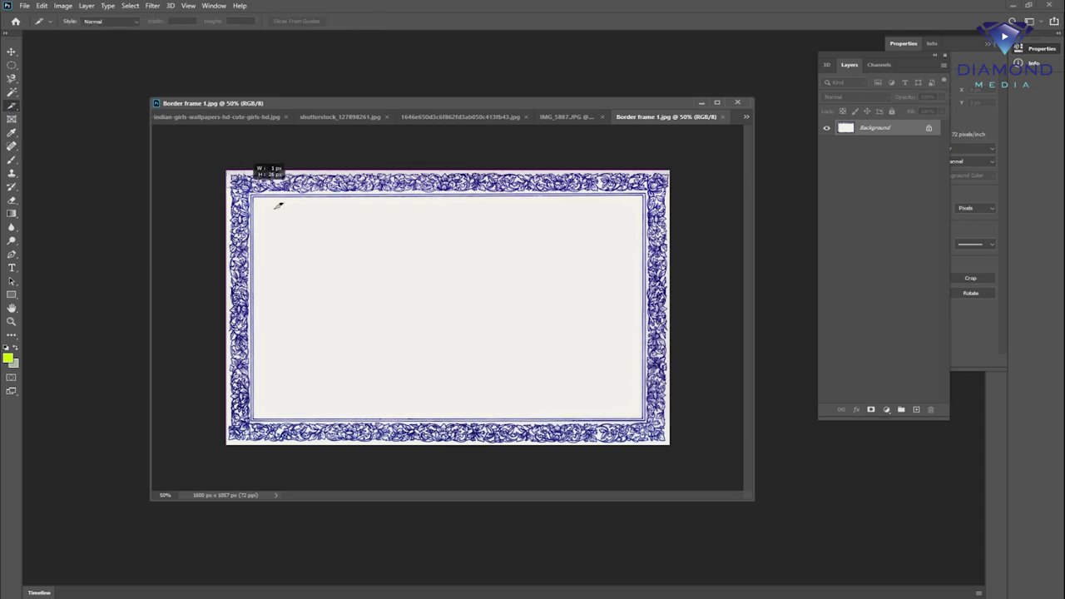
pyautogui.moveTo(668, 421); pyautogui.dragTo(674, 441)
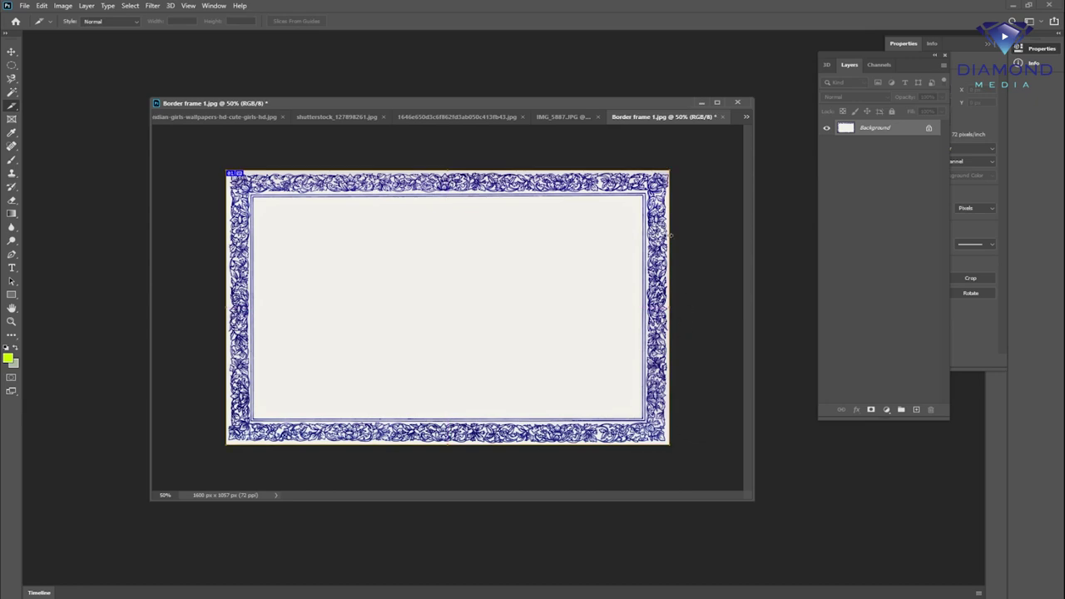
pyautogui.keyDown('ctrl'); pyautogui.click(233, 298); pyautogui.keyUp('ctrl')
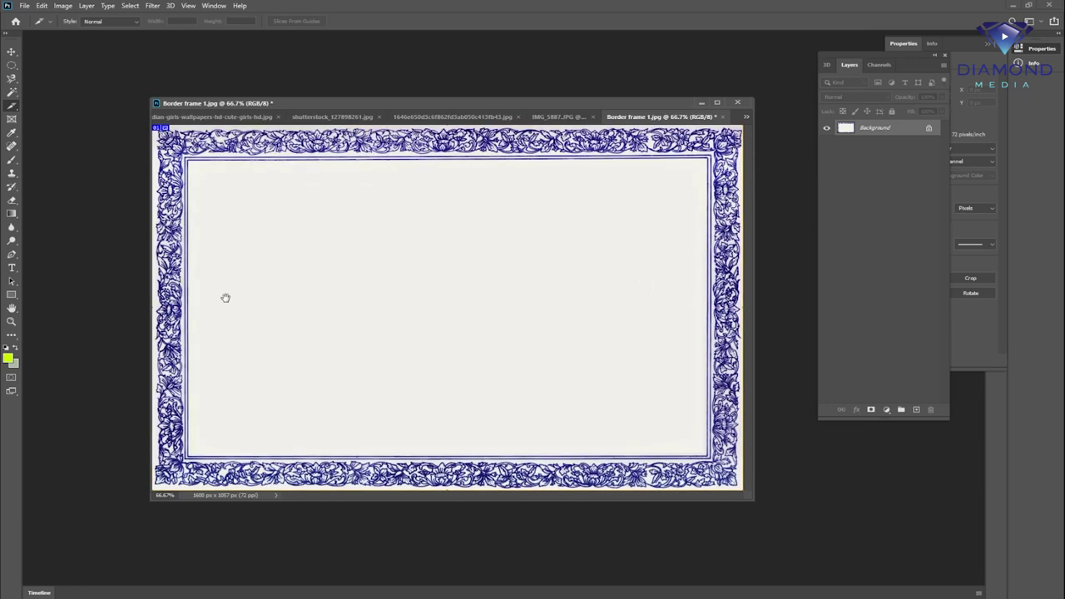
pyautogui.hotkey('ctrl', '-')
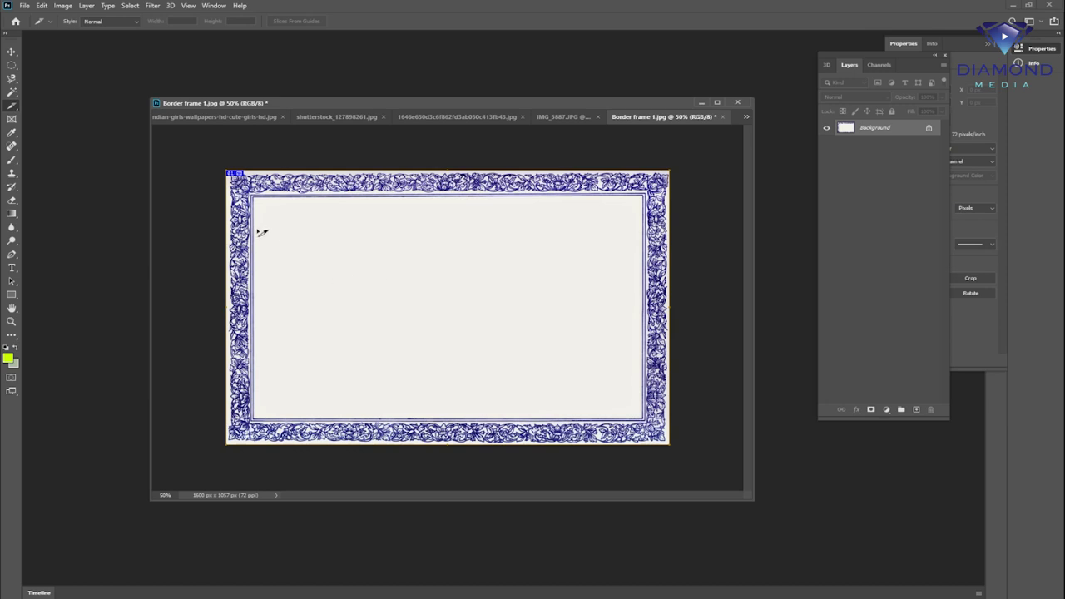
# Turn on the rulers and drag a horizontal and a vertical guide onto the frame
pyautogui.click(188, 6)
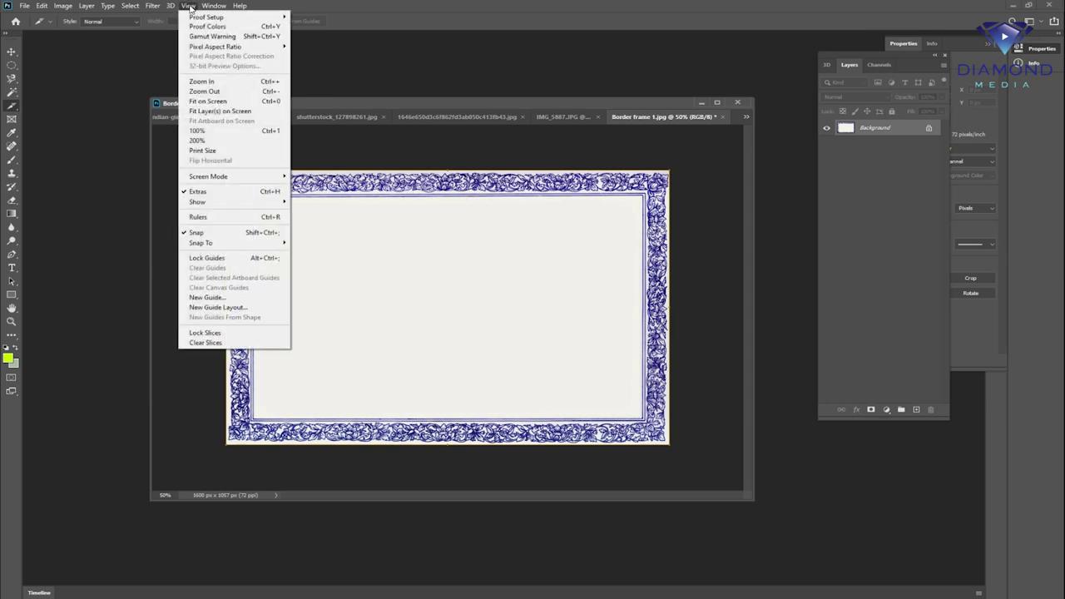
pyautogui.click(221, 217)
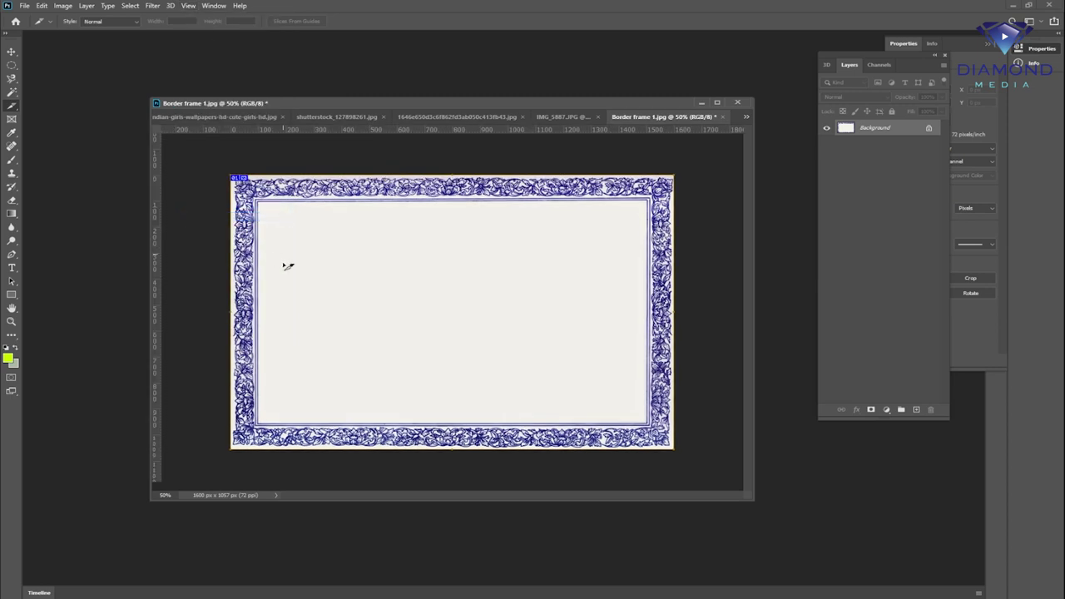
pyautogui.moveTo(456, 129); pyautogui.dragTo(488, 311)
pyautogui.moveTo(159, 283); pyautogui.dragTo(451, 283)
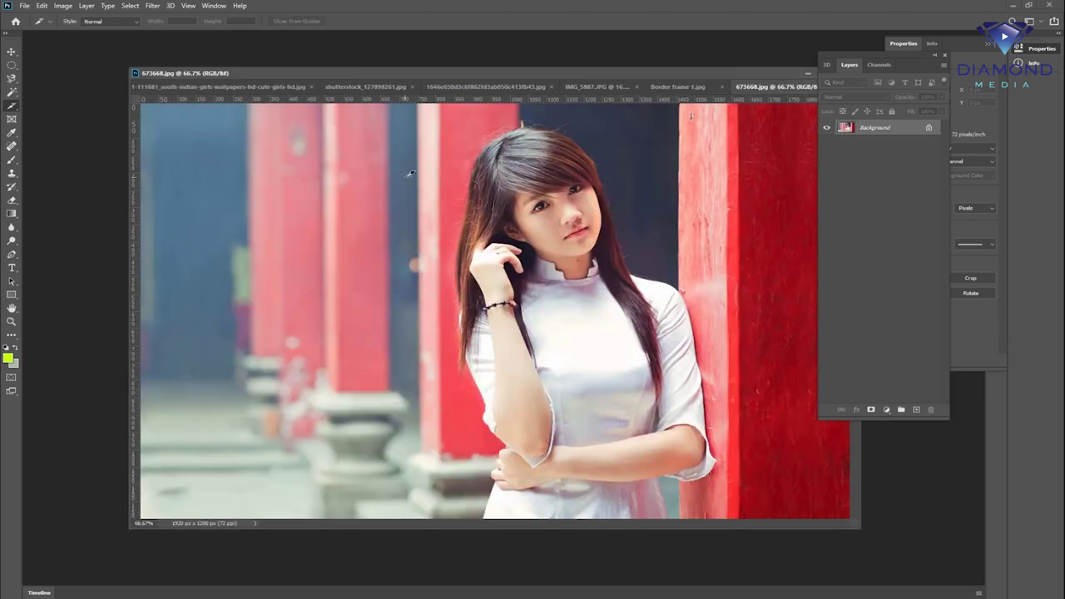
# Slice the whole 673668.jpg photo and add crossing vertical and horizontal guides near its centre
pyautogui.hotkey('ctrl', '-')
pyautogui.hotkey('ctrl', '-')
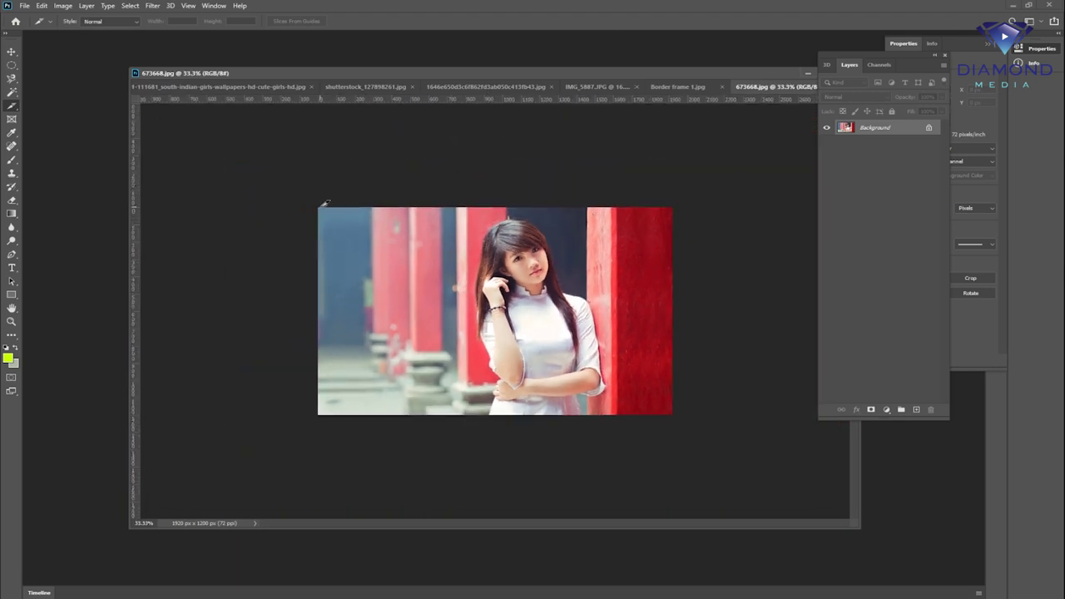
pyautogui.moveTo(324, 203); pyautogui.dragTo(678, 409)
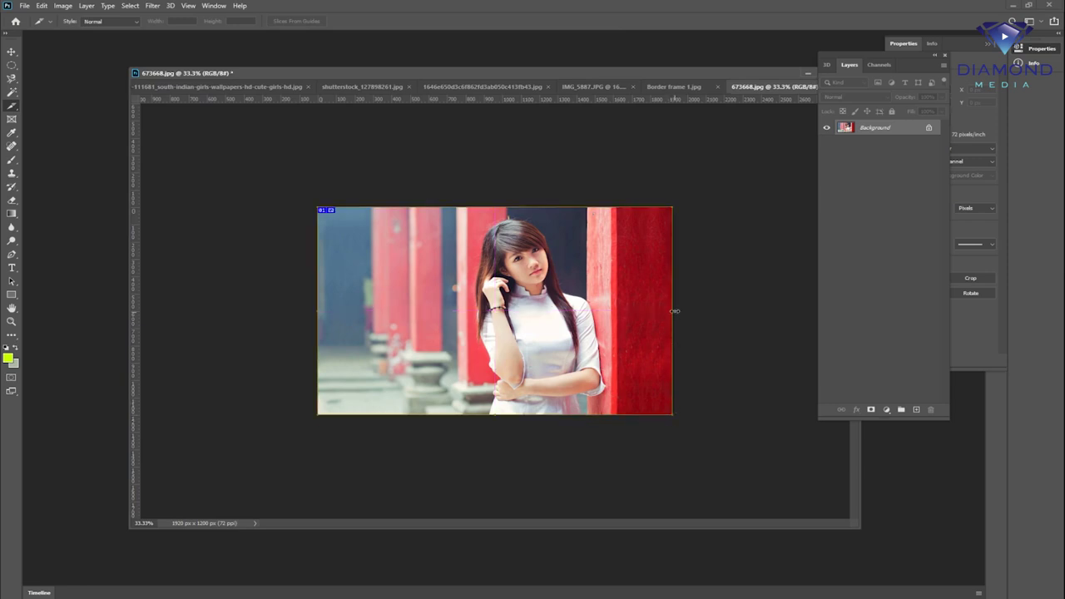
pyautogui.moveTo(137, 254); pyautogui.dragTo(495, 275)
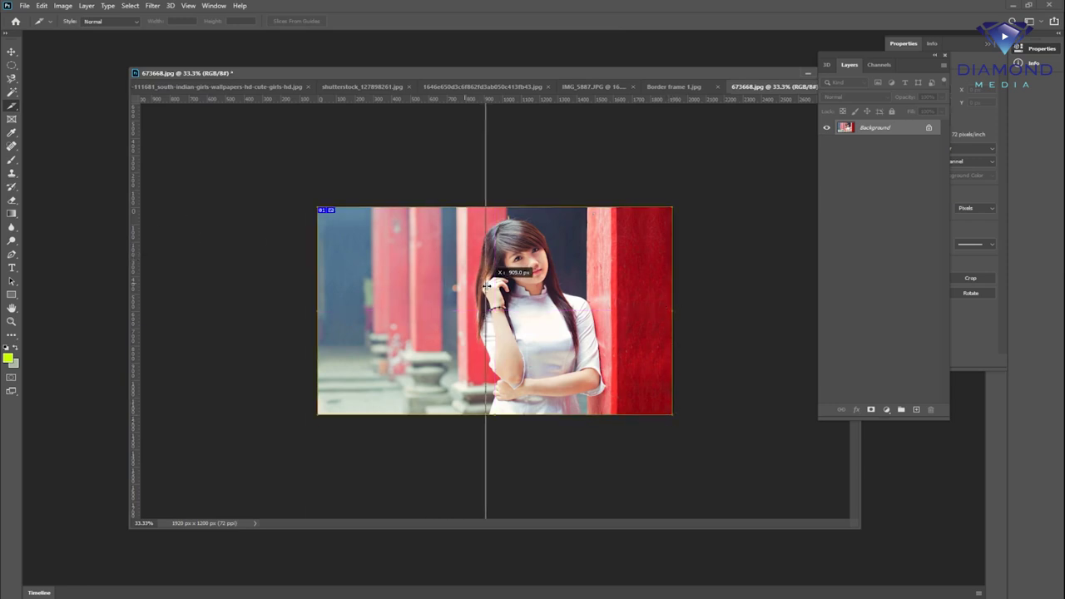
pyautogui.moveTo(517, 102); pyautogui.dragTo(509, 310)
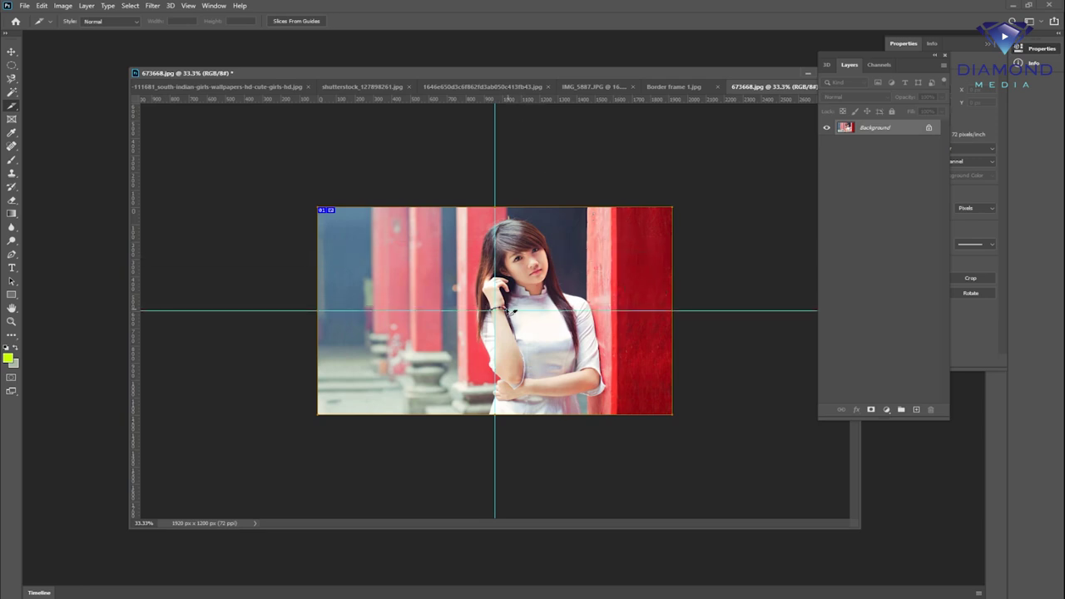
# Move the slice around with the Slice Select Tool, then fit it back onto the image
pyautogui.rightClick(13, 106)
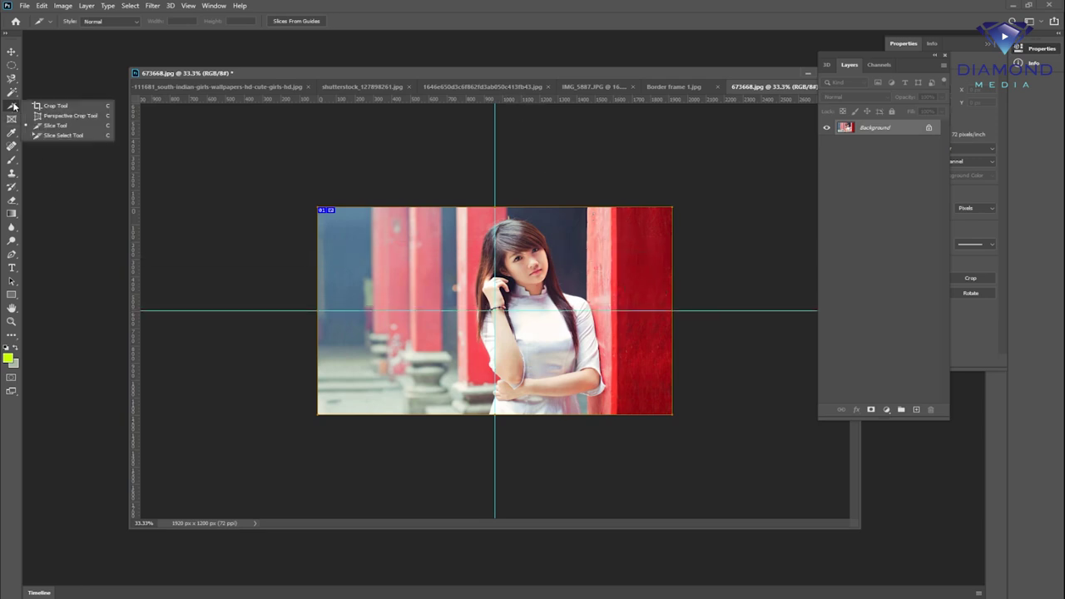
pyautogui.click(55, 134)
pyautogui.moveTo(673, 213); pyautogui.dragTo(592, 242)
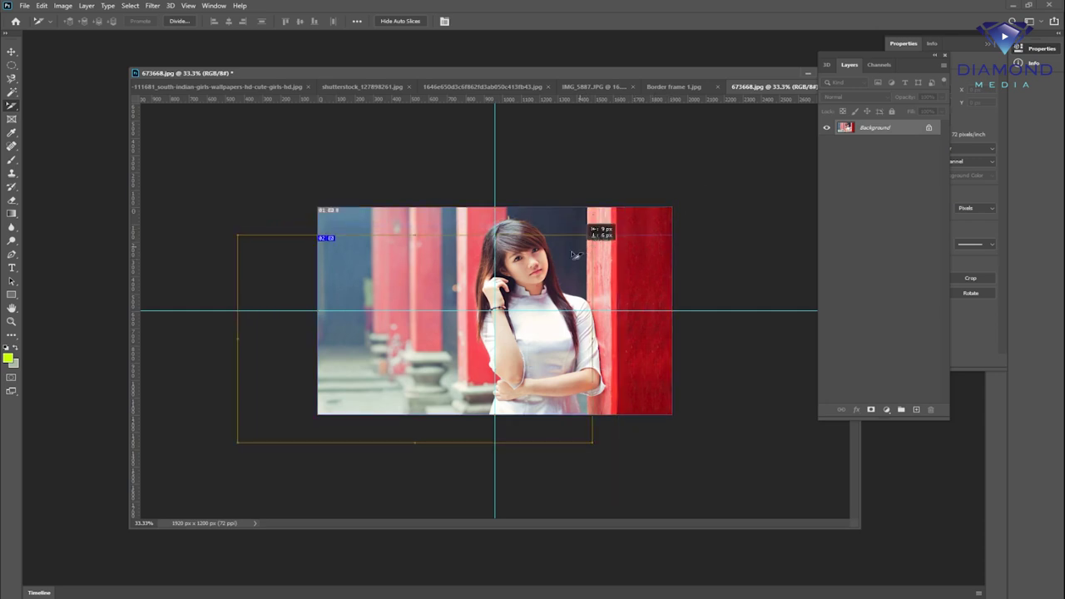
pyautogui.moveTo(592, 241)
pyautogui.mouseDown()
pyautogui.moveTo(630, 243)
pyautogui.moveTo(606, 252)
pyautogui.moveTo(622, 232)
pyautogui.mouseUp()
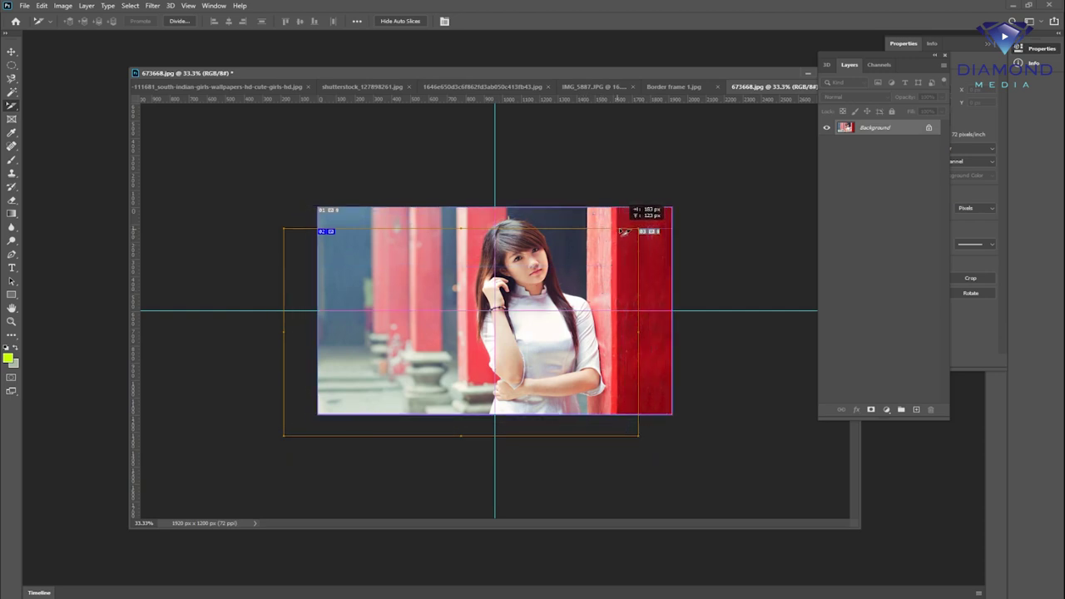
pyautogui.moveTo(622, 232); pyautogui.dragTo(623, 232)
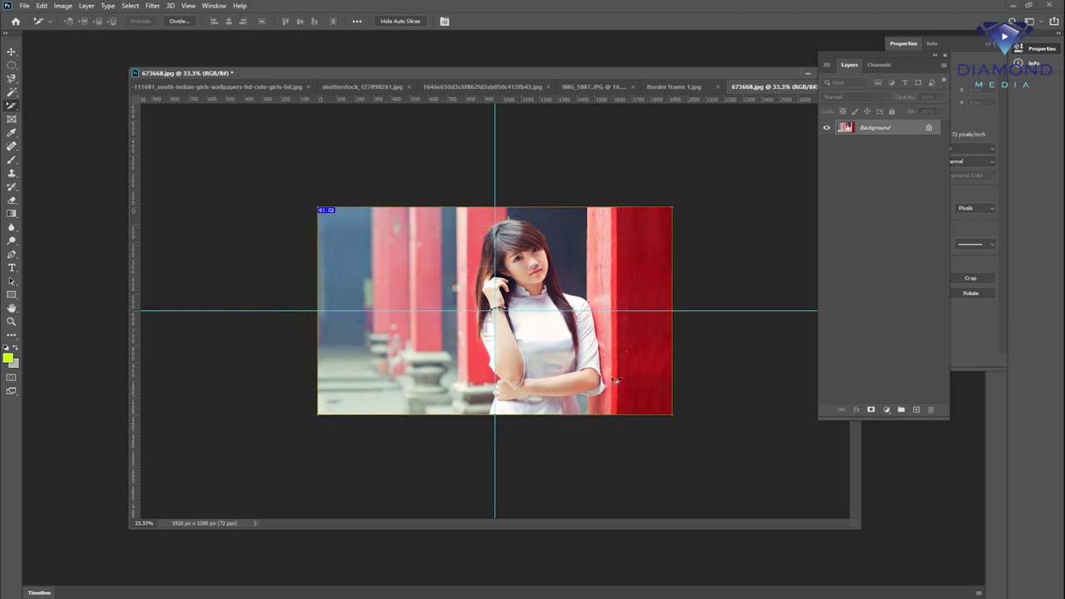
pyautogui.rightClick(17, 110)
# Draw extra slices over the lower right, the woman's shoulder and the right red pillar
pyautogui.click(50, 126)
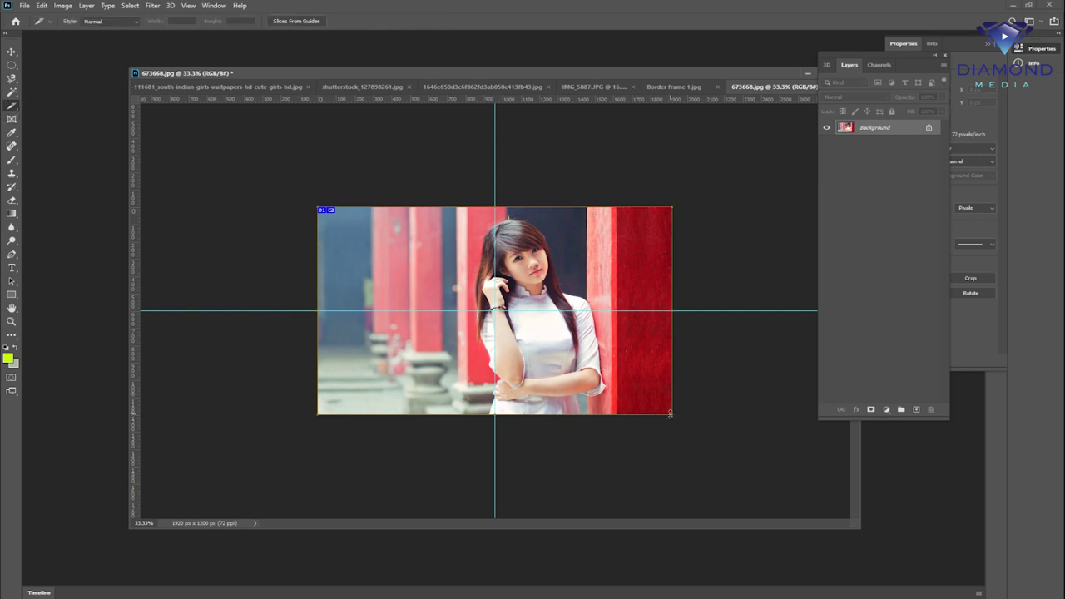
pyautogui.moveTo(672, 415); pyautogui.dragTo(555, 338)
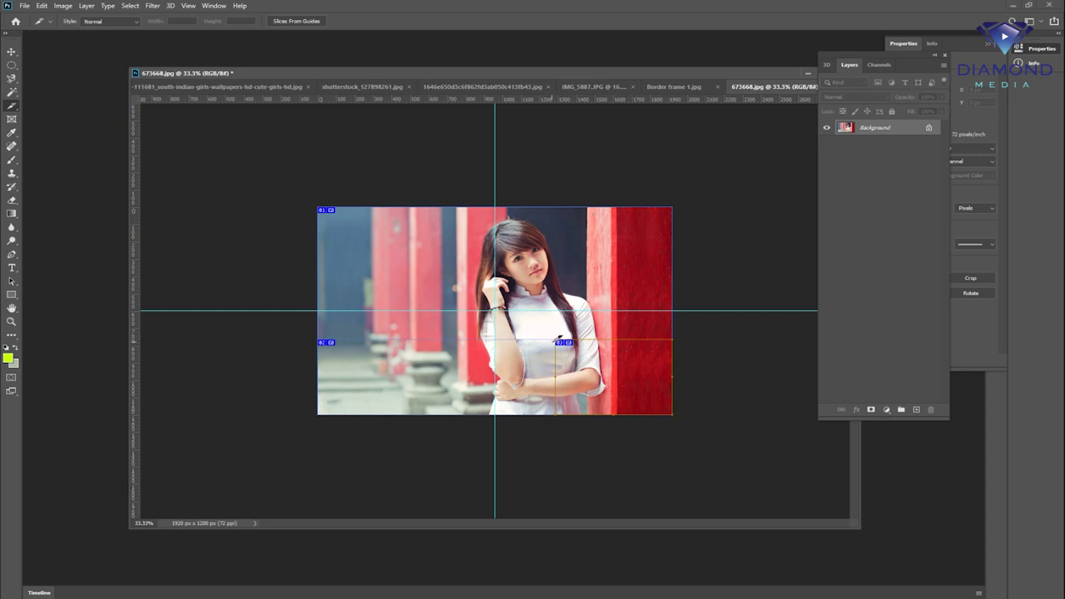
pyautogui.moveTo(562, 333); pyautogui.dragTo(508, 317)
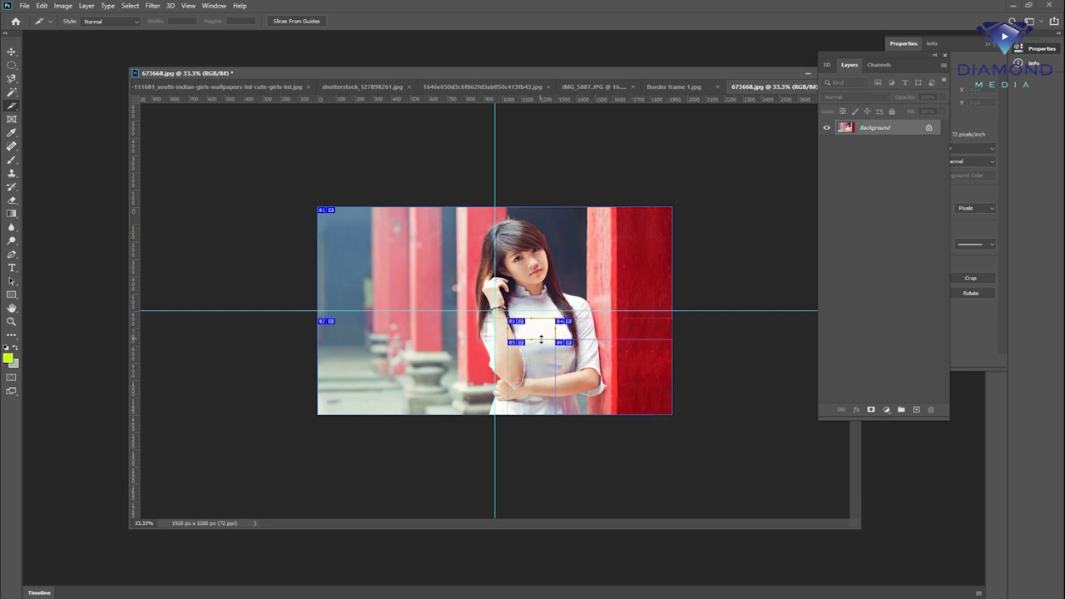
pyautogui.moveTo(629, 341); pyautogui.dragTo(673, 408)
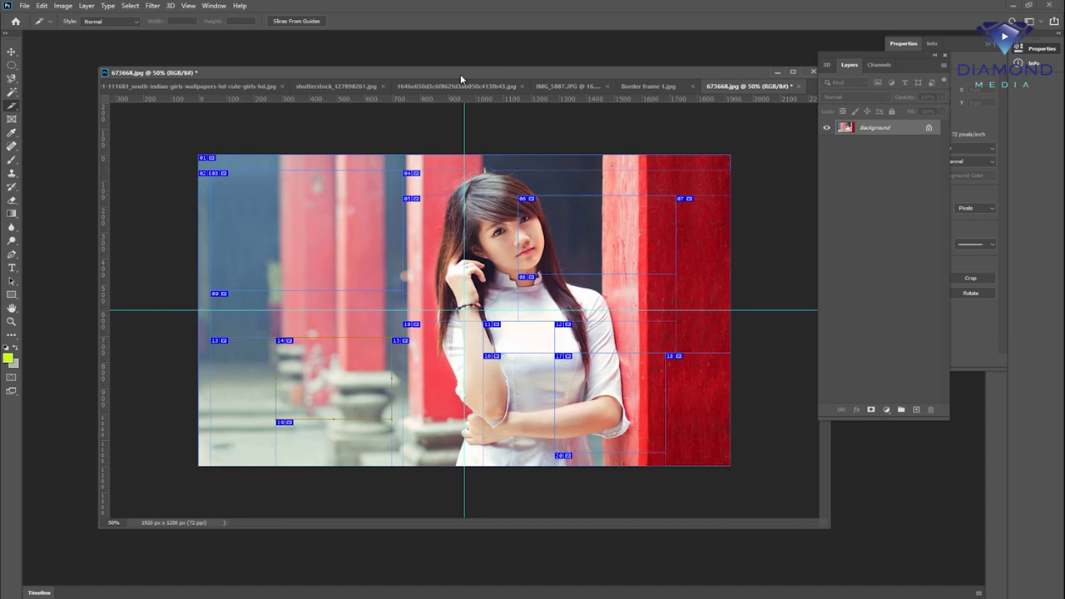
pyautogui.click(14, 122)
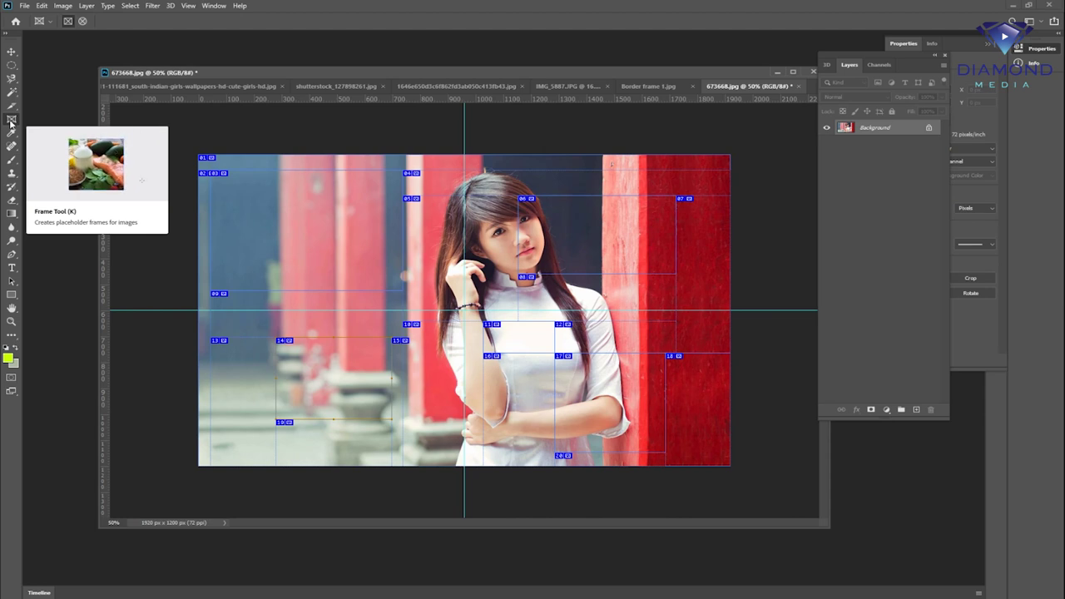
# Cycle through the open document tabs and float the cut-out woman PNG window
pyautogui.click(11, 121)
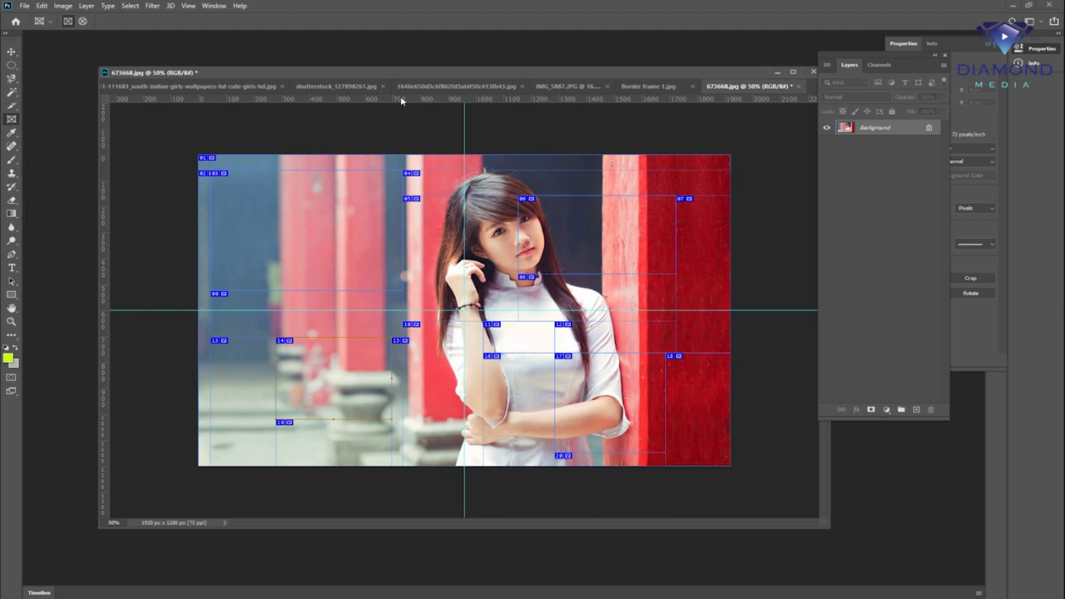
pyautogui.click(213, 87)
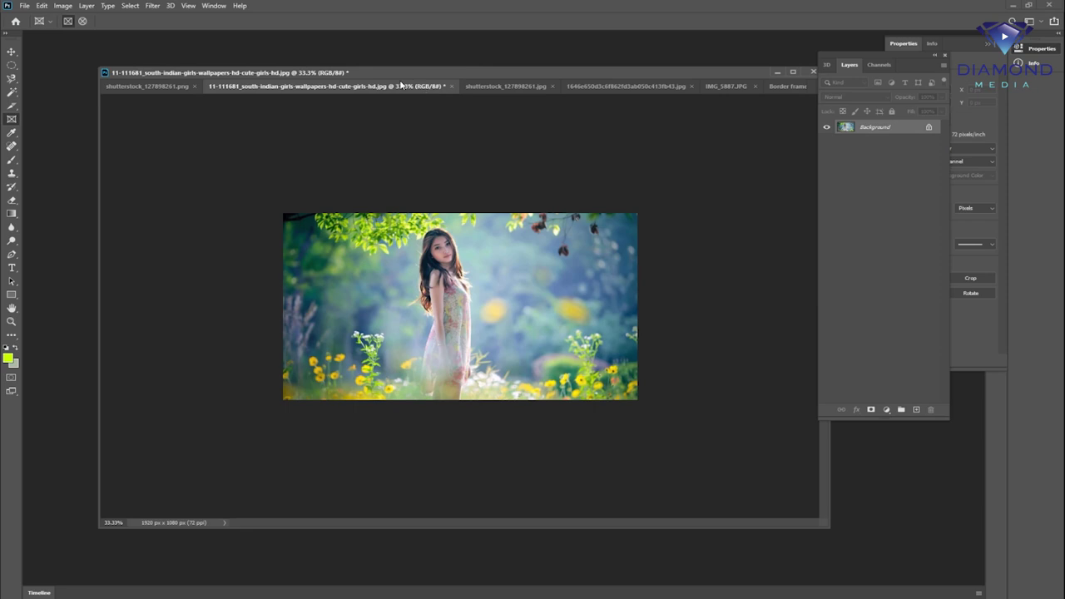
pyautogui.click(495, 86)
pyautogui.click(611, 87)
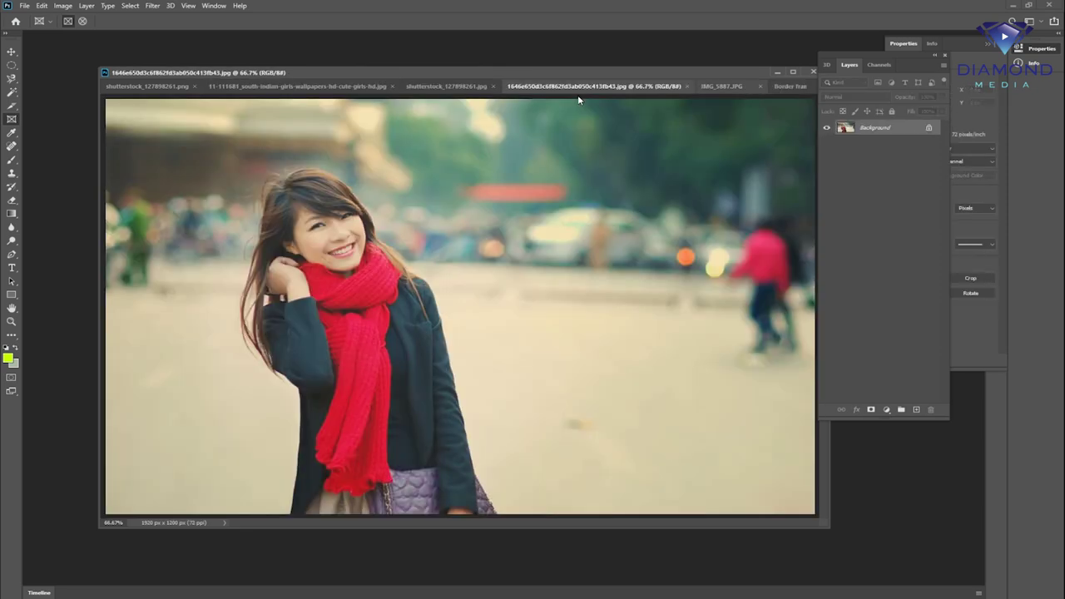
pyautogui.click(144, 87)
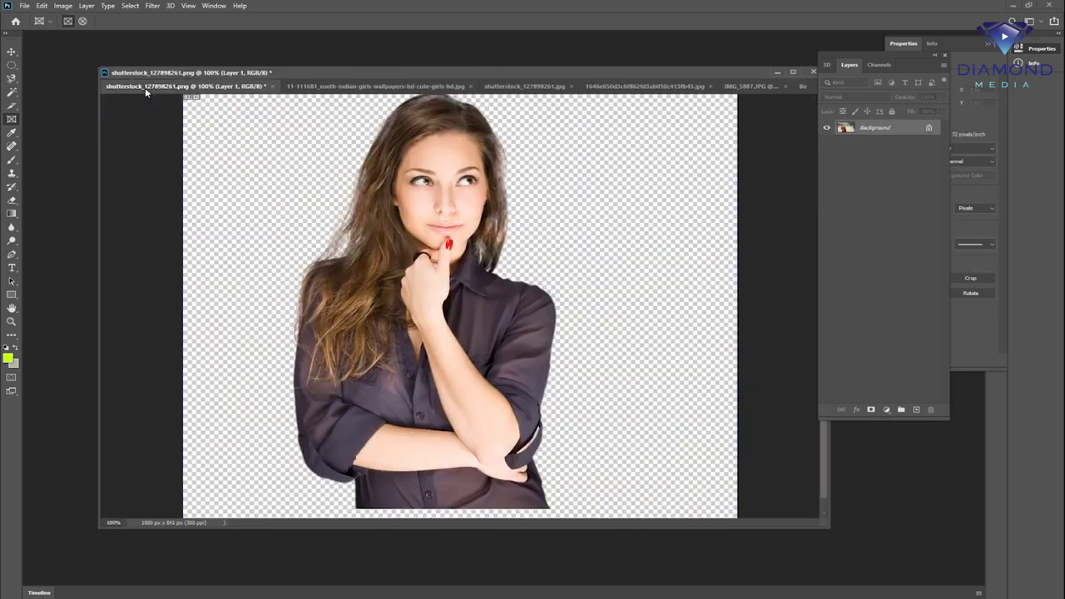
pyautogui.moveTo(785, 75)
pyautogui.mouseDown()
pyautogui.moveTo(786, 113)
pyautogui.moveTo(672, 149)
pyautogui.mouseUp()
# Close the PNG and every remaining document, choosing not to save changes each time
pyautogui.click(700, 144)
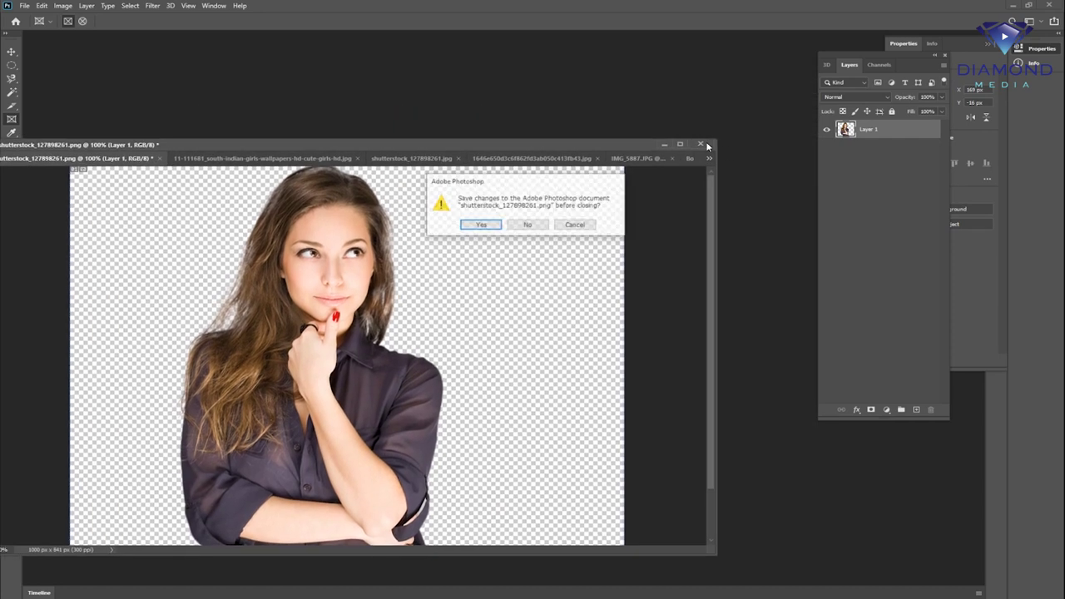
pyautogui.click(528, 225)
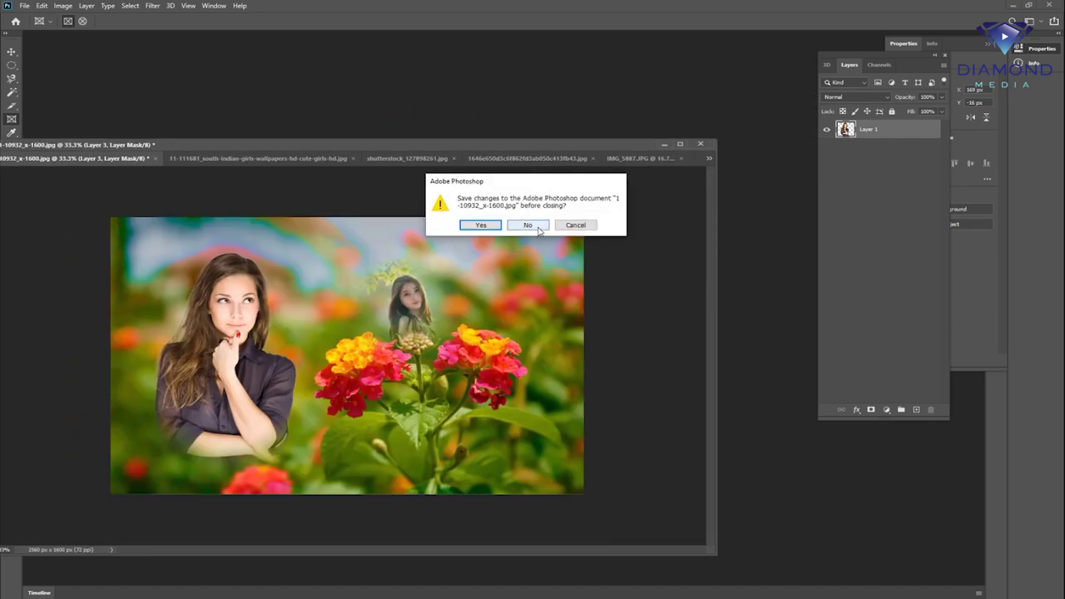
pyautogui.click(539, 225)
pyautogui.click(539, 225)
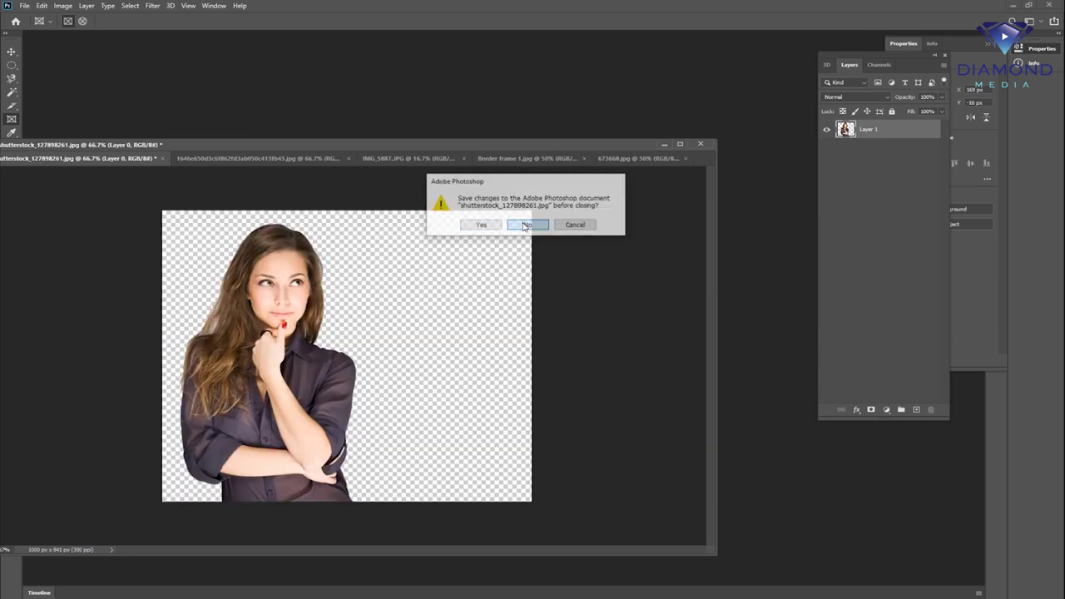
pyautogui.click(539, 225)
pyautogui.click(527, 226)
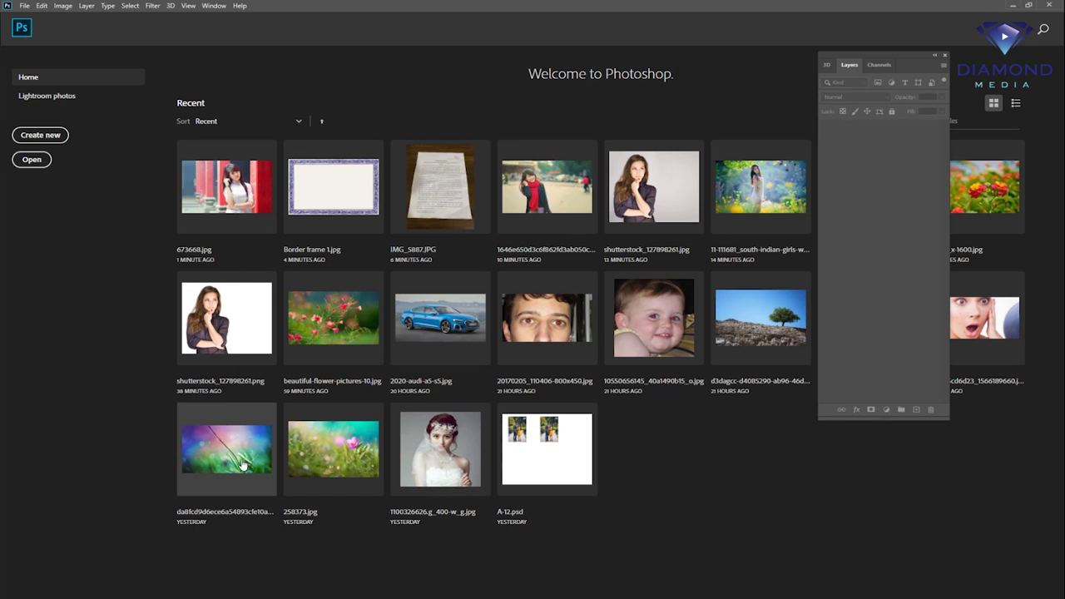
# Open beautiful-flower-pictures-10.jpg and 673668.jpg in separate floating windows
pyautogui.click(325, 450)
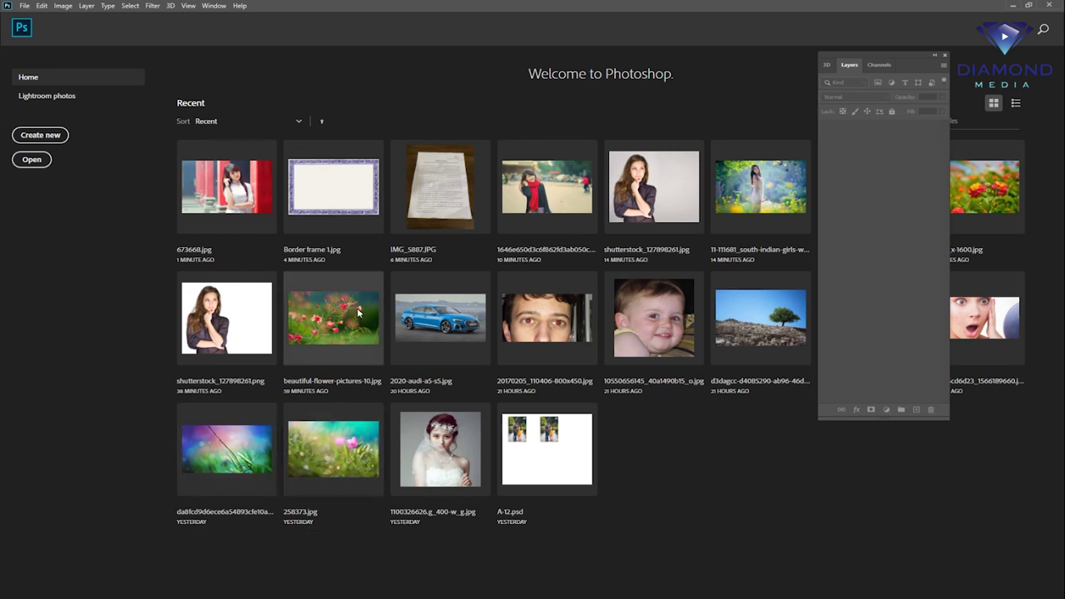
pyautogui.click(357, 312)
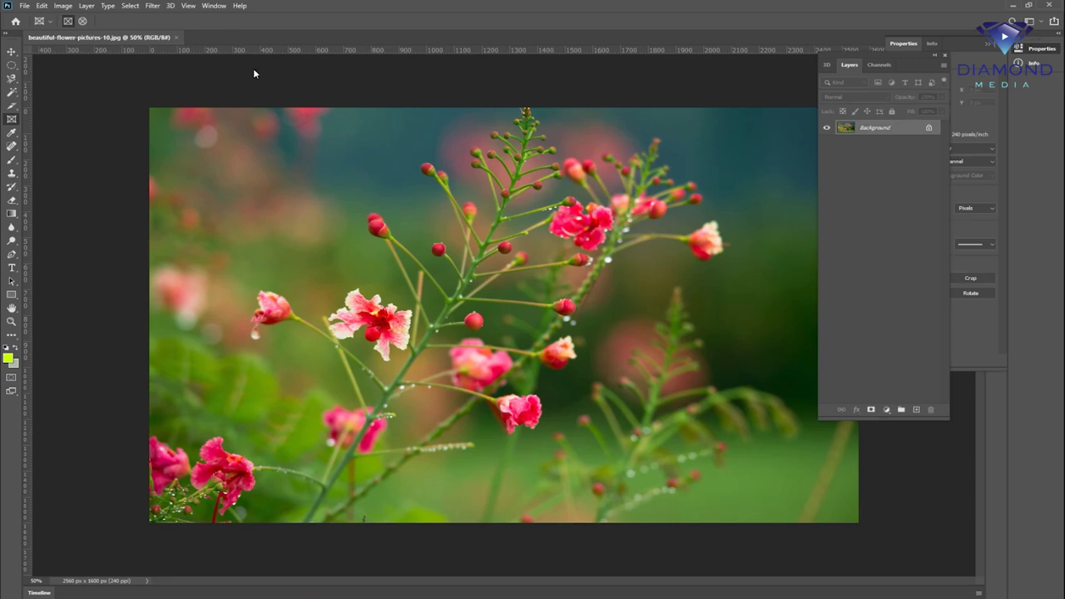
pyautogui.moveTo(243, 51); pyautogui.dragTo(327, 86)
pyautogui.hotkey('ctrl', 'o')
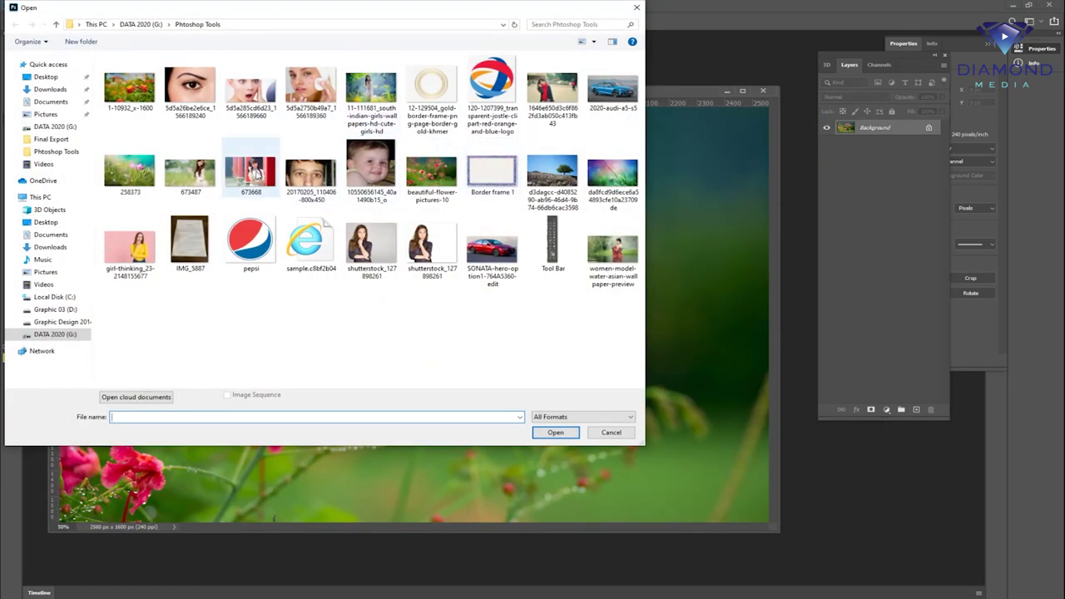
pyautogui.doubleClick(256, 174)
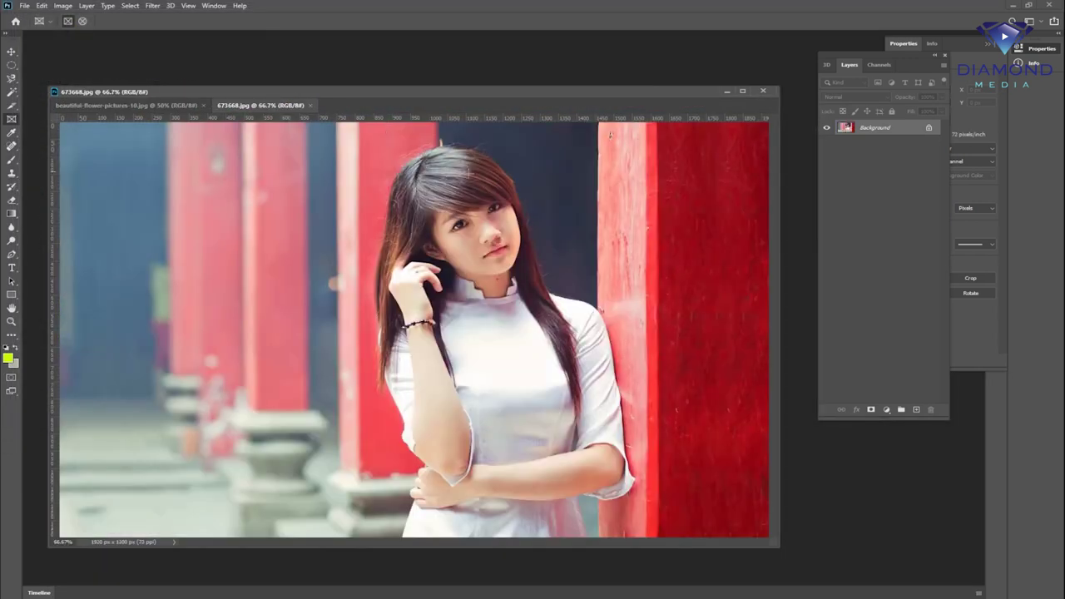
pyautogui.moveTo(419, 104); pyautogui.dragTo(528, 93)
# Drag the girl photo with the Move tool onto the flower image as Layer 1
pyautogui.click(12, 51)
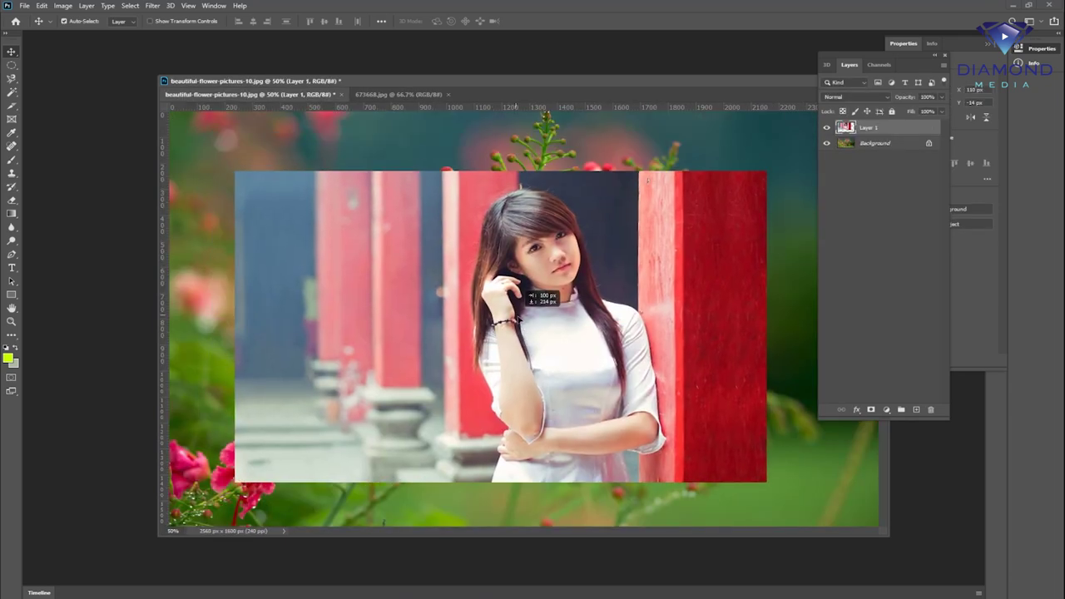
pyautogui.moveTo(242, 96)
pyautogui.mouseDown()
pyautogui.moveTo(536, 298)
pyautogui.moveTo(531, 311)
pyautogui.mouseUp()
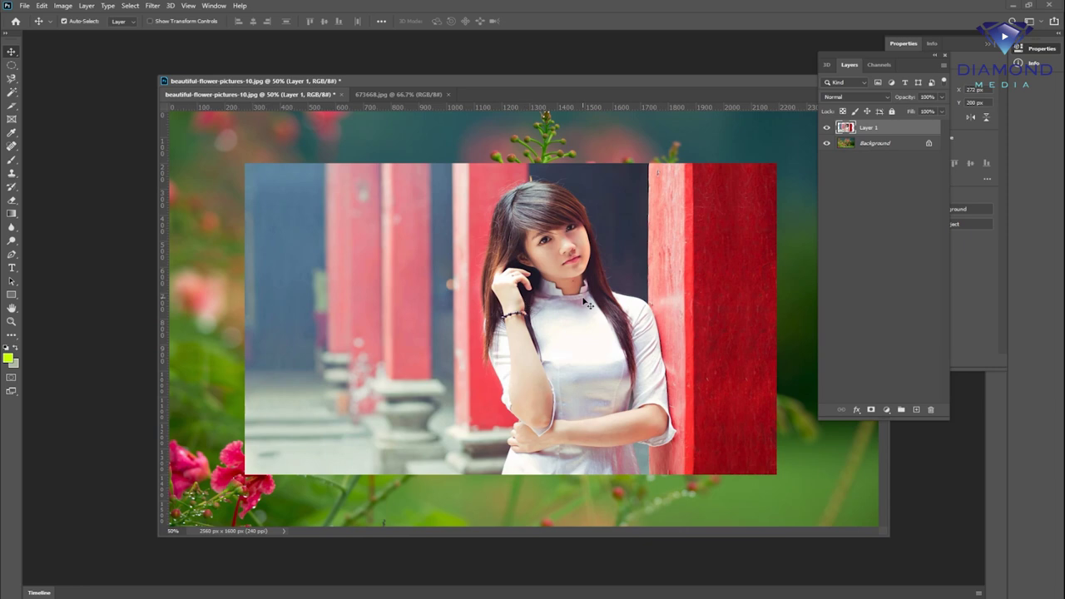
pyautogui.click(12, 120)
# Clip the girl photo in a rectangular frame, reposition her inside, then delete the frame
pyautogui.moveTo(432, 164); pyautogui.dragTo(687, 388)
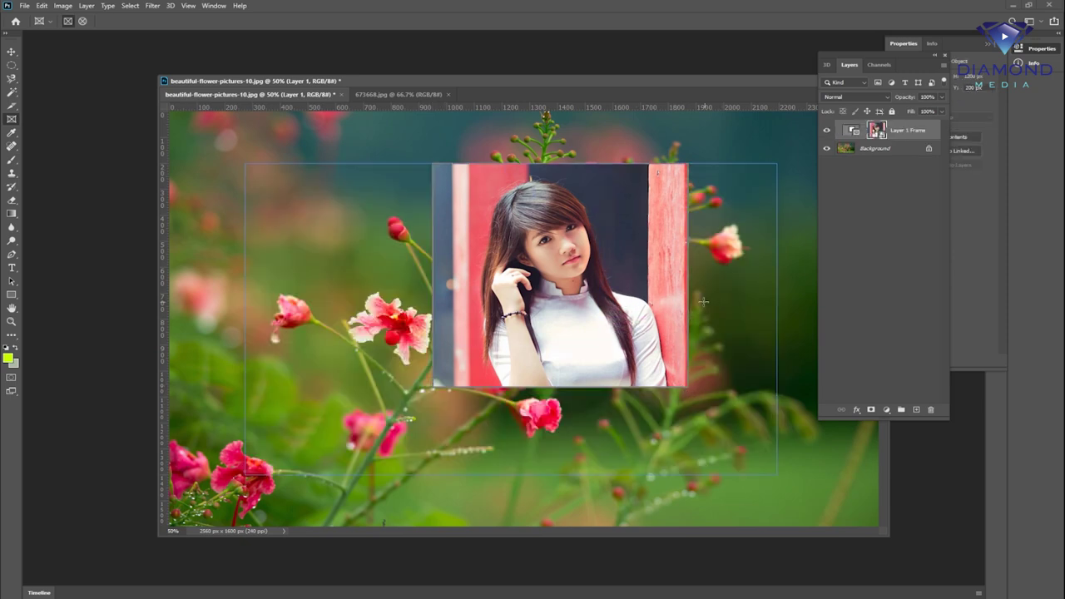
pyautogui.moveTo(537, 277)
pyautogui.mouseDown()
pyautogui.moveTo(532, 236)
pyautogui.moveTo(490, 391)
pyautogui.moveTo(487, 265)
pyautogui.moveTo(634, 269)
pyautogui.moveTo(525, 237)
pyautogui.moveTo(587, 259)
pyautogui.moveTo(596, 284)
pyautogui.moveTo(580, 270)
pyautogui.moveTo(578, 247)
pyautogui.moveTo(525, 258)
pyautogui.moveTo(563, 265)
pyautogui.moveTo(549, 256)
pyautogui.moveTo(569, 292)
pyautogui.moveTo(580, 268)
pyautogui.moveTo(566, 267)
pyautogui.moveTo(582, 273)
pyautogui.mouseUp()
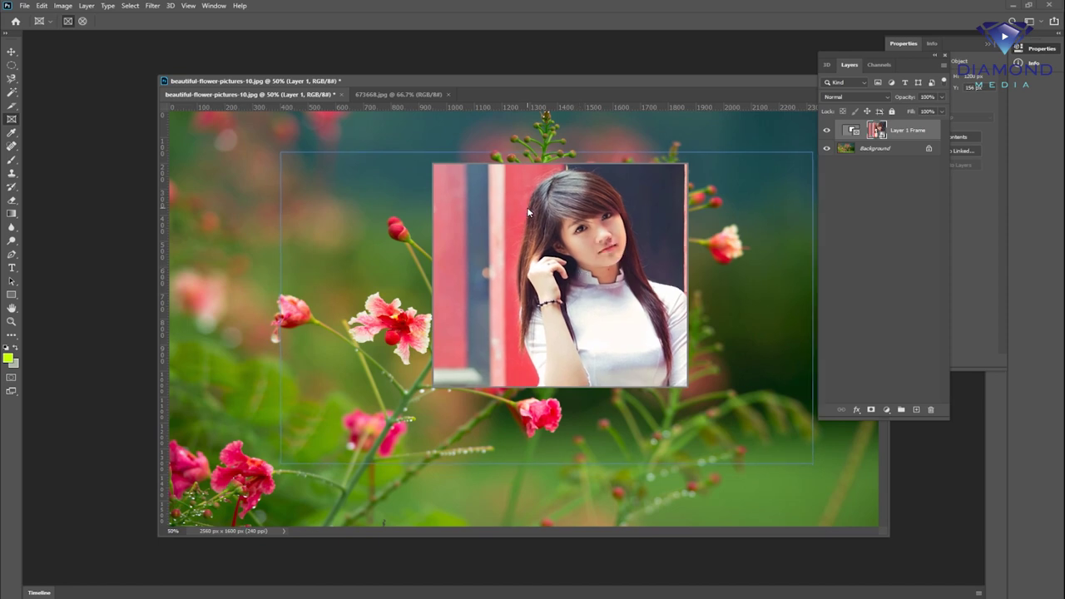
pyautogui.click(52, 21)
pyautogui.click(163, 42)
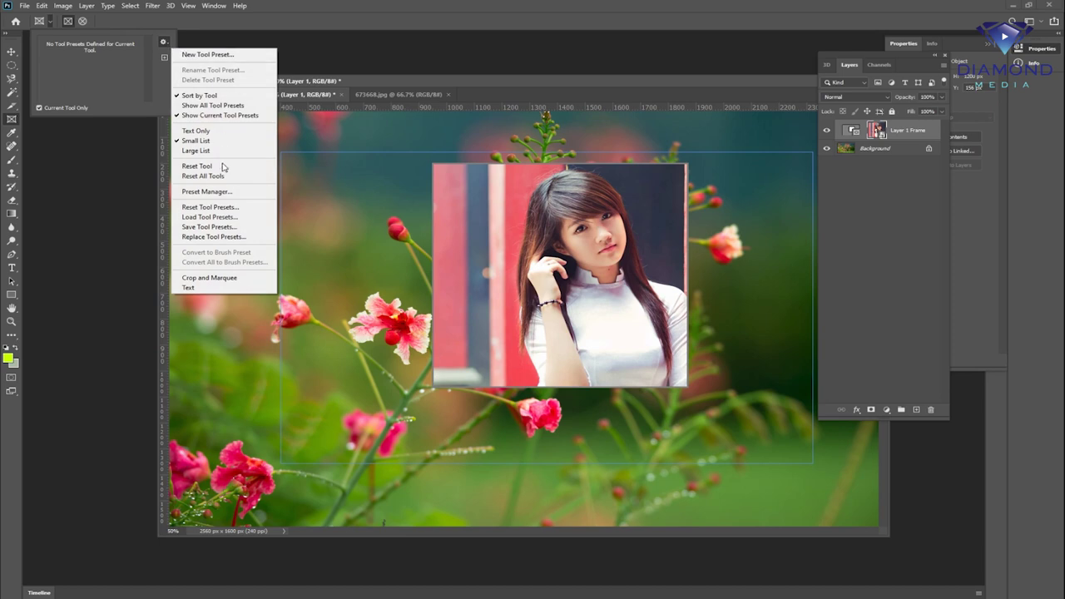
pyautogui.click(264, 22)
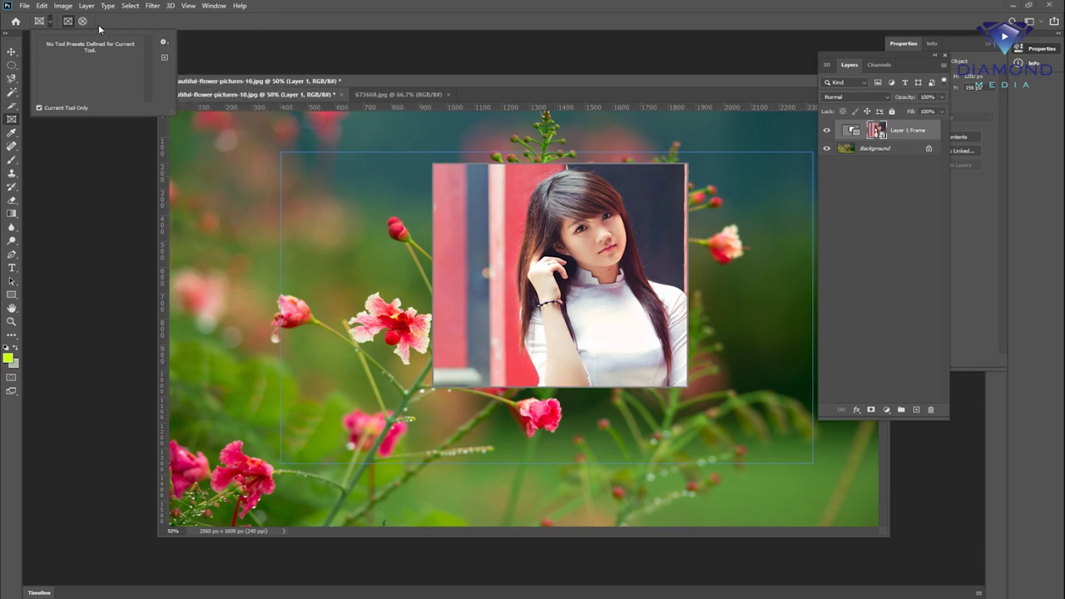
pyautogui.click(82, 21)
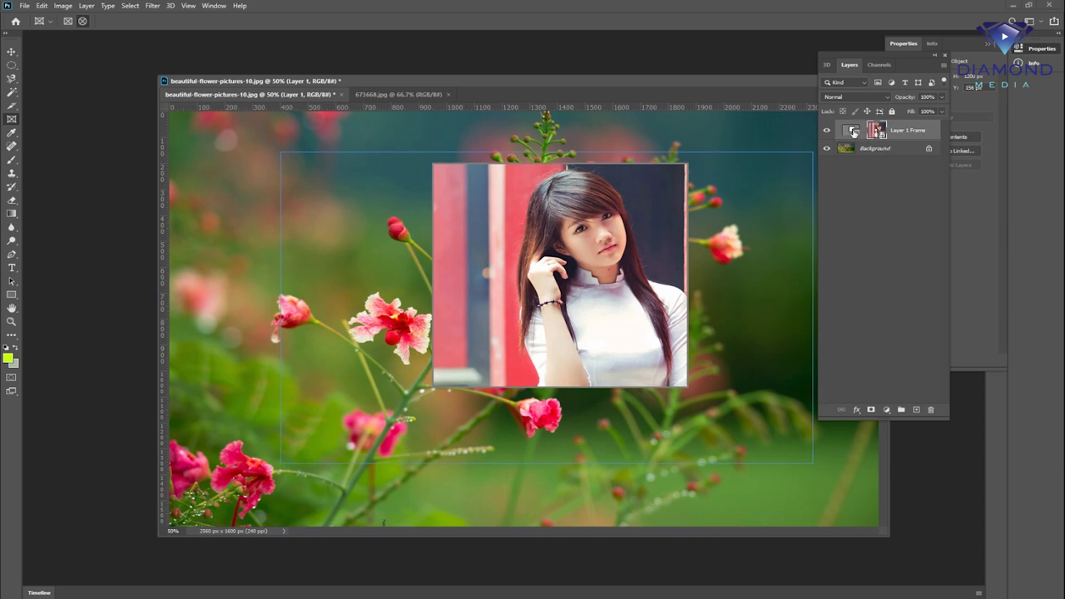
pyautogui.press('Delete')
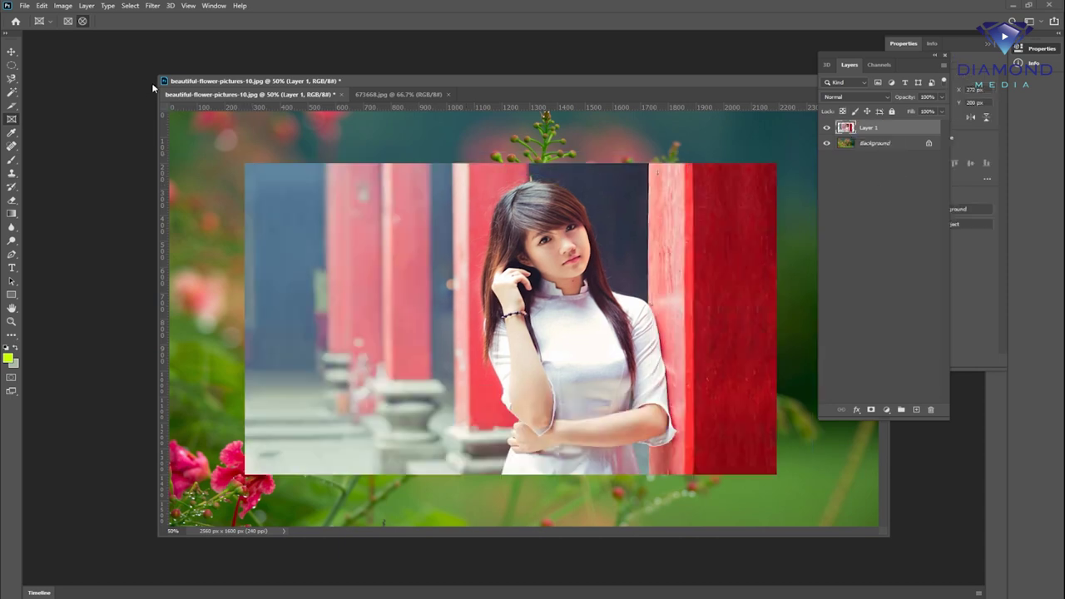
# Frame the girl in a circle, adjust her placement, then trash the photo and frame layers
pyautogui.moveTo(450, 178); pyautogui.dragTo(650, 385)
pyautogui.moveTo(604, 314); pyautogui.dragTo(595, 338)
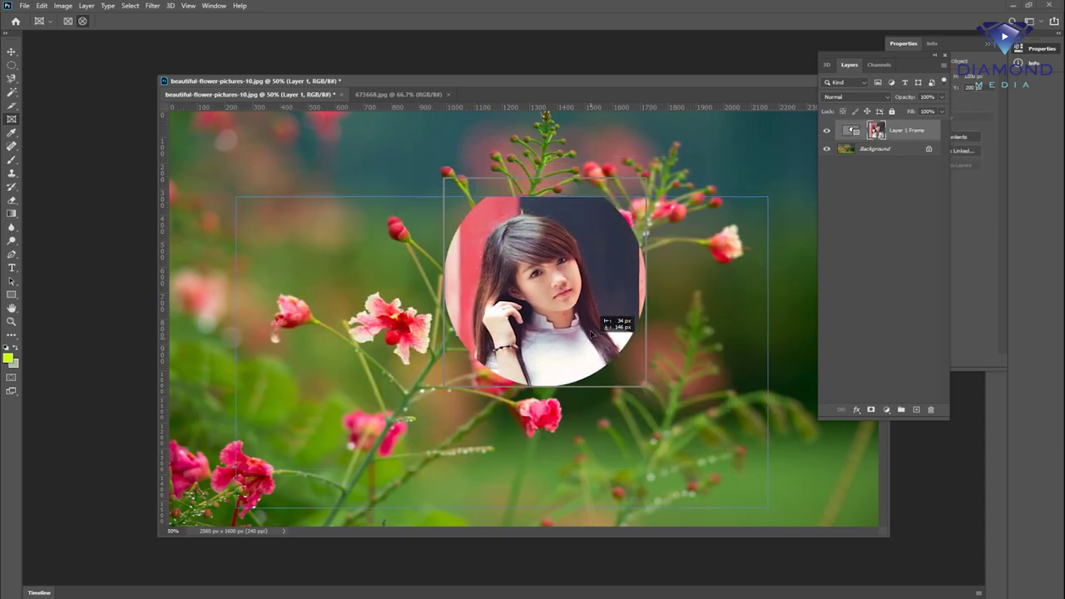
pyautogui.moveTo(524, 281)
pyautogui.mouseDown()
pyautogui.moveTo(560, 266)
pyautogui.moveTo(534, 271)
pyautogui.mouseUp()
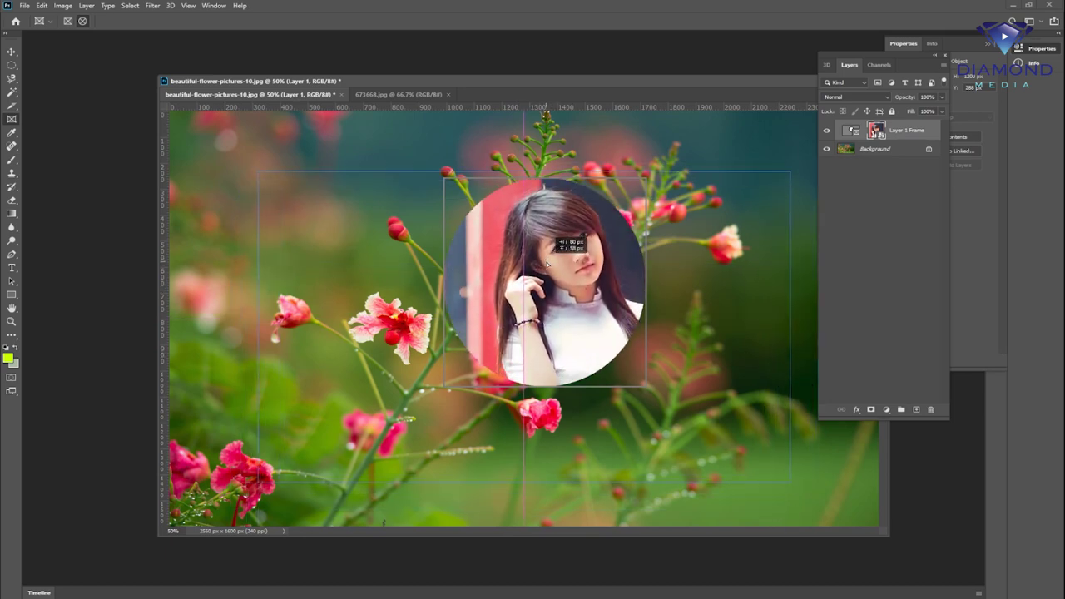
pyautogui.moveTo(530, 277); pyautogui.dragTo(556, 284)
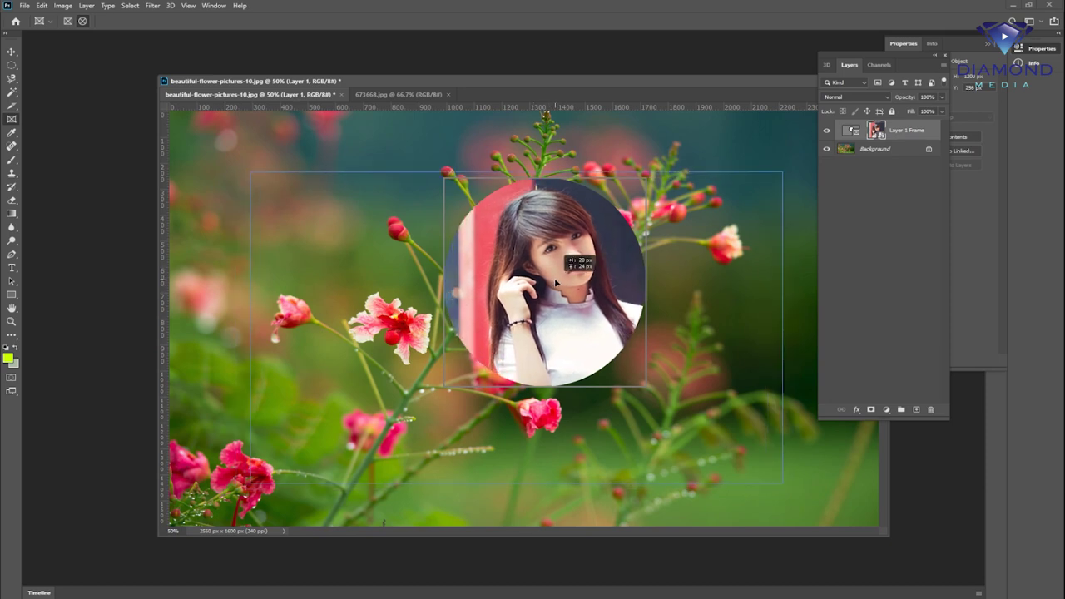
pyautogui.moveTo(556, 284); pyautogui.dragTo(569, 291)
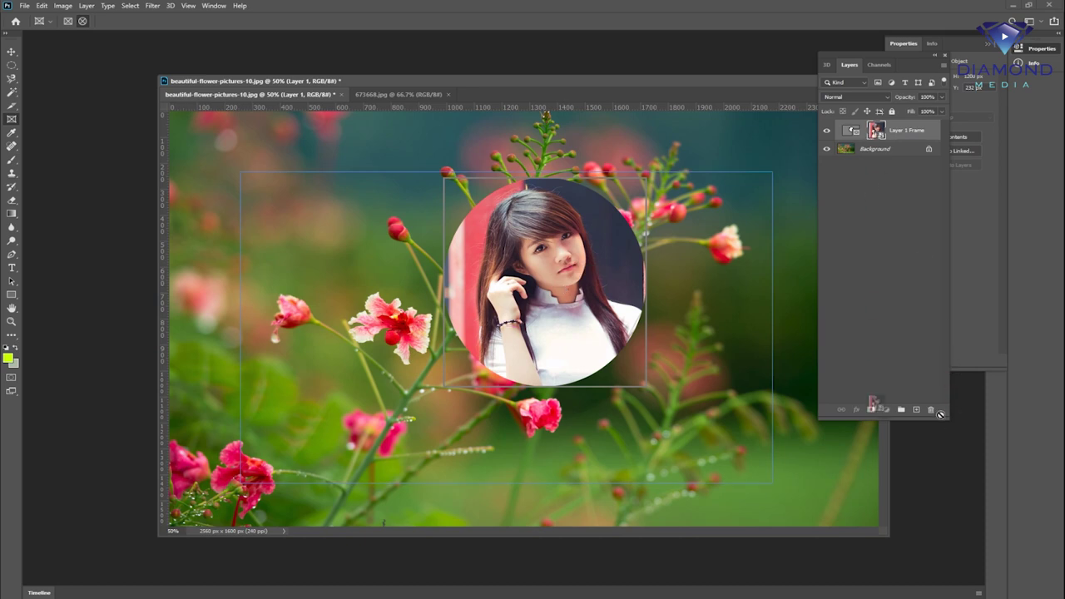
pyautogui.moveTo(869, 133); pyautogui.dragTo(882, 410)
pyautogui.moveTo(889, 204); pyautogui.dragTo(930, 409)
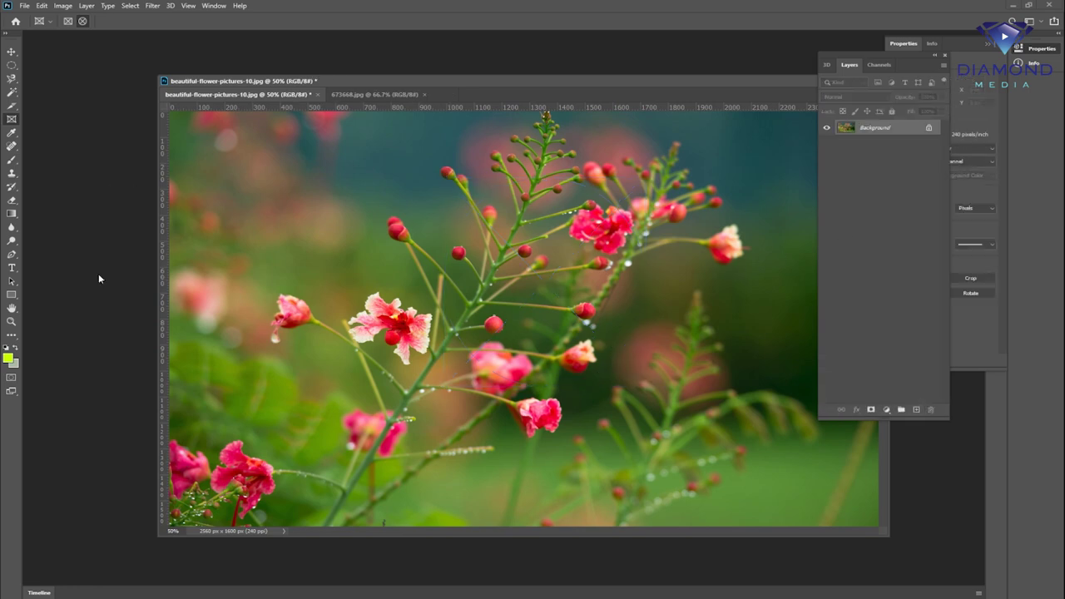
# Select the Custom Shape Tool and browse the Wild Animals and Leaf Trees shape sets
pyautogui.click(13, 296)
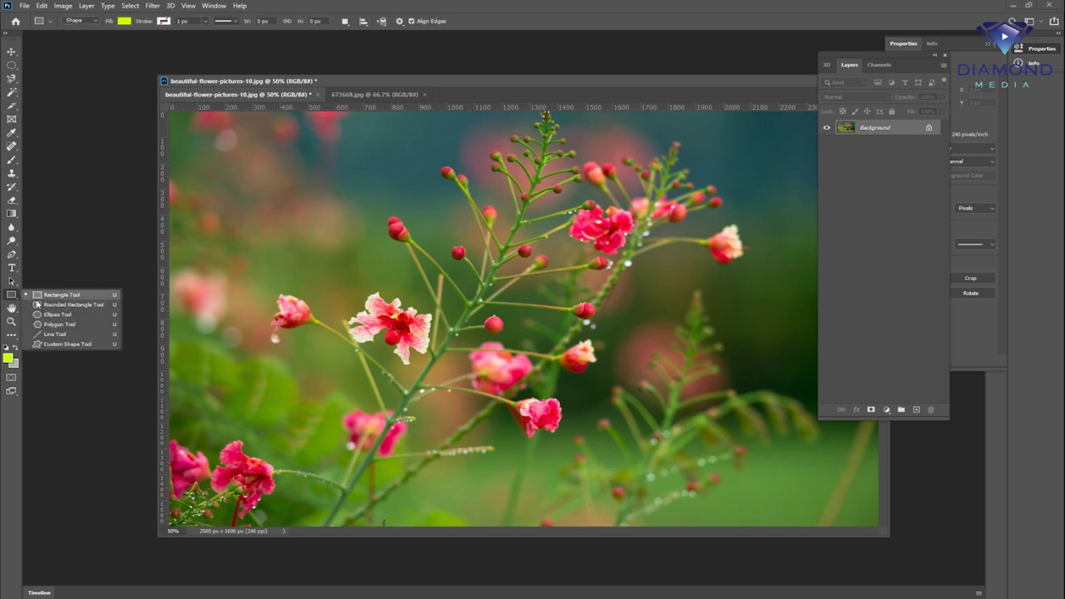
pyautogui.click(62, 344)
pyautogui.click(449, 23)
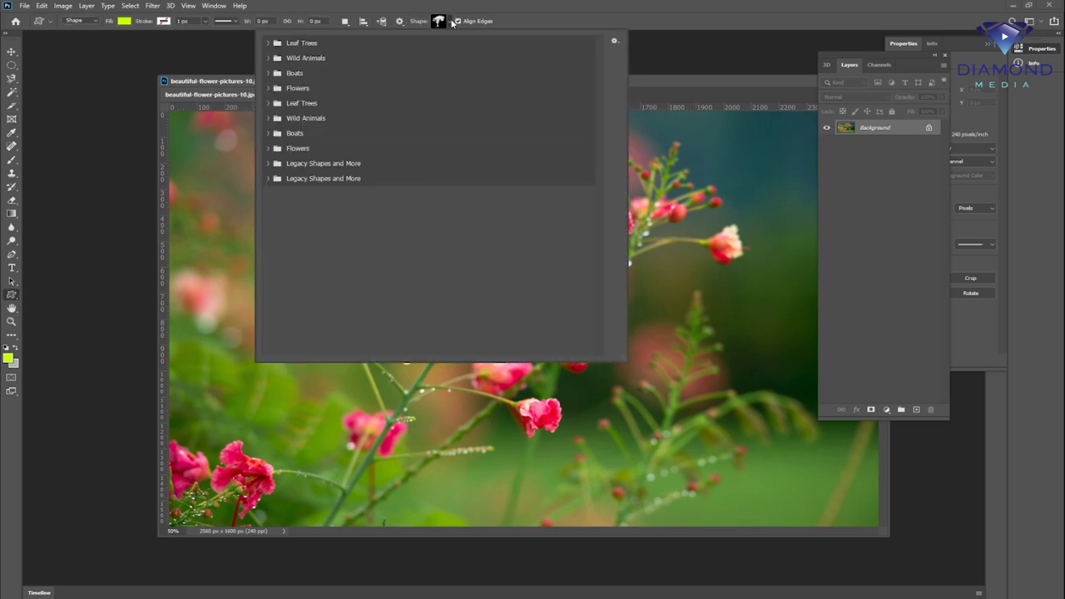
pyautogui.click(269, 58)
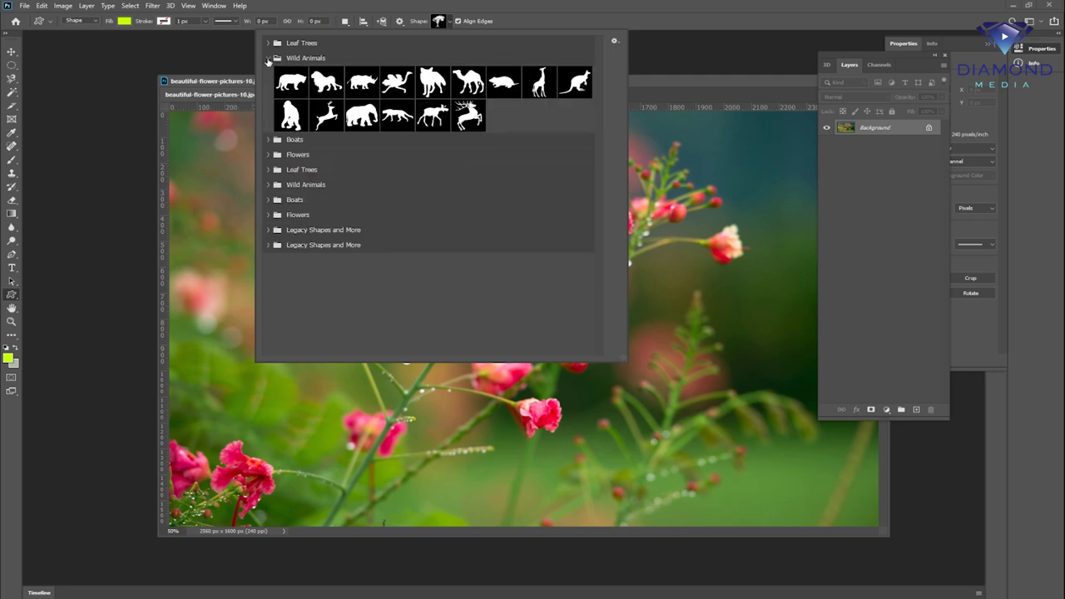
pyautogui.click(266, 42)
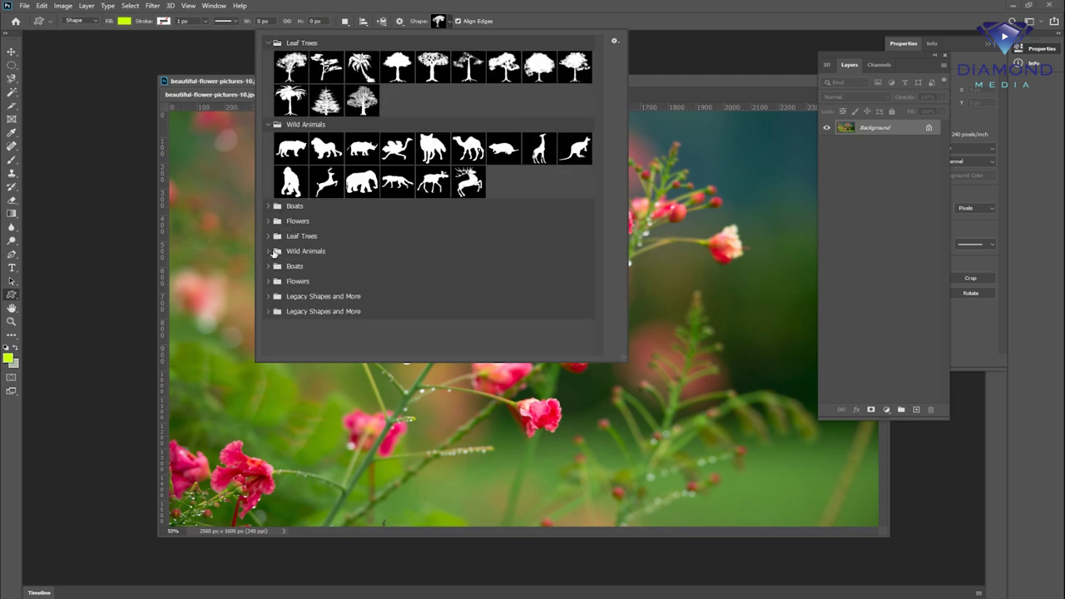
pyautogui.click(268, 236)
pyautogui.scroll(-1, 269, 236)
pyautogui.scroll(-1, 270, 298)
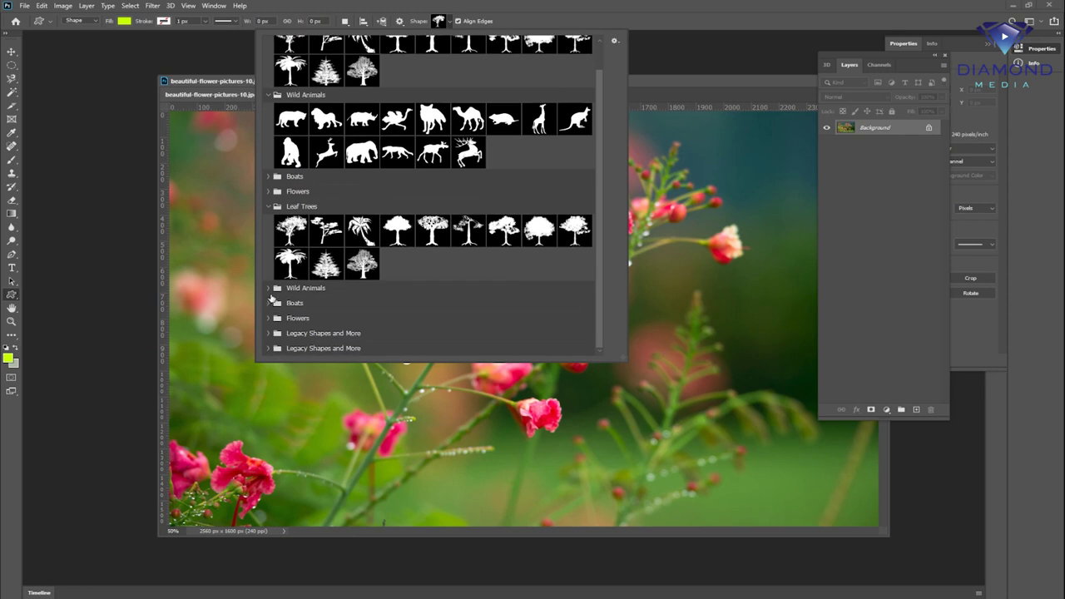
pyautogui.click(267, 288)
pyautogui.scroll(-2, 454, 227)
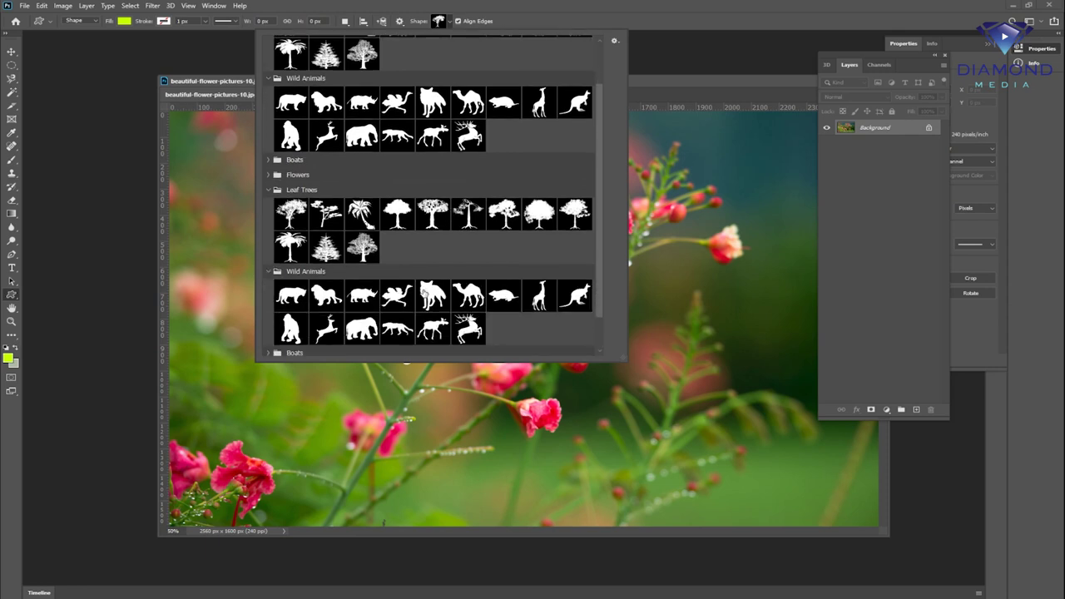
pyautogui.scroll(-2, 454, 227)
pyautogui.click(655, 10)
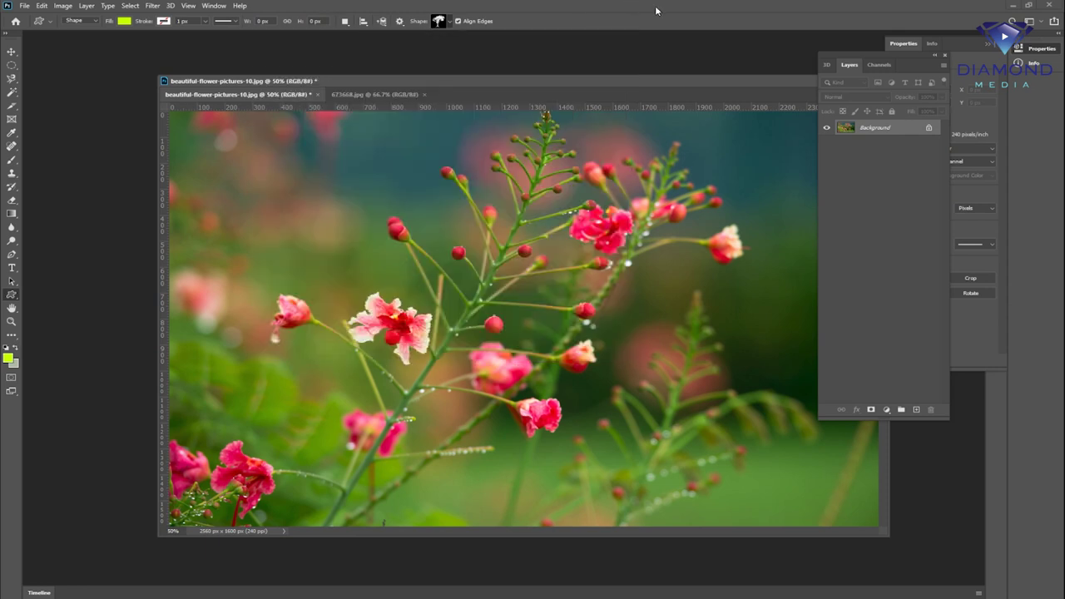
pyautogui.rightClick(13, 295)
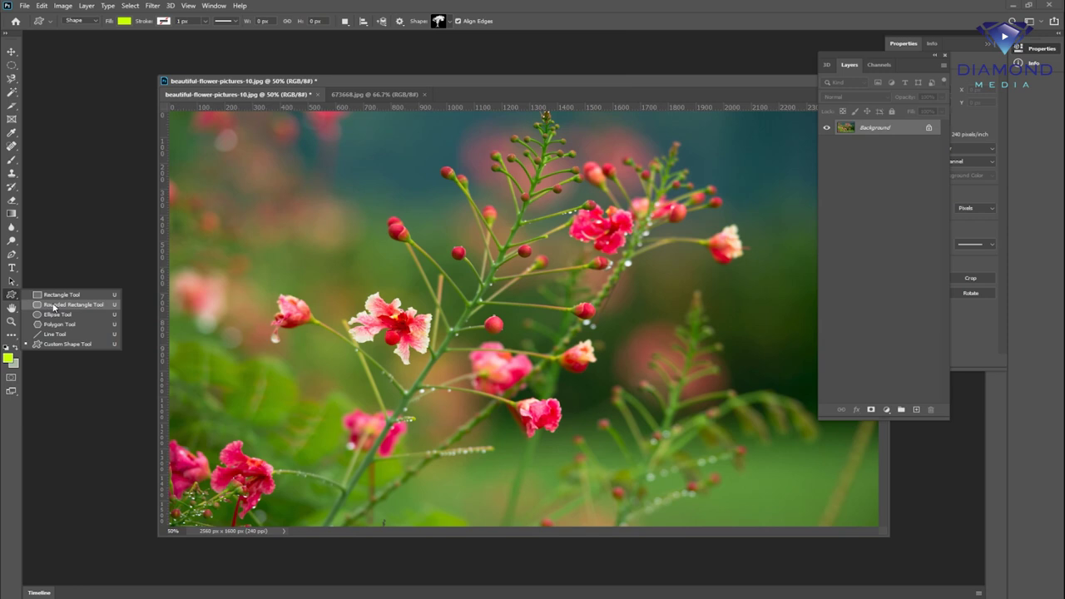
# Draw a grey rounded rectangle across the image centre and reveal its Live Shape Properties
pyautogui.click(54, 306)
pyautogui.moveTo(366, 198); pyautogui.dragTo(659, 363)
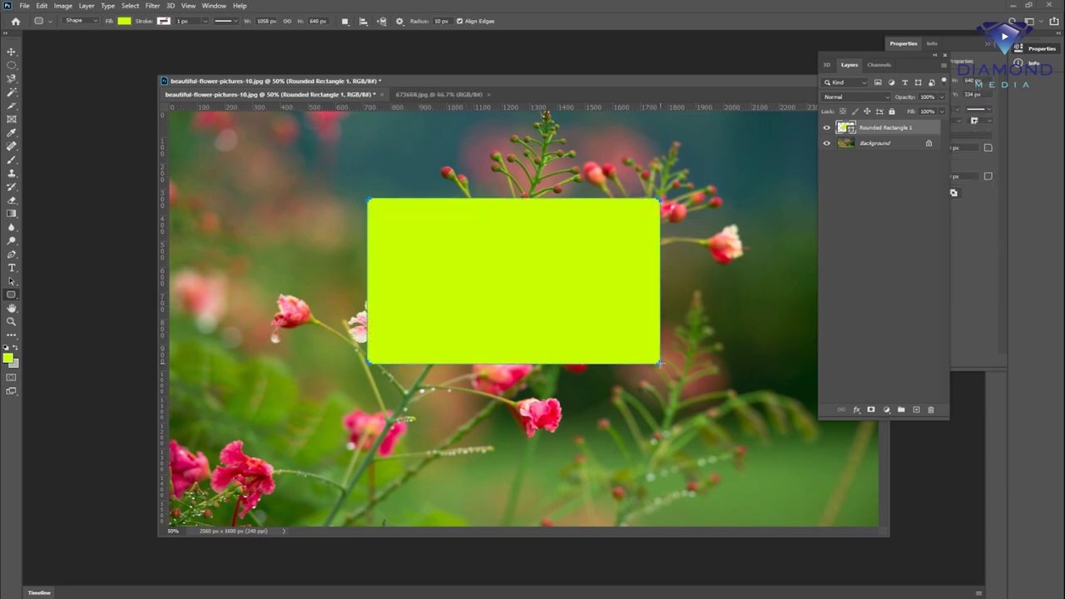
pyautogui.click(122, 22)
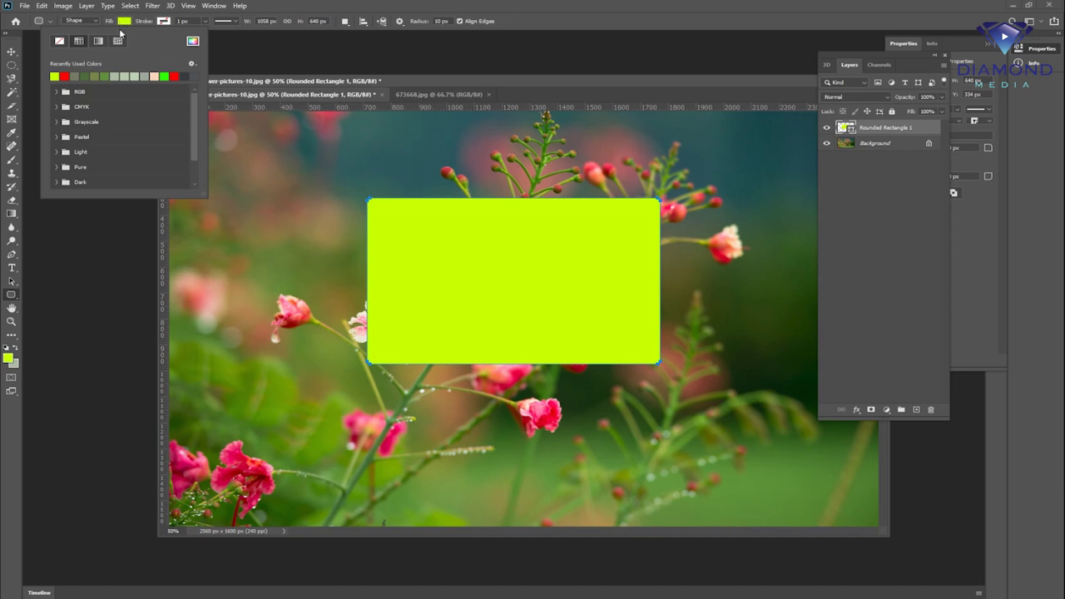
pyautogui.click(145, 77)
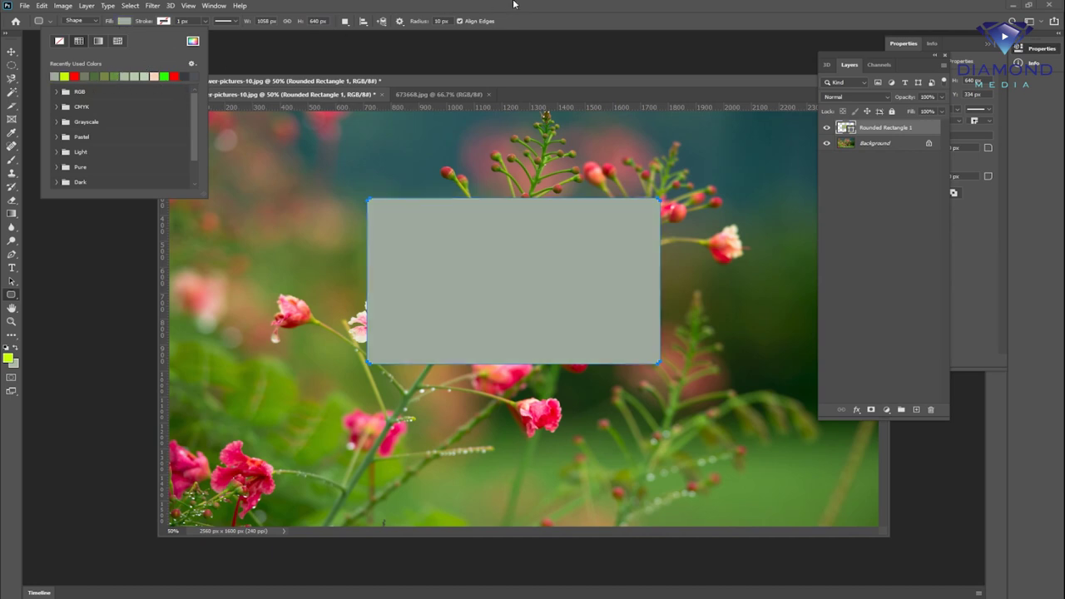
pyautogui.click(613, 10)
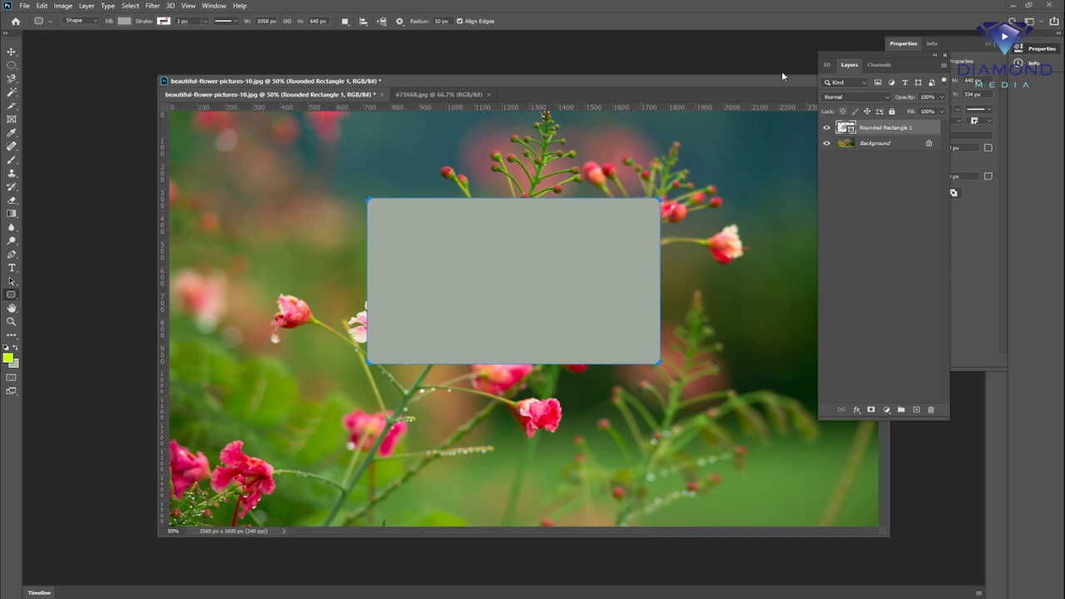
pyautogui.moveTo(888, 63); pyautogui.dragTo(836, 49)
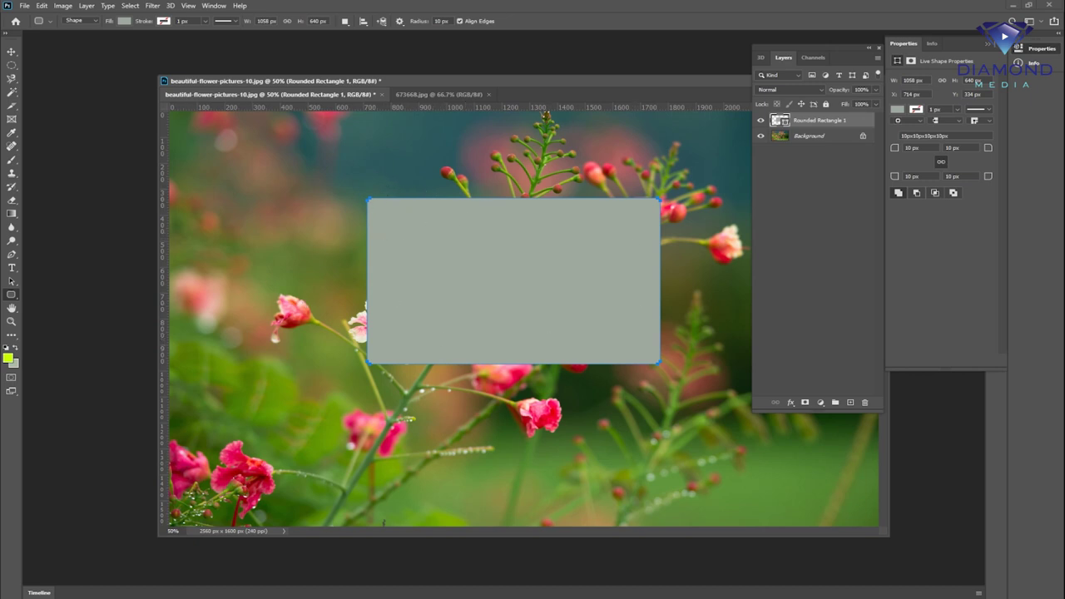
# Change the rectangle's corner radius from 50 px to 100 px on all four corners
pyautogui.rightClick(11, 295)
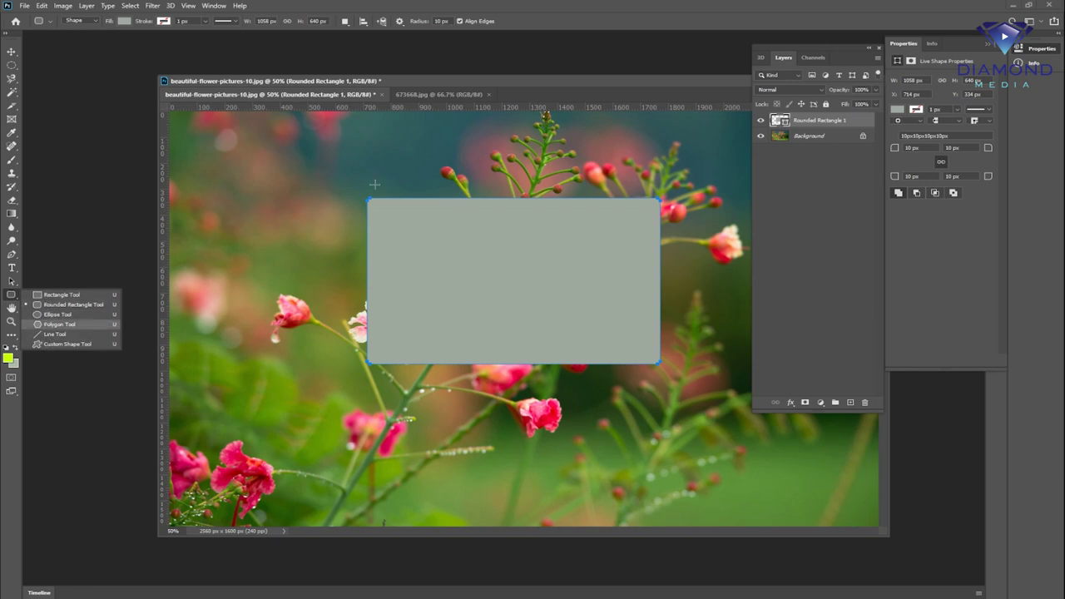
pyautogui.click(606, 9)
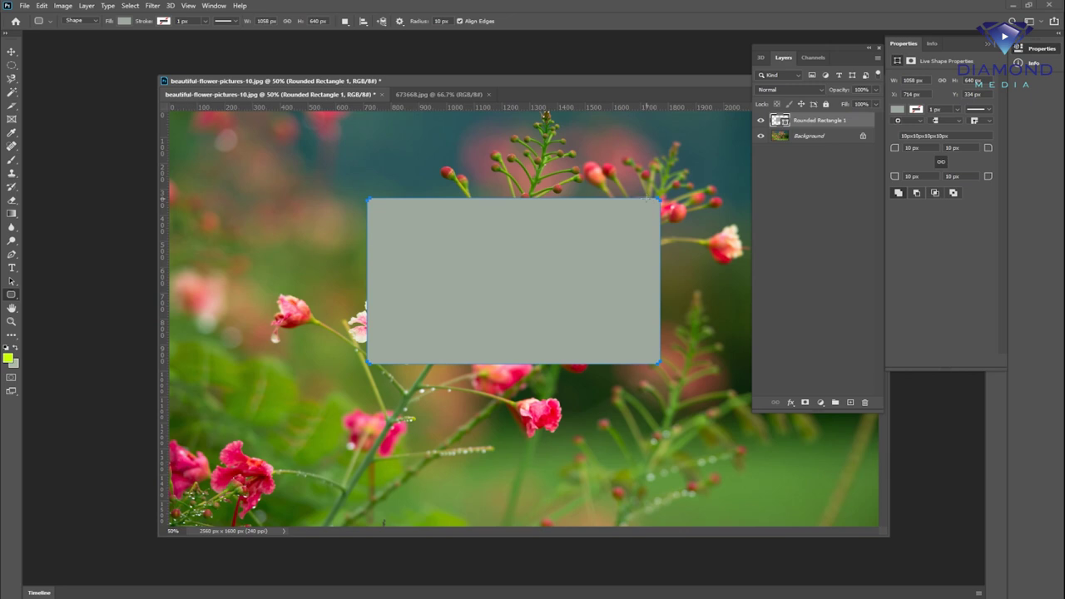
pyautogui.click(920, 176)
pyautogui.write('50')
pyautogui.press('Return')
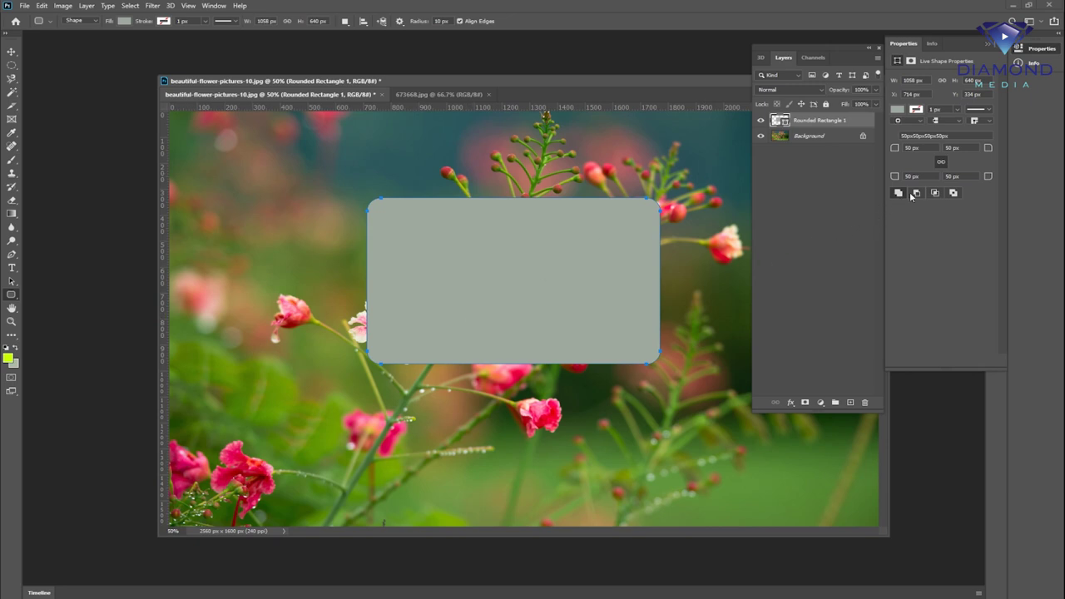
pyautogui.write('100')
pyautogui.press('Return')
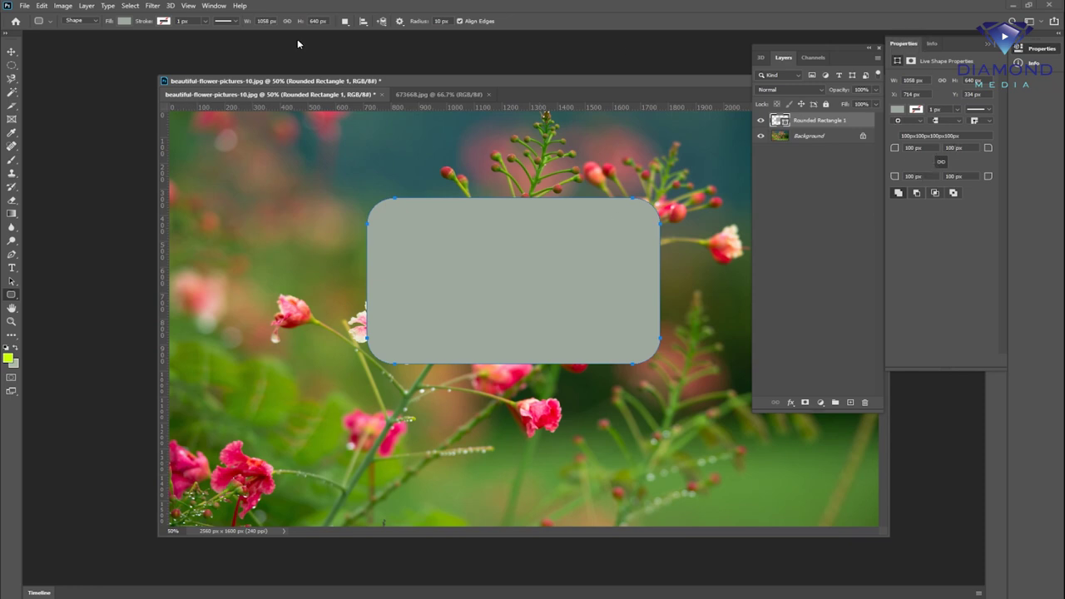
pyautogui.click(213, 6)
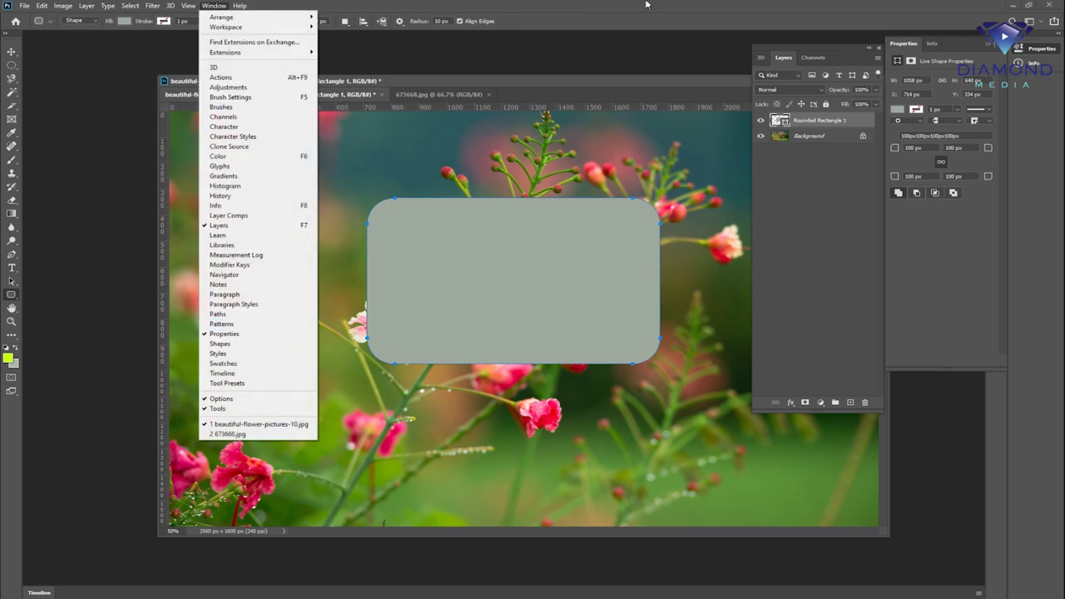
# Copy the 673668.jpg woman photo into the flower image as Layer 1, shifted lower left
pyautogui.click(726, 9)
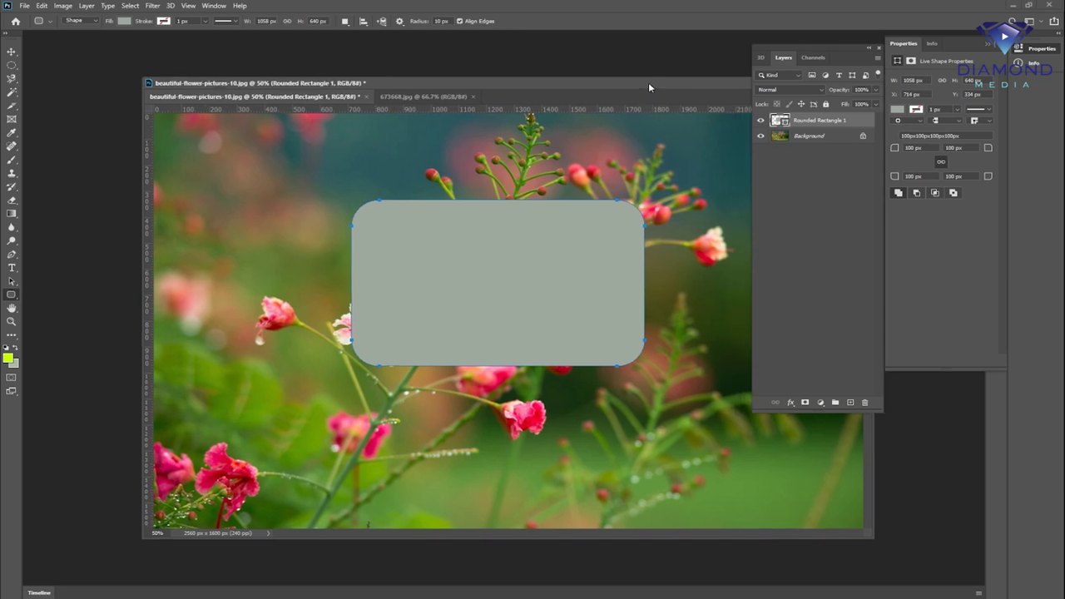
pyautogui.moveTo(667, 77); pyautogui.dragTo(611, 81)
pyautogui.click(421, 98)
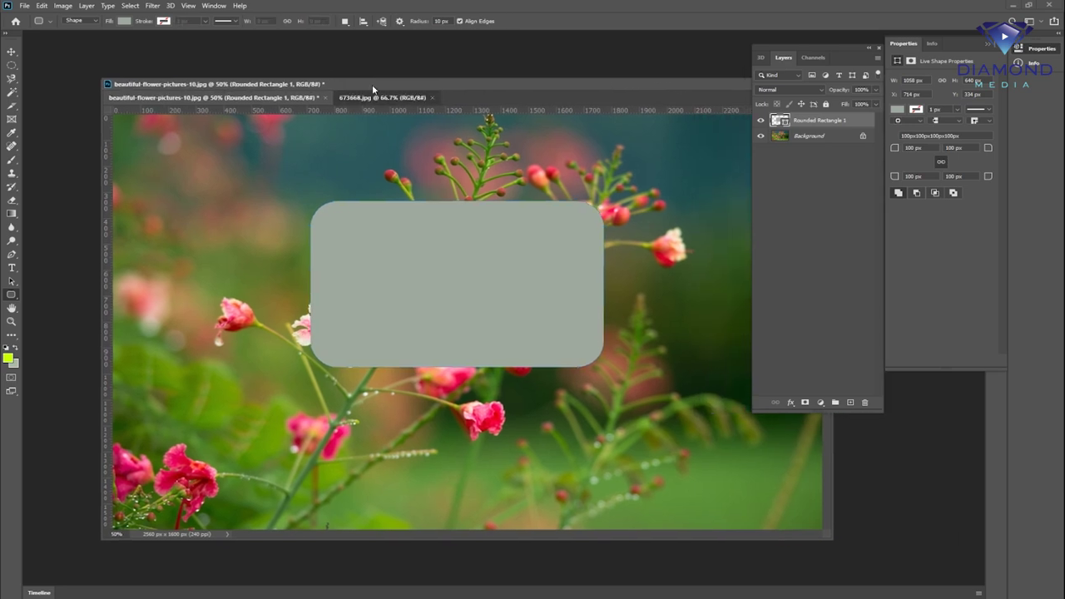
pyautogui.click(16, 53)
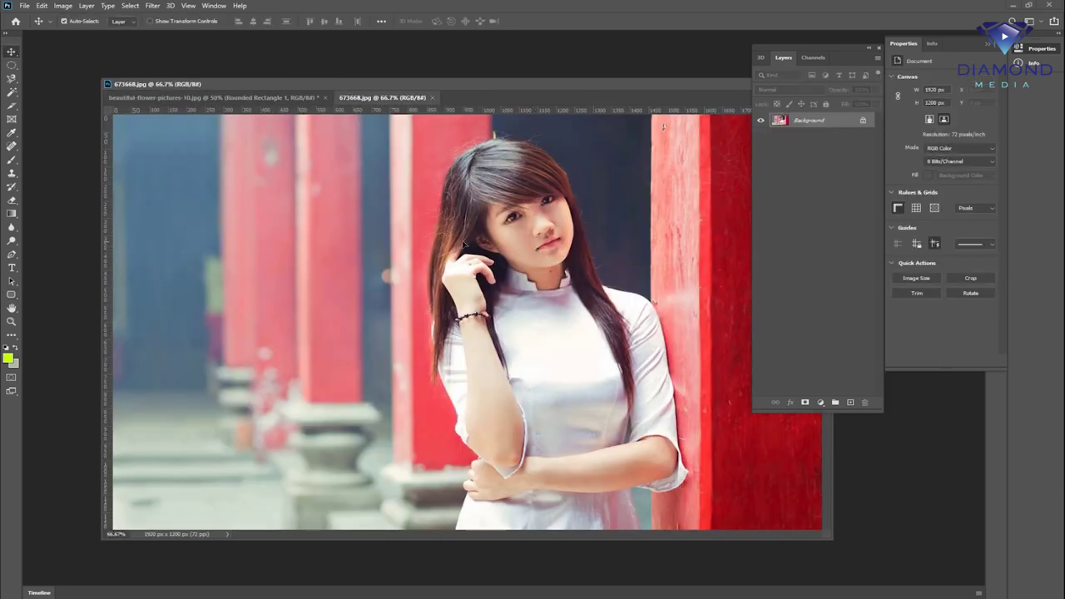
pyautogui.click(191, 97)
pyautogui.moveTo(191, 97); pyautogui.dragTo(497, 289)
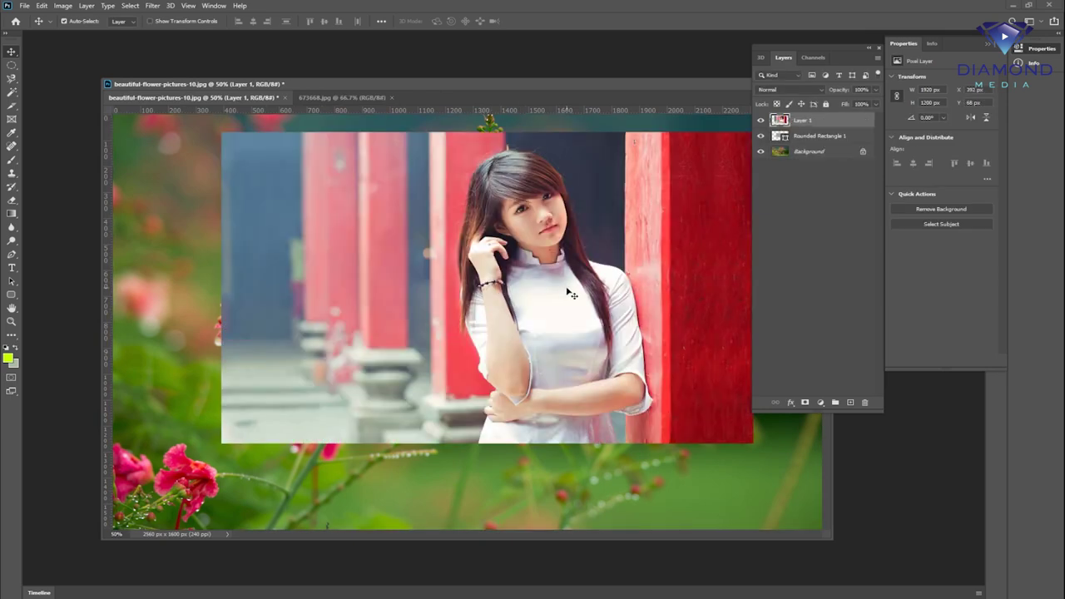
pyautogui.moveTo(594, 285); pyautogui.dragTo(537, 308)
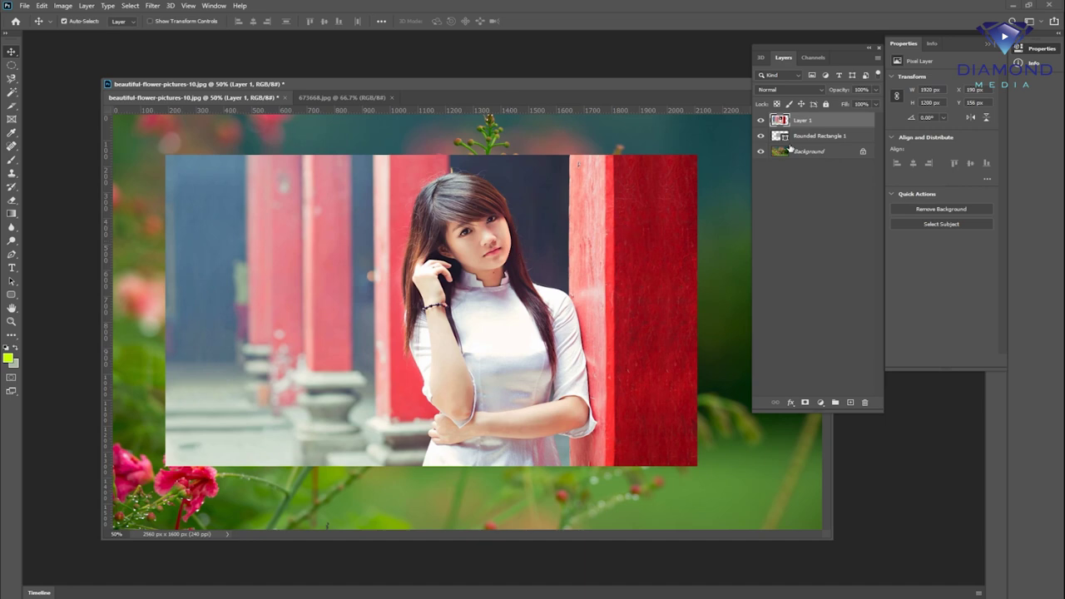
# Clip Layer 1's woman photo into the rounded rectangle with a clipping mask
pyautogui.rightClick(814, 122)
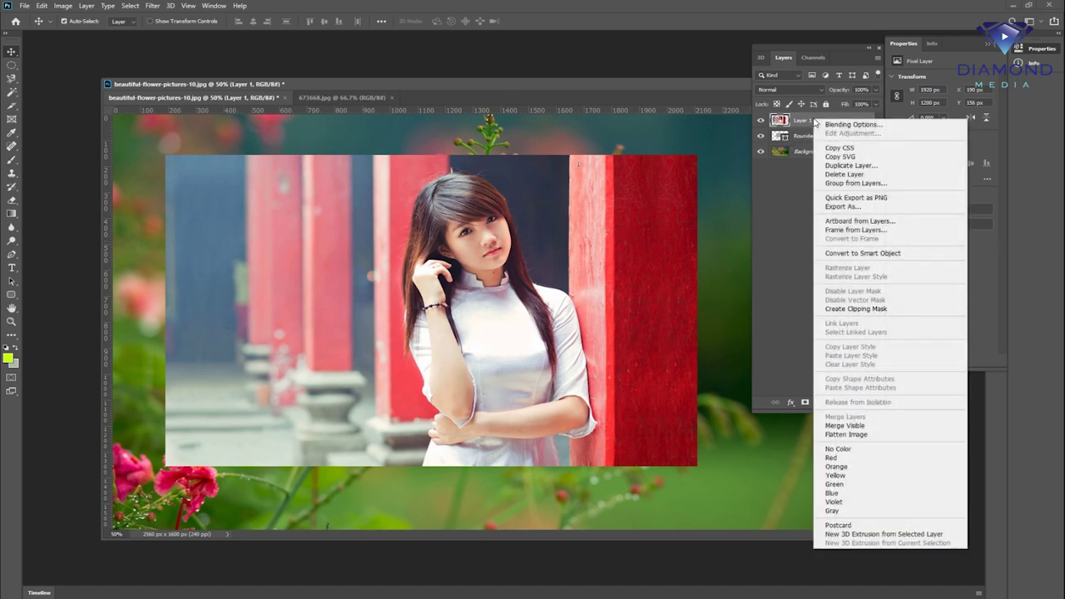
pyautogui.click(864, 309)
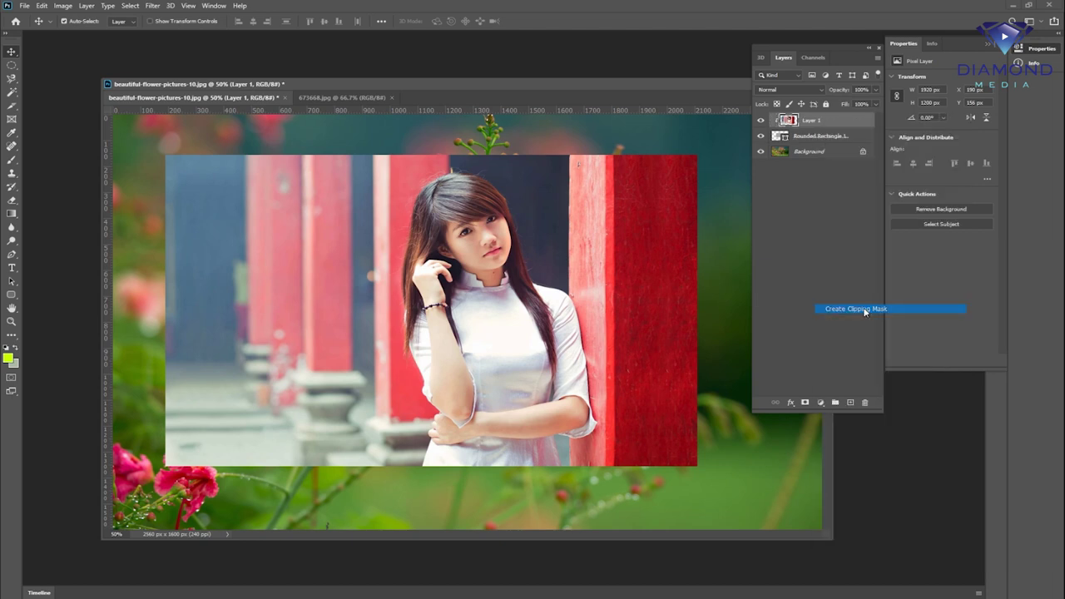
pyautogui.moveTo(552, 248)
pyautogui.mouseDown()
pyautogui.moveTo(487, 301)
pyautogui.moveTo(583, 329)
pyautogui.moveTo(524, 242)
pyautogui.moveTo(626, 220)
pyautogui.moveTo(521, 269)
pyautogui.moveTo(530, 297)
pyautogui.mouseUp()
# Scale the clipped photo to about 76% and reposition it inside the rounded frame
pyautogui.hotkey('ctrl', 't')
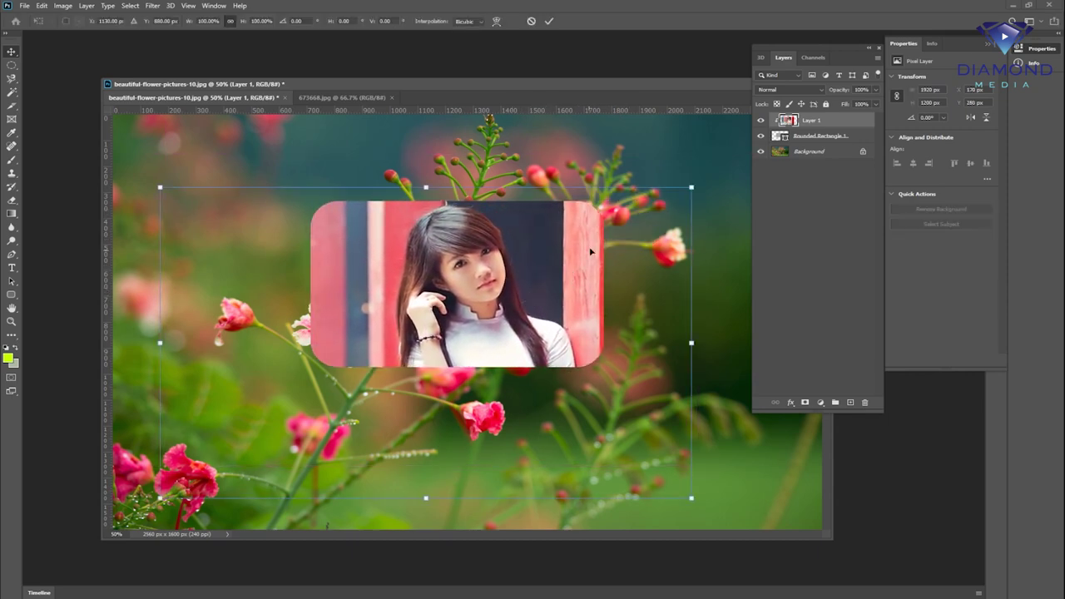
pyautogui.moveTo(691, 187); pyautogui.dragTo(563, 262)
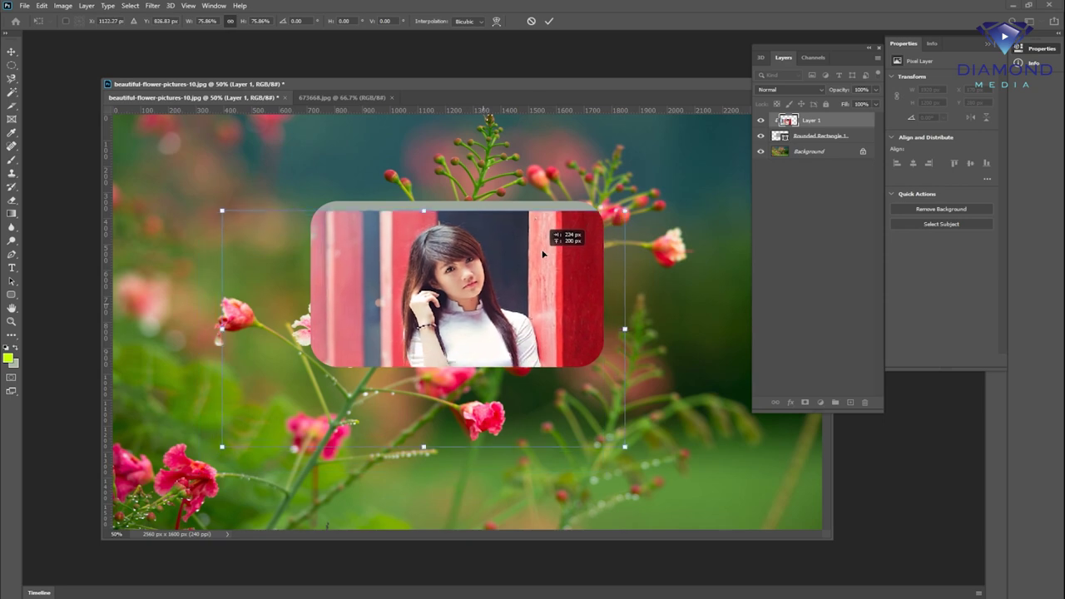
pyautogui.moveTo(479, 305); pyautogui.dragTo(549, 226)
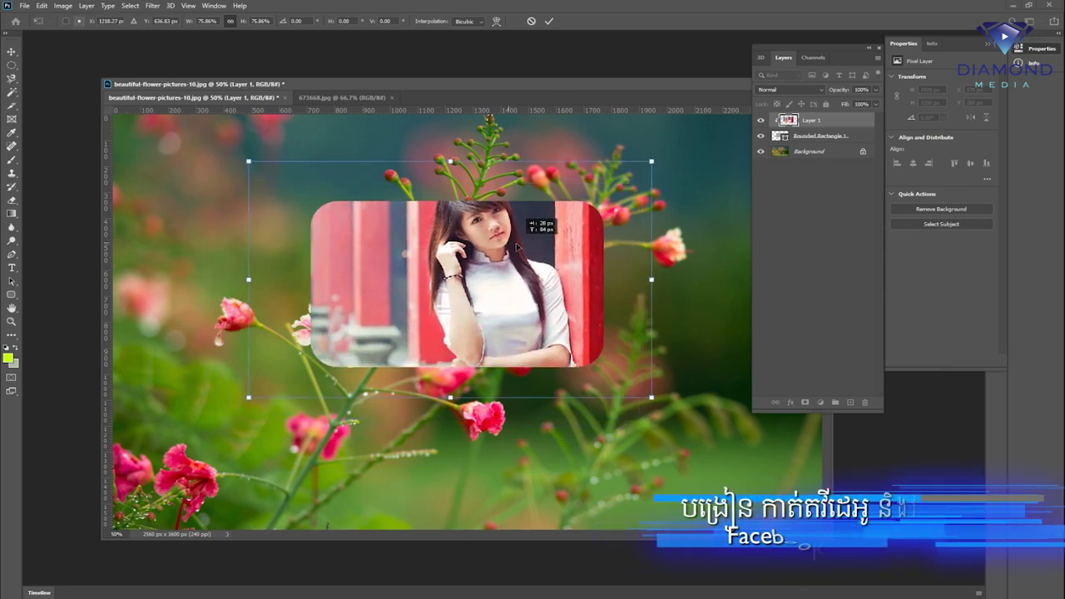
pyautogui.moveTo(485, 261); pyautogui.dragTo(499, 276)
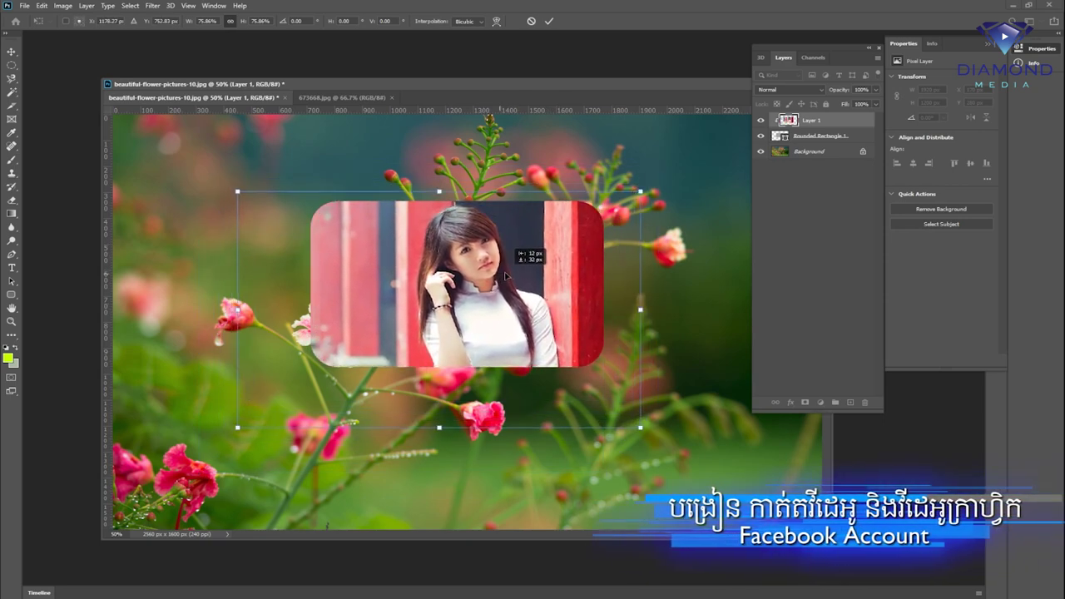
pyautogui.moveTo(500, 276); pyautogui.dragTo(532, 273)
pyautogui.press('Return')
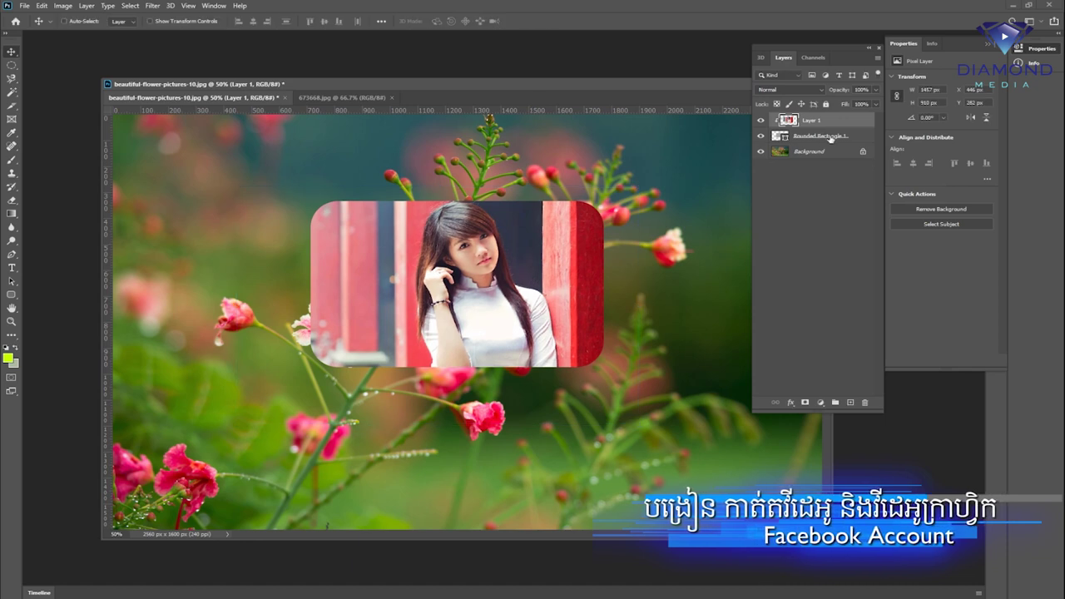
# Link the photo and Rounded Rectangle 1 layers and move them right of centre
pyautogui.click(833, 137)
pyautogui.rightClick(834, 137)
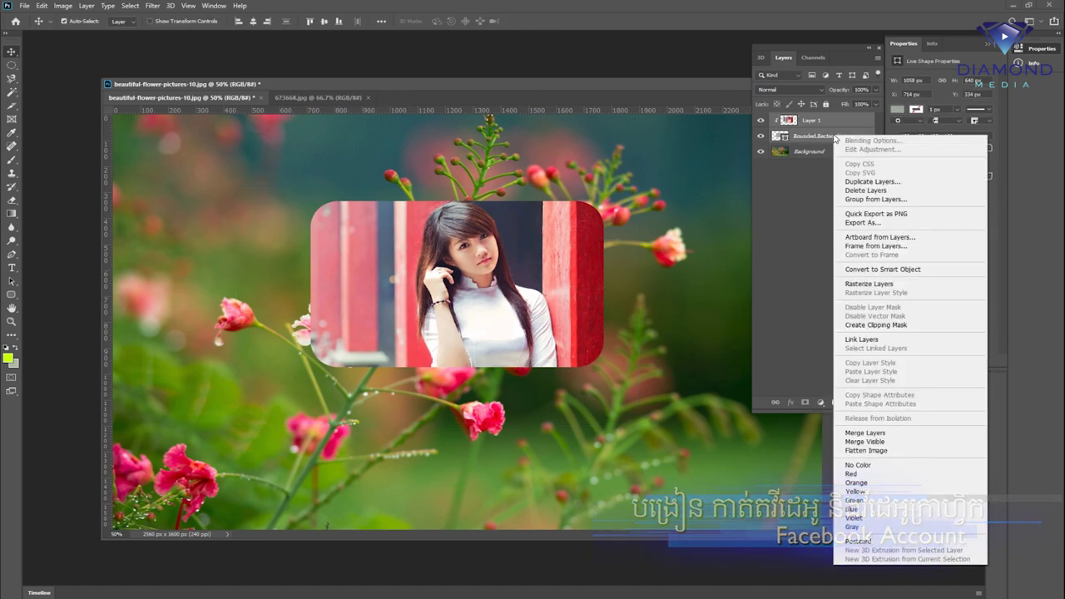
pyautogui.click(879, 341)
pyautogui.moveTo(450, 283); pyautogui.dragTo(400, 308)
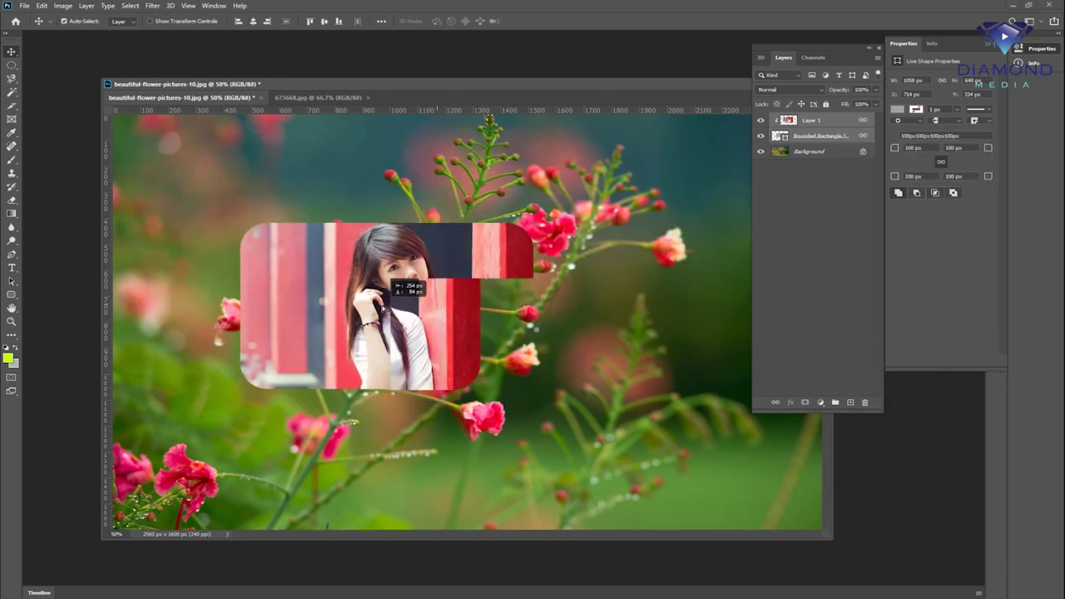
pyautogui.moveTo(400, 308); pyautogui.dragTo(518, 333)
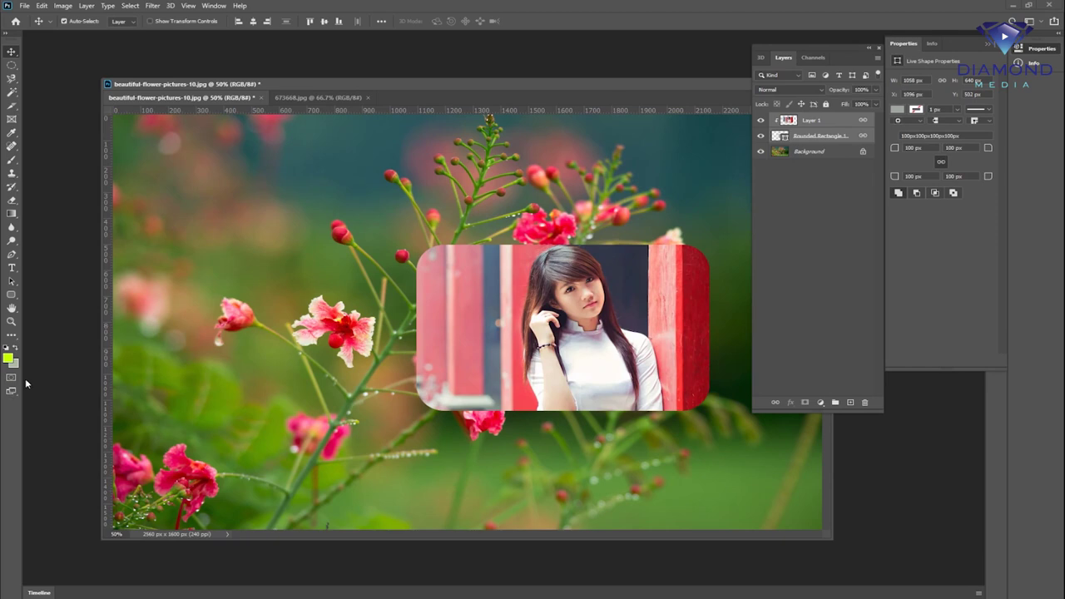
pyautogui.click(13, 297)
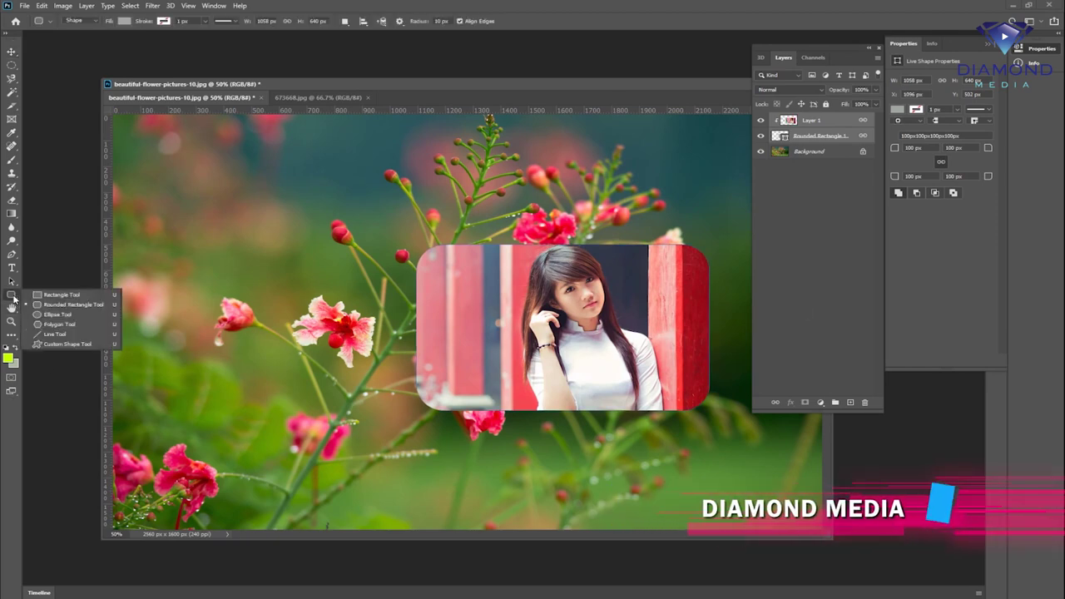
# Draw a blue Buffalo Thorn Tree custom shape at the upper left and browse the Shape picker options
pyautogui.click(80, 346)
pyautogui.moveTo(221, 178); pyautogui.dragTo(303, 310)
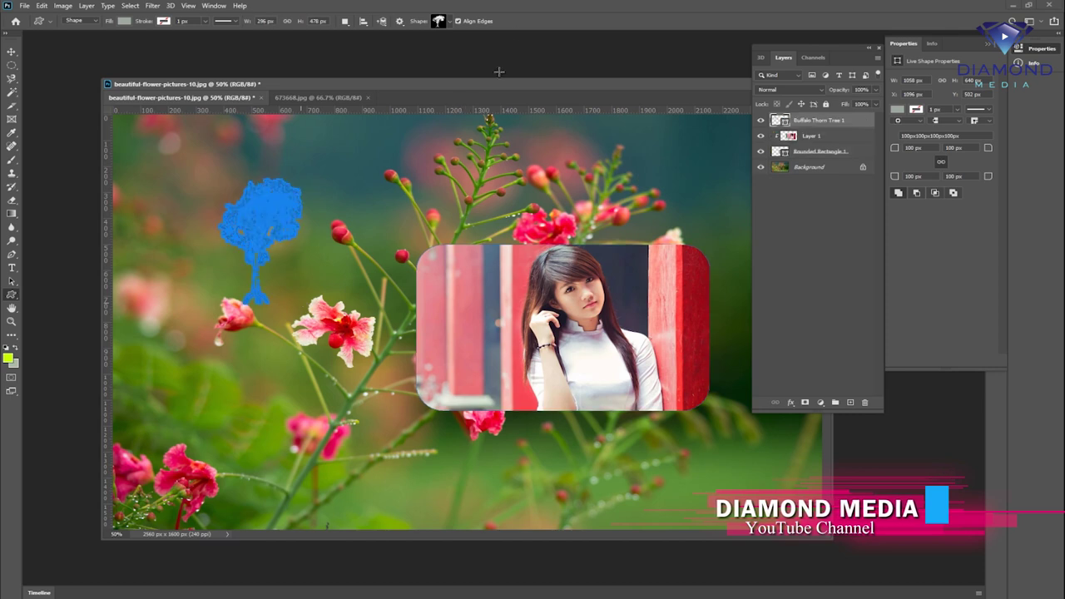
pyautogui.click(439, 21)
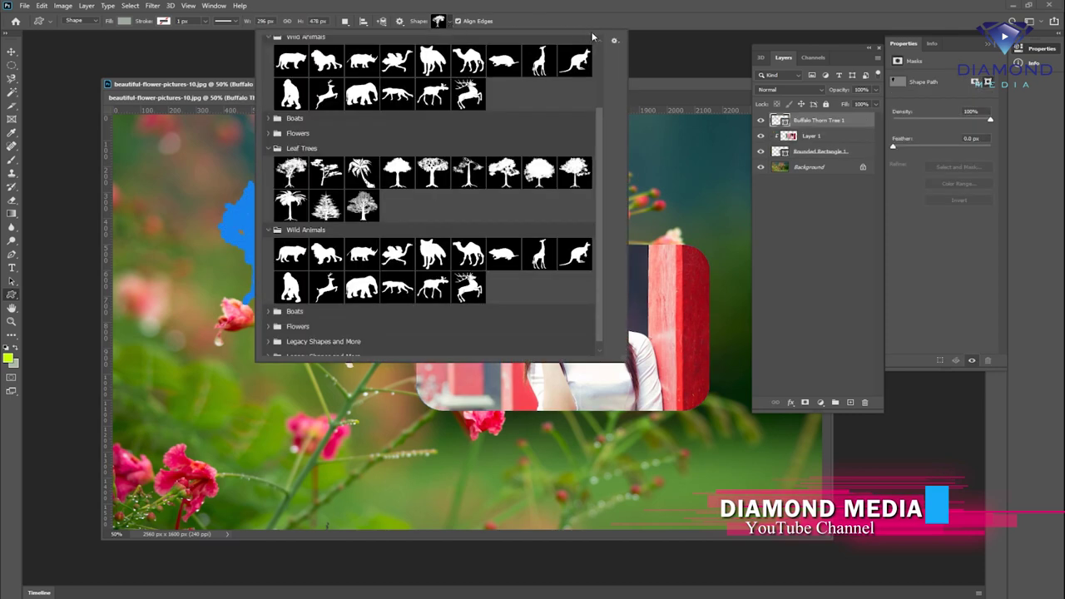
pyautogui.click(614, 40)
pyautogui.click(614, 40)
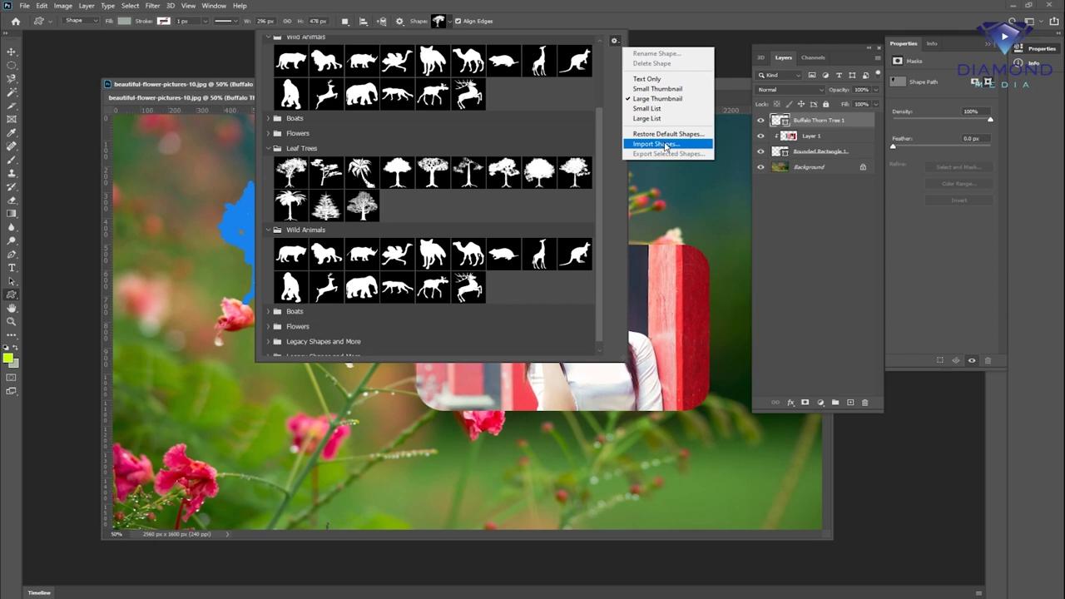
pyautogui.click(647, 12)
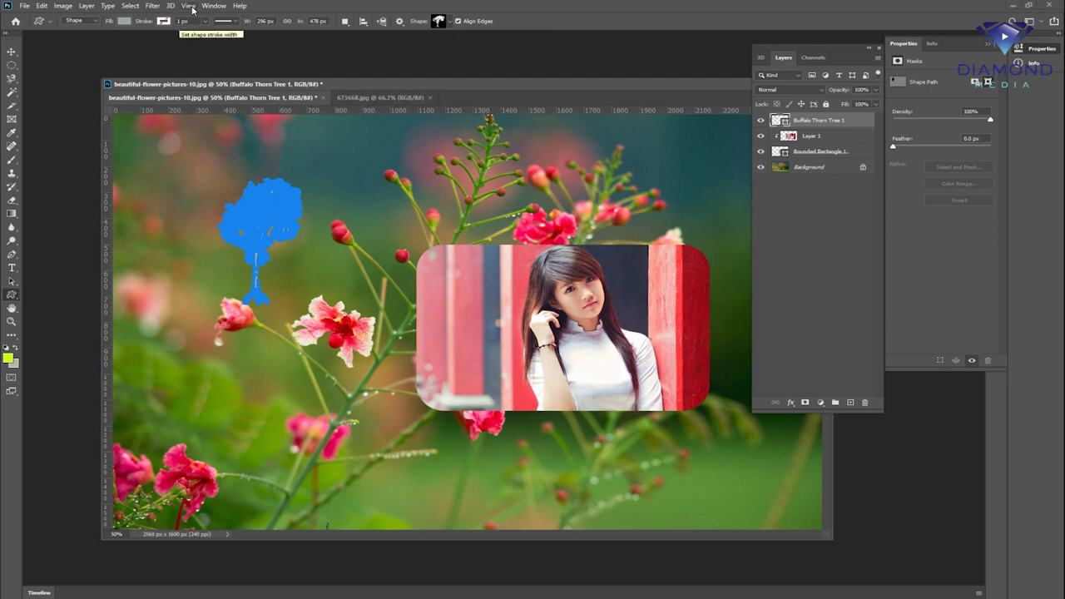
pyautogui.click(213, 6)
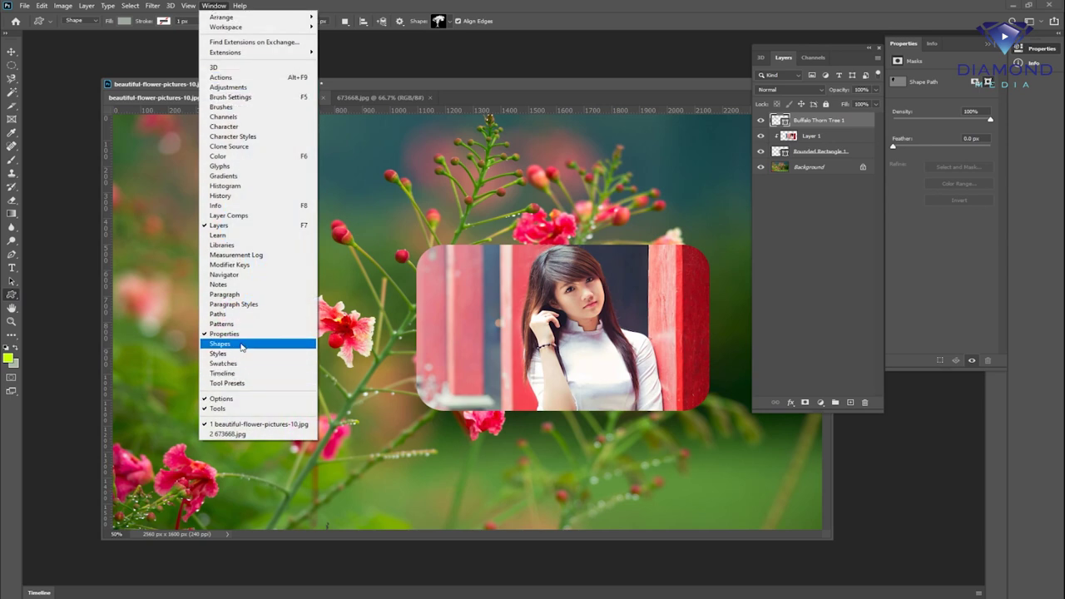
# Show the Shapes panel and add the Legacy Shapes and More set
pyautogui.click(221, 343)
pyautogui.click(979, 201)
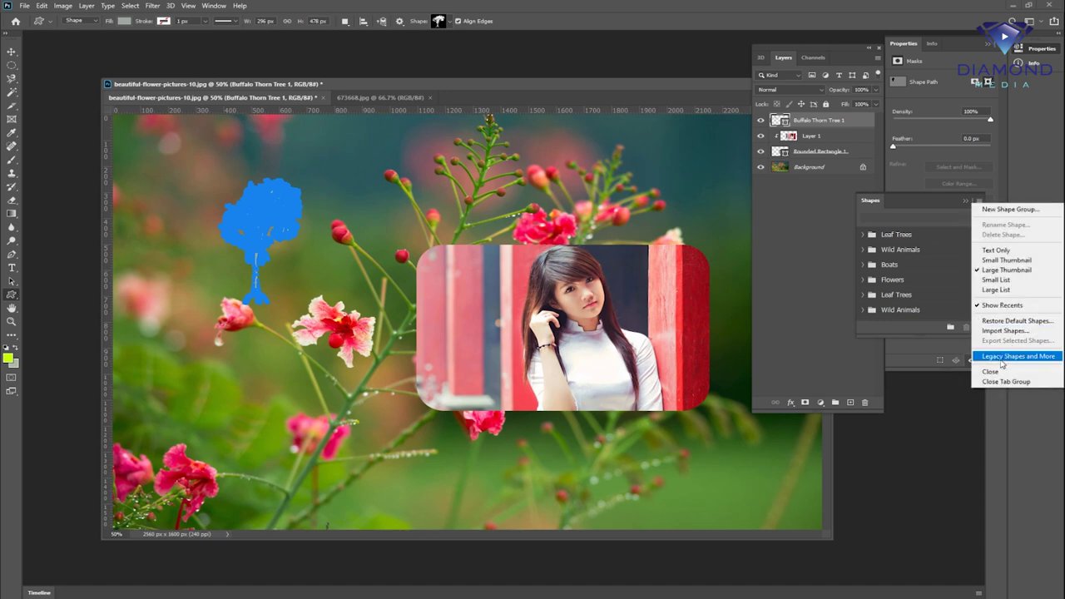
pyautogui.click(1011, 361)
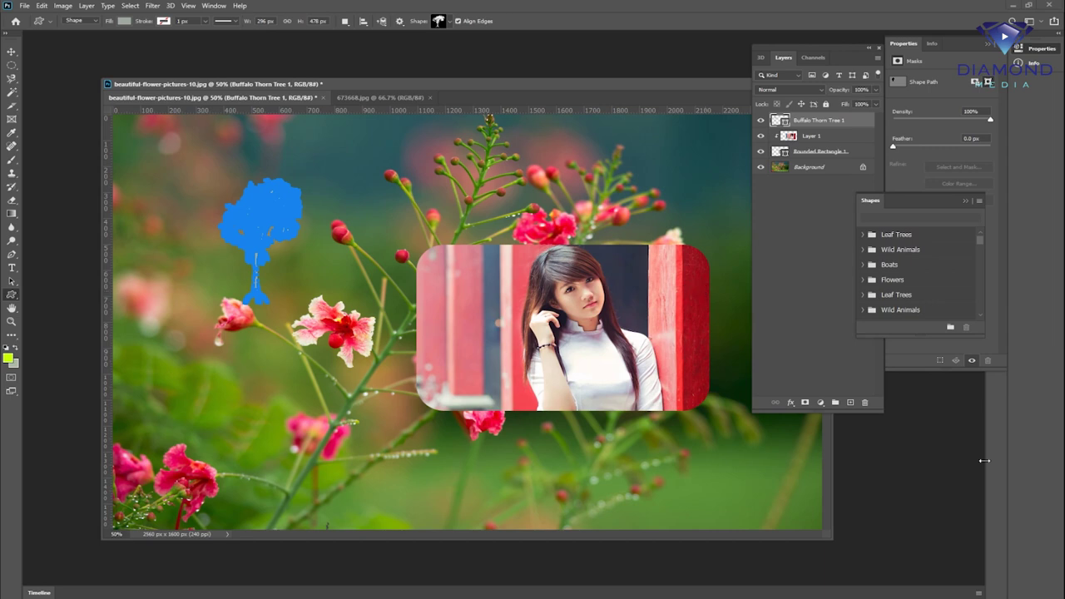
# Scroll through the Conifer Trees shapes, then collapse the Legacy Shapes and More group
pyautogui.moveTo(983, 339); pyautogui.dragTo(983, 462)
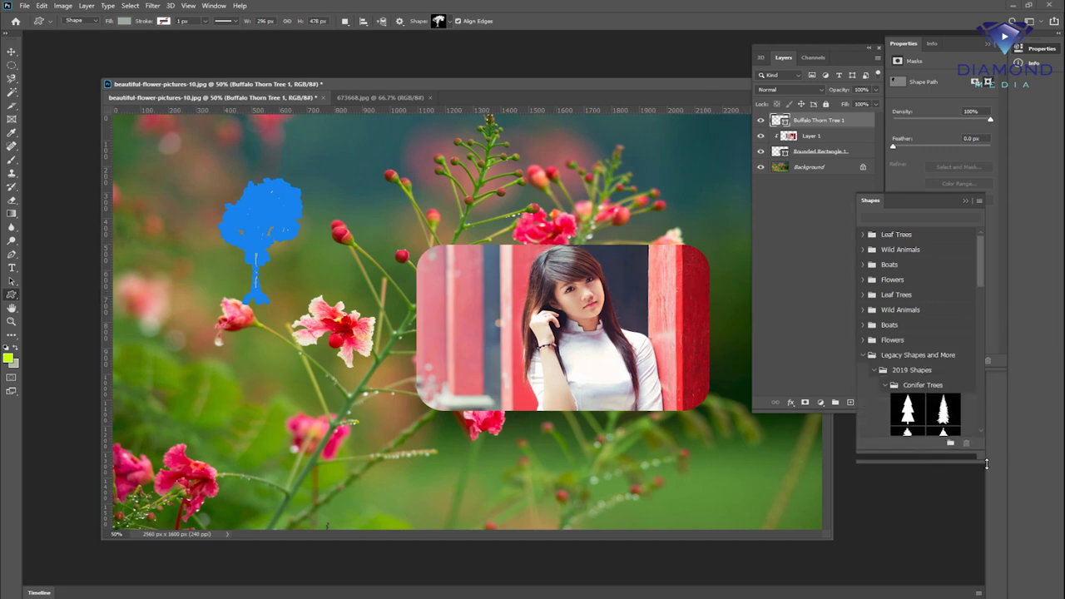
pyautogui.scroll(-3, 915, 354)
pyautogui.scroll(-1, 915, 354)
pyautogui.scroll(-1, 898, 320)
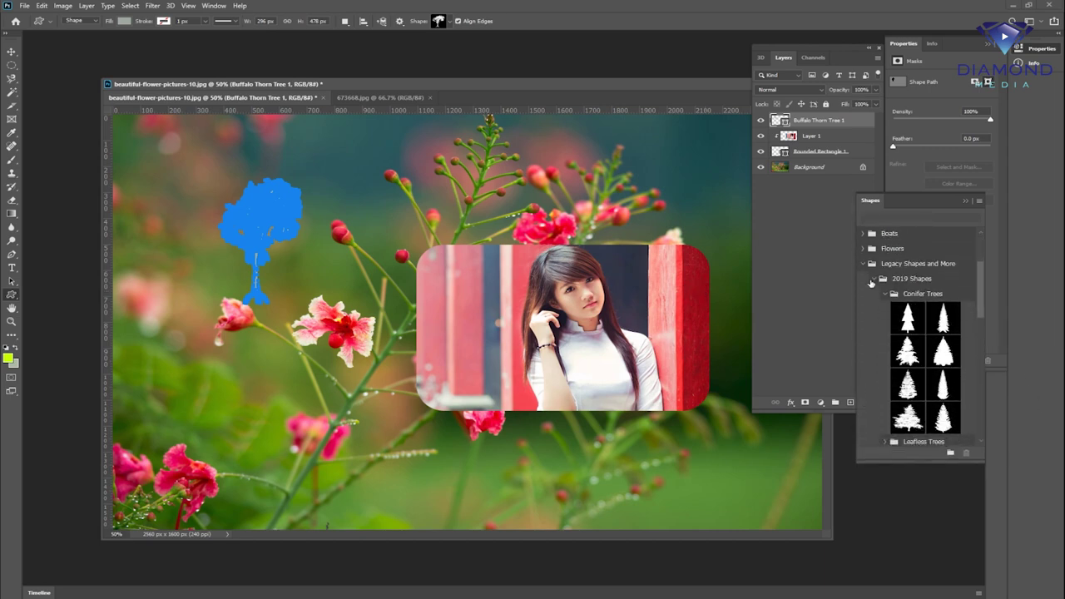
pyautogui.scroll(-1, 882, 287)
pyautogui.scroll(1, 866, 254)
pyautogui.click(863, 264)
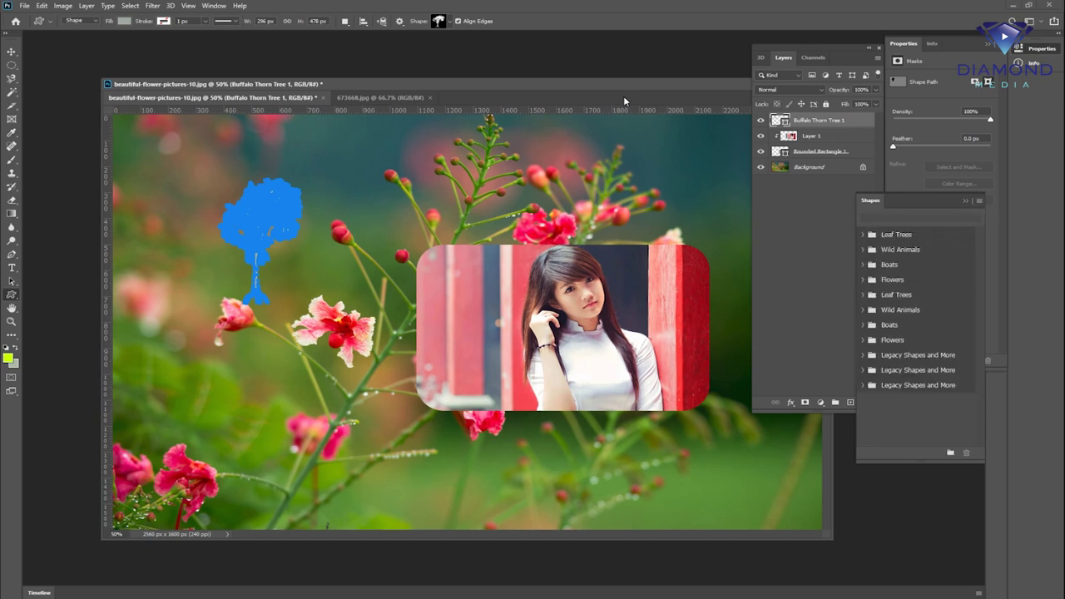
pyautogui.moveTo(638, 86); pyautogui.dragTo(629, 76)
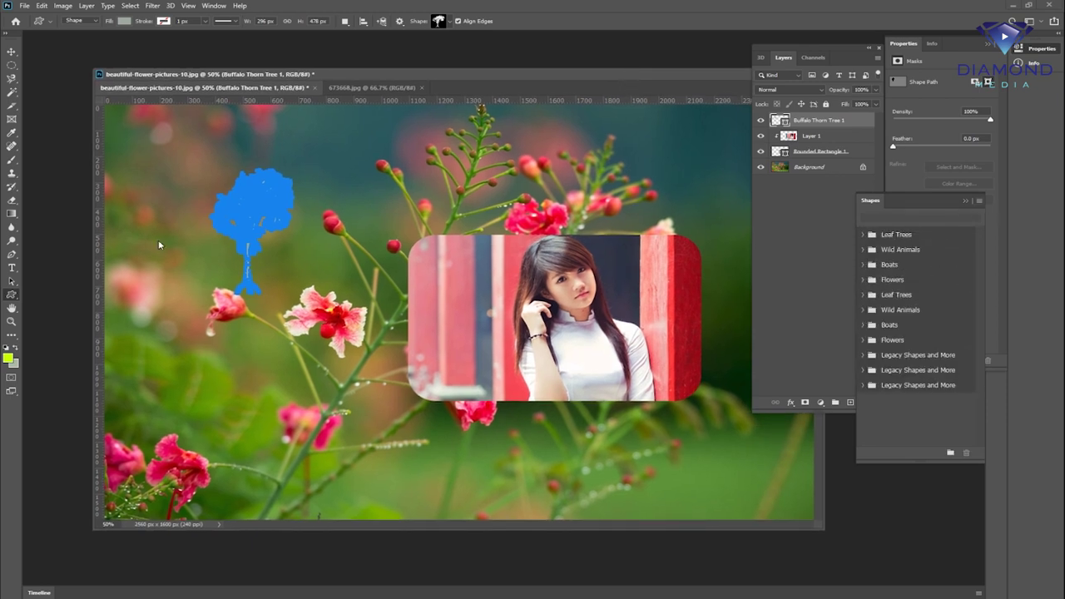
pyautogui.click(14, 122)
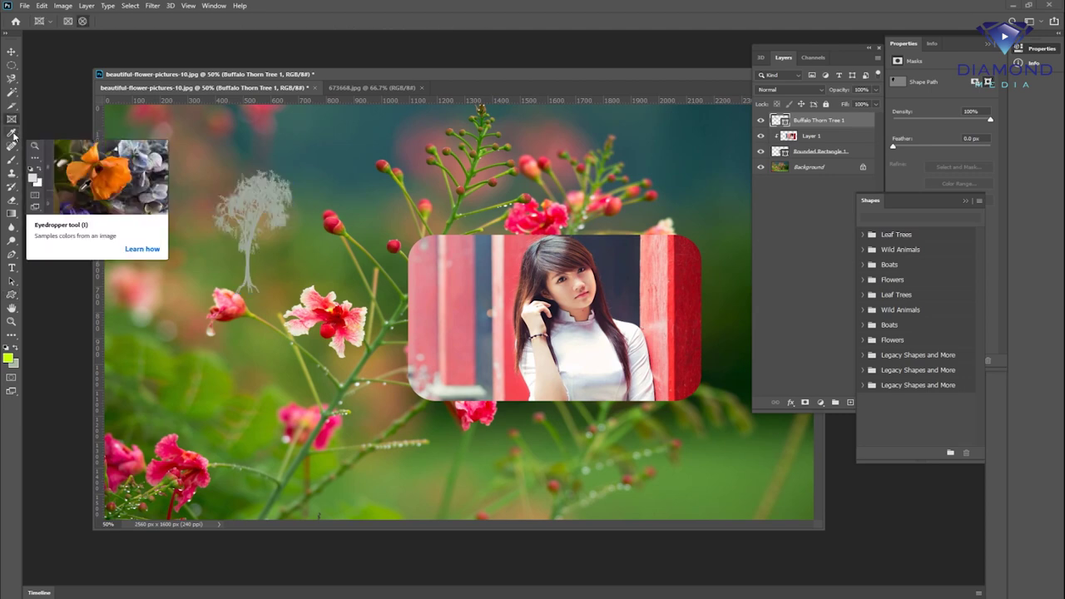
# Keep the Eyedropper Tool active after viewing its Ruler, Note and Count group, and lower the flower window
pyautogui.click(13, 135)
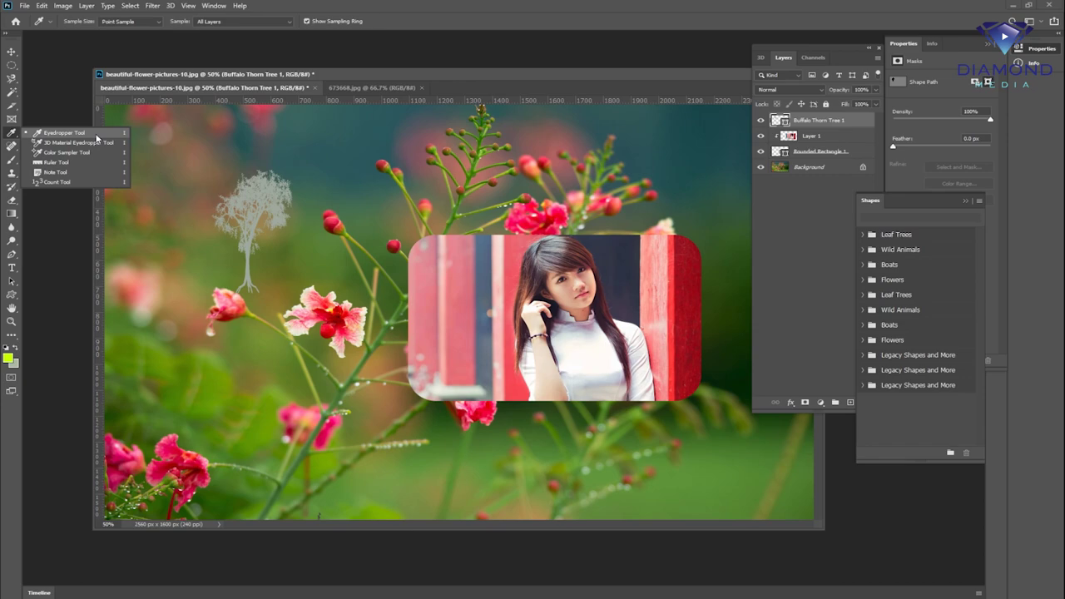
pyautogui.click(97, 135)
pyautogui.moveTo(445, 72); pyautogui.dragTo(458, 145)
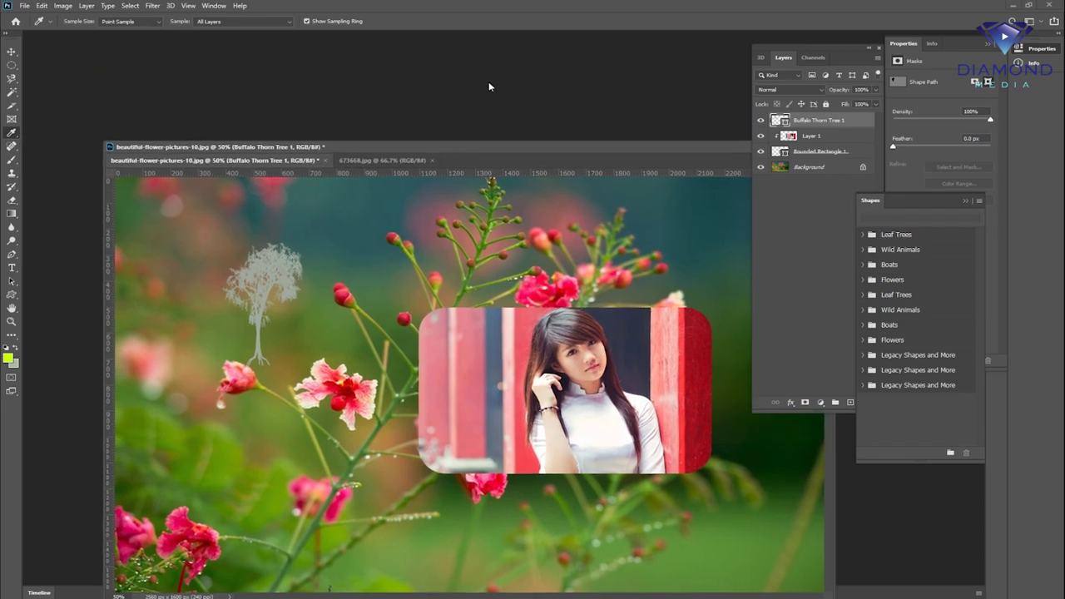
# Open the red, orange and blue jostle logo PNG and zoom out on it
pyautogui.doubleClick(490, 86)
pyautogui.click(497, 95)
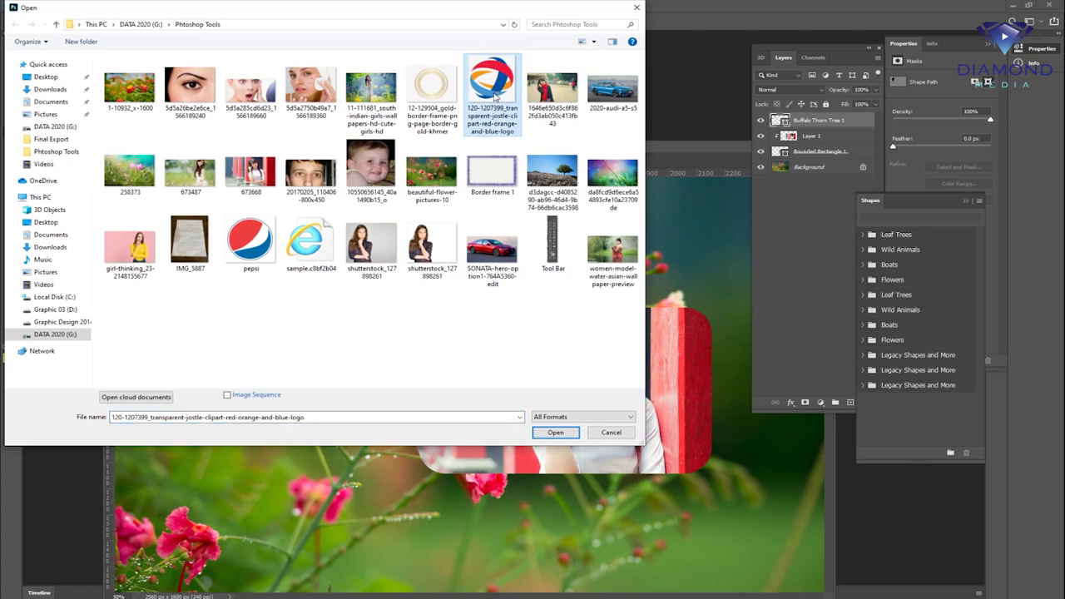
pyautogui.doubleClick(494, 92)
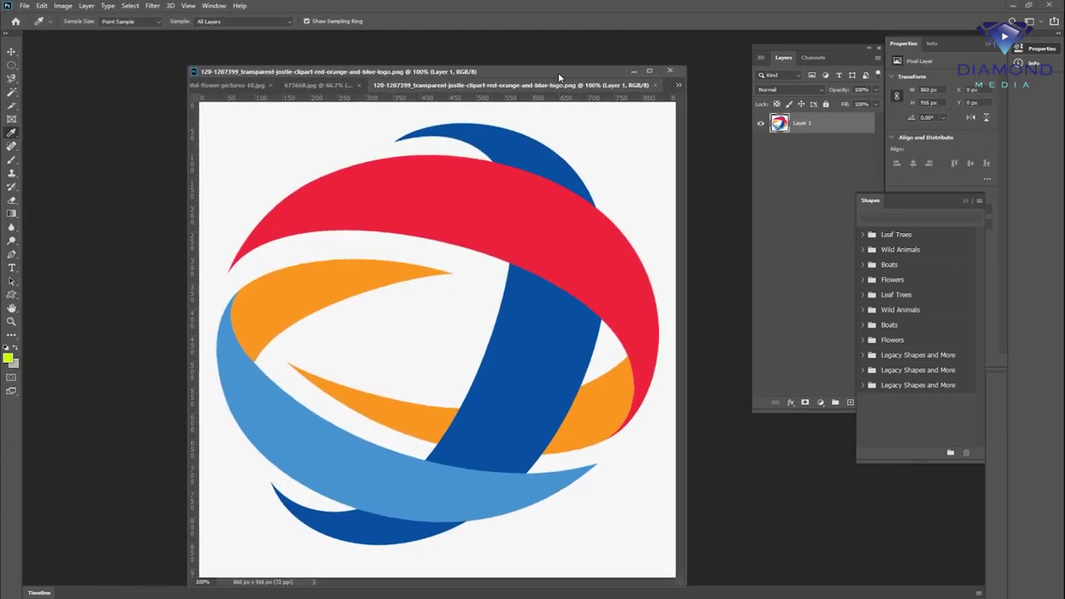
pyautogui.moveTo(450, 75); pyautogui.dragTo(623, 90)
pyautogui.keyDown('ctrl'); pyautogui.keyDown('alt'); pyautogui.click(542, 259); pyautogui.keyUp('alt'); pyautogui.keyUp('ctrl')
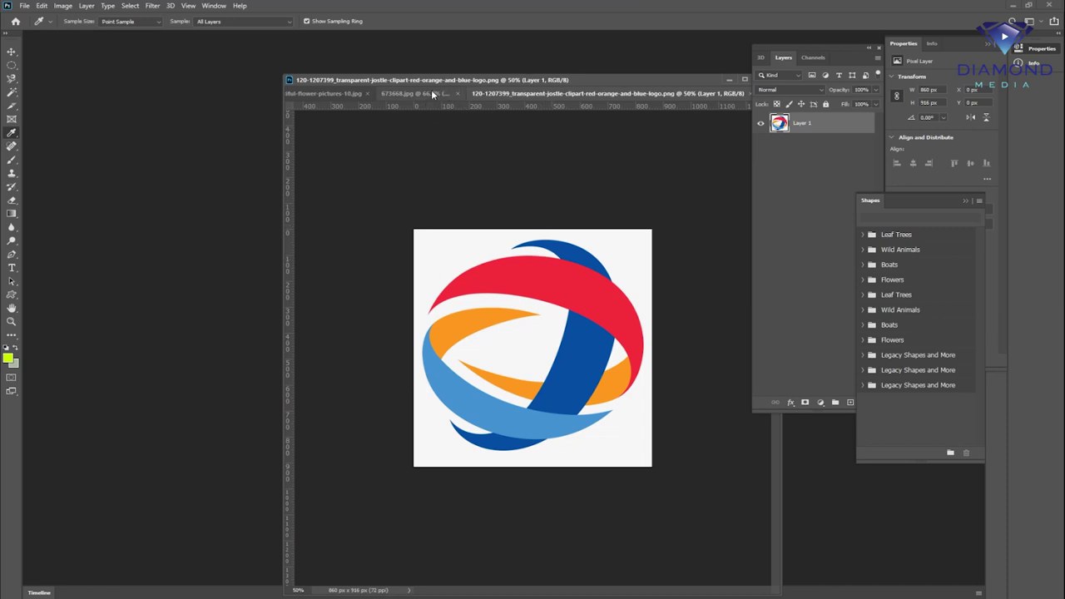
# Float 673668.jpg into its own window and zoom out
pyautogui.click(426, 93)
pyautogui.moveTo(428, 94)
pyautogui.mouseDown()
pyautogui.moveTo(181, 135)
pyautogui.moveTo(105, 126)
pyautogui.mouseUp()
pyautogui.keyDown('ctrl'); pyautogui.keyDown('alt'); pyautogui.click(379, 269); pyautogui.keyUp('alt'); pyautogui.keyUp('ctrl')
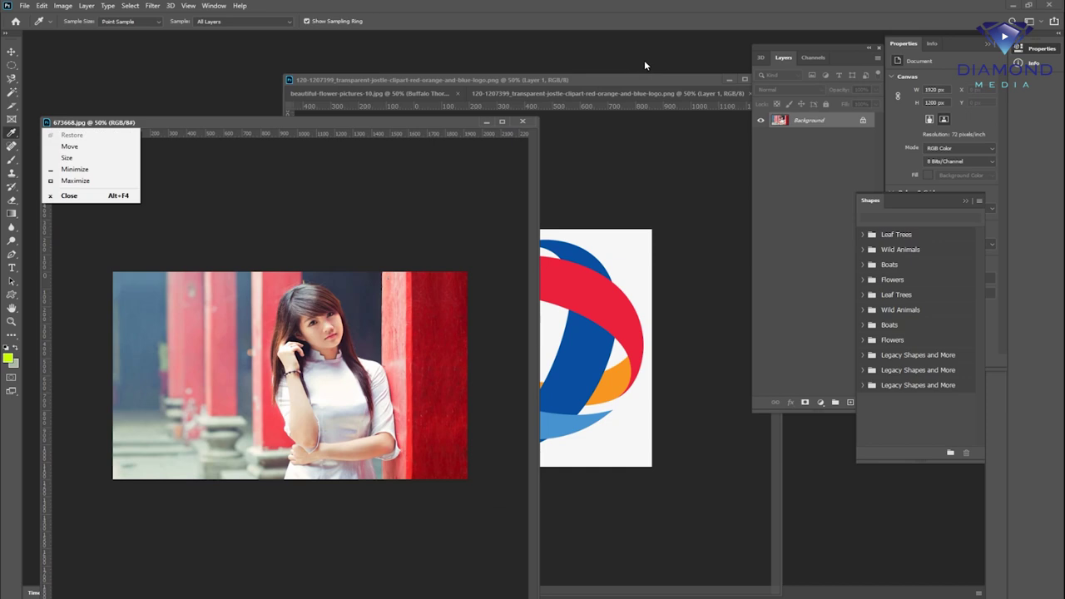
# Select an elliptical area around the girl's head and torso, with the logo window beside the photo
pyautogui.click(622, 77)
pyautogui.moveTo(621, 76); pyautogui.dragTo(680, 76)
pyautogui.moveTo(318, 122); pyautogui.dragTo(311, 55)
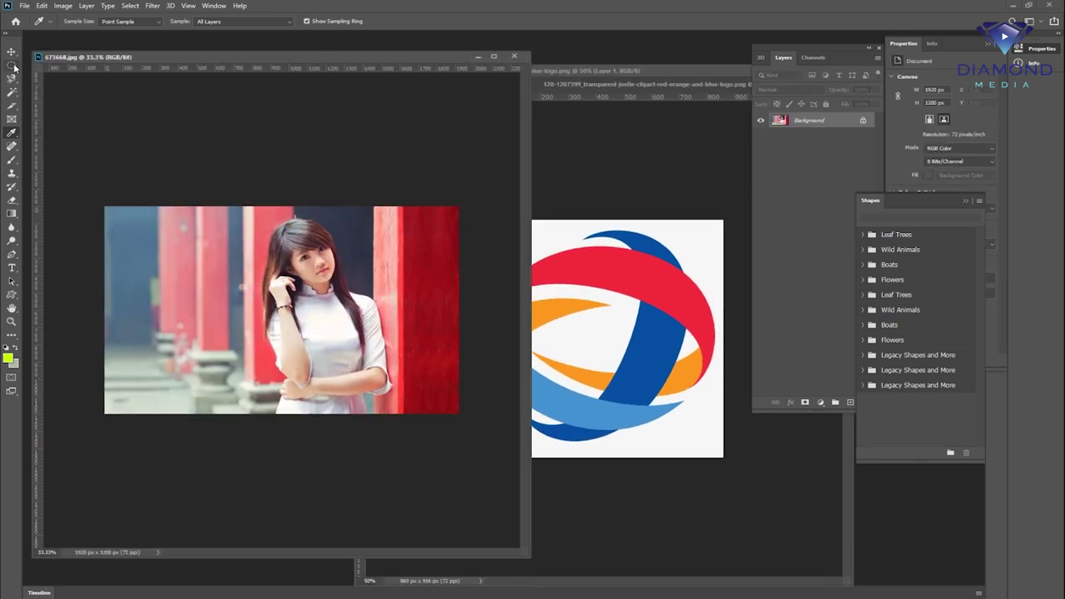
pyautogui.moveTo(15, 68); pyautogui.dragTo(46, 80)
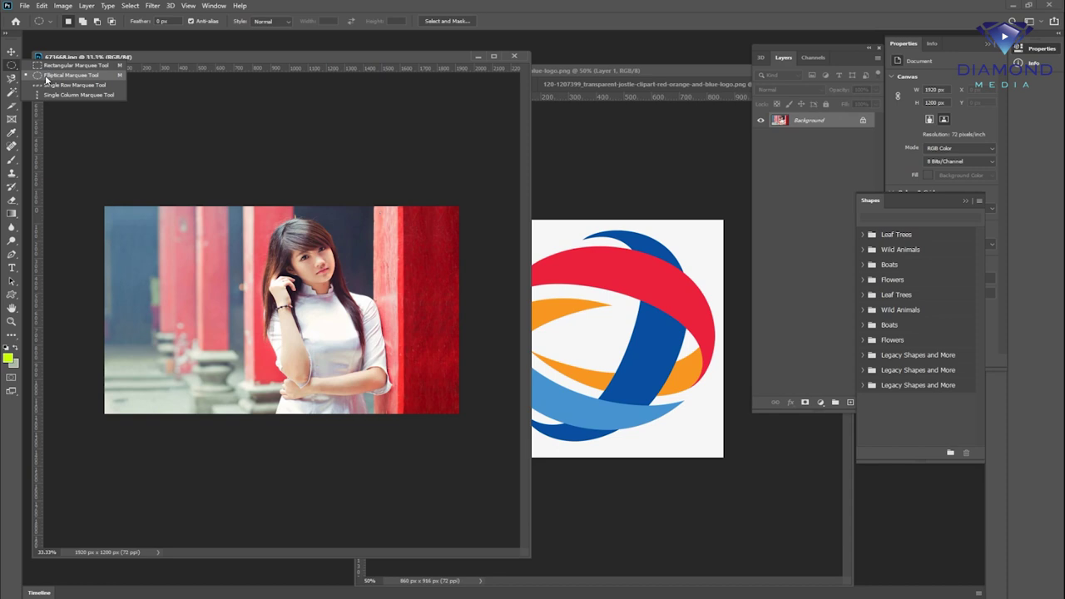
pyautogui.moveTo(243, 248); pyautogui.dragTo(381, 390)
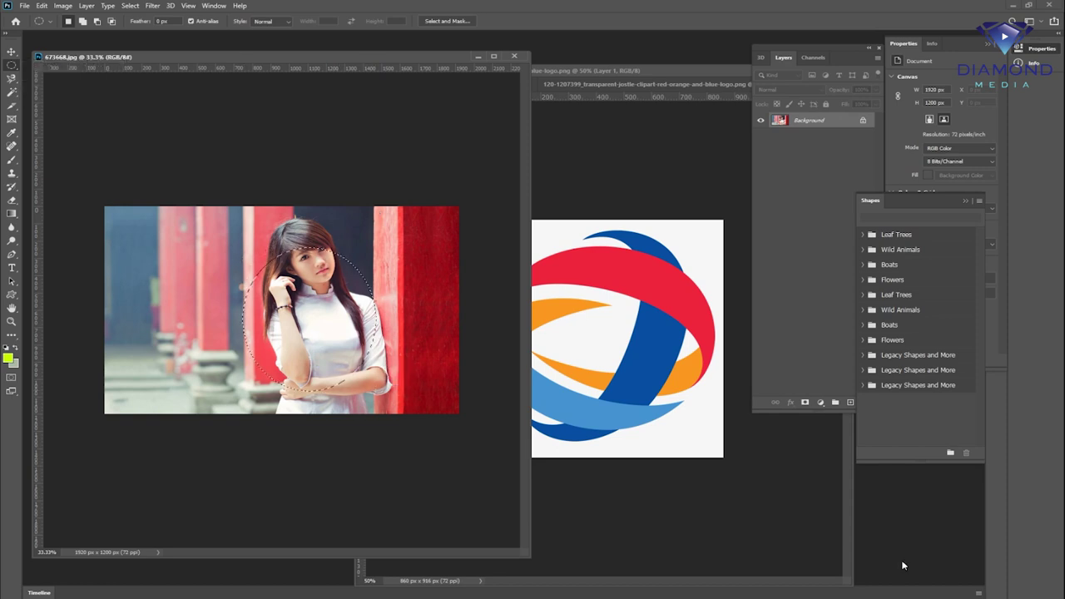
pyautogui.click(677, 70)
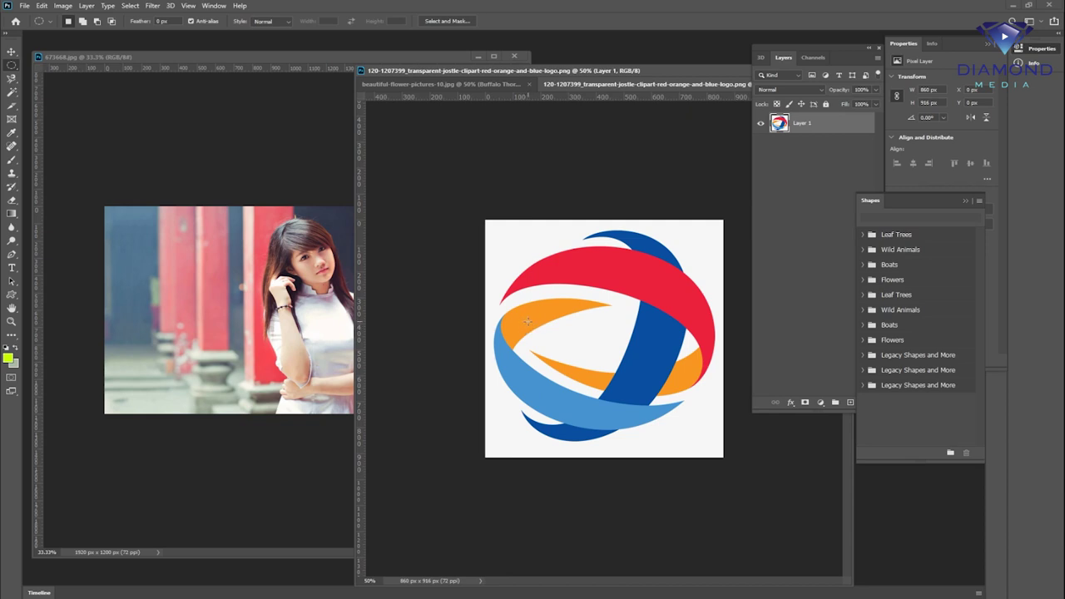
pyautogui.moveTo(424, 70); pyautogui.dragTo(533, 95)
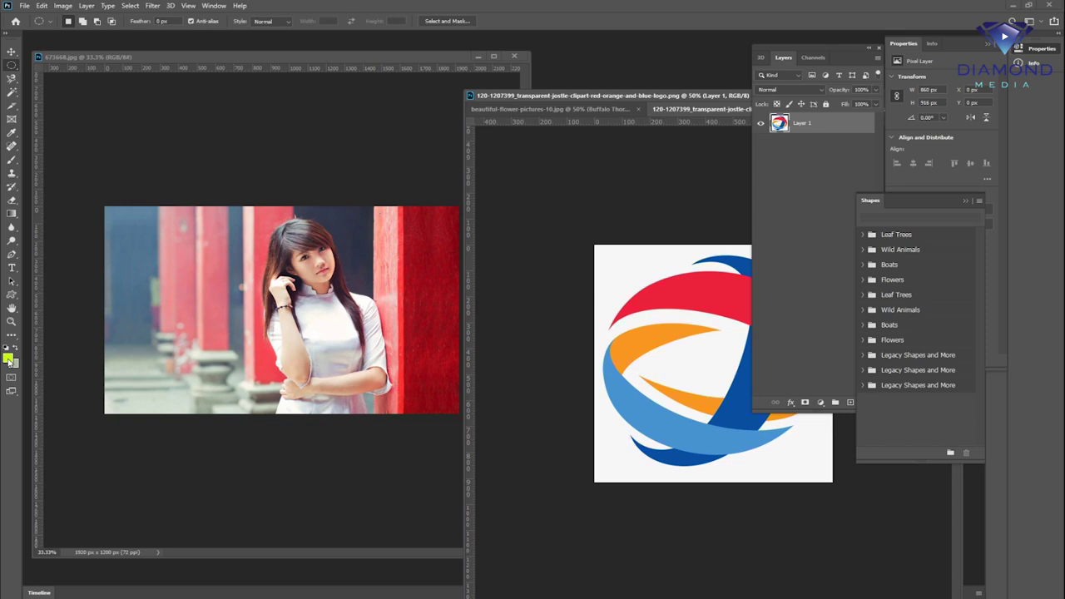
# Set the foreground colour to orange (ffba00)
pyautogui.click(9, 360)
pyautogui.click(646, 241)
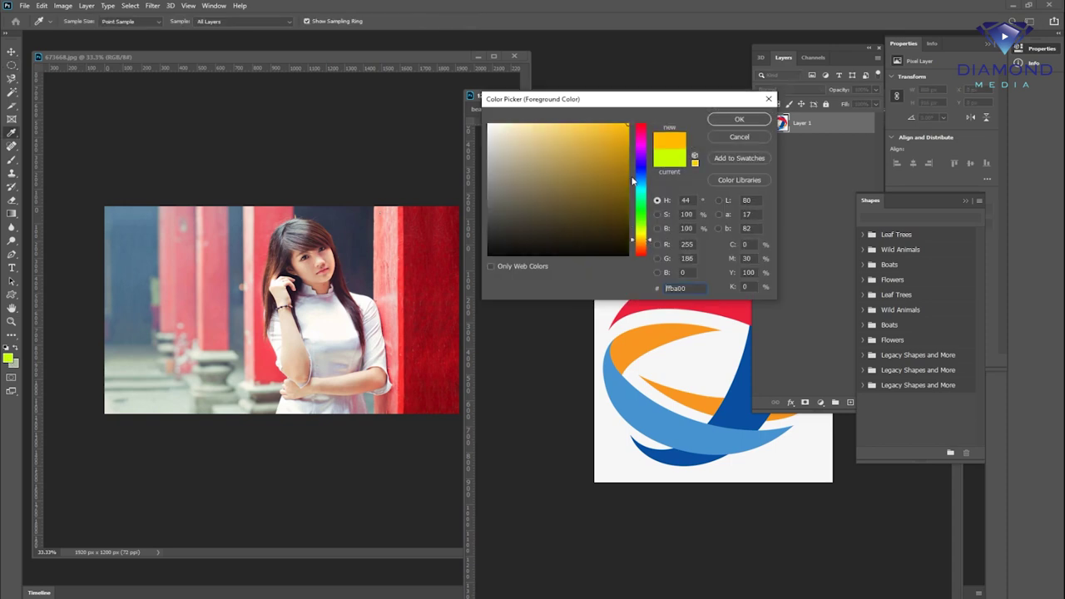
pyautogui.click(736, 121)
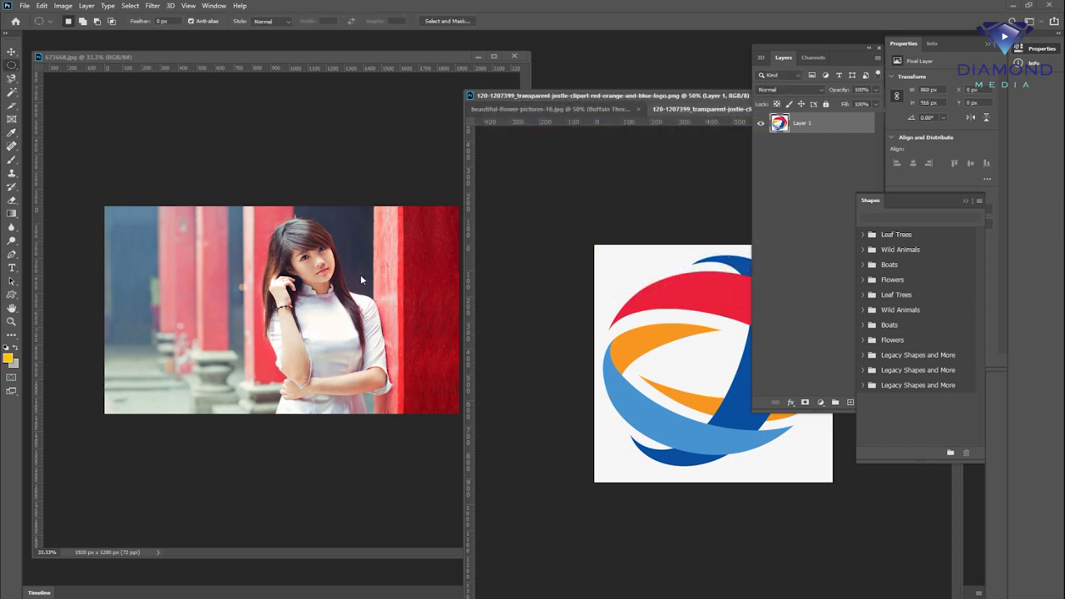
# Fill the oval selection with the orange foreground colour via Edit > Fill, then undo it
pyautogui.click(324, 140)
pyautogui.moveTo(243, 246); pyautogui.dragTo(378, 392)
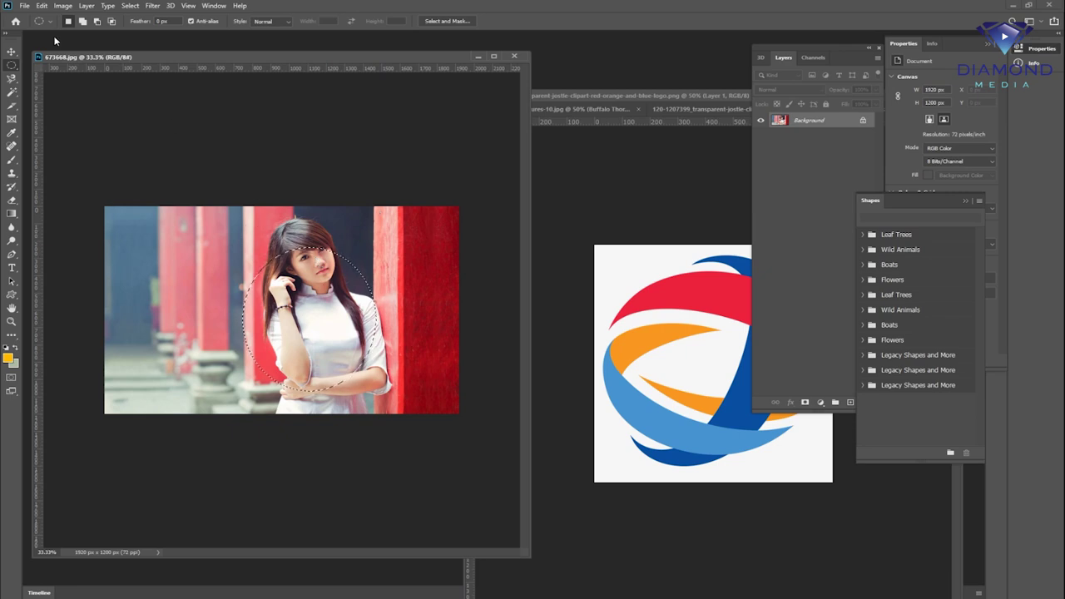
pyautogui.click(41, 7)
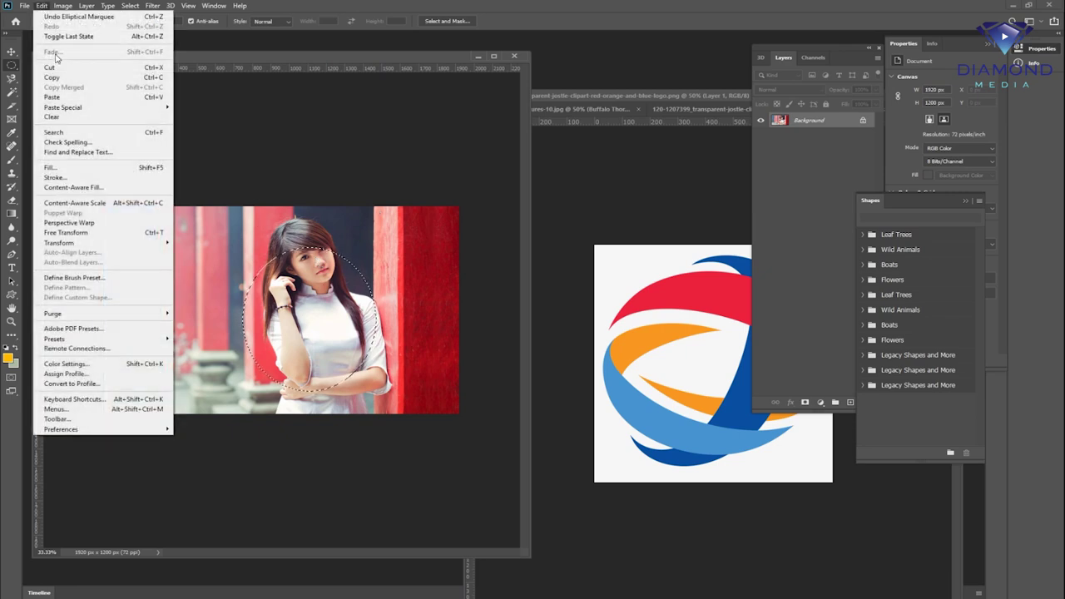
pyautogui.click(82, 172)
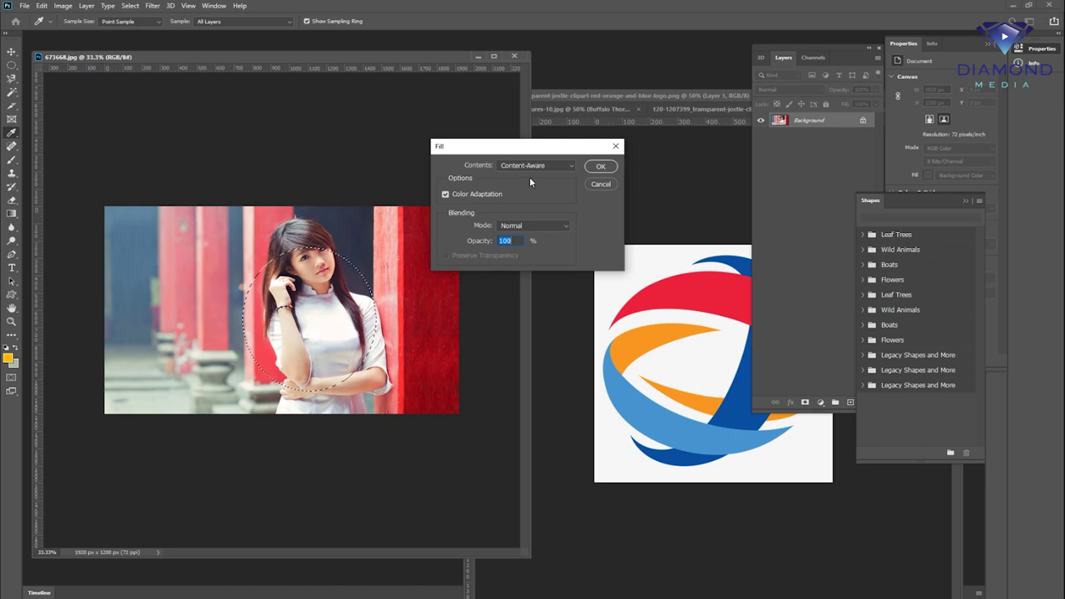
pyautogui.click(551, 167)
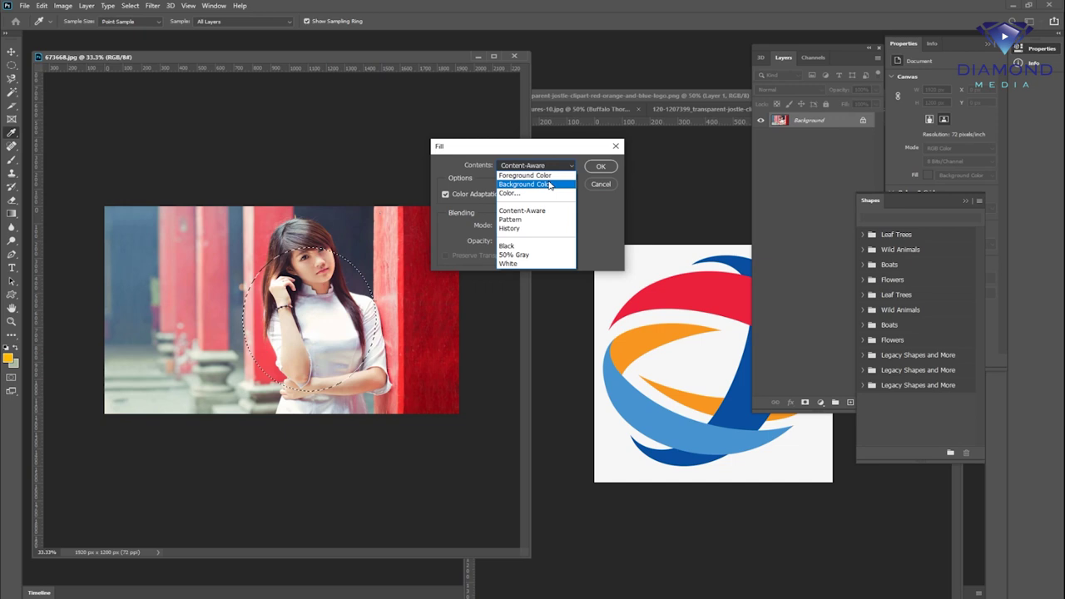
pyautogui.click(611, 188)
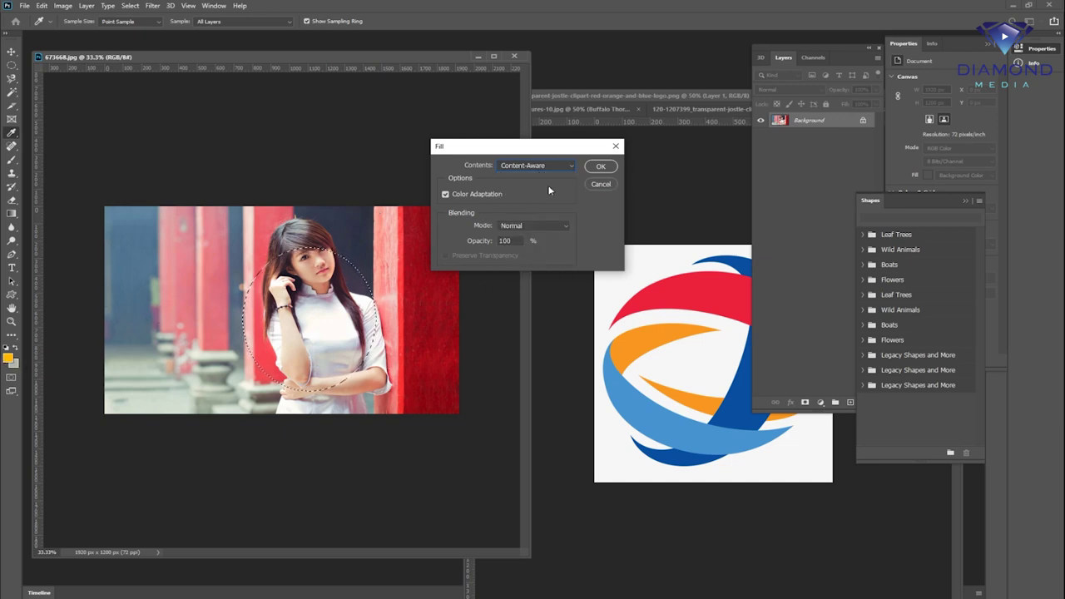
pyautogui.click(536, 165)
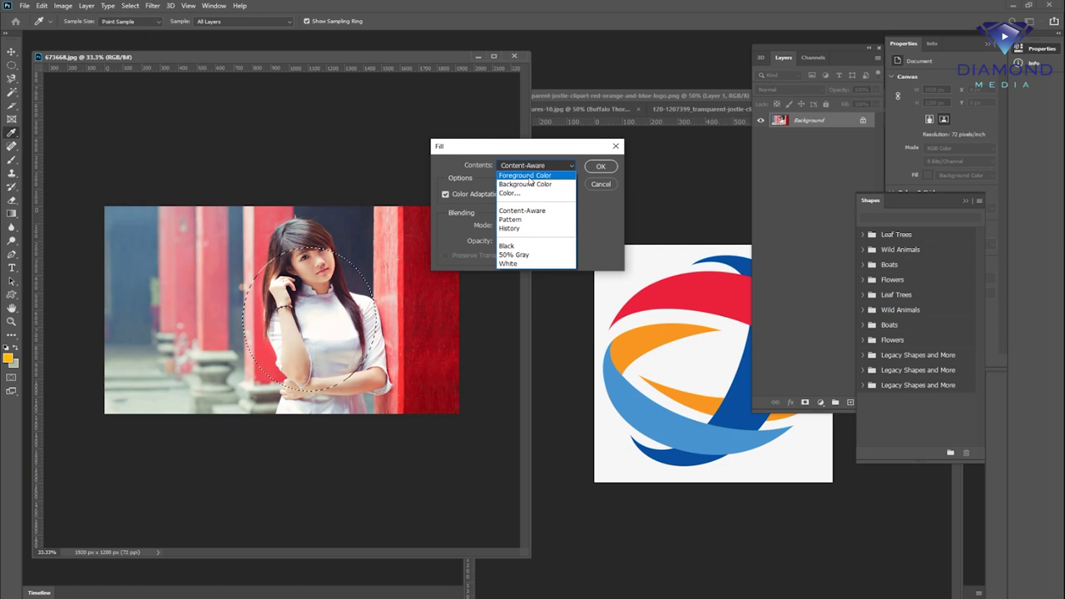
pyautogui.click(530, 175)
pyautogui.click(601, 166)
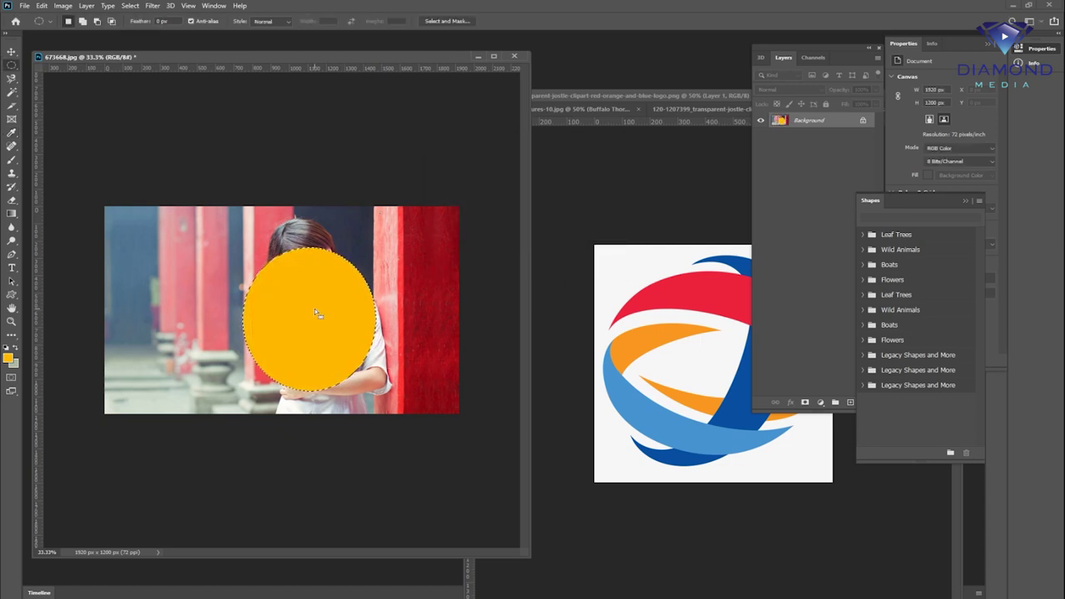
pyautogui.hotkey('ctrl', 'z')
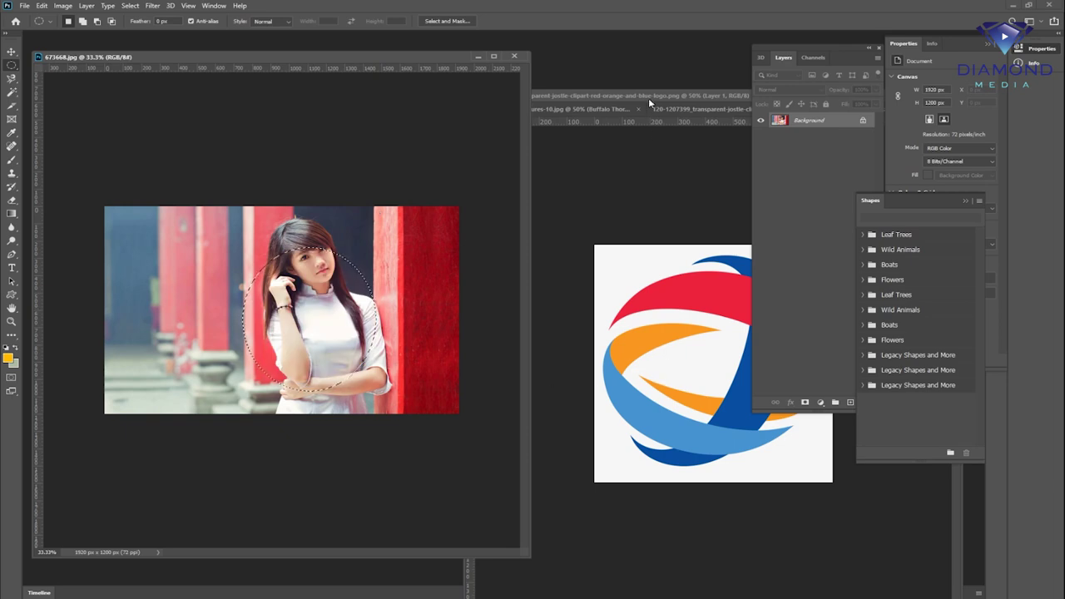
# Sample the logo's orange band as foreground colour and copy its hex code
pyautogui.moveTo(647, 98); pyautogui.dragTo(589, 65)
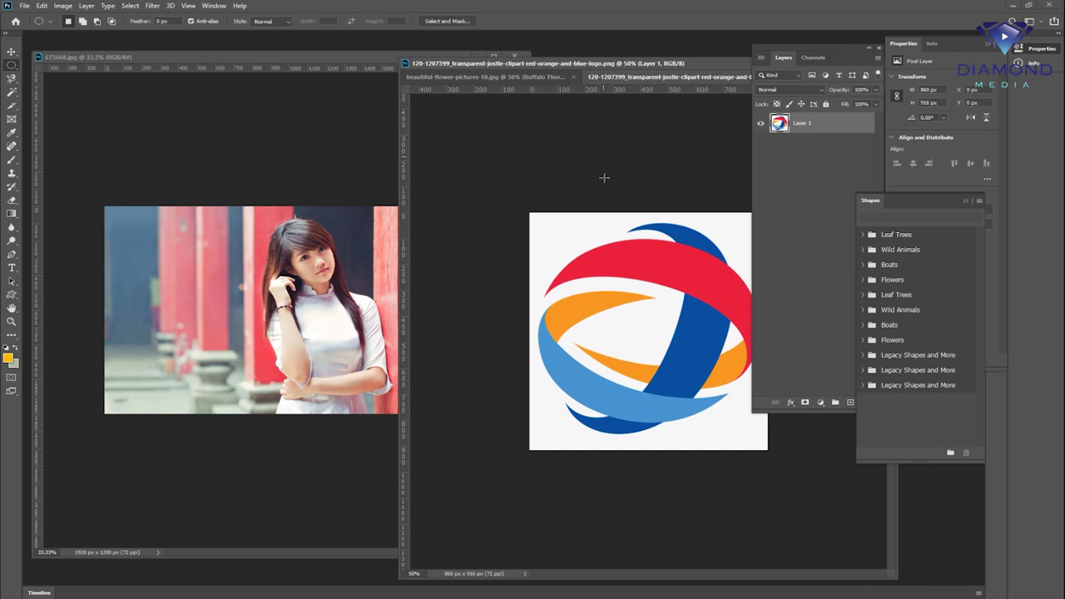
pyautogui.click(11, 132)
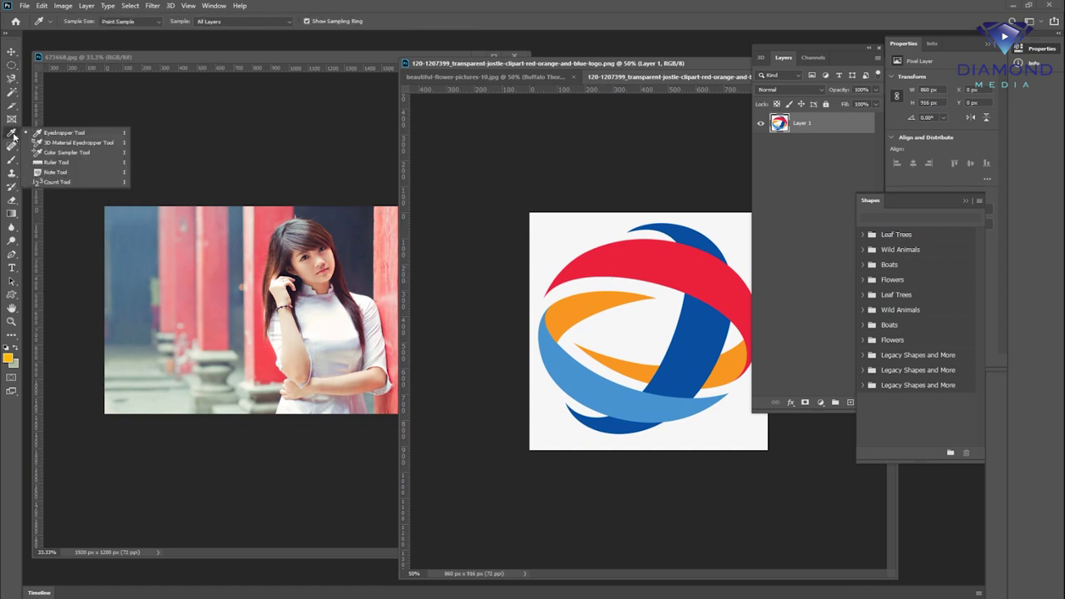
pyautogui.click(49, 136)
pyautogui.click(585, 308)
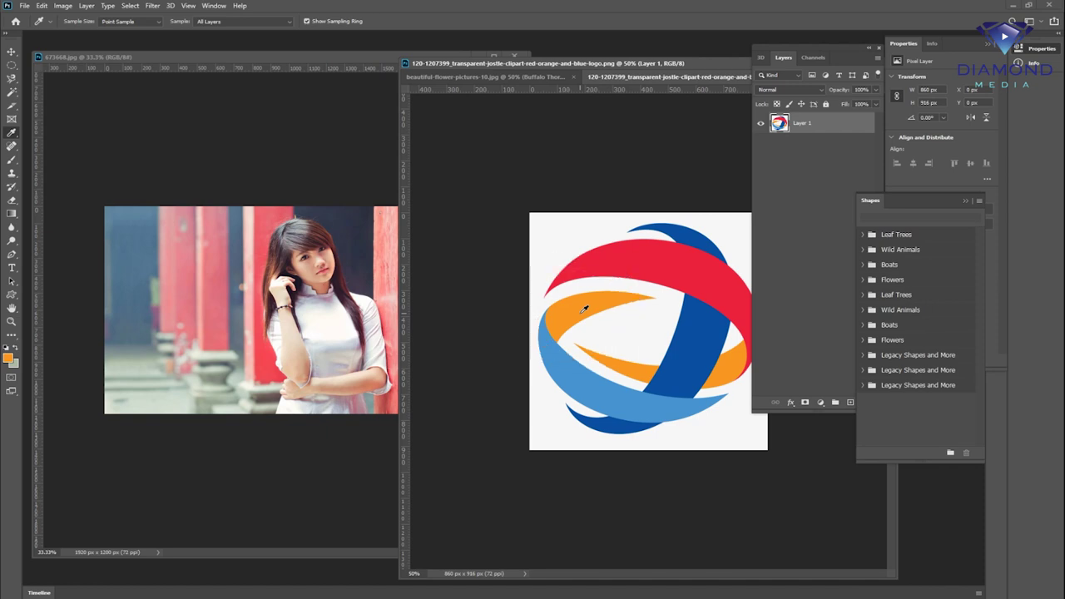
pyautogui.click(10, 358)
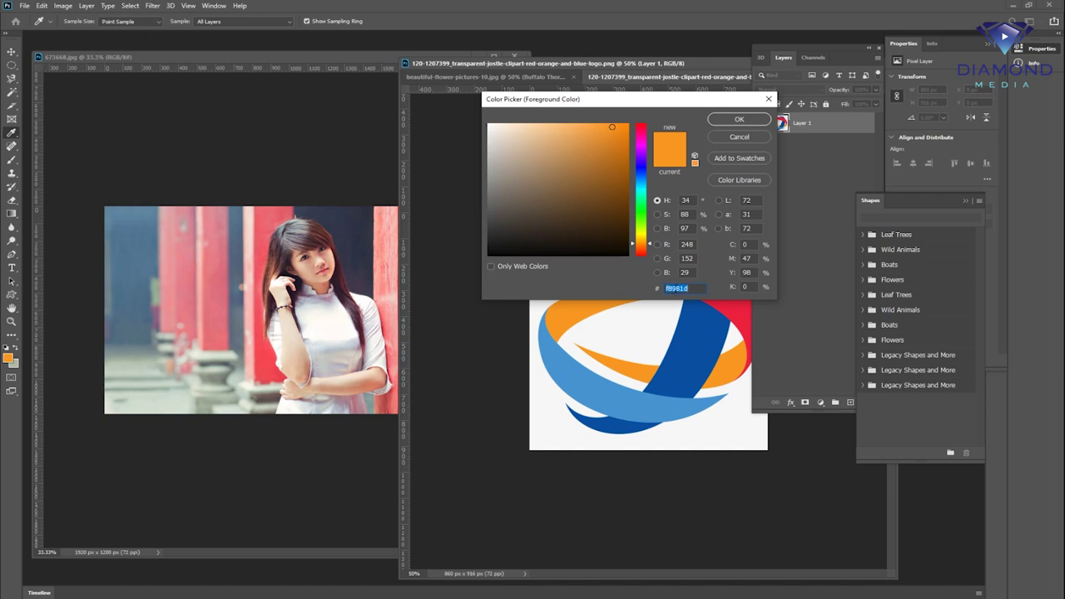
pyautogui.rightClick(676, 288)
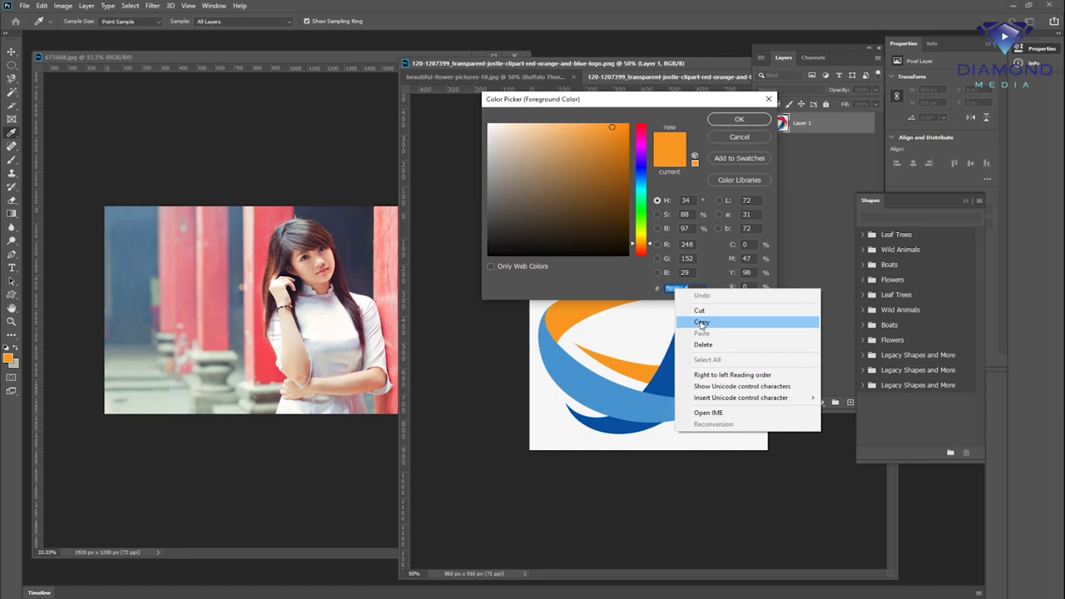
pyautogui.click(701, 323)
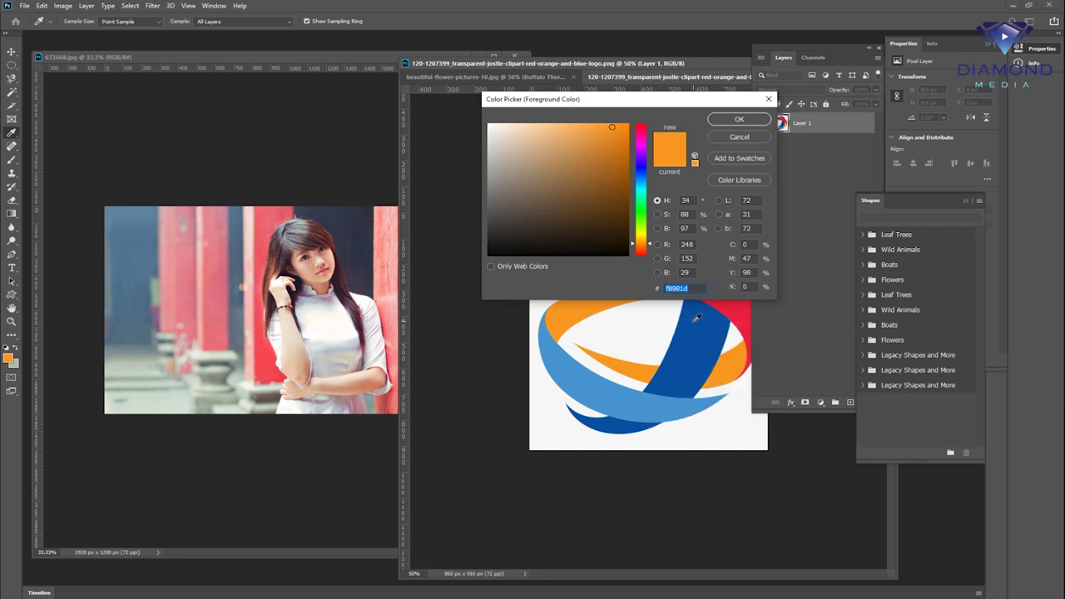
pyautogui.click(739, 120)
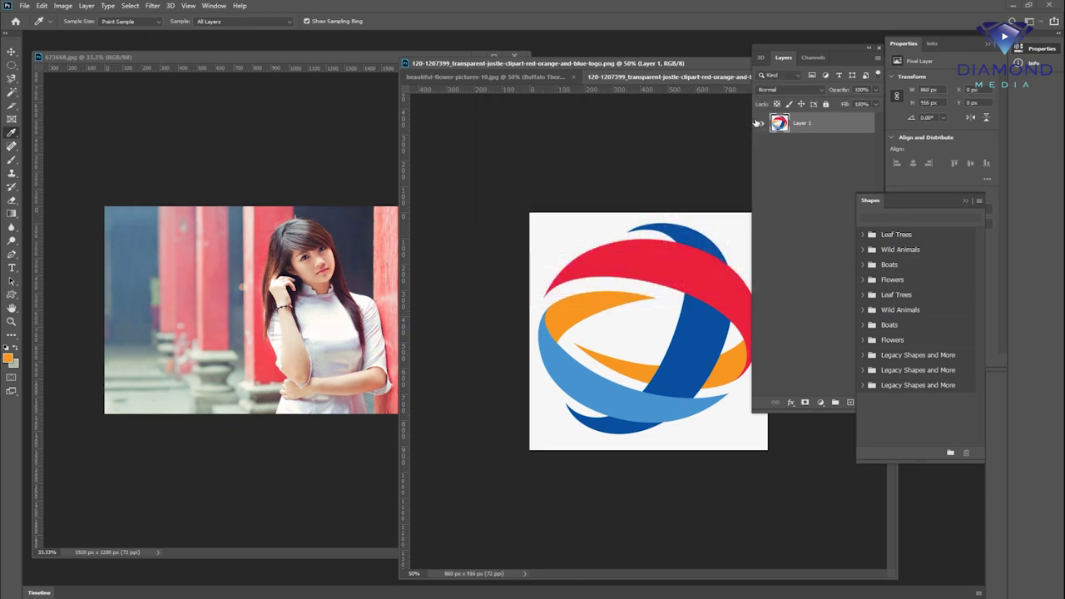
# Fill the portrait's circular selection with the sampled orange, then deselect
pyautogui.click(239, 58)
pyautogui.click(42, 5)
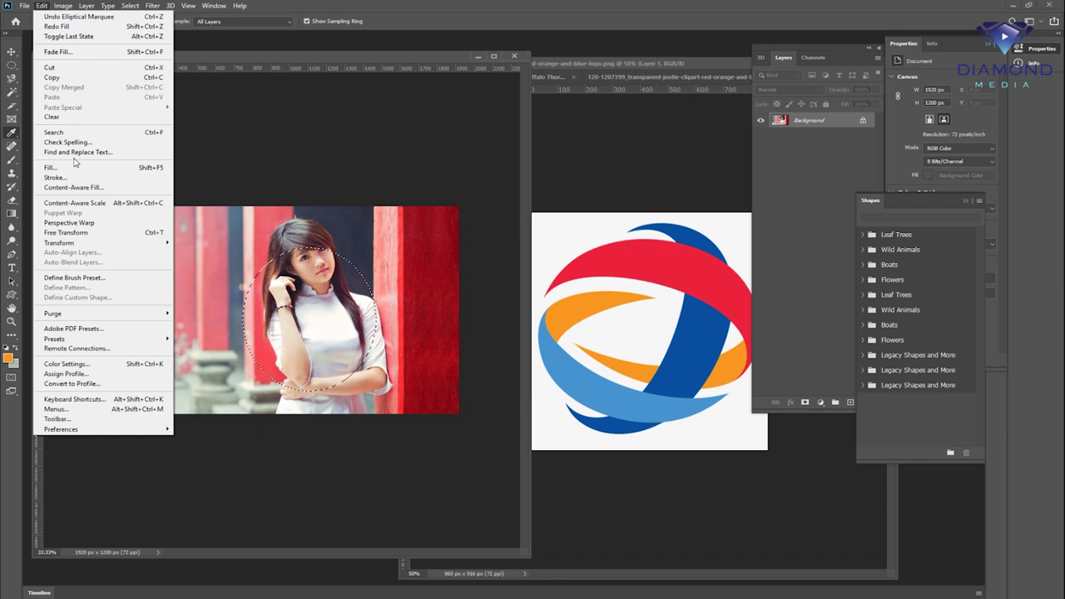
pyautogui.click(75, 168)
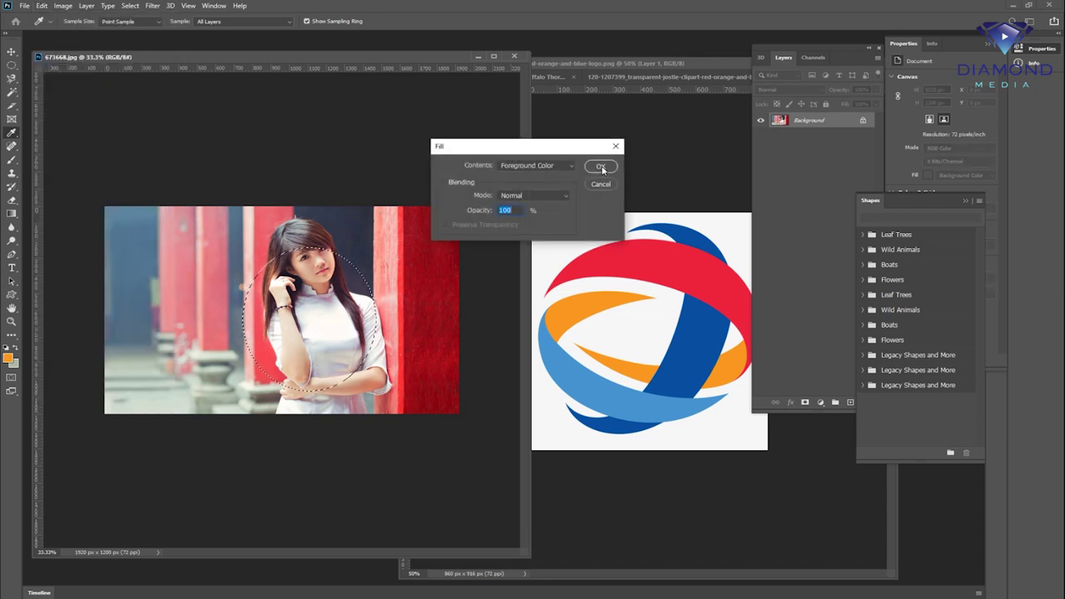
pyautogui.click(602, 166)
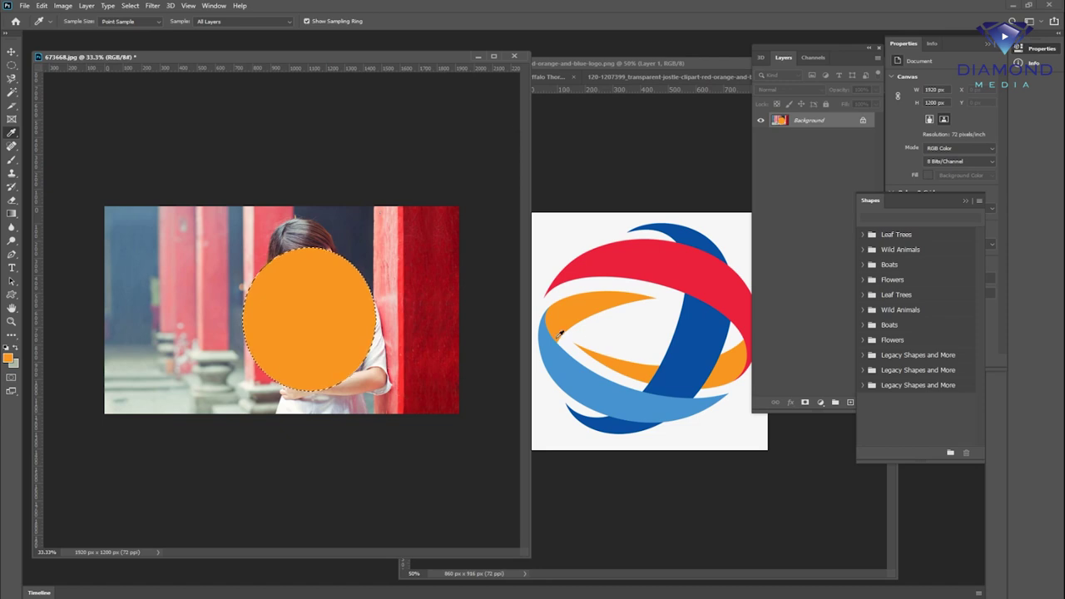
pyautogui.hotkey('ctrl', 'd')
pyautogui.click(12, 268)
pyautogui.write('TOTAL')
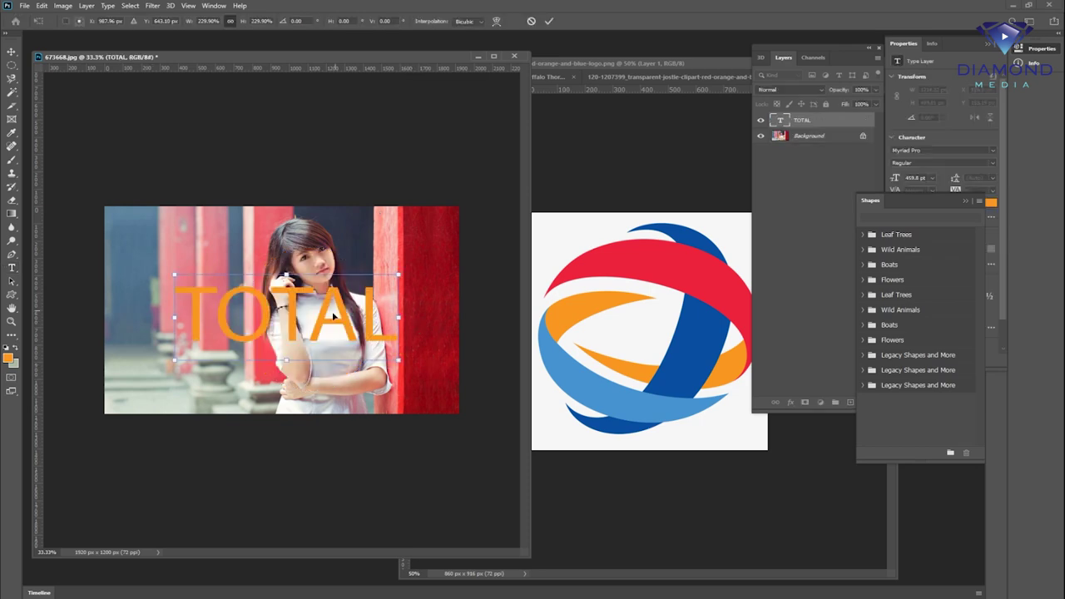
# Commit the TOTAL text enlarged to 459.8 pt and sample the logo's red as foreground colour
pyautogui.scroll(-2, 337, 311)
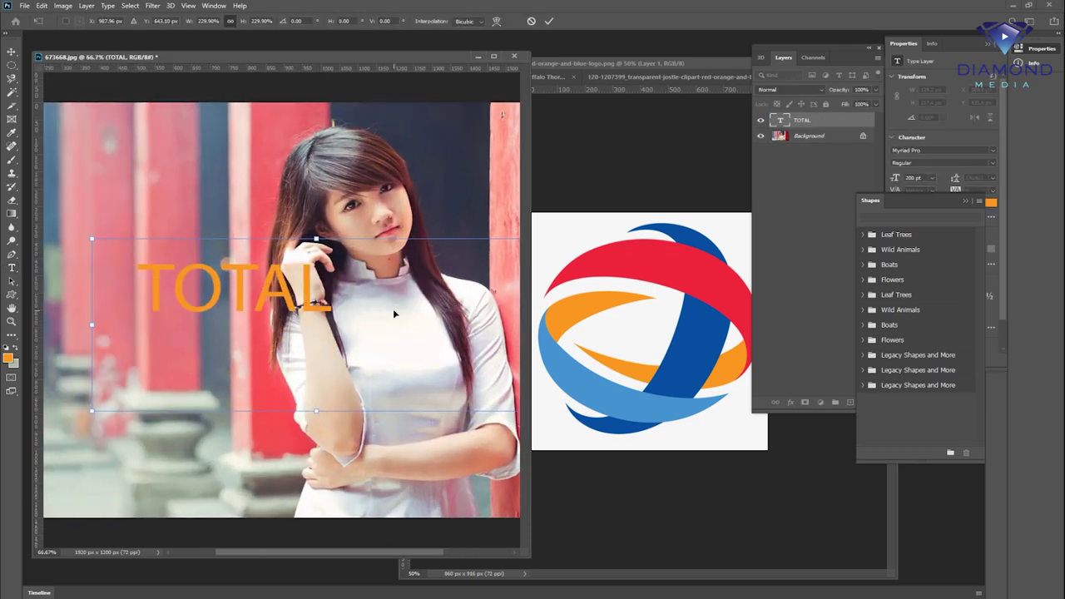
pyautogui.scroll(3, 393, 309)
pyautogui.press('Return')
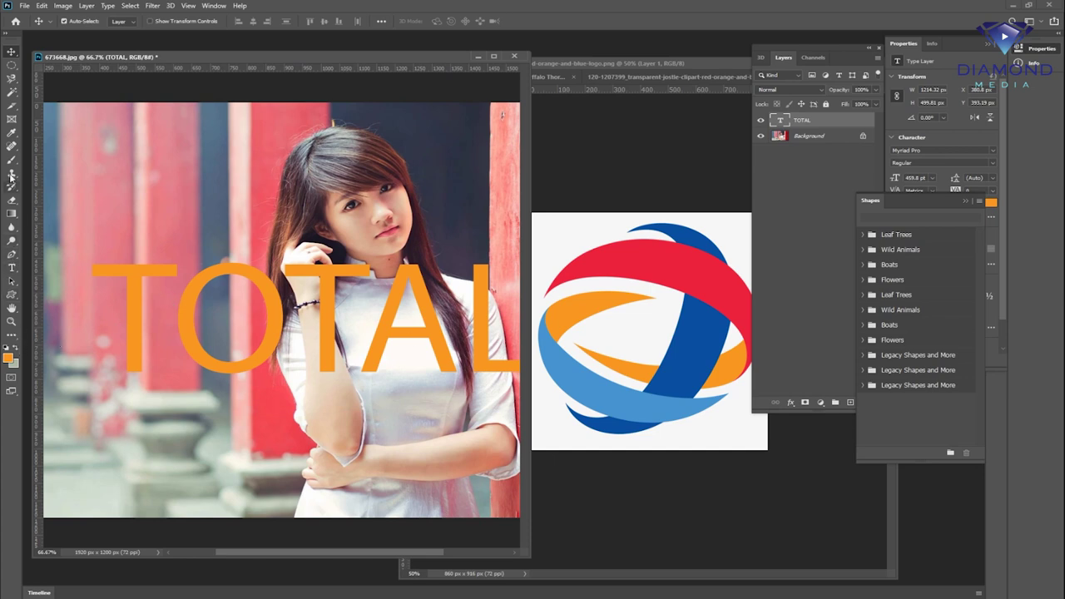
pyautogui.click(11, 132)
pyautogui.click(681, 271)
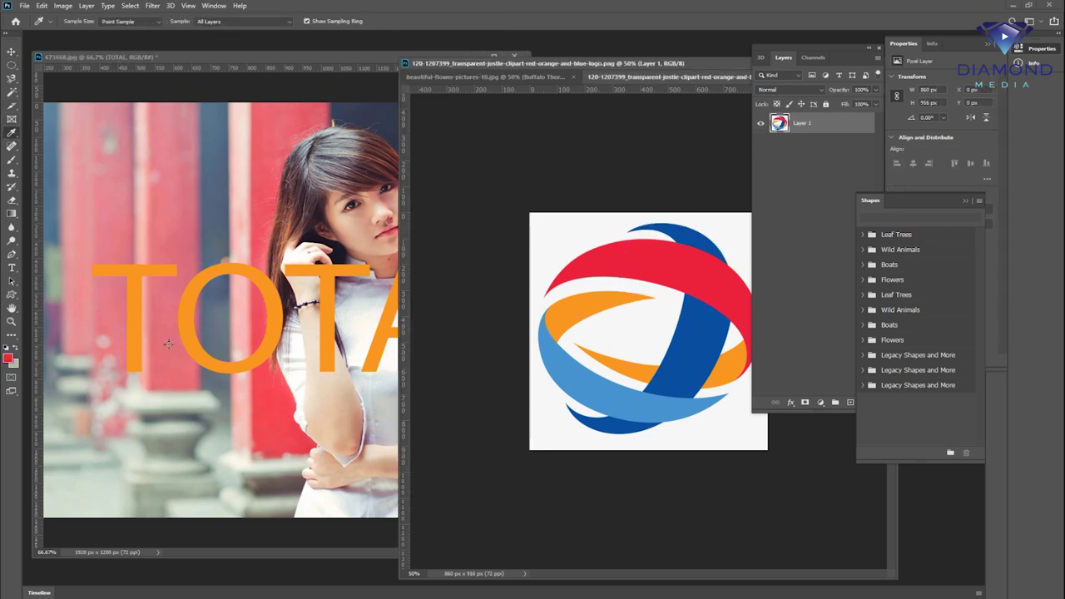
# Copy the red hex code ed1a3b from the foreground colour picker
pyautogui.click(7, 357)
pyautogui.rightClick(684, 288)
pyautogui.click(710, 322)
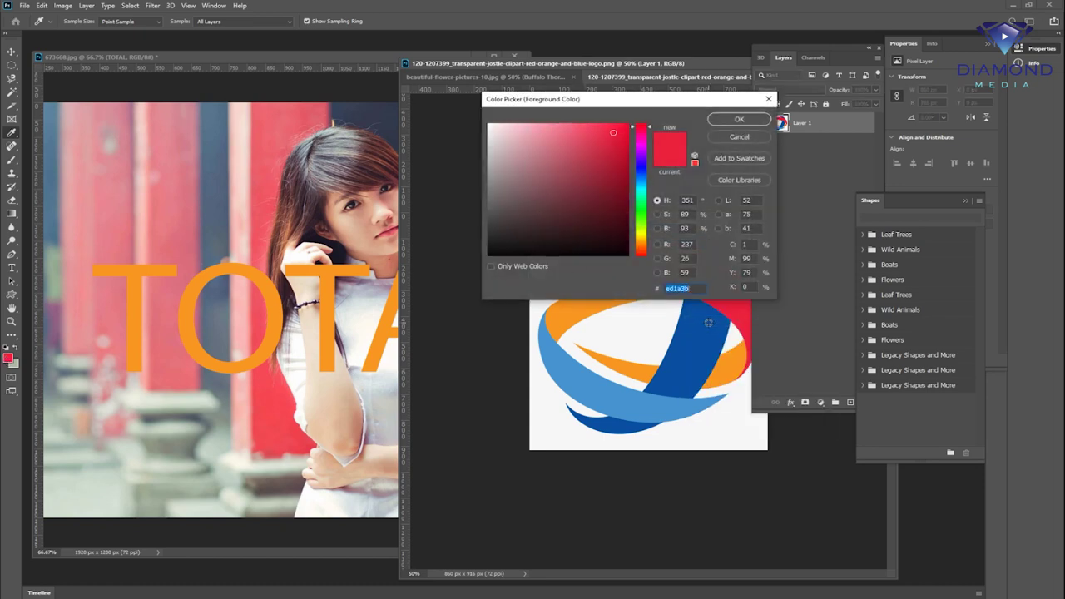
pyautogui.click(748, 122)
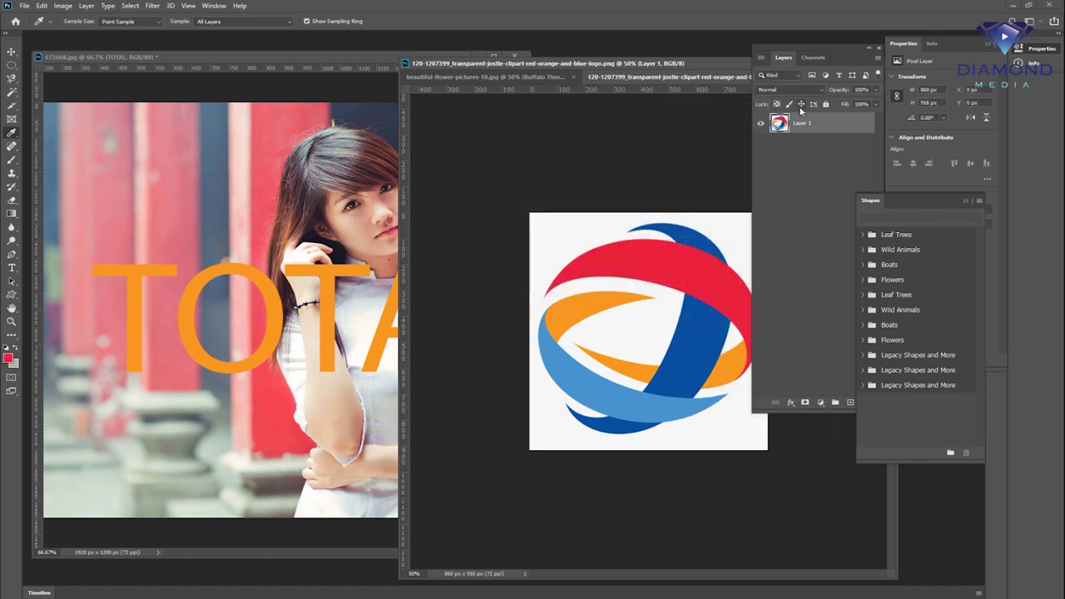
# Give the TOTAL text a red ed1a3b Color Overlay
pyautogui.click(283, 59)
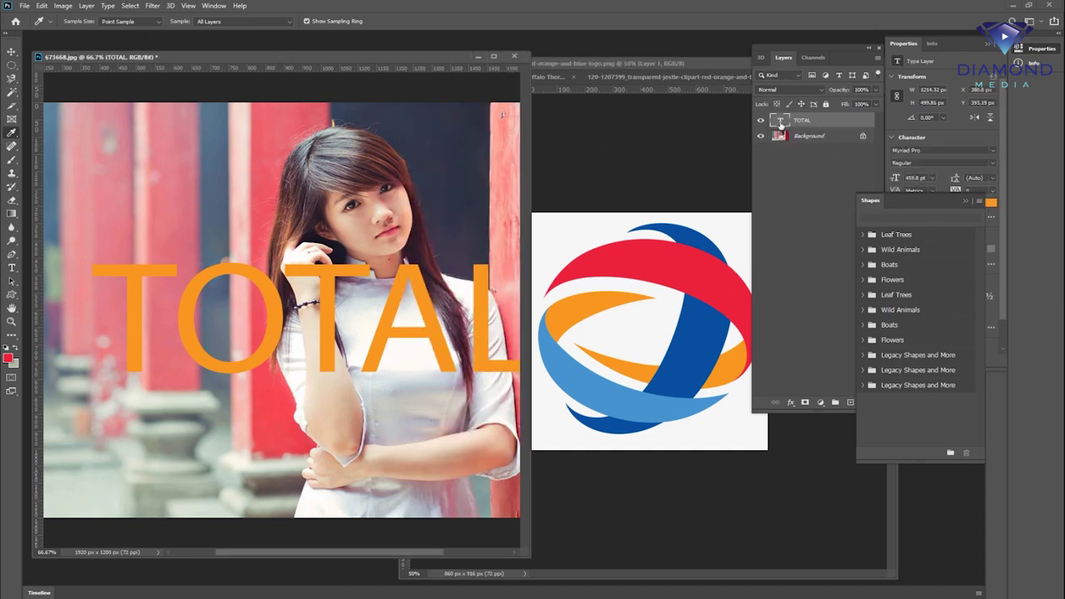
pyautogui.click(837, 125)
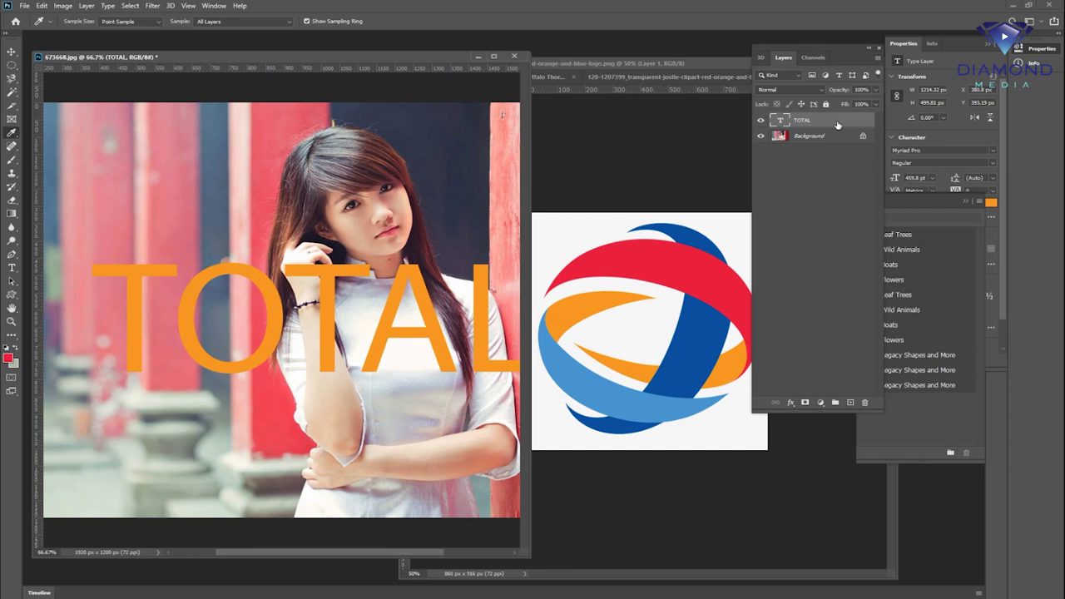
pyautogui.press('h')
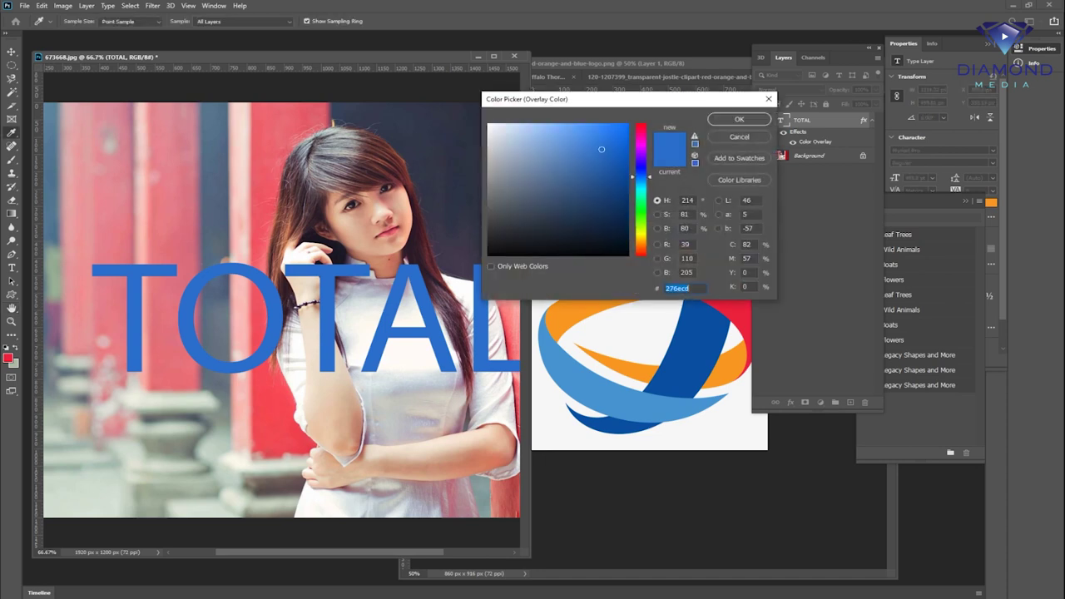
pyautogui.rightClick(678, 288)
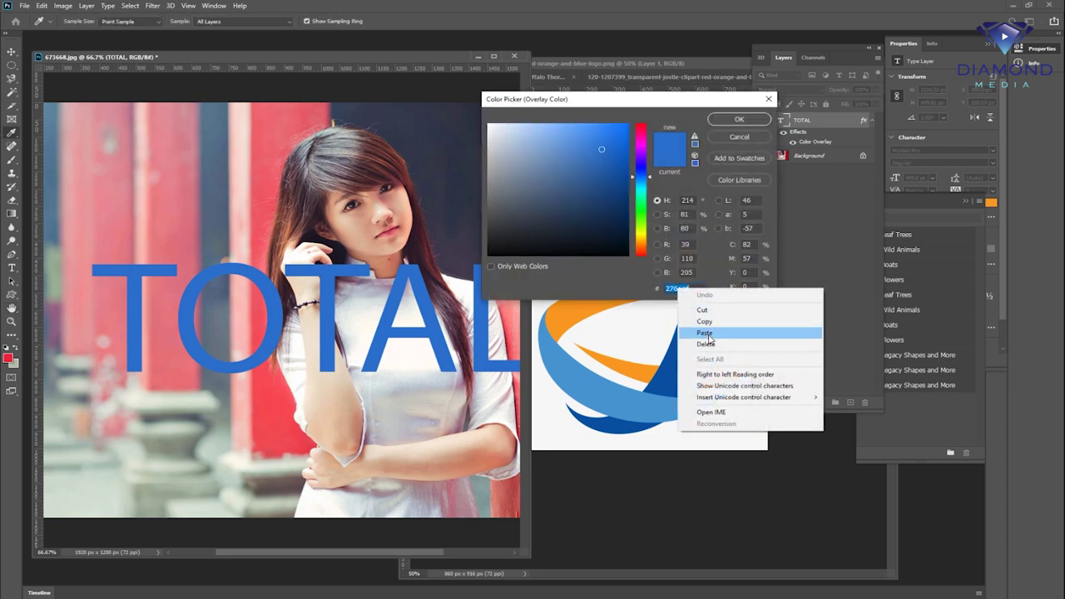
pyautogui.click(707, 333)
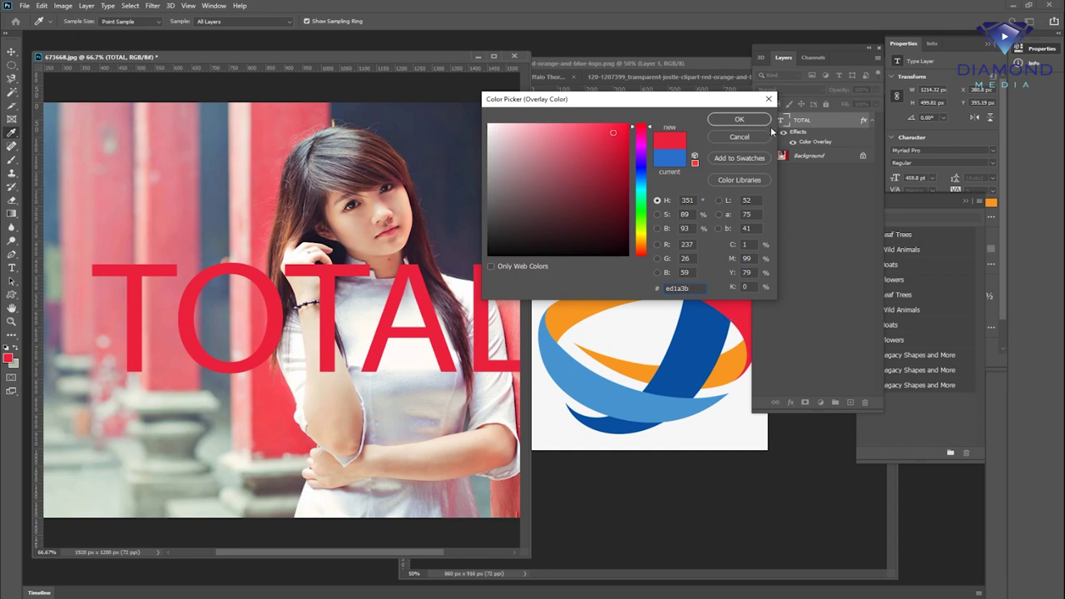
pyautogui.click(739, 119)
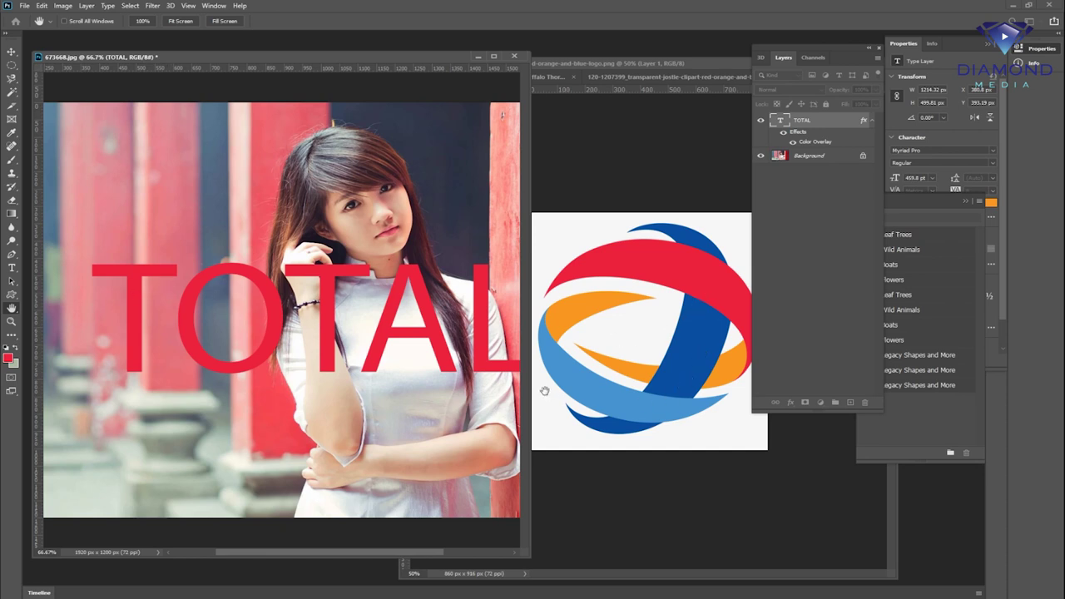
# Hide and delete the layer effects so TOTAL is orange again
pyautogui.click(792, 142)
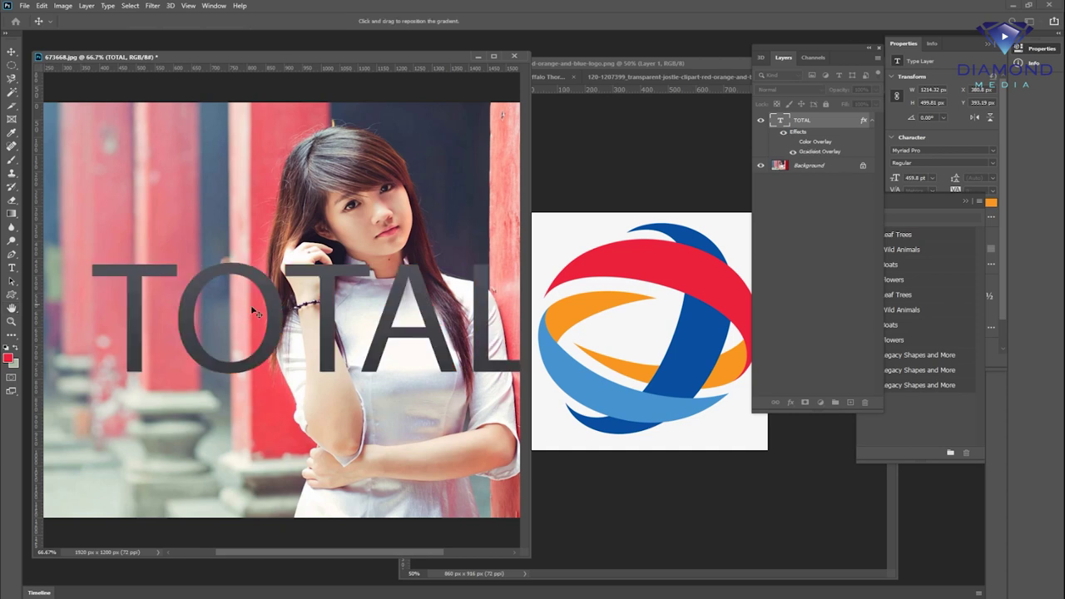
pyautogui.click(11, 133)
pyautogui.hotkey('ctrl', 'z')
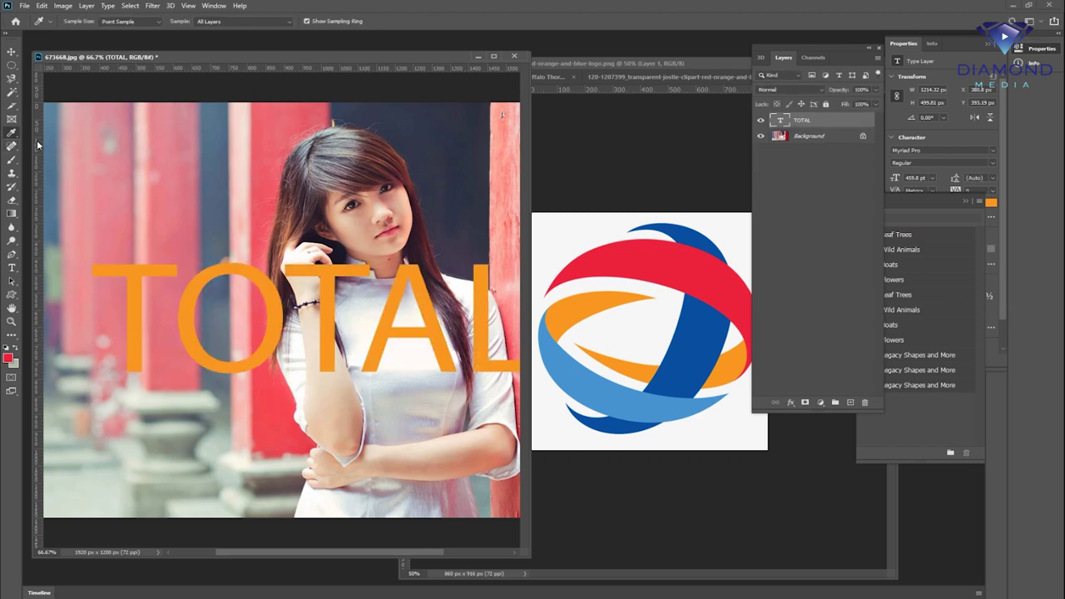
# Rearrange the document windows and bring the flower document forward
pyautogui.rightClick(16, 134)
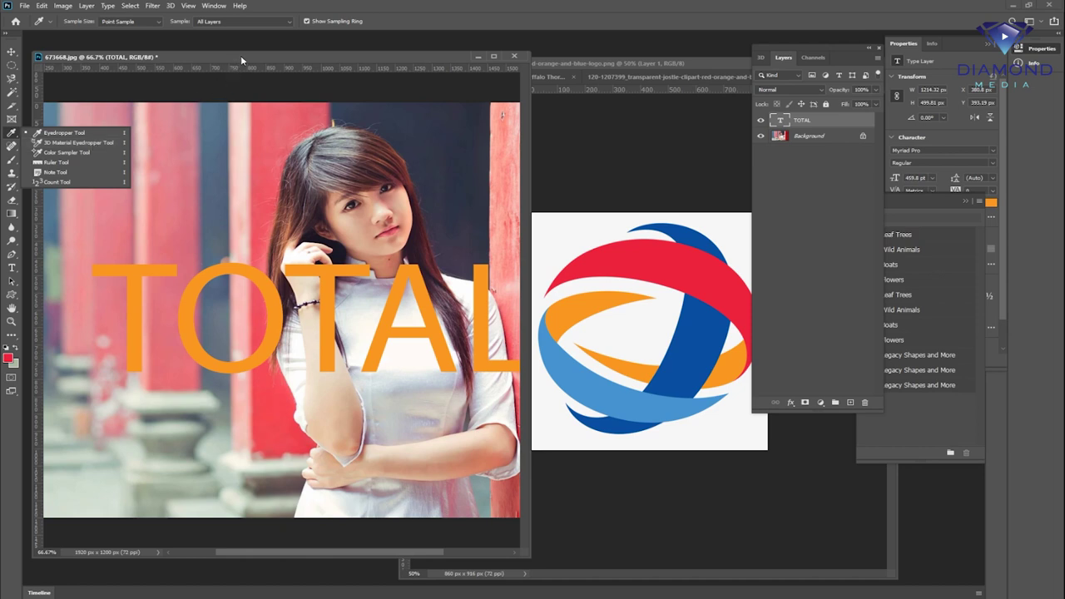
pyautogui.moveTo(238, 58); pyautogui.dragTo(269, 50)
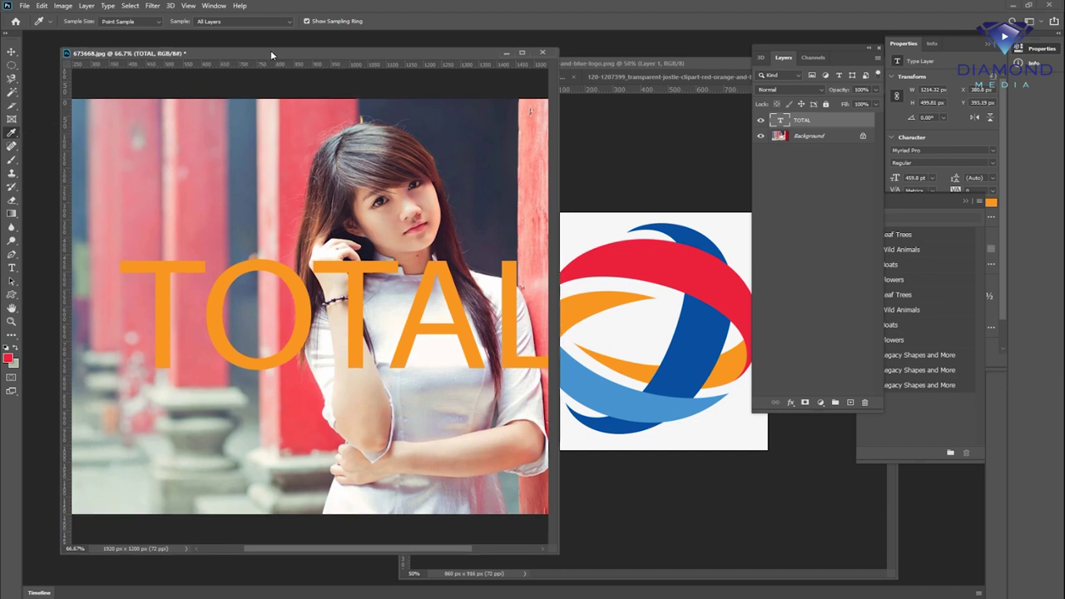
pyautogui.moveTo(611, 57)
pyautogui.mouseDown()
pyautogui.moveTo(531, 82)
pyautogui.moveTo(565, 89)
pyautogui.mouseUp()
pyautogui.click(359, 106)
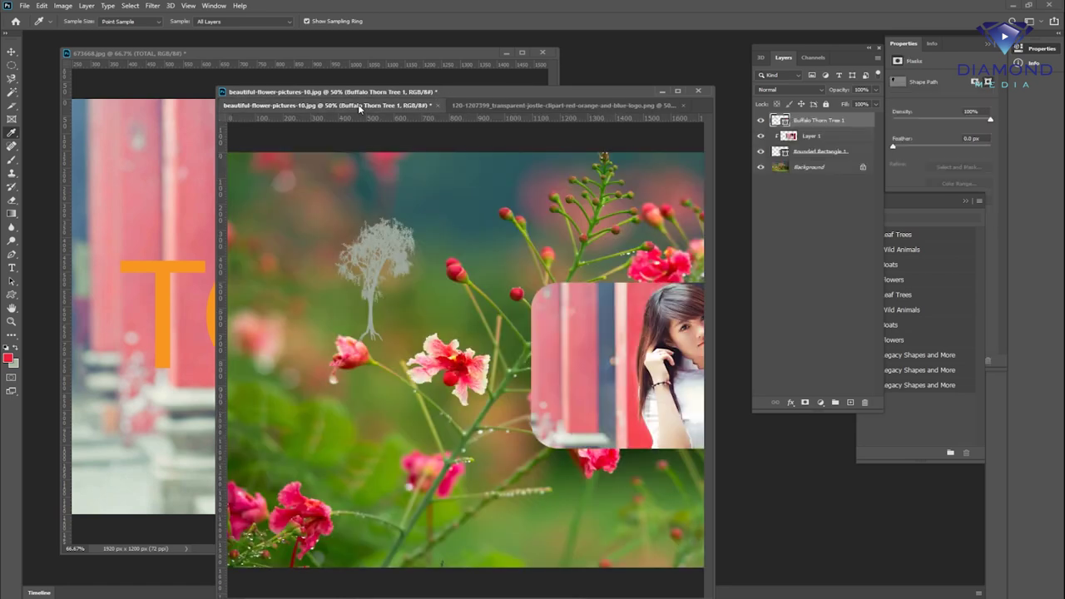
# Close the flower and 673668.jpg documents unsaved, then reopen beautiful-flower-pictures-10.jpg
pyautogui.click(698, 91)
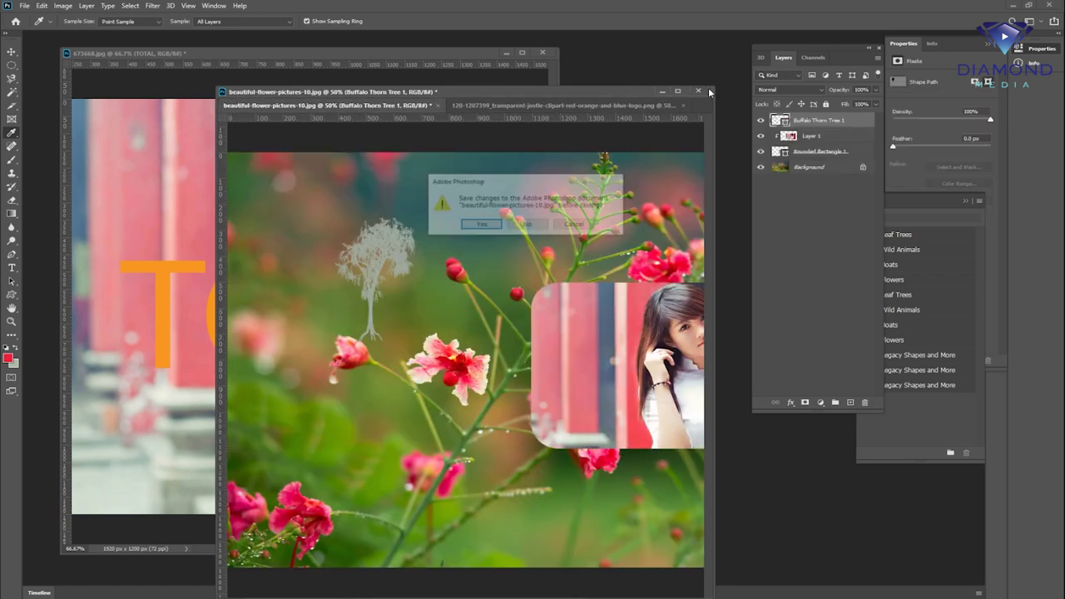
pyautogui.click(527, 224)
pyautogui.click(542, 53)
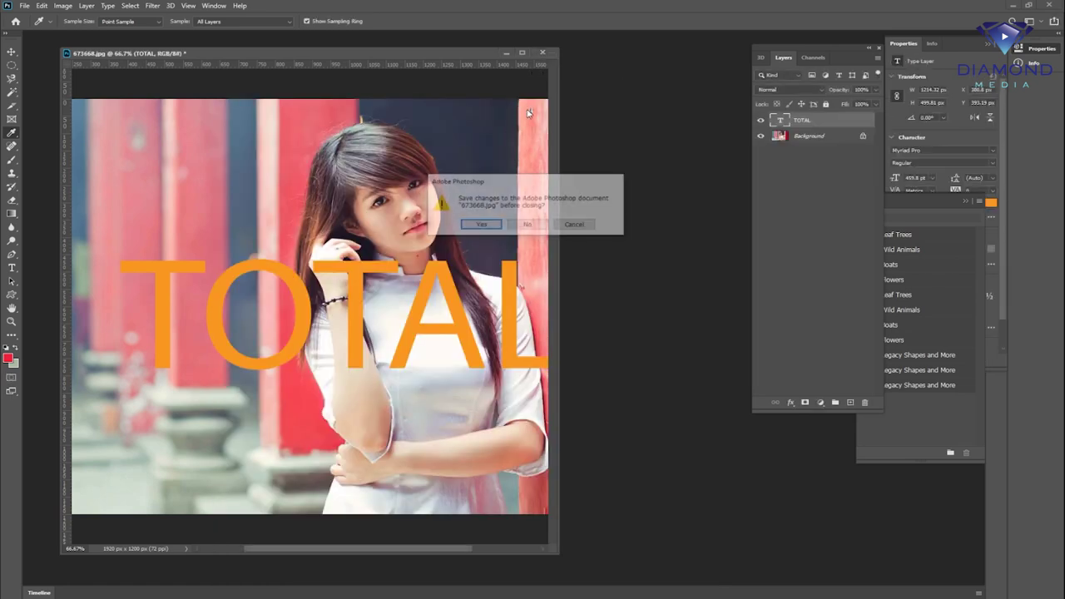
pyautogui.click(527, 225)
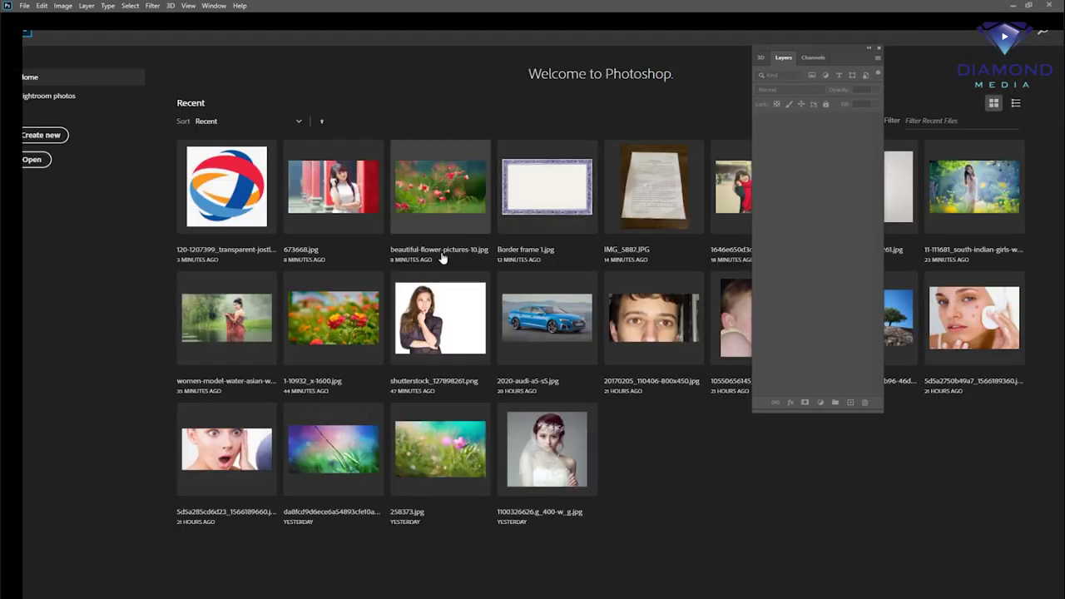
pyautogui.click(442, 259)
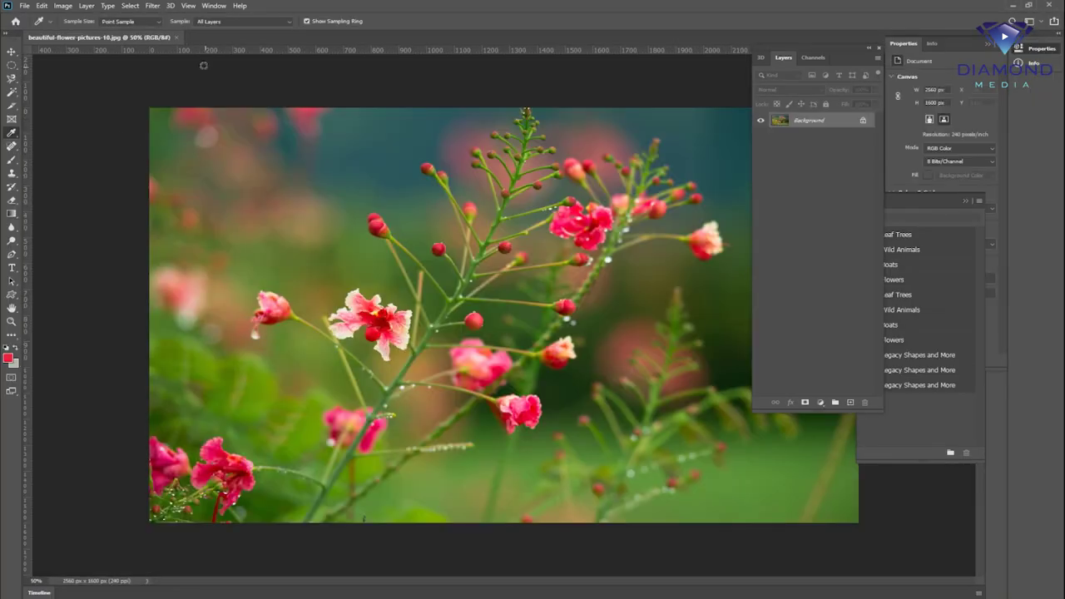
# Open women-model-water-asian-wallpaper-preview.jpg in an enlarged, zoomed-out window
pyautogui.hotkey('ctrl', 'o')
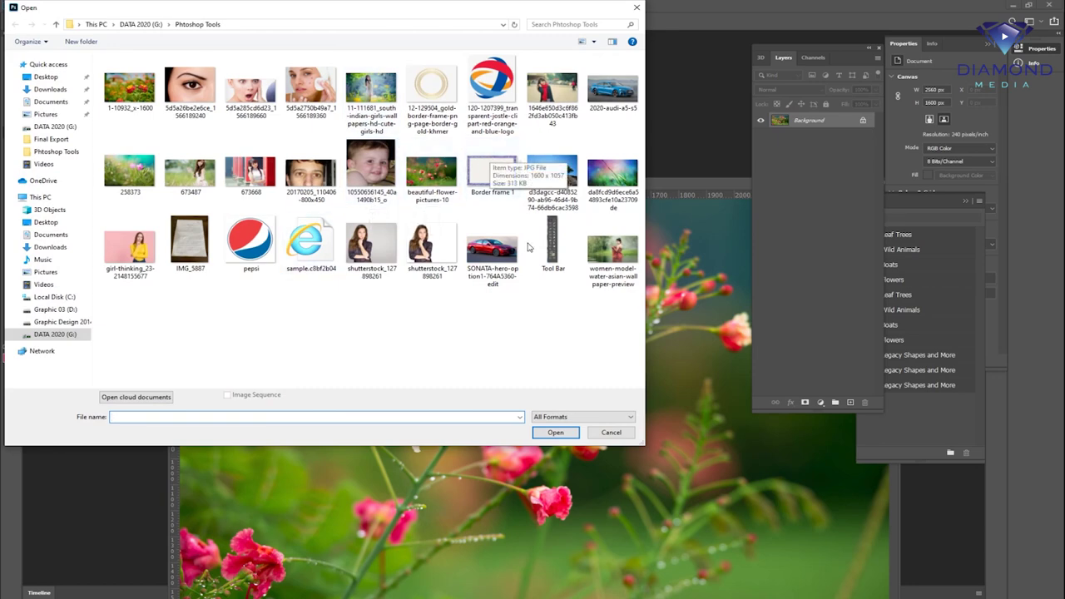
pyautogui.doubleClick(613, 250)
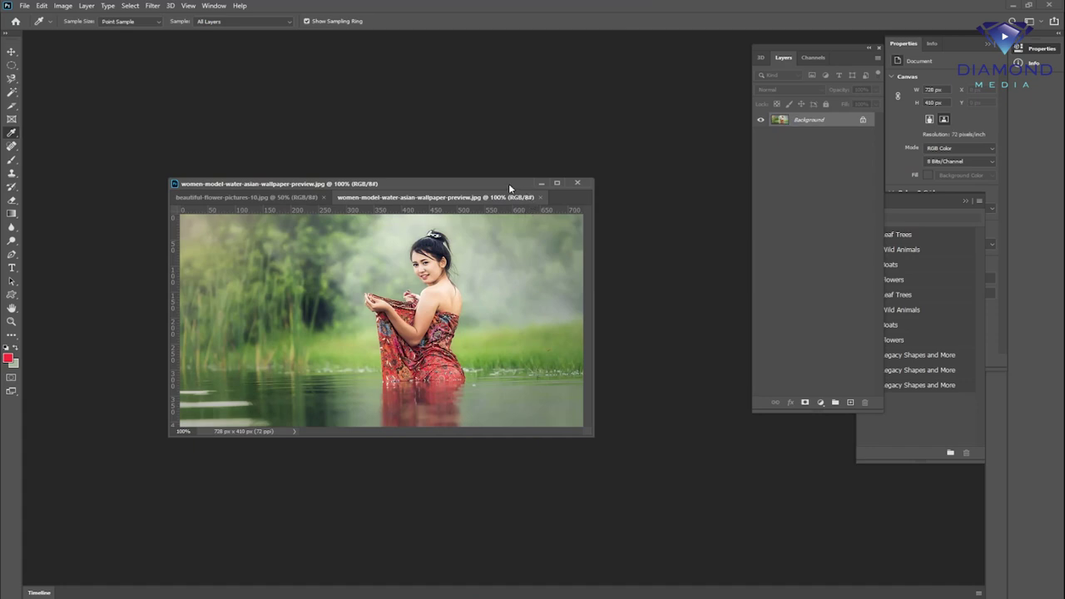
pyautogui.moveTo(594, 369); pyautogui.dragTo(717, 539)
pyautogui.hotkey('ctrl', '-')
# Crop the photo to 572 × 410 px by trimming its left side, with no fixed ratio
pyautogui.press('c')
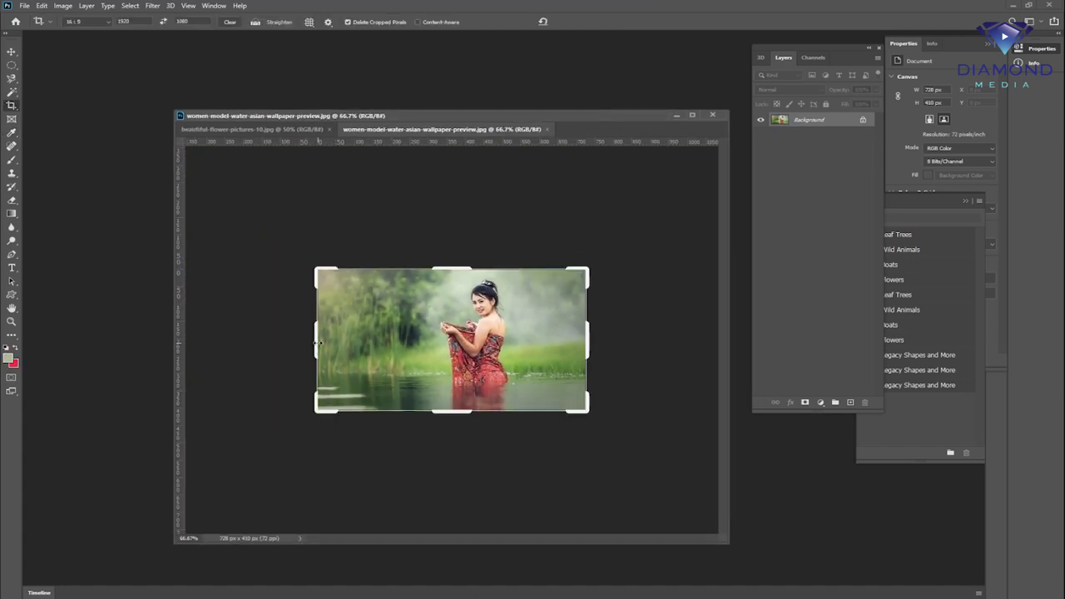
pyautogui.moveTo(317, 342); pyautogui.dragTo(376, 342)
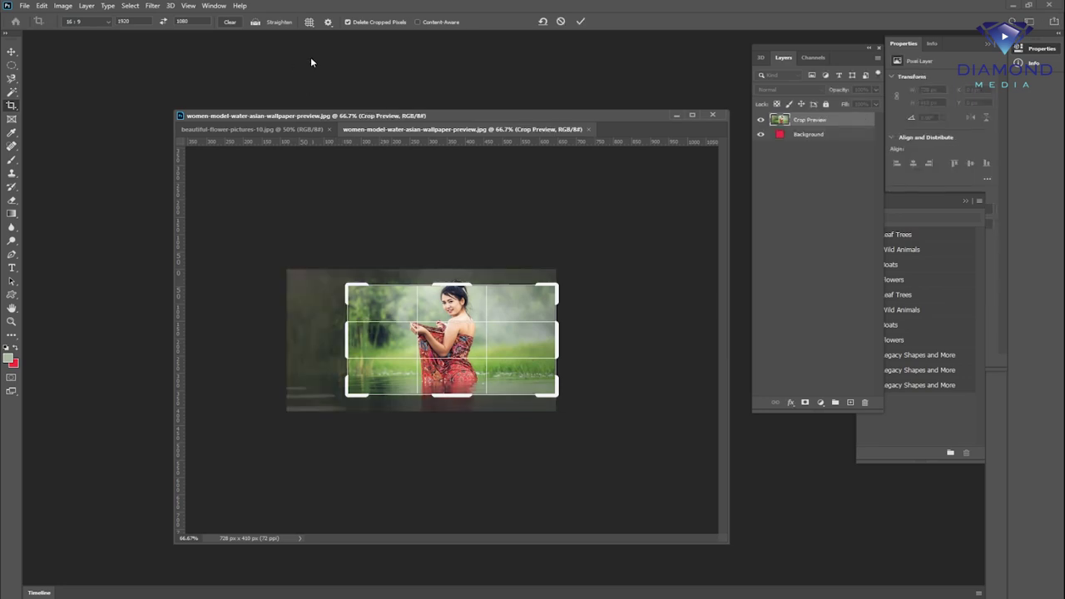
pyautogui.hotkey('ctrl', 'z')
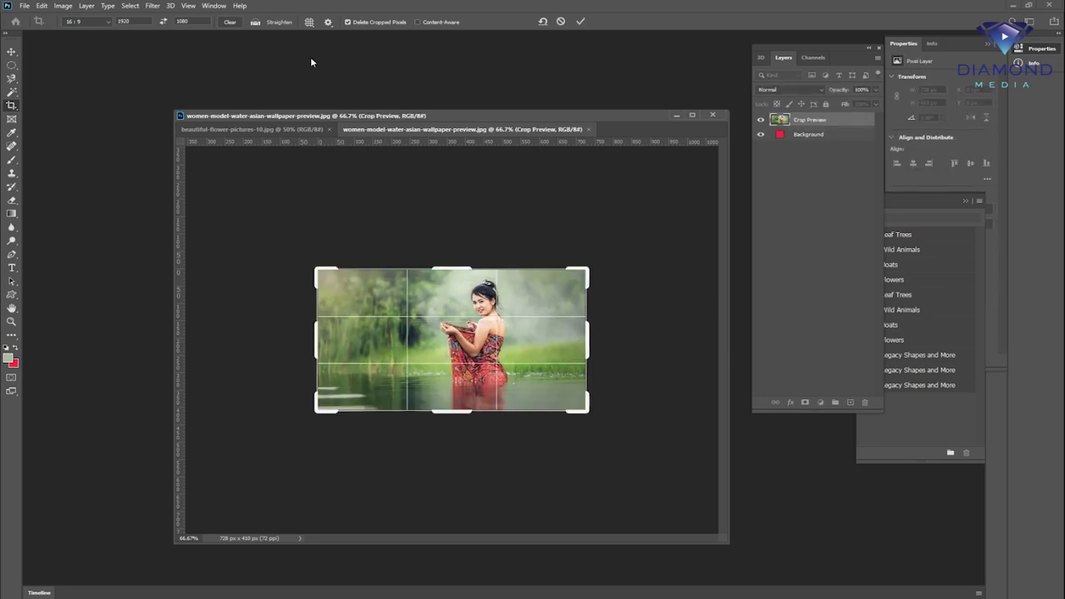
pyautogui.rightClick(12, 106)
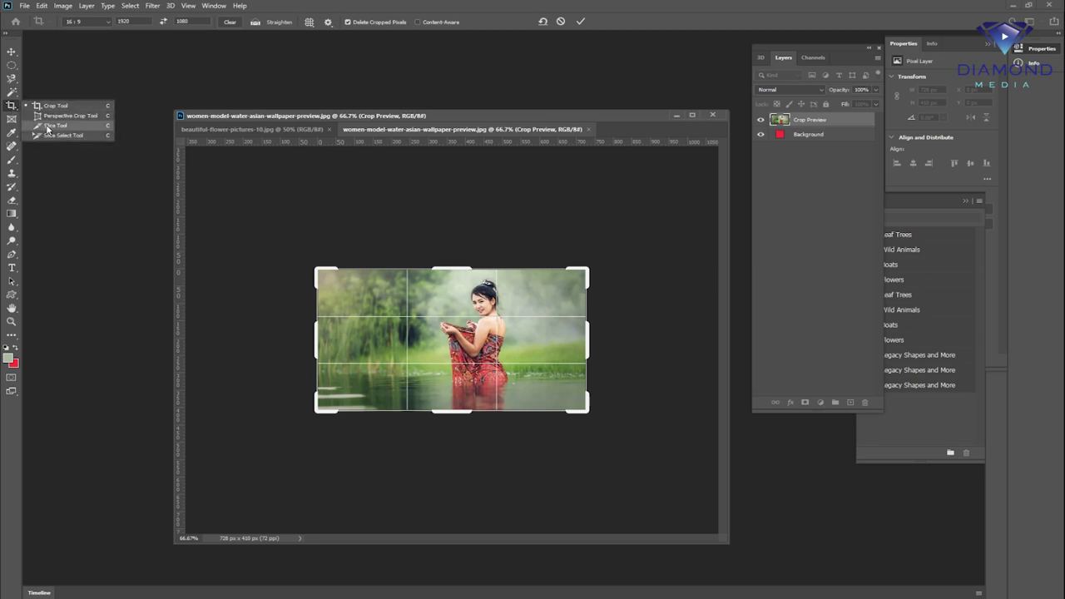
pyautogui.click(54, 125)
pyautogui.rightClick(14, 108)
pyautogui.click(57, 107)
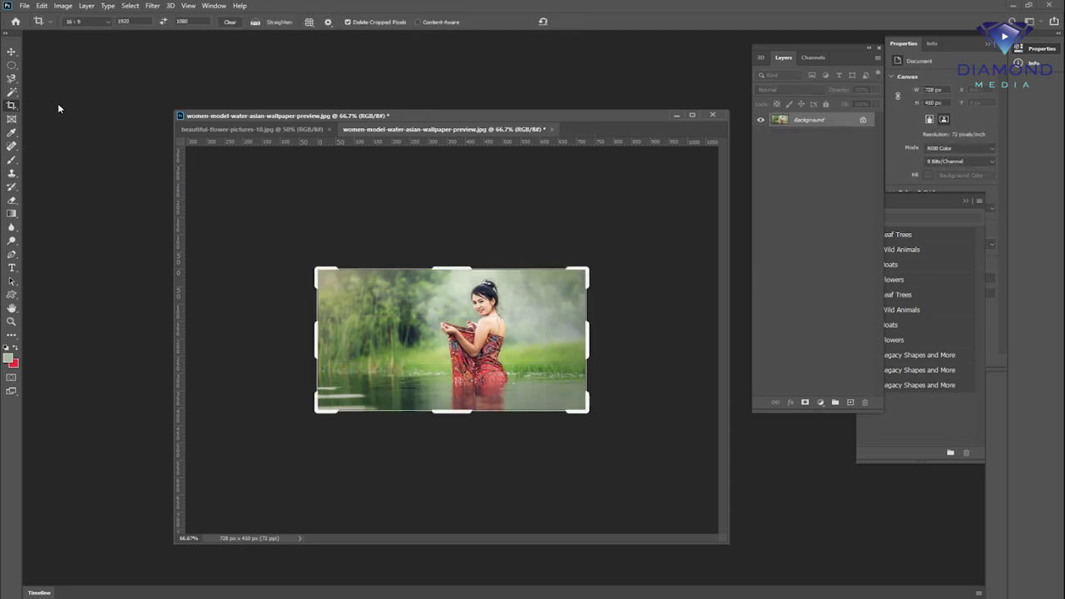
pyautogui.click(231, 22)
pyautogui.moveTo(311, 337); pyautogui.dragTo(381, 337)
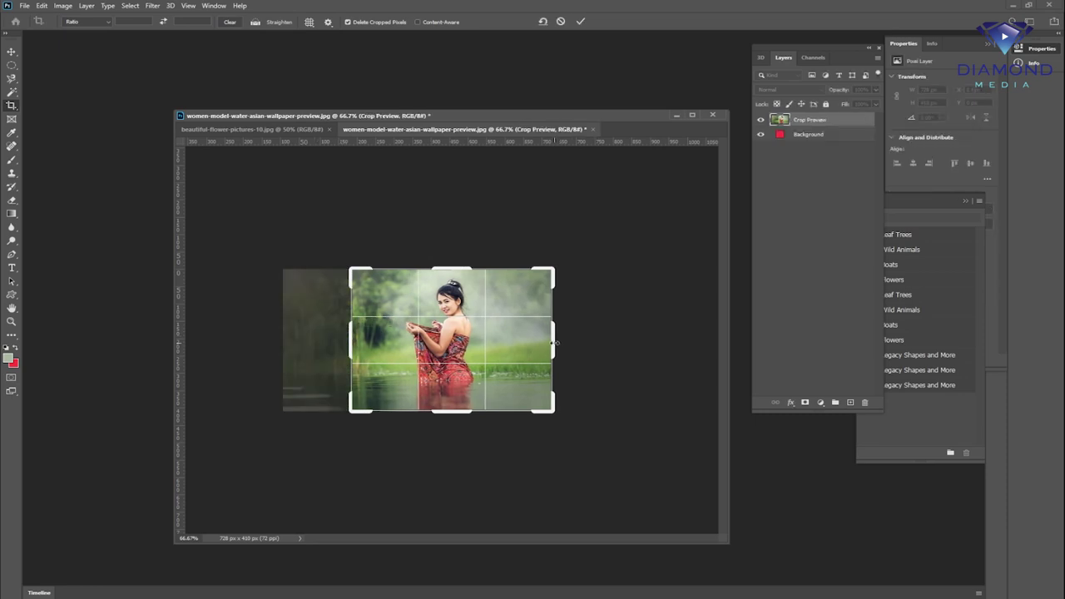
pyautogui.press('Return')
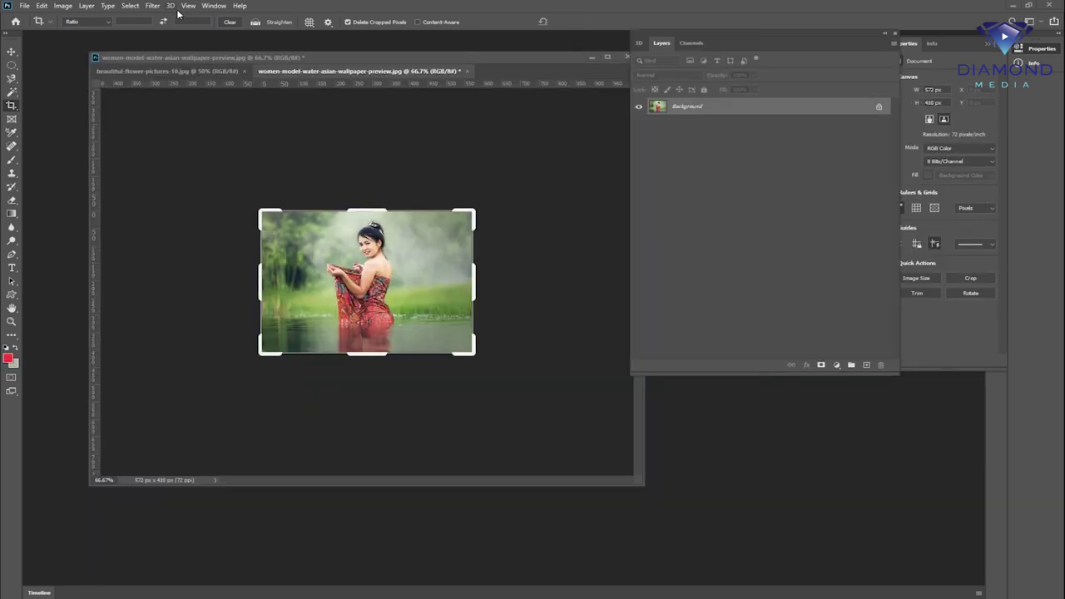
pyautogui.click(171, 6)
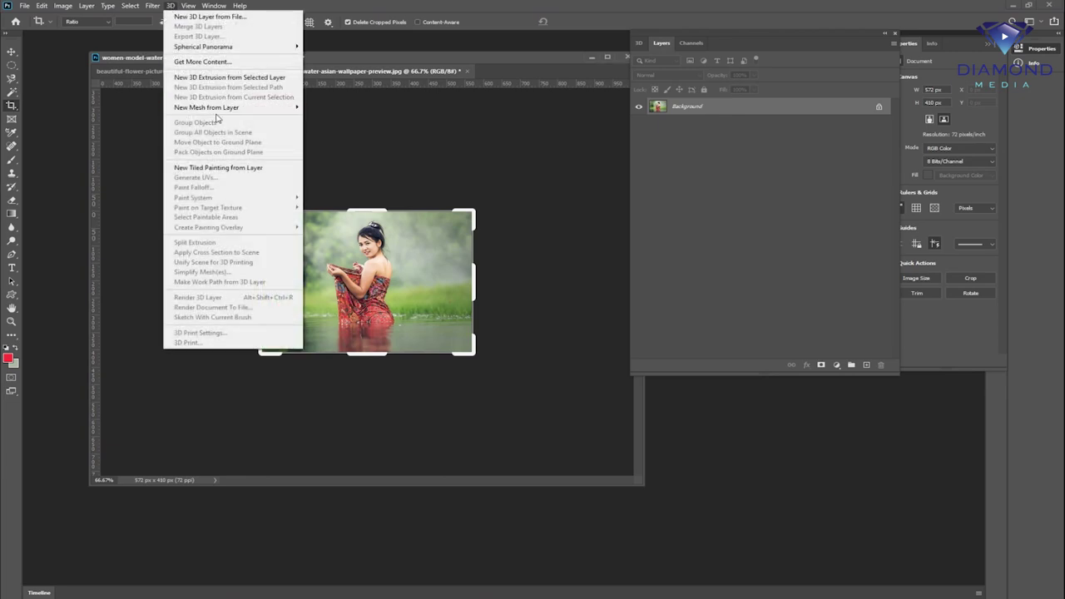
pyautogui.moveTo(206, 107)
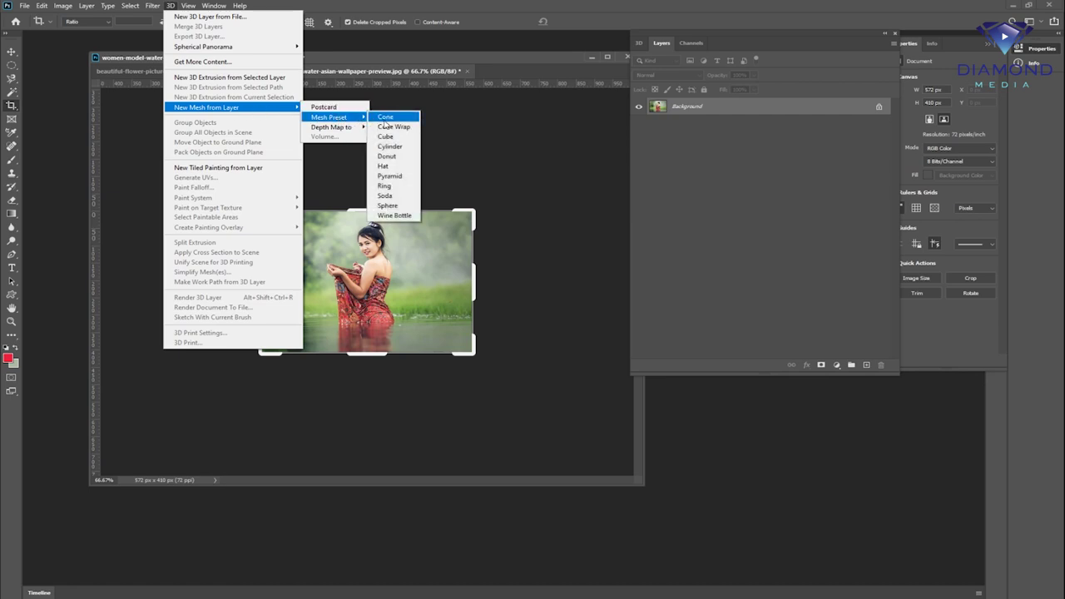
pyautogui.moveTo(330, 117)
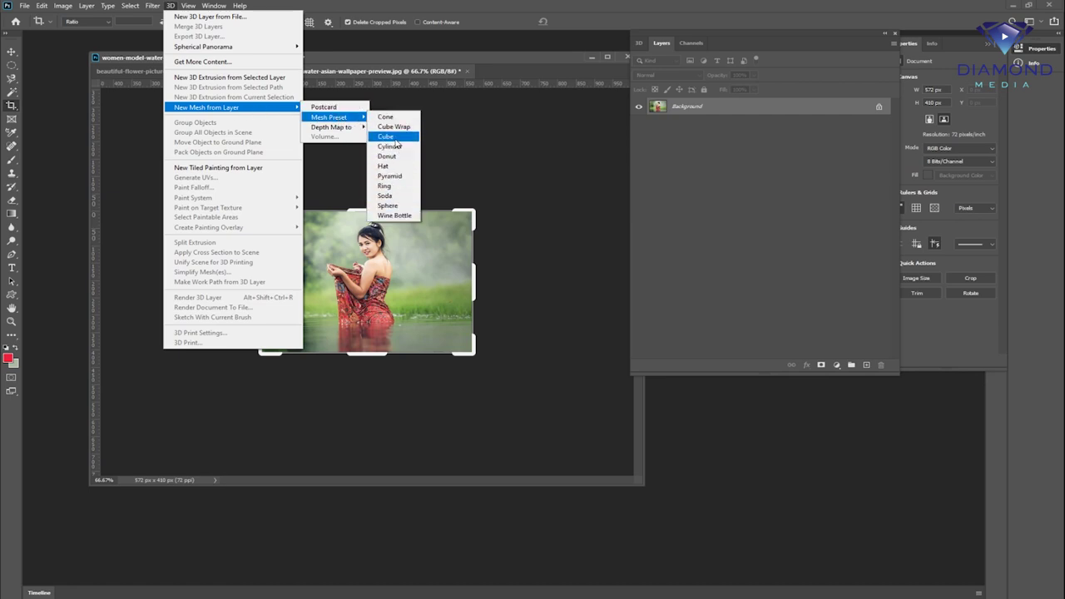
# Convert the photo layer into a 3D Cube mesh preset and pick the 3D Material Eyedropper
pyautogui.click(395, 138)
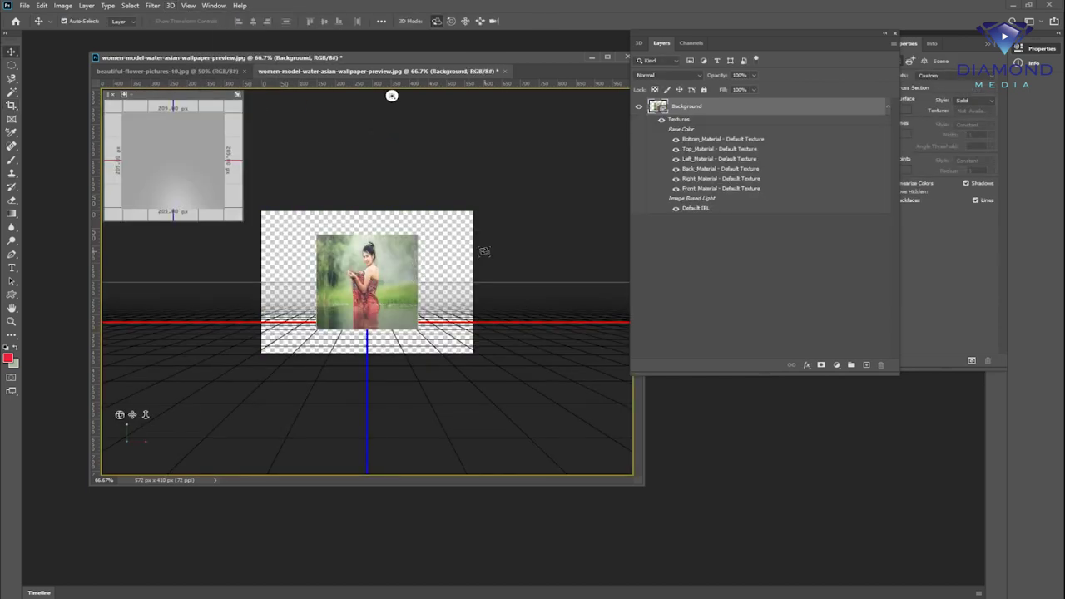
pyautogui.click(10, 134)
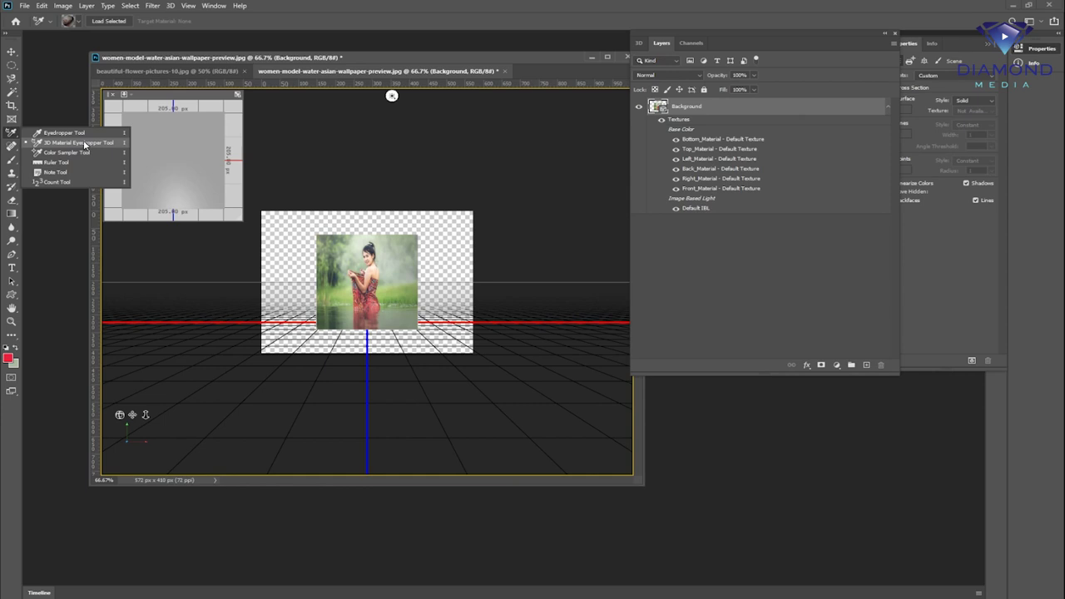
pyautogui.click(84, 144)
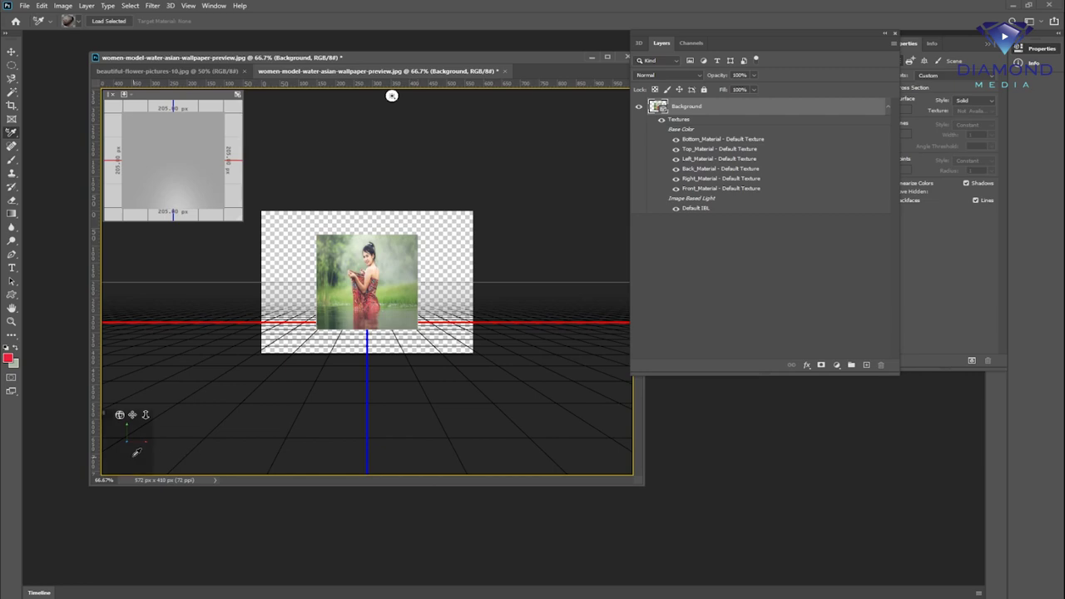
# At 100% zoom, orbit the cube and sample its photo-covered front face material
pyautogui.moveTo(119, 414); pyautogui.dragTo(476, 283)
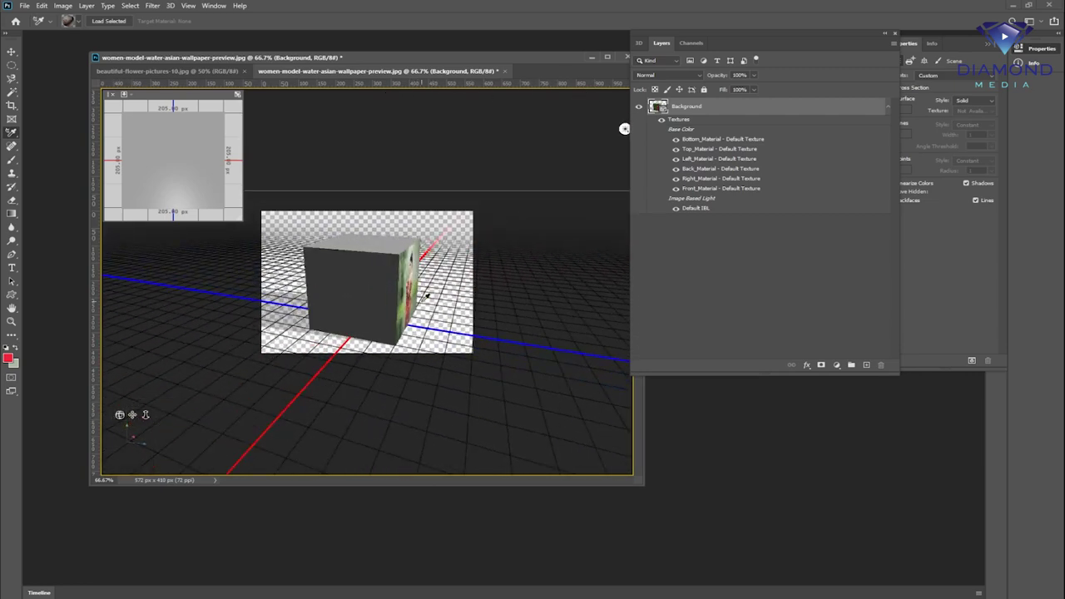
pyautogui.hotkey('ctrl', '1')
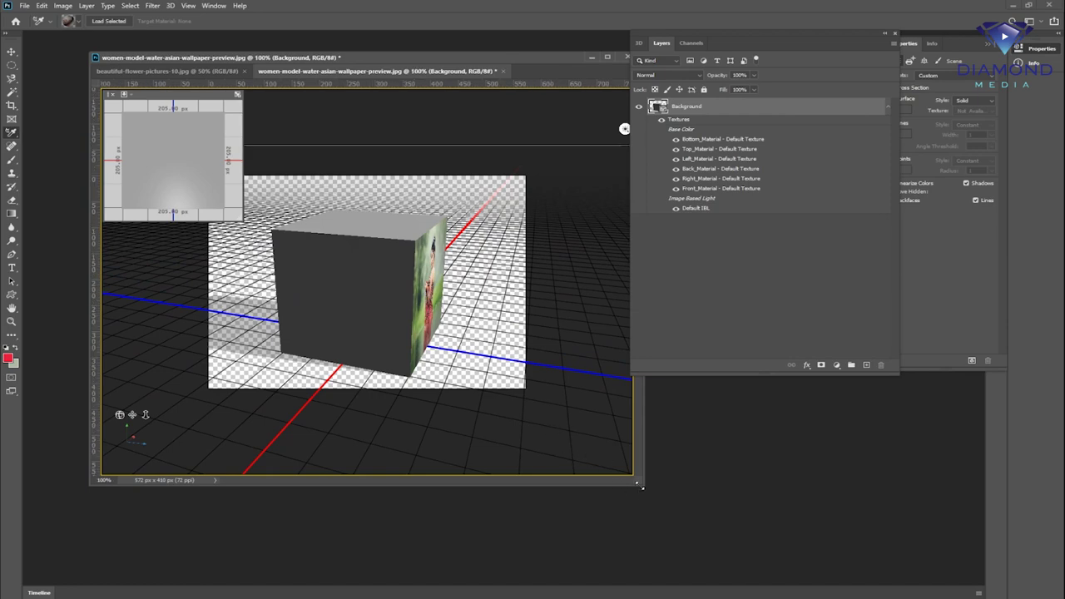
pyautogui.moveTo(652, 491); pyautogui.dragTo(814, 556)
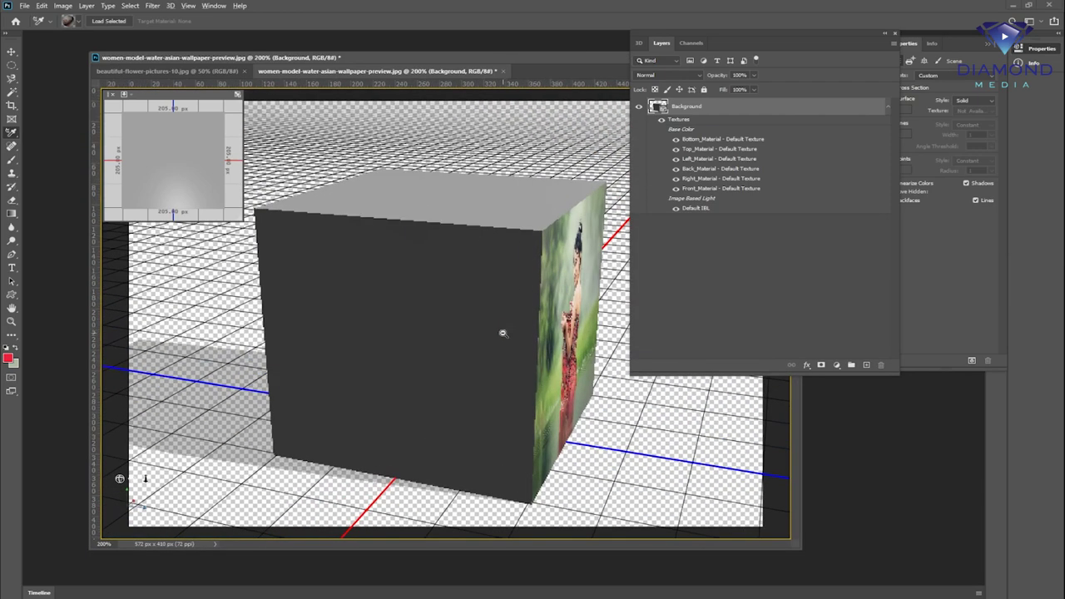
pyautogui.click(410, 356)
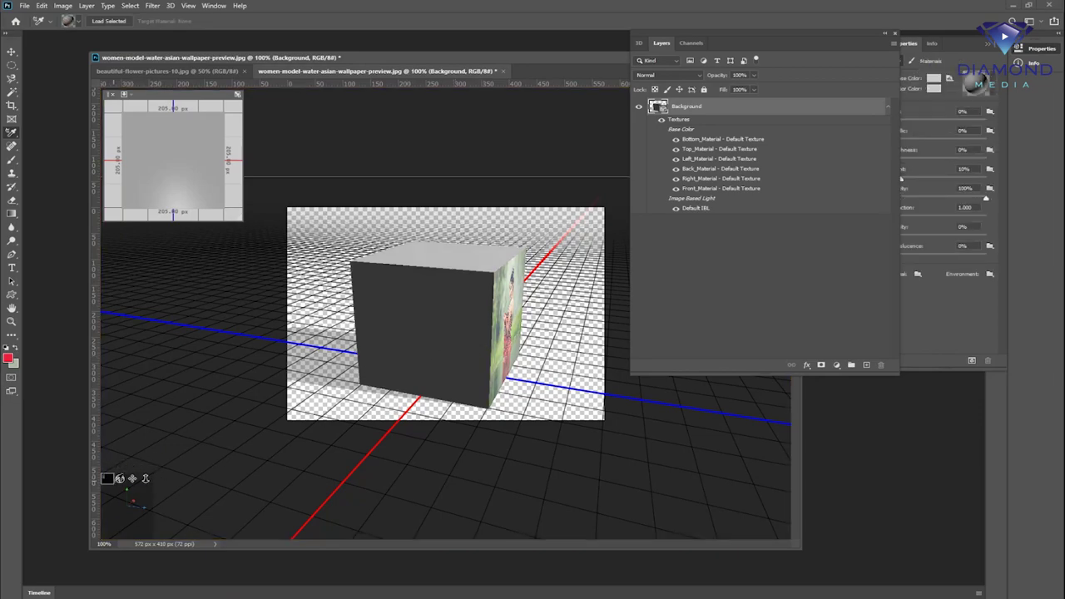
pyautogui.moveTo(120, 479)
pyautogui.mouseDown()
pyautogui.moveTo(584, 93)
pyautogui.moveTo(97, 478)
pyautogui.mouseUp()
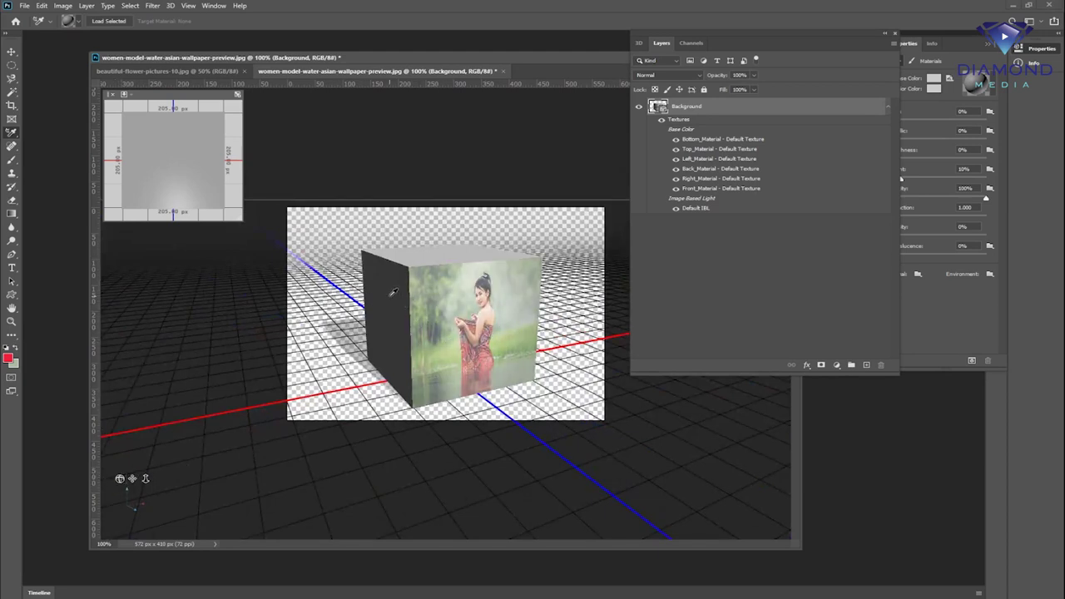
pyautogui.rightClick(12, 133)
pyautogui.click(67, 142)
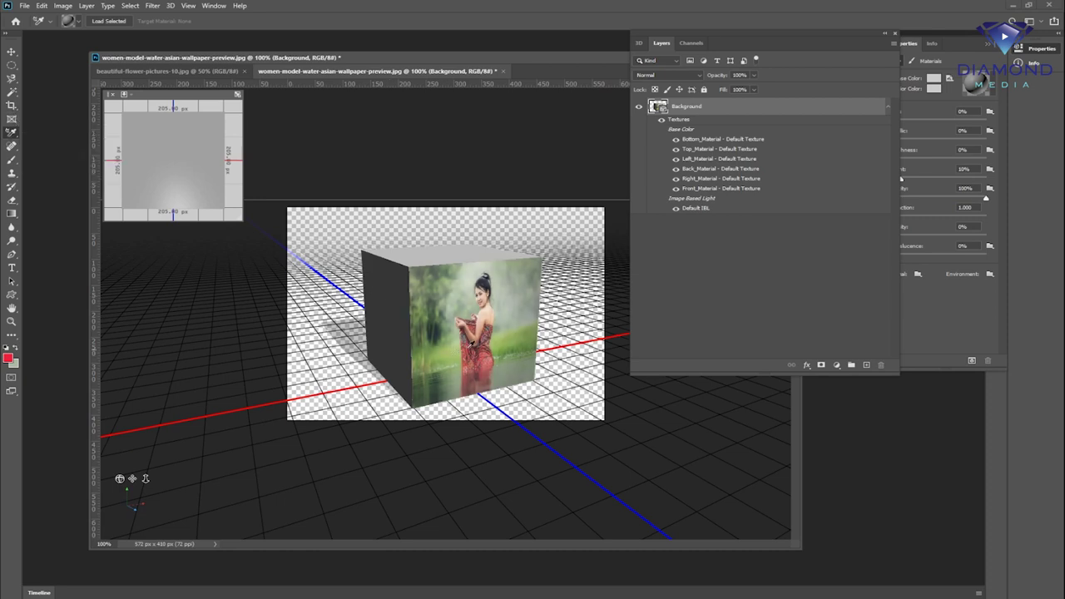
pyautogui.click(482, 320)
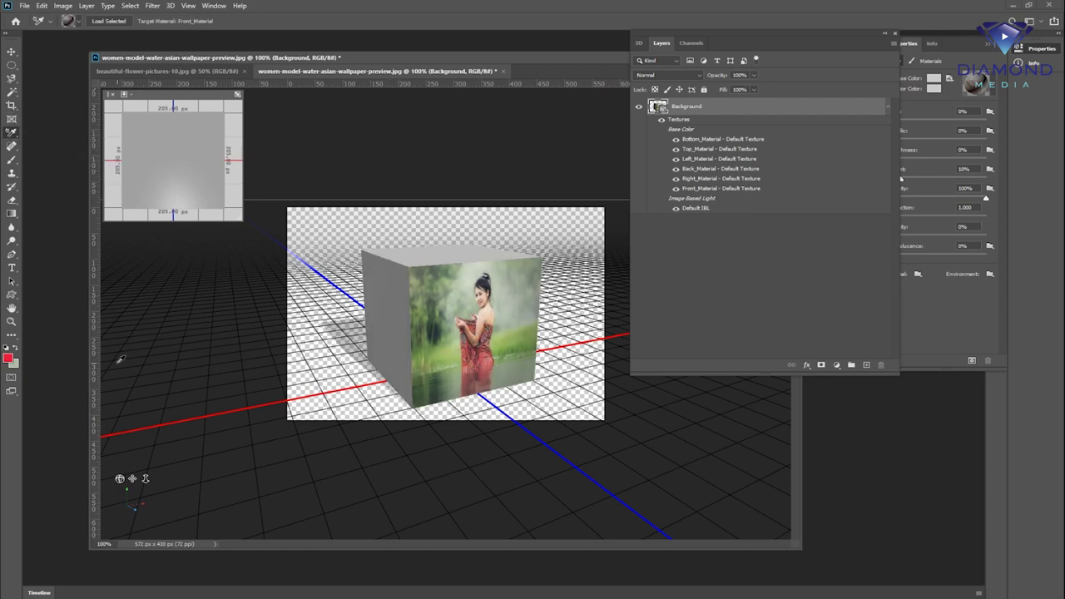
pyautogui.click(12, 215)
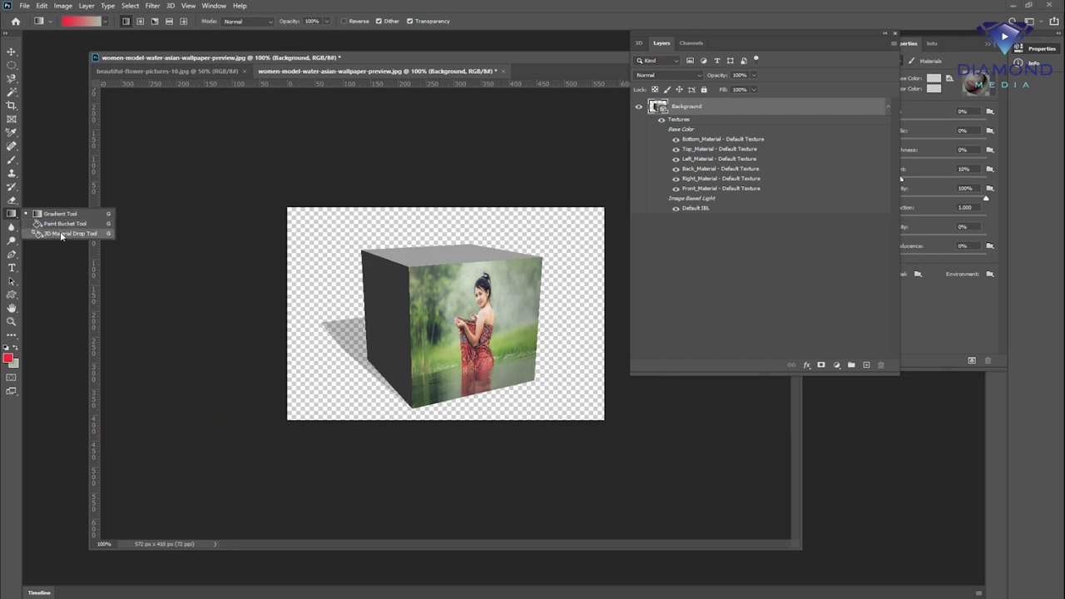
# Drop the photo material onto the cube's left, top and front faces
pyautogui.click(61, 235)
pyautogui.click(384, 306)
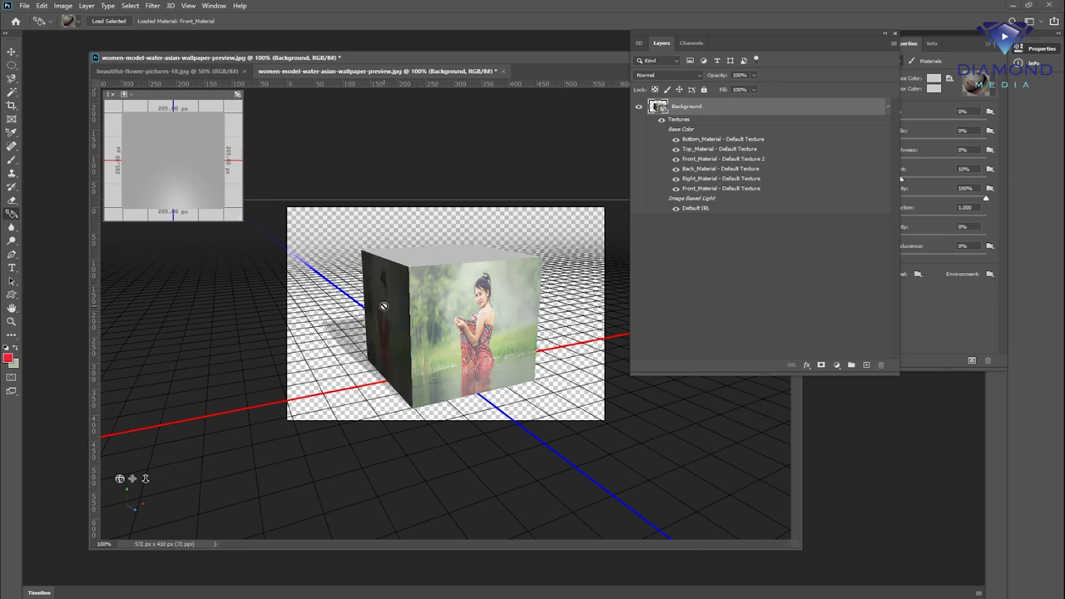
pyautogui.click(445, 250)
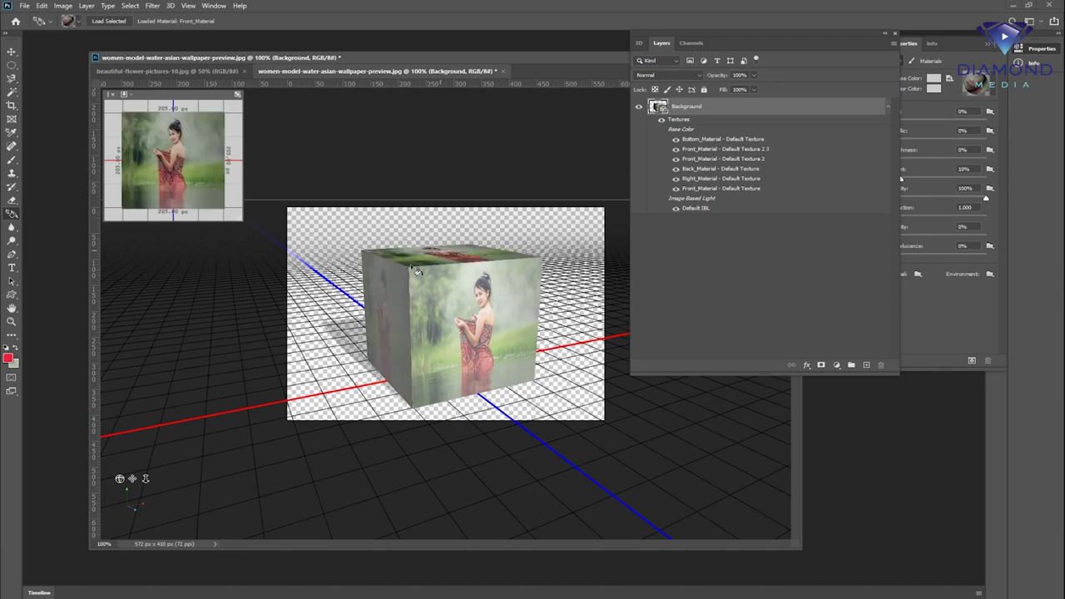
pyautogui.moveTo(120, 478)
pyautogui.mouseDown()
pyautogui.moveTo(167, 467)
pyautogui.moveTo(125, 476)
pyautogui.mouseUp()
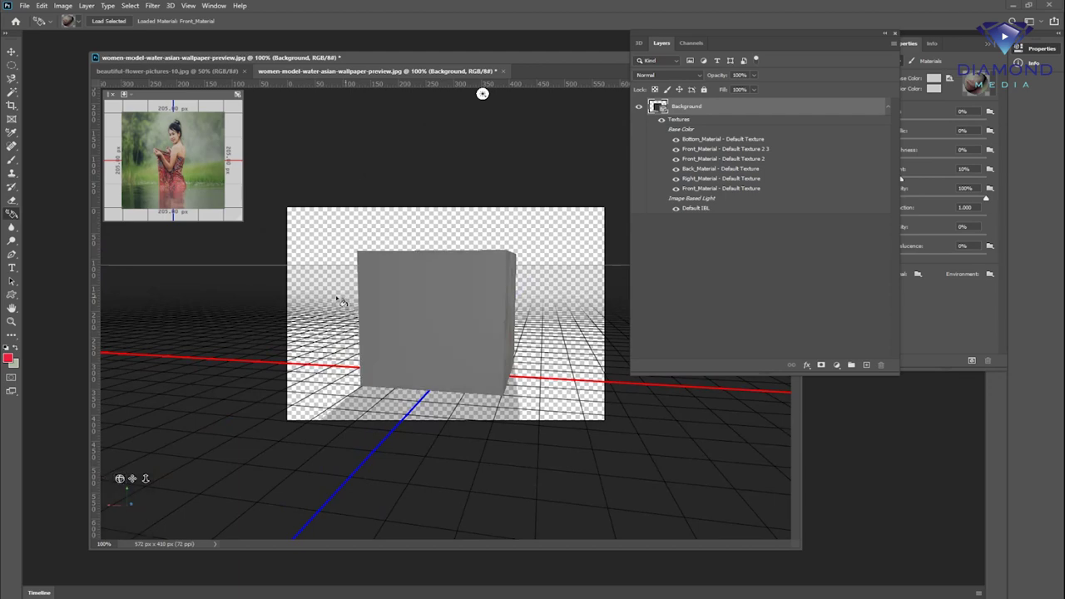
pyautogui.click(467, 347)
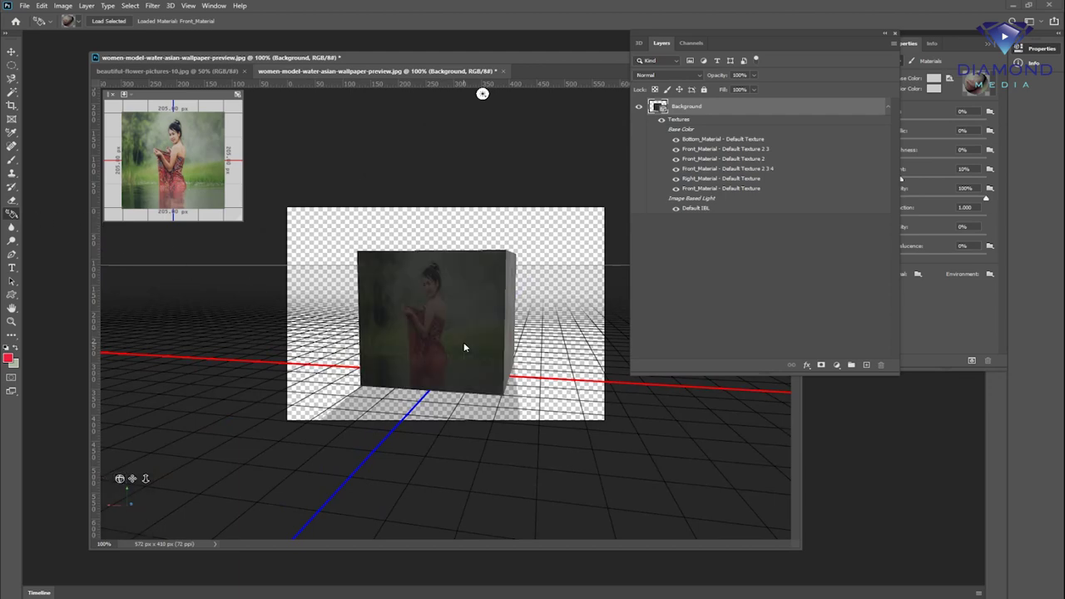
# Orbit around and drop the photo material onto the bottom and remaining blank faces
pyautogui.moveTo(120, 478); pyautogui.dragTo(131, 436)
pyautogui.click(494, 297)
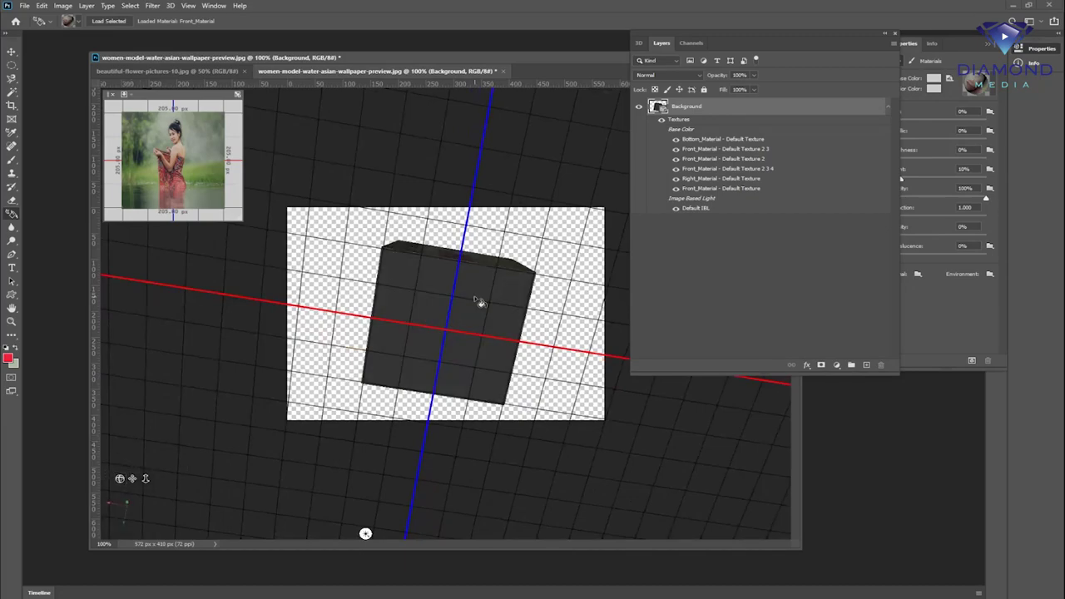
pyautogui.moveTo(121, 470)
pyautogui.mouseDown()
pyautogui.moveTo(167, 459)
pyautogui.moveTo(174, 513)
pyautogui.moveTo(178, 491)
pyautogui.mouseUp()
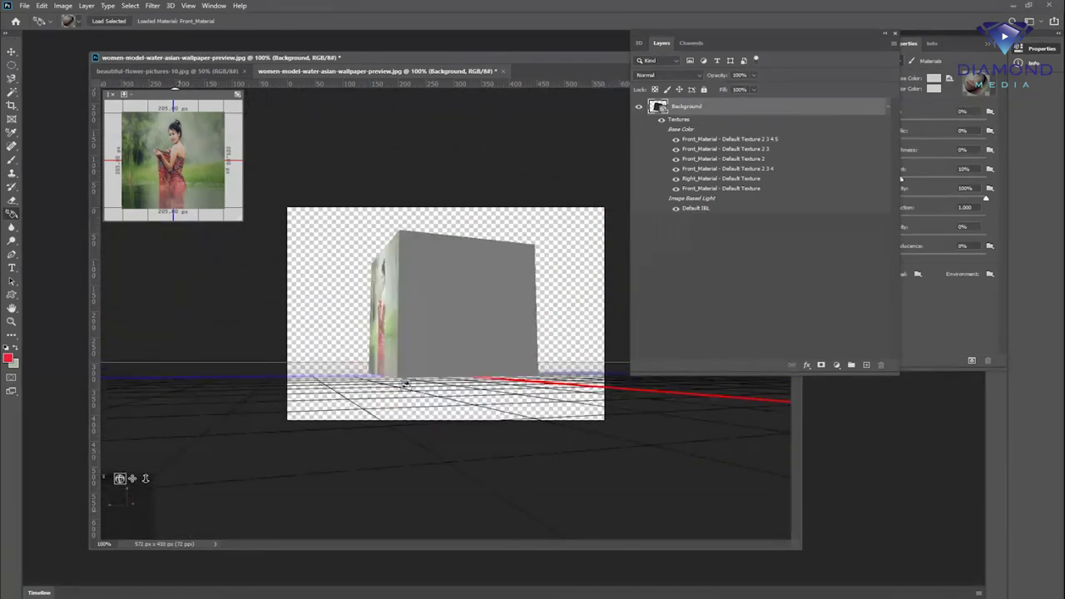
pyautogui.click(485, 296)
pyautogui.moveTo(113, 473)
pyautogui.mouseDown()
pyautogui.moveTo(103, 489)
pyautogui.moveTo(152, 429)
pyautogui.moveTo(160, 539)
pyautogui.moveTo(202, 487)
pyautogui.moveTo(280, 468)
pyautogui.moveTo(299, 508)
pyautogui.mouseUp()
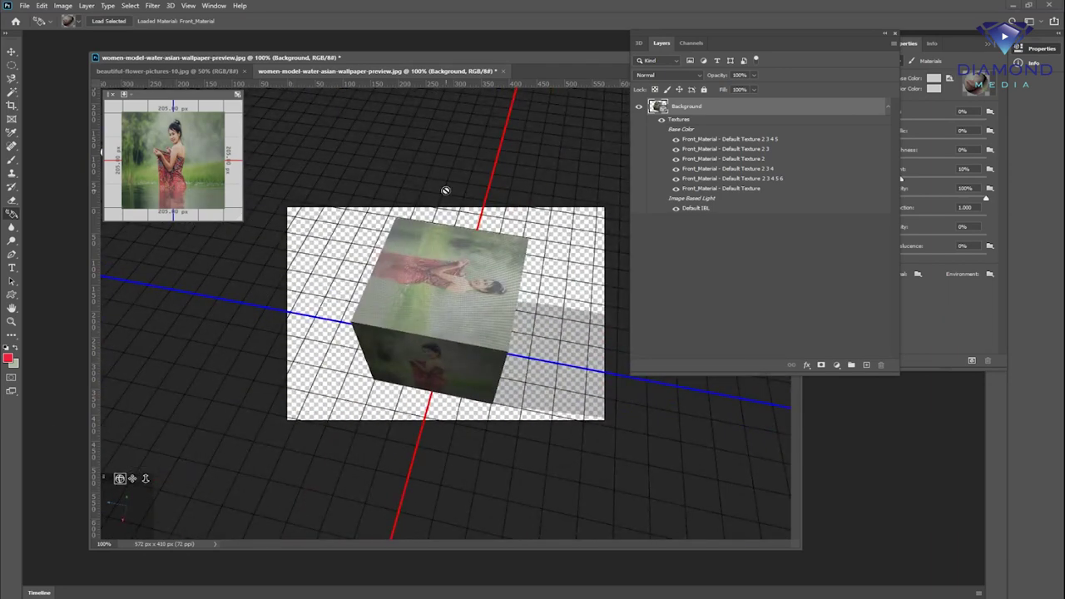
pyautogui.click(12, 132)
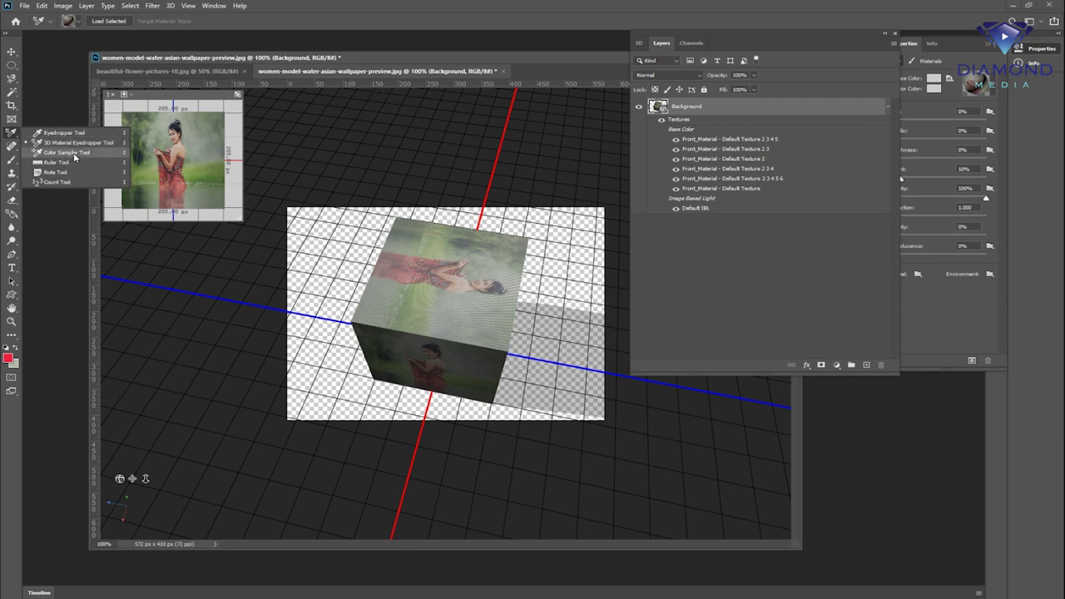
pyautogui.click(75, 156)
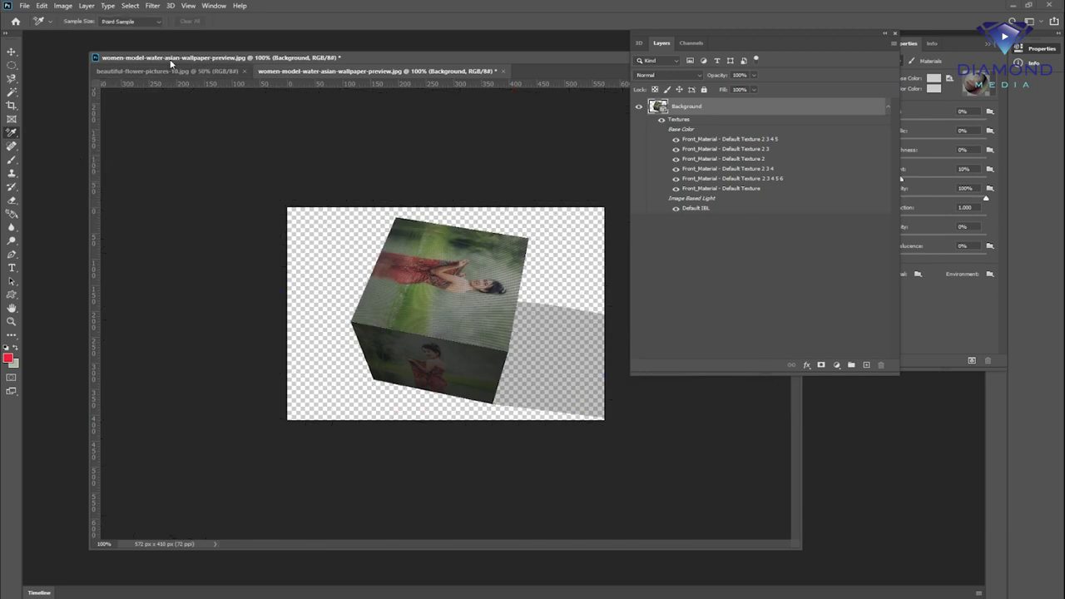
# Bring the flower photo forward and select the Color Sampler Tool
pyautogui.click(158, 71)
pyautogui.moveTo(456, 66); pyautogui.dragTo(397, 71)
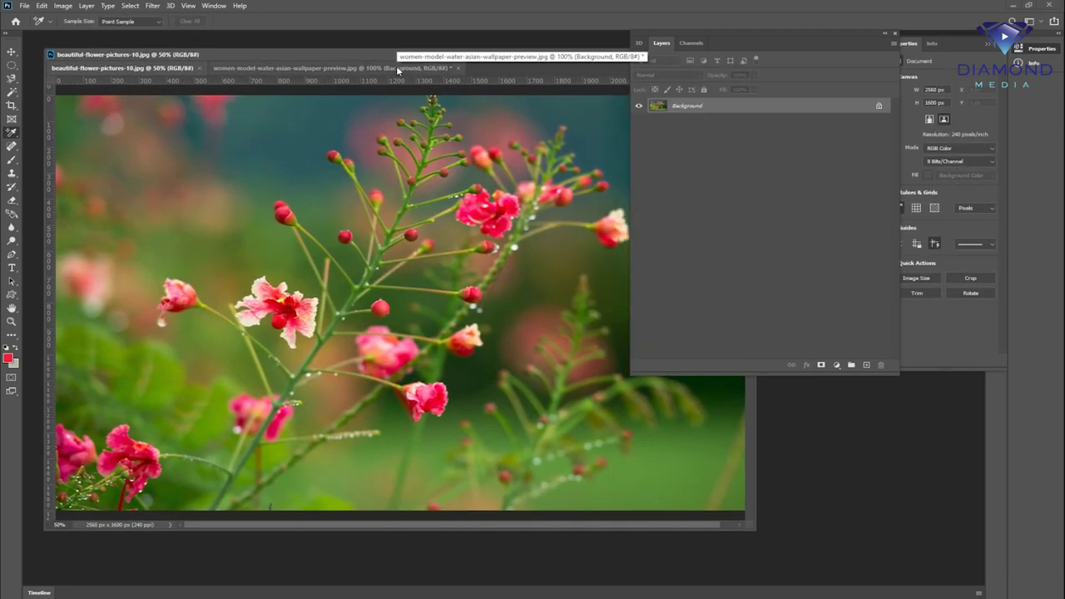
pyautogui.moveTo(399, 68); pyautogui.dragTo(397, 58)
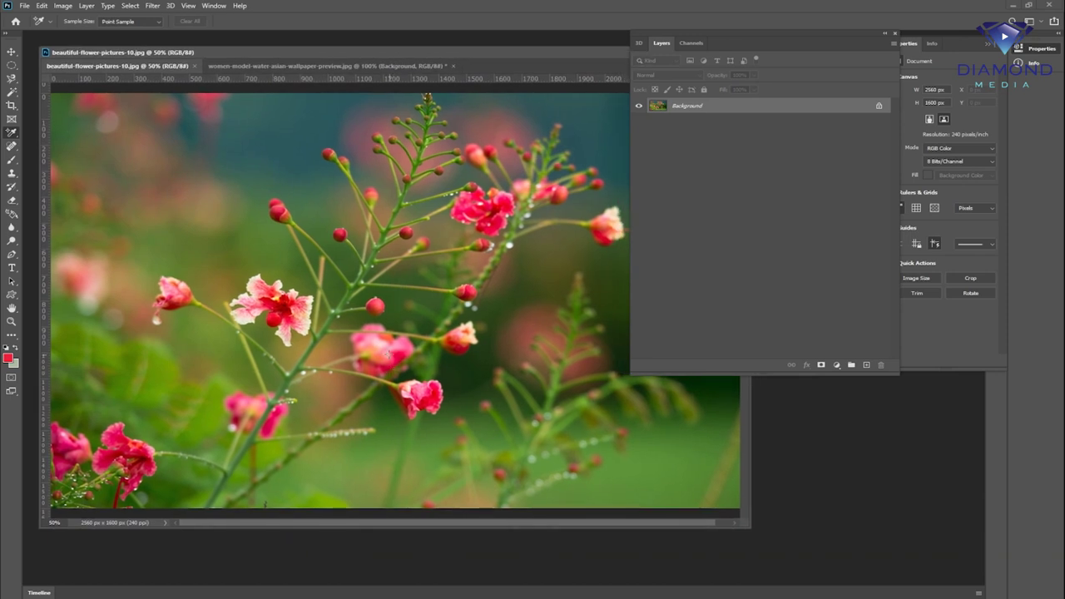
pyautogui.rightClick(12, 133)
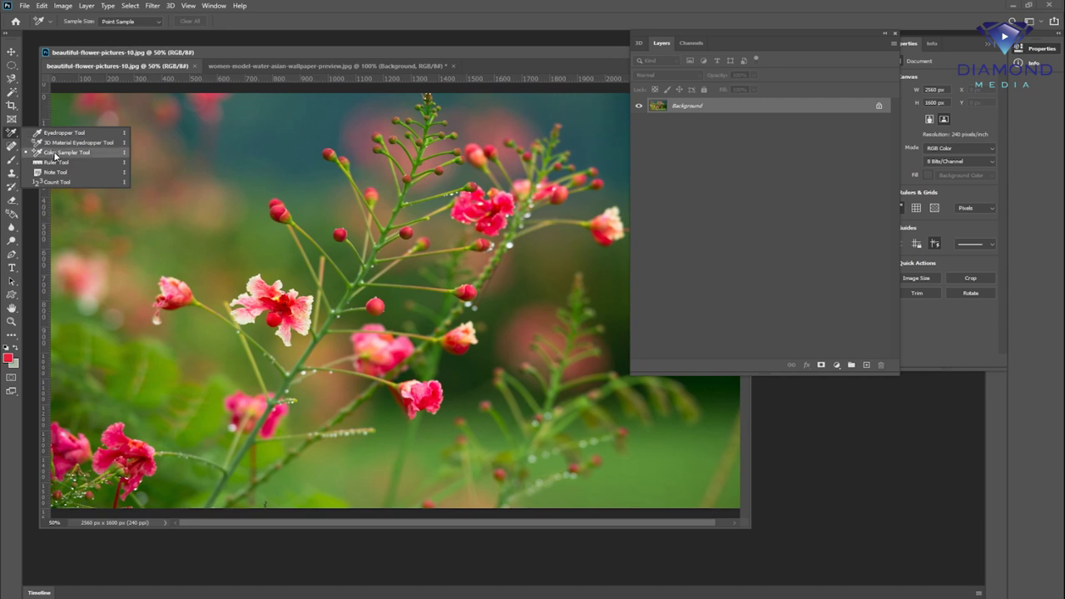
pyautogui.click(55, 153)
# Place eight colour sampler points across the flowers and photo
pyautogui.click(398, 356)
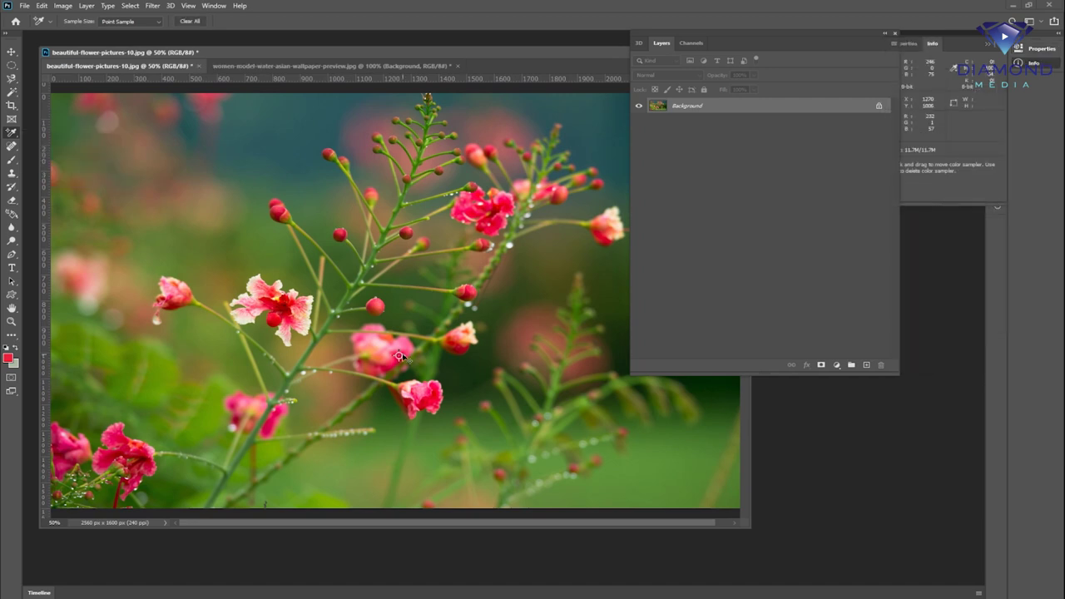
pyautogui.click(467, 292)
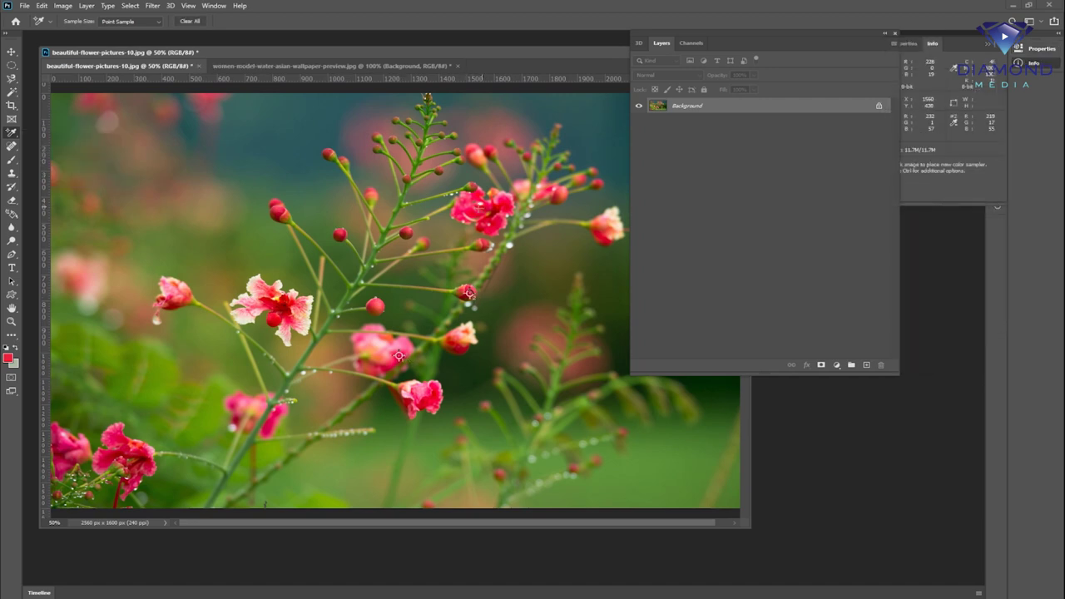
pyautogui.click(479, 208)
pyautogui.click(288, 180)
pyautogui.click(168, 347)
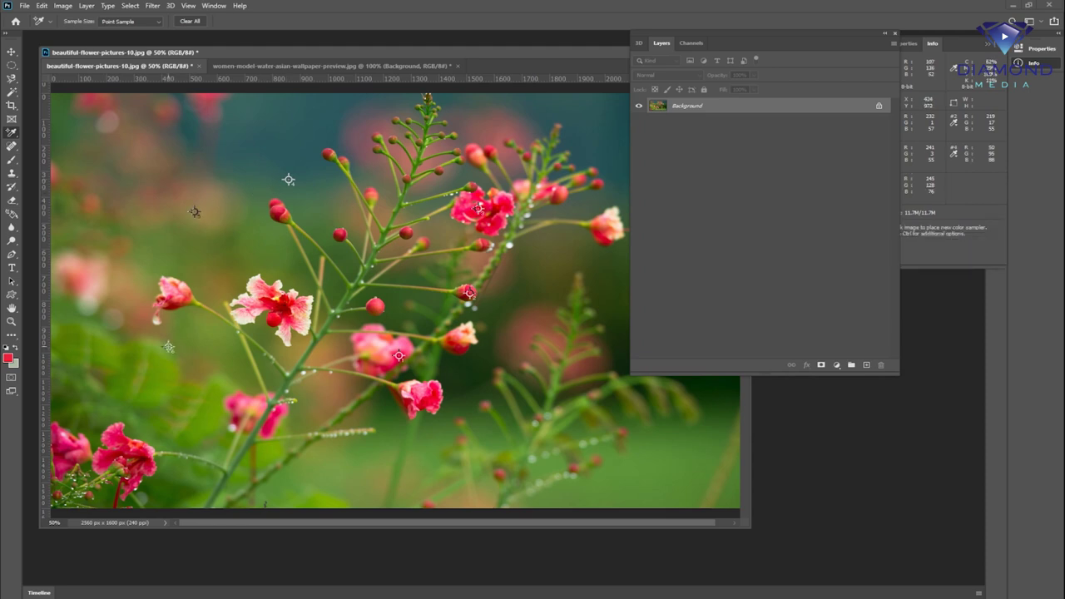
pyautogui.click(326, 462)
pyautogui.click(477, 432)
pyautogui.click(549, 303)
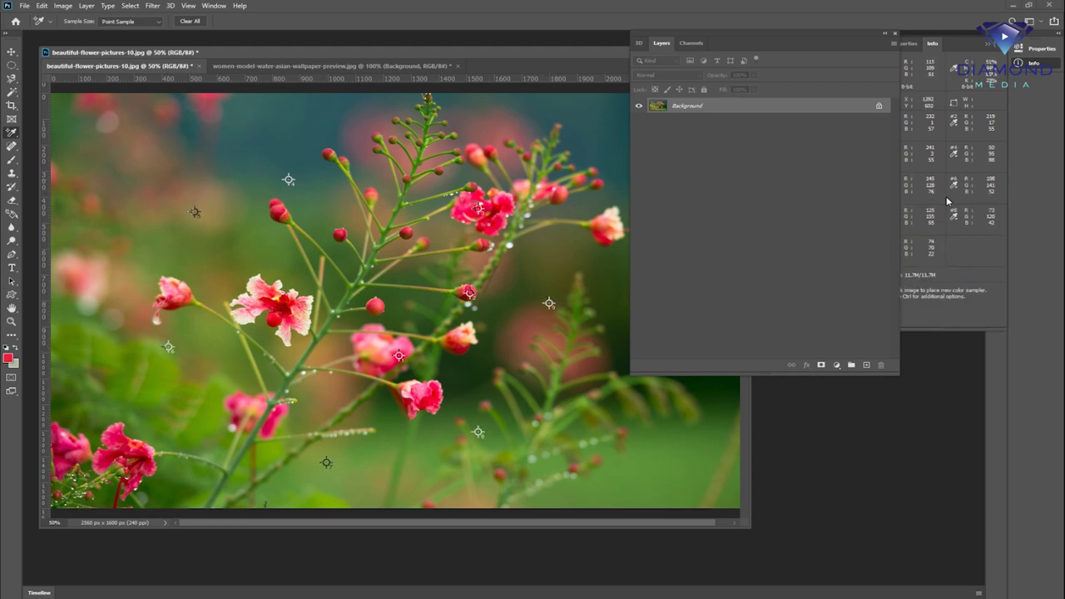
# Move the Layers panel and document window to uncover the sampler readings
pyautogui.moveTo(799, 51); pyautogui.dragTo(761, 40)
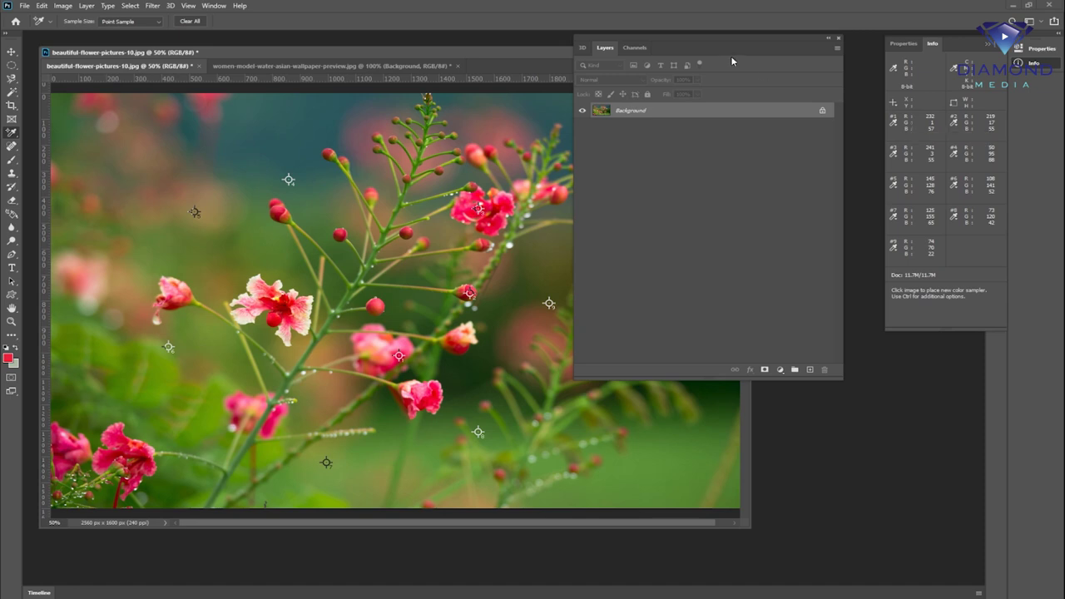
pyautogui.moveTo(733, 46); pyautogui.dragTo(774, 45)
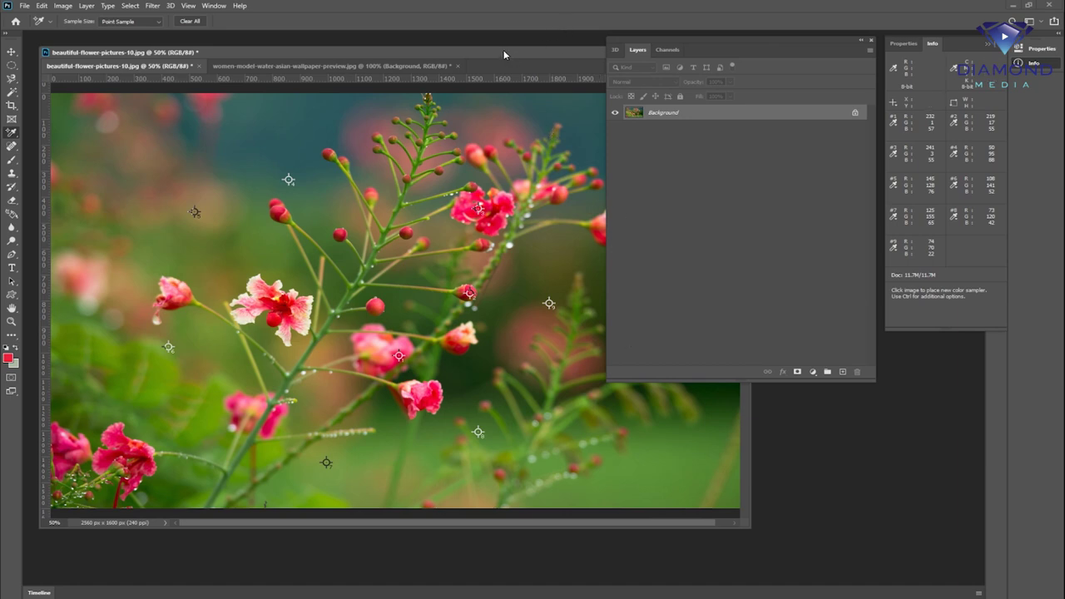
pyautogui.moveTo(503, 55); pyautogui.dragTo(515, 53)
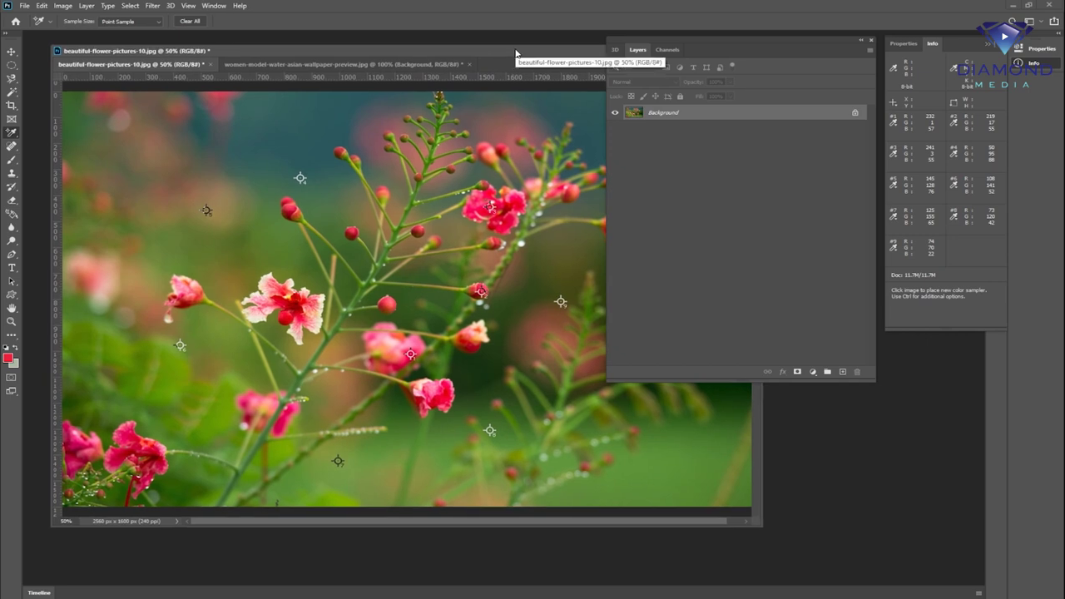
pyautogui.rightClick(11, 133)
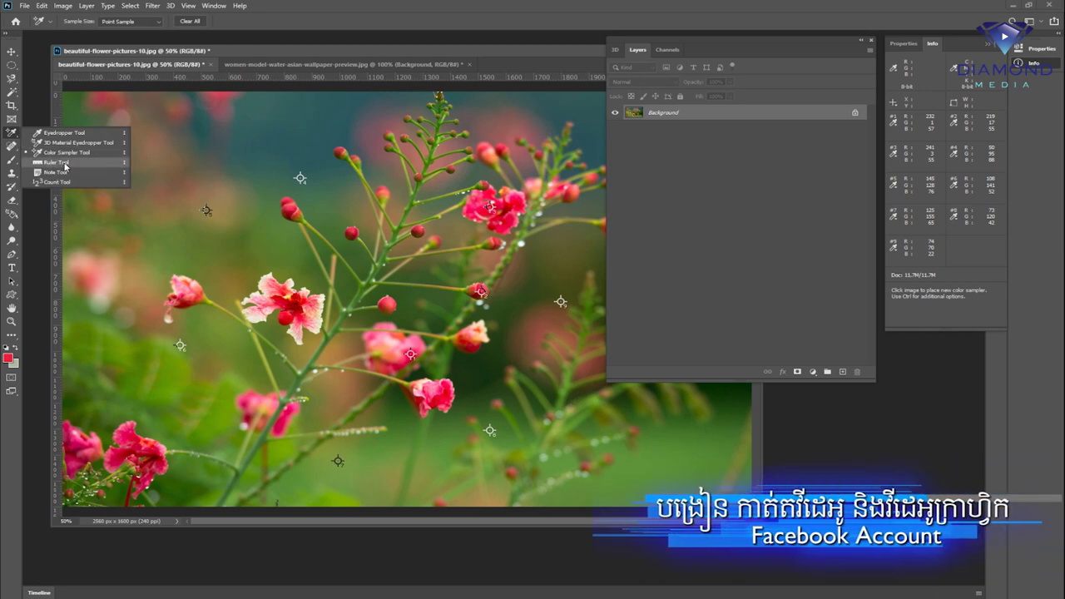
# Choose the Ruler Tool and open Border frame 1.jpg and 2020-audi-a5-s5.jpg
pyautogui.click(65, 165)
pyautogui.moveTo(287, 50); pyautogui.dragTo(358, 123)
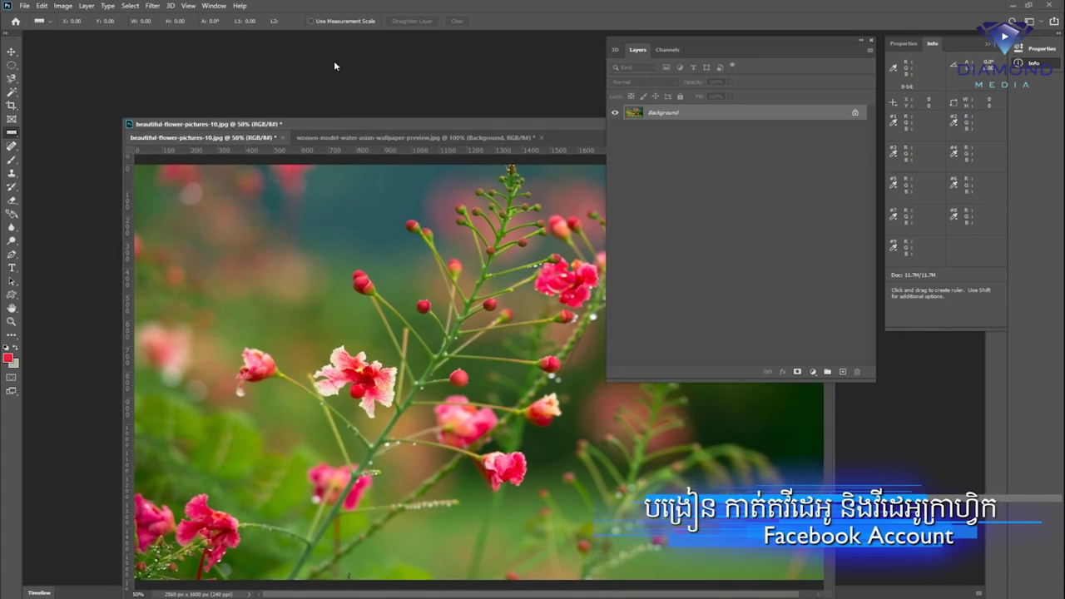
pyautogui.hotkey('ctrl', 'o')
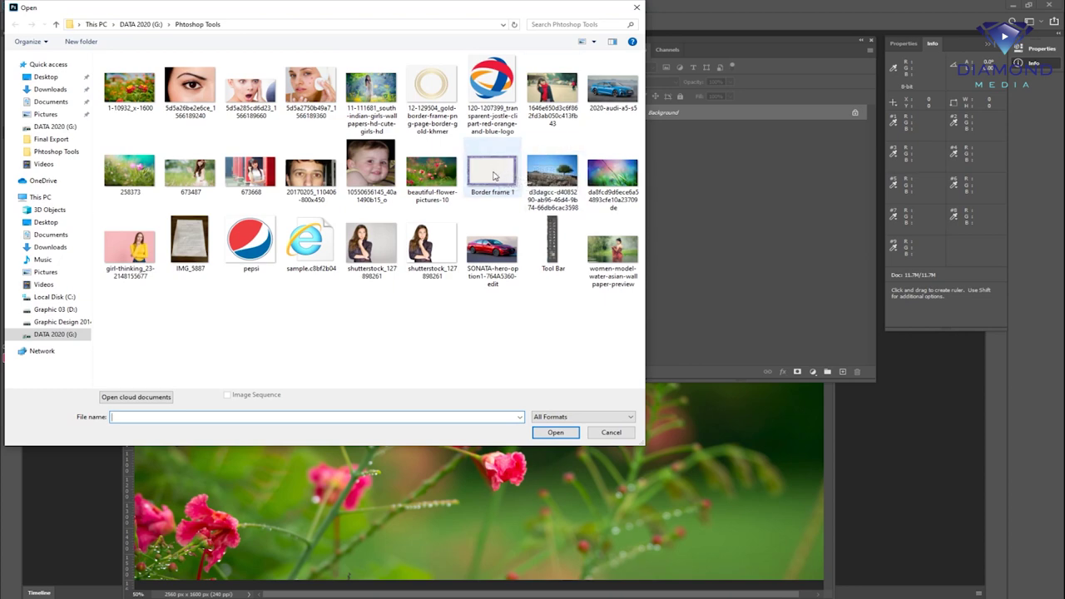
pyautogui.doubleClick(494, 170)
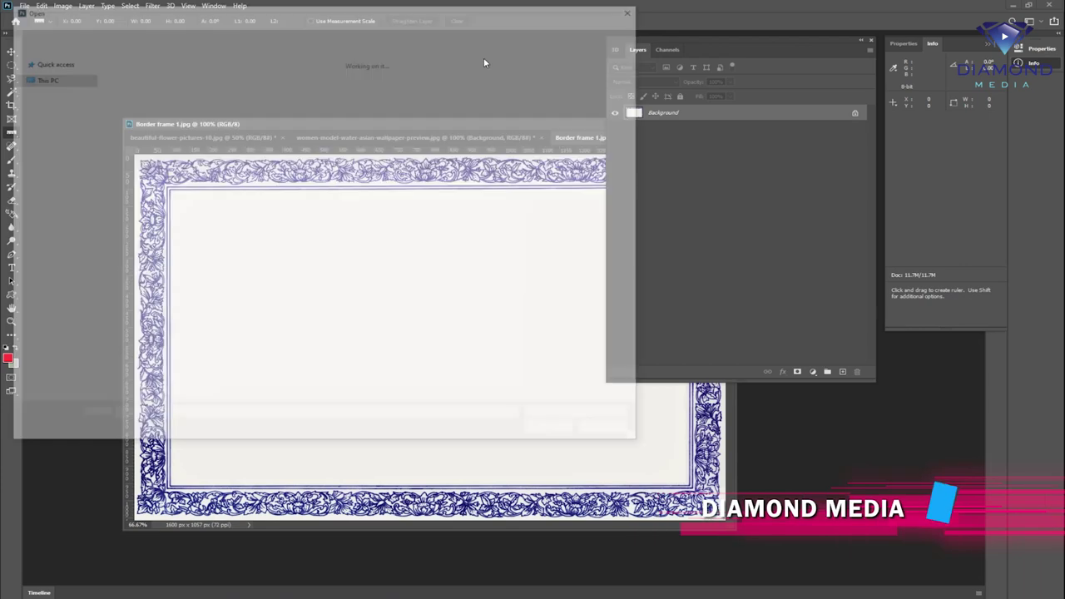
pyautogui.hotkey('ctrl', 'o')
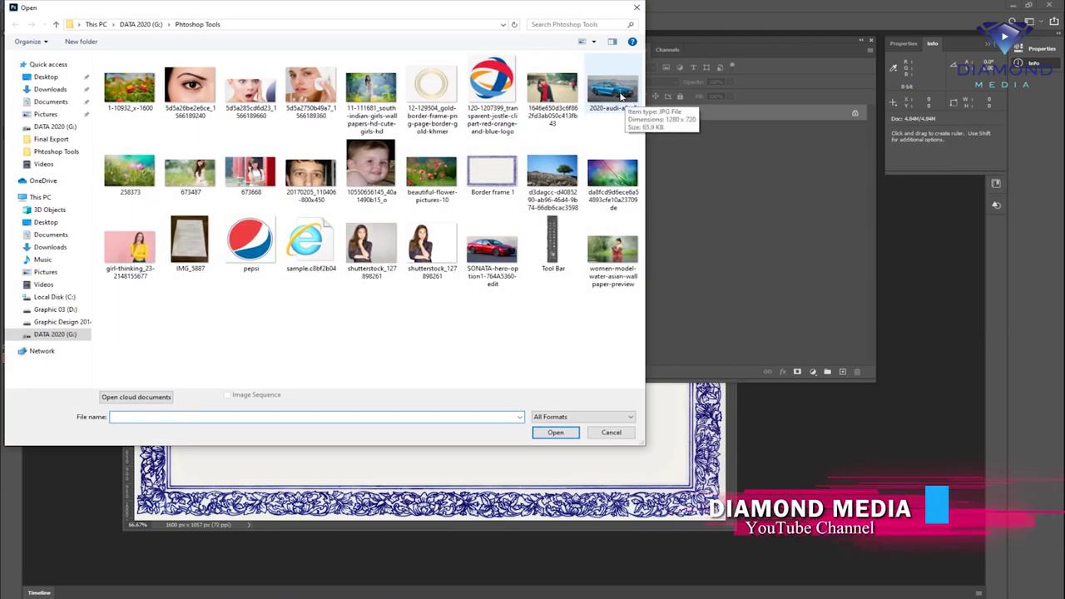
pyautogui.doubleClick(631, 104)
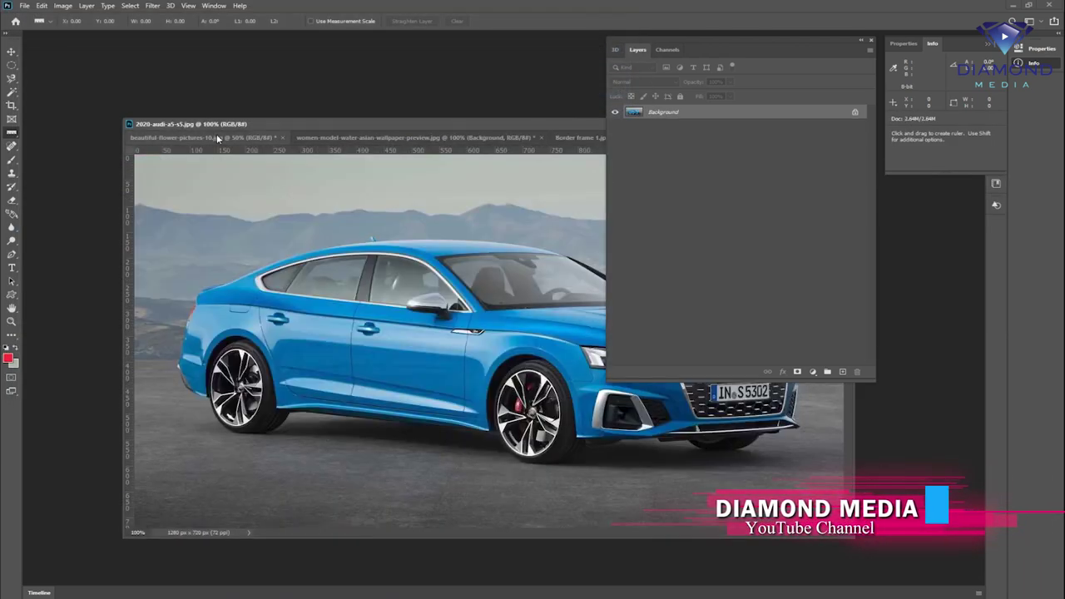
# Bring Border frame 1 forward, collapse the Layers panel and zoom to 66.7%
pyautogui.click(216, 135)
pyautogui.click(416, 137)
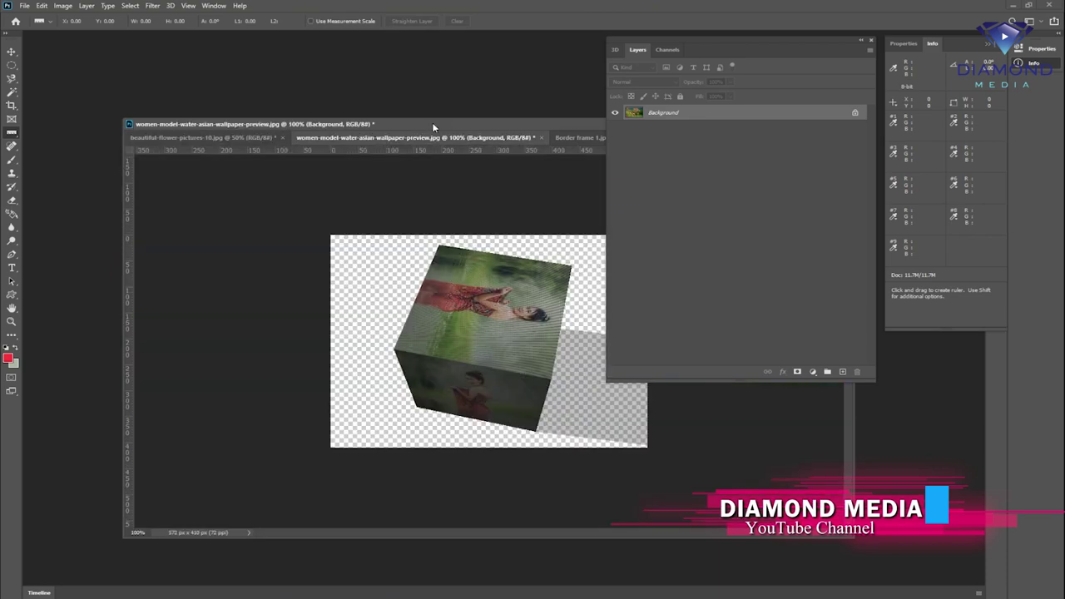
pyautogui.moveTo(432, 122); pyautogui.dragTo(347, 108)
pyautogui.click(492, 124)
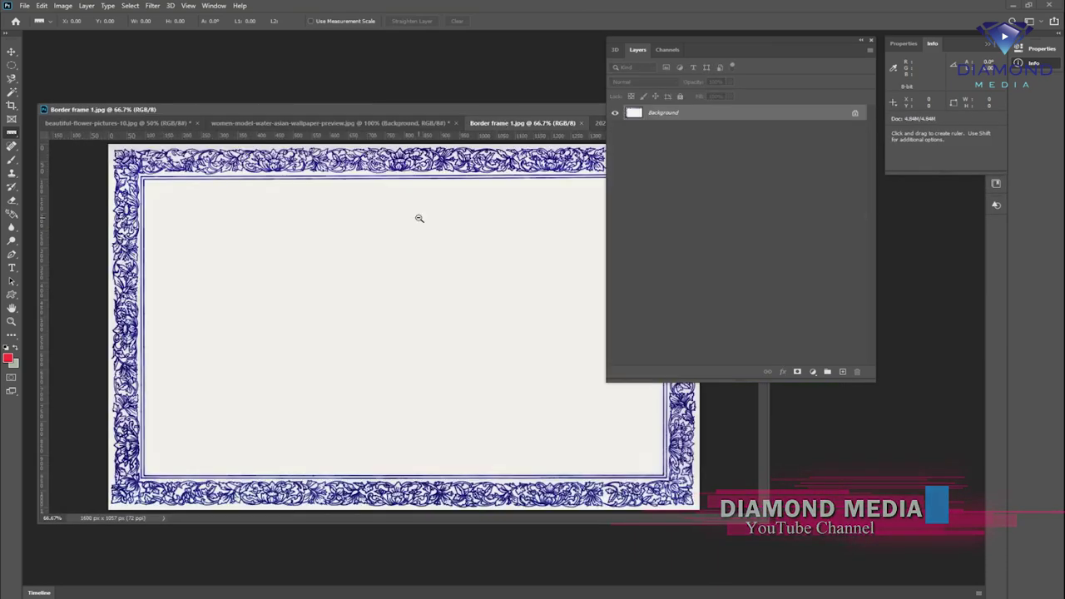
pyautogui.hotkey('ctrl', '-')
pyautogui.moveTo(865, 48); pyautogui.dragTo(1022, 64)
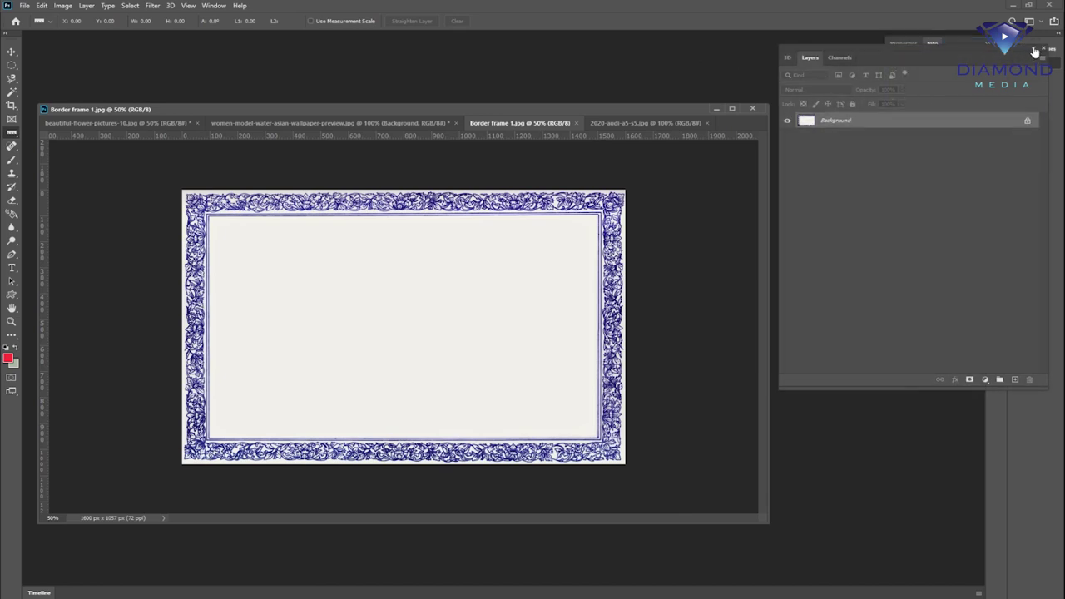
pyautogui.click(1032, 48)
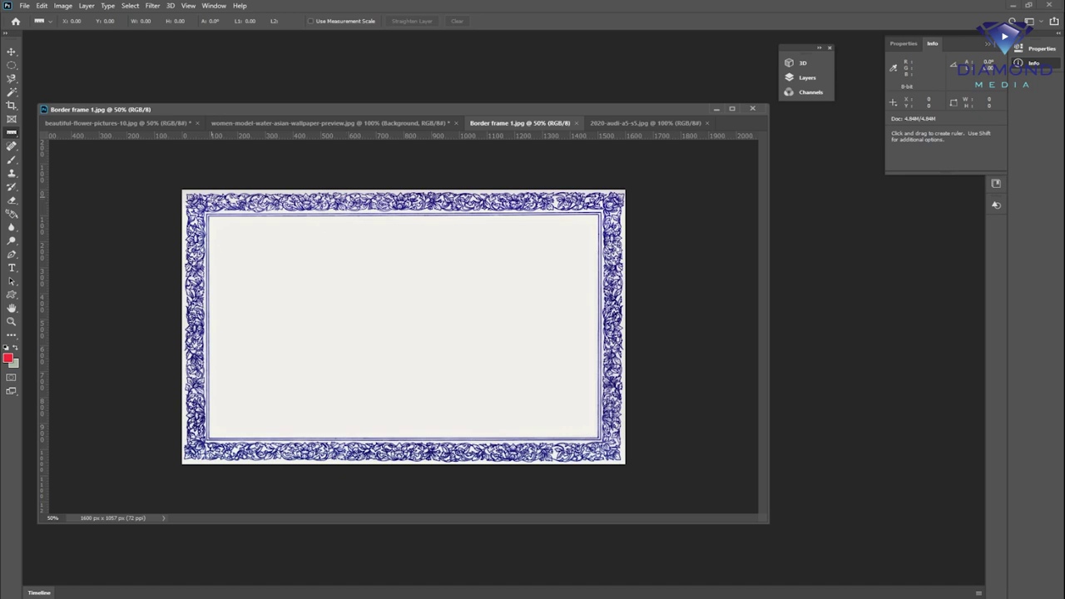
pyautogui.rightClick(12, 133)
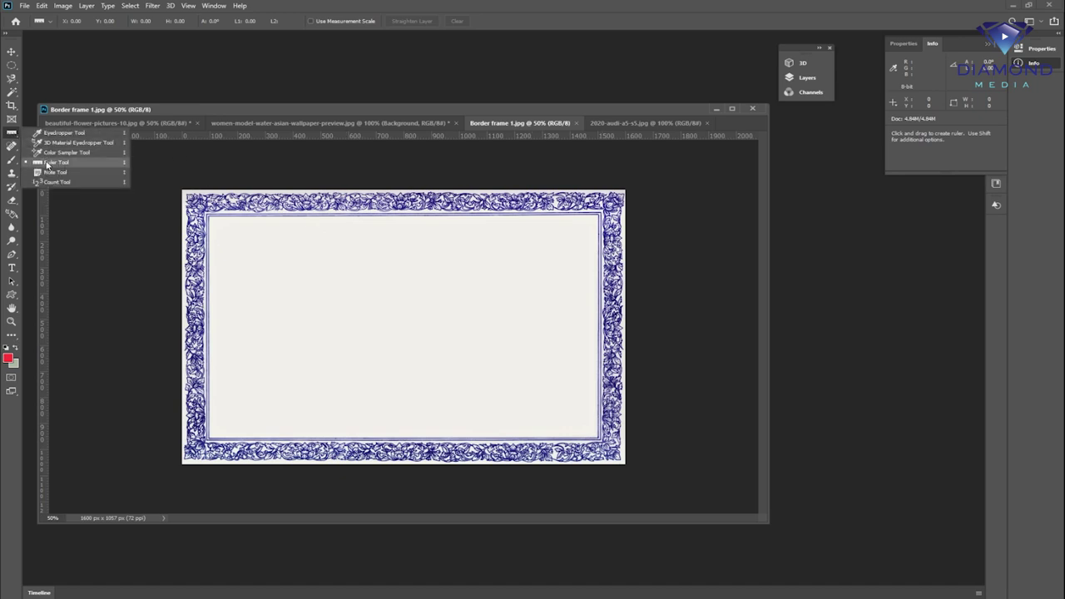
pyautogui.click(48, 164)
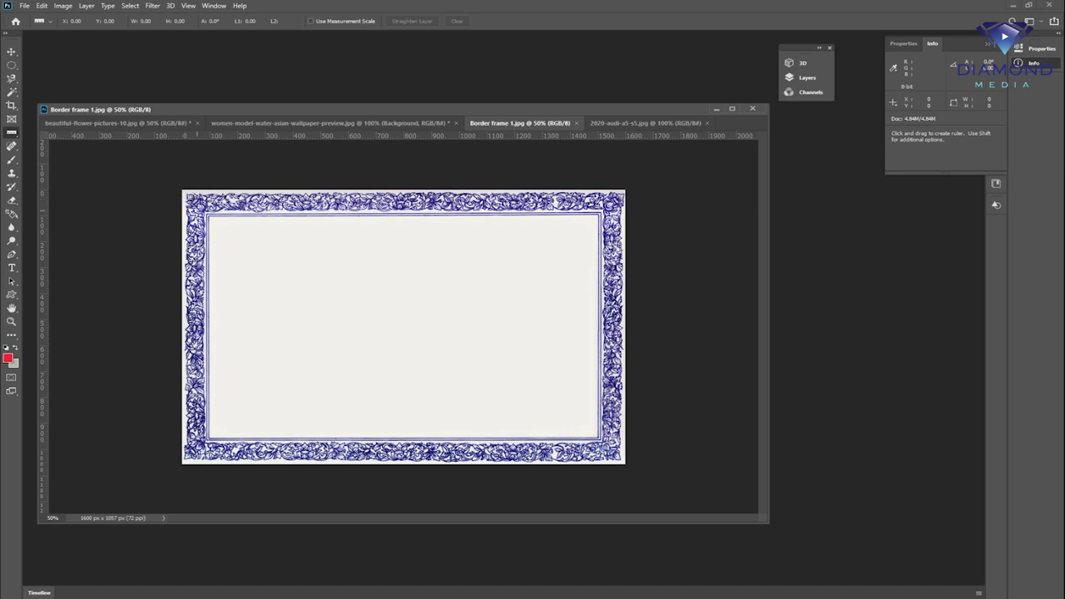
pyautogui.hotkey('ctrl', '+')
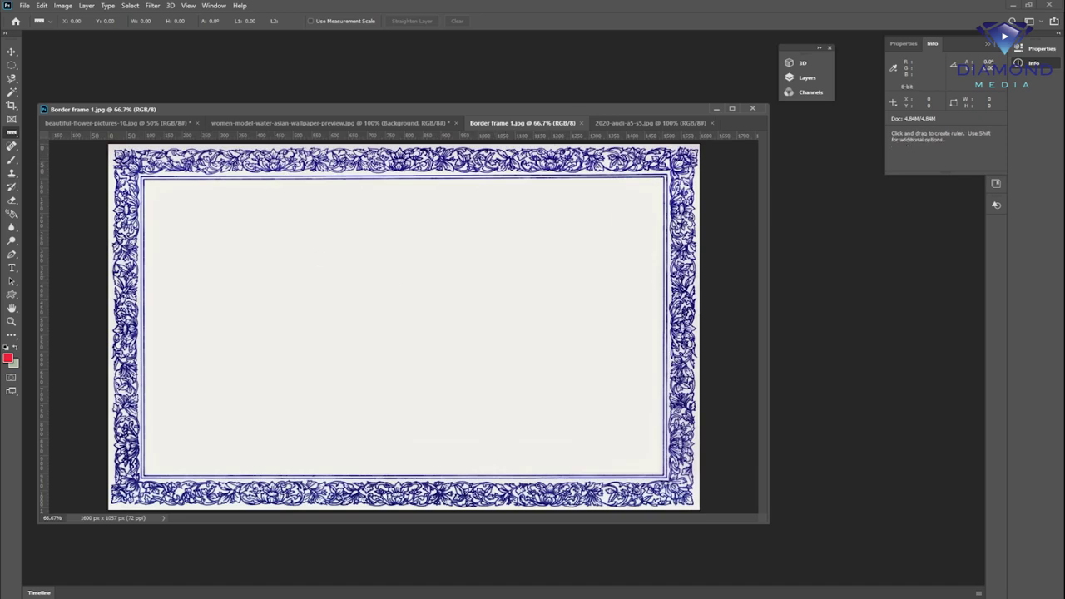
# Measure the frame's top edge and diagonals, ending at -140.9°, length 1167.26
pyautogui.moveTo(114, 159); pyautogui.dragTo(693, 169)
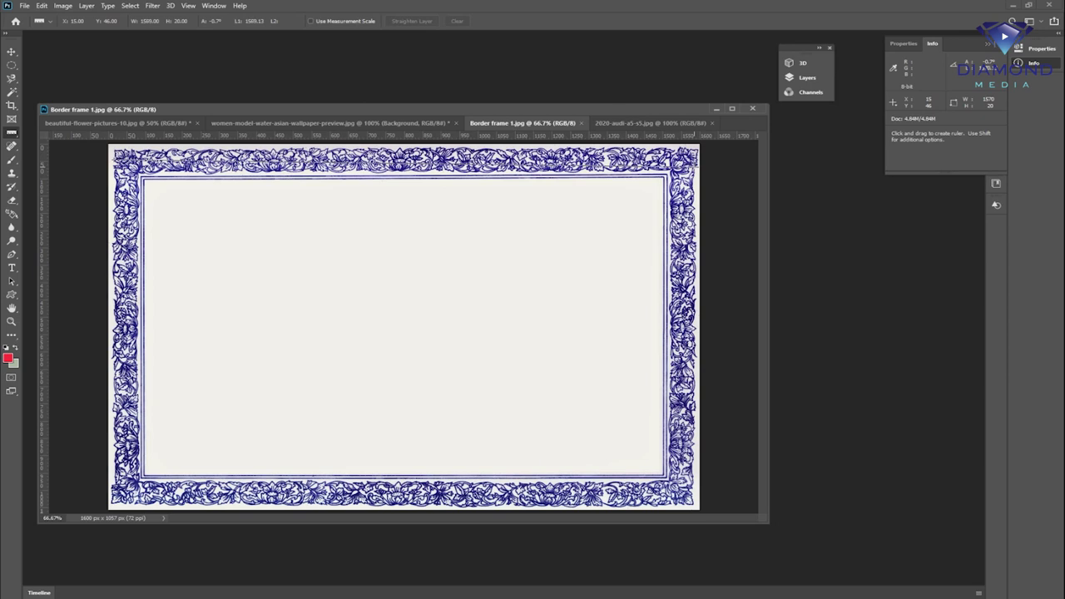
pyautogui.moveTo(694, 169); pyautogui.dragTo(694, 168)
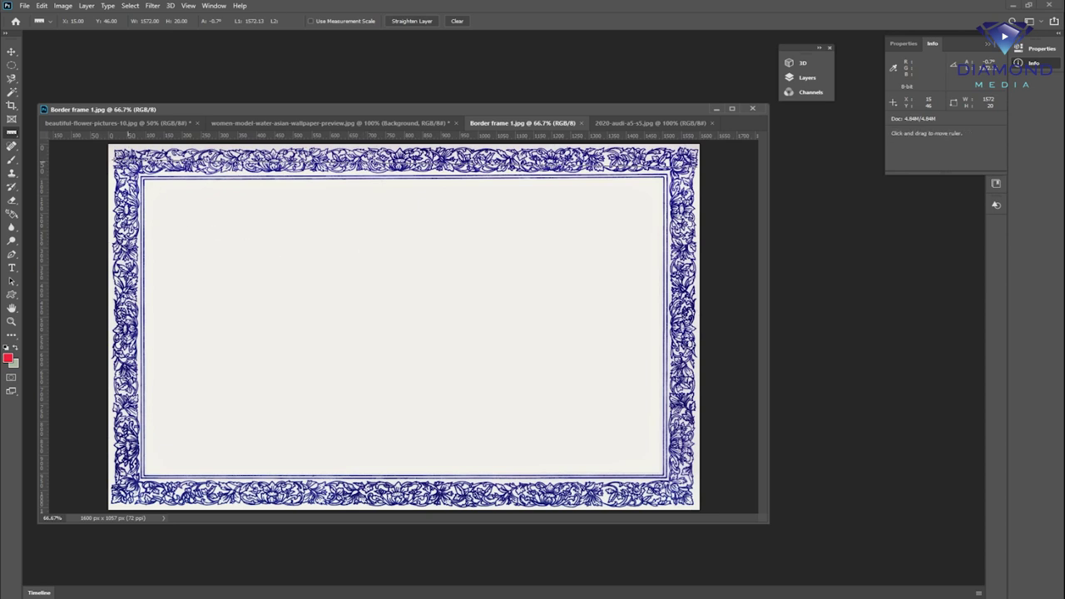
pyautogui.moveTo(115, 155); pyautogui.dragTo(695, 504)
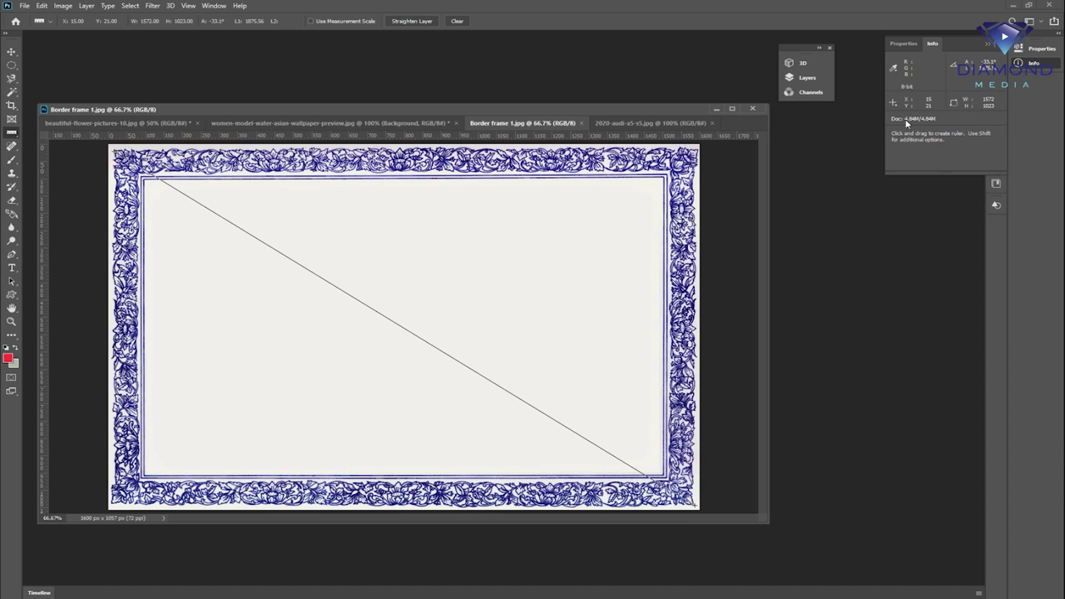
pyautogui.moveTo(549, 198)
pyautogui.mouseDown()
pyautogui.moveTo(175, 470)
pyautogui.moveTo(209, 441)
pyautogui.moveTo(321, 399)
pyautogui.moveTo(155, 475)
pyautogui.moveTo(372, 370)
pyautogui.moveTo(214, 453)
pyautogui.mouseUp()
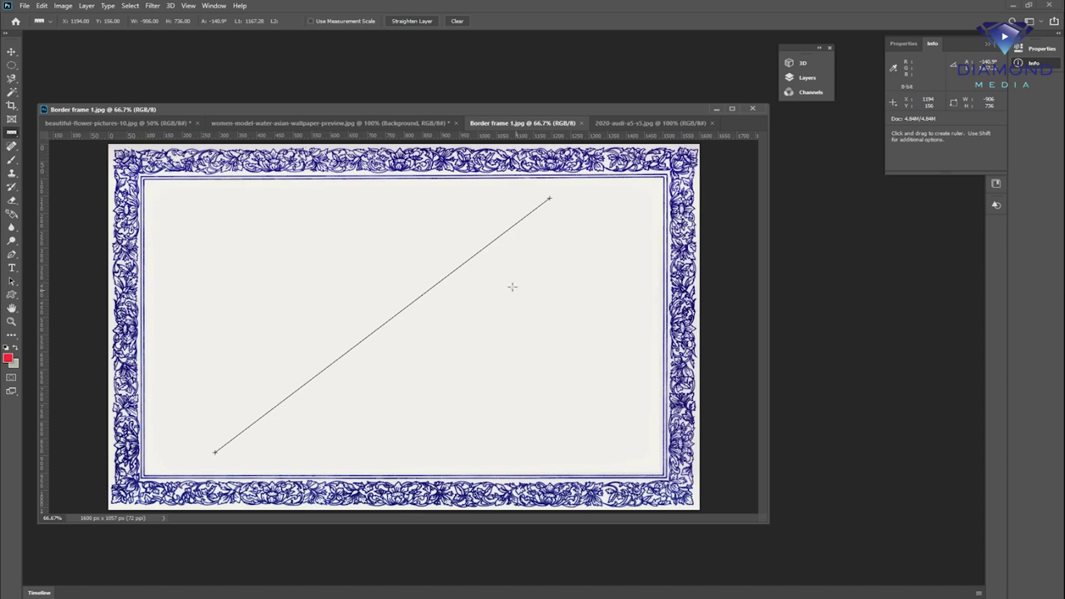
pyautogui.click(622, 124)
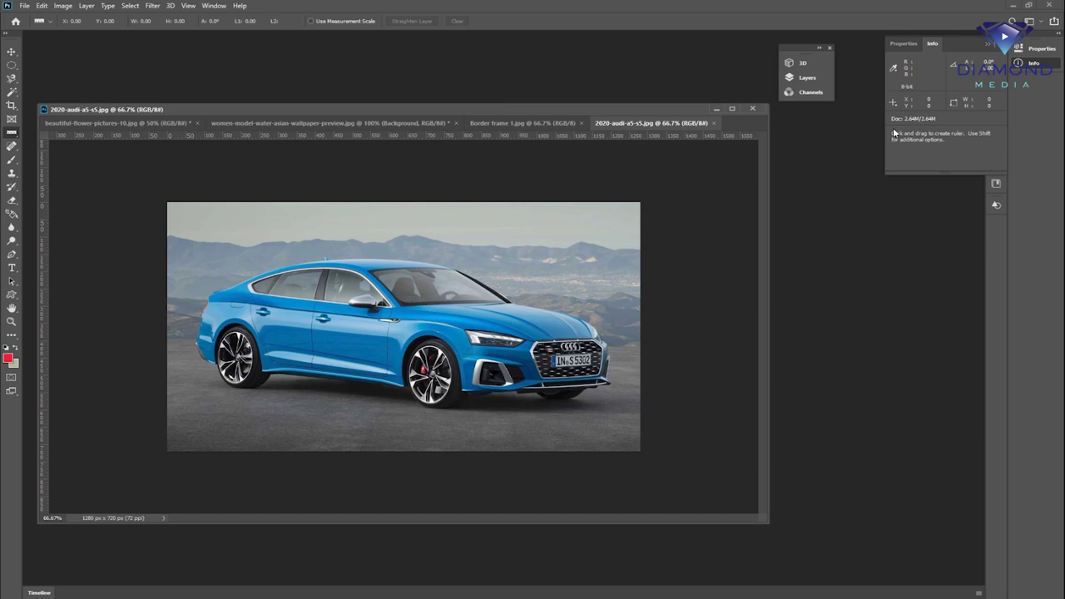
# Unlock the Audi background as Layer 0 and rotate it about -14.9°
pyautogui.click(806, 77)
pyautogui.click(758, 121)
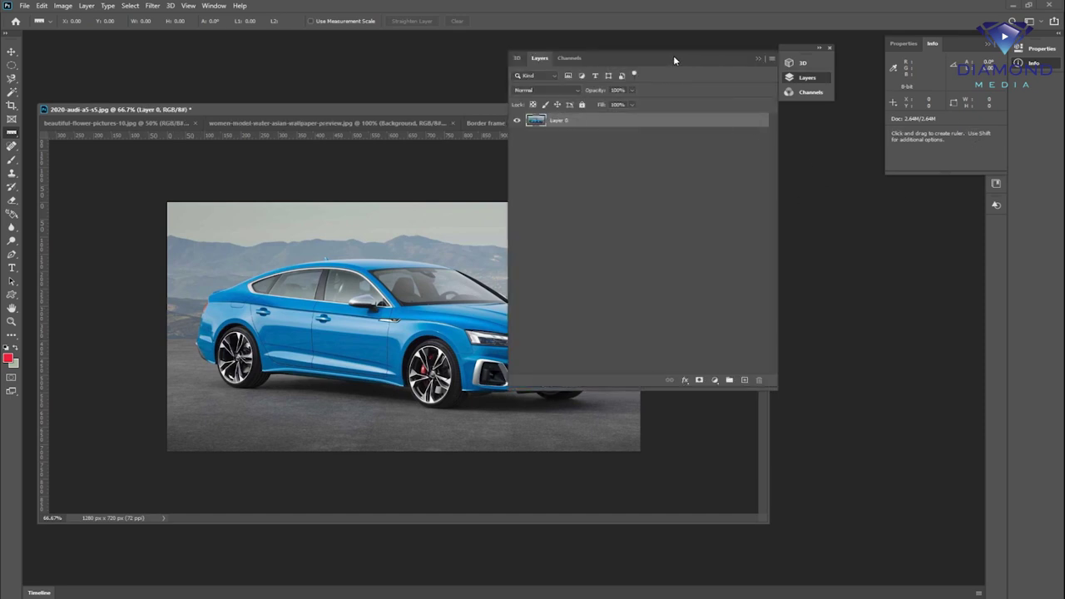
pyautogui.moveTo(606, 58); pyautogui.dragTo(832, 89)
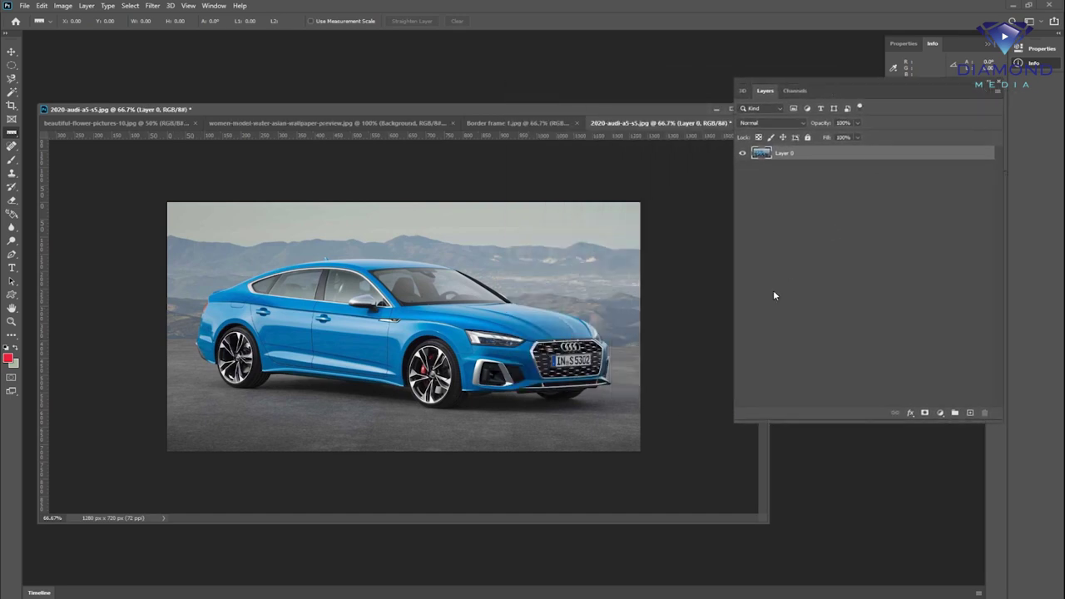
pyautogui.hotkey('ctrl', 't')
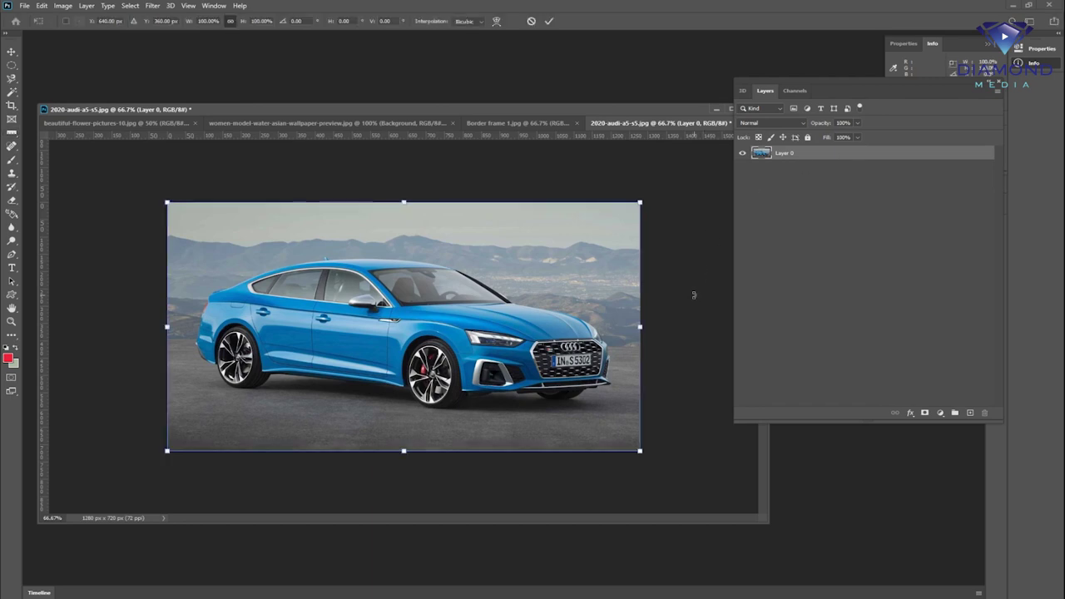
pyautogui.moveTo(694, 292); pyautogui.dragTo(685, 221)
pyautogui.press('Return')
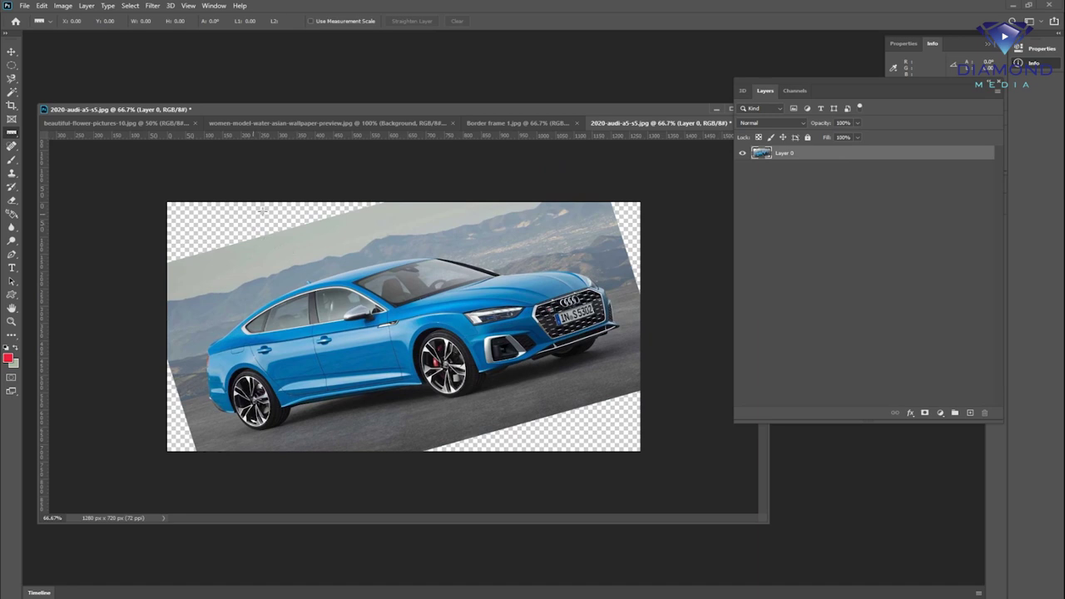
# Measure the car's 16.4° tilt with the Ruler and straighten the layer
pyautogui.rightClick(12, 133)
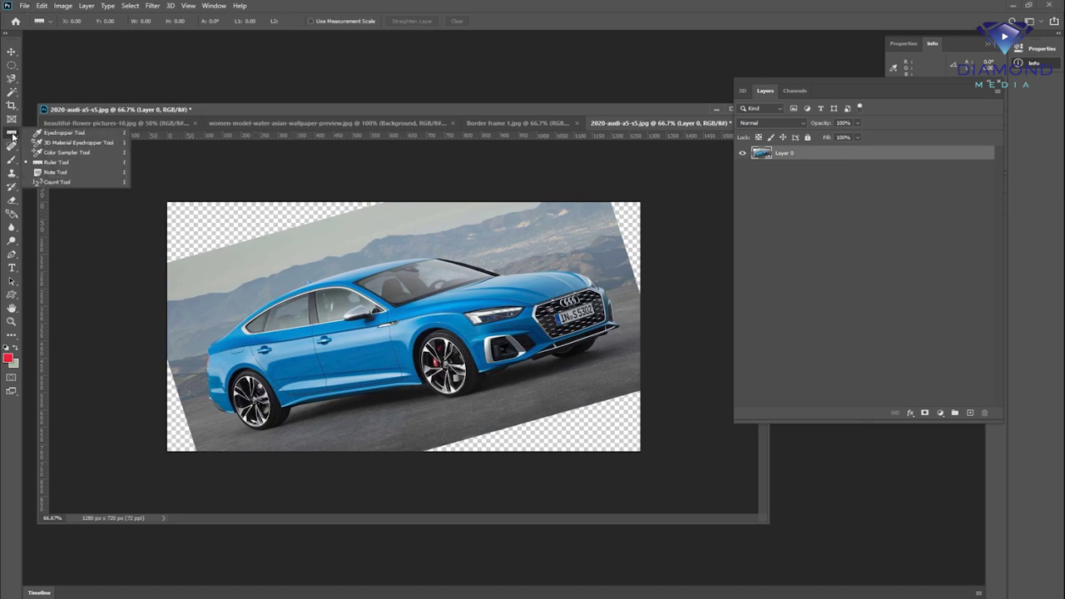
pyautogui.click(52, 166)
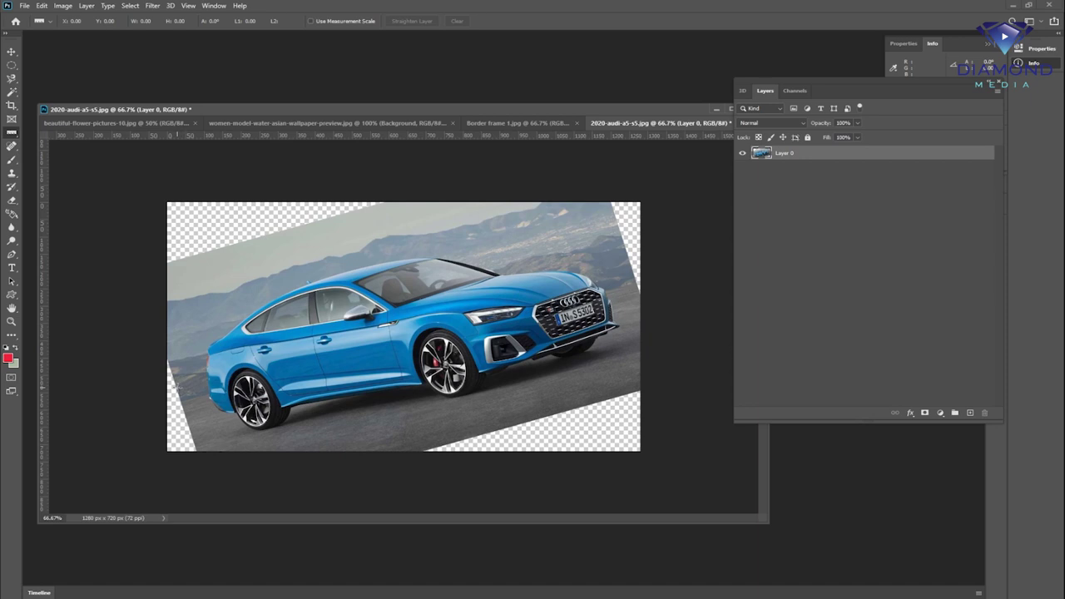
pyautogui.moveTo(180, 389)
pyautogui.mouseDown()
pyautogui.moveTo(635, 260)
pyautogui.moveTo(625, 254)
pyautogui.mouseUp()
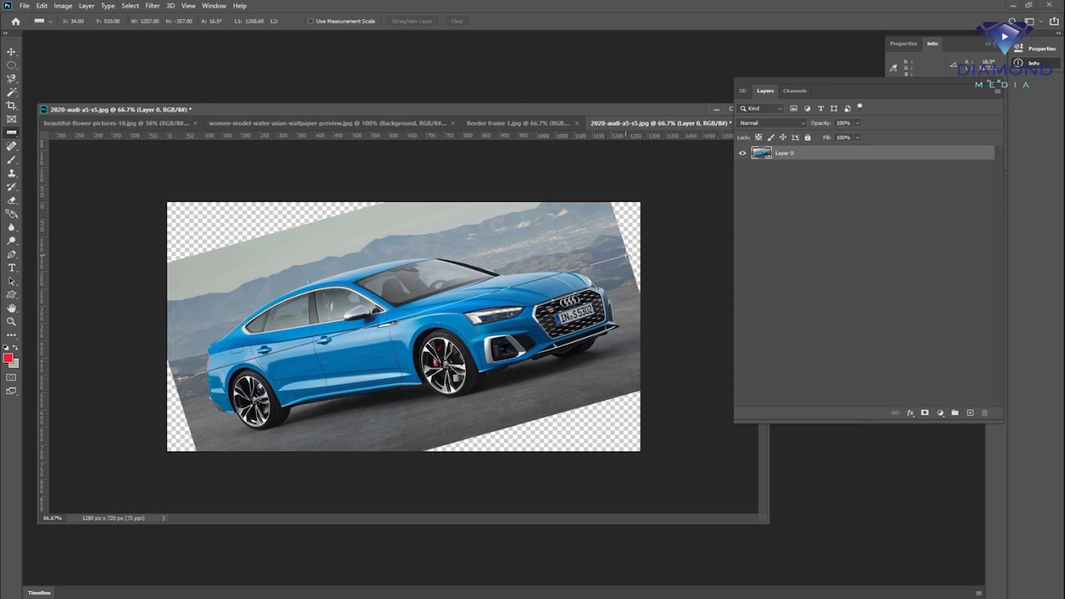
pyautogui.moveTo(626, 256); pyautogui.dragTo(628, 255)
pyautogui.click(411, 22)
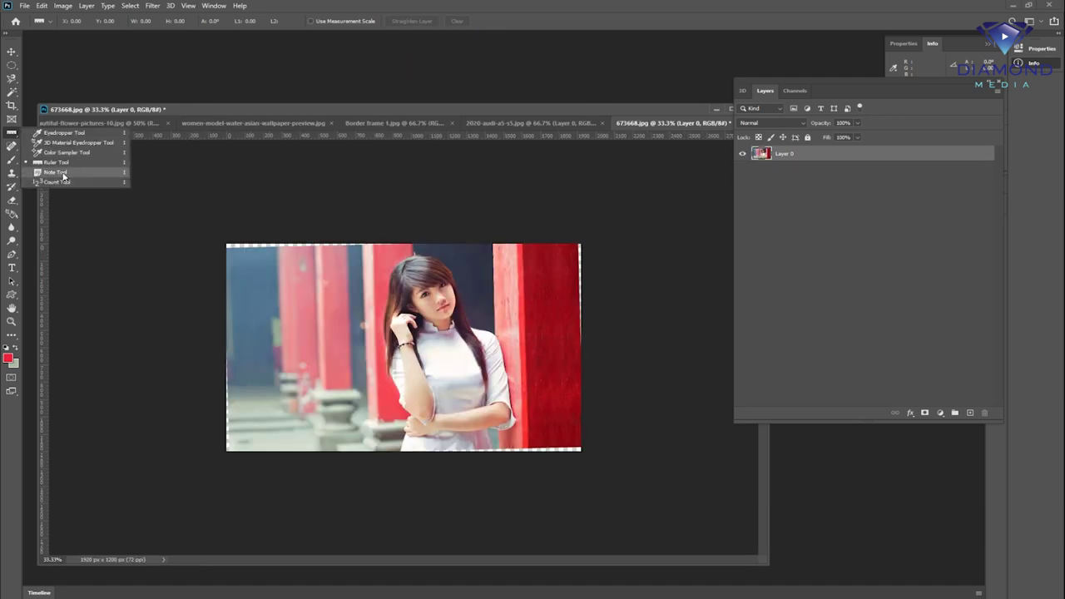
# Return to the 2020-audi-a5-s5.jpg tab and cancel the accidental Open dialog
pyautogui.click(514, 122)
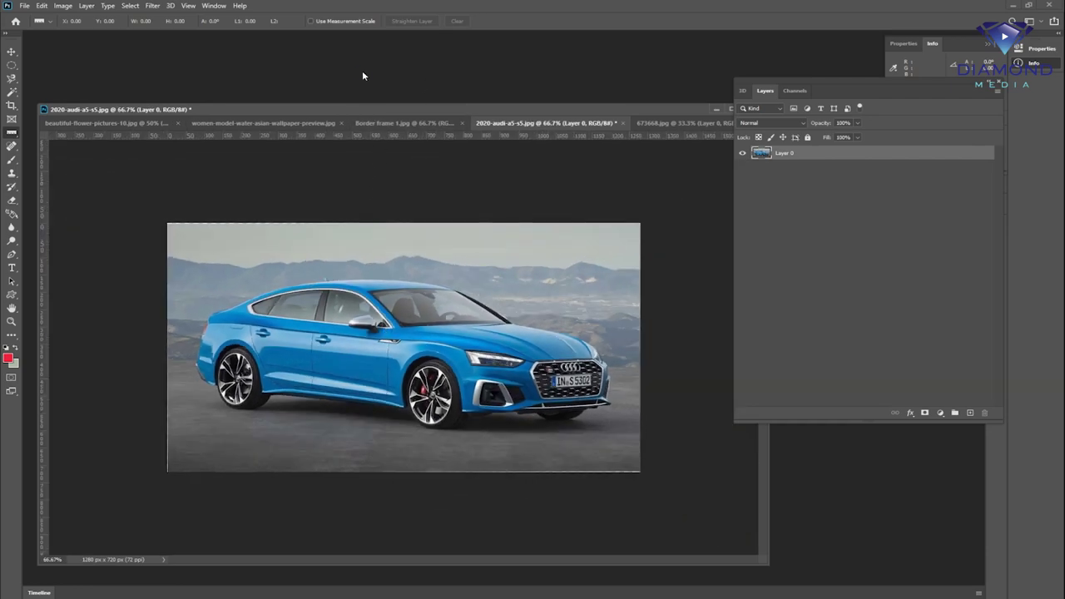
pyautogui.doubleClick(362, 70)
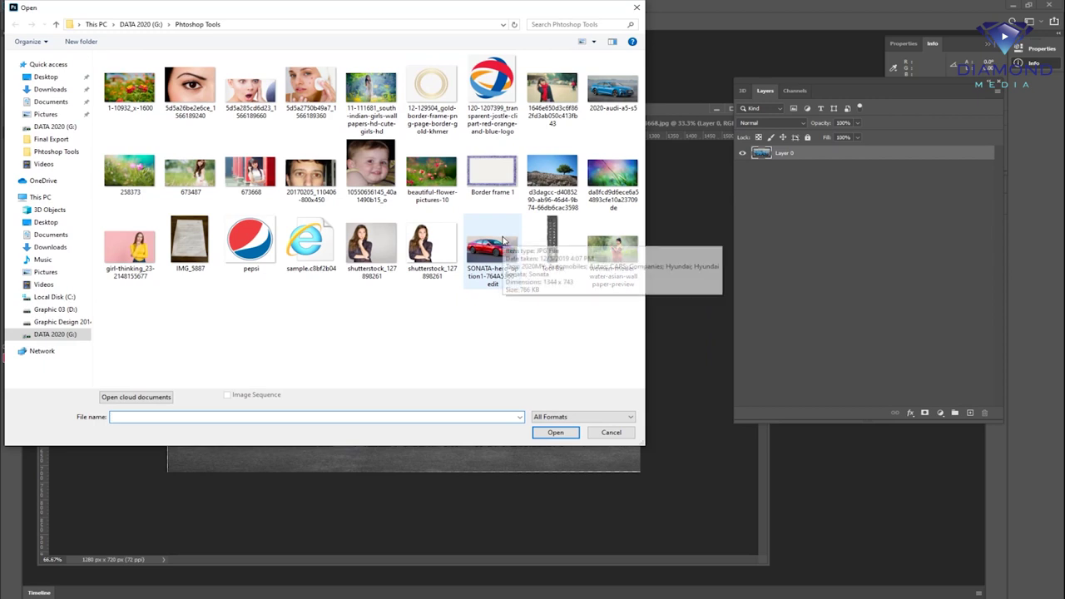
pyautogui.click(612, 434)
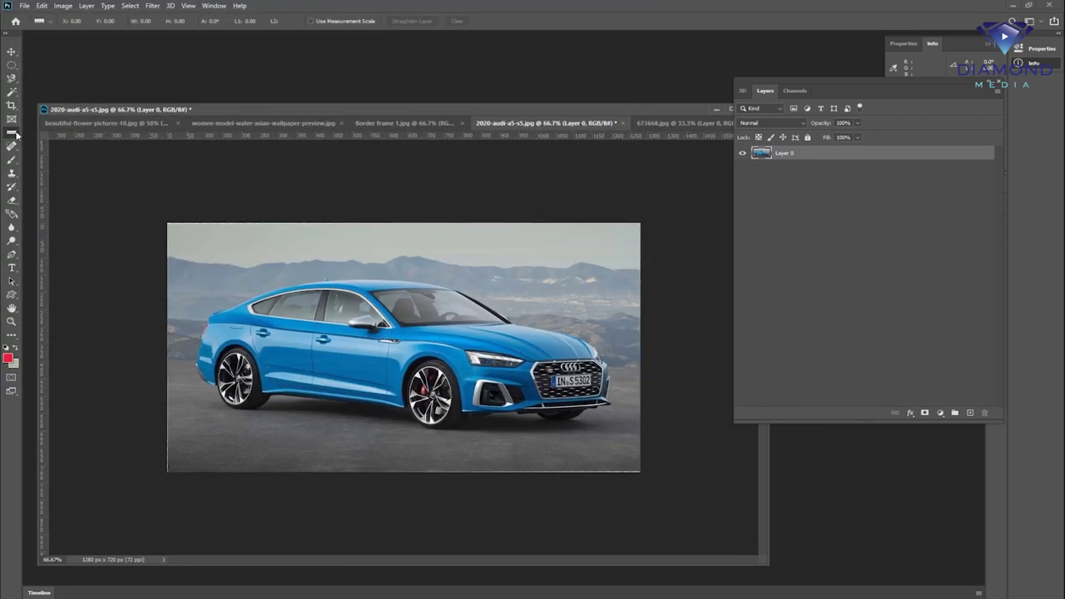
pyautogui.rightClick(15, 134)
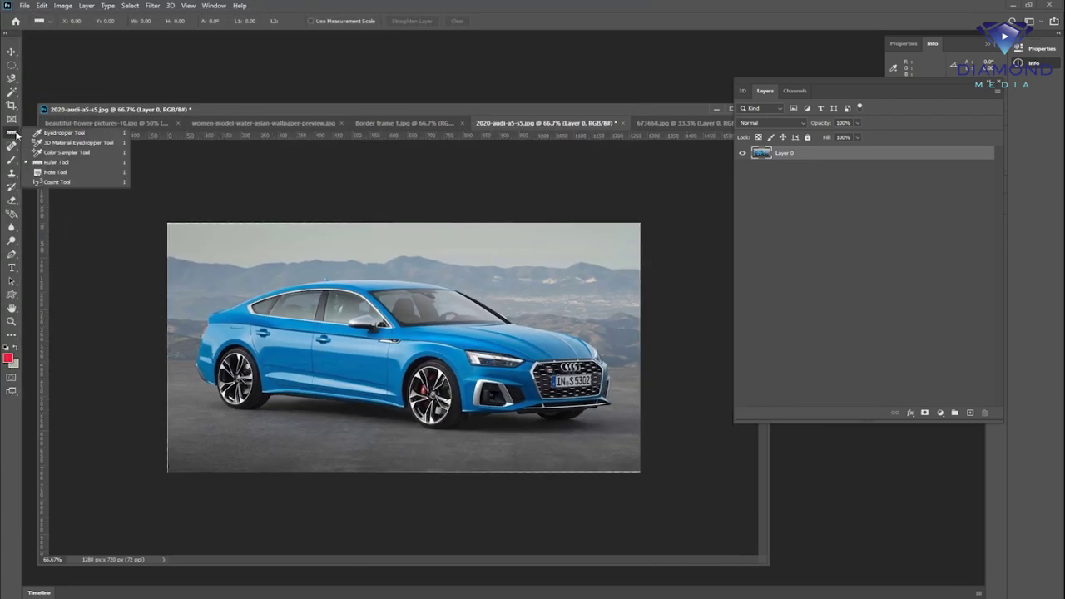
# Select the Count Tool, then place and undo a trial marker on the car
pyautogui.click(50, 183)
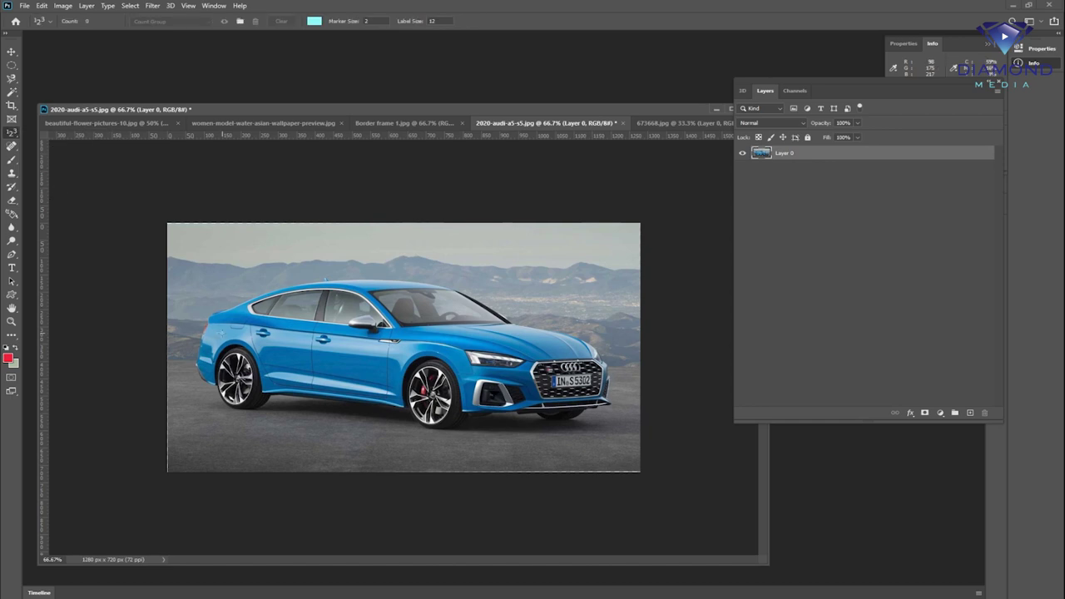
pyautogui.click(263, 333)
pyautogui.hotkey('ctrl', '1')
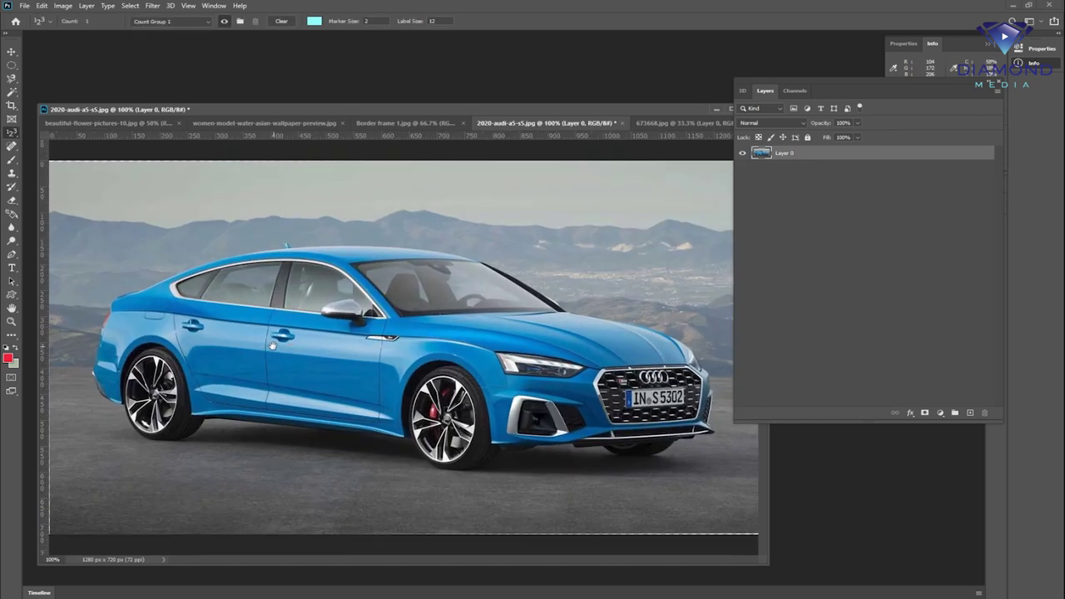
pyautogui.hotkey('ctrl', 'z')
pyautogui.click(156, 290)
pyautogui.hotkey('ctrl', 'z')
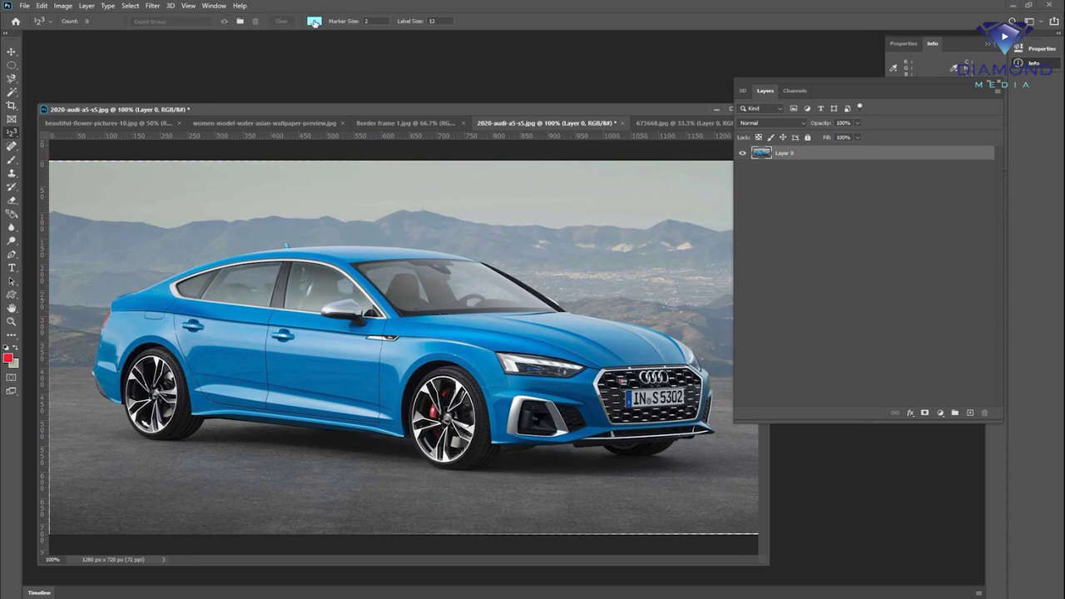
# Set the count colour to full-saturation red and enter the marker size
pyautogui.click(313, 21)
pyautogui.click(640, 133)
pyautogui.click(627, 125)
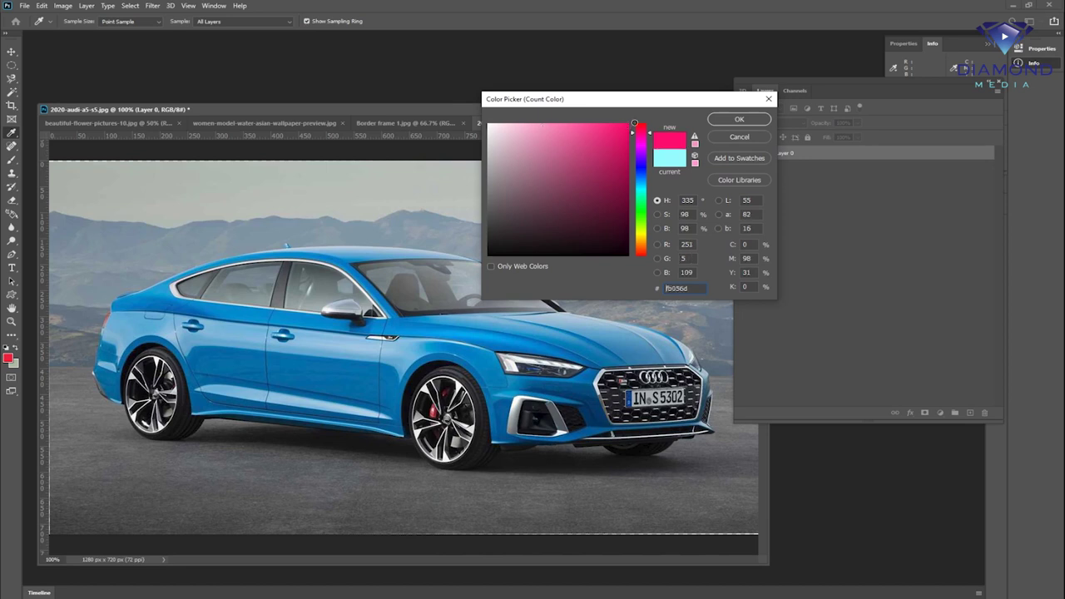
pyautogui.moveTo(641, 131); pyautogui.dragTo(641, 128)
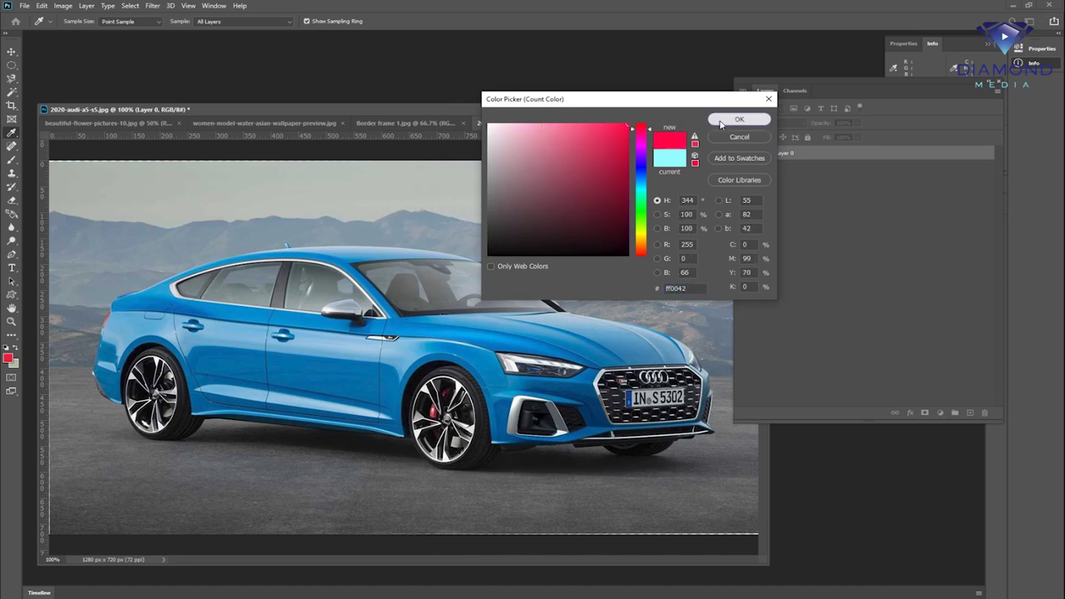
pyautogui.click(740, 120)
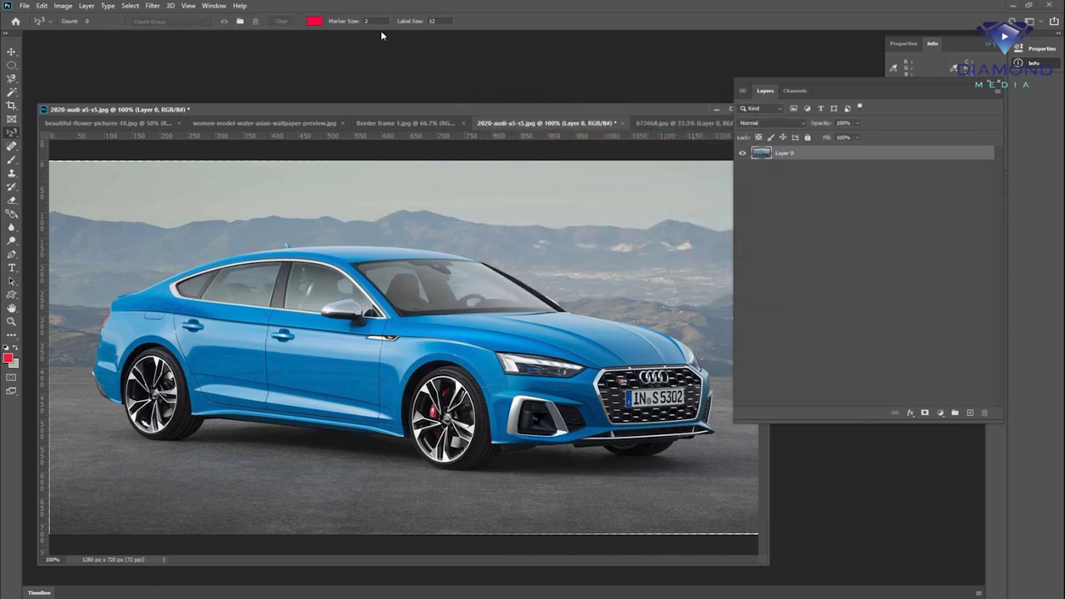
pyautogui.write('8')
# Place count markers 1–5 at the rear, door handle, front door, headlight and windshield
pyautogui.click(116, 288)
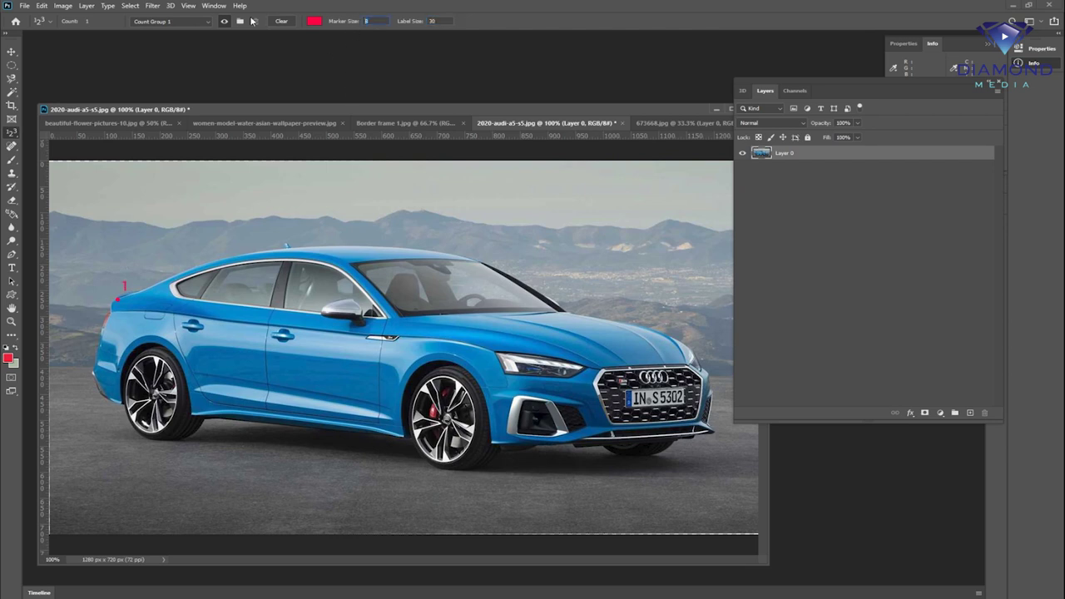
pyautogui.write('30')
pyautogui.press('Return')
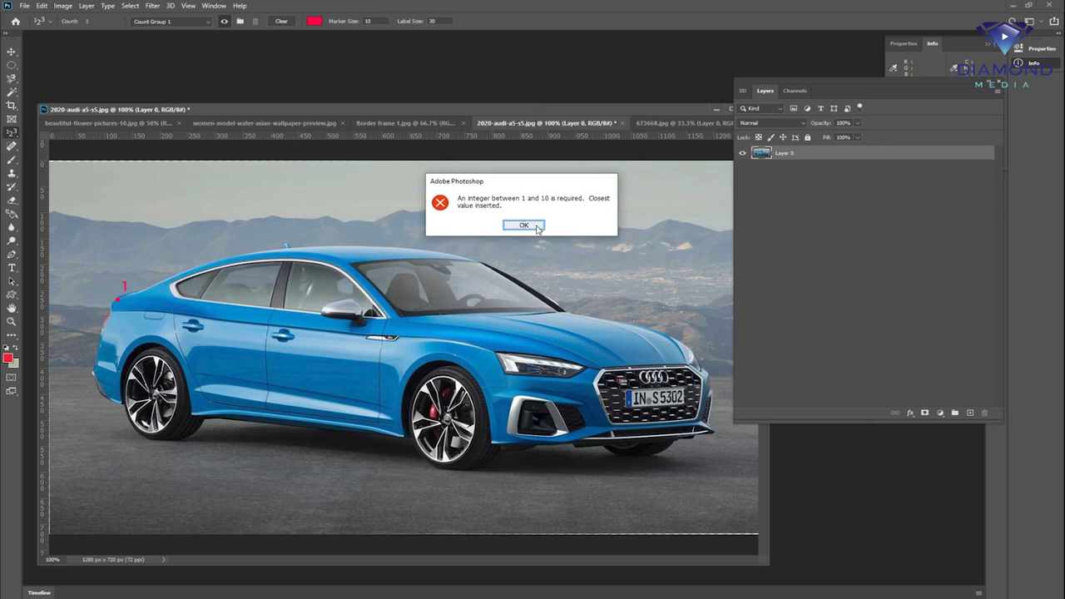
pyautogui.click(526, 226)
pyautogui.click(156, 280)
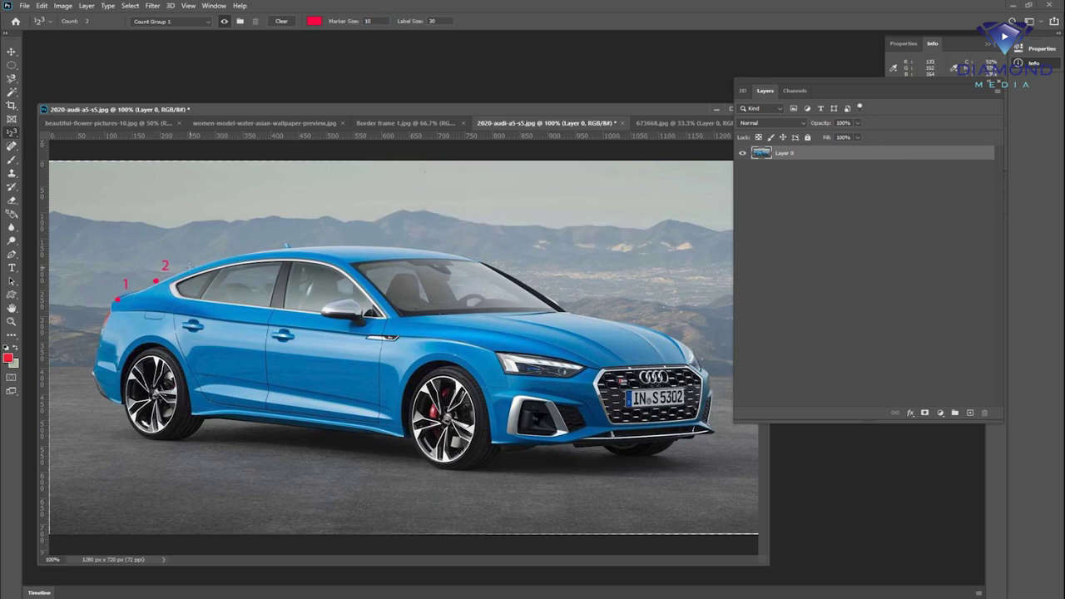
pyautogui.moveTo(155, 280); pyautogui.dragTo(283, 335)
pyautogui.click(394, 332)
pyautogui.click(685, 363)
pyautogui.click(479, 258)
# Switch to the Note Tool and pin a note beside marker 1
pyautogui.rightClick(11, 133)
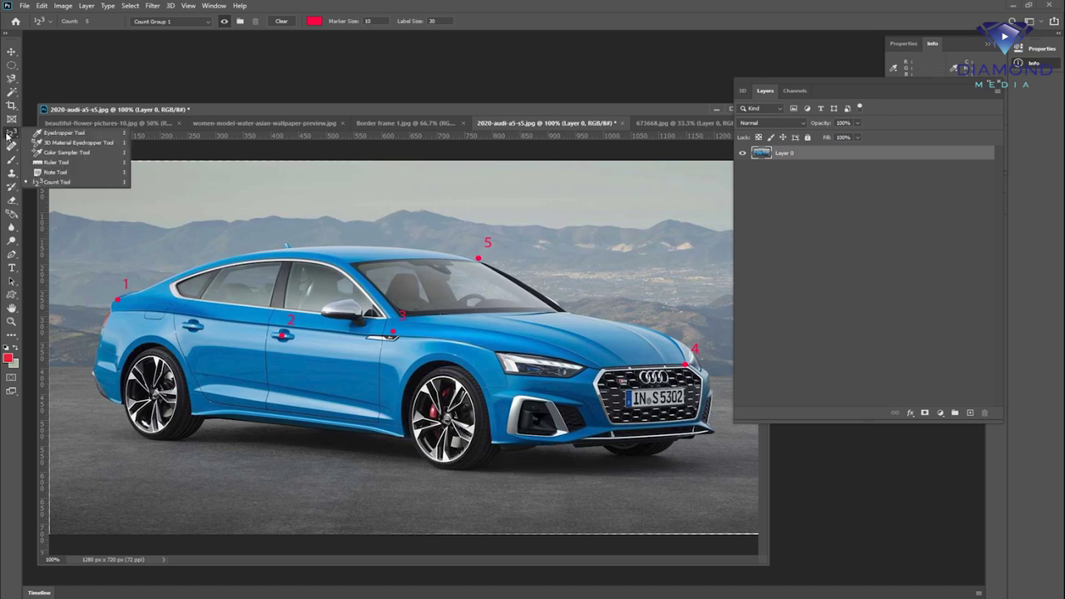
pyautogui.click(55, 171)
pyautogui.click(119, 300)
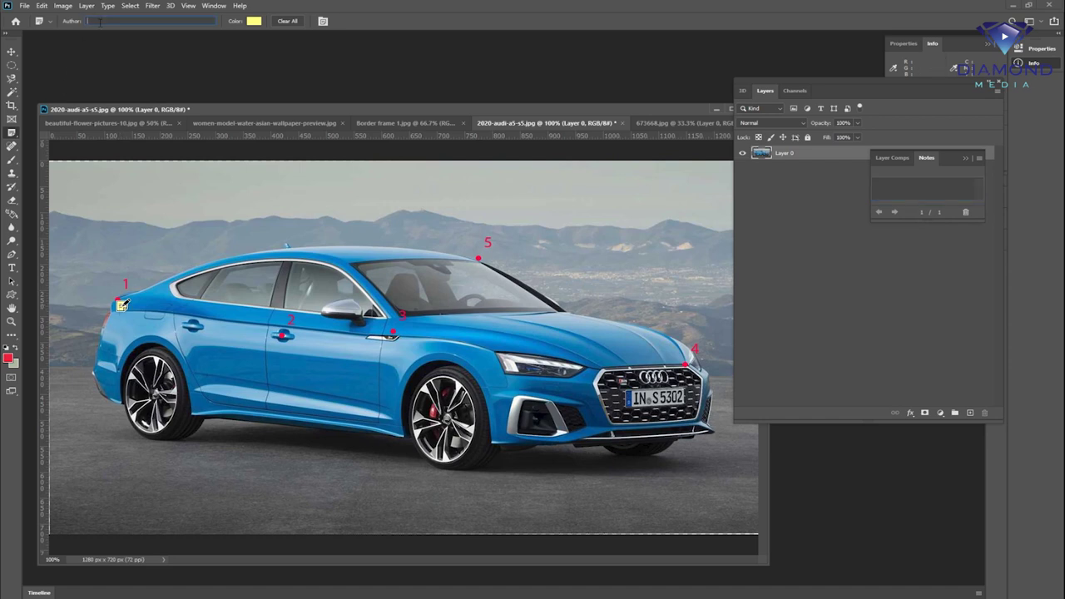
# Add notes authored as Audi beside markers 3 and 2, and enter their note text
pyautogui.write('s')
pyautogui.write('di')
pyautogui.click(396, 333)
pyautogui.click(285, 337)
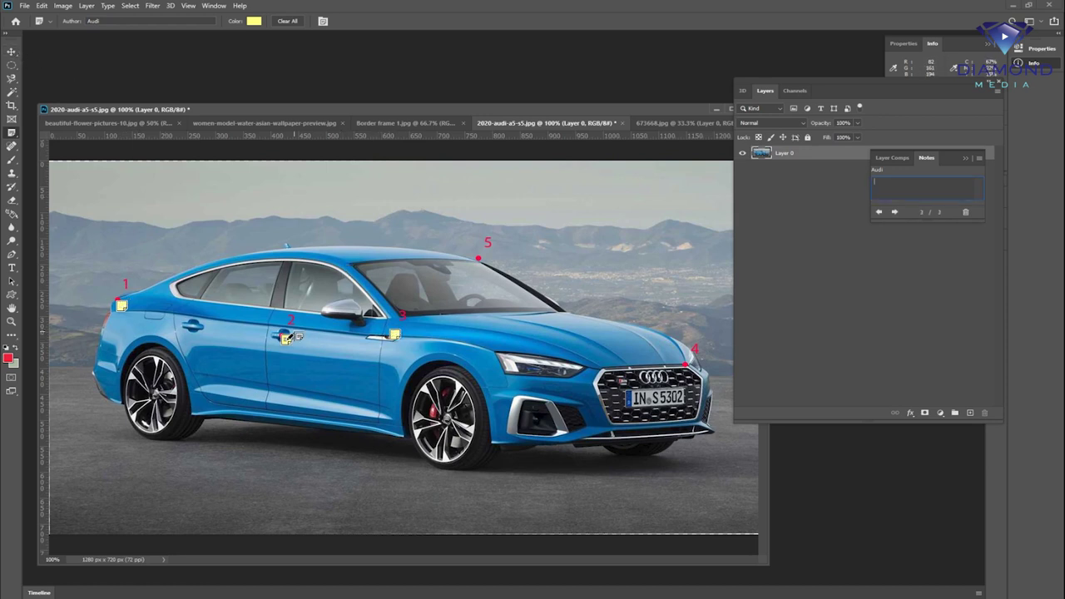
pyautogui.press('v')
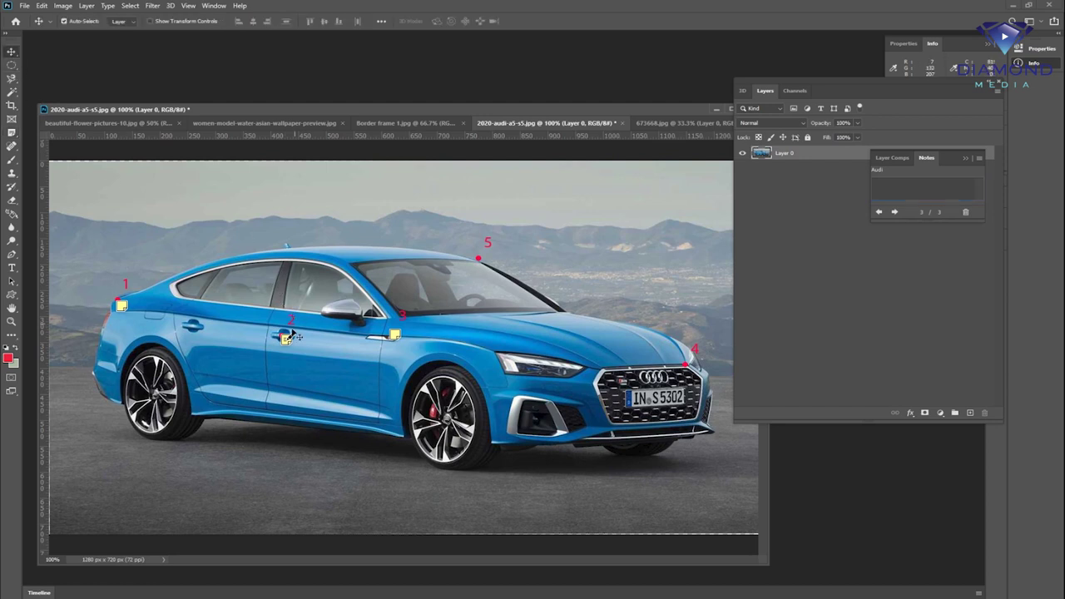
pyautogui.click(287, 339)
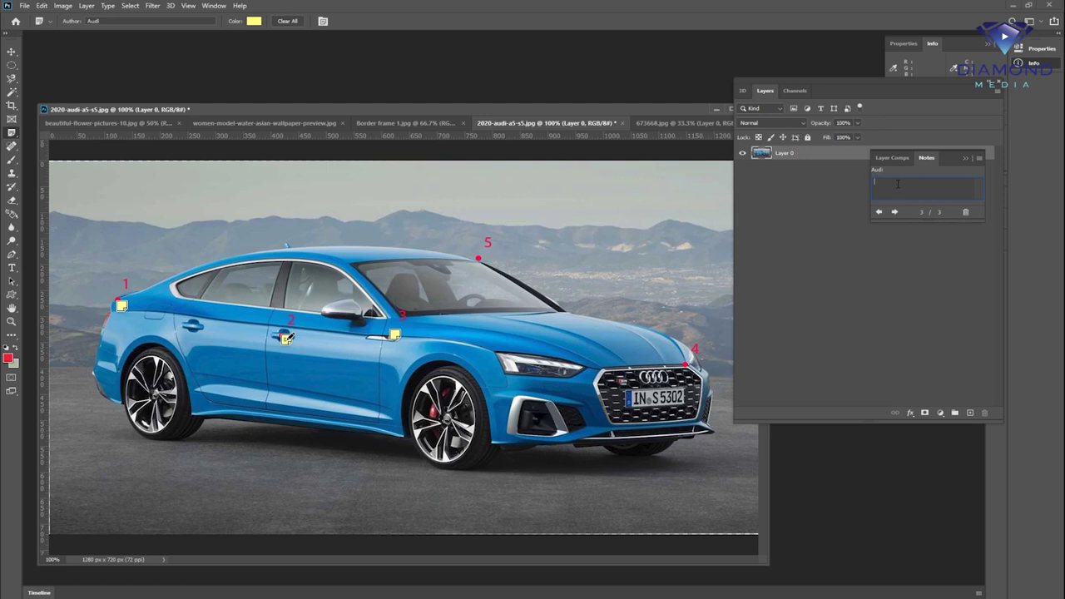
pyautogui.click(11, 52)
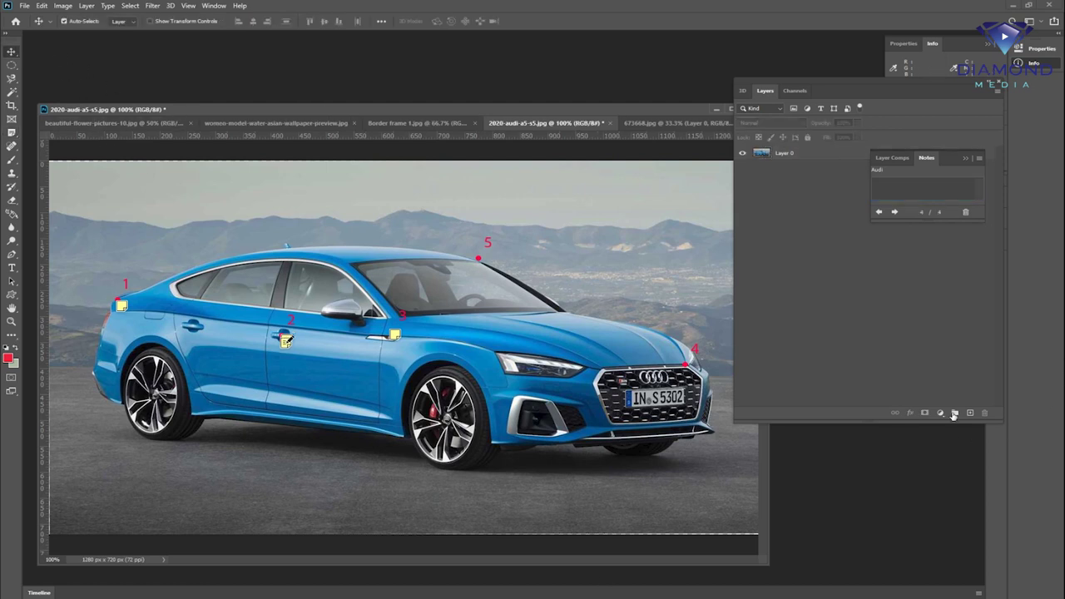
# Move the document window higher and shift the Layers panel to the right
pyautogui.moveTo(574, 109)
pyautogui.mouseDown()
pyautogui.moveTo(584, 67)
pyautogui.moveTo(573, 51)
pyautogui.mouseUp()
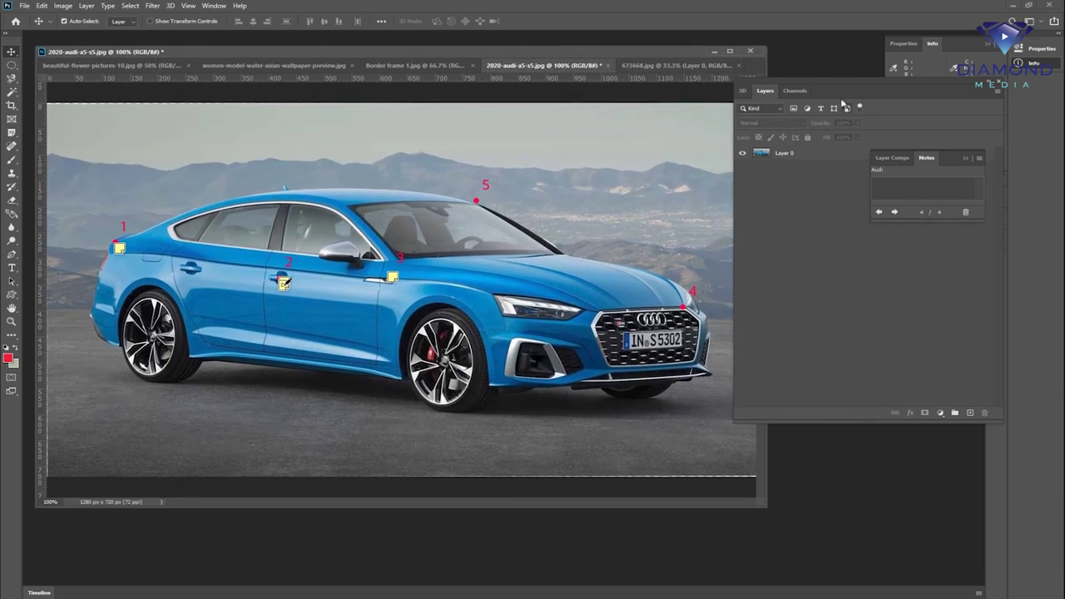
pyautogui.moveTo(840, 87); pyautogui.dragTo(898, 83)
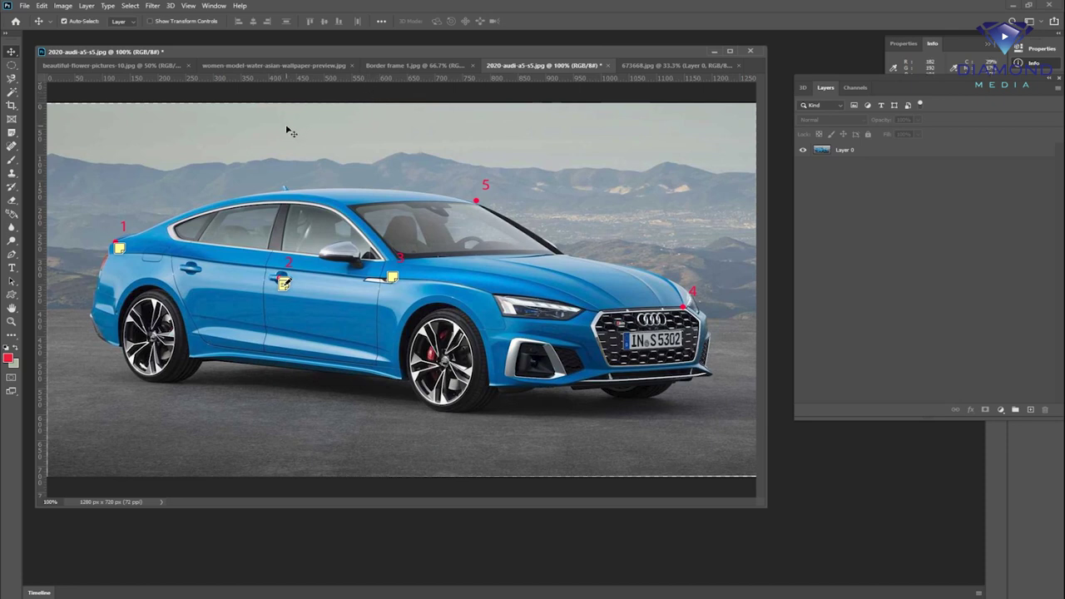
pyautogui.click(11, 133)
pyautogui.click(12, 133)
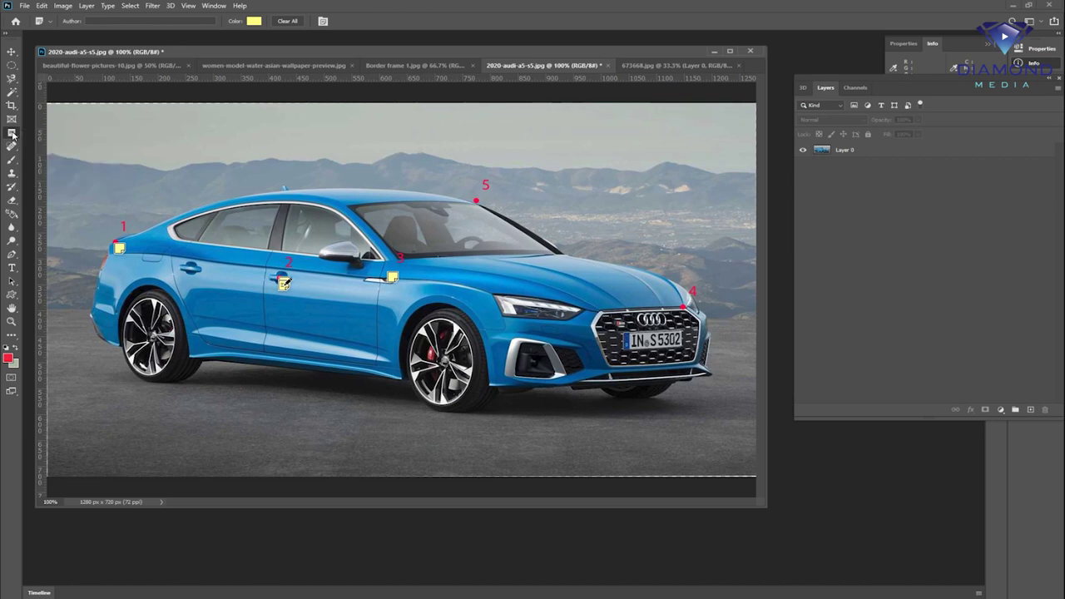
pyautogui.click(12, 147)
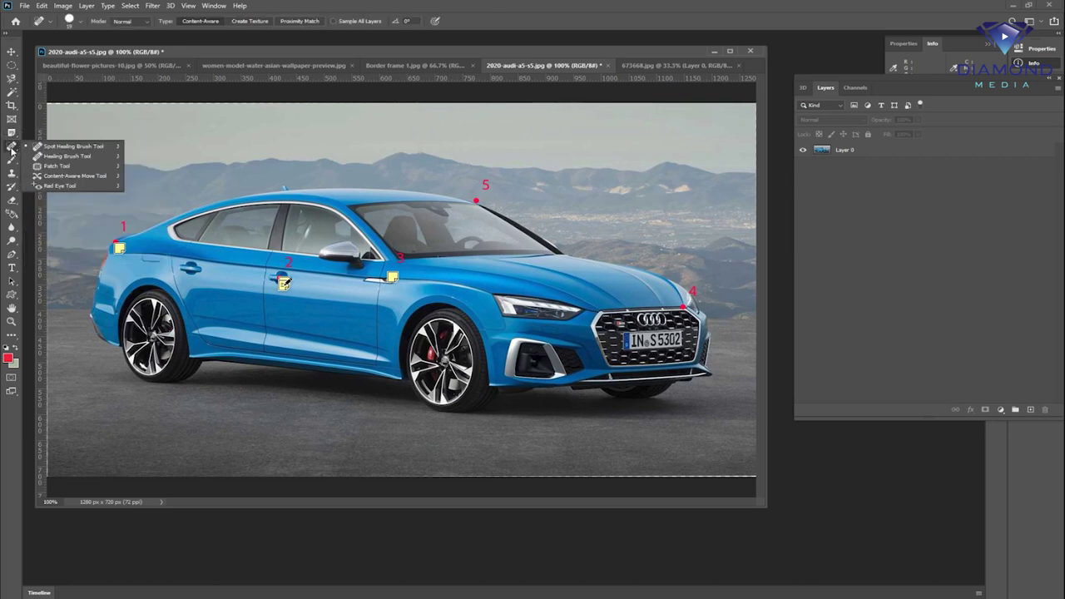
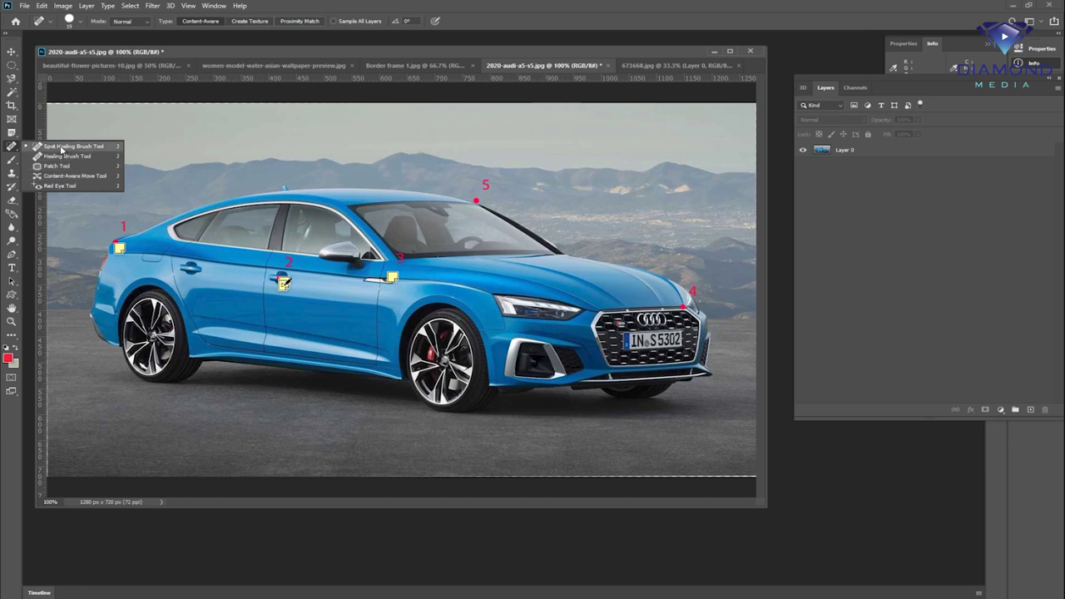
# Close the car, model and flower images without saving
pyautogui.click(60, 147)
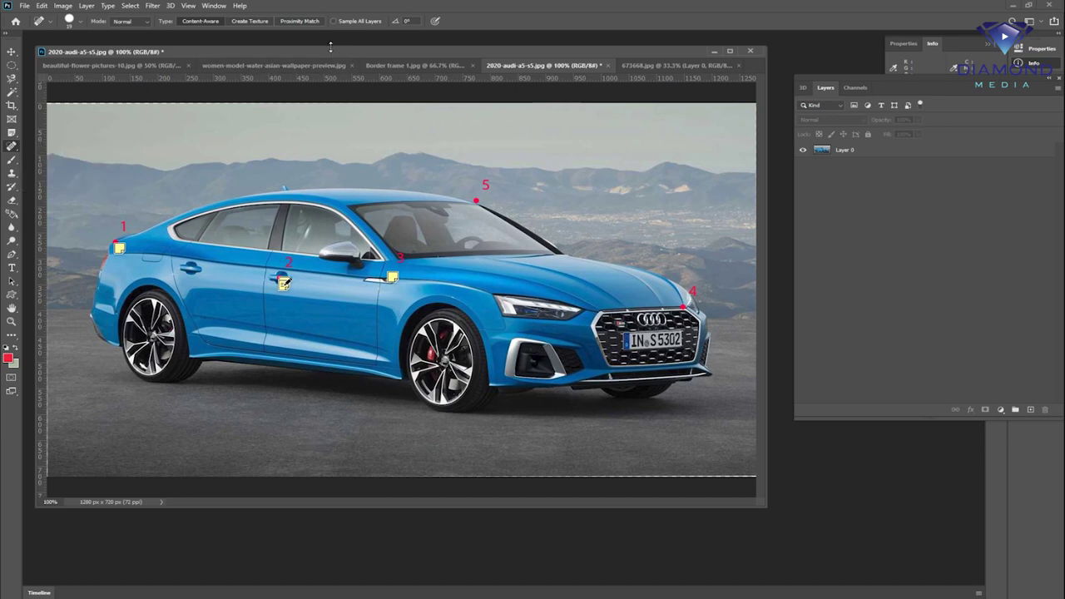
pyautogui.moveTo(329, 52); pyautogui.dragTo(427, 170)
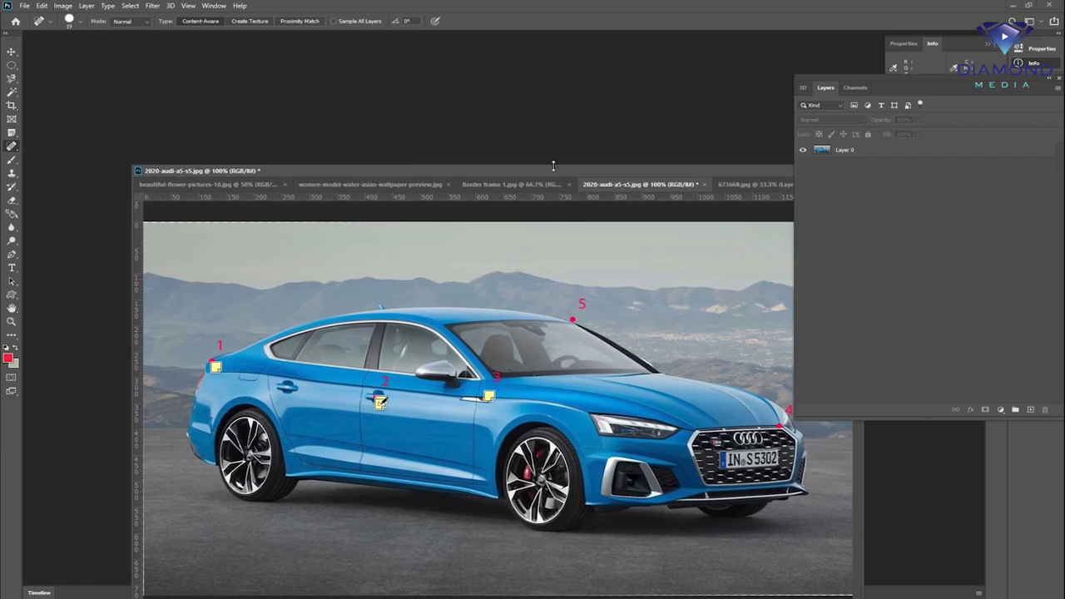
pyautogui.moveTo(548, 164); pyautogui.dragTo(467, 185)
pyautogui.click(738, 182)
pyautogui.click(528, 225)
pyautogui.click(528, 224)
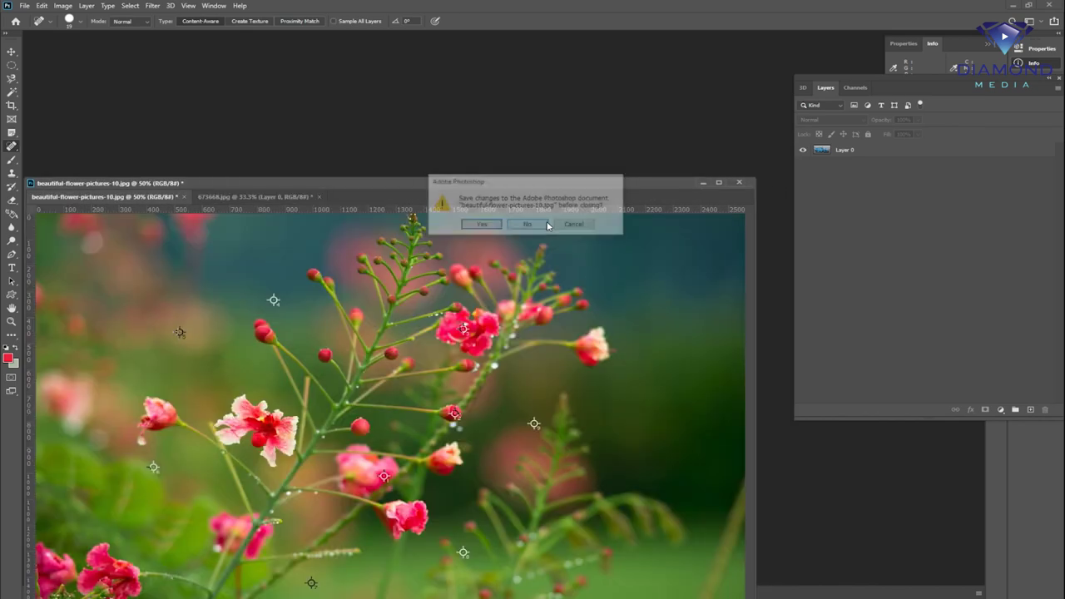
pyautogui.click(541, 225)
# Close 673668.jpg unsaved and open the 5d5a2750b49a7 portrait with red spots
pyautogui.hotkey('ctrl', 'w')
pyautogui.click(537, 224)
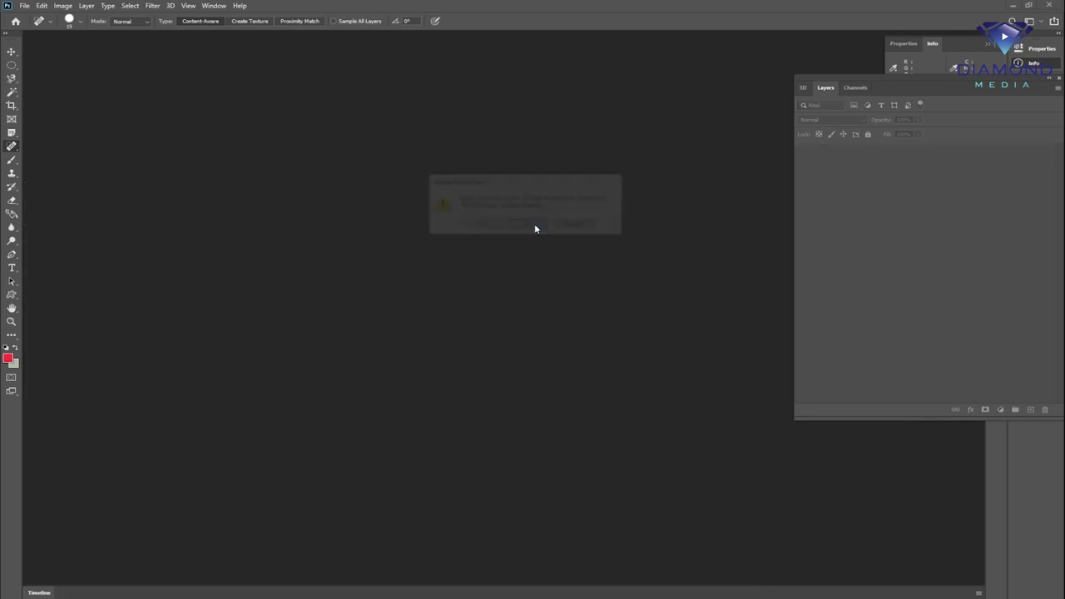
pyautogui.click(32, 159)
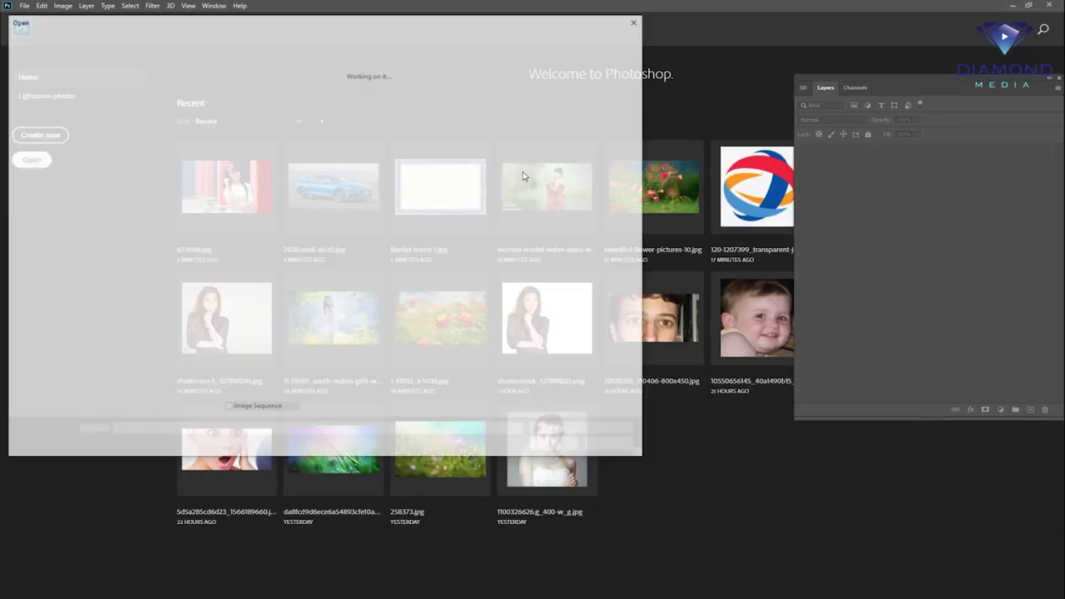
pyautogui.doubleClick(310, 107)
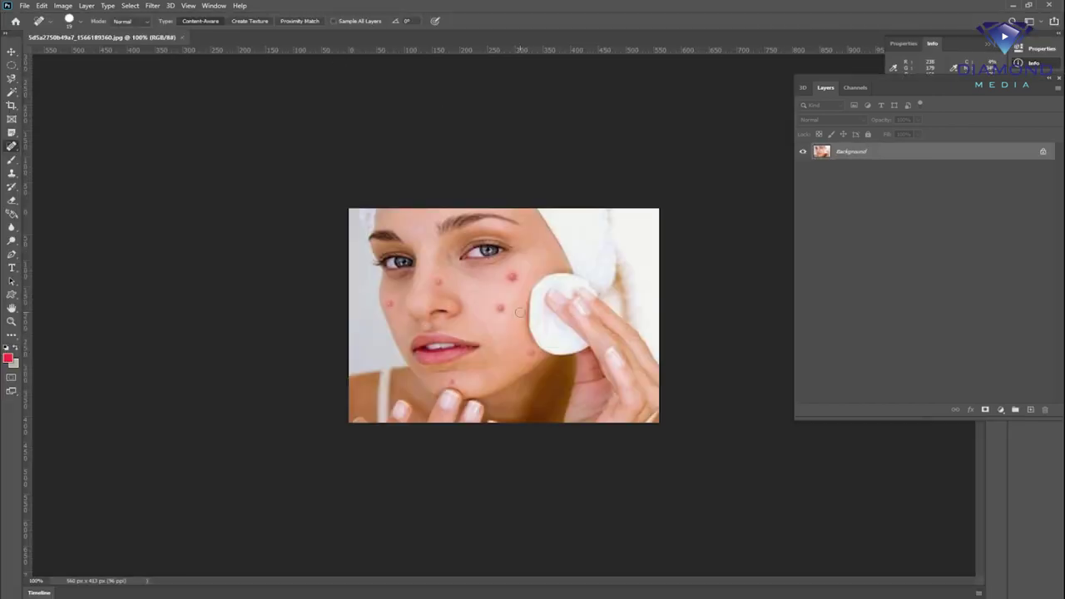
# At 200% zoom, shrink the Spot Healing Brush and heal the upper cheek spot
pyautogui.hotkey('ctrl', '+')
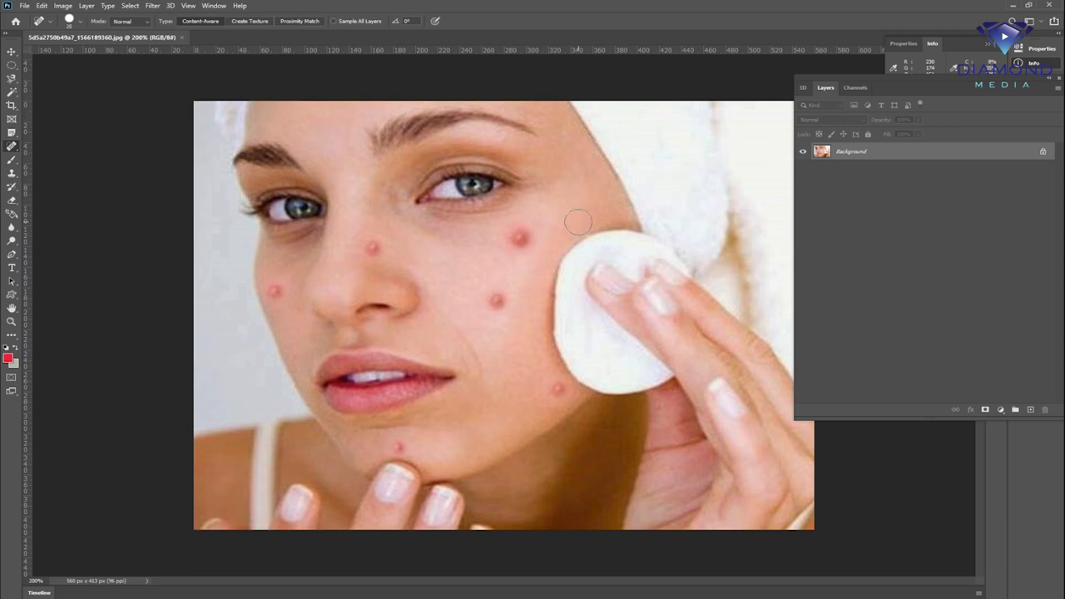
pyautogui.press('[')
pyautogui.click(82, 21)
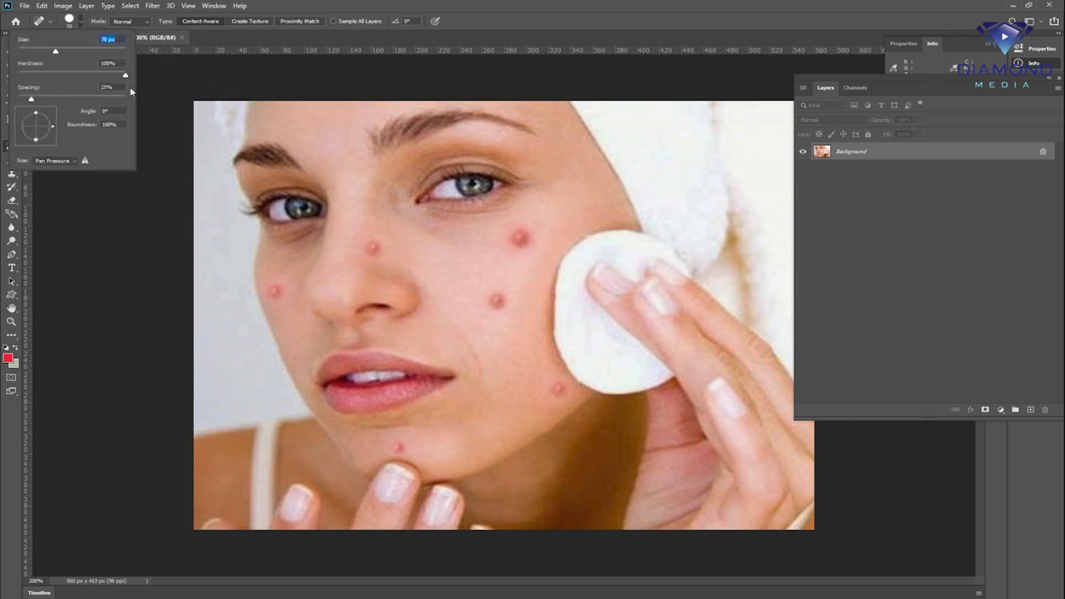
pyautogui.moveTo(47, 54); pyautogui.dragTo(35, 53)
pyautogui.press('[')
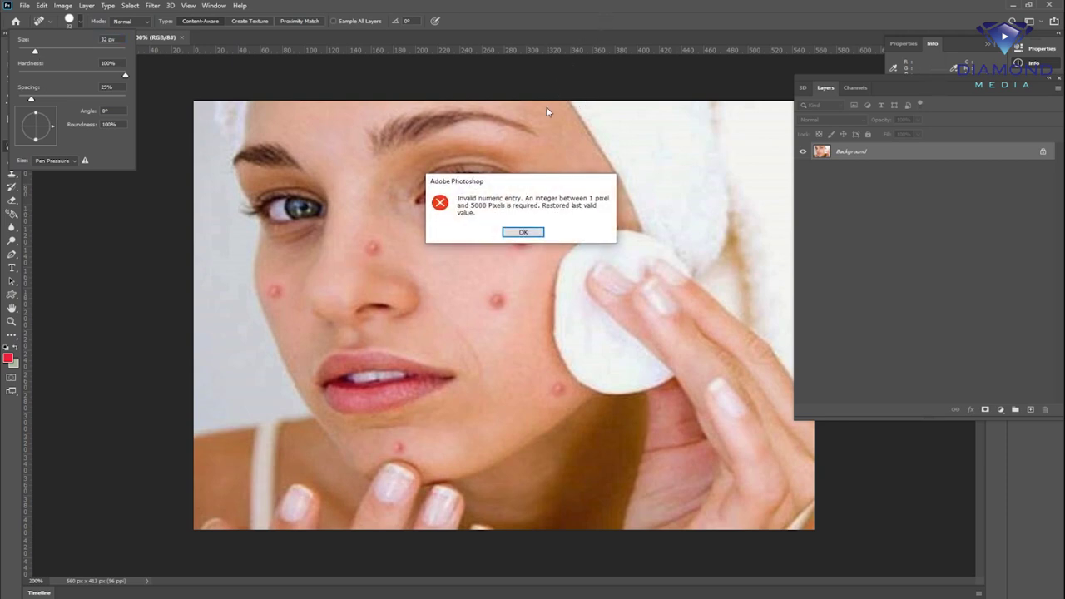
pyautogui.click(523, 232)
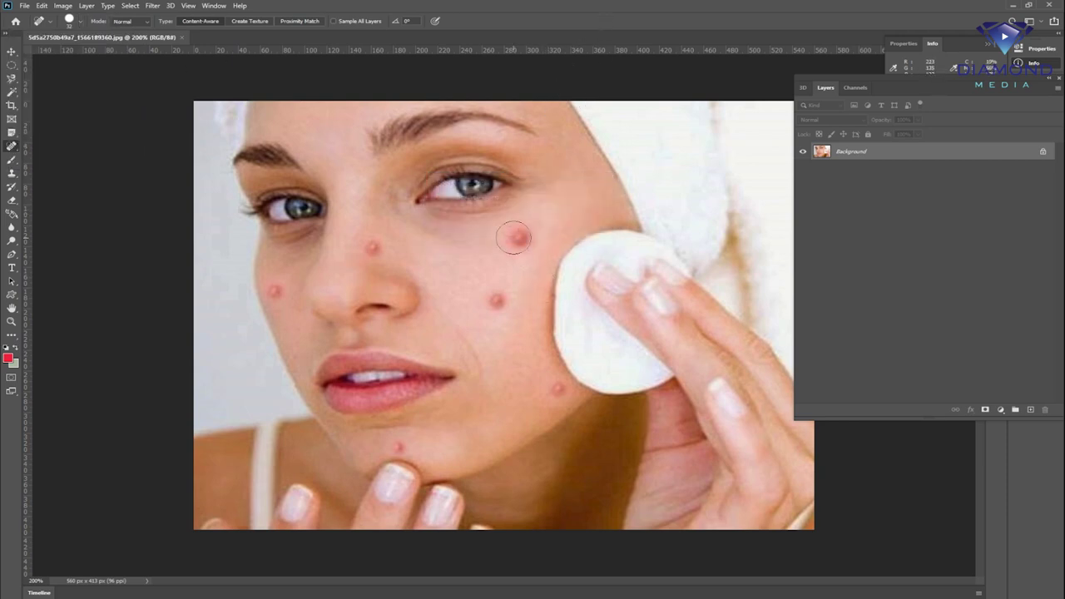
pyautogui.press('[')
pyautogui.moveTo(519, 242); pyautogui.dragTo(524, 234)
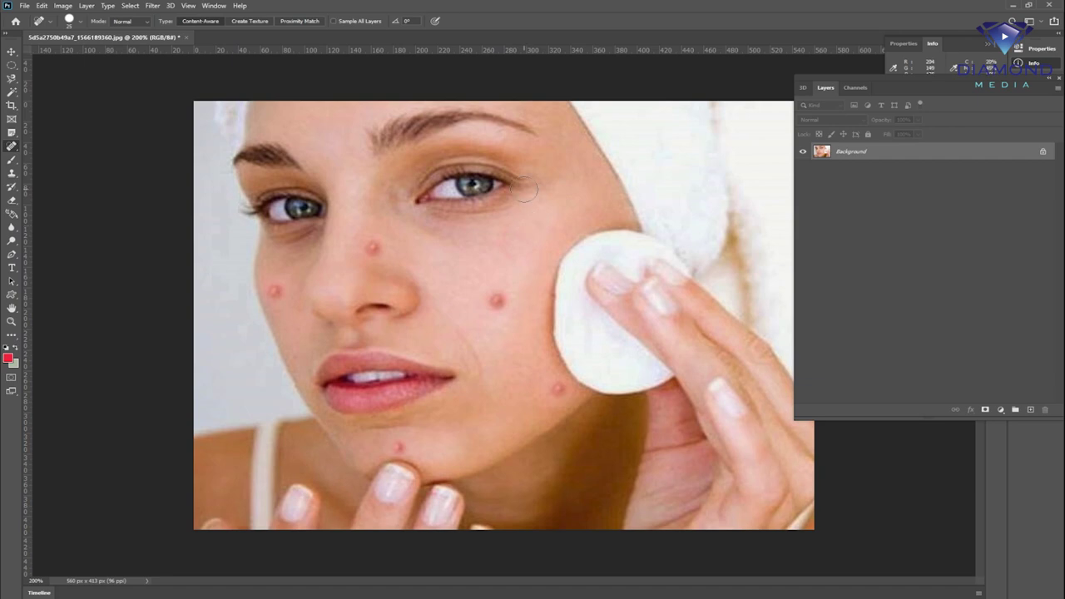
# Lower the brush hardness to about 68% and heal another cheek spot
pyautogui.click(80, 23)
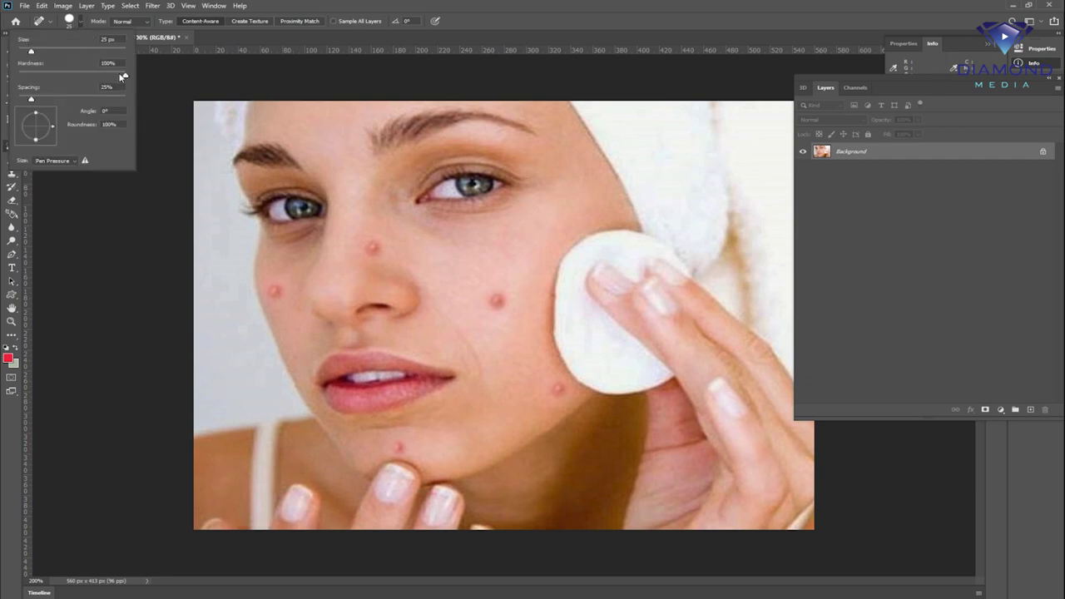
pyautogui.moveTo(117, 74); pyautogui.dragTo(90, 74)
pyautogui.press('Return')
pyautogui.click(499, 293)
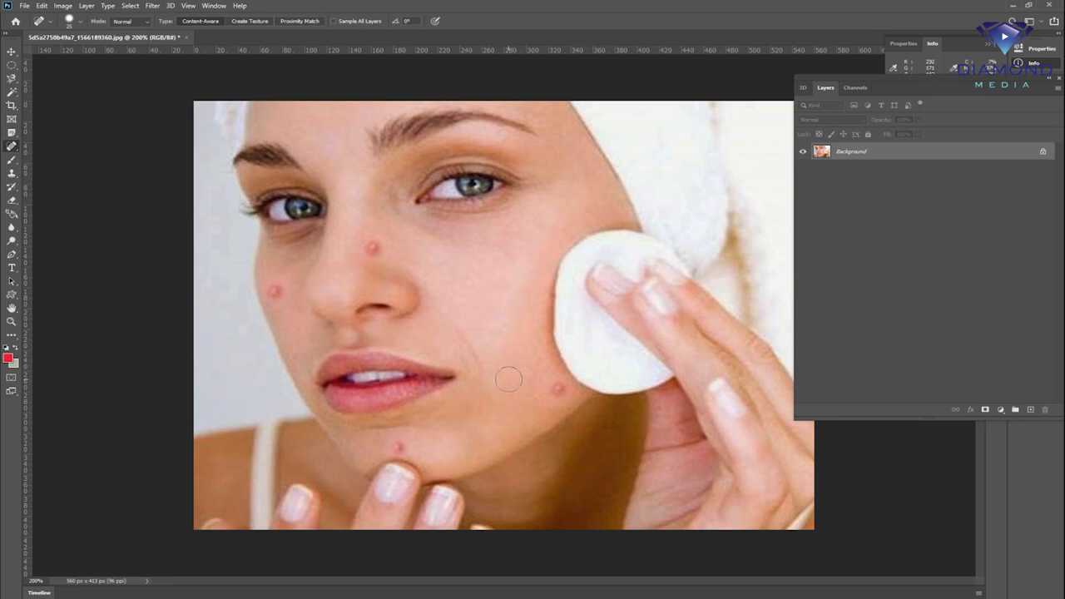
# Heal the red spots on the nose, cheek, lower cheek and chin
pyautogui.click(81, 25)
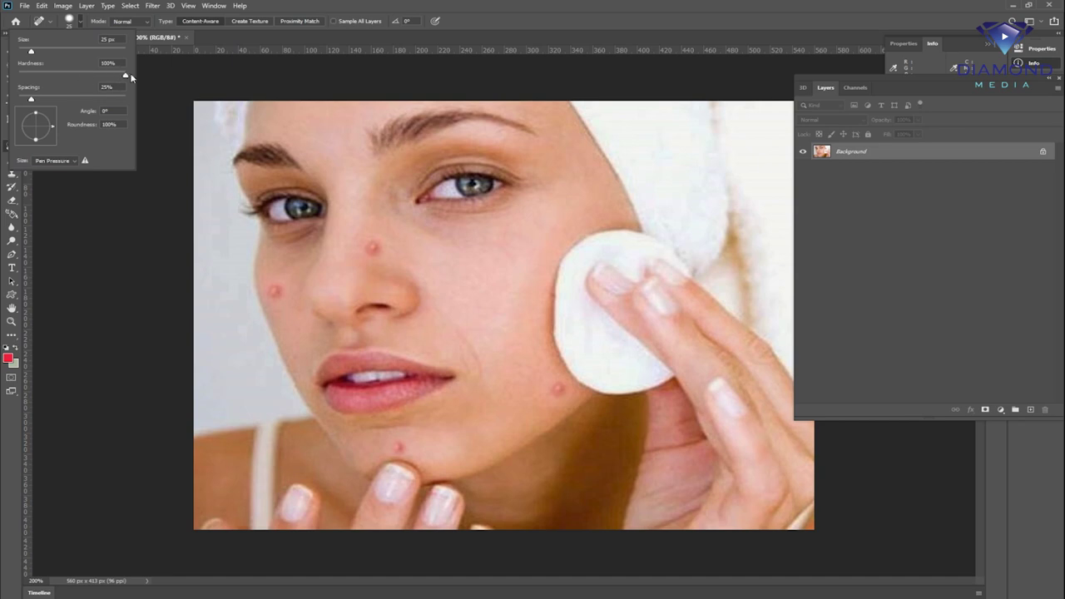
pyautogui.press('Return')
pyautogui.click(371, 246)
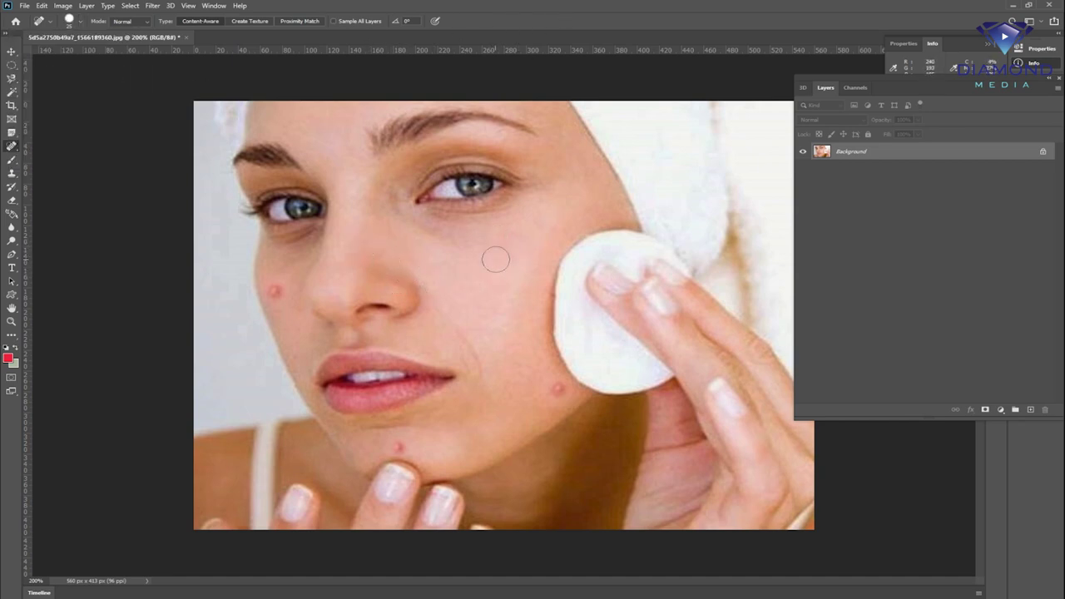
pyautogui.click(82, 25)
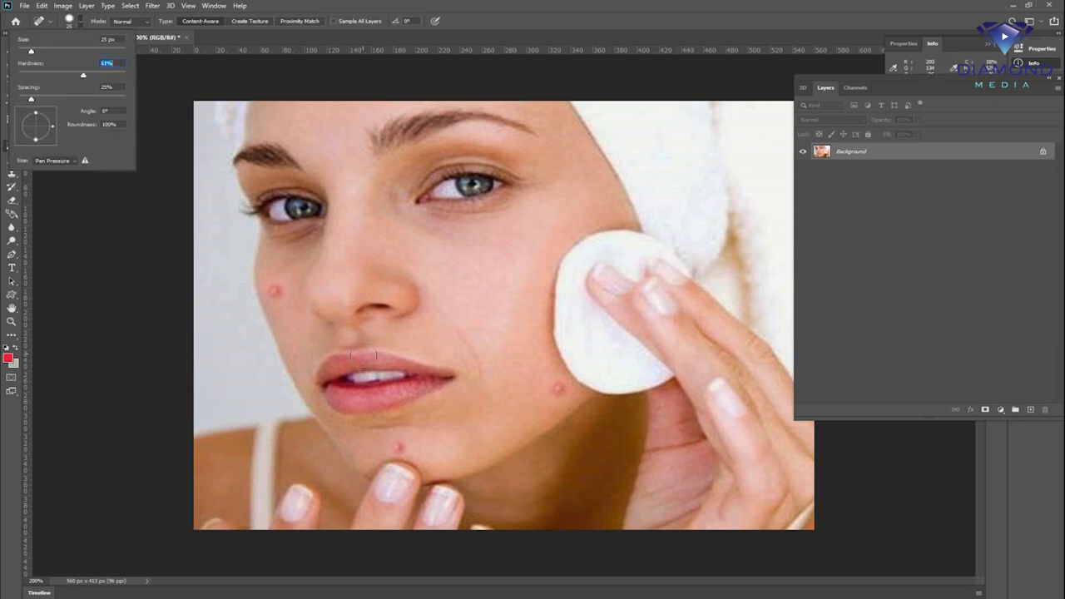
pyautogui.moveTo(506, 246); pyautogui.dragTo(528, 248)
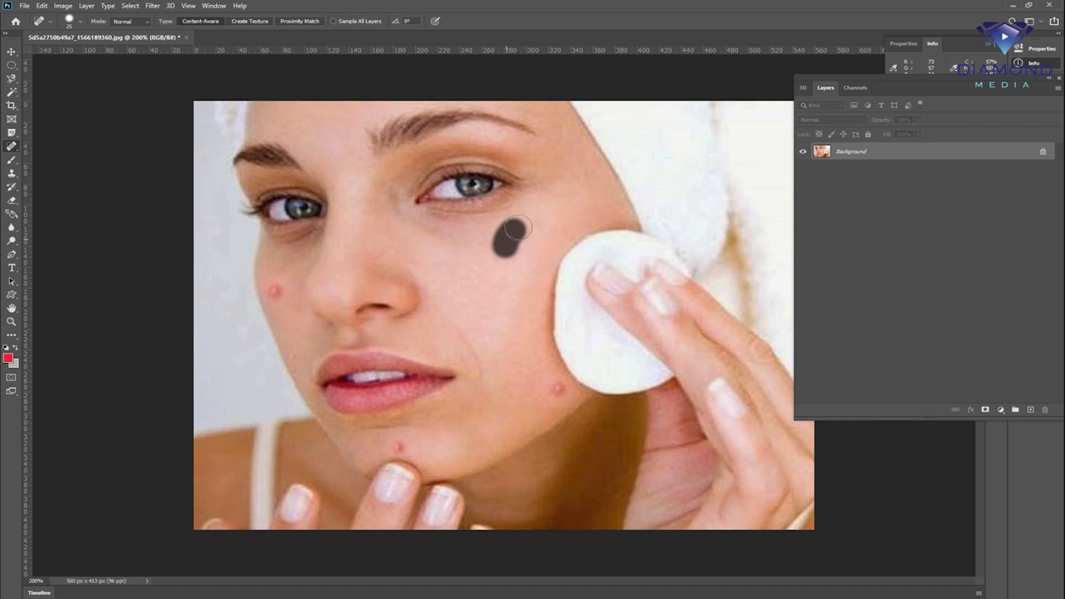
pyautogui.click(555, 388)
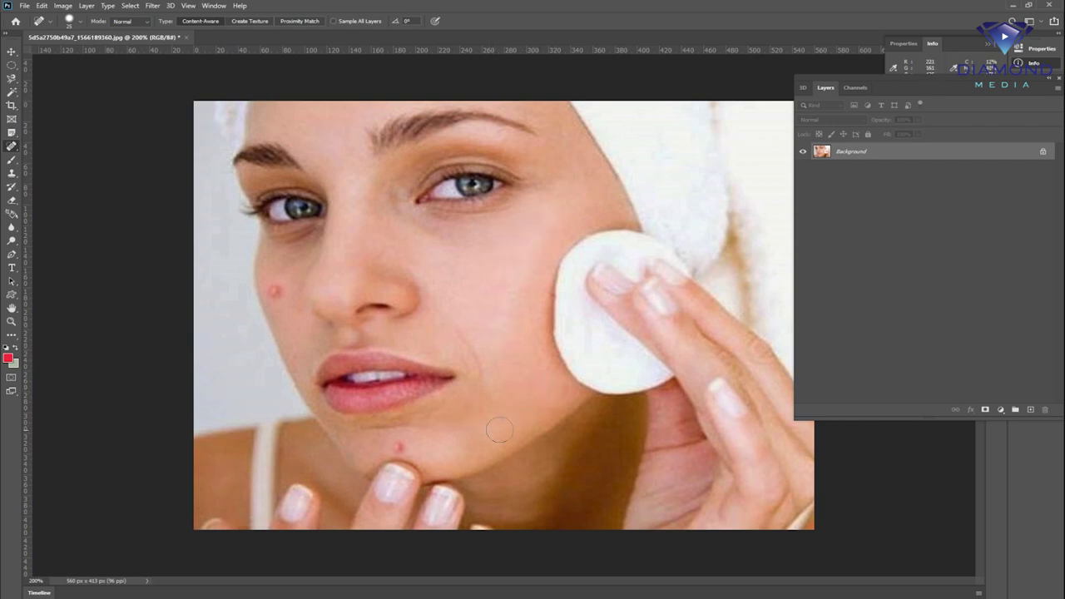
pyautogui.click(555, 401)
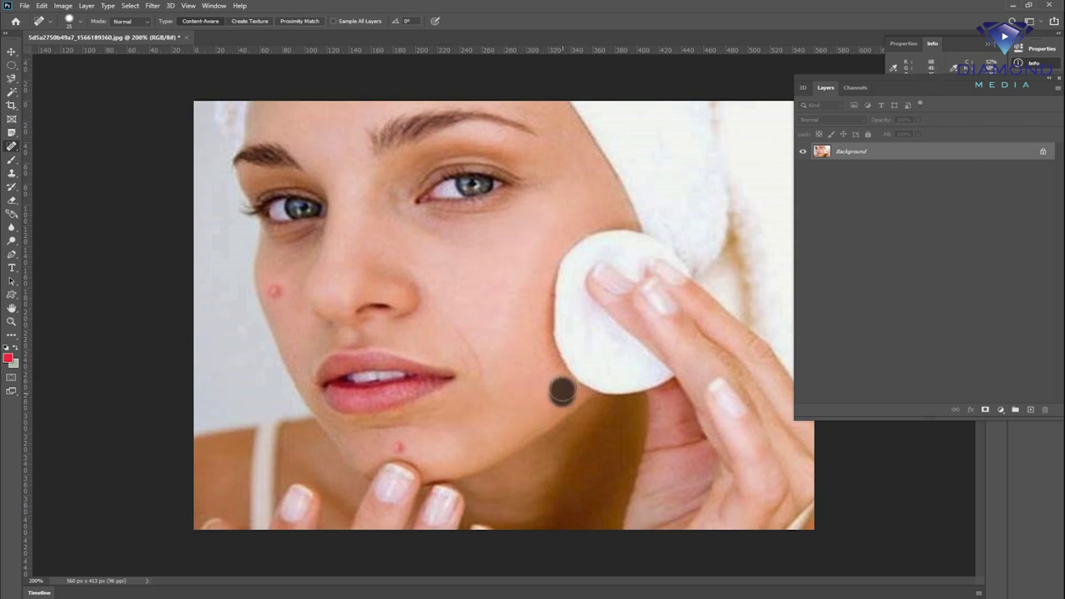
pyautogui.click(399, 445)
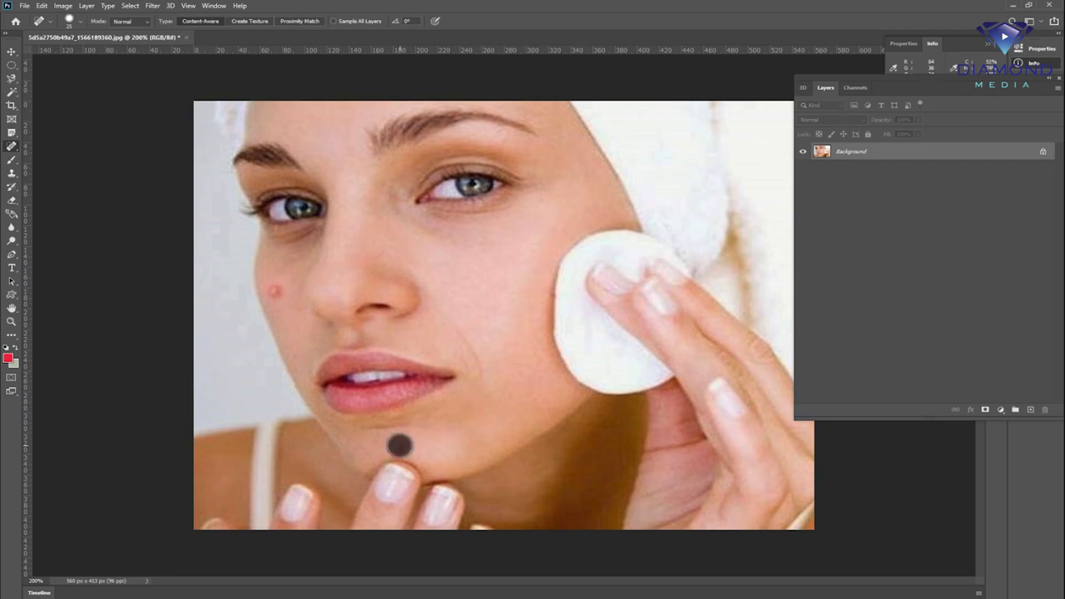
# Heal the far-cheek and lip-corner spots, then float the photo in its own window
pyautogui.click(274, 292)
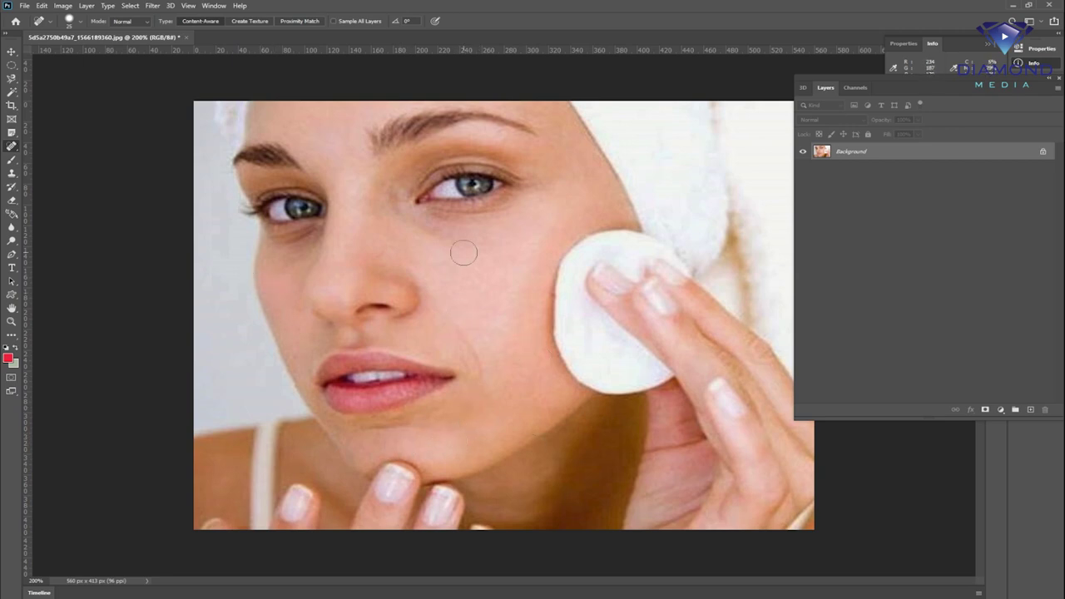
pyautogui.moveTo(463, 362); pyautogui.dragTo(477, 371)
pyautogui.hotkey('ctrl', '-')
pyautogui.hotkey('ctrl', '+')
pyautogui.moveTo(437, 40); pyautogui.dragTo(506, 93)
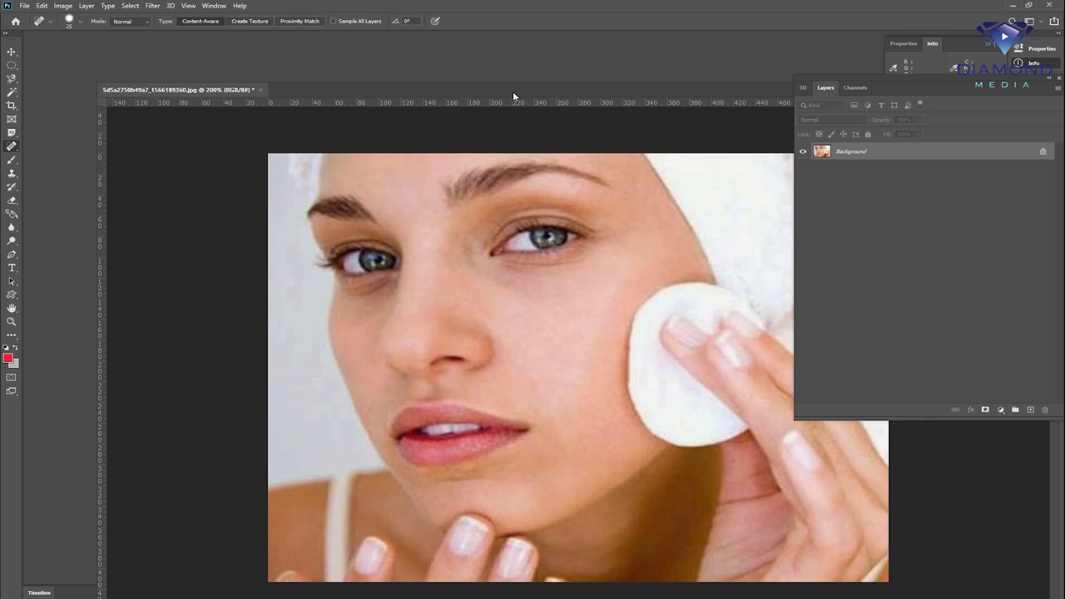
pyautogui.hotkey('ctrl', 'o')
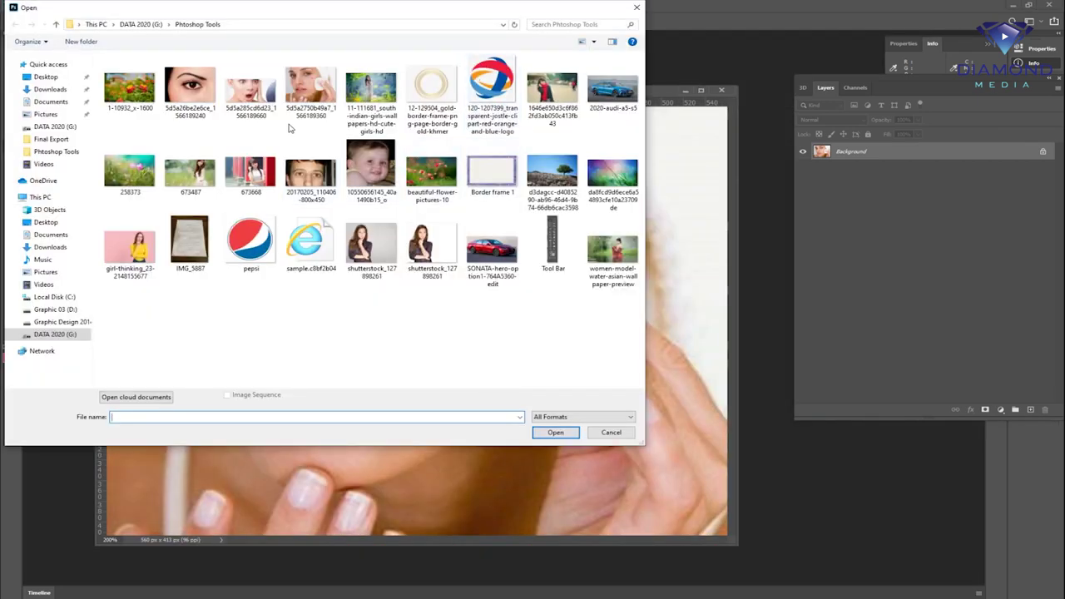
# Open the surprised woman photo with spots and enlarge its window
pyautogui.doubleClick(250, 87)
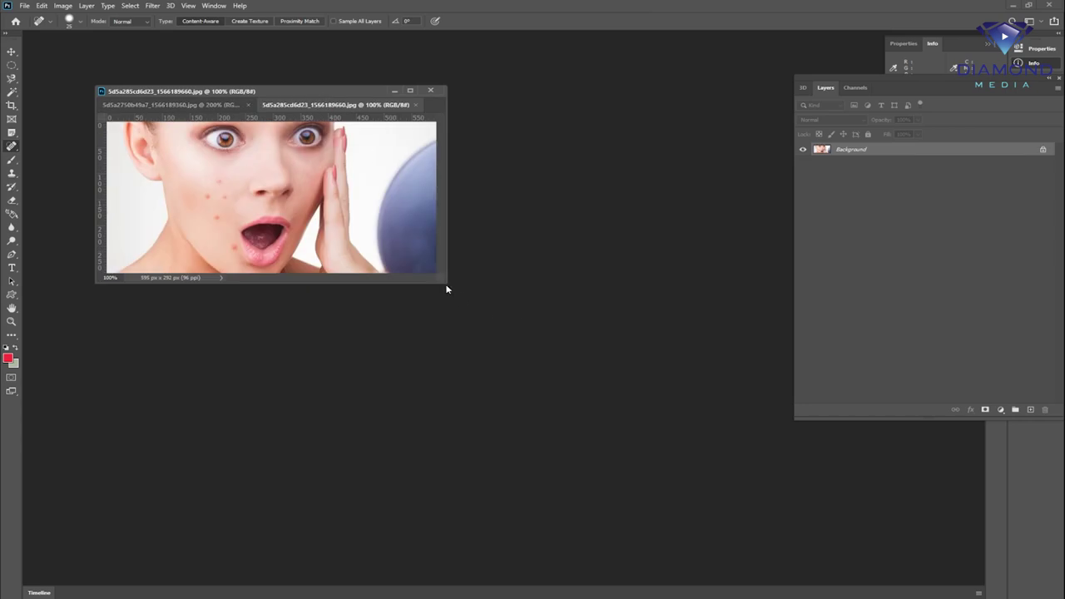
pyautogui.moveTo(447, 284); pyautogui.dragTo(724, 441)
pyautogui.scroll(1, 250, 244)
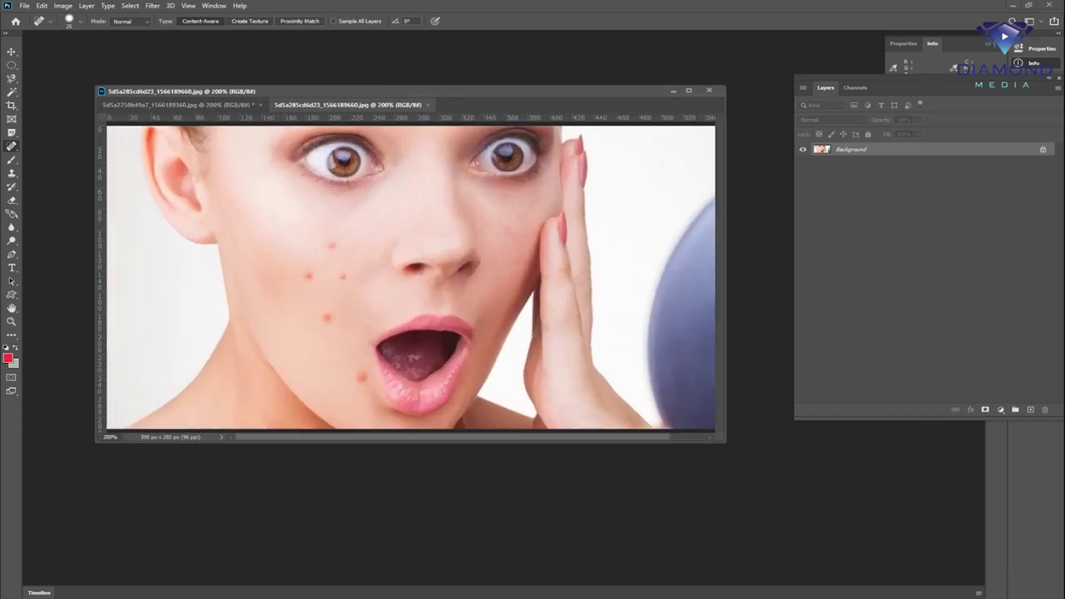
# Switch to the Healing Brush, sample clean cheek skin, and heal a cheek spot
pyautogui.rightClick(15, 147)
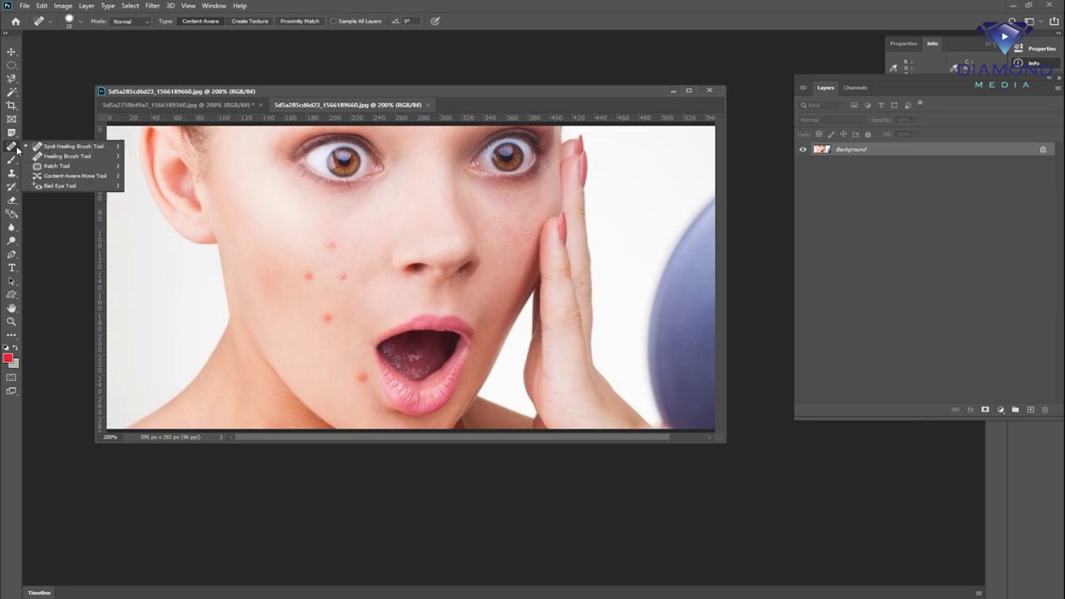
pyautogui.click(60, 158)
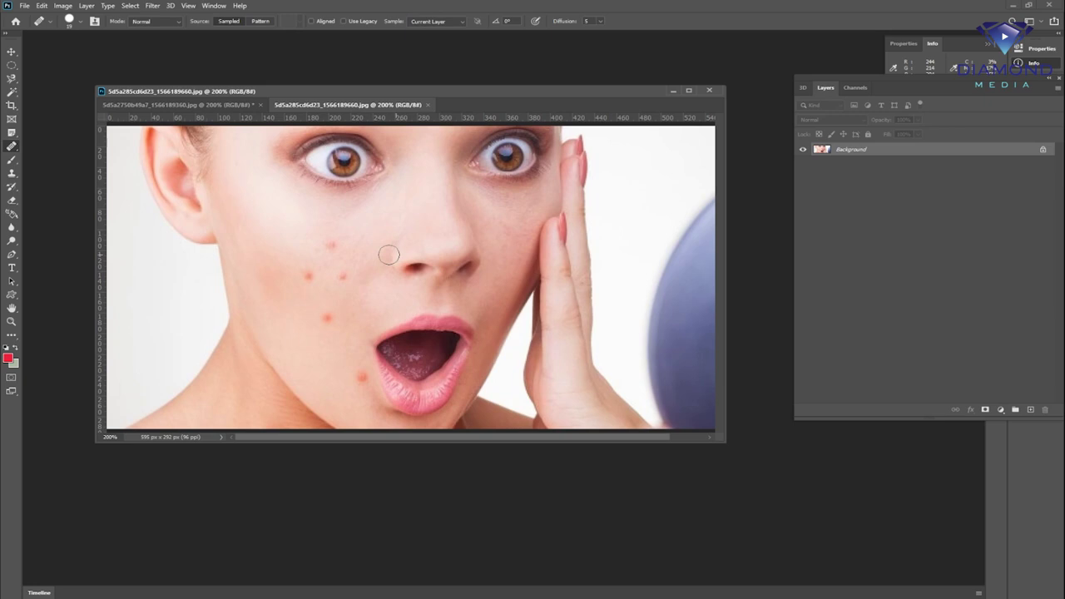
pyautogui.click(336, 243)
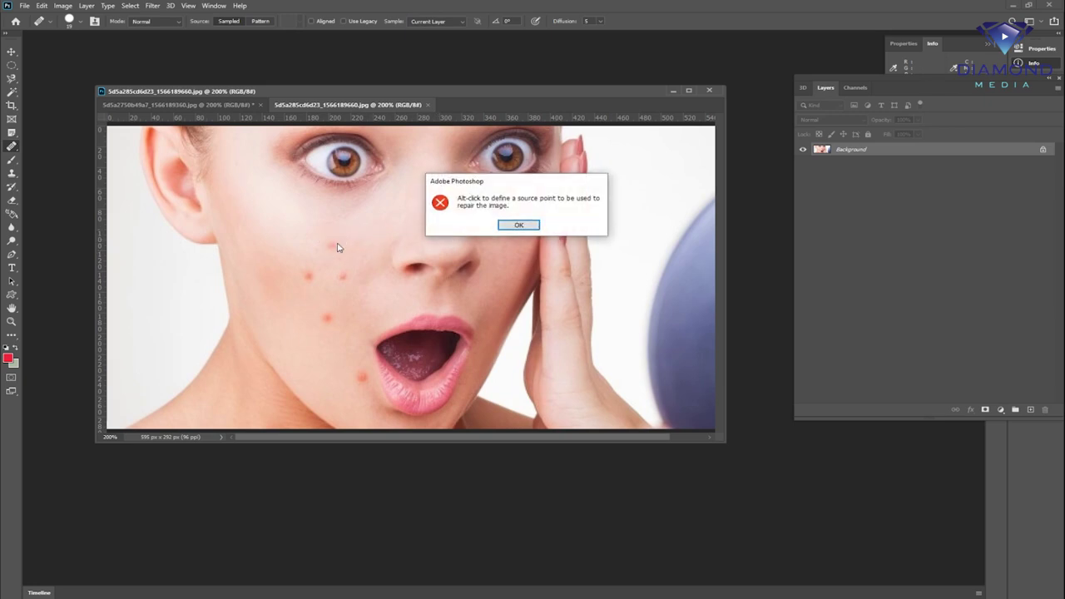
pyautogui.click(509, 224)
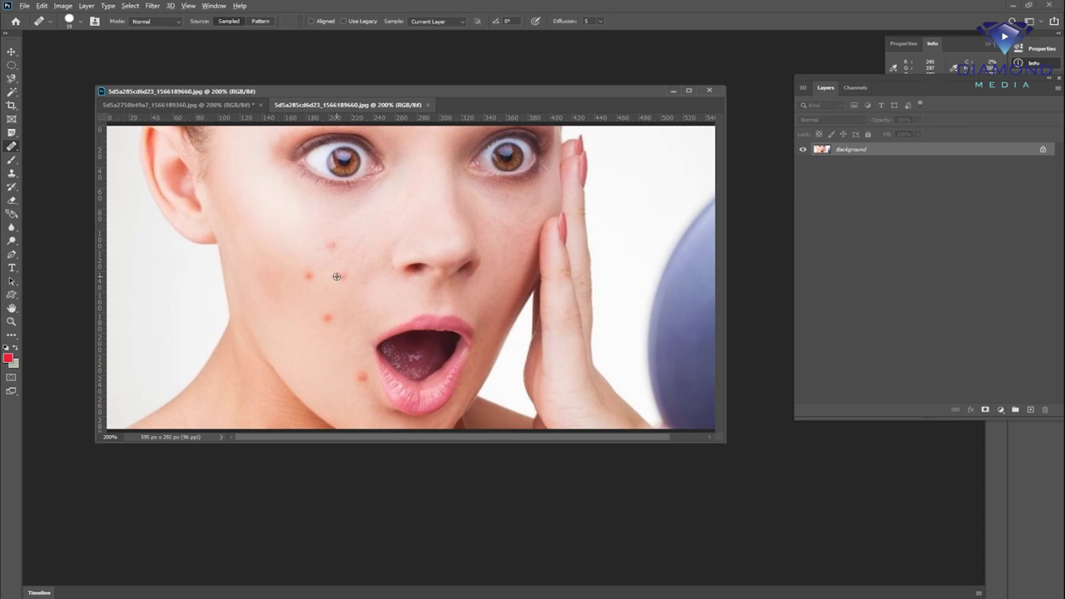
pyautogui.keyDown('alt'); pyautogui.click(341, 275); pyautogui.keyUp('alt')
pyautogui.click(349, 284)
pyautogui.click(346, 278)
# Heal two more cheek spots and the chin spot, then bring the blemishes back
pyautogui.click(308, 274)
pyautogui.click(327, 316)
pyautogui.rightClick(12, 147)
pyautogui.click(50, 147)
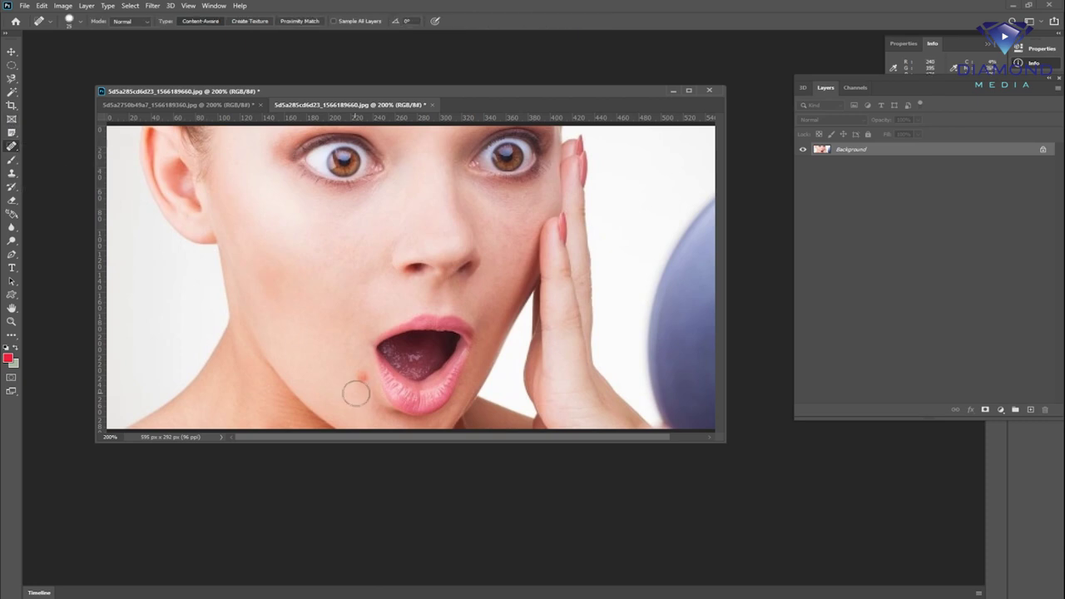
pyautogui.click(358, 376)
pyautogui.rightClick(14, 149)
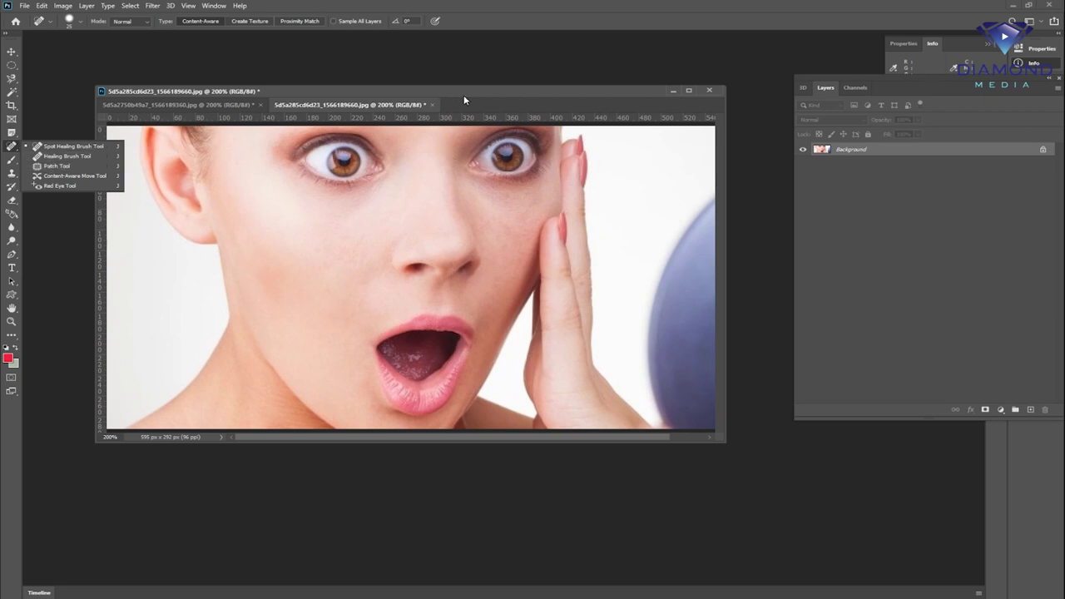
pyautogui.click(524, 98)
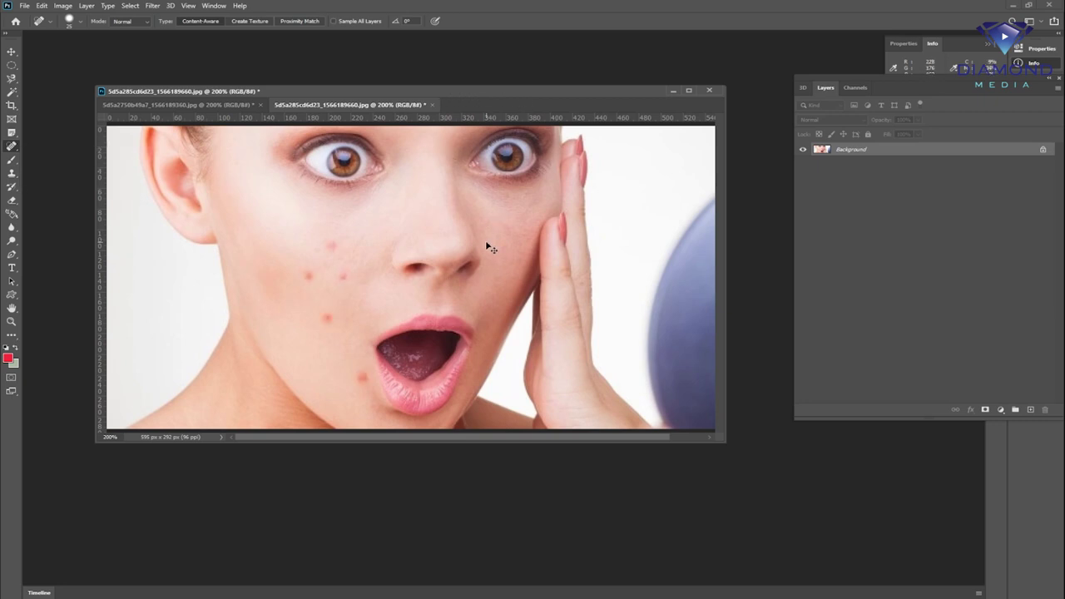
# Patch the blemish beside the lip with nearby clean skin, then undo it
pyautogui.rightClick(12, 147)
pyautogui.click(50, 167)
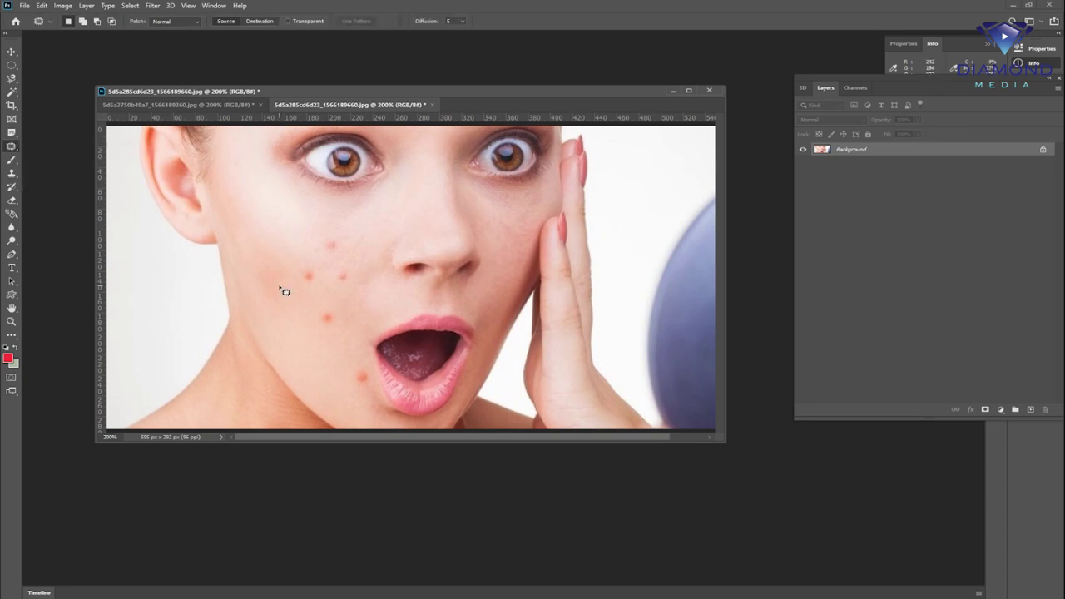
pyautogui.moveTo(321, 308)
pyautogui.mouseDown()
pyautogui.moveTo(327, 316)
pyautogui.moveTo(293, 326)
pyautogui.mouseUp()
pyautogui.moveTo(376, 381)
pyautogui.mouseDown()
pyautogui.moveTo(352, 378)
pyautogui.moveTo(357, 368)
pyautogui.mouseUp()
pyautogui.moveTo(356, 373); pyautogui.dragTo(321, 370)
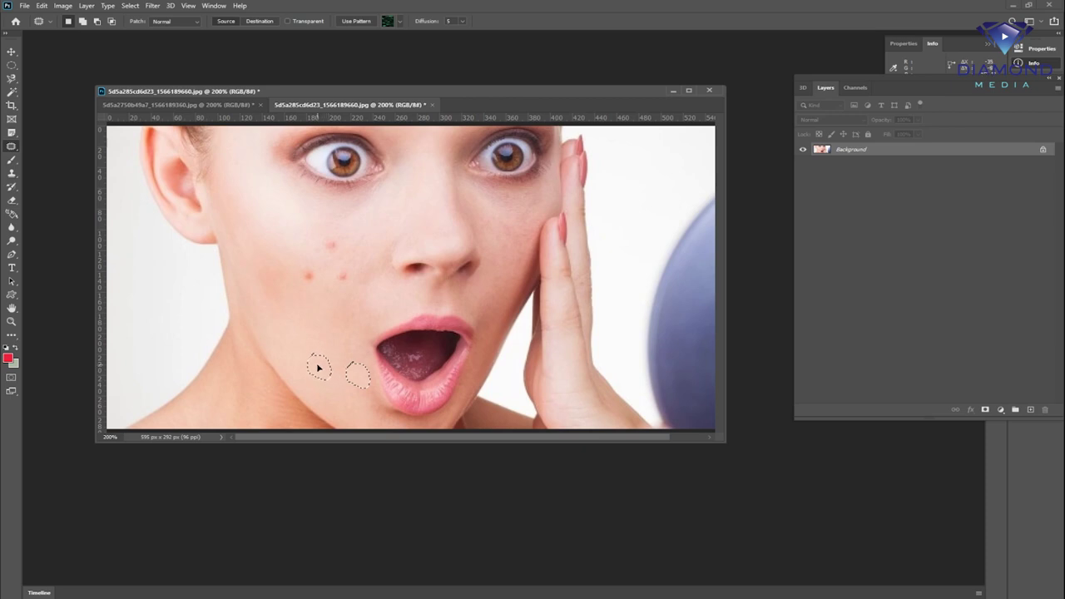
pyautogui.moveTo(322, 370); pyautogui.dragTo(423, 383)
pyautogui.hotkey('ctrl', 'z')
pyautogui.hotkey('ctrl', 'z')
# Re-outline a larger area around the lip blemish, patch it with clean skin, and deselect
pyautogui.moveTo(357, 364); pyautogui.dragTo(372, 388)
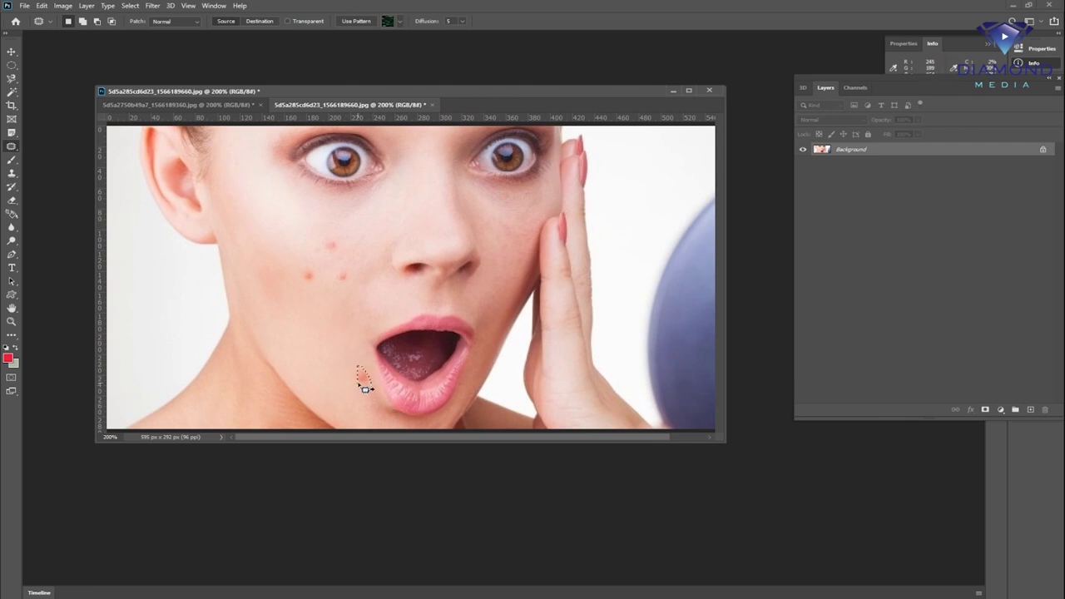
pyautogui.moveTo(358, 364)
pyautogui.mouseDown()
pyautogui.moveTo(378, 389)
pyautogui.moveTo(358, 366)
pyautogui.mouseUp()
pyautogui.moveTo(353, 357); pyautogui.dragTo(351, 351)
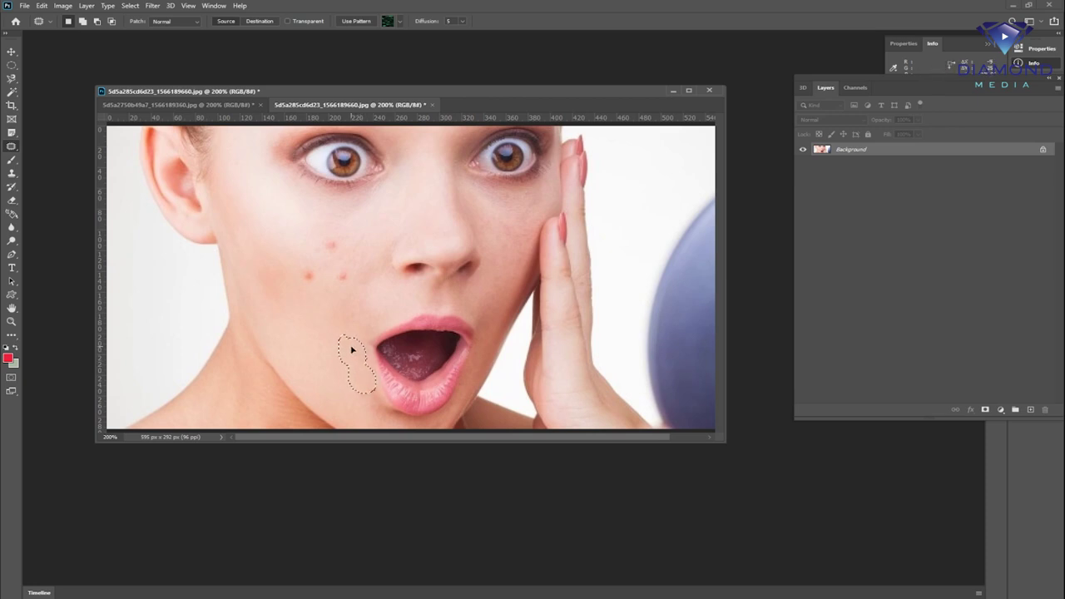
pyautogui.moveTo(352, 350); pyautogui.dragTo(390, 410)
pyautogui.hotkey('ctrl', 'd')
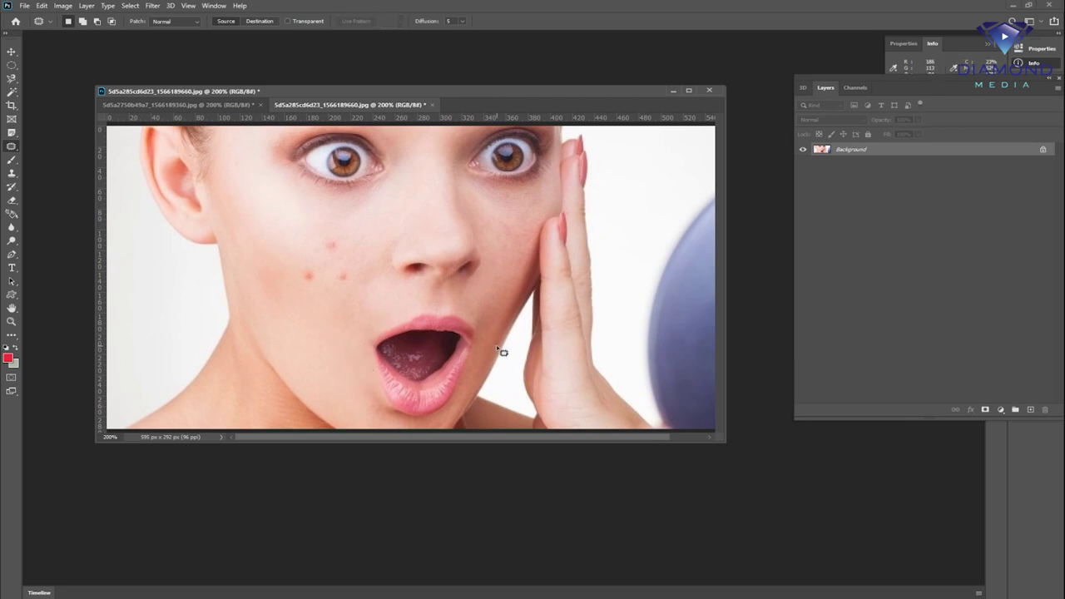
pyautogui.moveTo(353, 362); pyautogui.dragTo(356, 365)
pyautogui.rightClick(11, 146)
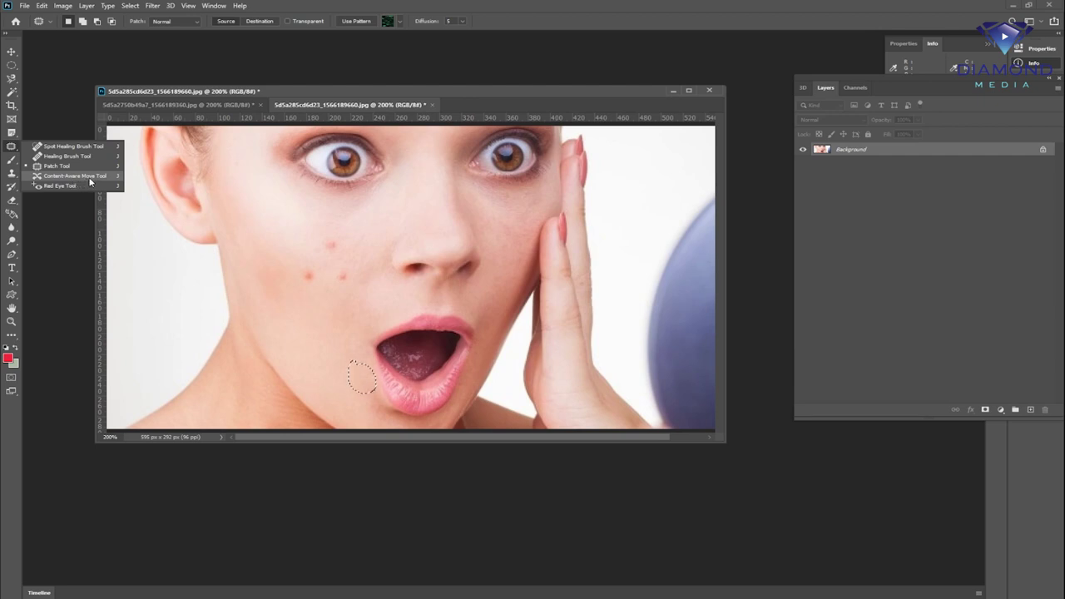
pyautogui.click(518, 70)
# Open the hillside tree photo
pyautogui.doubleClick(518, 70)
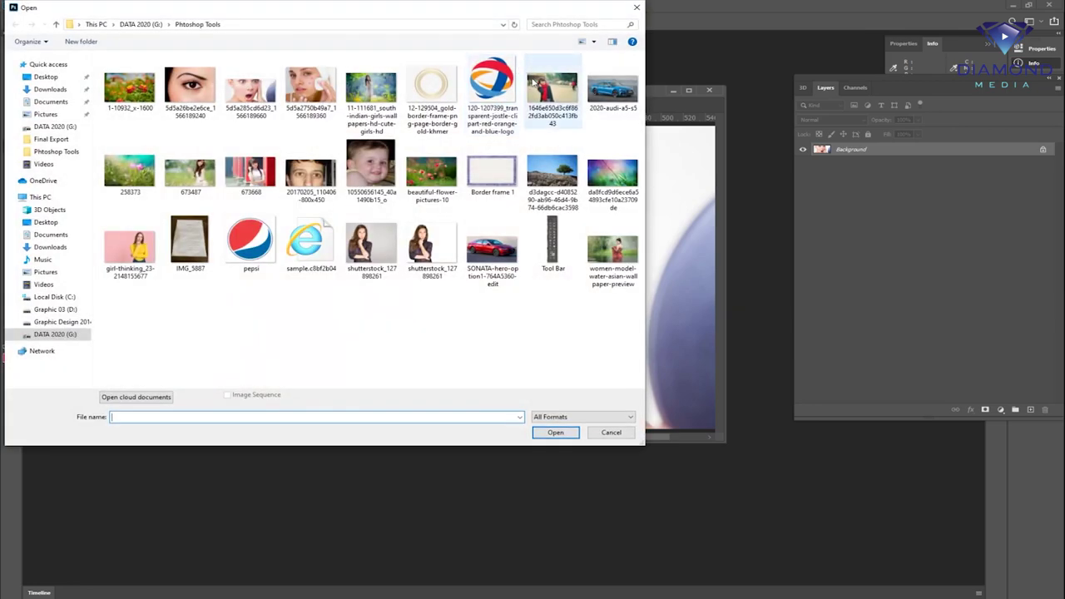
pyautogui.doubleClick(552, 174)
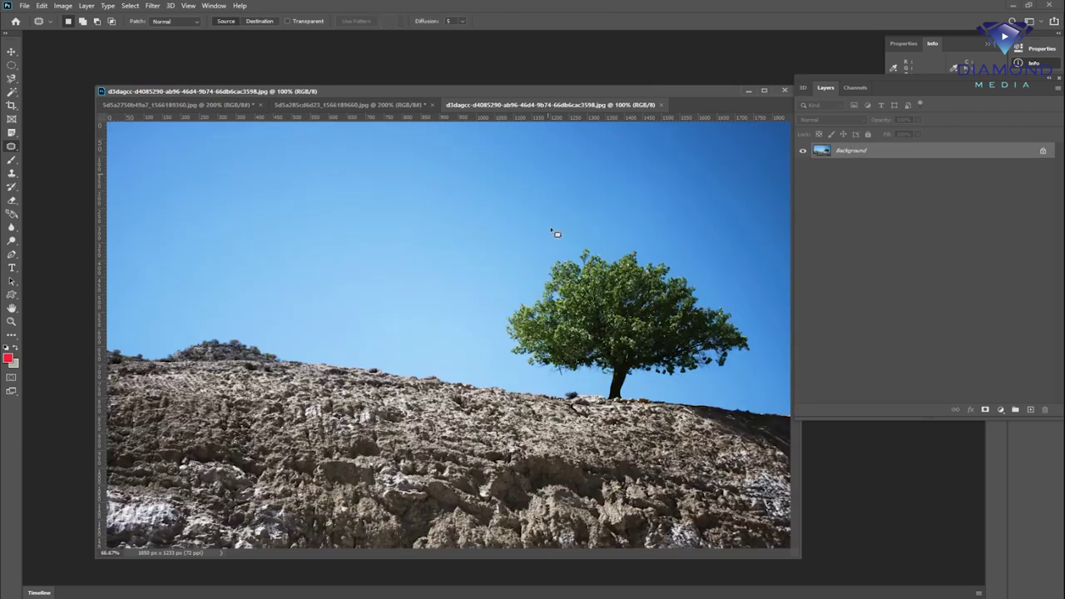
pyautogui.hotkey('ctrl', '-')
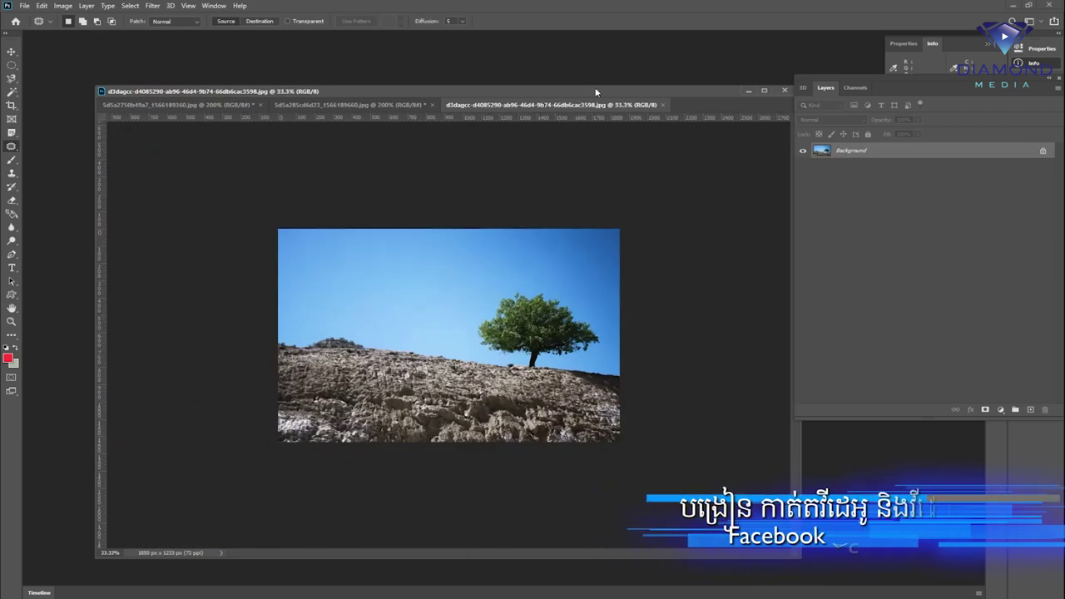
pyautogui.hotkey('ctrl', '+')
# Outline the tree with the Content-Aware Move Tool and drag it to the left
pyautogui.click(12, 51)
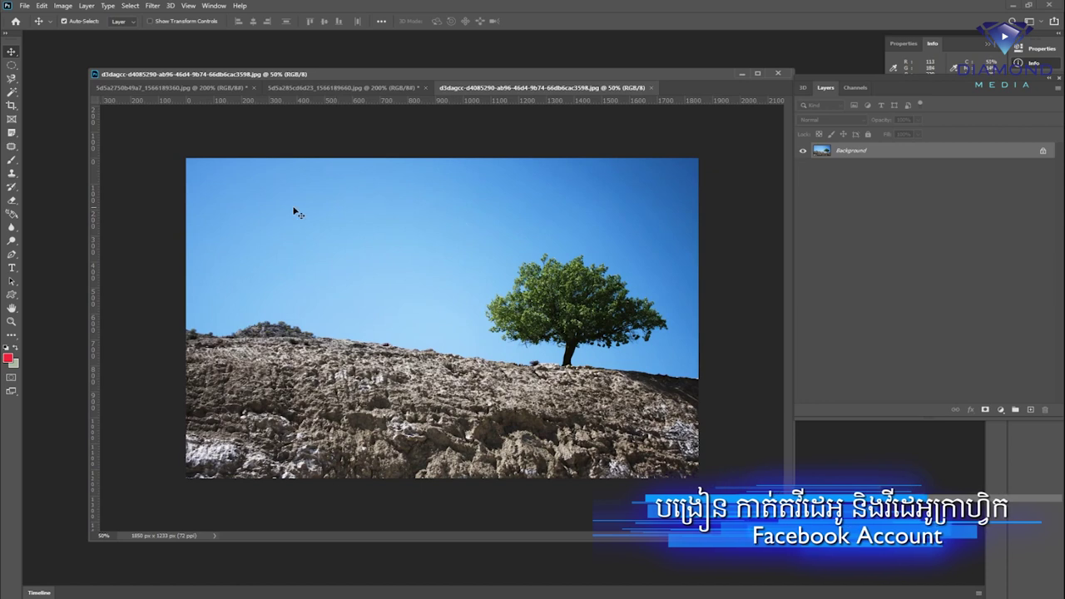
pyautogui.click(12, 149)
pyautogui.rightClick(14, 152)
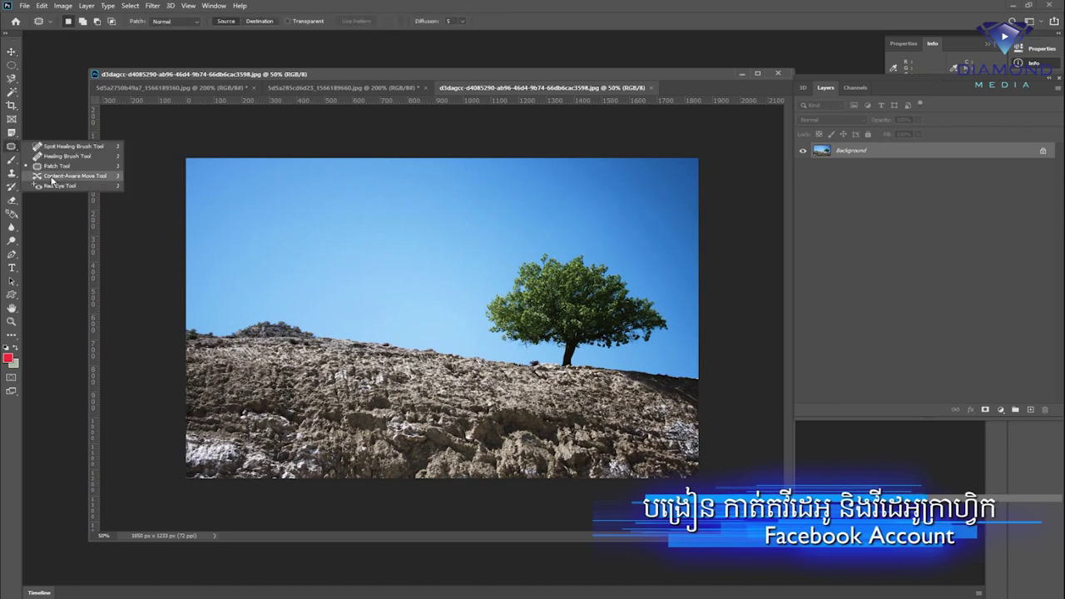
pyautogui.click(52, 178)
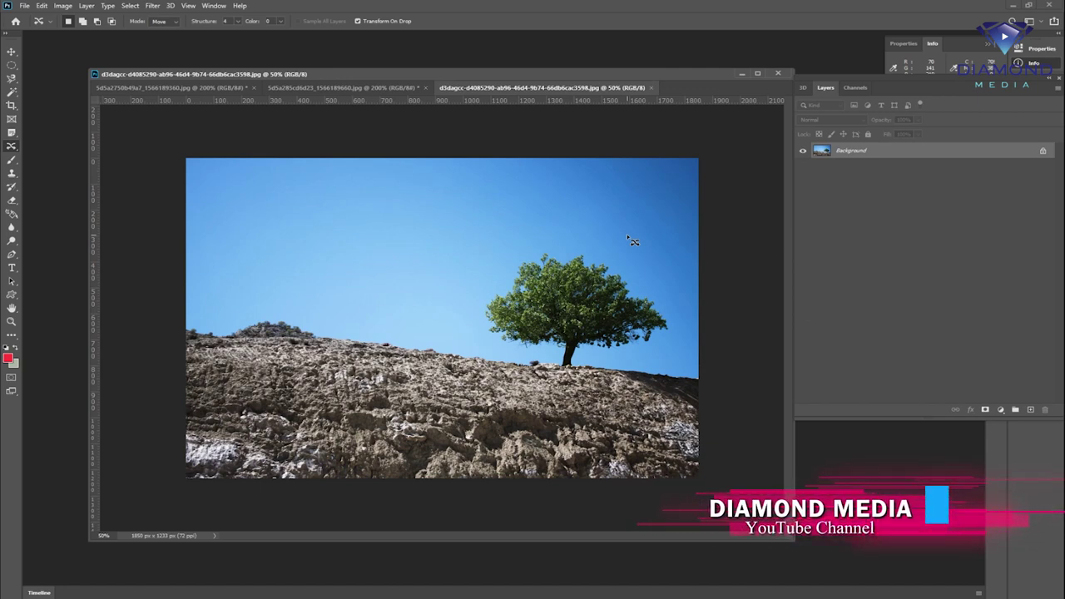
pyautogui.hotkey('ctrl', '+')
pyautogui.moveTo(599, 360)
pyautogui.mouseDown()
pyautogui.moveTo(498, 332)
pyautogui.moveTo(533, 284)
pyautogui.moveTo(539, 246)
pyautogui.moveTo(573, 242)
pyautogui.moveTo(588, 222)
pyautogui.moveTo(666, 241)
pyautogui.moveTo(745, 314)
pyautogui.moveTo(737, 353)
pyautogui.moveTo(633, 368)
pyautogui.moveTo(616, 391)
pyautogui.moveTo(606, 366)
pyautogui.mouseUp()
pyautogui.moveTo(632, 326)
pyautogui.mouseDown()
pyautogui.moveTo(242, 279)
pyautogui.moveTo(291, 275)
pyautogui.moveTo(279, 266)
pyautogui.moveTo(301, 267)
pyautogui.moveTo(298, 275)
pyautogui.mouseUp()
# Flip the moved tree horizontally, rotate it to follow the slope, commit and deselect
pyautogui.rightClick(299, 275)
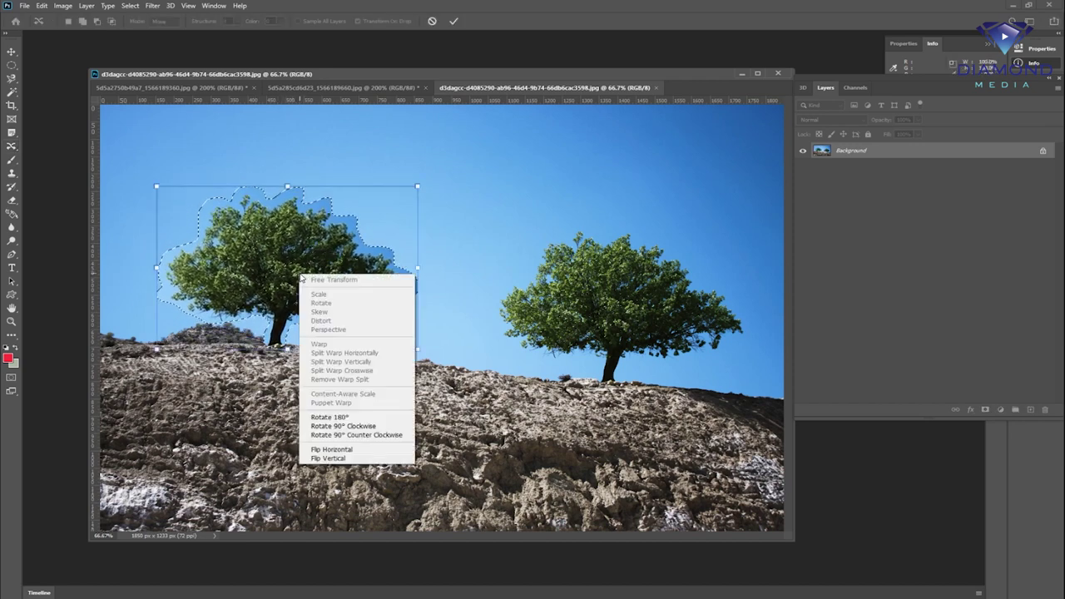
pyautogui.click(351, 450)
pyautogui.moveTo(353, 264); pyautogui.dragTo(304, 258)
pyautogui.moveTo(461, 238); pyautogui.dragTo(472, 265)
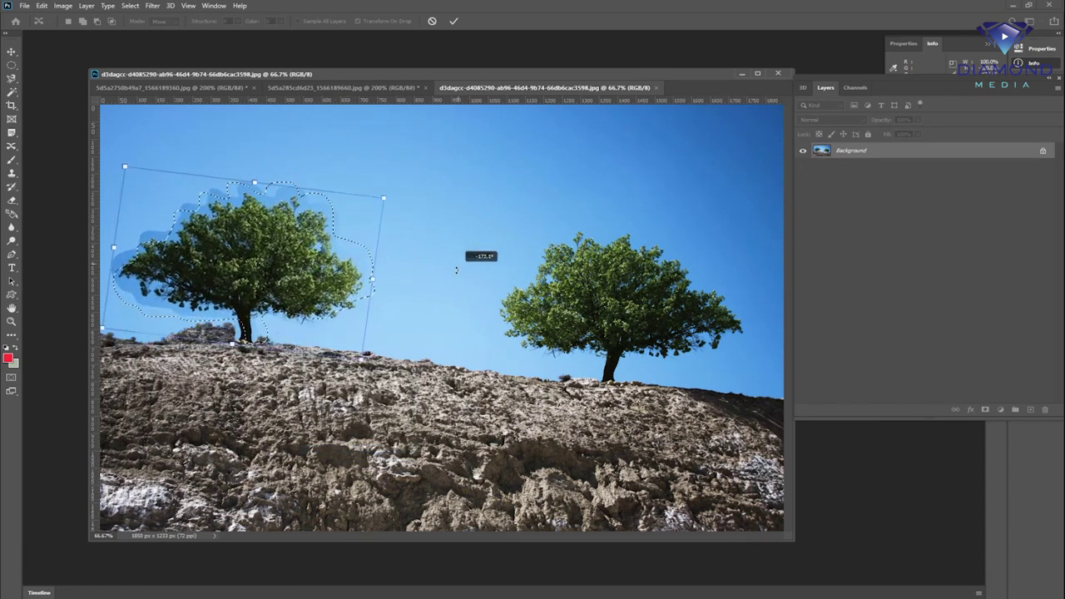
pyautogui.moveTo(318, 257); pyautogui.dragTo(269, 267)
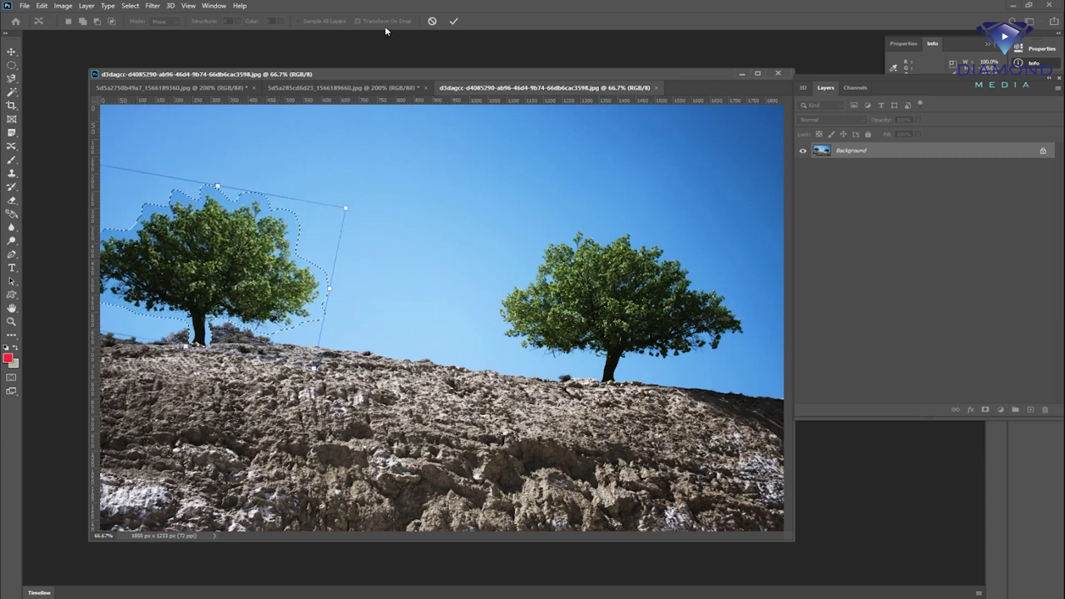
pyautogui.click(453, 21)
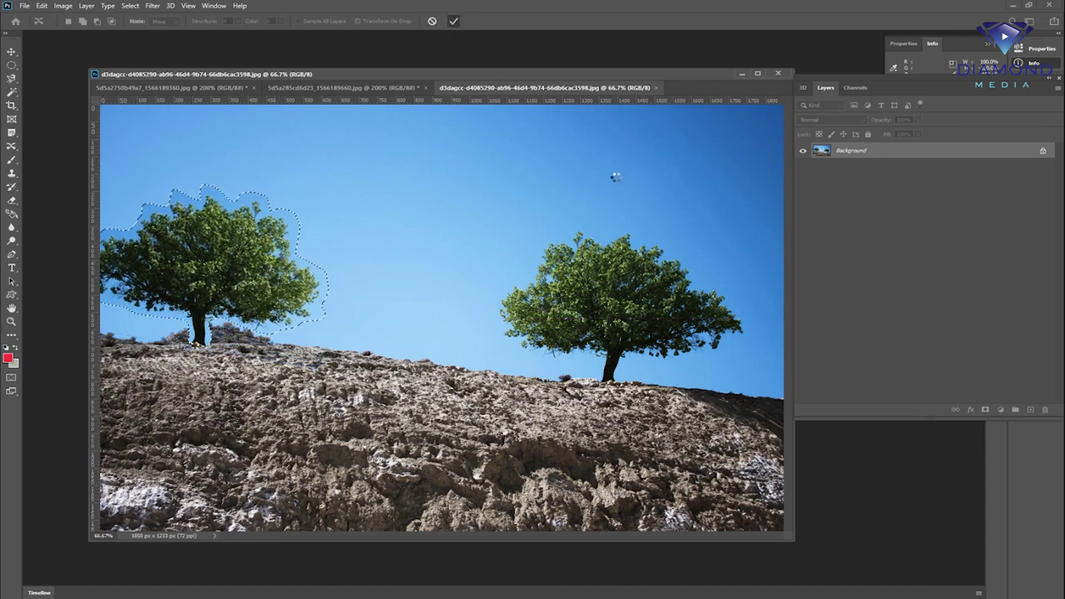
pyautogui.hotkey('ctrl', 'd')
# Zoom out to see the whole photo and pick the Red Eye Tool
pyautogui.hotkey('ctrl', '-')
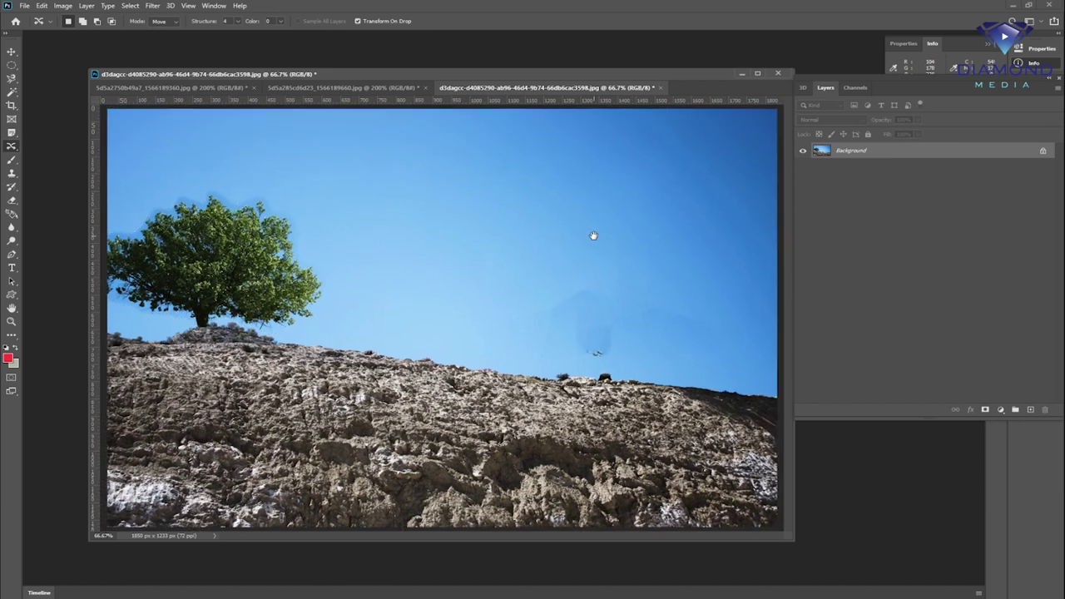
pyautogui.hotkey('ctrl', '-')
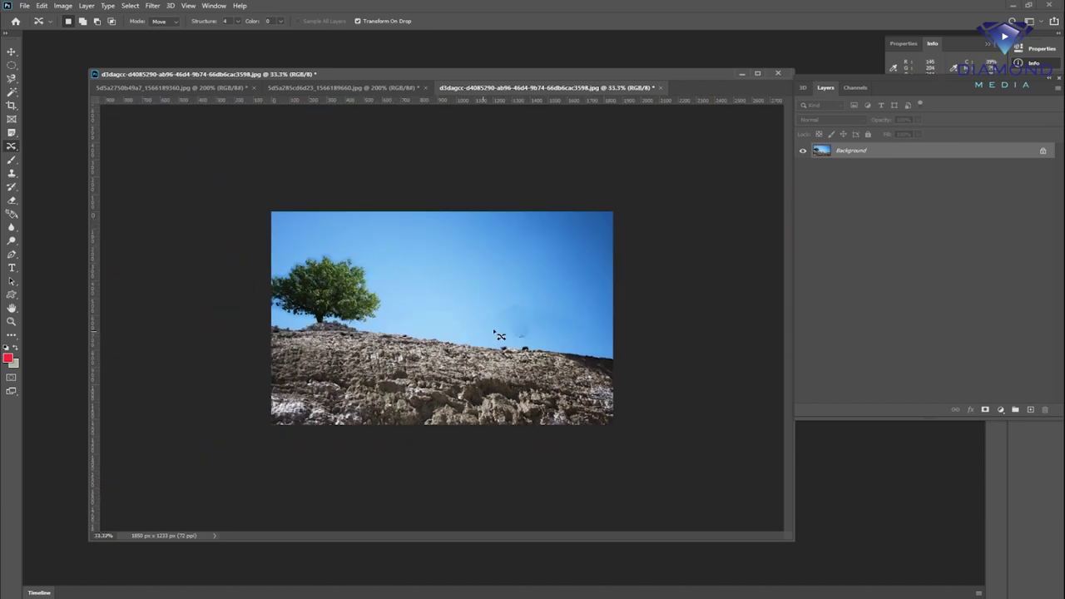
pyautogui.rightClick(13, 148)
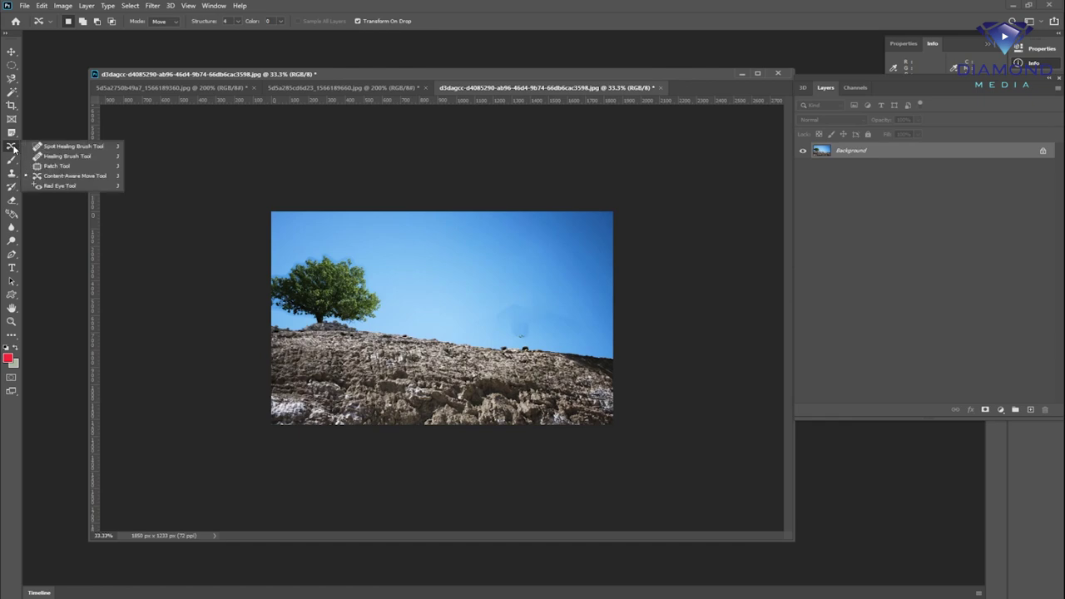
pyautogui.click(74, 186)
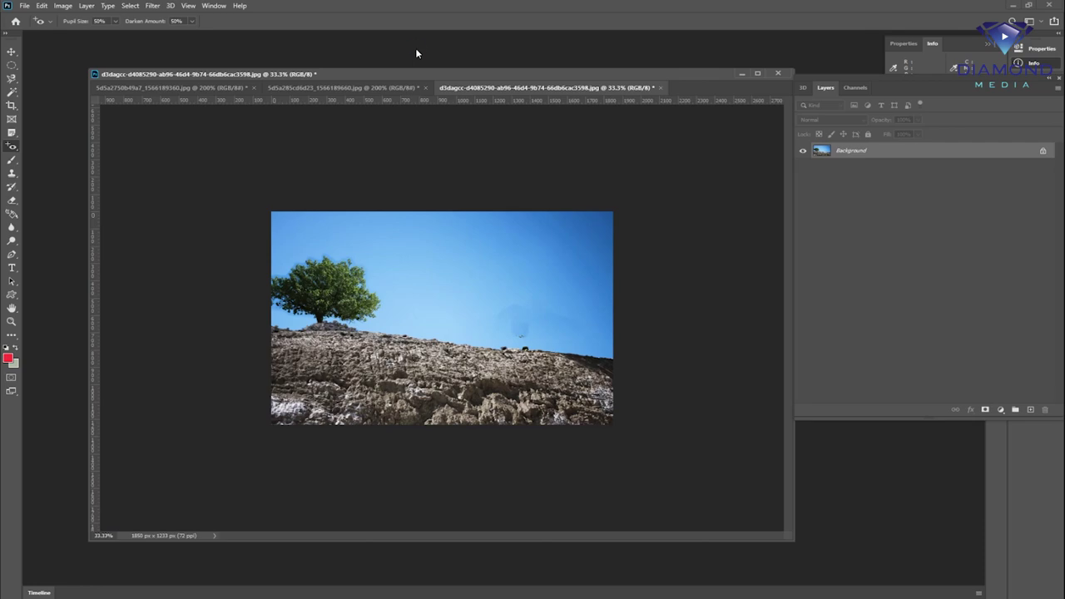
# Open the smiling toddler photo, enlarge its window, and zoom to 200%
pyautogui.hotkey('ctrl', 'o')
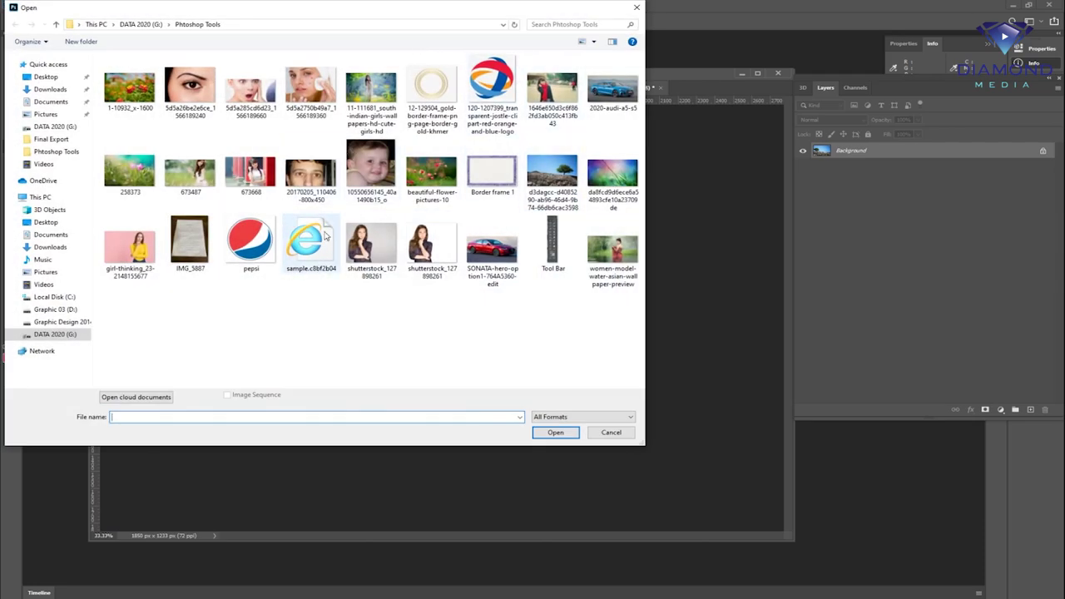
pyautogui.doubleClick(370, 166)
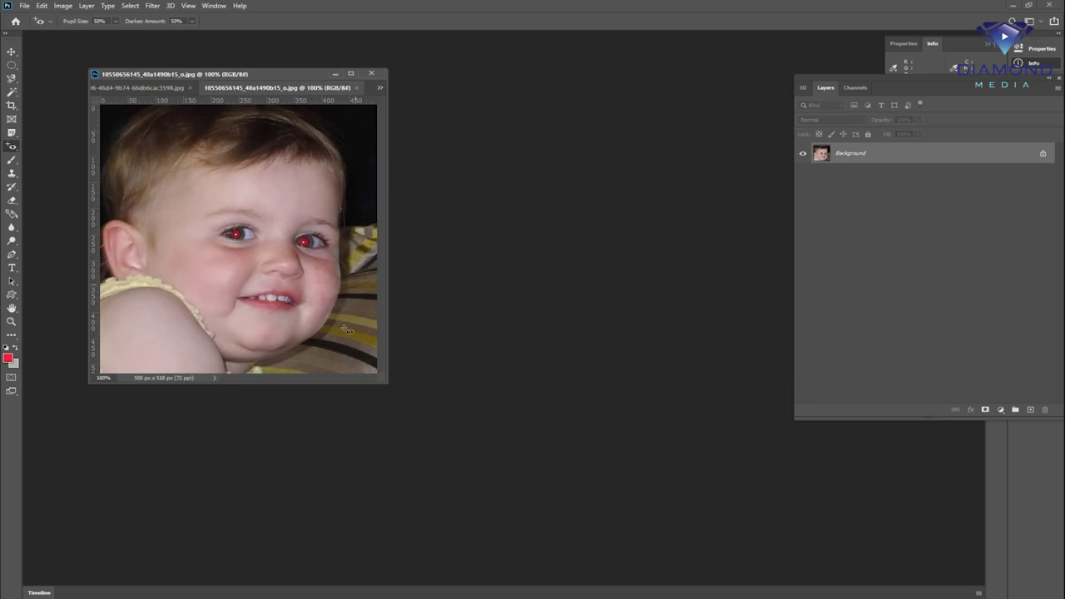
pyautogui.moveTo(387, 383); pyautogui.dragTo(668, 515)
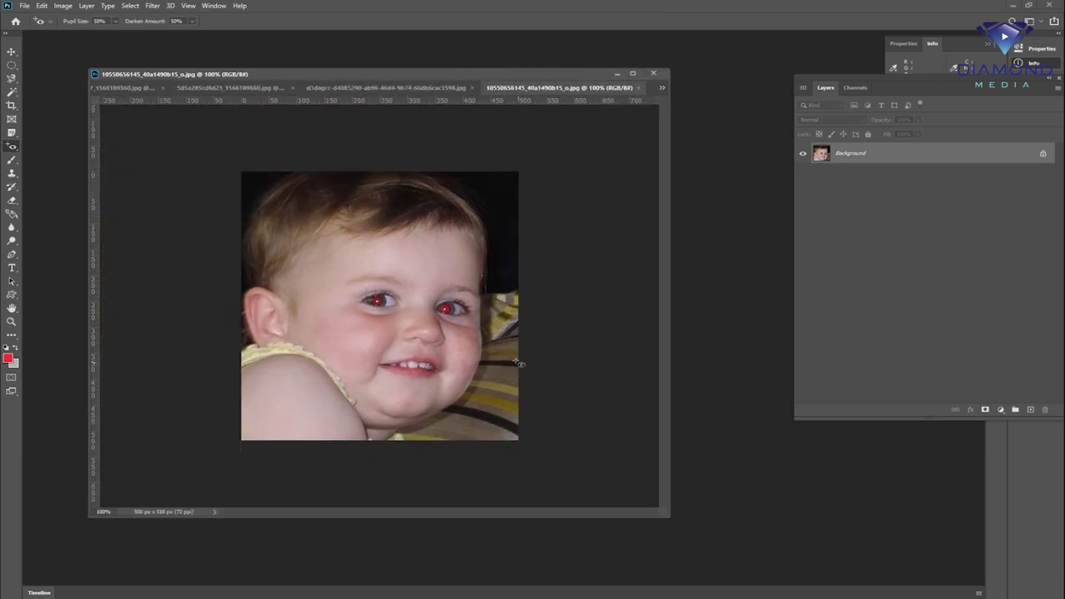
pyautogui.hotkey('ctrl', '+')
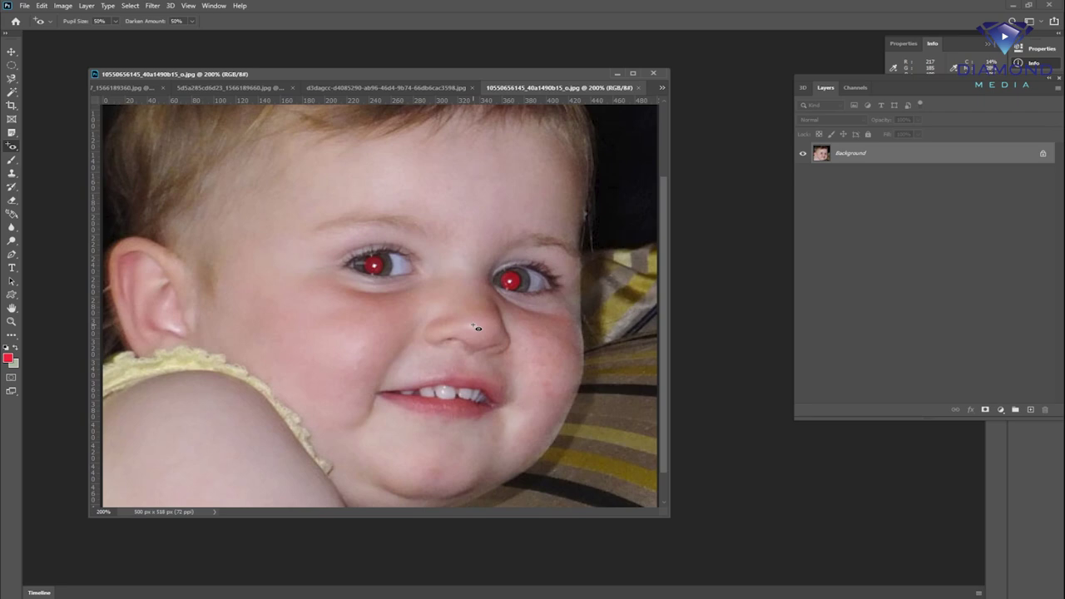
# Fix red-eye on both pupils with the Red Eye Tool, then undo the fixes
pyautogui.rightClick(11, 146)
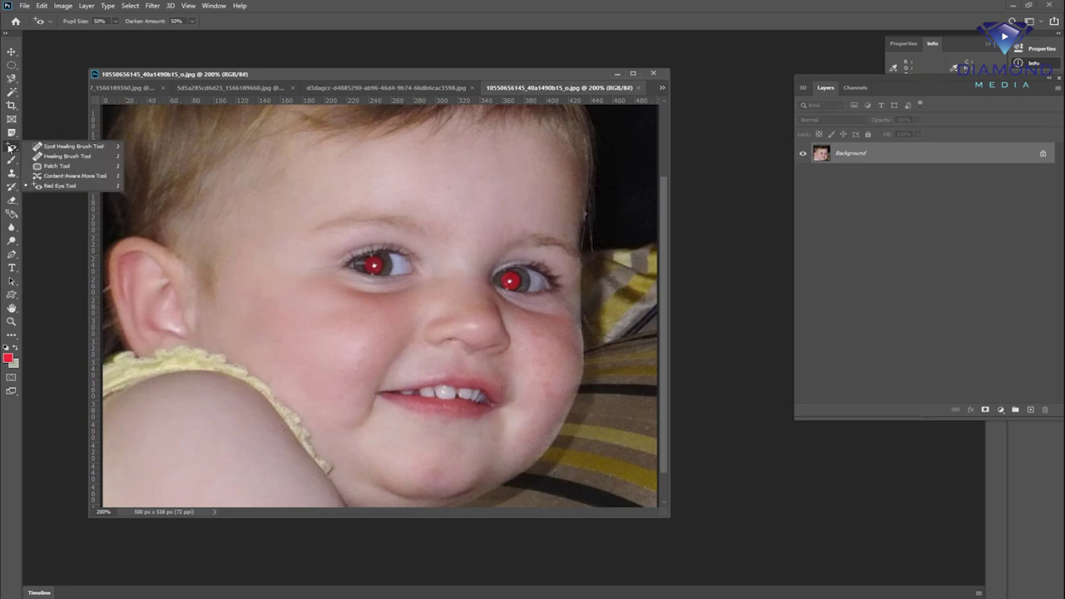
pyautogui.click(49, 186)
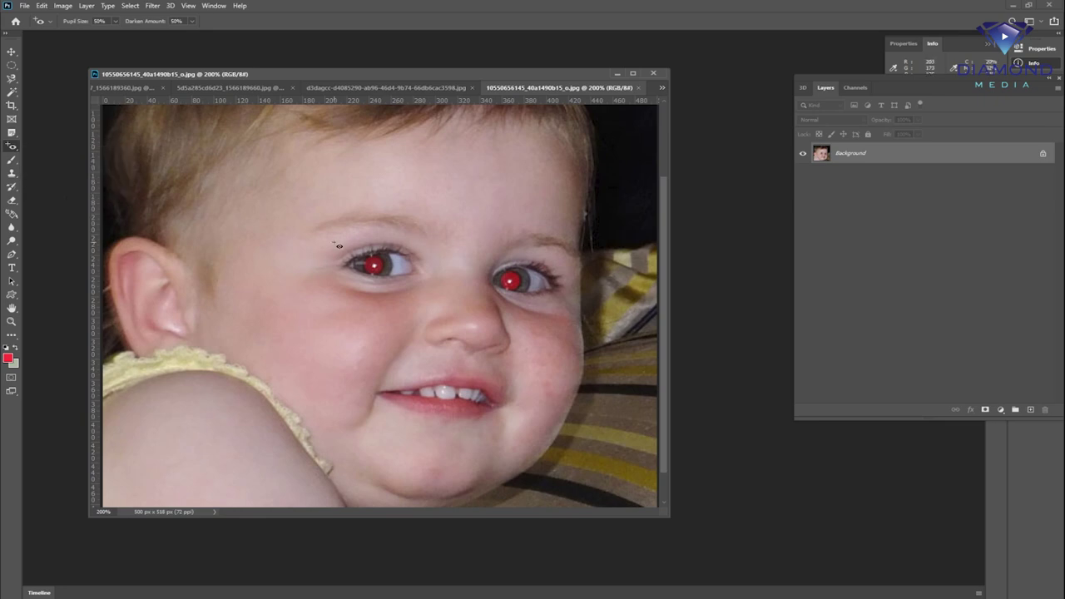
pyautogui.moveTo(330, 231); pyautogui.dragTo(435, 299)
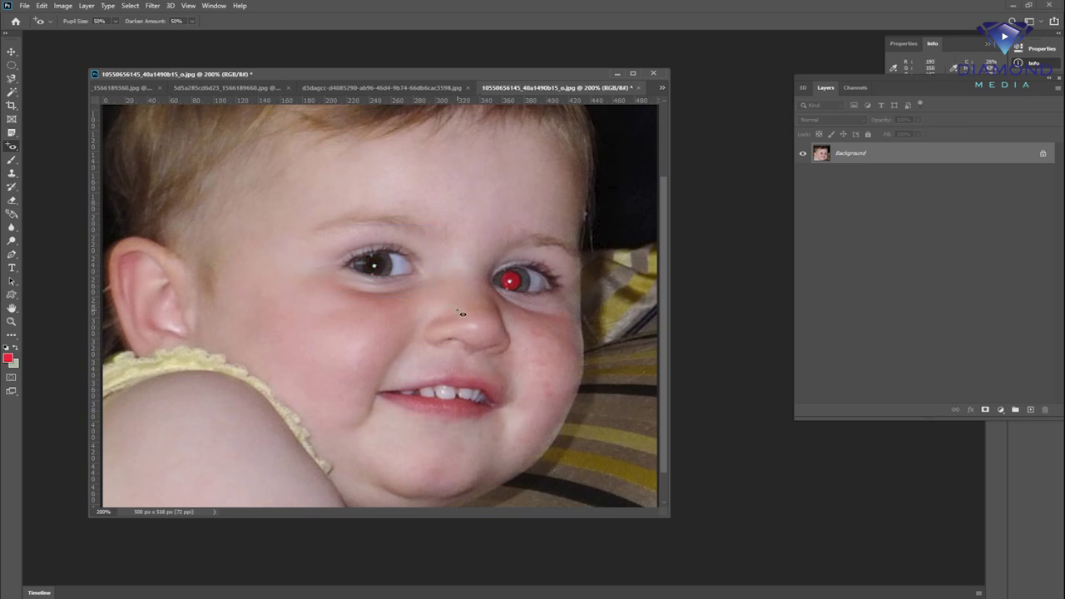
pyautogui.moveTo(550, 320); pyautogui.dragTo(564, 325)
pyautogui.hotkey('ctrl', 'z')
pyautogui.hotkey('ctrl', 'z')
# Reapply the Red Eye Tool to the child's left and right pupils
pyautogui.rightClick(12, 148)
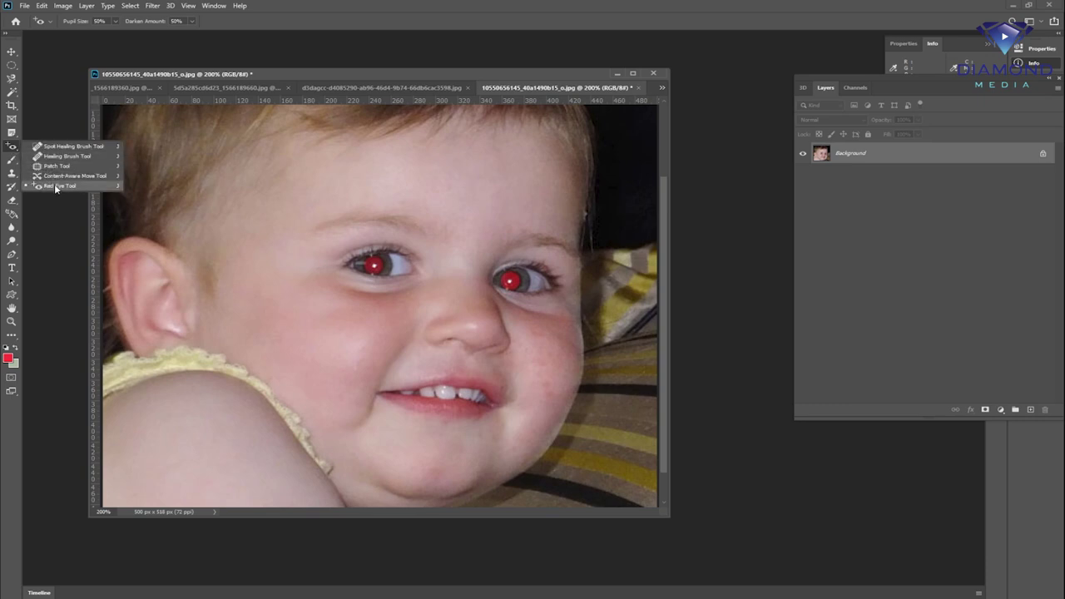
pyautogui.click(54, 184)
pyautogui.moveTo(425, 289); pyautogui.dragTo(425, 290)
pyautogui.moveTo(476, 251); pyautogui.dragTo(558, 323)
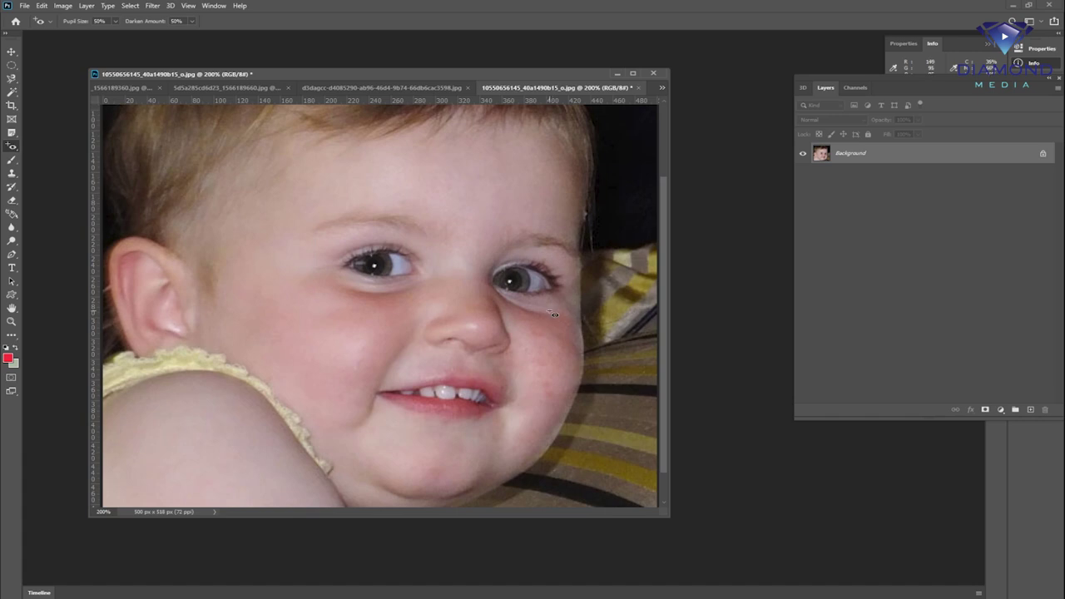
pyautogui.rightClick(13, 147)
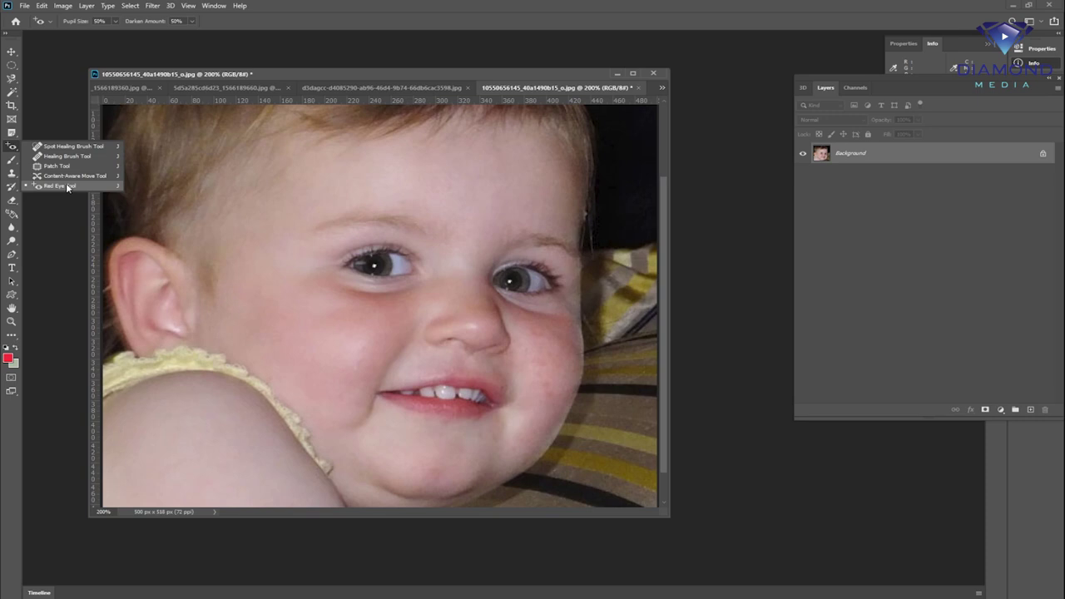
pyautogui.click(65, 183)
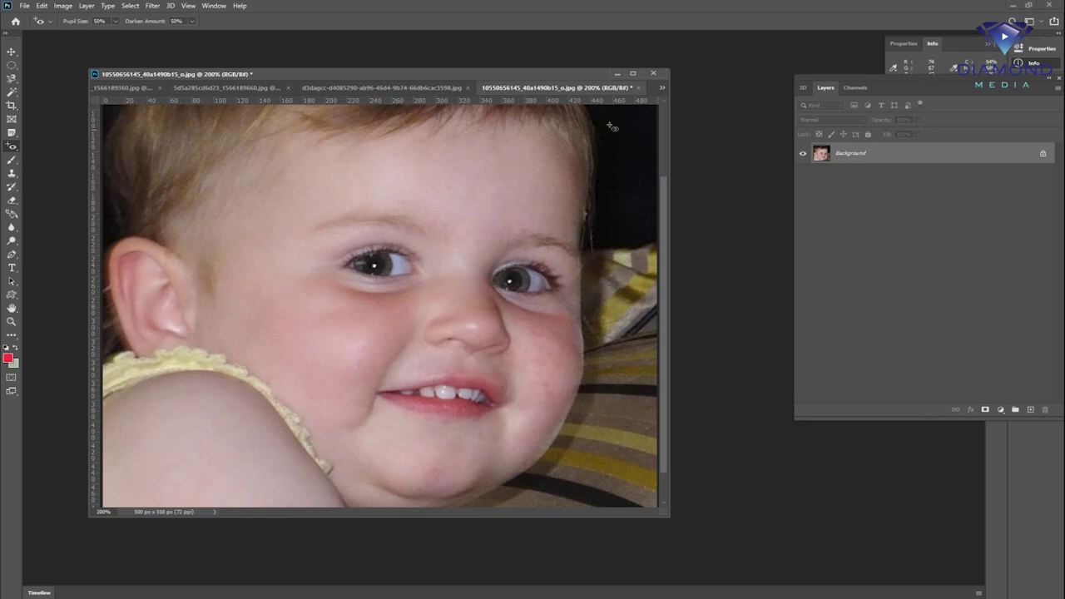
pyautogui.hotkey('ctrl', 'o')
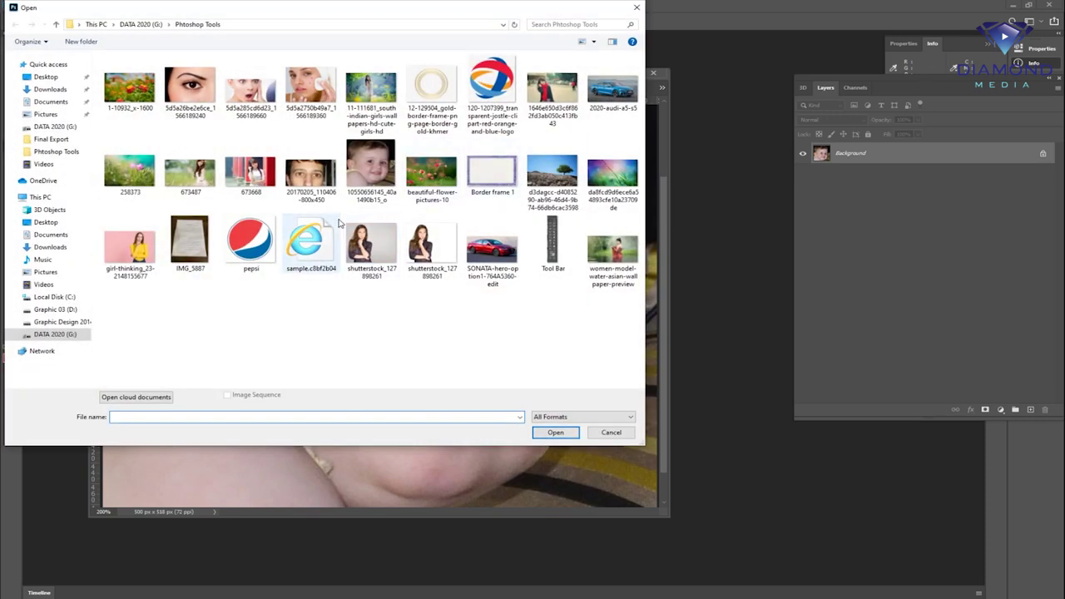
# Open the man's face photo and remove the red-eye from both his eyes
pyautogui.doubleClick(308, 168)
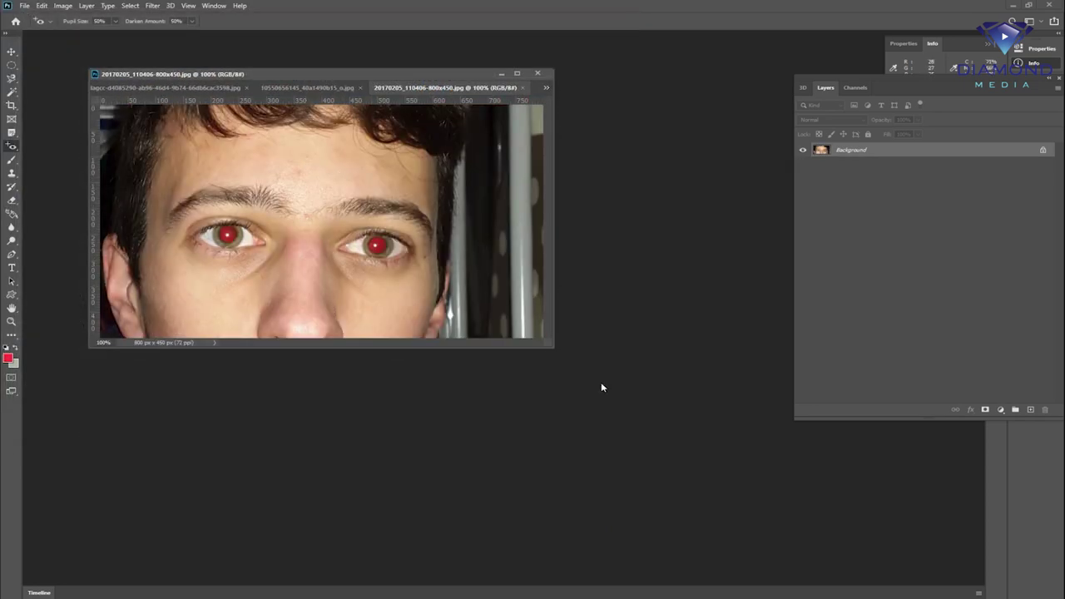
pyautogui.moveTo(551, 348); pyautogui.dragTo(765, 476)
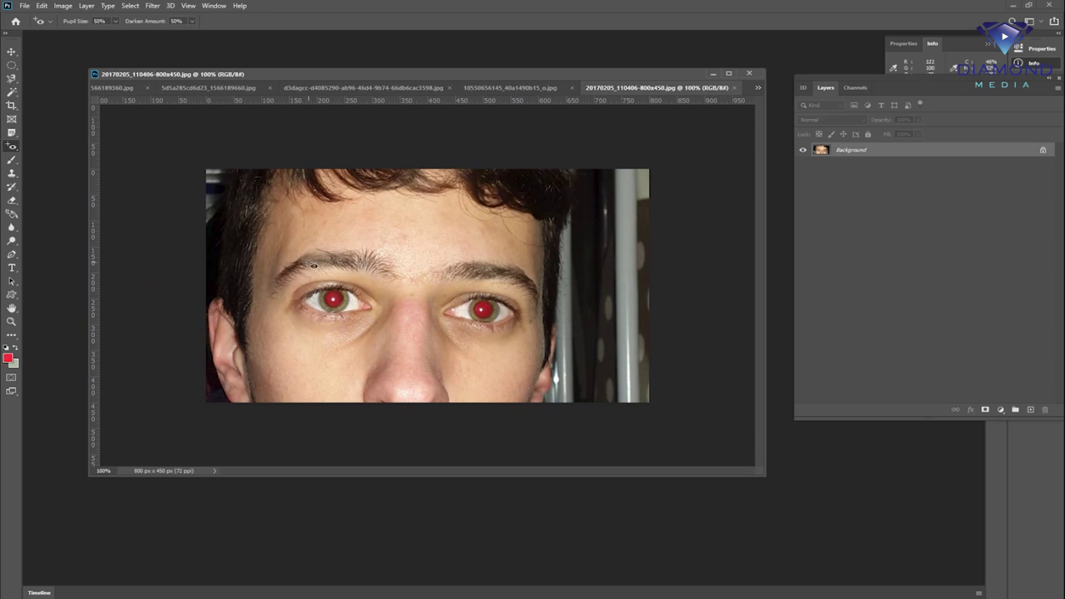
pyautogui.moveTo(288, 276); pyautogui.dragTo(387, 340)
pyautogui.moveTo(514, 350); pyautogui.dragTo(515, 351)
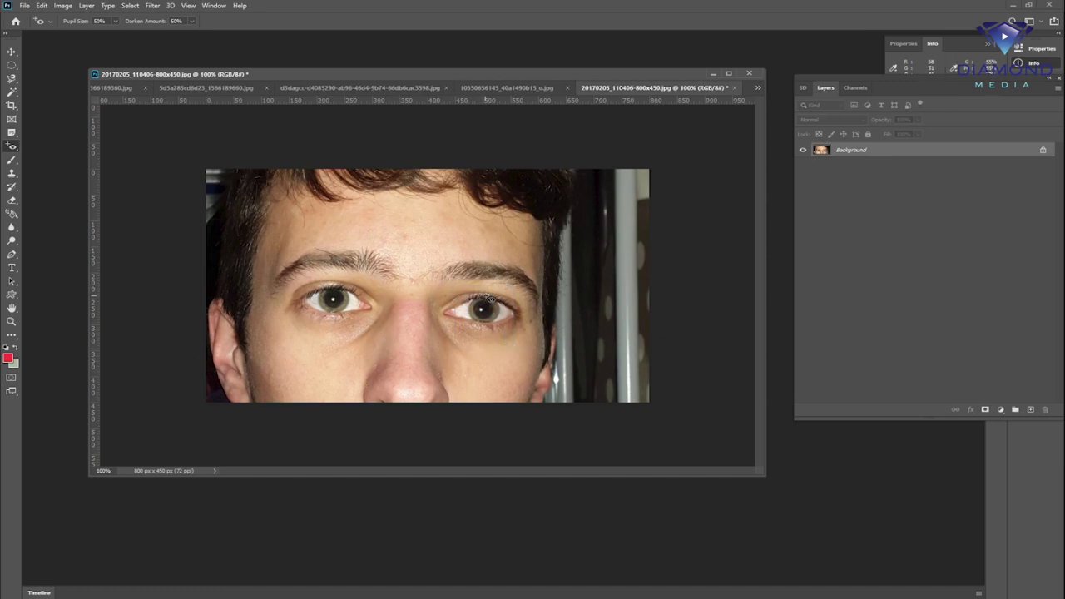
pyautogui.hotkey('ctrl', '-')
pyautogui.hotkey('ctrl', '-')
pyautogui.hotkey('ctrl', '+')
pyautogui.hotkey('ctrl', '+')
pyautogui.hotkey('ctrl', '+')
pyautogui.hotkey('ctrl', '-')
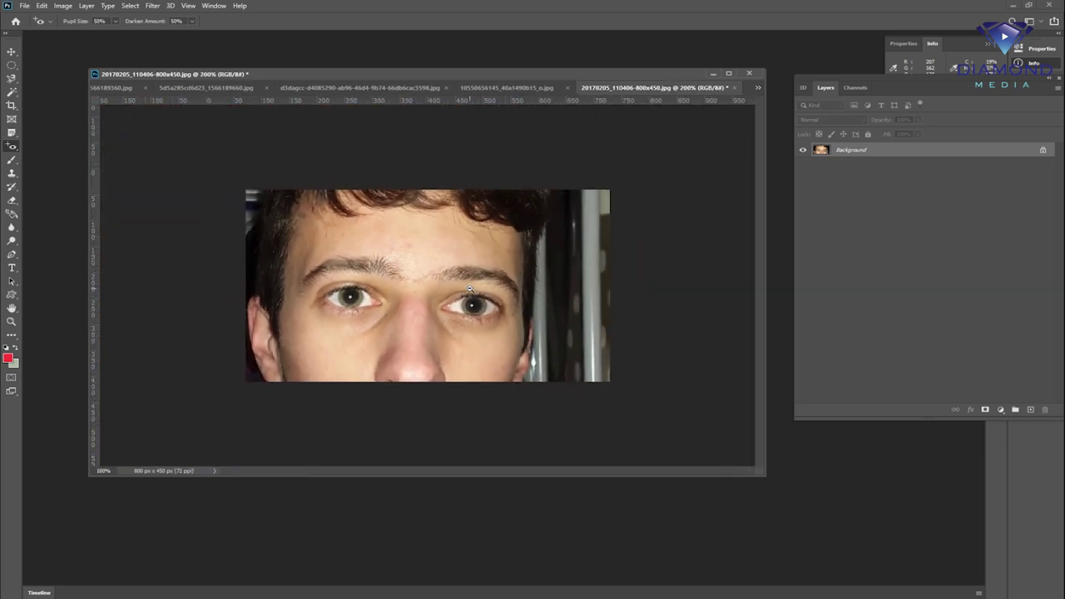
# Remove the red-eye from both of the child's eyes at 200% zoom
pyautogui.click(512, 88)
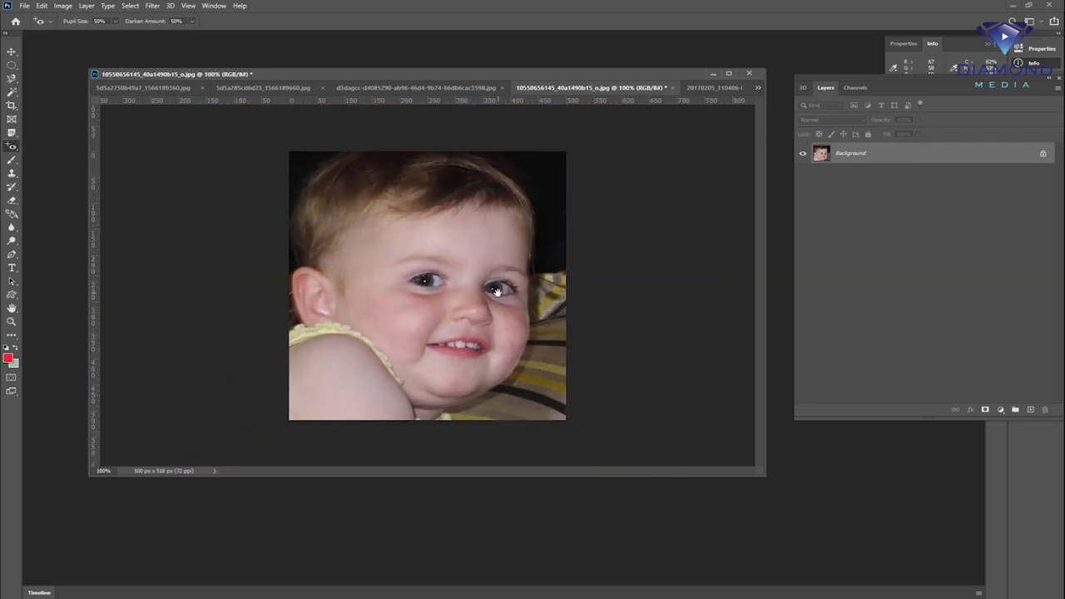
pyautogui.hotkey('ctrl', '+')
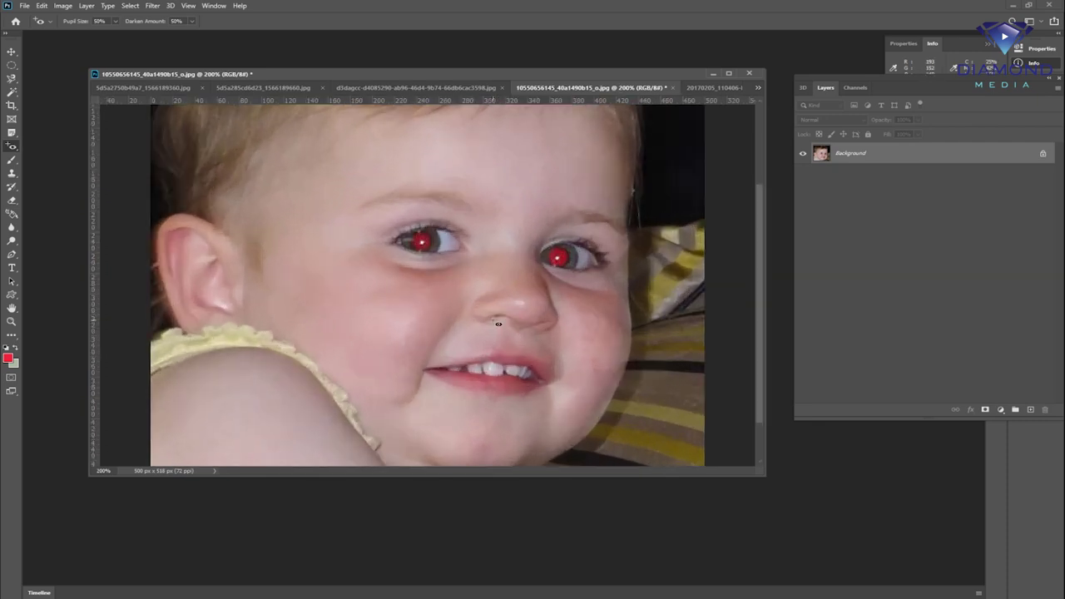
pyautogui.moveTo(357, 196); pyautogui.dragTo(483, 255)
pyautogui.moveTo(542, 237); pyautogui.dragTo(600, 293)
pyautogui.hotkey('ctrl', '-')
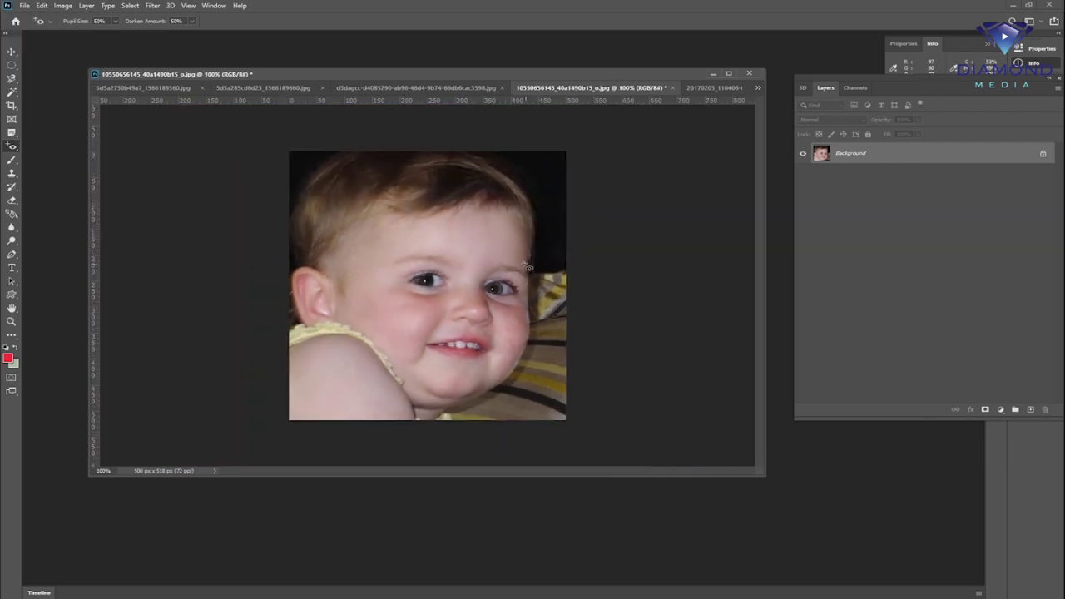
pyautogui.rightClick(12, 149)
pyautogui.click(213, 88)
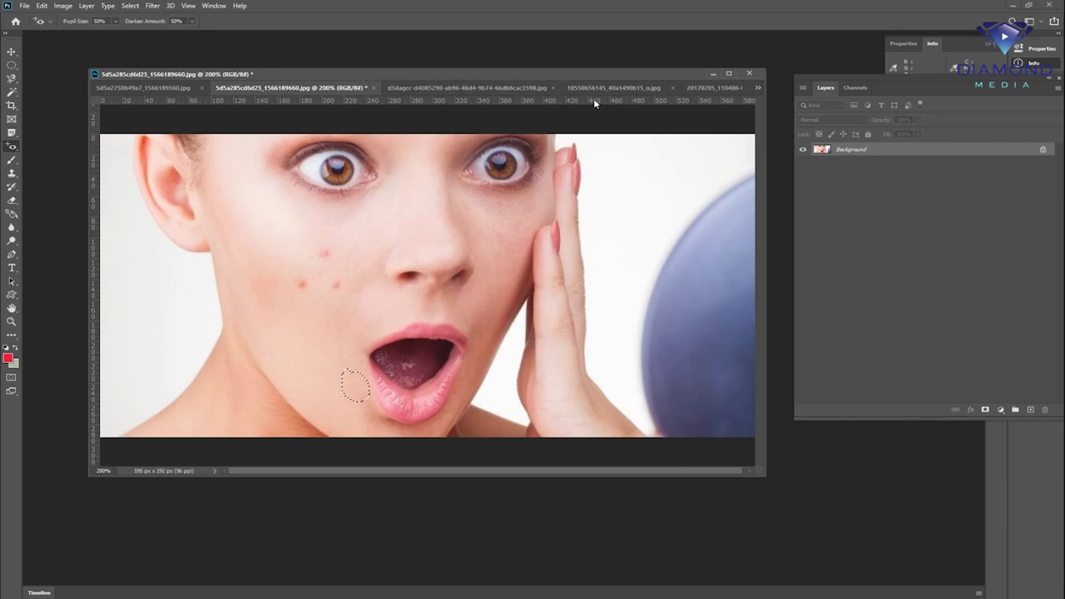
# Select the Brush Tool and cycle through the open portrait documents
pyautogui.click(613, 88)
pyautogui.click(11, 160)
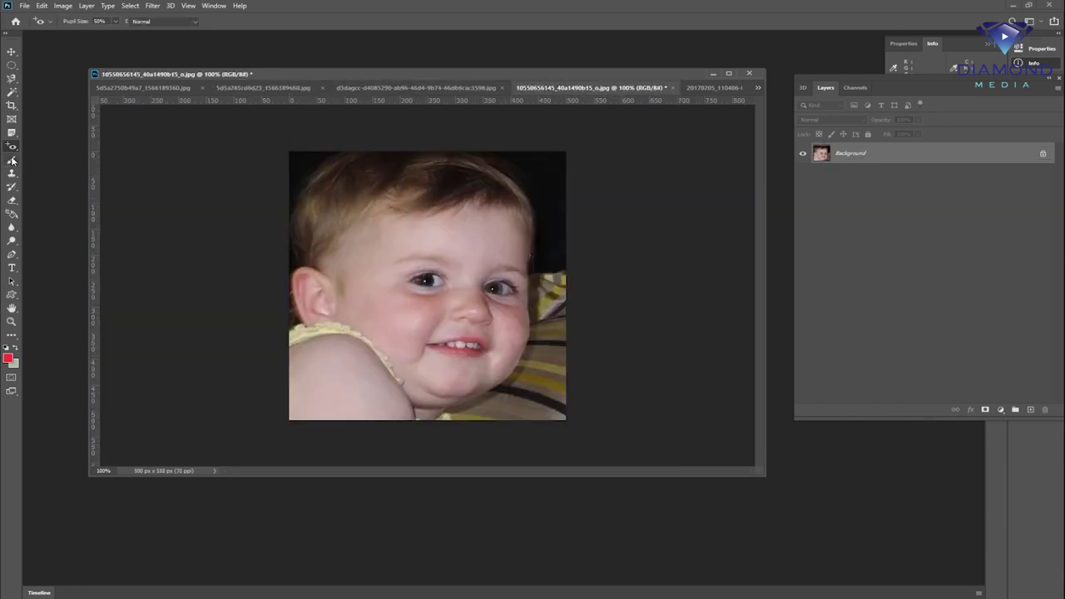
pyautogui.rightClick(12, 160)
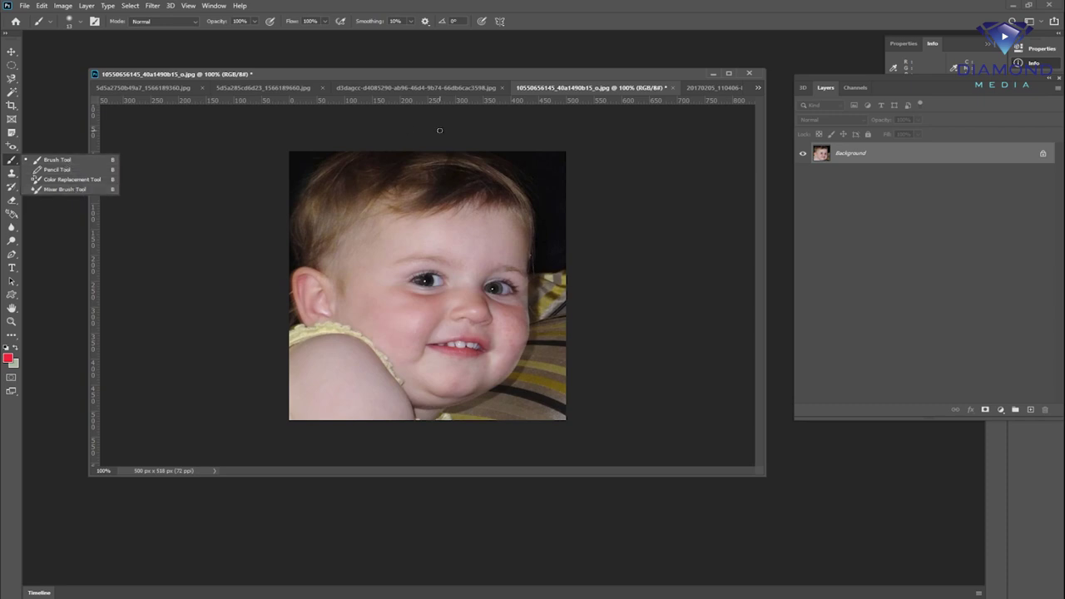
pyautogui.click(703, 88)
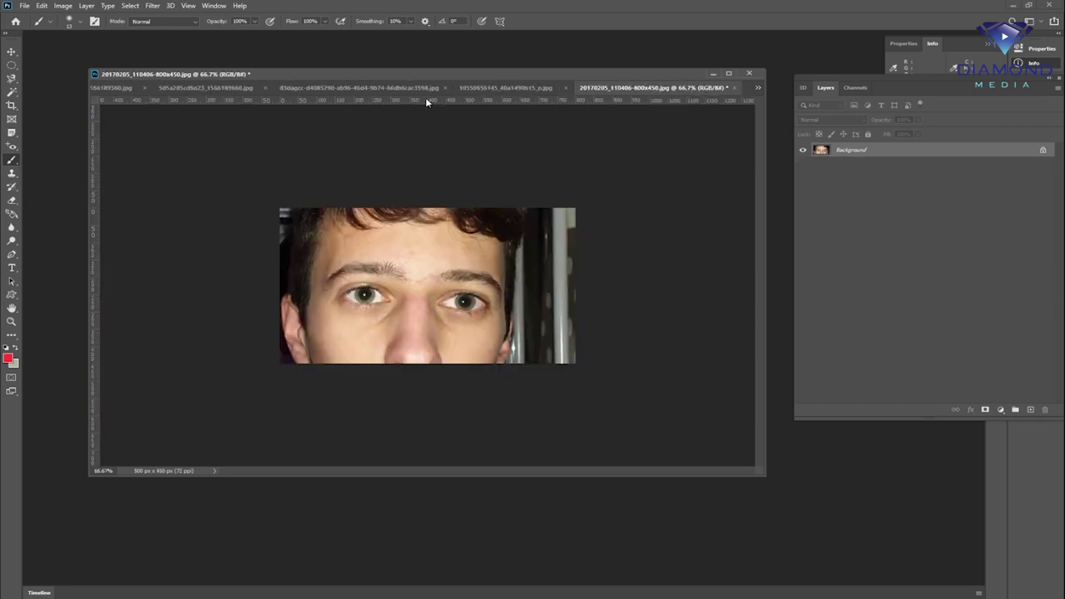
pyautogui.click(349, 87)
pyautogui.click(117, 87)
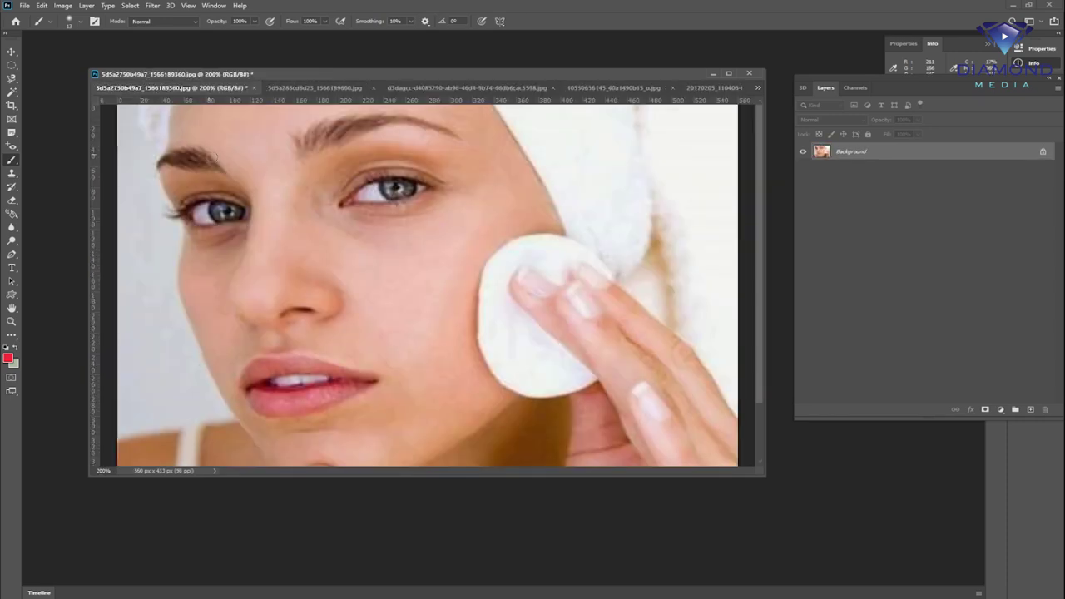
# Open SONATA-hero-option1-764A5360-edit.jpg and zoom out to fit the whole car
pyautogui.hotkey('ctrl', 'o')
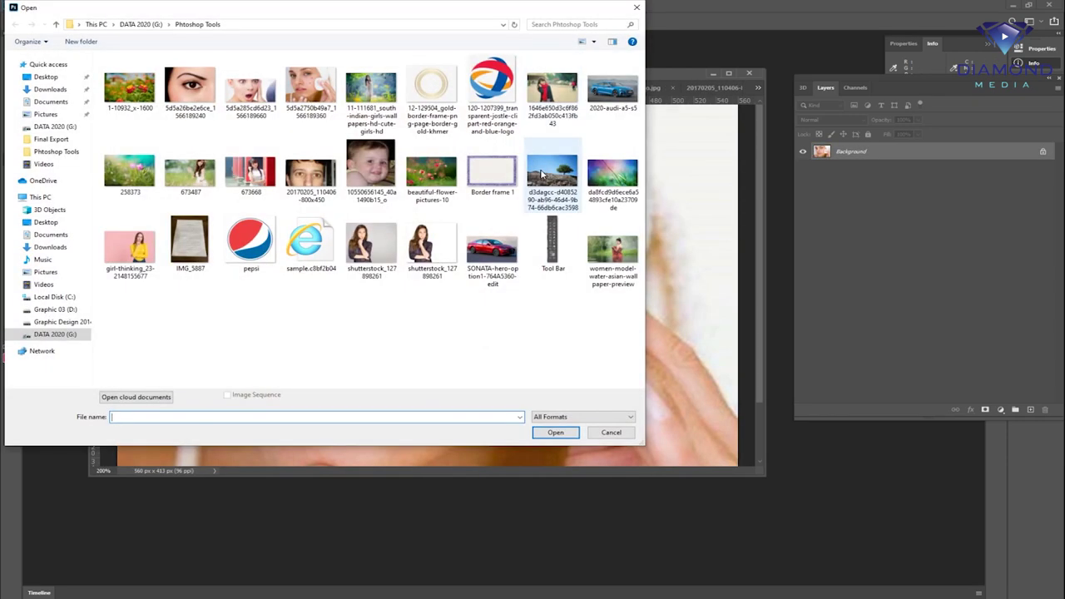
pyautogui.doubleClick(493, 249)
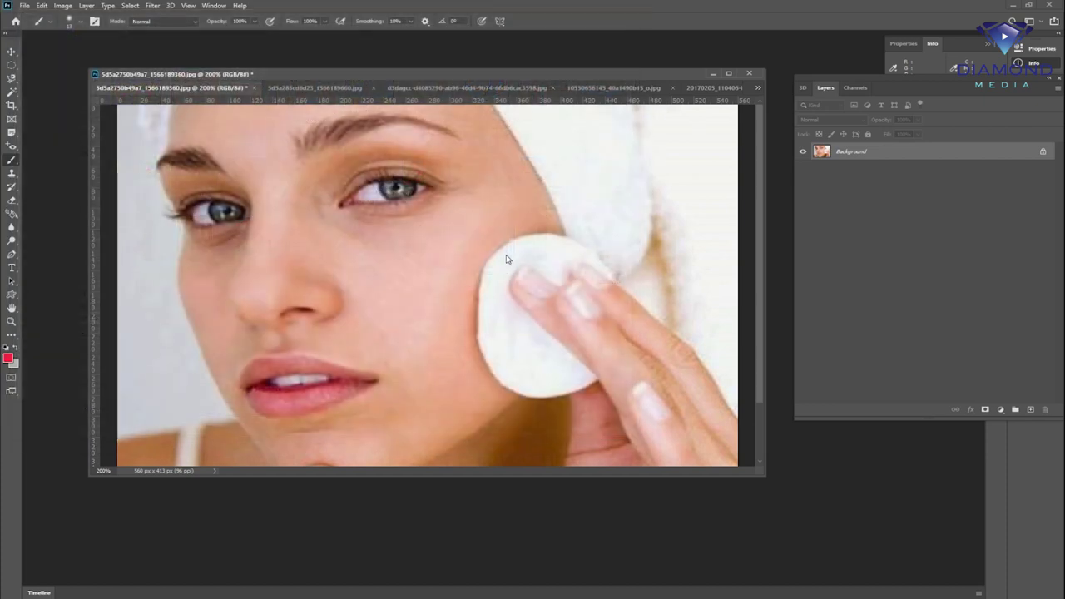
pyautogui.hotkey('ctrl', '-')
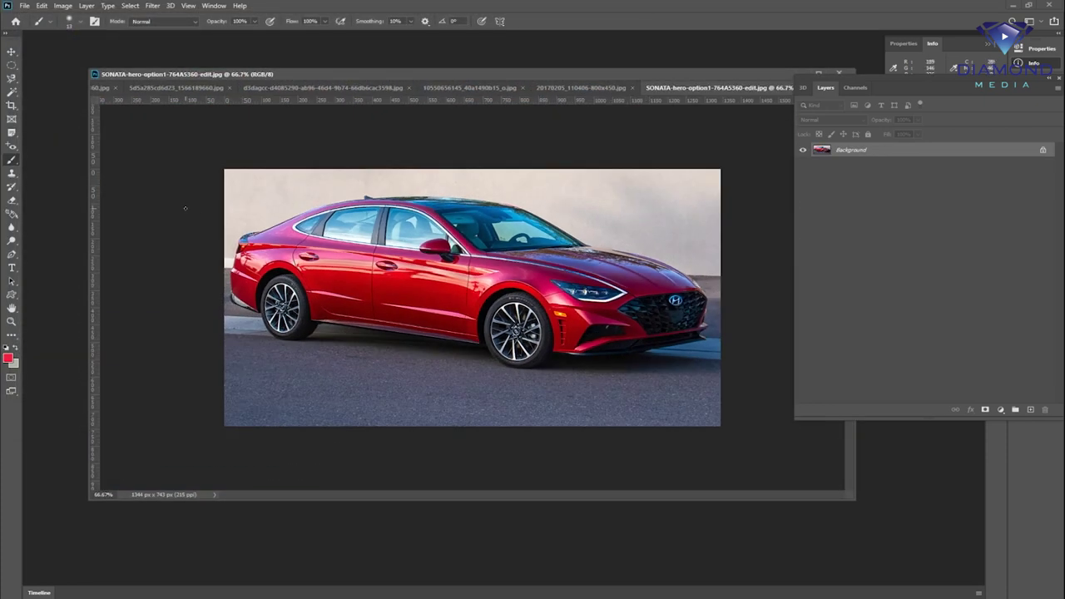
pyautogui.rightClick(12, 160)
# Browse the Brush Preset Picker and its gear menu, then open the Window menu
pyautogui.click(53, 160)
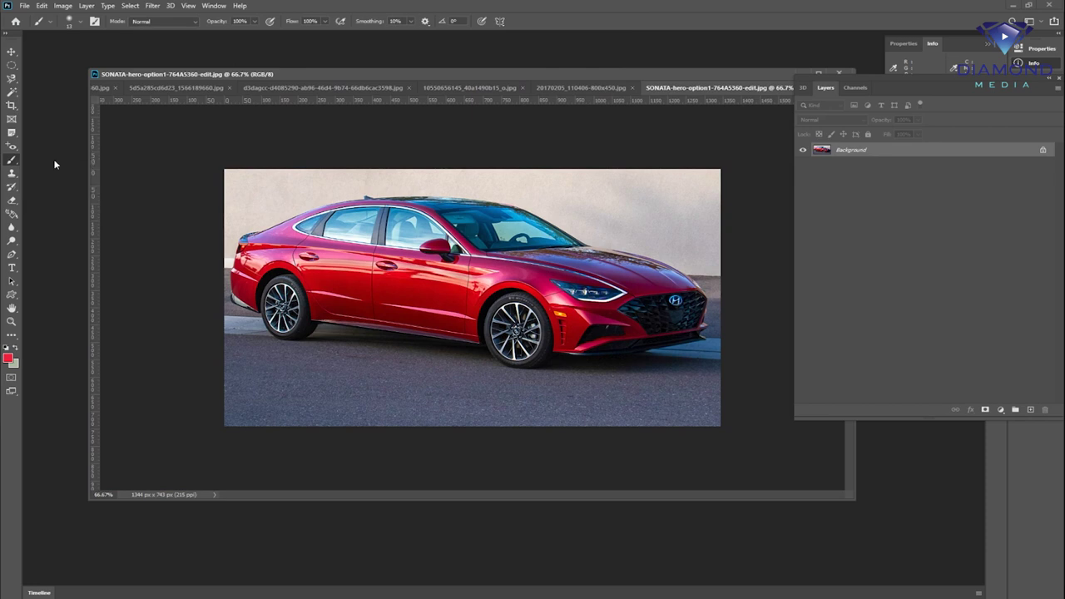
pyautogui.click(80, 26)
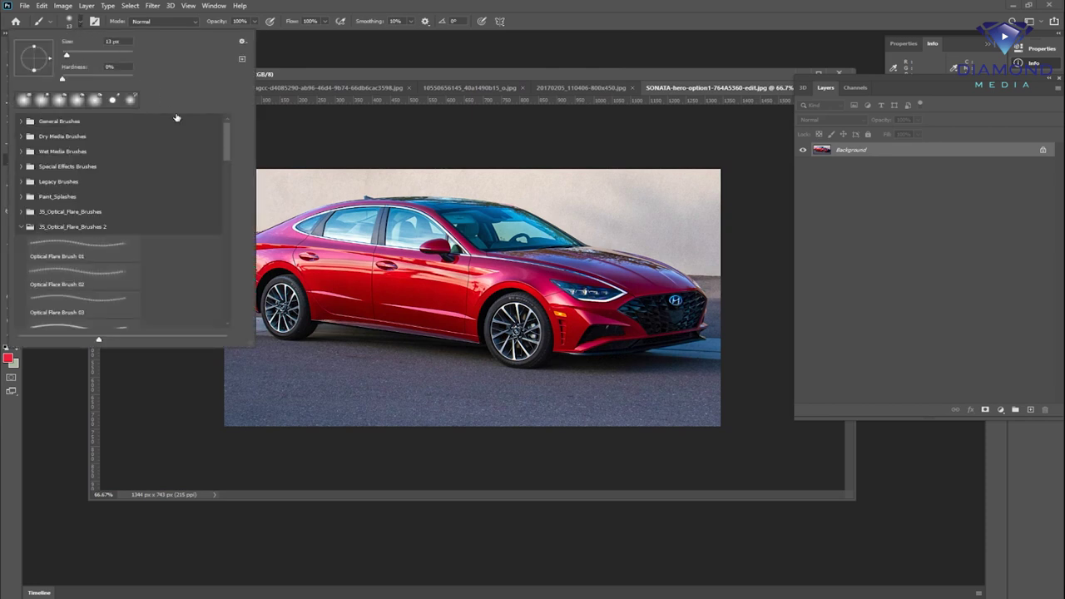
pyautogui.moveTo(228, 147)
pyautogui.mouseDown()
pyautogui.moveTo(234, 167)
pyautogui.moveTo(244, 129)
pyautogui.mouseUp()
pyautogui.click(243, 41)
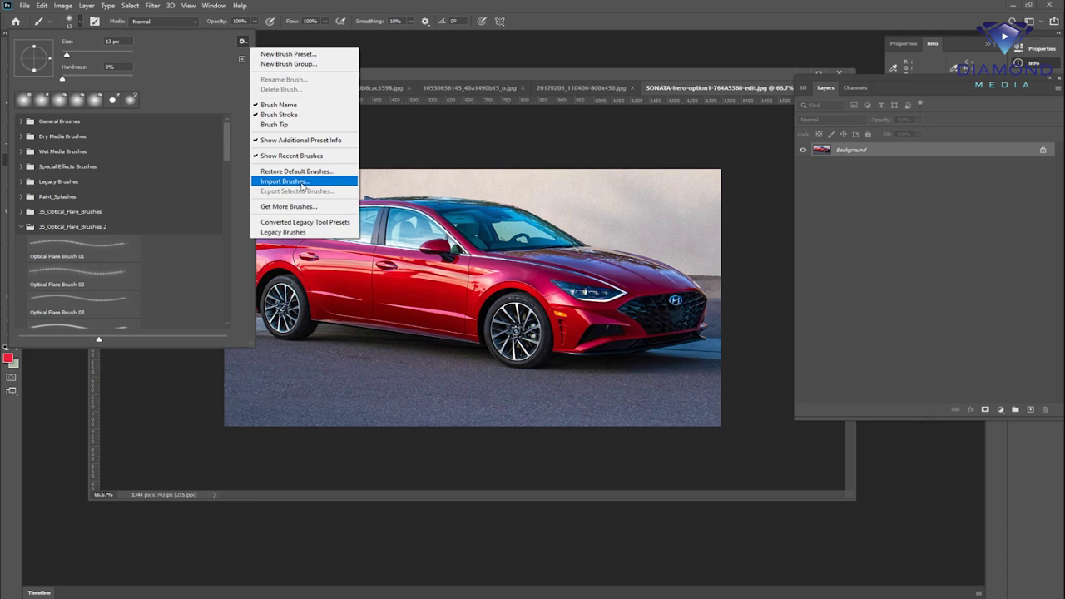
pyautogui.press('Escape')
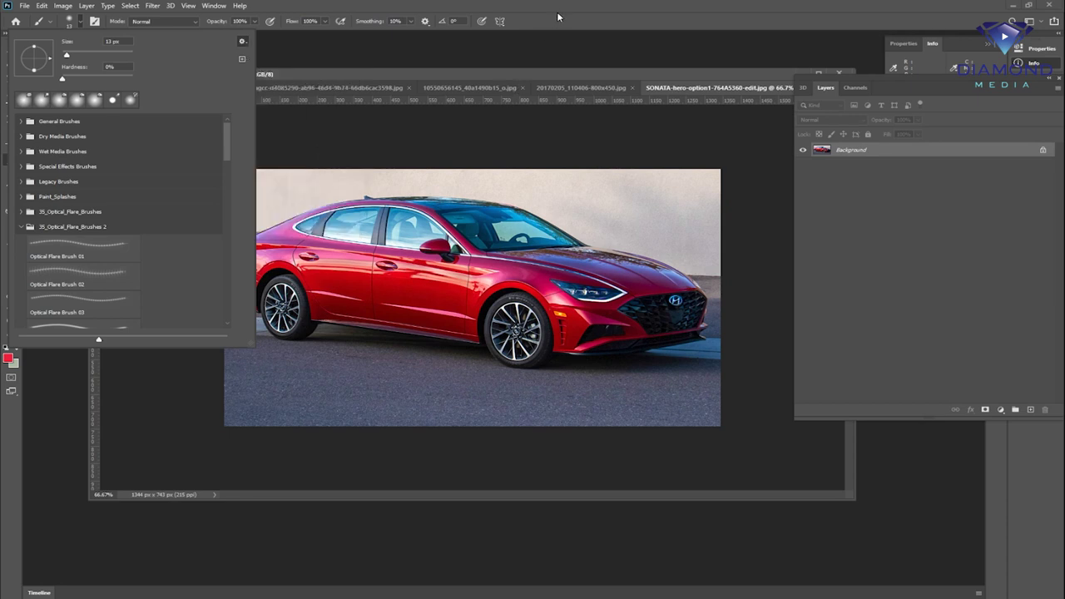
pyautogui.press('Escape')
pyautogui.click(214, 5)
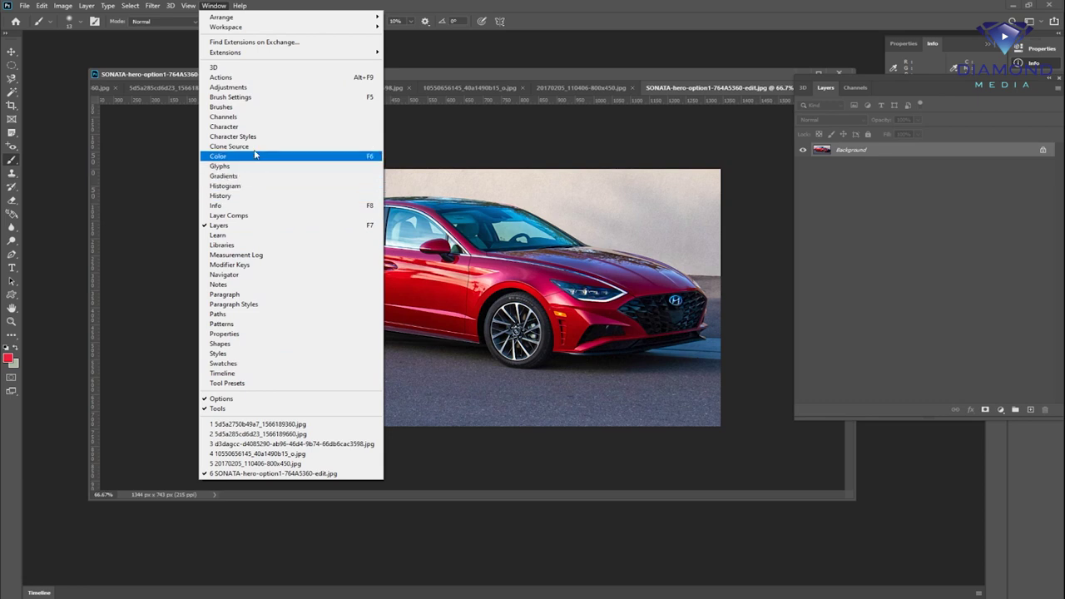
# Look through the Brushes panel options and the brush preset picker
pyautogui.click(247, 112)
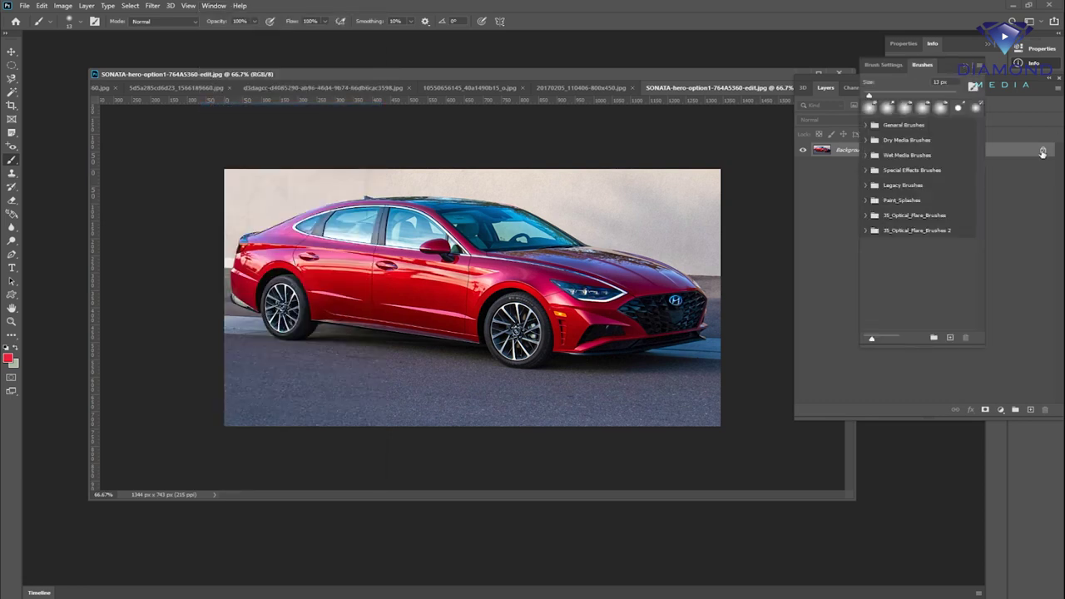
pyautogui.click(980, 67)
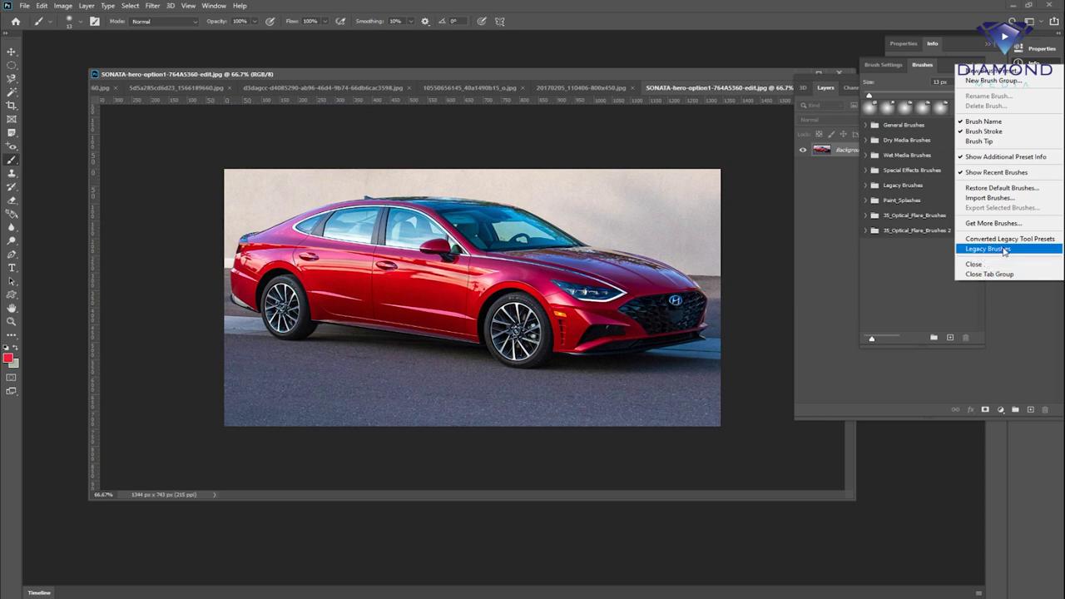
pyautogui.click(809, 5)
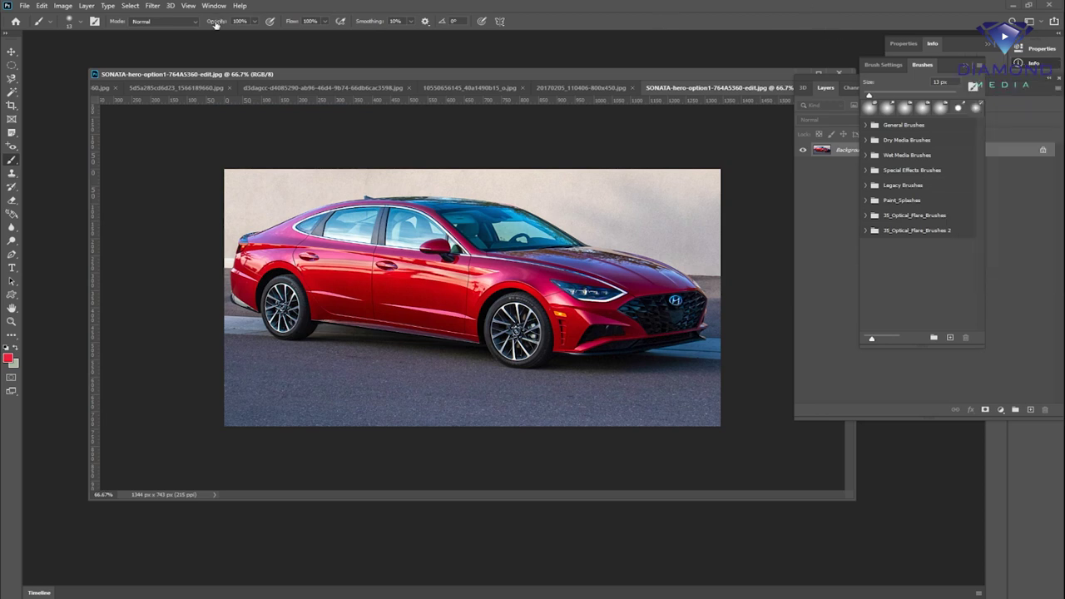
pyautogui.click(82, 24)
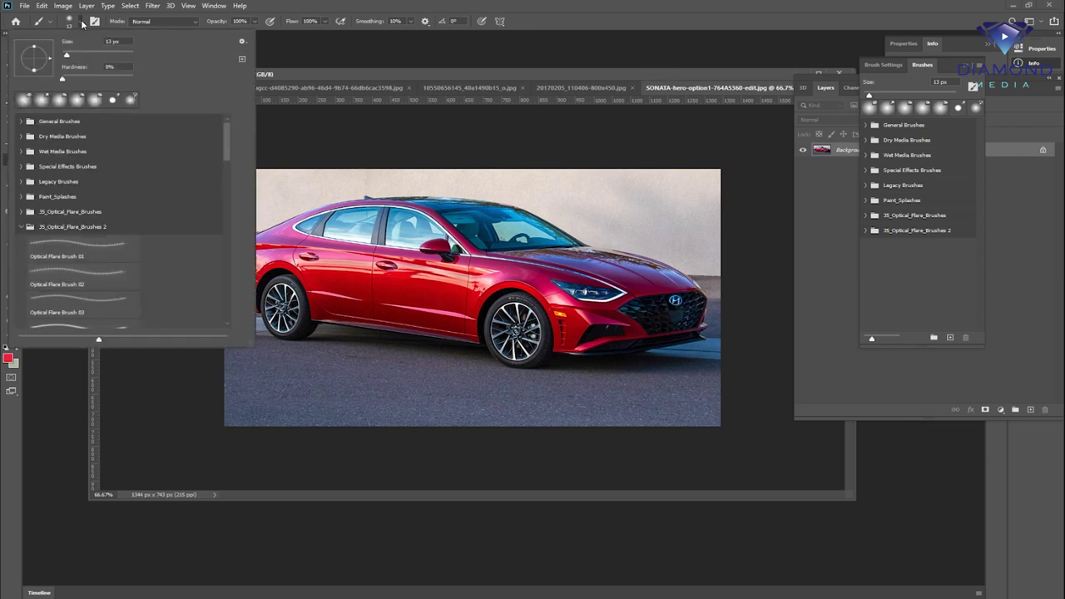
pyautogui.click(551, 20)
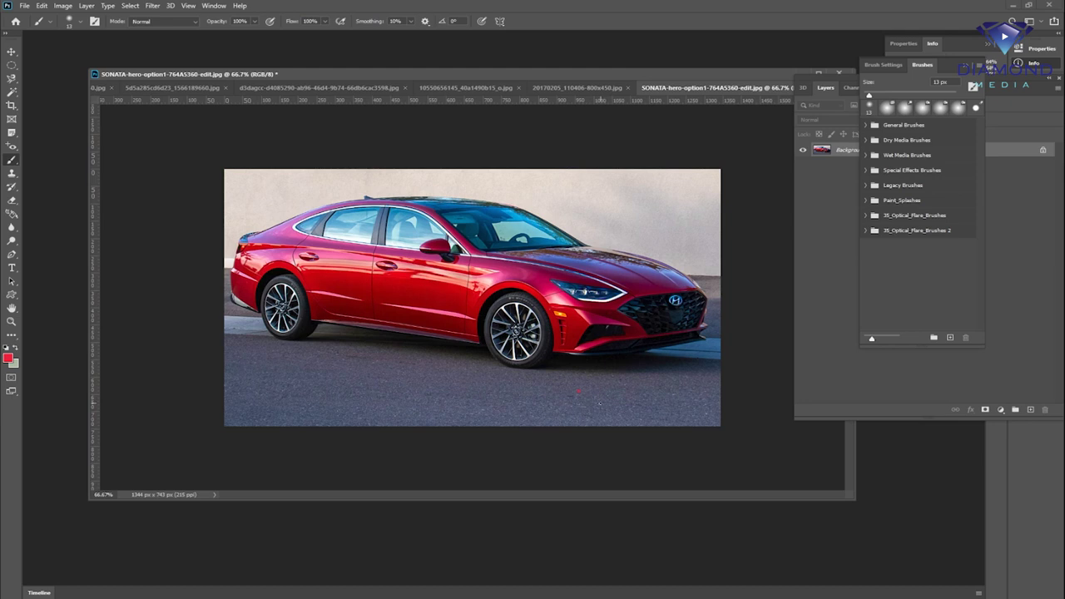
# After trying Optical Flare Brushes 01–03, select Optical Flare Brush 02 at 2500 px
pyautogui.click(82, 23)
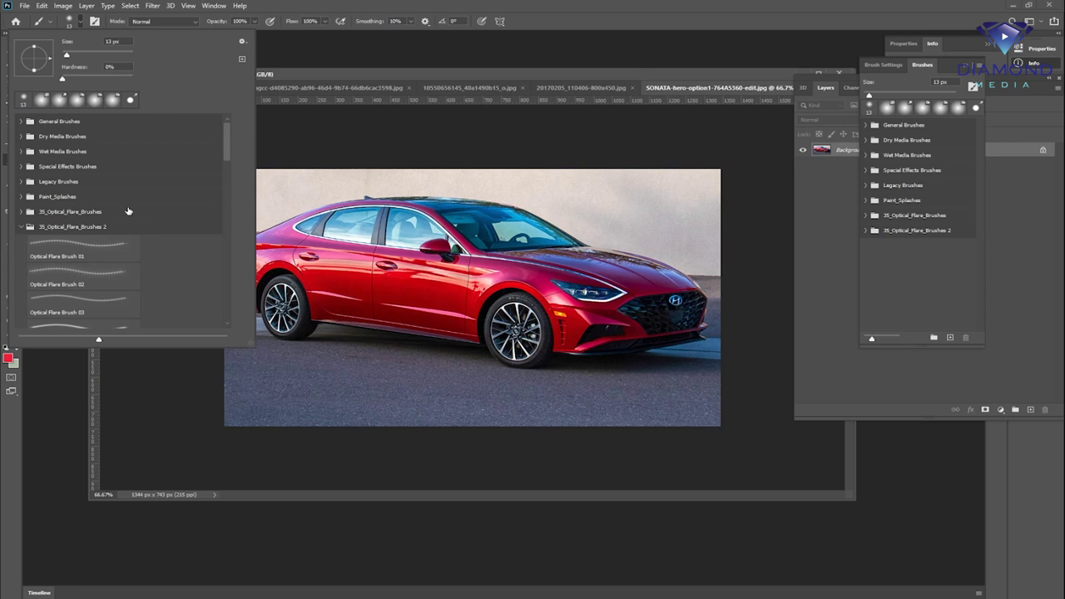
pyautogui.click(79, 271)
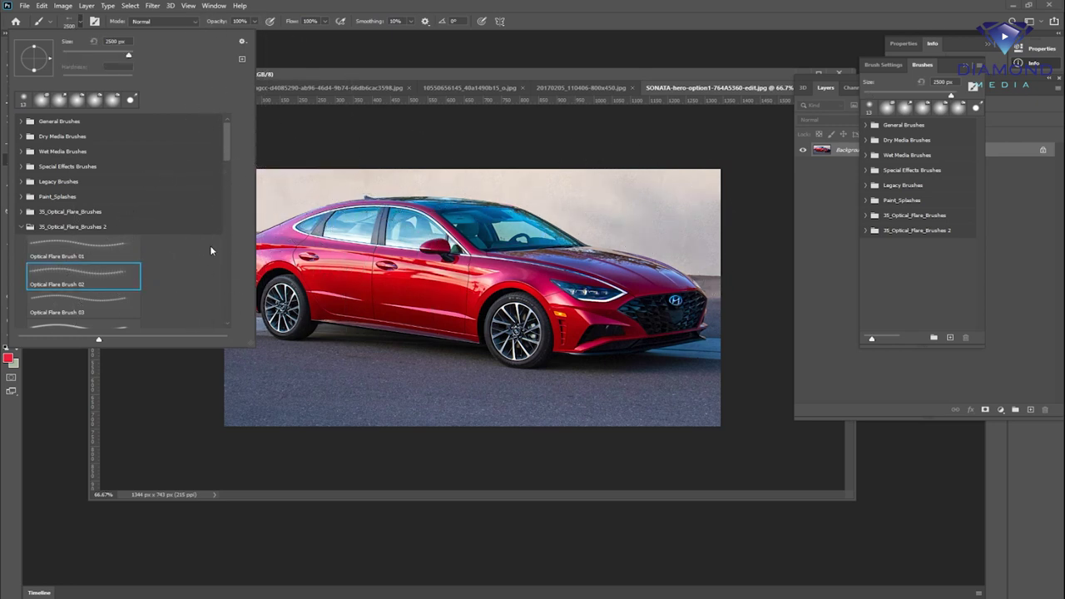
pyautogui.click(83, 247)
pyautogui.click(116, 302)
pyautogui.scroll(-1, 125, 250)
pyautogui.scroll(-1, 125, 245)
pyautogui.scroll(-1, 125, 239)
pyautogui.click(79, 185)
pyautogui.press('Return')
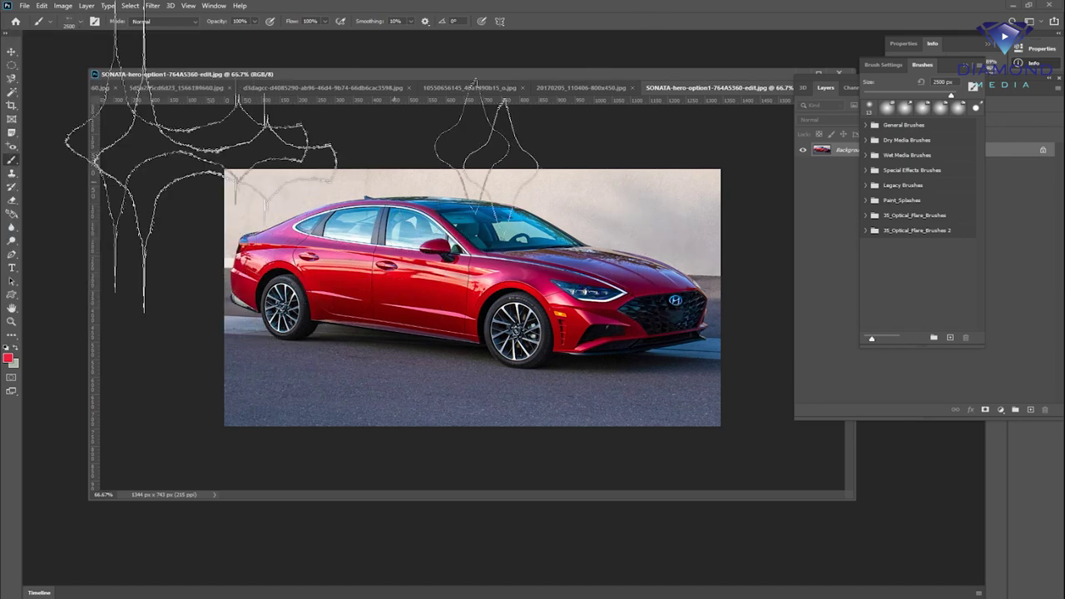
pyautogui.click(53, 21)
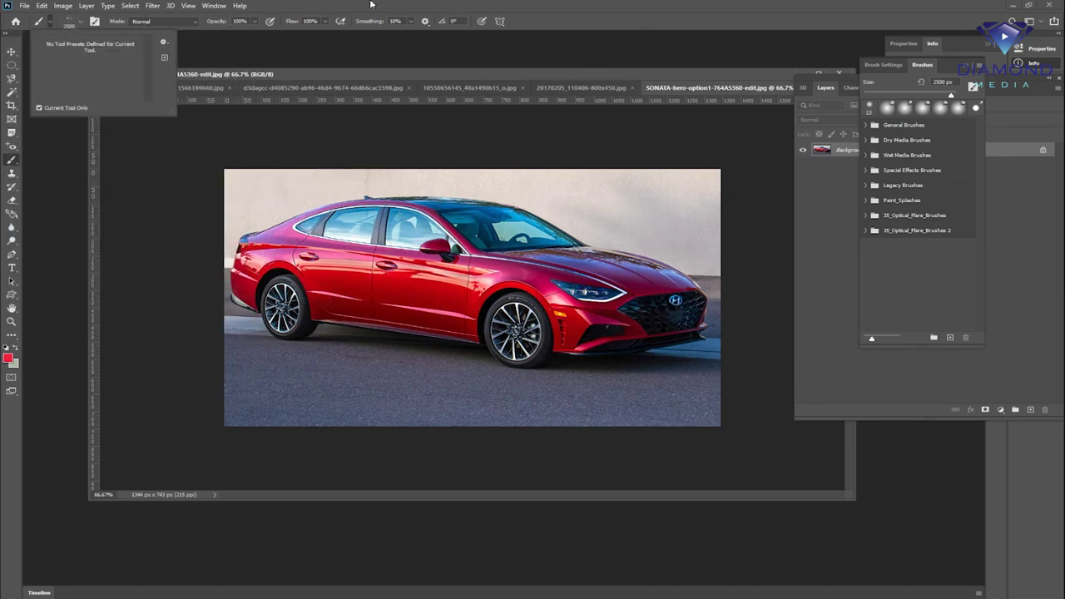
pyautogui.click(499, 5)
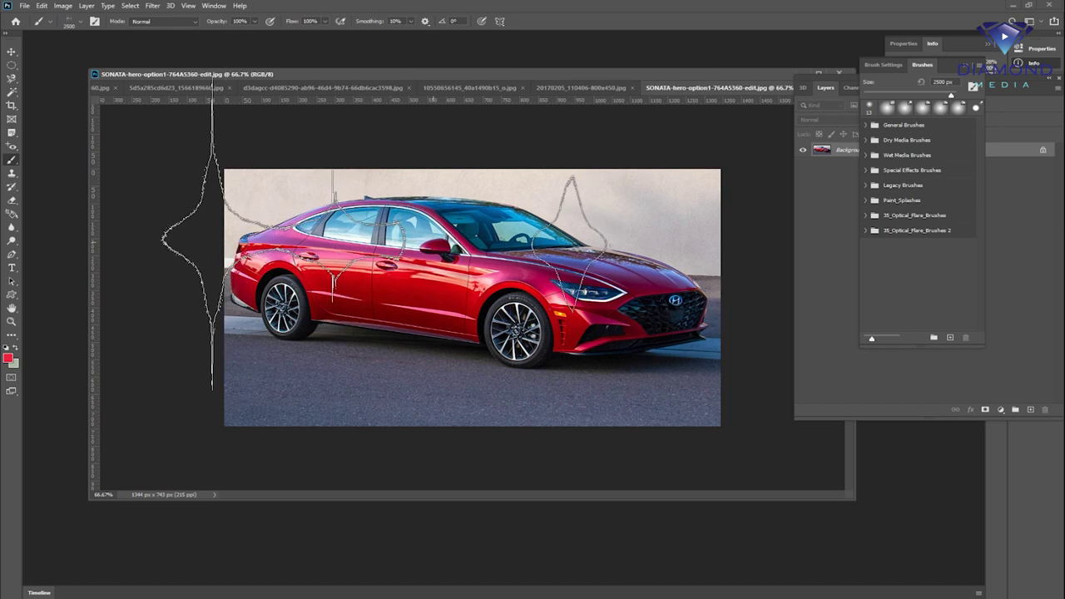
pyautogui.click(79, 24)
# Set the flare brush size to 45 px
pyautogui.moveTo(125, 56); pyautogui.dragTo(70, 55)
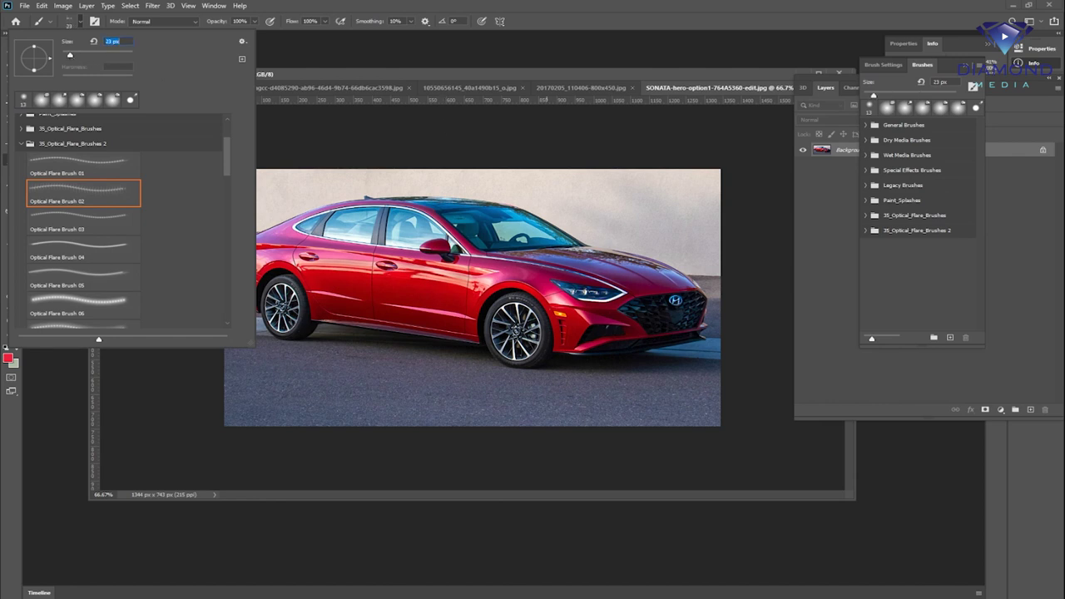
pyautogui.click(80, 56)
pyautogui.press('Return')
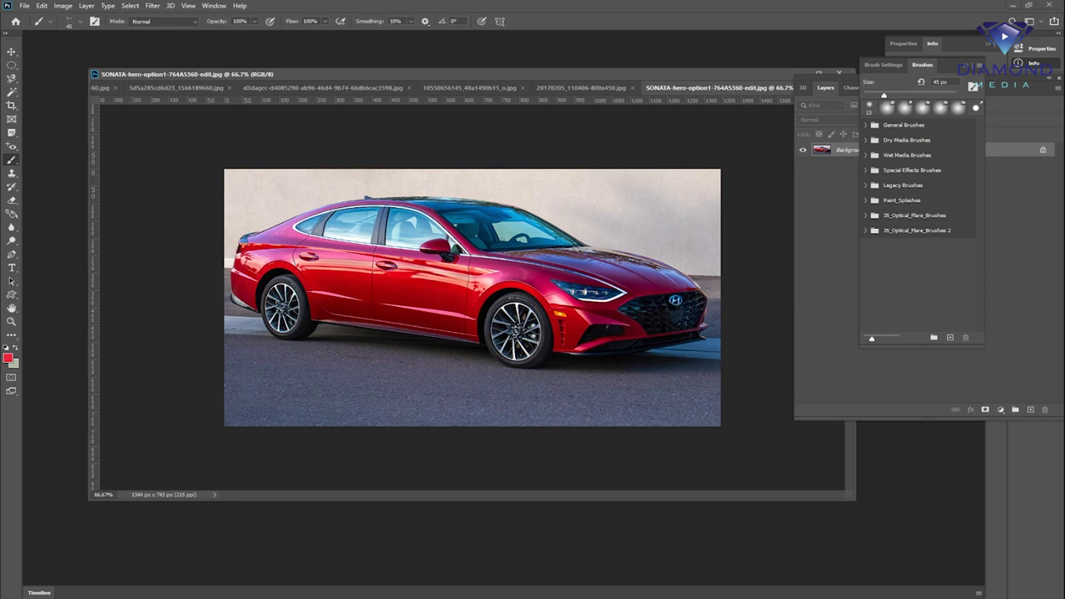
# Make the foreground colour pale yellow #faffaa
pyautogui.click(8, 359)
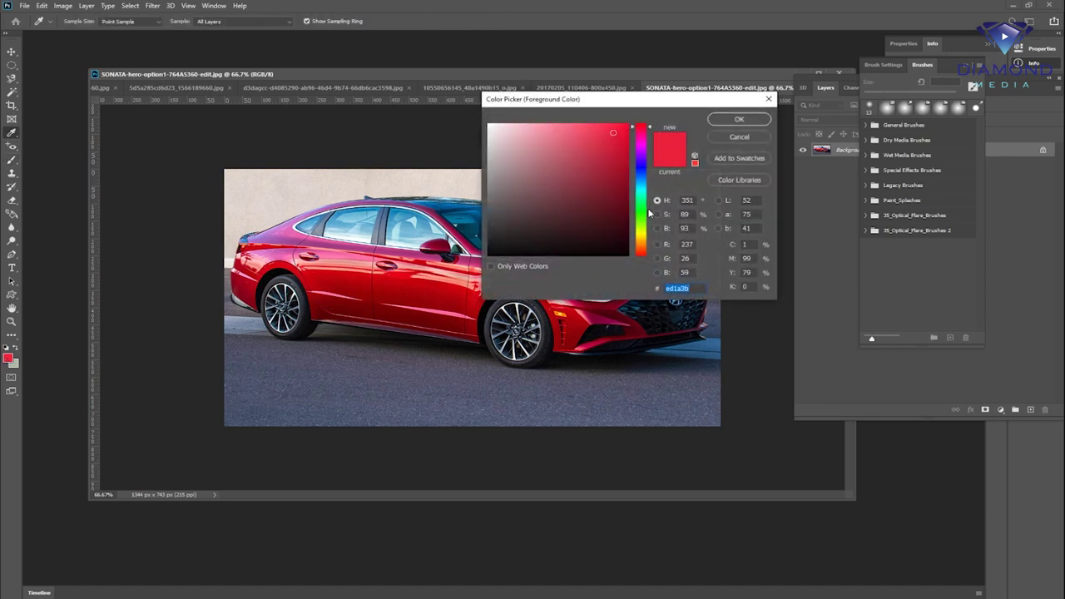
pyautogui.click(643, 232)
pyautogui.click(534, 123)
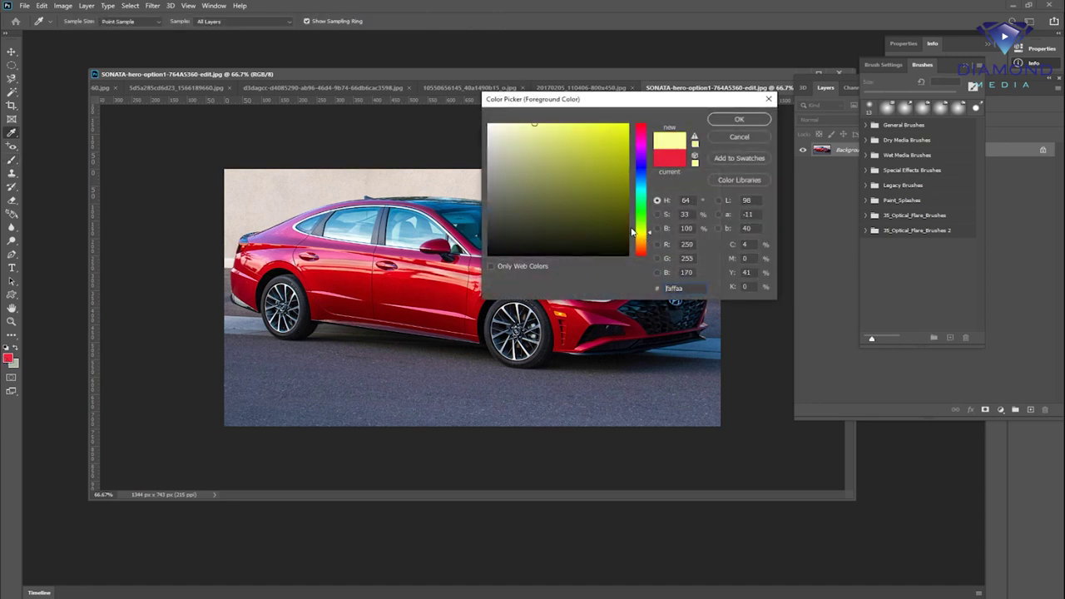
pyautogui.click(640, 240)
pyautogui.click(739, 119)
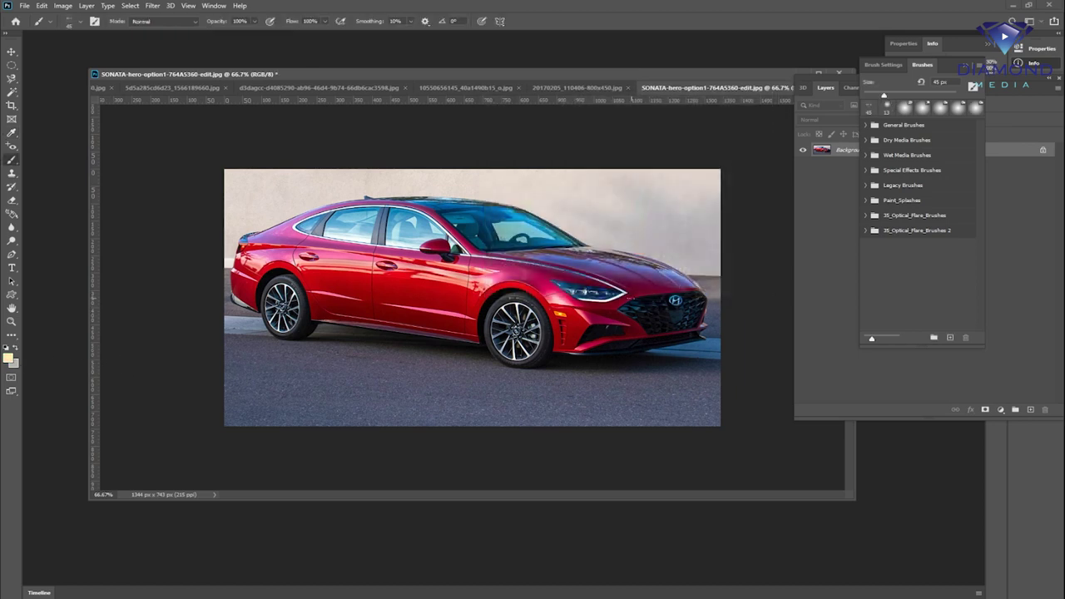
# Undo a stray stroke, resize the flare brush to 291 px and raise smoothing to 100%
pyautogui.click(80, 21)
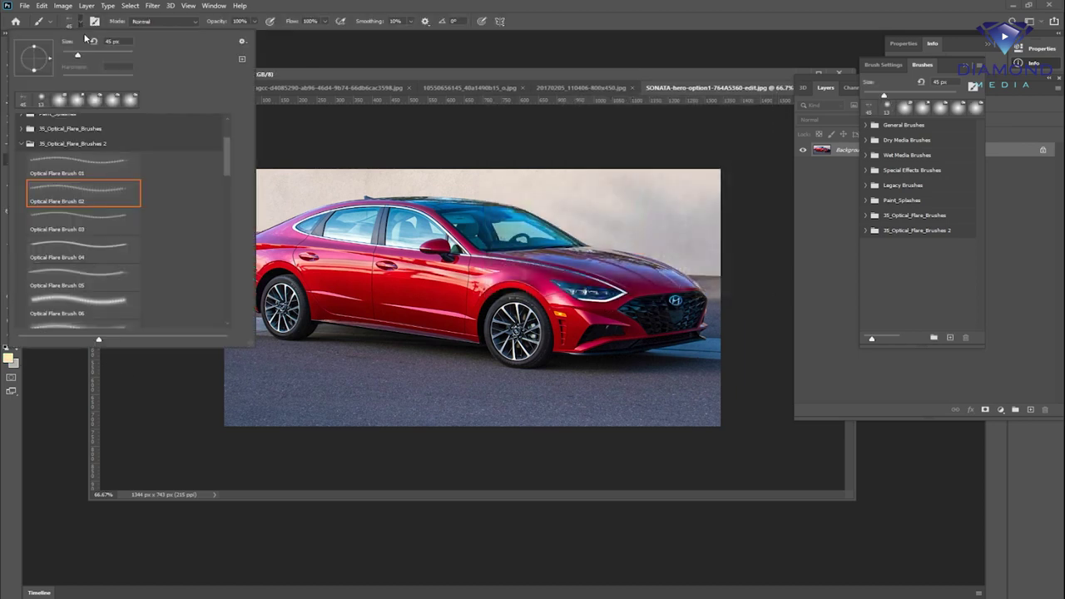
pyautogui.moveTo(81, 56); pyautogui.dragTo(114, 56)
pyautogui.press('Return')
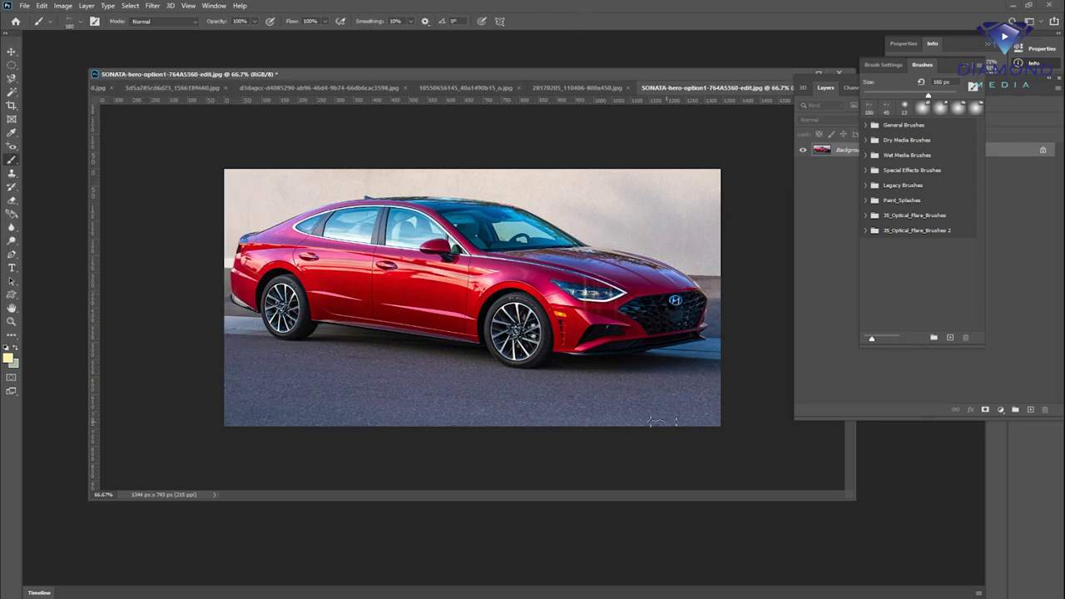
pyautogui.hotkey('ctrl', 'z')
pyautogui.click(81, 21)
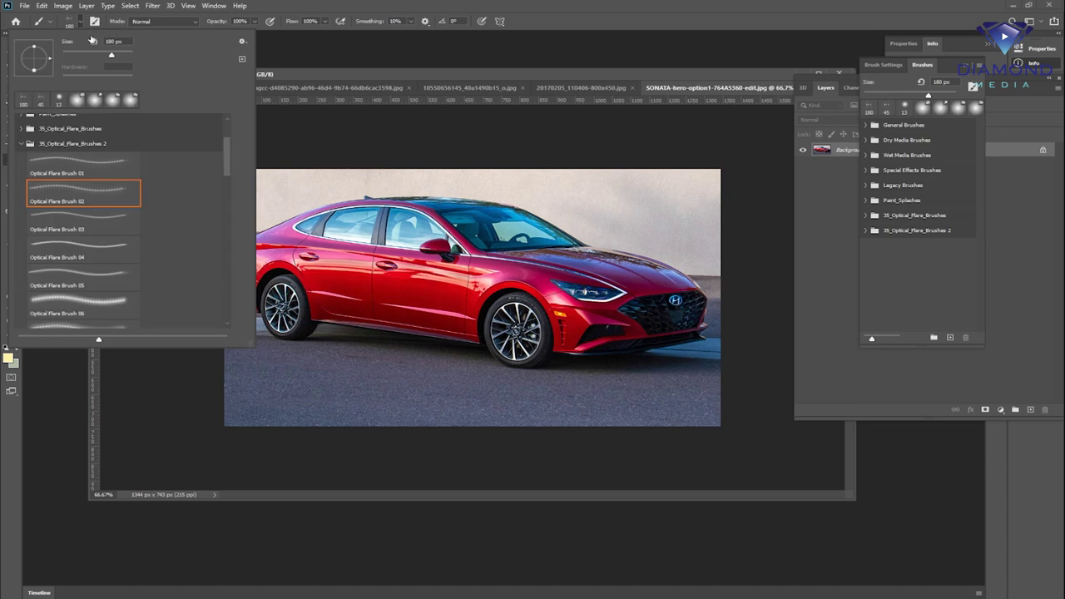
pyautogui.moveTo(114, 57); pyautogui.dragTo(124, 56)
pyautogui.press('Return')
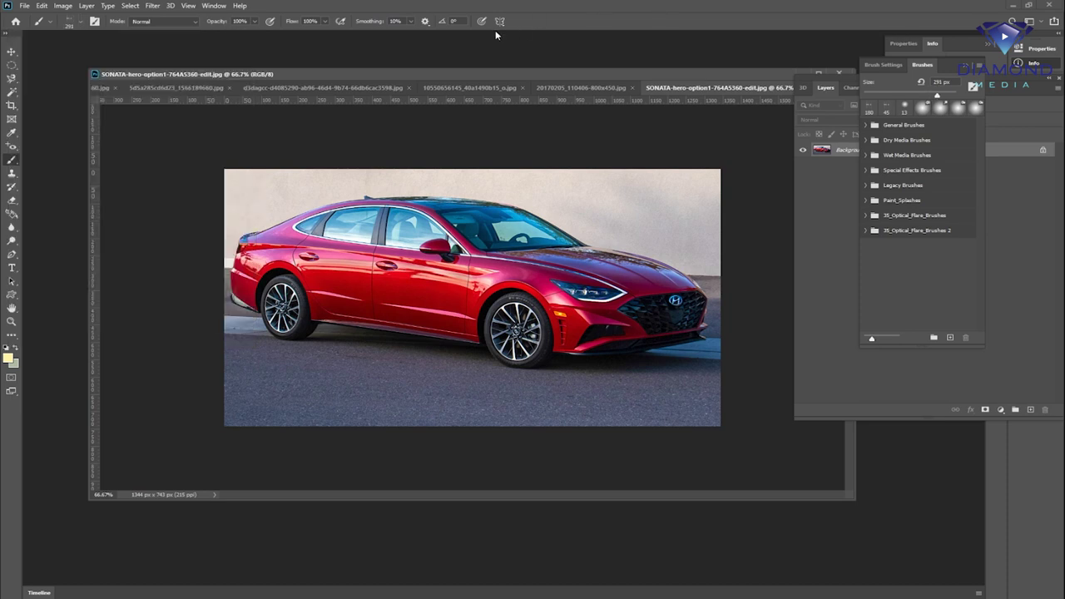
pyautogui.click(411, 22)
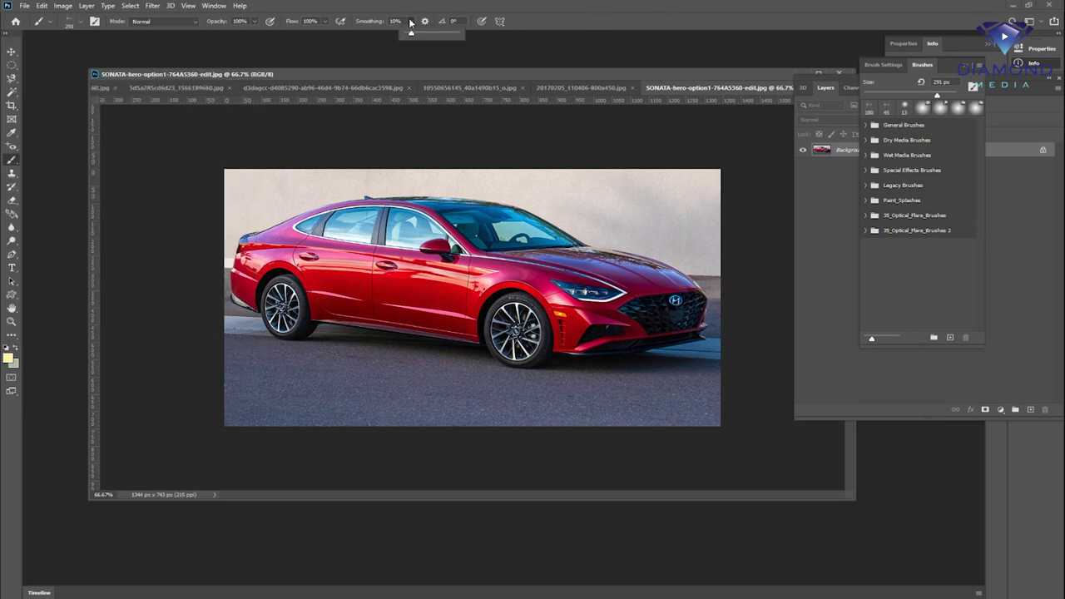
pyautogui.moveTo(411, 34); pyautogui.dragTo(499, 35)
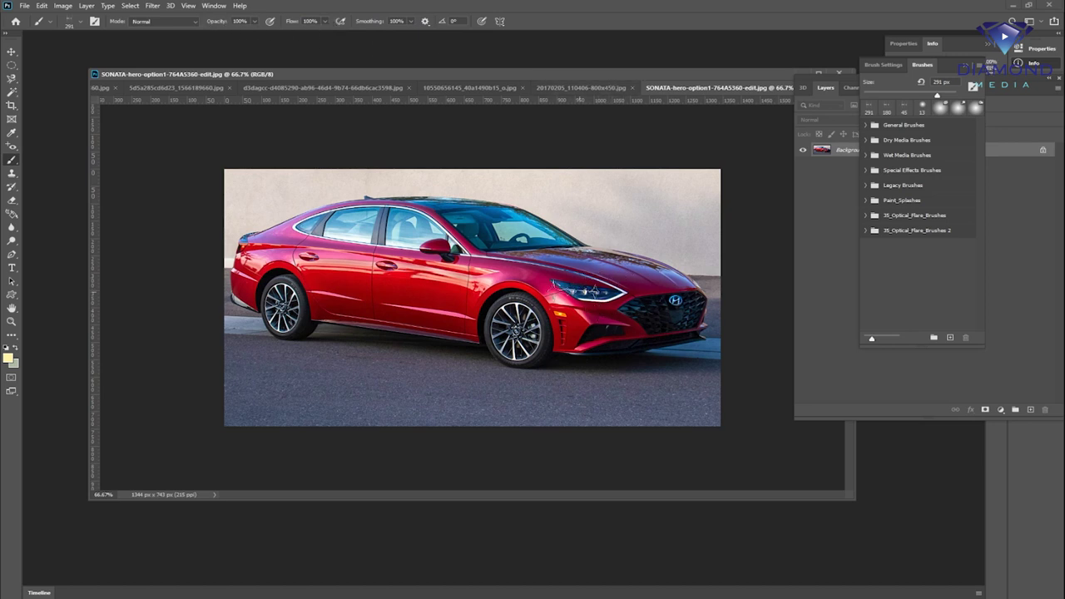
# Paint a yellow flare glow over the car's headlight
pyautogui.click(582, 291)
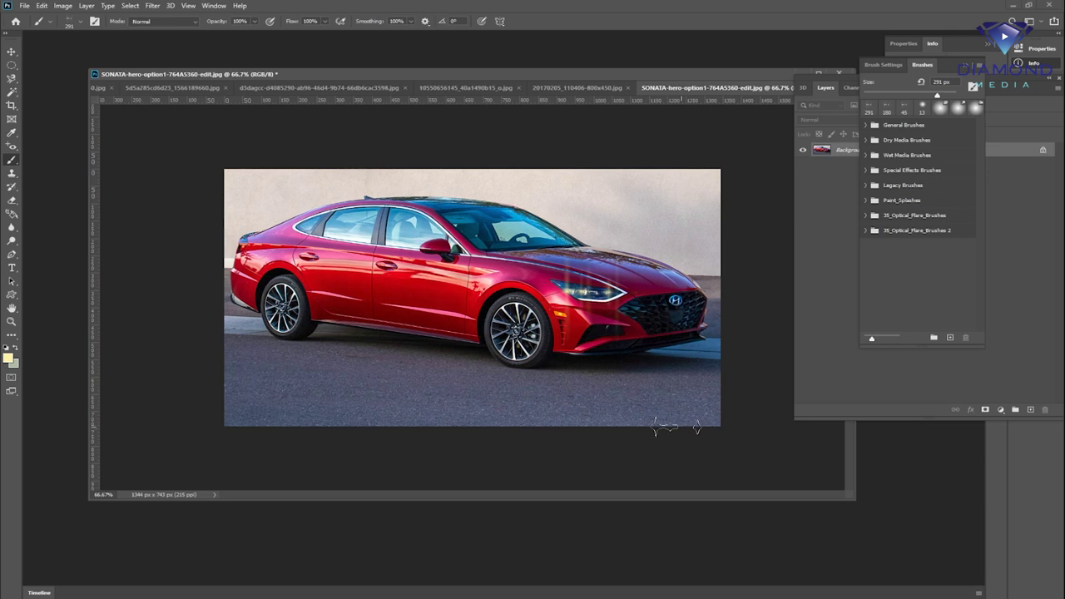
pyautogui.hotkey('ctrl', 'z')
pyautogui.hotkey('ctrl', 'shift', 'z')
pyautogui.click(582, 290)
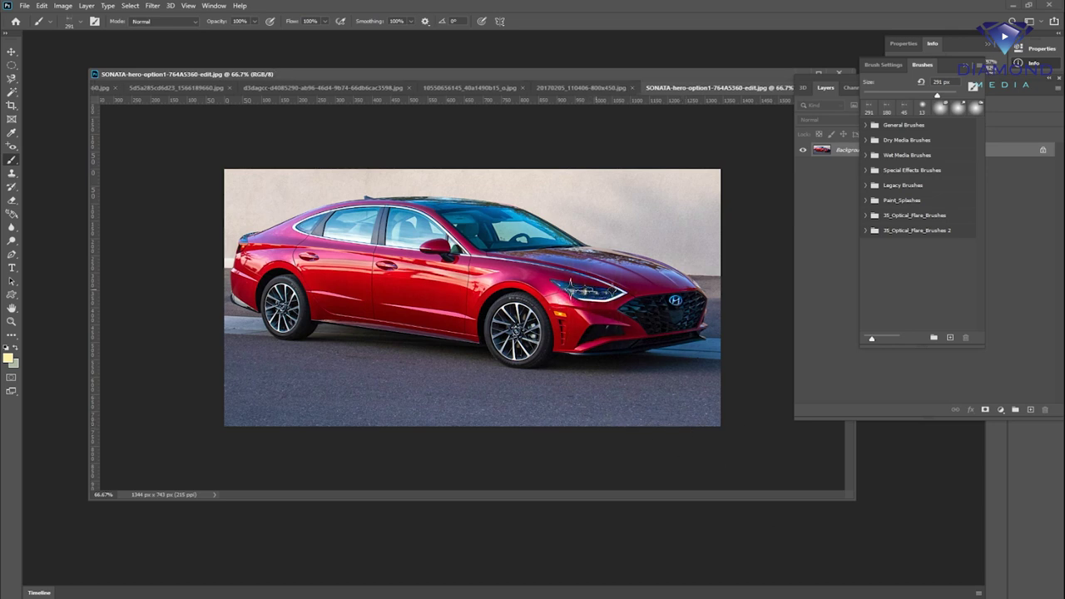
pyautogui.click(586, 288)
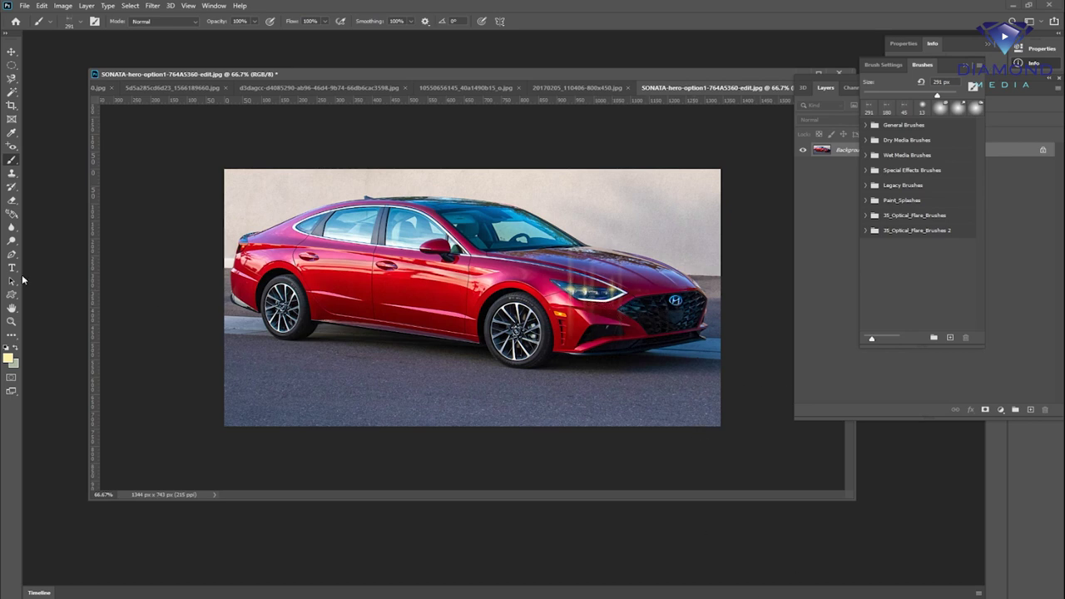
# Switch to Optical Flare Brush 06 at 2500 px, undo a windshield flare, and shrink the brush
pyautogui.click(83, 23)
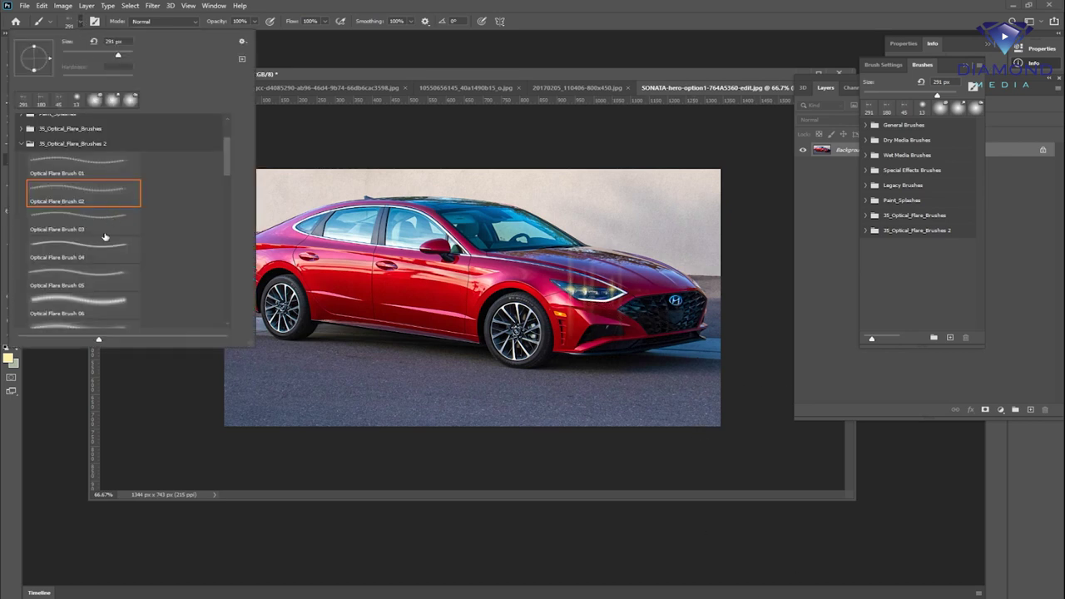
pyautogui.click(83, 301)
pyautogui.click(412, 223)
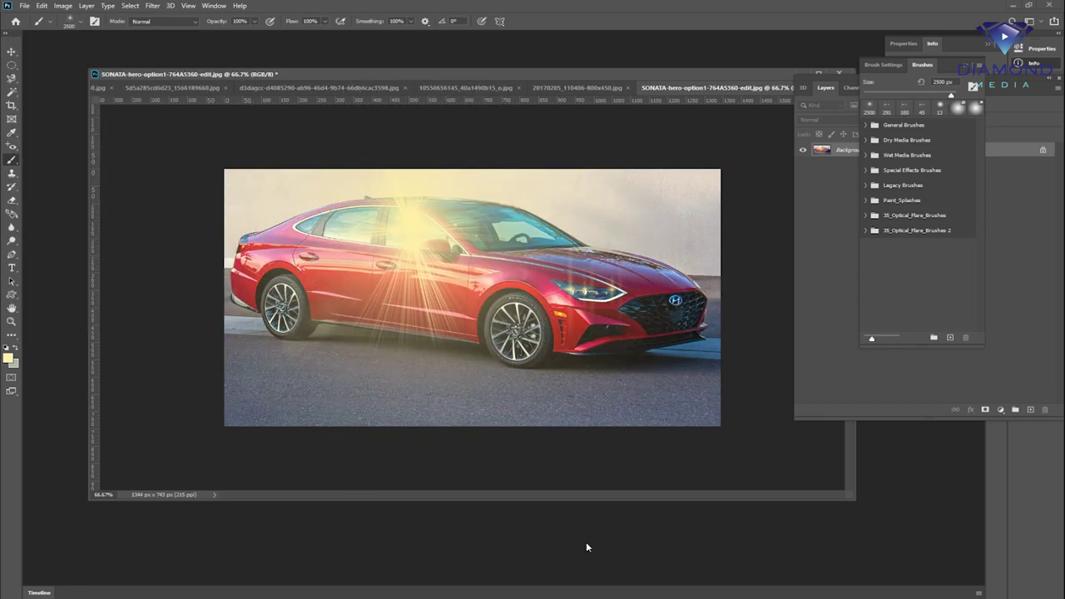
pyautogui.hotkey('ctrl', 'z')
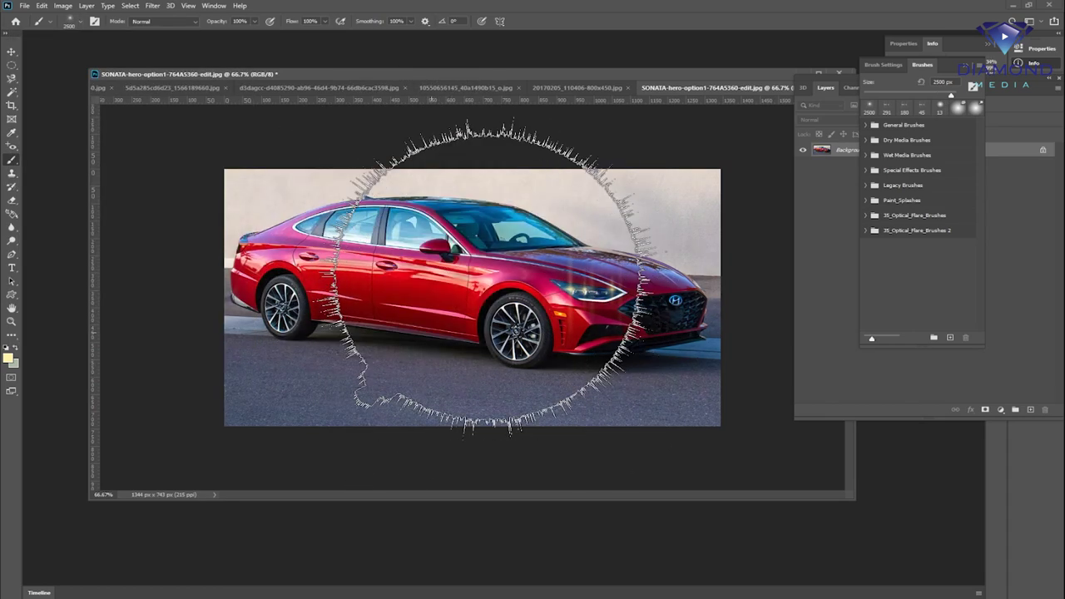
pyautogui.press('[')
pyautogui.press('[')
pyautogui.press('[')
pyautogui.press('[')
pyautogui.press('[')
pyautogui.press('[')
pyautogui.press('[')
pyautogui.press('[')
pyautogui.press('[')
pyautogui.press('[')
pyautogui.press('[')
pyautogui.press('[')
pyautogui.press('[')
pyautogui.press('[')
pyautogui.press('[')
pyautogui.press('[')
pyautogui.press('[')
pyautogui.press('[')
pyautogui.press('[')
# Test flares on the window, body, wheels and wall, undoing each, then enlarge the Layers panel
pyautogui.click(392, 256)
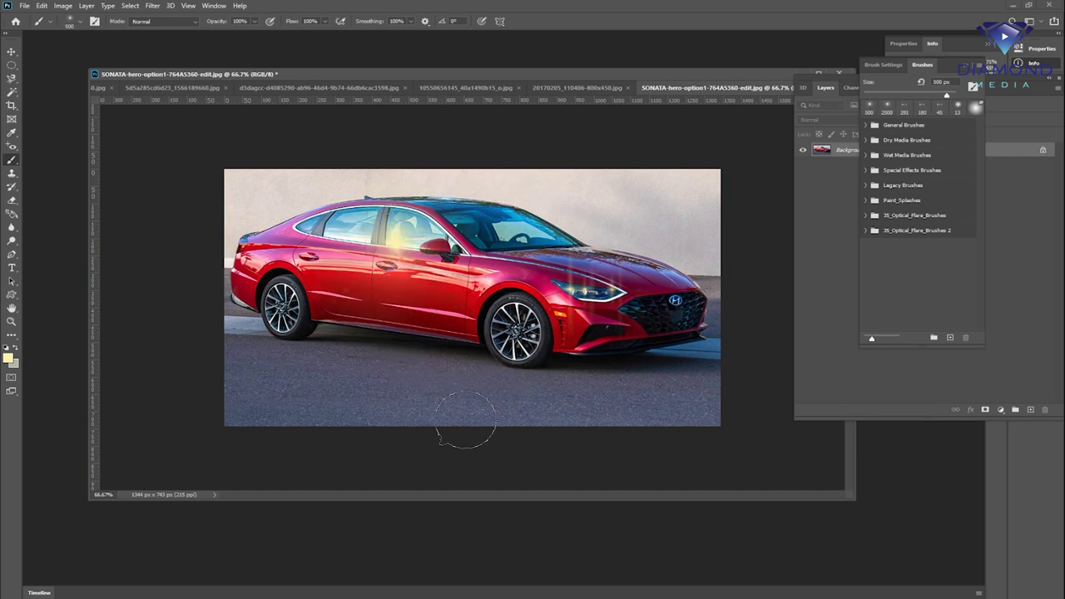
pyautogui.hotkey('ctrl', 'z')
pyautogui.click(487, 271)
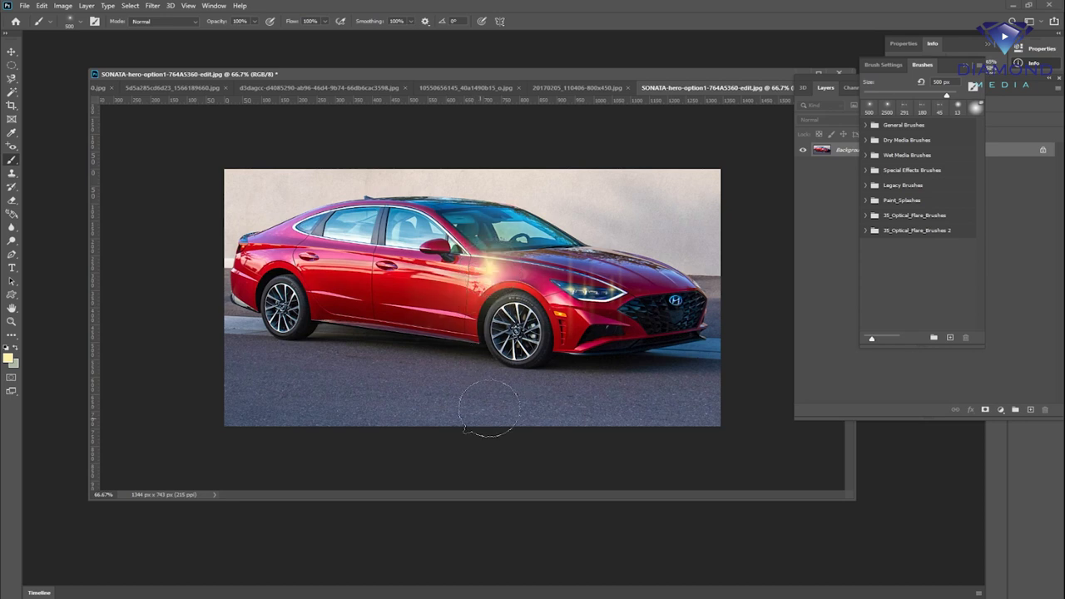
pyautogui.hotkey('ctrl', 'z')
pyautogui.click(290, 266)
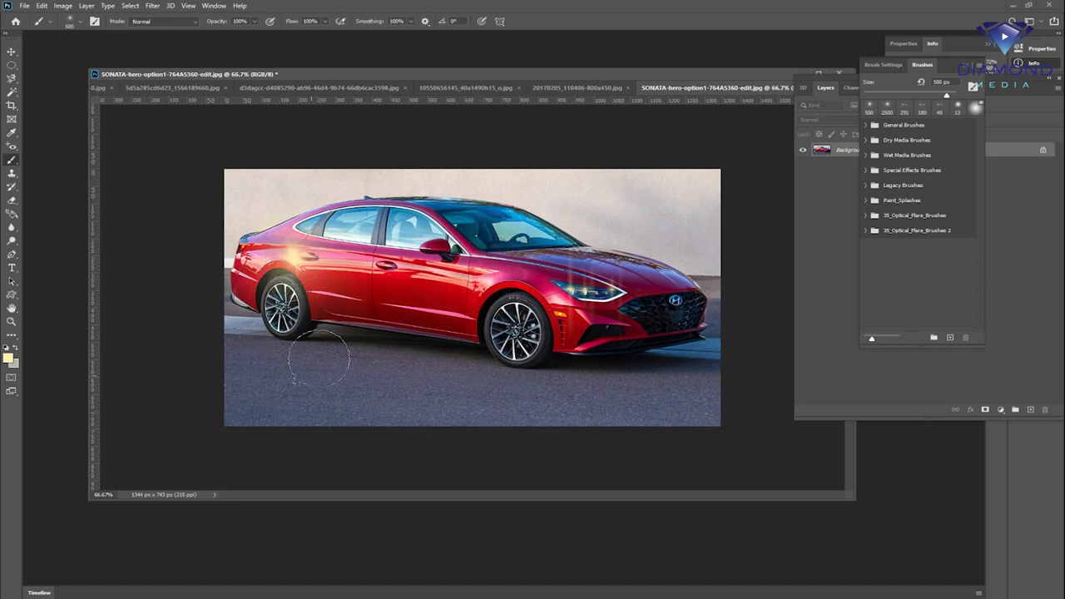
pyautogui.hotkey('ctrl', 'z')
pyautogui.click(285, 301)
pyautogui.hotkey('ctrl', 'z')
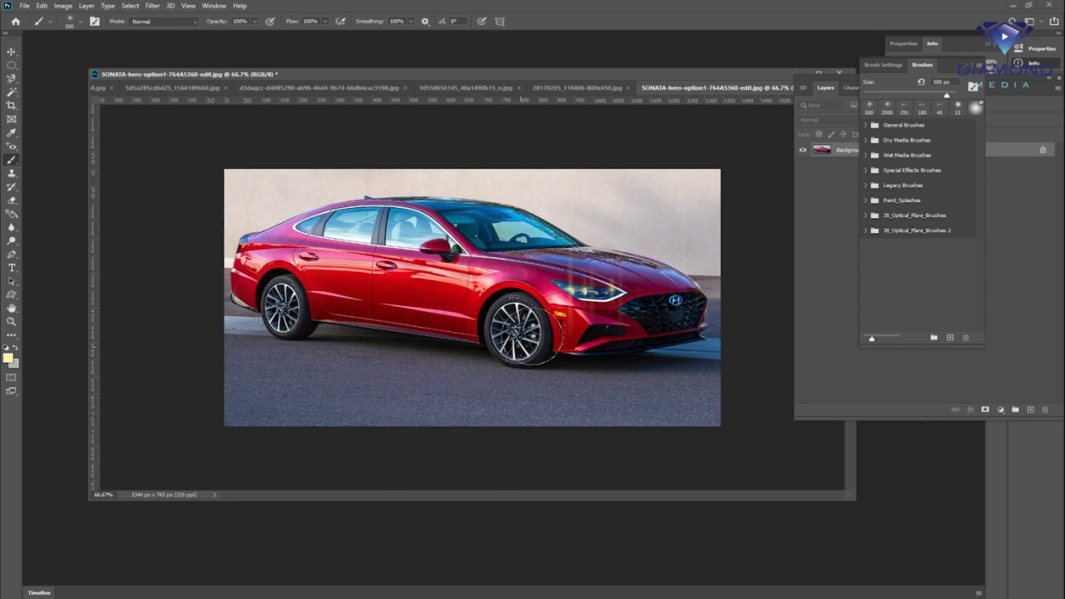
pyautogui.click(524, 333)
pyautogui.hotkey('ctrl', 'z')
pyautogui.click(647, 214)
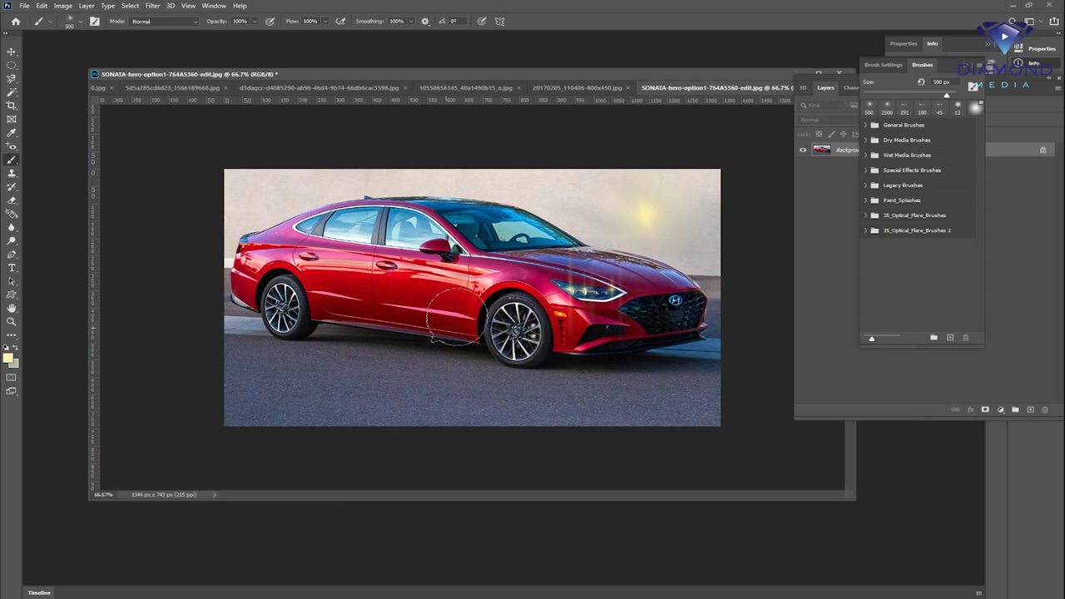
pyautogui.hotkey('ctrl', 'z')
pyautogui.click(513, 322)
pyautogui.hotkey('ctrl', 'z')
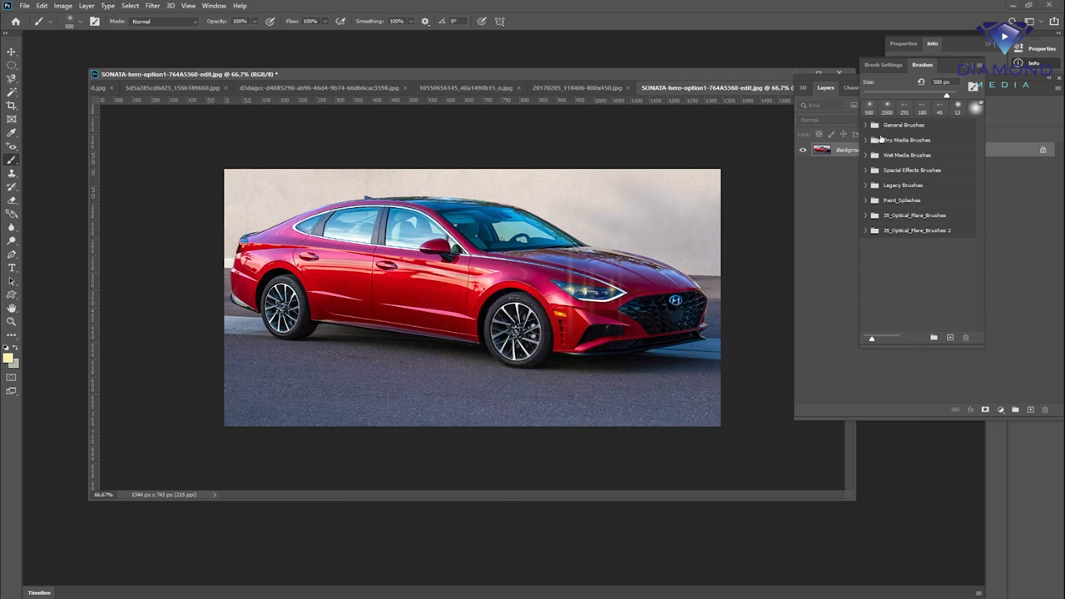
pyautogui.moveTo(826, 87); pyautogui.dragTo(730, 68)
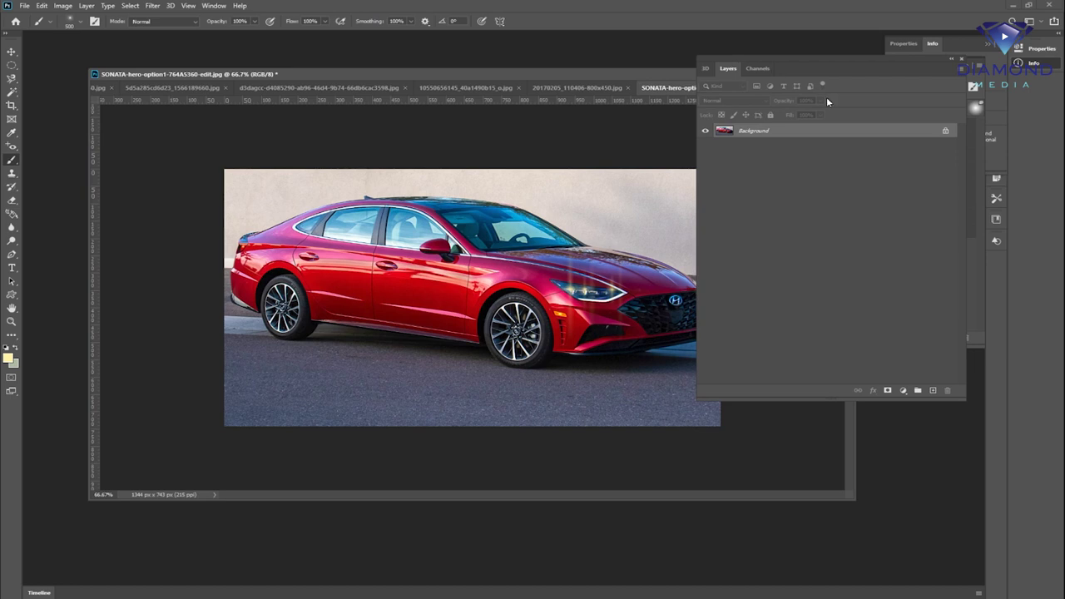
# Add Layer 1 and paint flare glows over both wheels, undoing the roof and grille glows
pyautogui.click(933, 390)
pyautogui.click(493, 298)
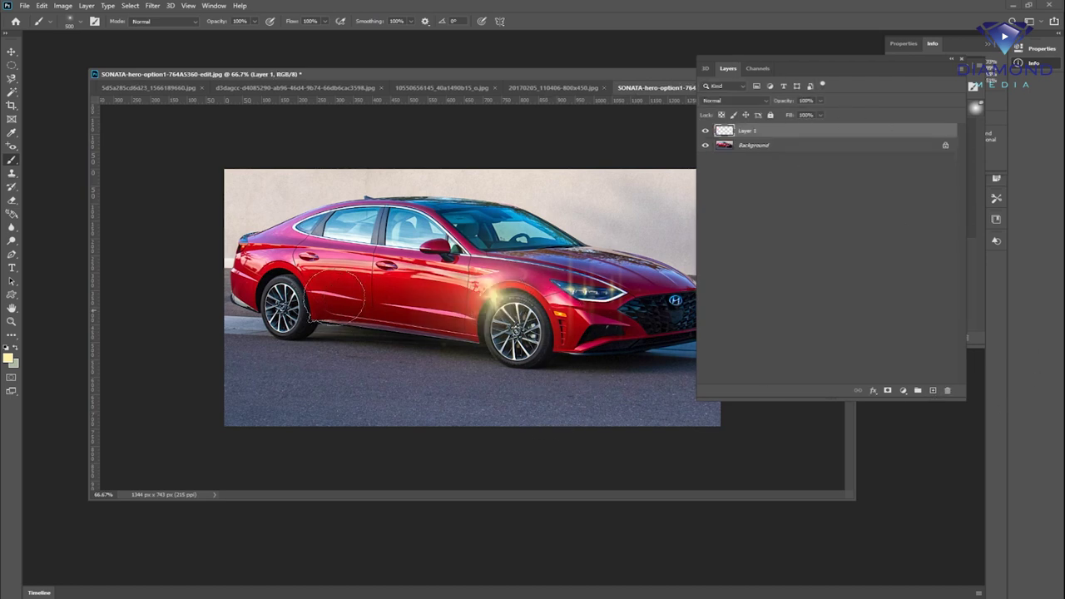
pyautogui.click(283, 306)
pyautogui.click(383, 196)
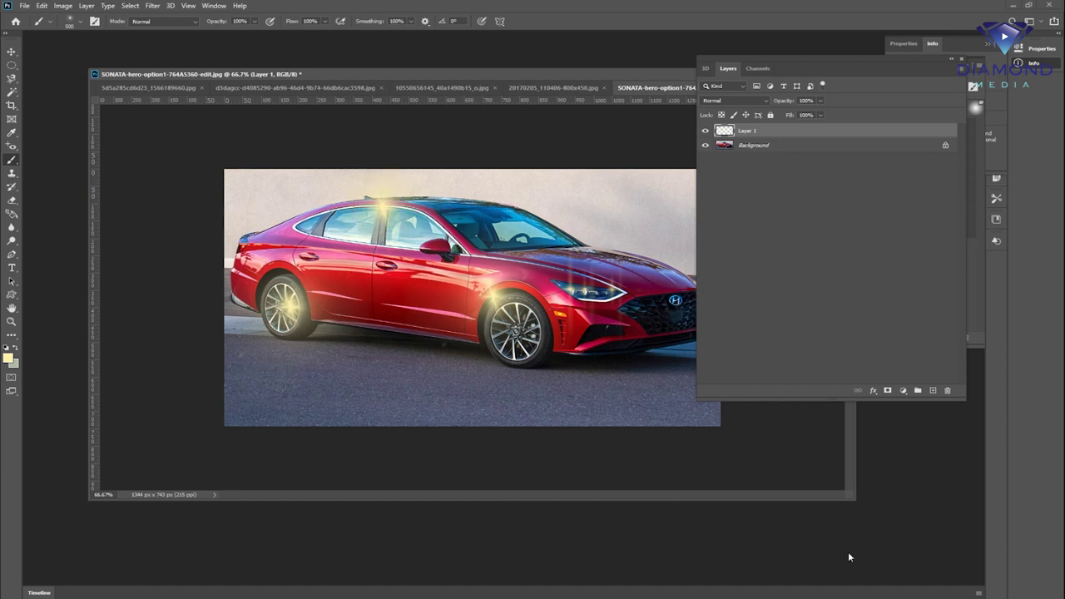
pyautogui.hotkey('ctrl', 'z')
pyautogui.click(550, 341)
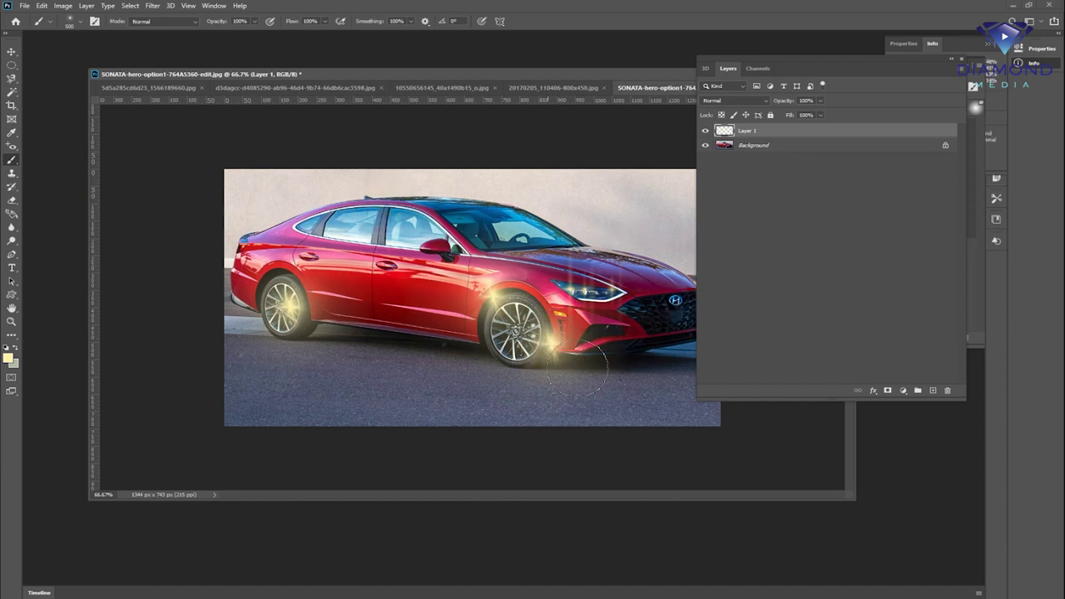
pyautogui.hotkey('ctrl', 'z')
pyautogui.click(669, 296)
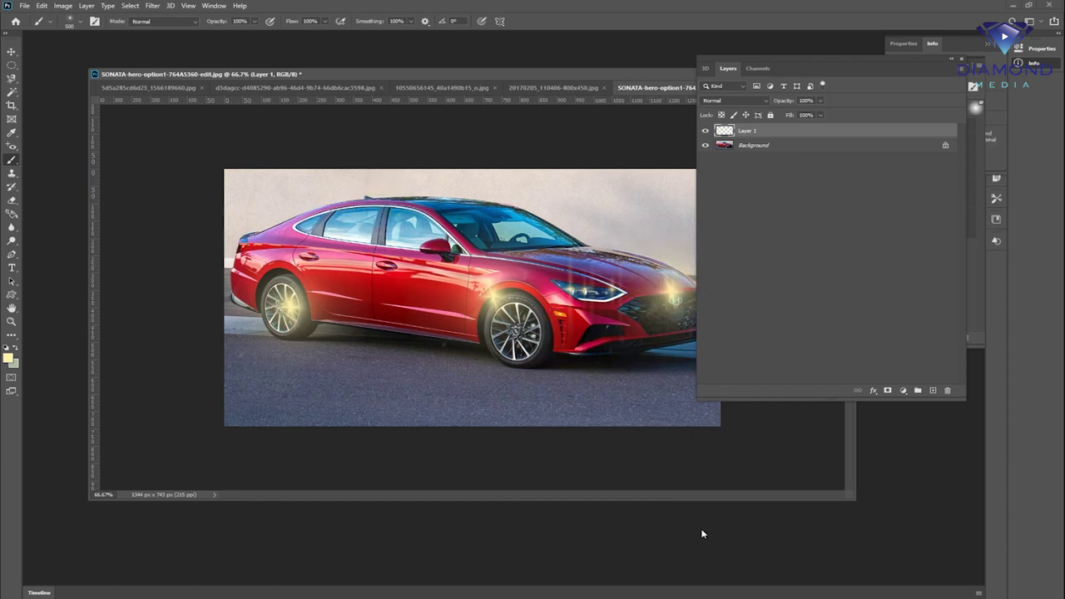
pyautogui.hotkey('ctrl', 'z')
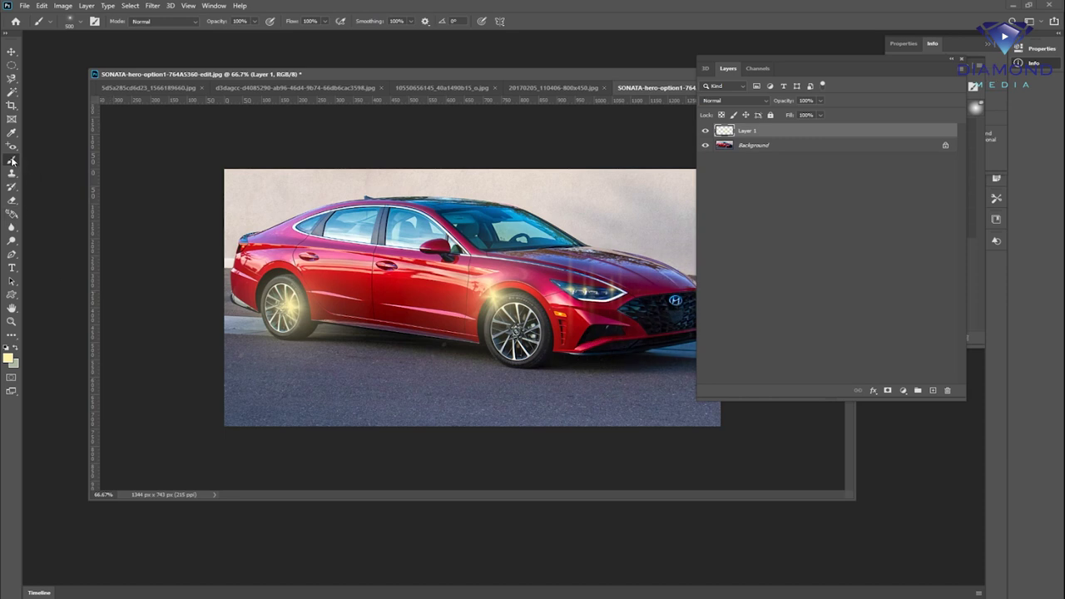
pyautogui.rightClick(11, 161)
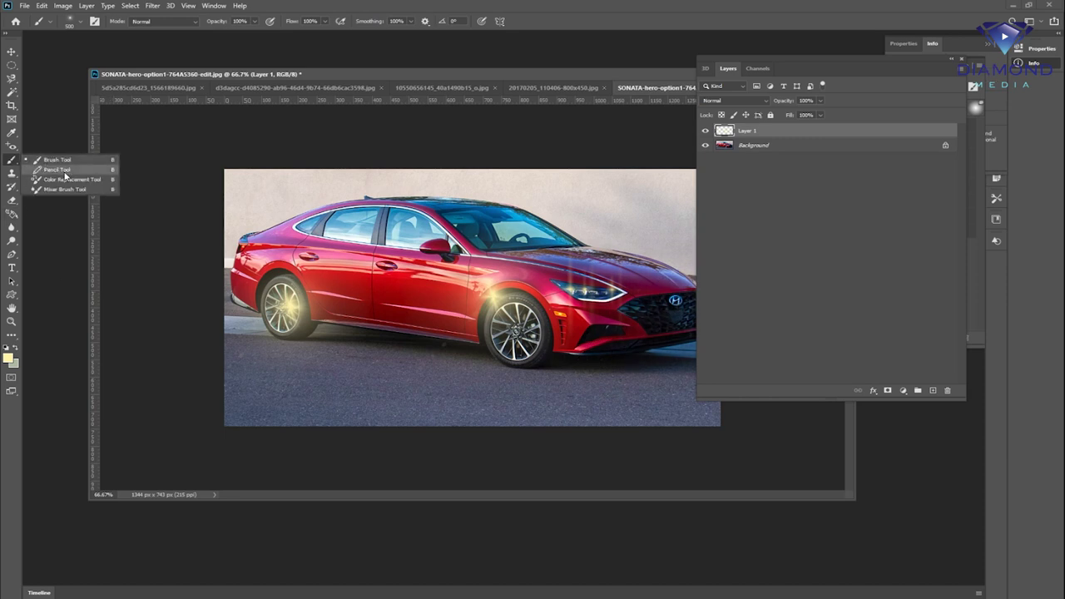
# Draw thin Pencil Tool lines across the car body, windshield and road
pyautogui.click(58, 170)
pyautogui.moveTo(364, 309); pyautogui.dragTo(582, 254)
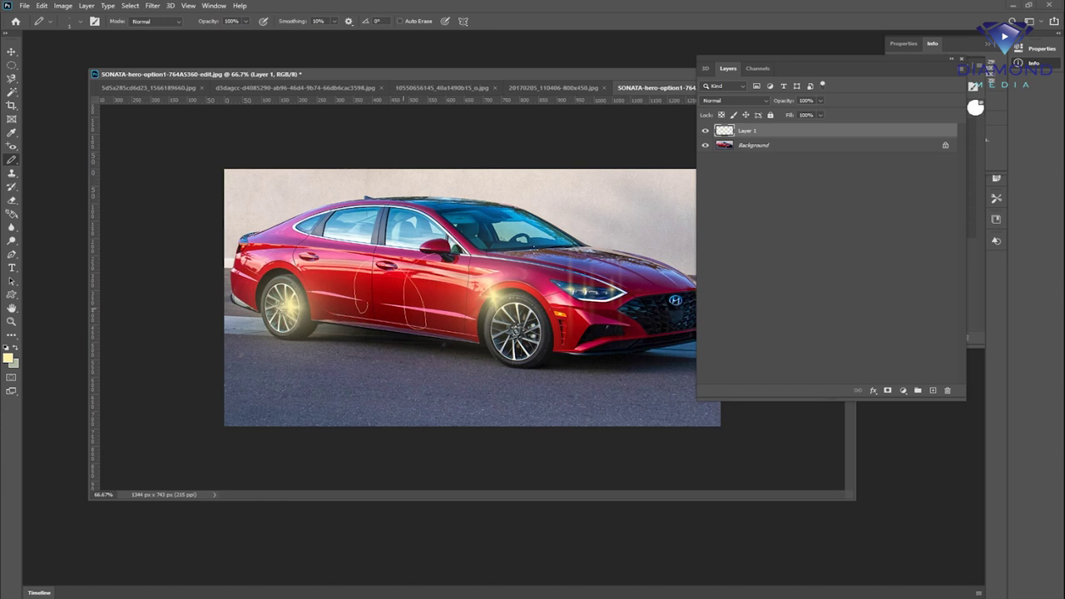
pyautogui.moveTo(465, 201); pyautogui.dragTo(615, 258)
pyautogui.moveTo(301, 365); pyautogui.dragTo(456, 335)
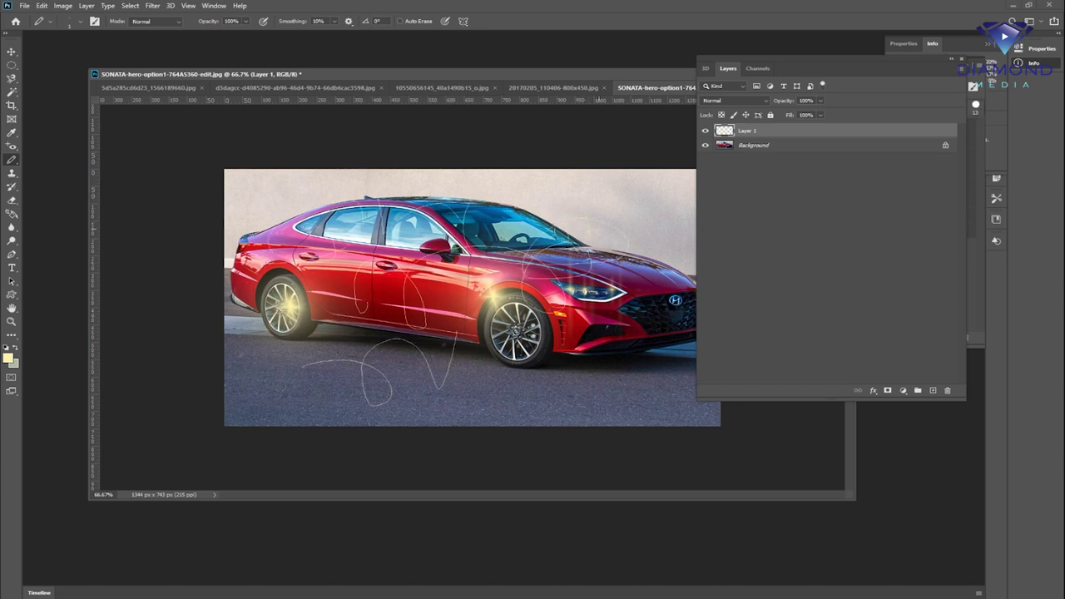
# Enlarge the brush tip and paint a thick yellow stroke across the car, then undo it
pyautogui.click(81, 23)
pyautogui.moveTo(75, 52); pyautogui.dragTo(86, 55)
pyautogui.moveTo(412, 200)
pyautogui.mouseDown()
pyautogui.moveTo(515, 274)
pyautogui.moveTo(678, 349)
pyautogui.mouseUp()
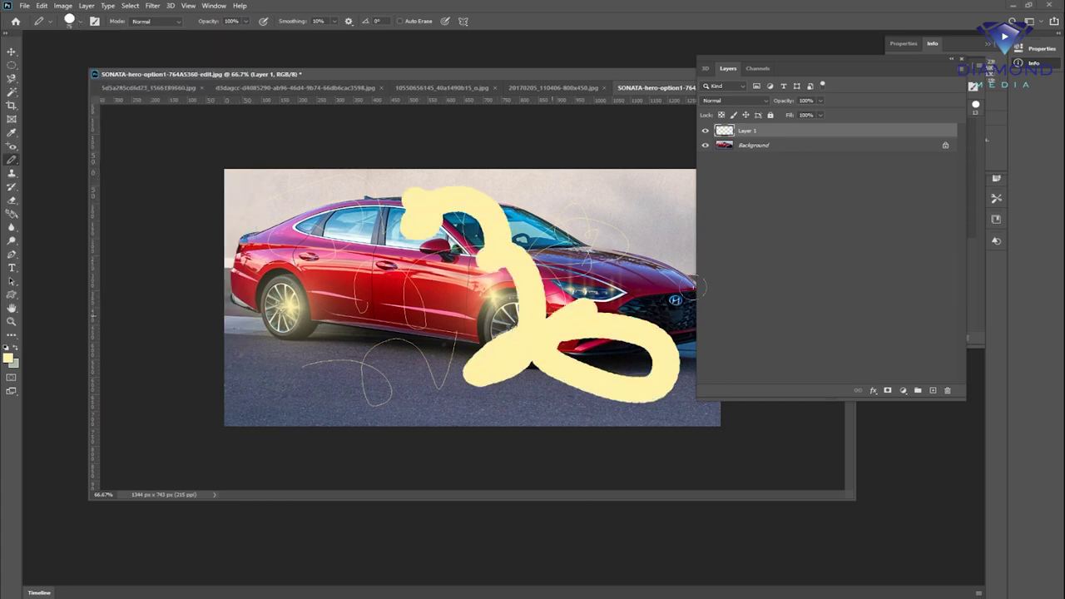
pyautogui.moveTo(697, 287); pyautogui.dragTo(670, 314)
pyautogui.hotkey('ctrl', 'z')
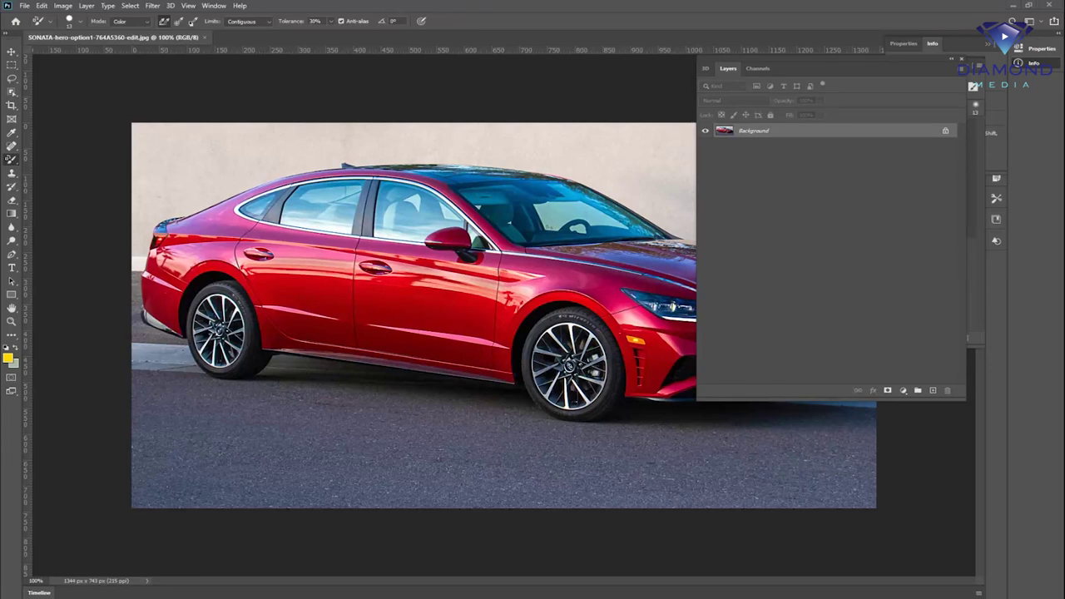
pyautogui.rightClick(11, 162)
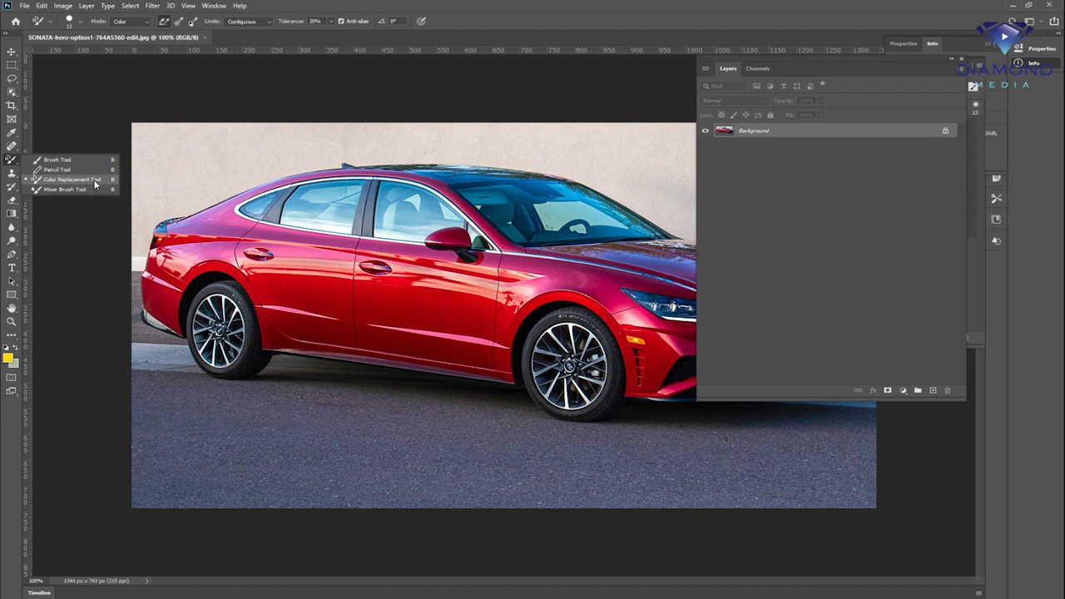
pyautogui.click(94, 183)
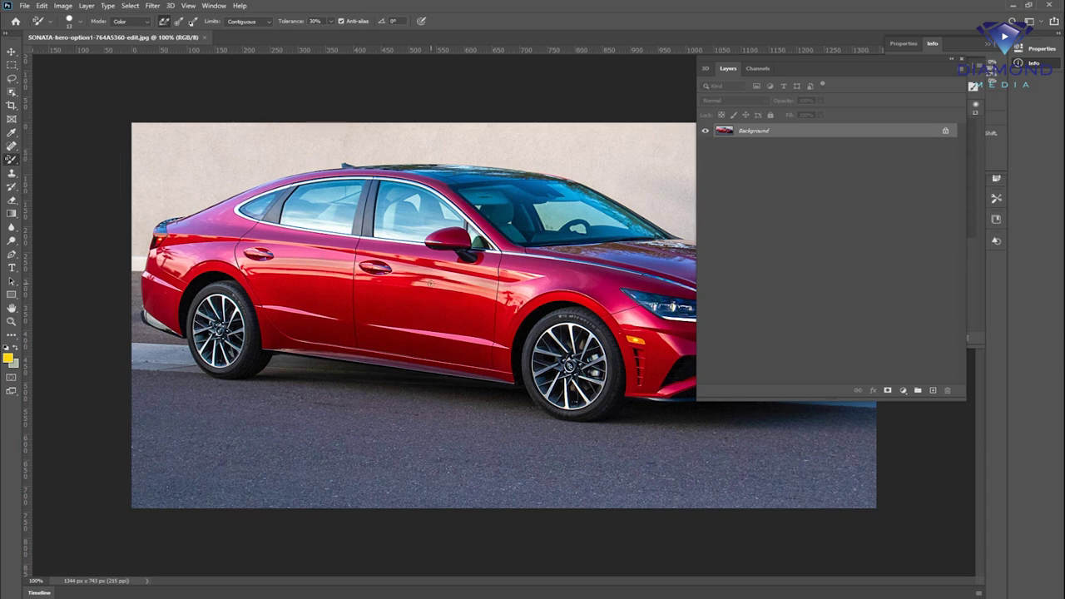
pyautogui.press(']')
pyautogui.press(']')
pyautogui.press(']')
pyautogui.press(']')
pyautogui.press(']')
pyautogui.press(']')
pyautogui.moveTo(453, 309)
pyautogui.mouseDown()
pyautogui.moveTo(279, 287)
pyautogui.moveTo(462, 305)
pyautogui.moveTo(482, 331)
pyautogui.moveTo(322, 327)
pyautogui.moveTo(495, 356)
pyautogui.moveTo(320, 299)
pyautogui.moveTo(288, 309)
pyautogui.moveTo(266, 287)
pyautogui.moveTo(503, 291)
pyautogui.mouseUp()
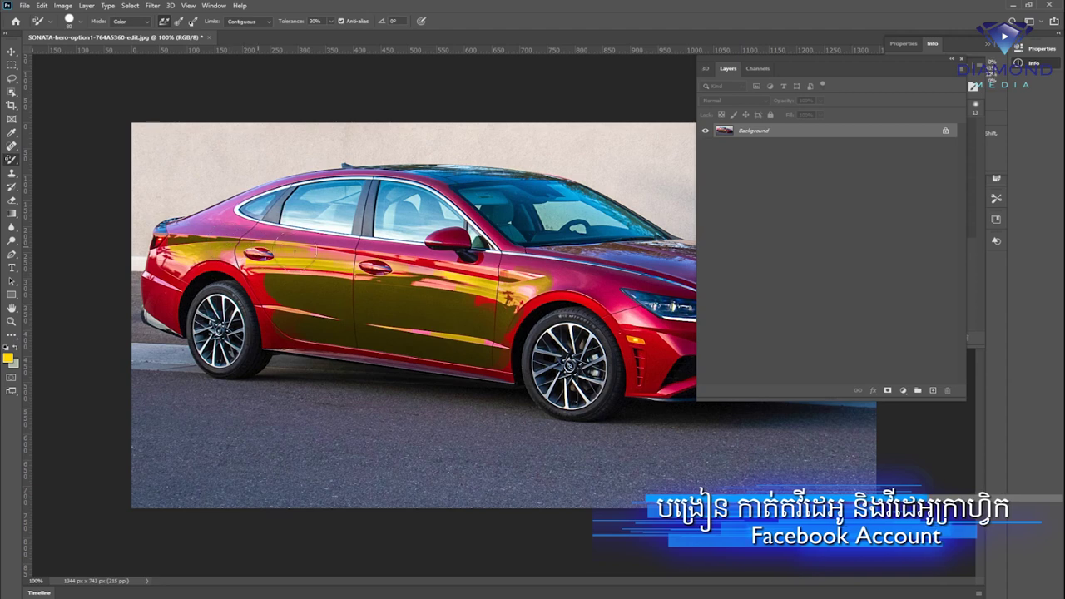
pyautogui.moveTo(541, 287); pyautogui.dragTo(625, 301)
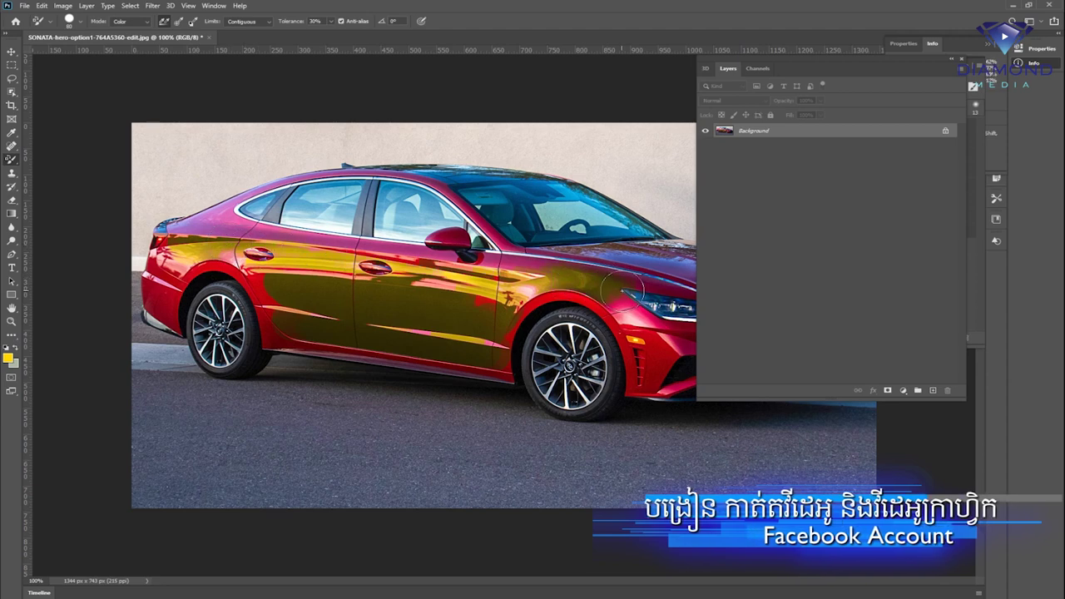
pyautogui.moveTo(626, 302); pyautogui.dragTo(653, 341)
pyautogui.moveTo(275, 299); pyautogui.dragTo(283, 308)
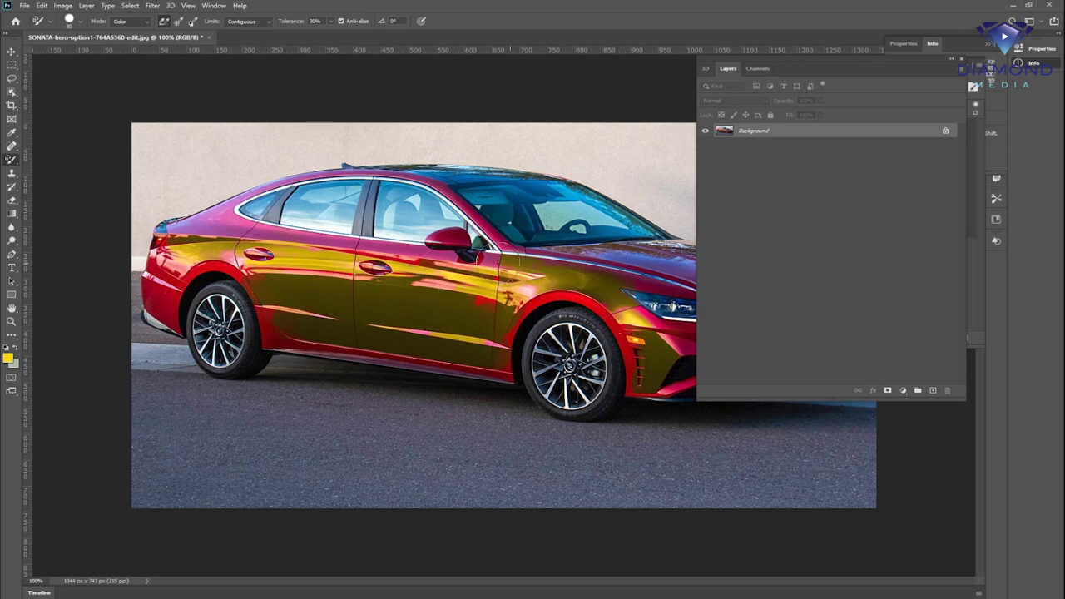
pyautogui.moveTo(221, 213)
pyautogui.mouseDown()
pyautogui.moveTo(179, 215)
pyautogui.moveTo(238, 248)
pyautogui.mouseUp()
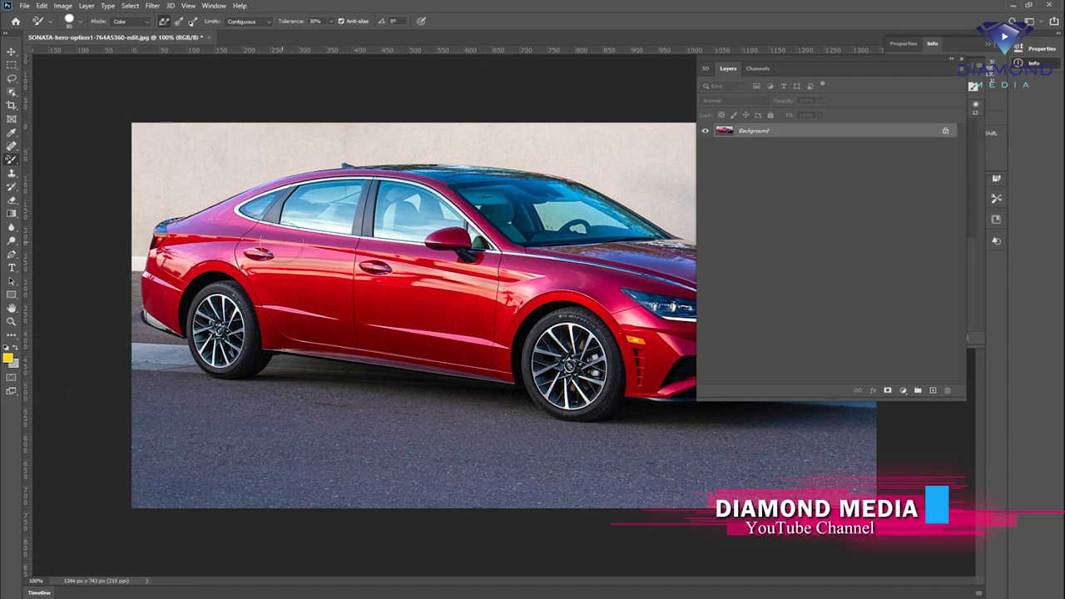
# Pick the Mixer Brush Tool, unlock Background into Layer 0, and undo a trial road smear
pyautogui.click(14, 83)
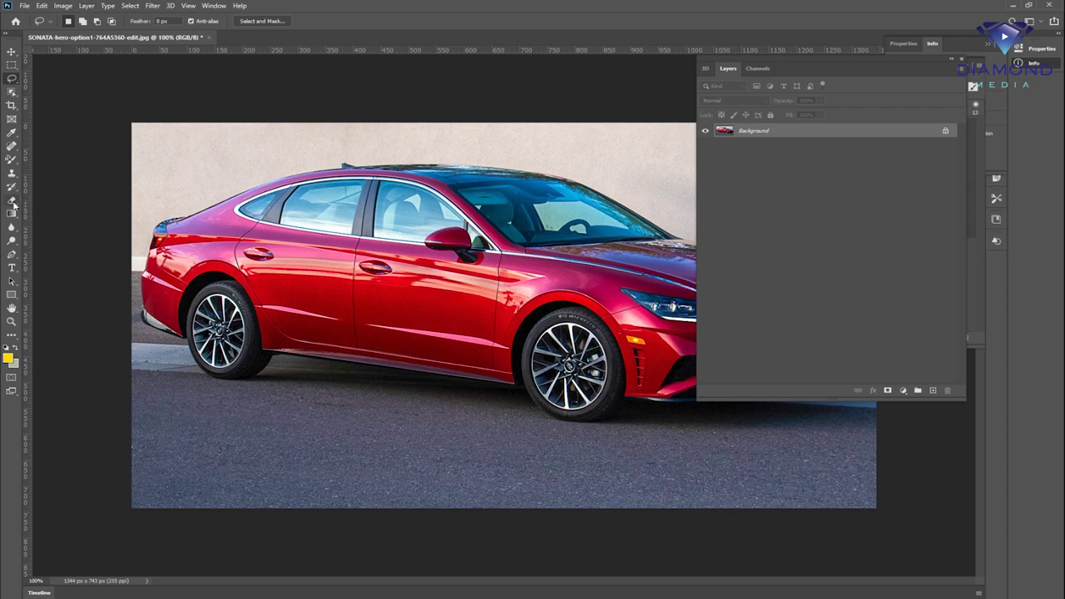
pyautogui.moveTo(12, 158); pyautogui.dragTo(43, 191)
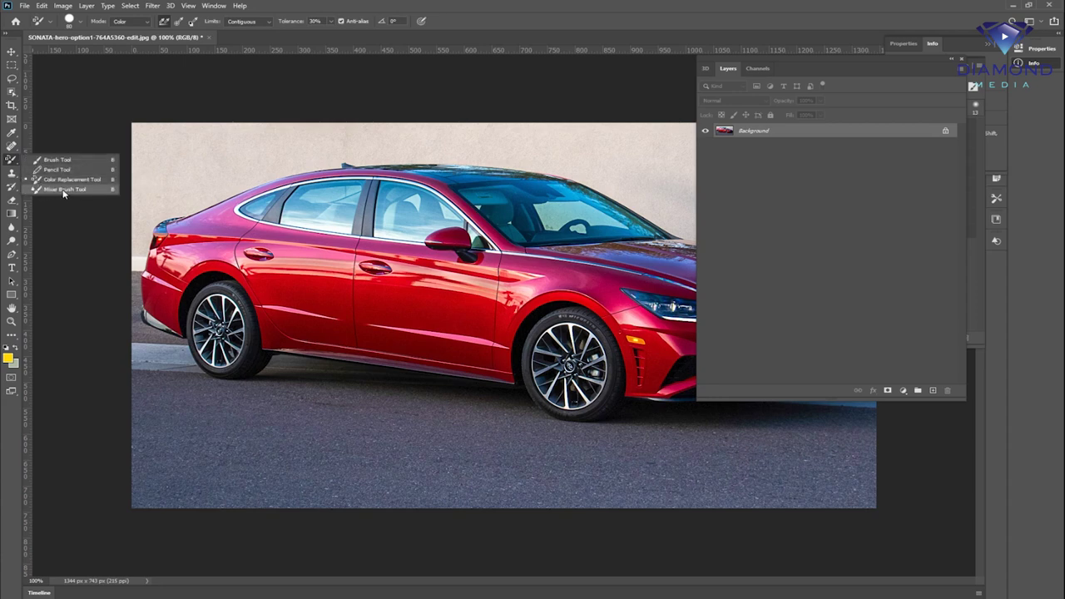
pyautogui.click(63, 189)
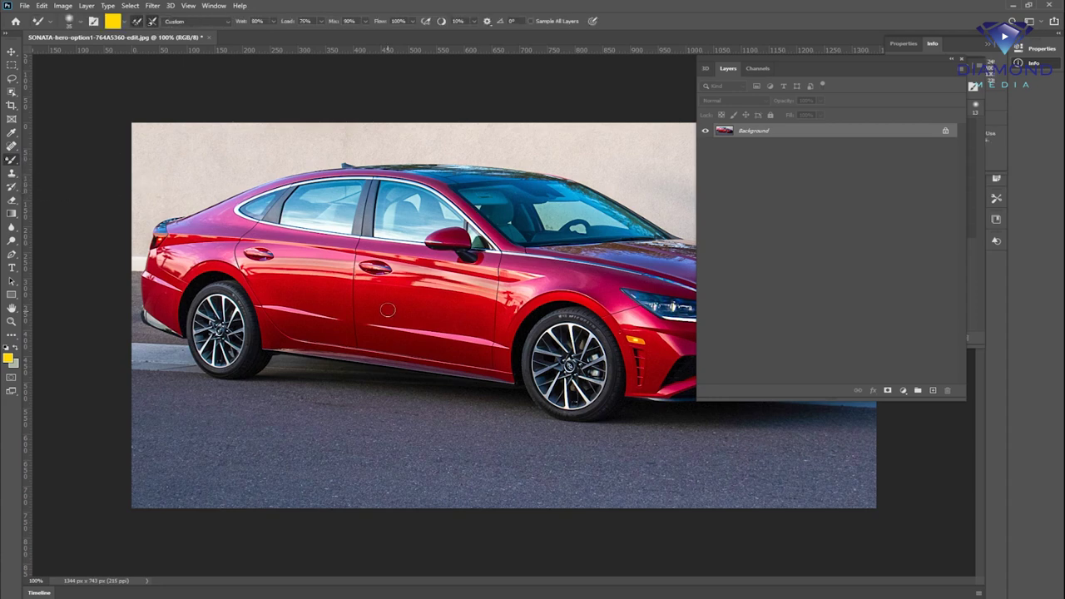
pyautogui.click(945, 132)
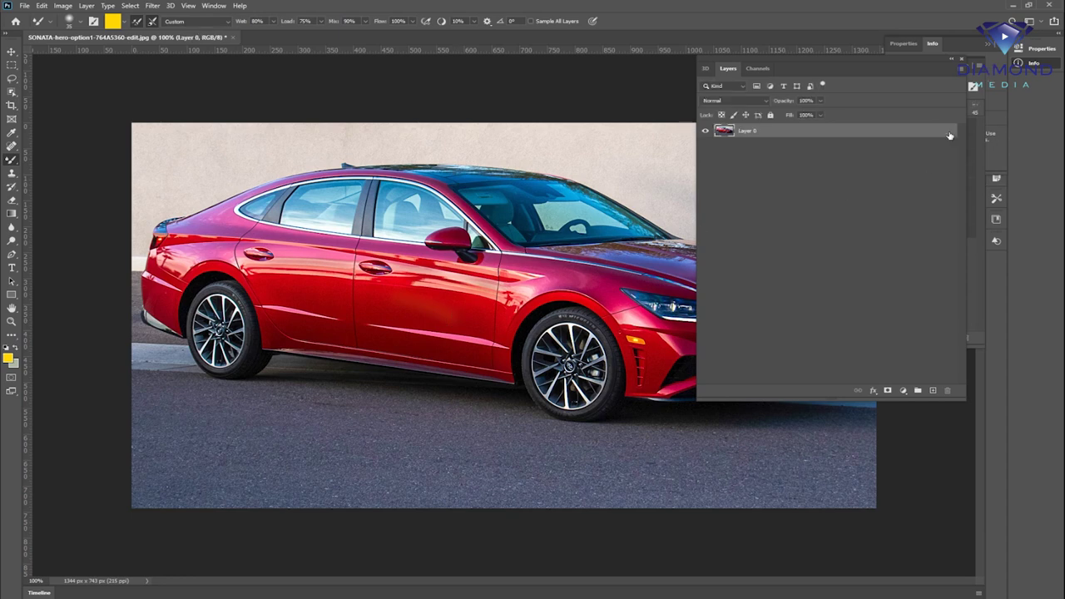
pyautogui.moveTo(461, 292); pyautogui.dragTo(318, 451)
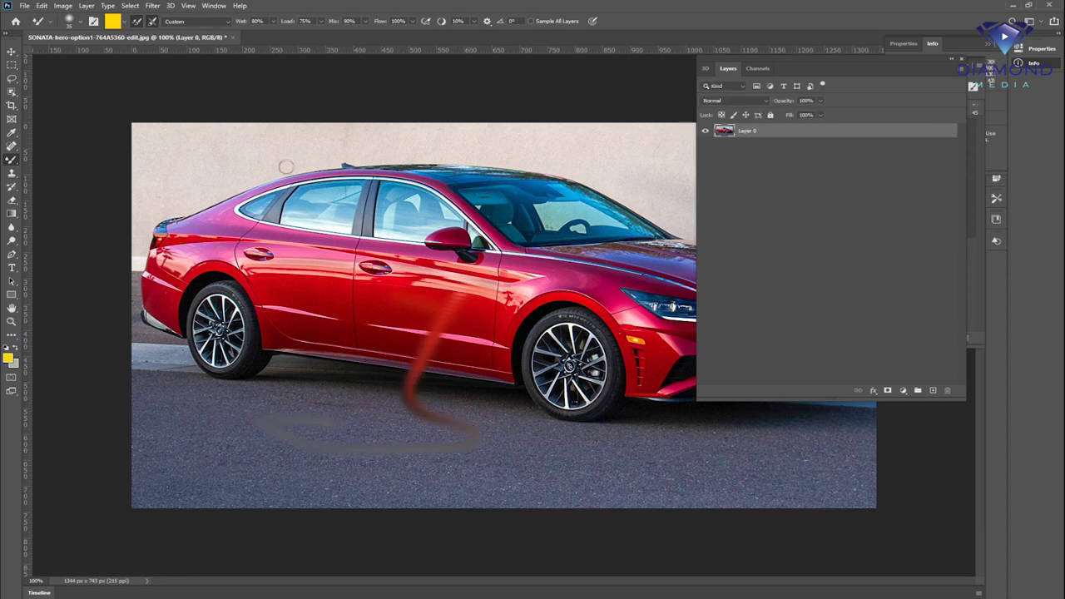
pyautogui.hotkey('ctrl', 'z')
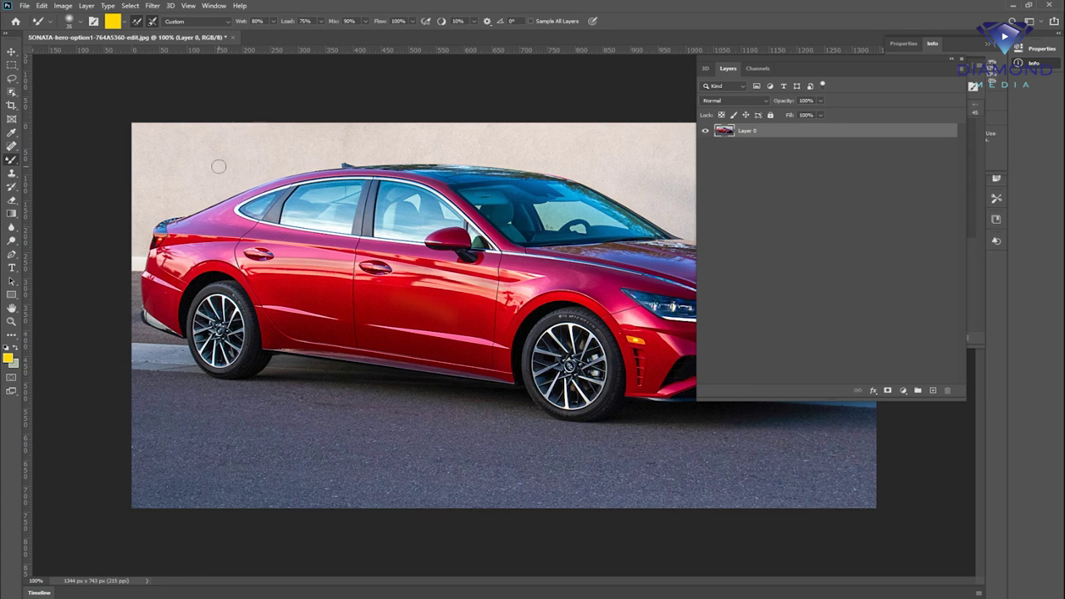
# Smear a light streak along the upper wall and red streaks from the car onto the asphalt
pyautogui.moveTo(189, 168)
pyautogui.mouseDown()
pyautogui.moveTo(435, 141)
pyautogui.moveTo(608, 139)
pyautogui.mouseUp()
pyautogui.moveTo(389, 295); pyautogui.dragTo(382, 475)
pyautogui.moveTo(449, 338)
pyautogui.mouseDown()
pyautogui.moveTo(458, 377)
pyautogui.moveTo(584, 471)
pyautogui.mouseUp()
pyautogui.moveTo(421, 321); pyautogui.dragTo(254, 448)
pyautogui.moveTo(347, 295)
pyautogui.mouseDown()
pyautogui.moveTo(275, 391)
pyautogui.moveTo(220, 437)
pyautogui.mouseUp()
pyautogui.moveTo(250, 279); pyautogui.dragTo(171, 441)
# Smear streaks down the left edge, over the front wheel, windshield and roof, undoing the last three
pyautogui.moveTo(182, 265)
pyautogui.mouseDown()
pyautogui.moveTo(166, 429)
pyautogui.moveTo(275, 495)
pyautogui.mouseUp()
pyautogui.moveTo(516, 303)
pyautogui.mouseDown()
pyautogui.moveTo(612, 428)
pyautogui.moveTo(720, 466)
pyautogui.mouseUp()
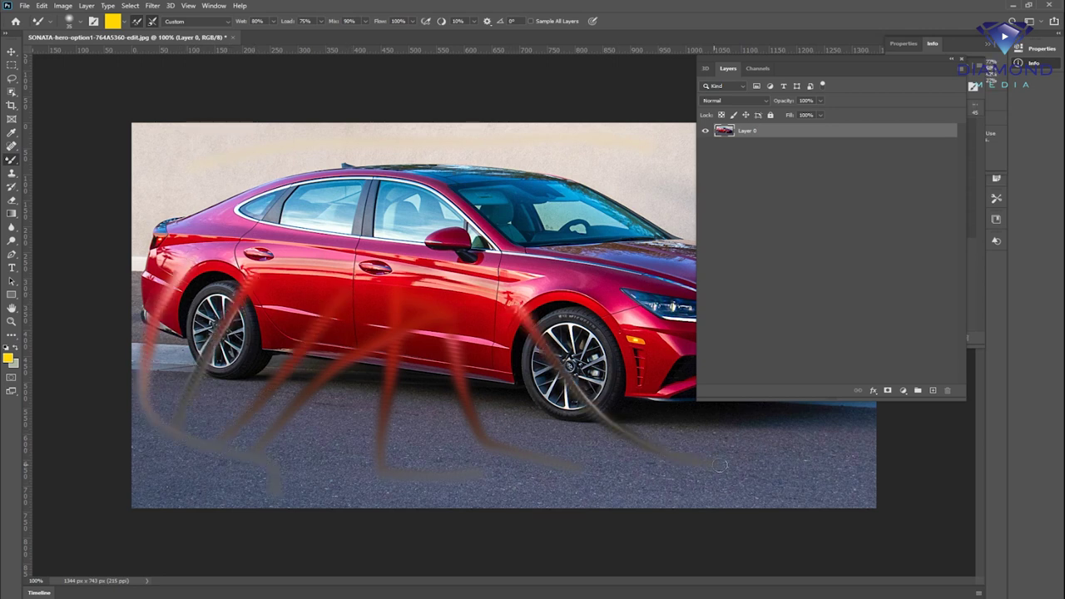
pyautogui.moveTo(526, 310)
pyautogui.mouseDown()
pyautogui.moveTo(571, 161)
pyautogui.moveTo(635, 138)
pyautogui.mouseUp()
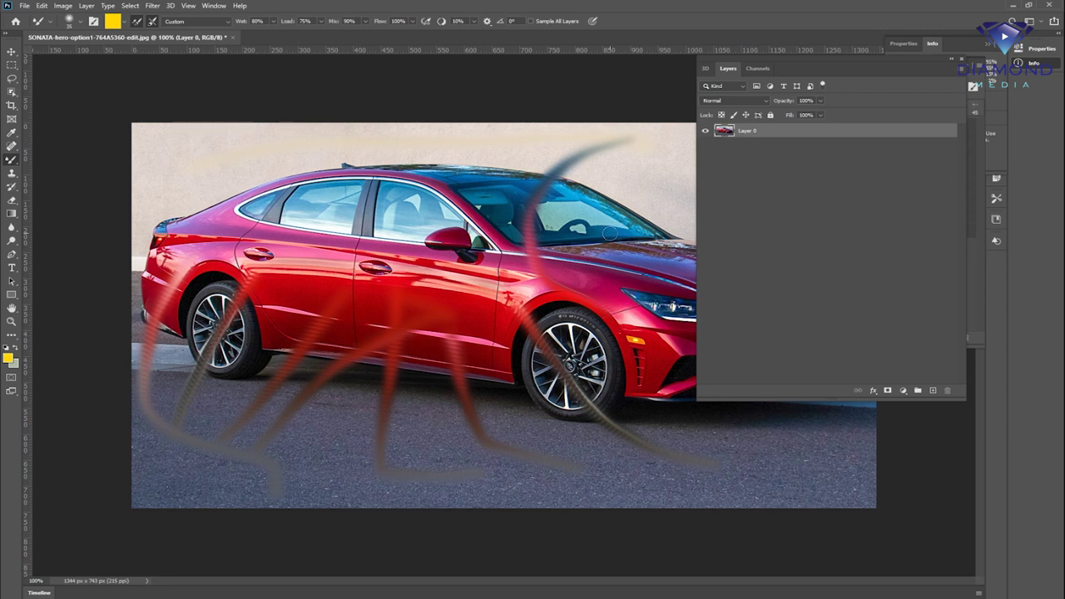
pyautogui.moveTo(609, 239); pyautogui.dragTo(374, 138)
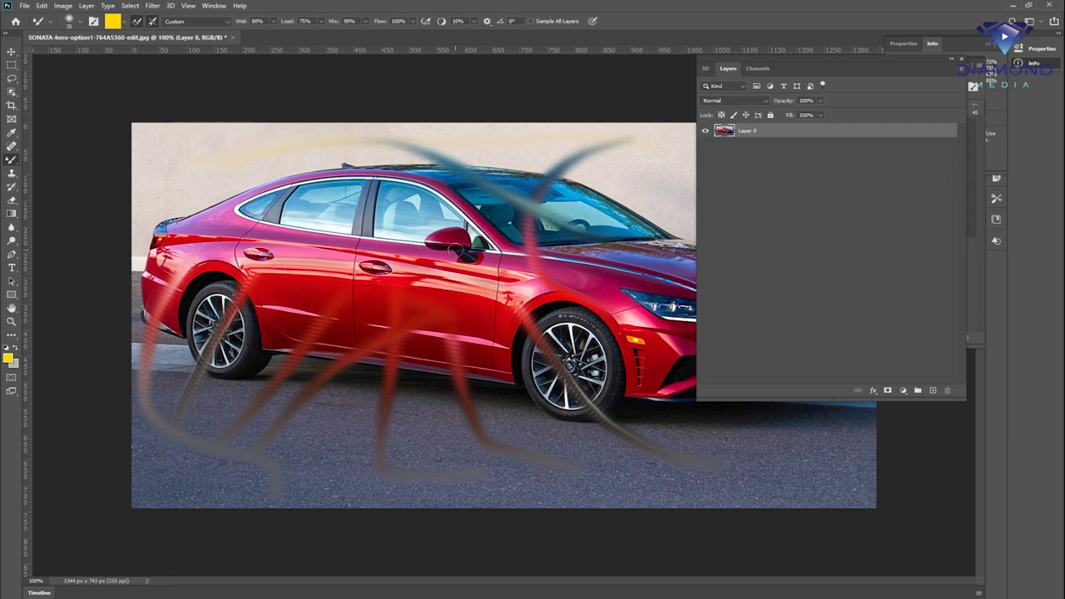
pyautogui.hotkey('ctrl', 'z')
pyautogui.hotkey('ctrl', 'z')
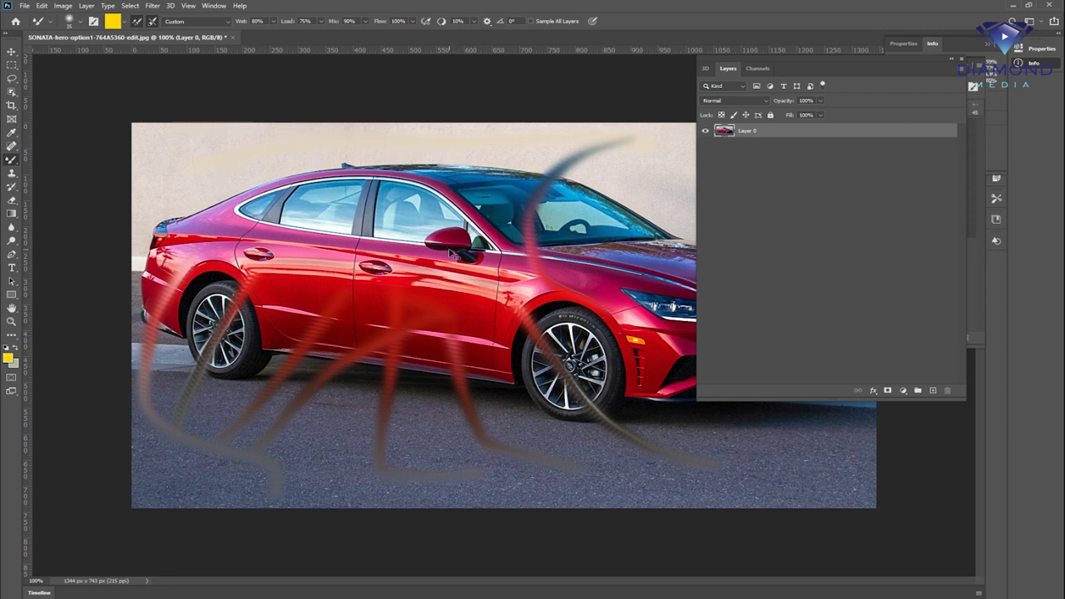
pyautogui.hotkey('ctrl', 'z')
pyautogui.hotkey('ctrl', 'z')
pyautogui.hotkey('ctrl', 'z')
pyautogui.hotkey('ctrl', 'z')
pyautogui.hotkey('ctrl', 'z')
pyautogui.hotkey('ctrl', 'z')
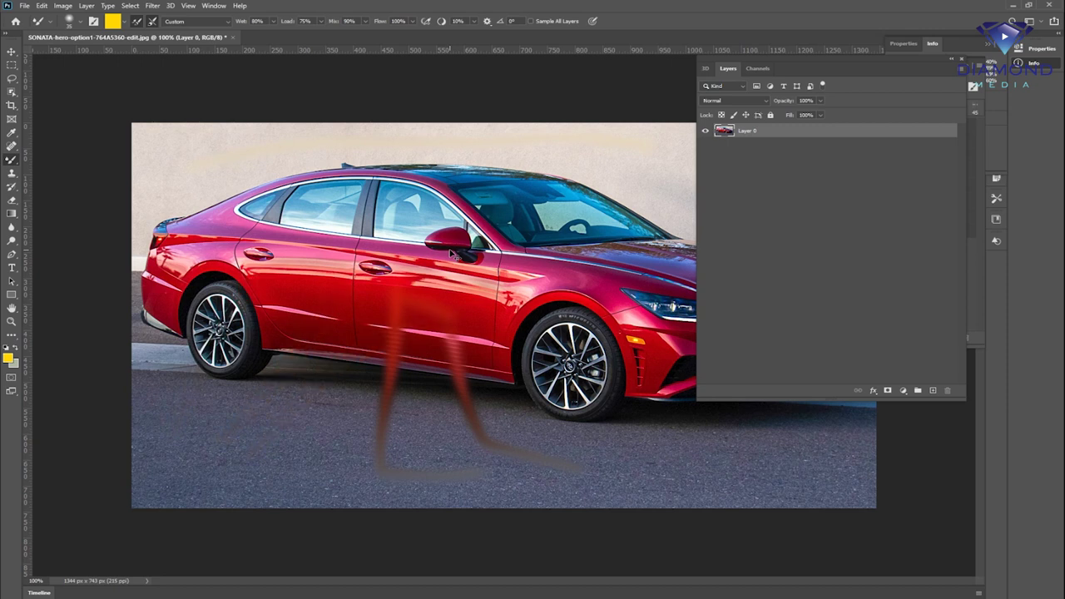
pyautogui.hotkey('ctrl', 'z')
pyautogui.hotkey('ctrl', 'z')
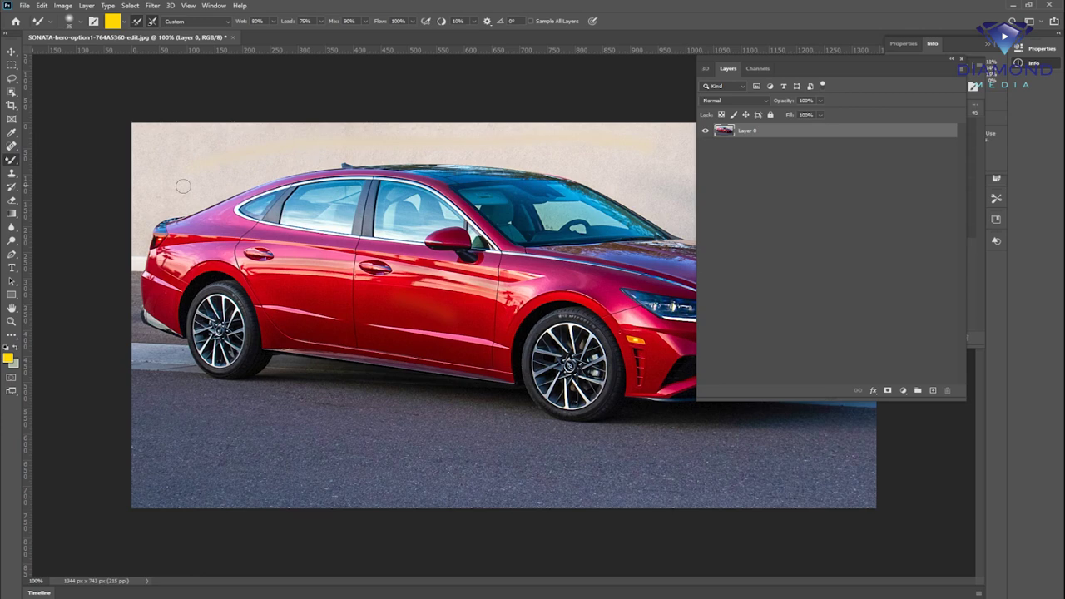
# Close the car photo without saving, briefly open the face photo, and close the floating Layers panel
pyautogui.click(11, 173)
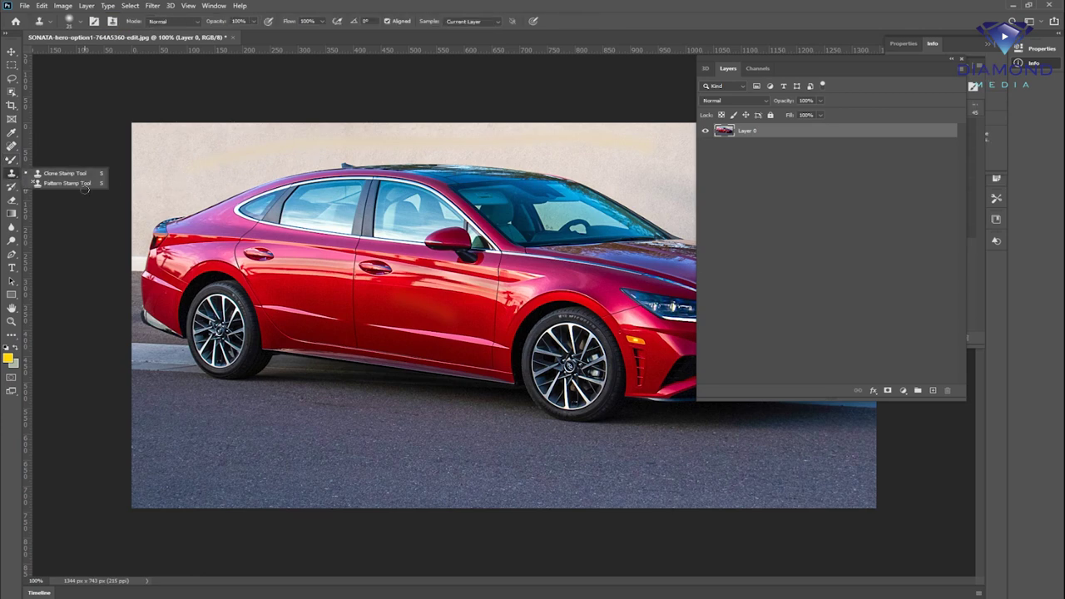
pyautogui.moveTo(552, 40)
pyautogui.mouseDown()
pyautogui.moveTo(386, 186)
pyautogui.moveTo(331, 195)
pyautogui.mouseUp()
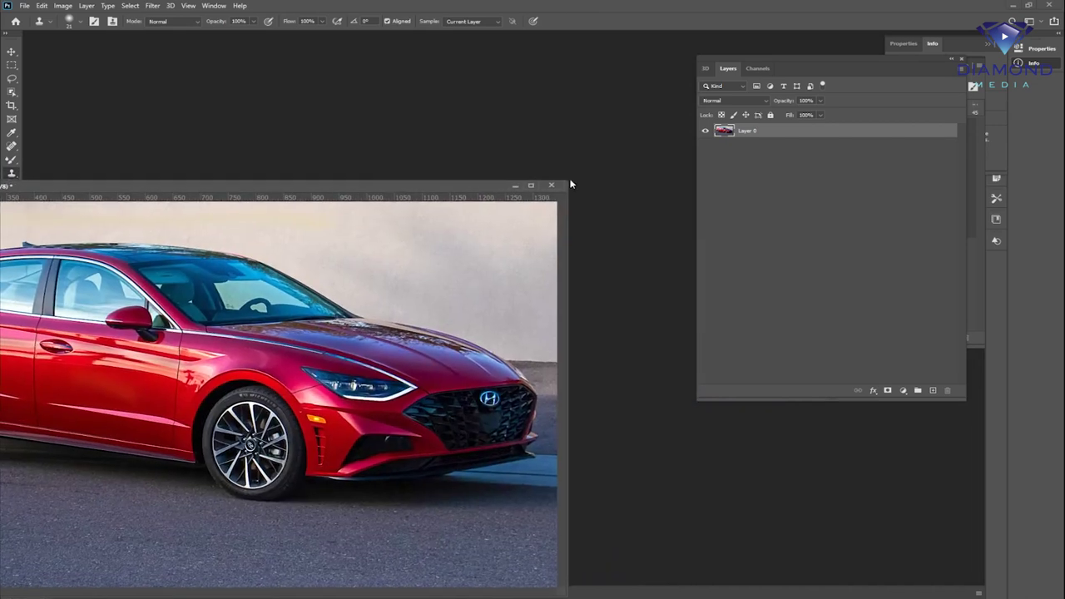
pyautogui.click(554, 183)
pyautogui.click(526, 231)
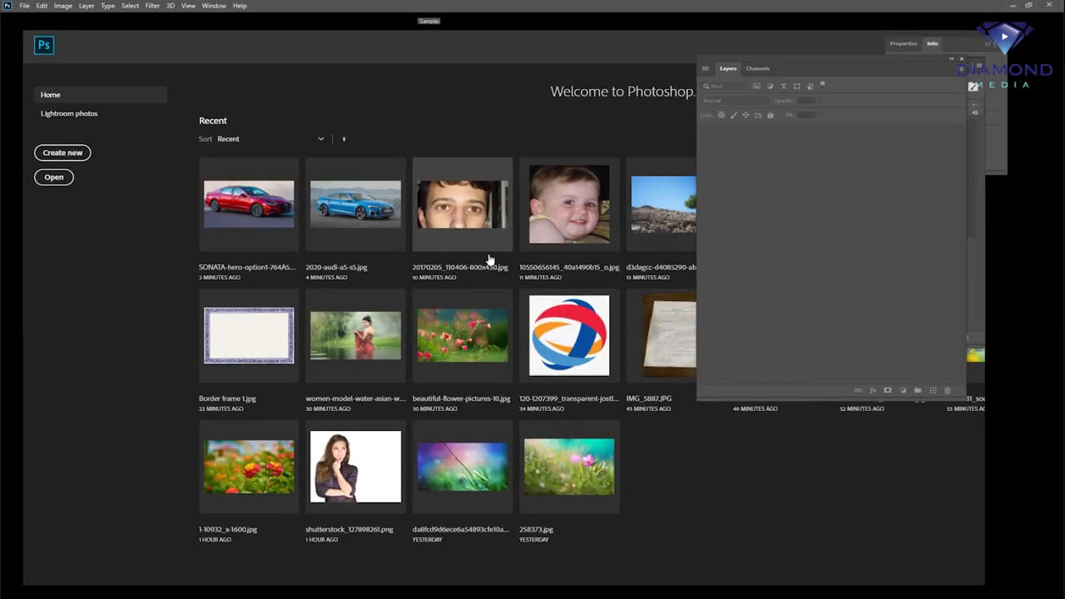
pyautogui.click(487, 250)
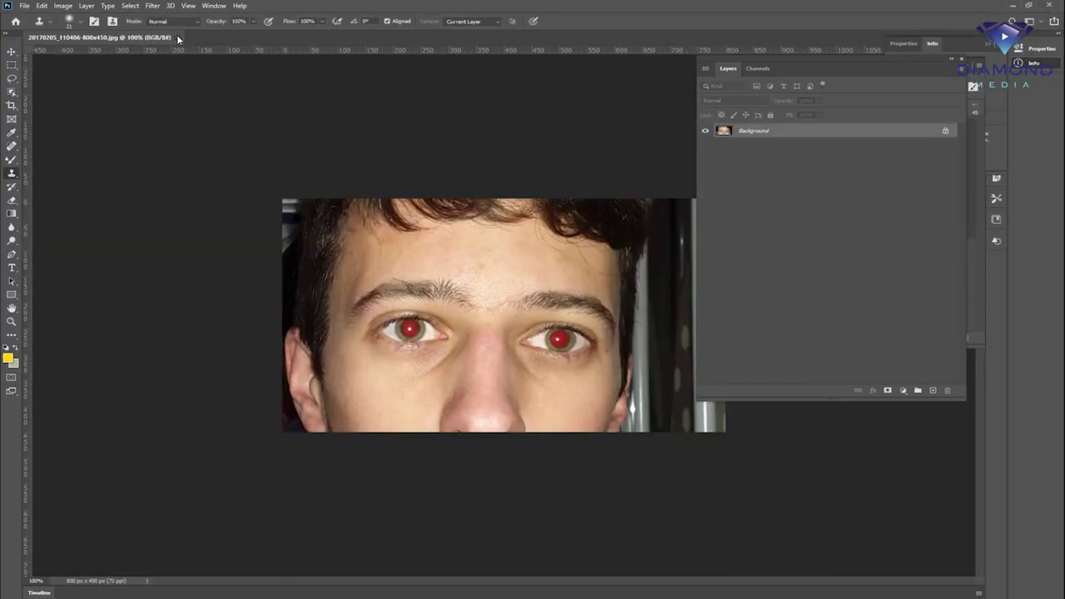
pyautogui.click(177, 38)
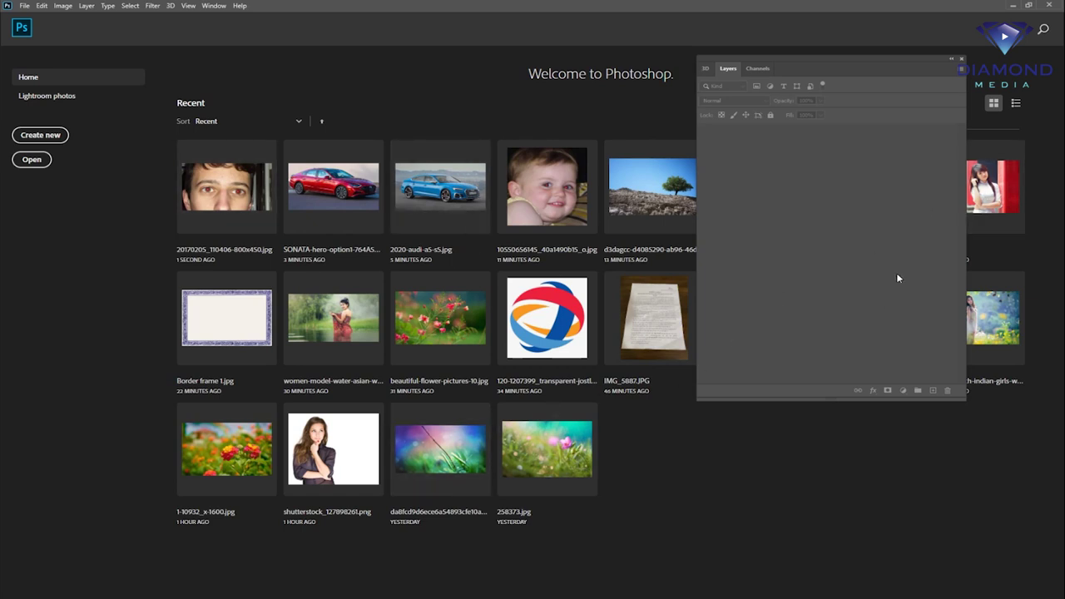
pyautogui.click(959, 60)
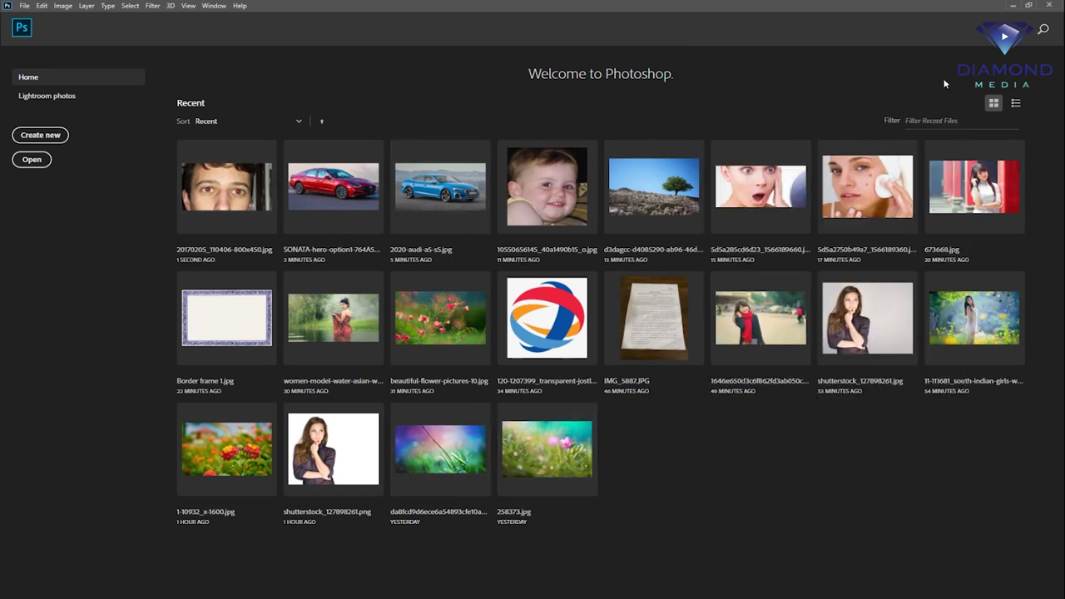
# Open the acne-face photo, then the girl photo and beautiful-flower-pictures-10 via File > Open
pyautogui.click(870, 184)
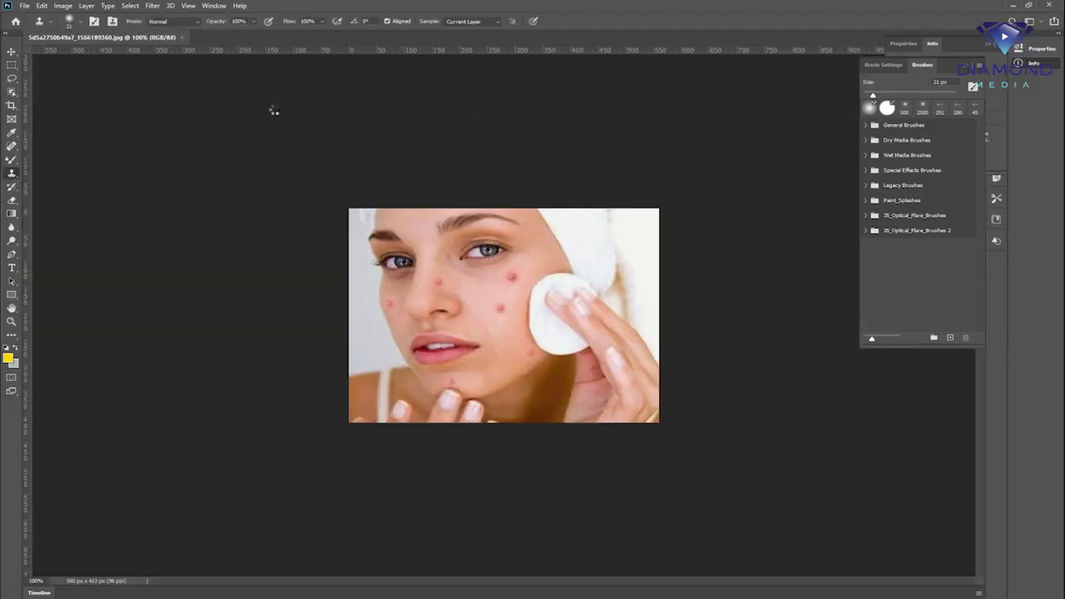
pyautogui.moveTo(212, 37); pyautogui.dragTo(345, 123)
pyautogui.hotkey('ctrl', 'o')
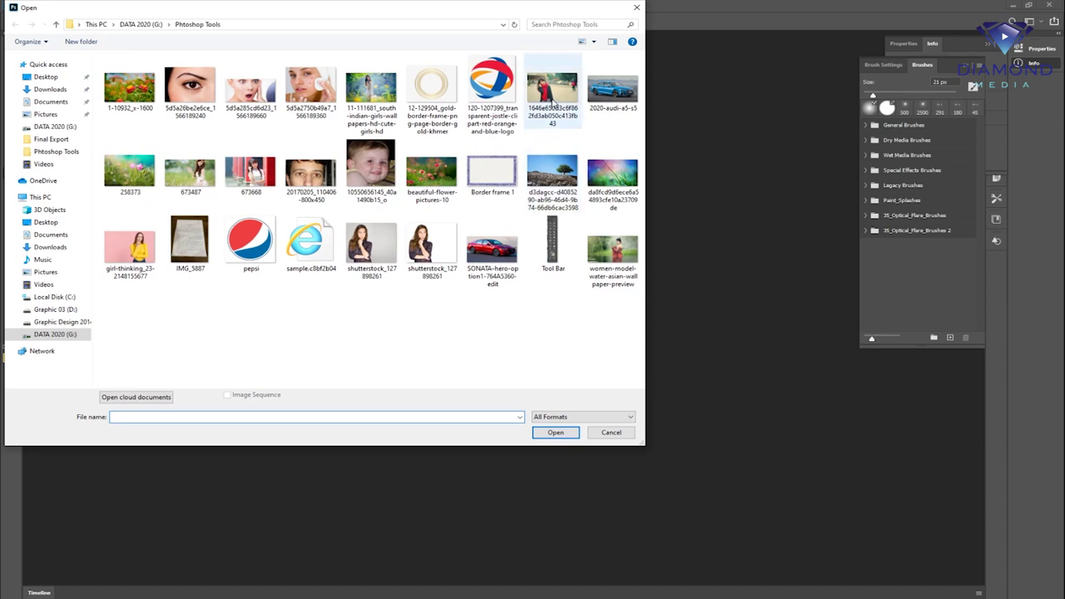
pyautogui.click(552, 96)
pyautogui.keyDown('ctrl'); pyautogui.click(431, 173); pyautogui.keyUp('ctrl')
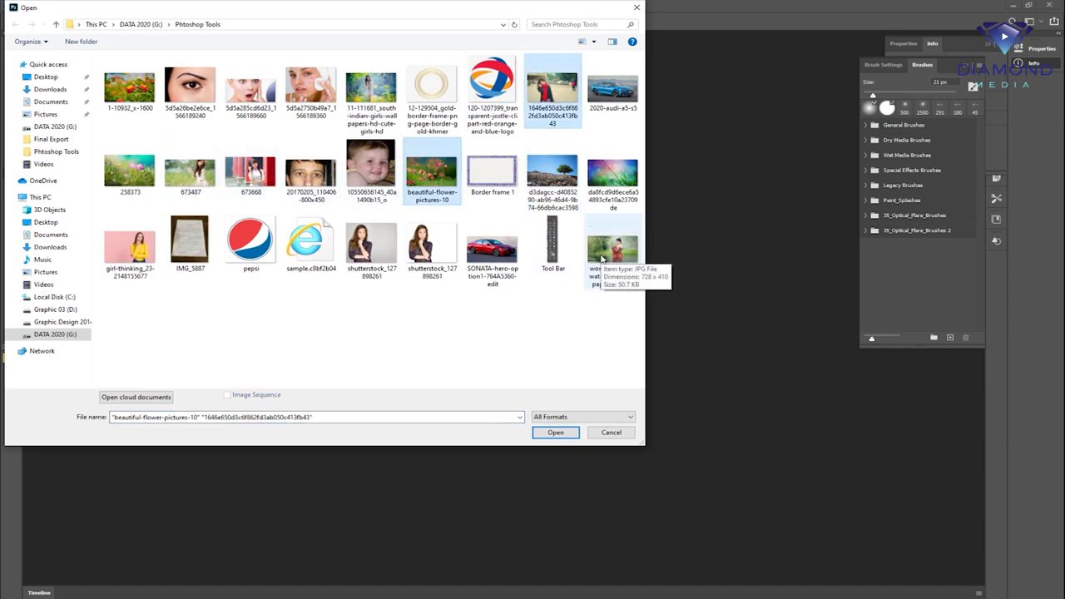
pyautogui.press('Return')
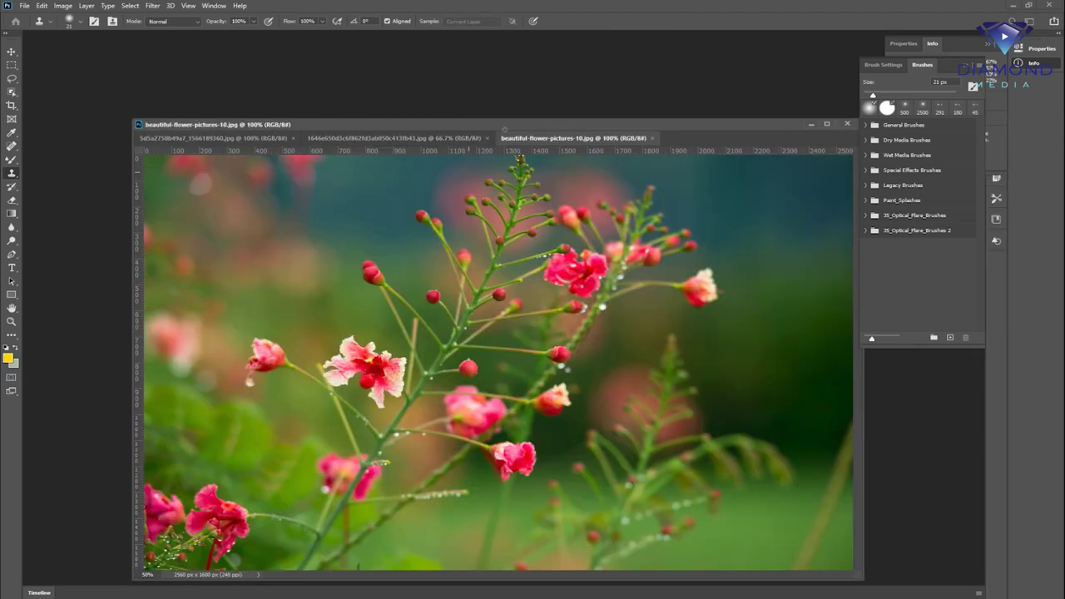
pyautogui.click(248, 141)
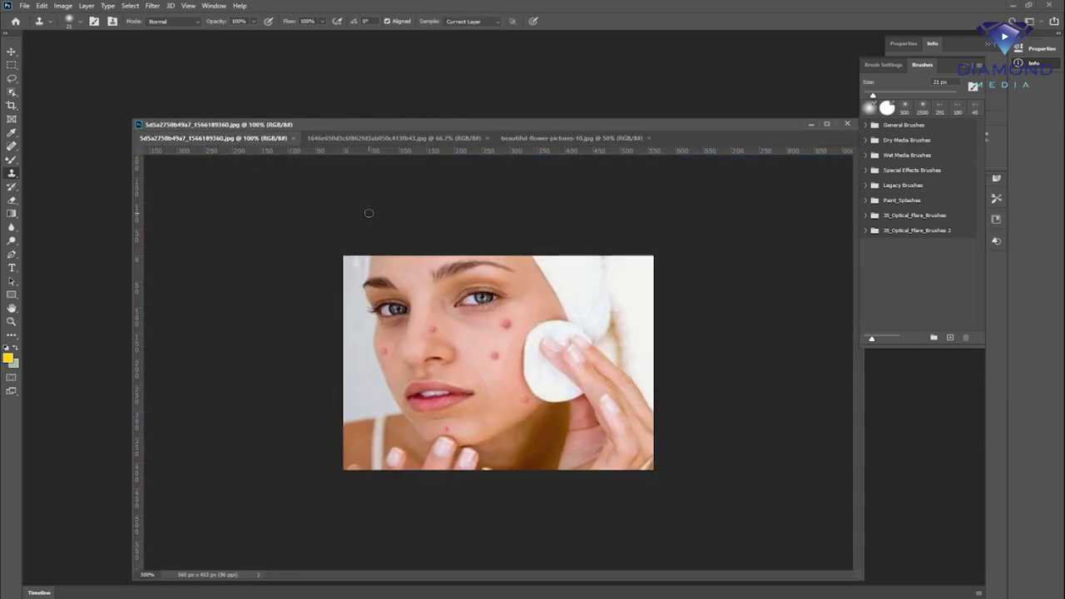
# At 200% zoom with a 30 px Clone Stamp, sample clean skin and cover one acne spot
pyautogui.hotkey('ctrl', '+')
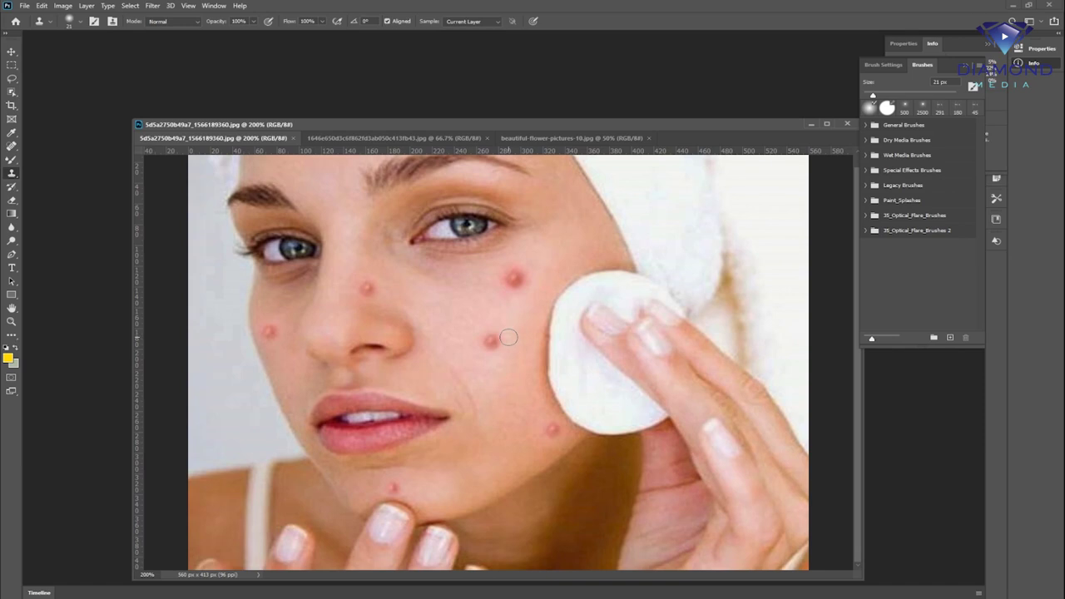
pyautogui.press(']')
pyautogui.keyDown('alt'); pyautogui.click(490, 312); pyautogui.keyUp('alt')
pyautogui.click(491, 339)
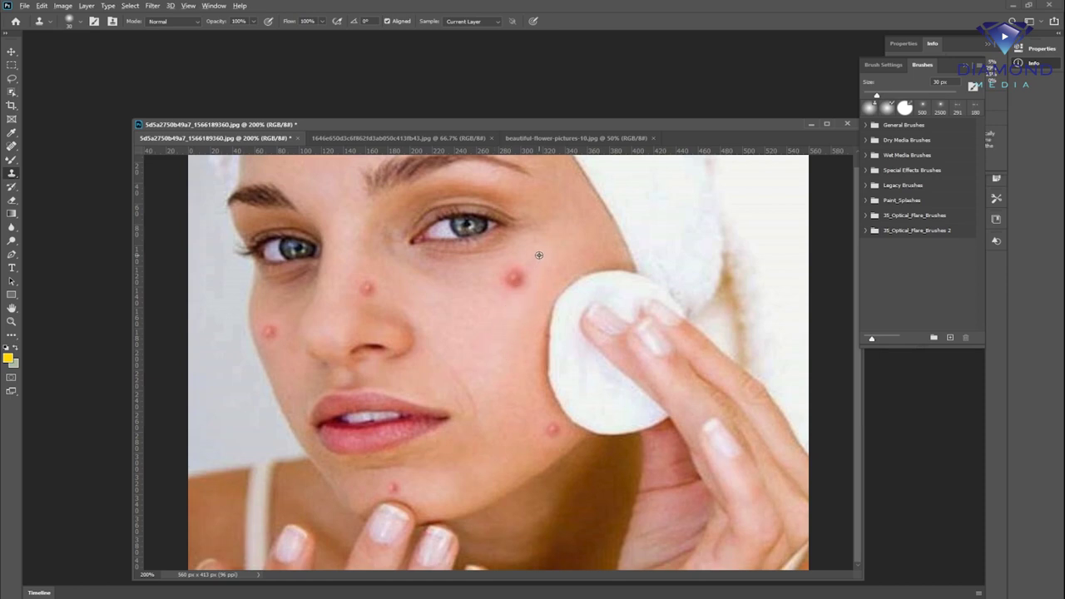
# Clone clean skin over the cheek, lower-cheek and nose pimples, then zoom back to 100%
pyautogui.click(11, 146)
pyautogui.rightClick(11, 146)
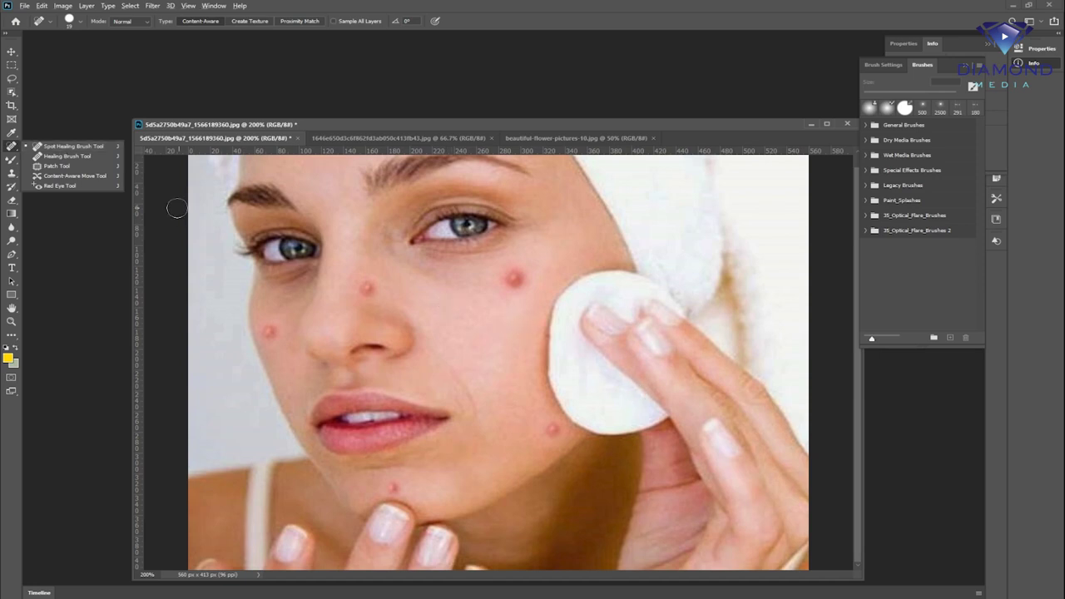
pyautogui.click(12, 173)
pyautogui.keyDown('alt'); pyautogui.click(540, 264); pyautogui.keyUp('alt')
pyautogui.click(515, 280)
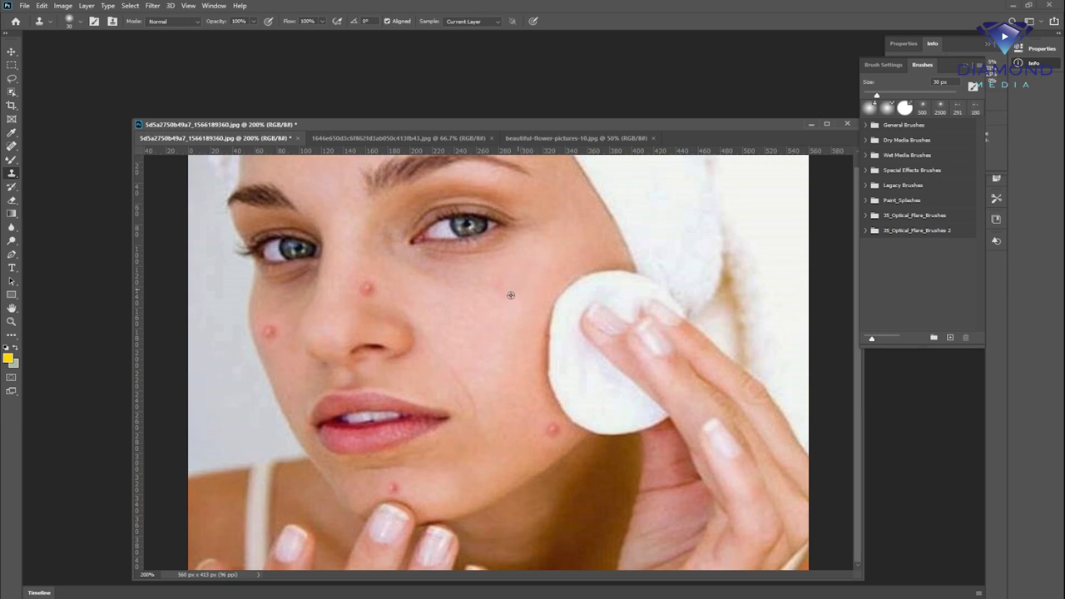
pyautogui.keyDown('alt'); pyautogui.click(532, 418); pyautogui.keyUp('alt')
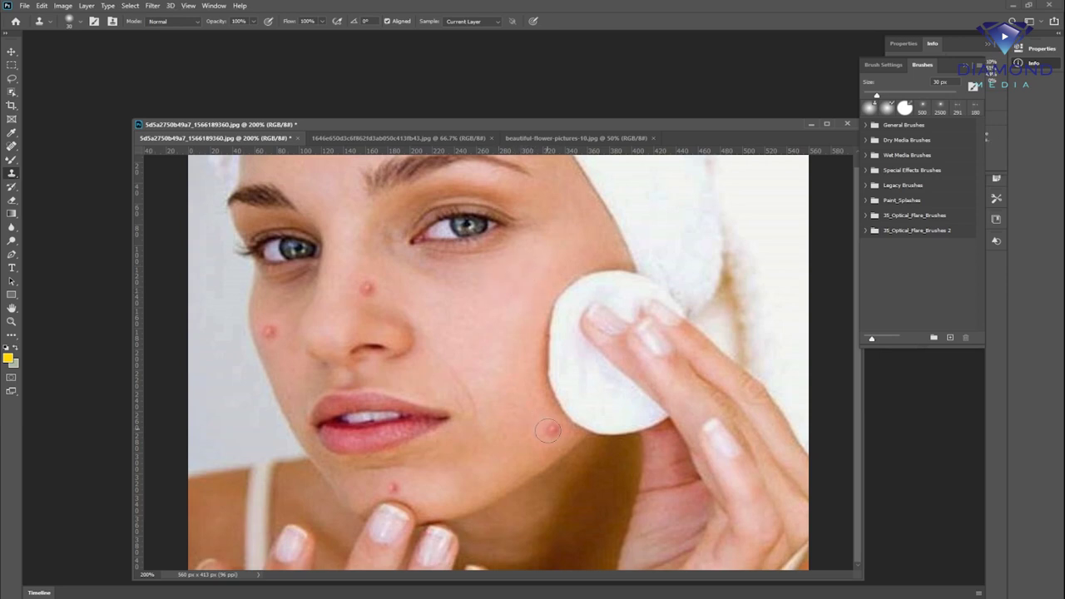
pyautogui.click(363, 282)
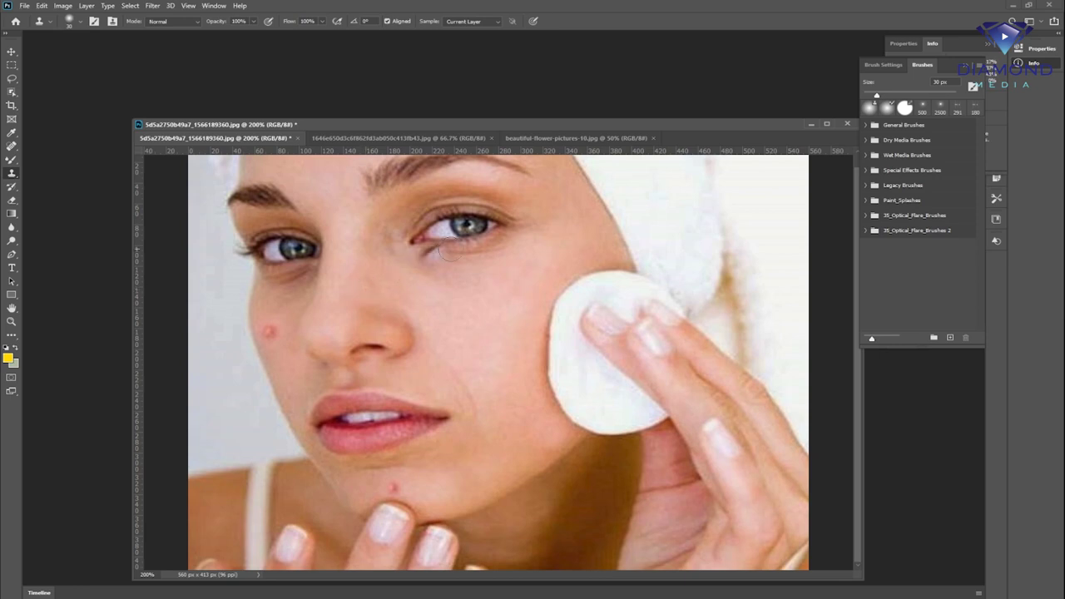
pyautogui.hotkey('ctrl', '-')
pyautogui.click(514, 139)
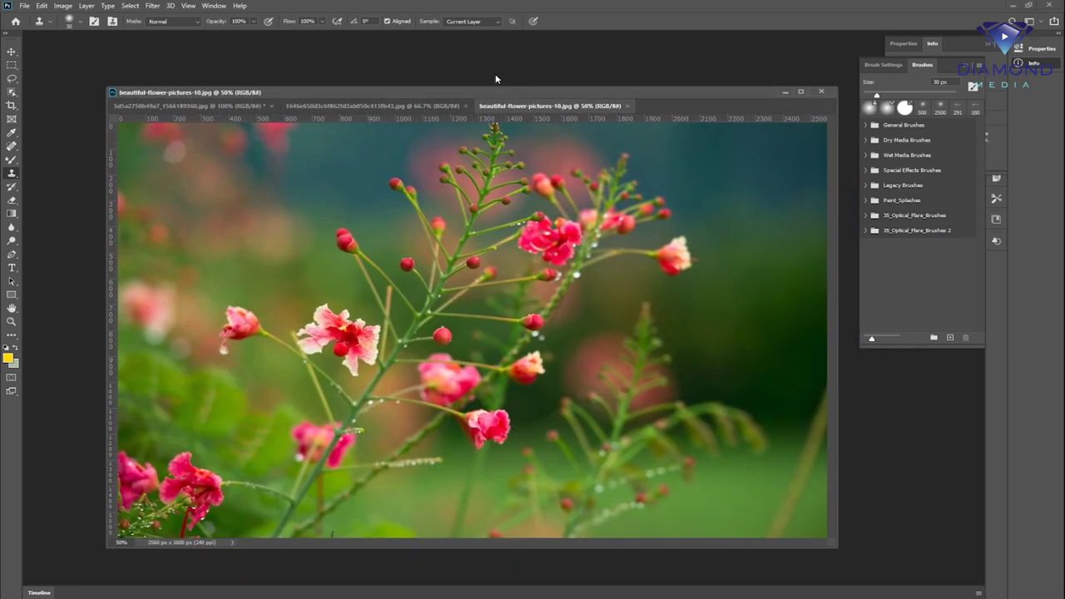
# Float the flower photo beside the girl photo and zoom it to 33.3%
pyautogui.moveTo(535, 136); pyautogui.dragTo(468, 71)
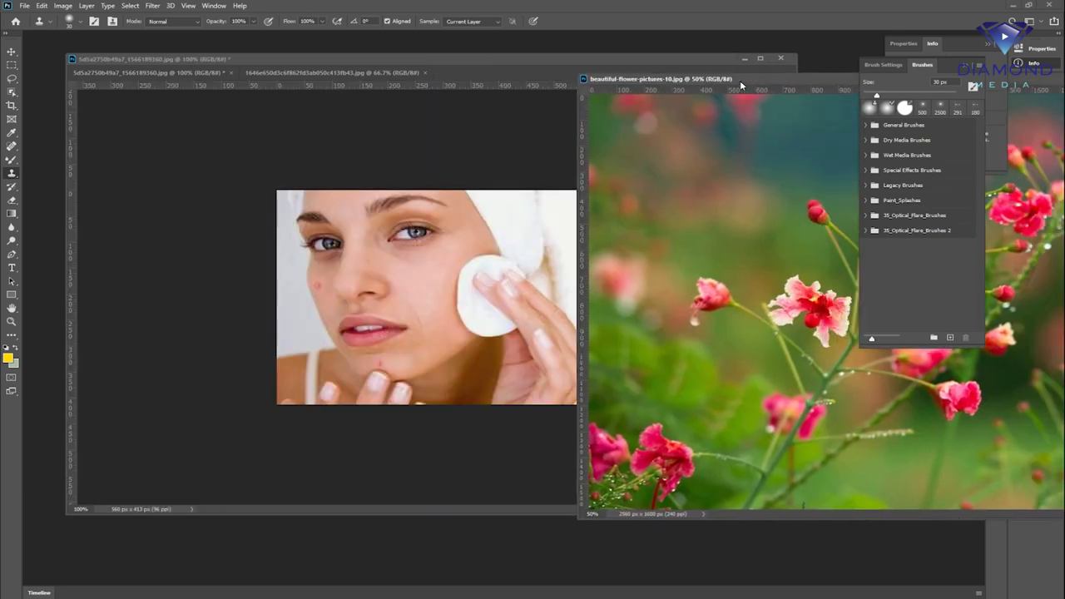
pyautogui.moveTo(621, 76); pyautogui.dragTo(723, 80)
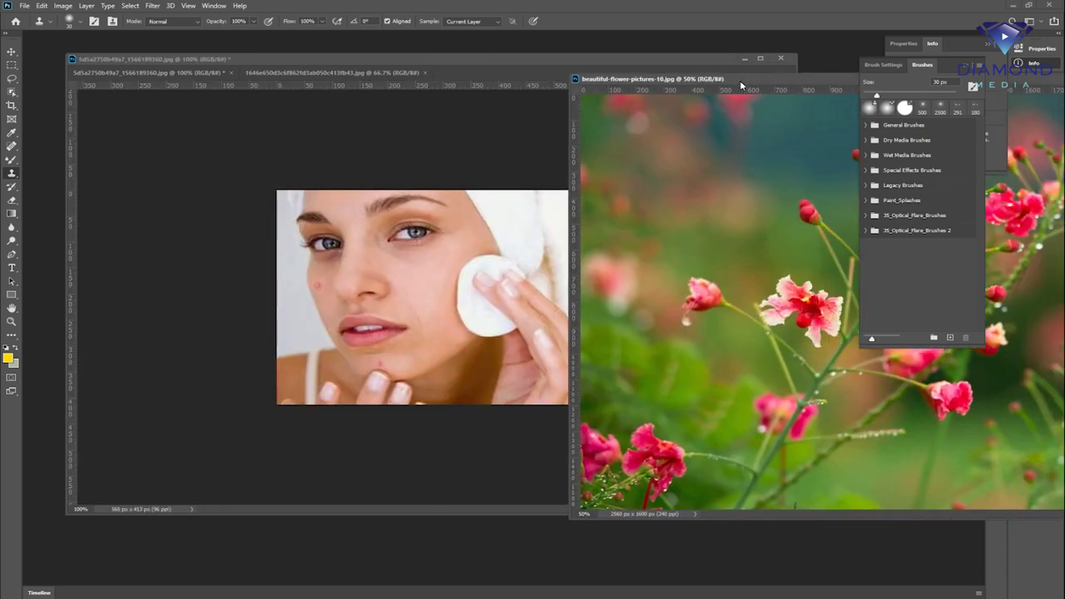
pyautogui.click(964, 66)
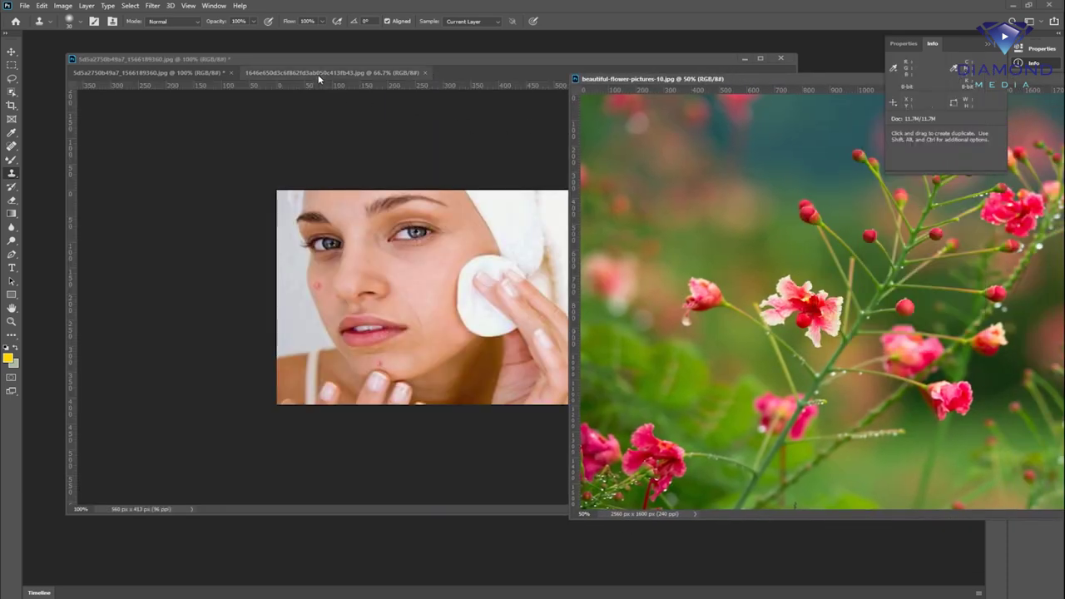
pyautogui.click(321, 73)
pyautogui.moveTo(427, 65); pyautogui.dragTo(358, 68)
pyautogui.moveTo(808, 78); pyautogui.dragTo(588, 78)
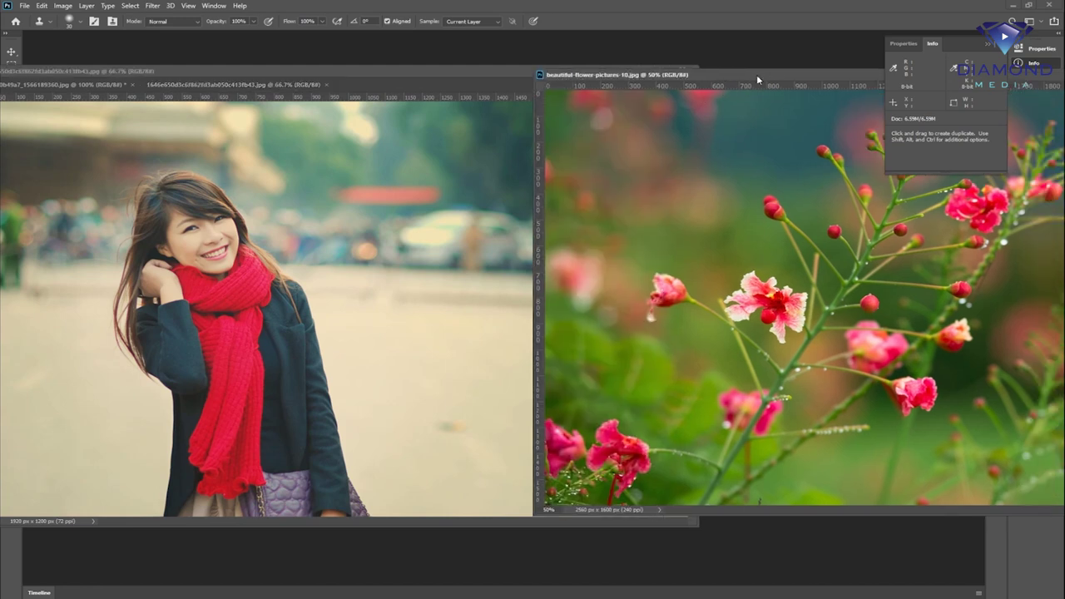
pyautogui.keyDown('alt'); pyautogui.click(814, 263); pyautogui.keyUp('alt')
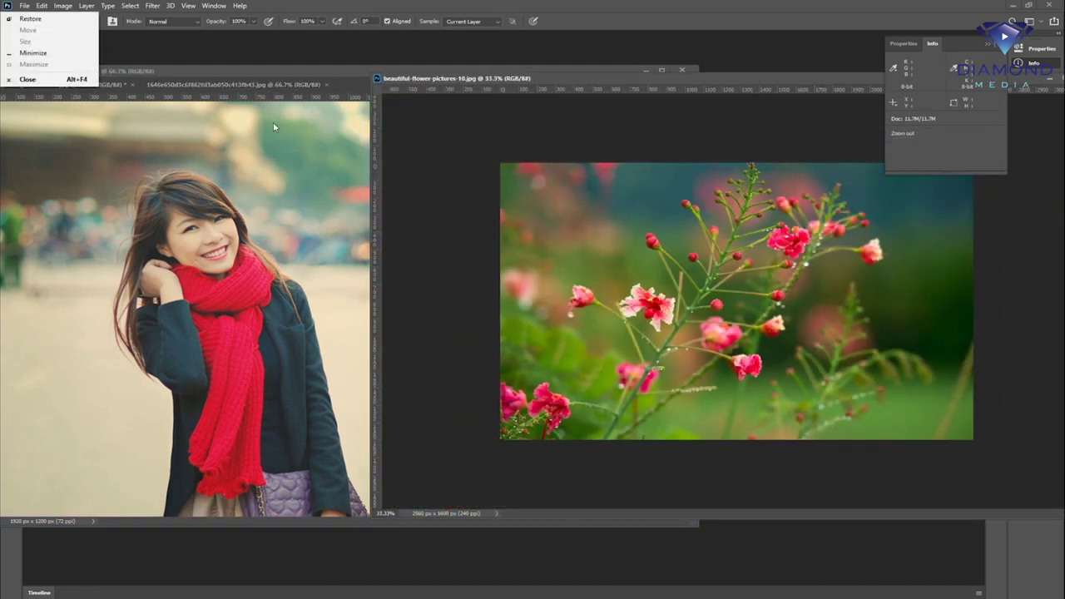
# Reposition and resize the girl photo window next to the flower window
pyautogui.click(283, 65)
pyautogui.moveTo(262, 71); pyautogui.dragTo(334, 78)
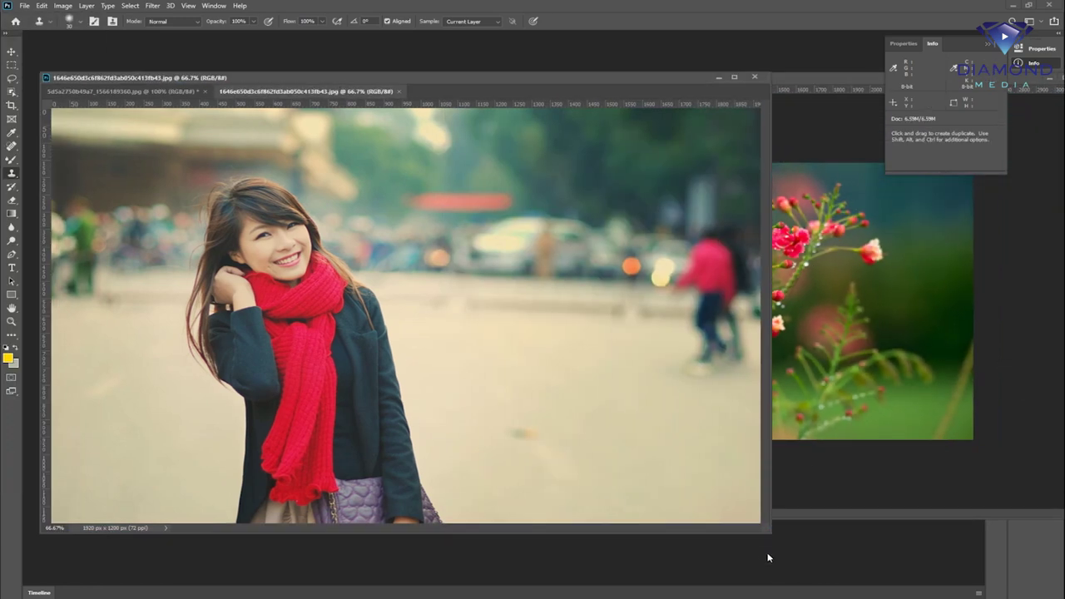
pyautogui.moveTo(767, 537); pyautogui.dragTo(506, 524)
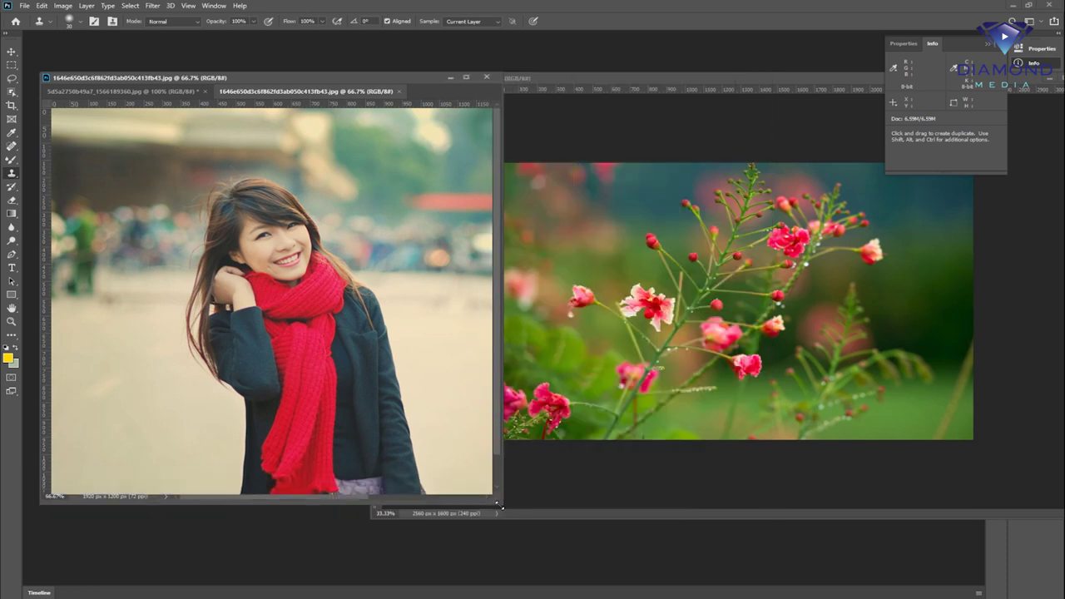
pyautogui.moveTo(600, 78); pyautogui.dragTo(626, 74)
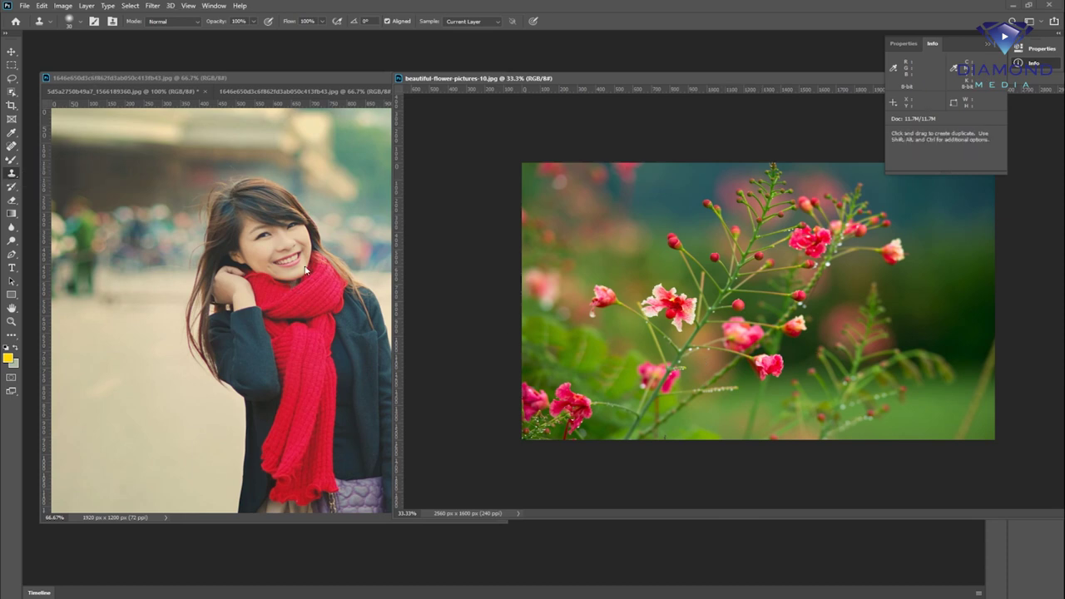
pyautogui.doubleClick(300, 78)
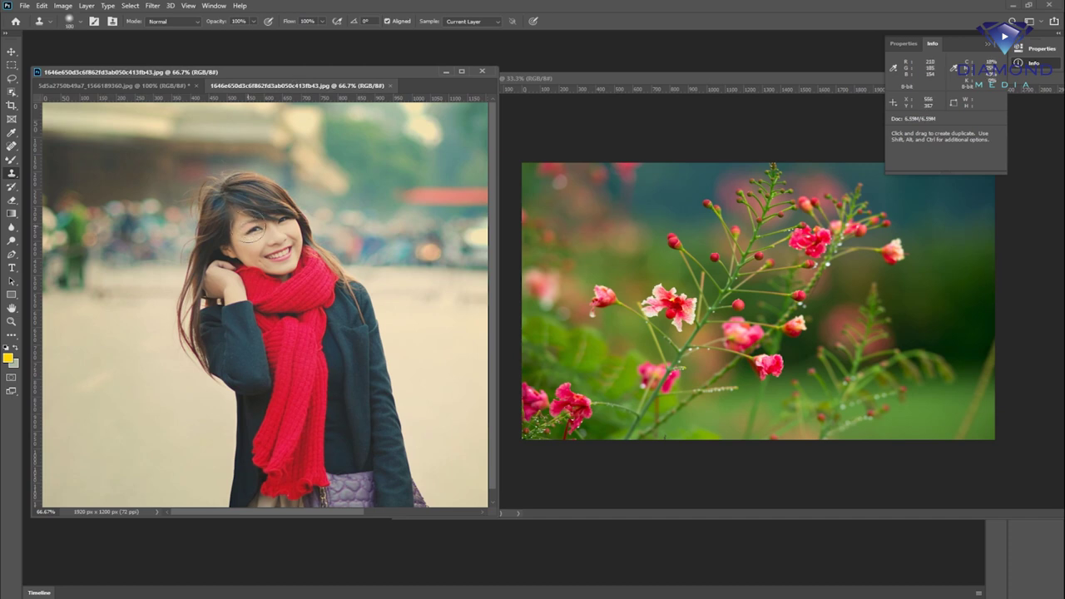
# Enlarge the clone brush to 200 and view the brush preset choices
pyautogui.press(']')
pyautogui.click(83, 22)
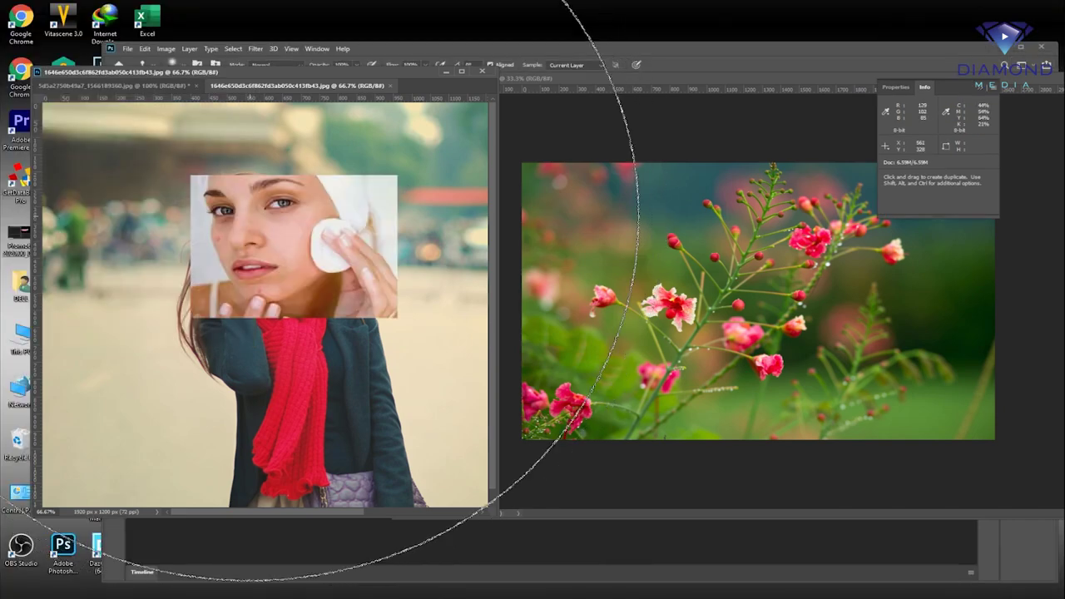
pyautogui.moveTo(257, 208); pyautogui.dragTo(262, 223)
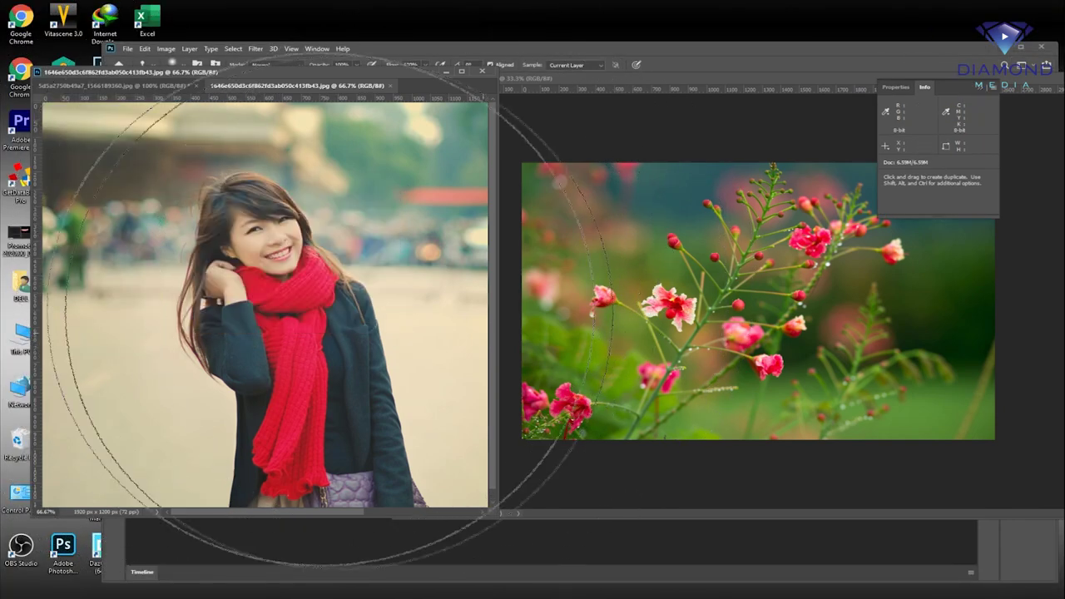
# Shrink the clone brush, sample the girl, and paint a second faded copy into the flowers
pyautogui.press('[')
pyautogui.press('[')
pyautogui.press('[')
pyautogui.press('[')
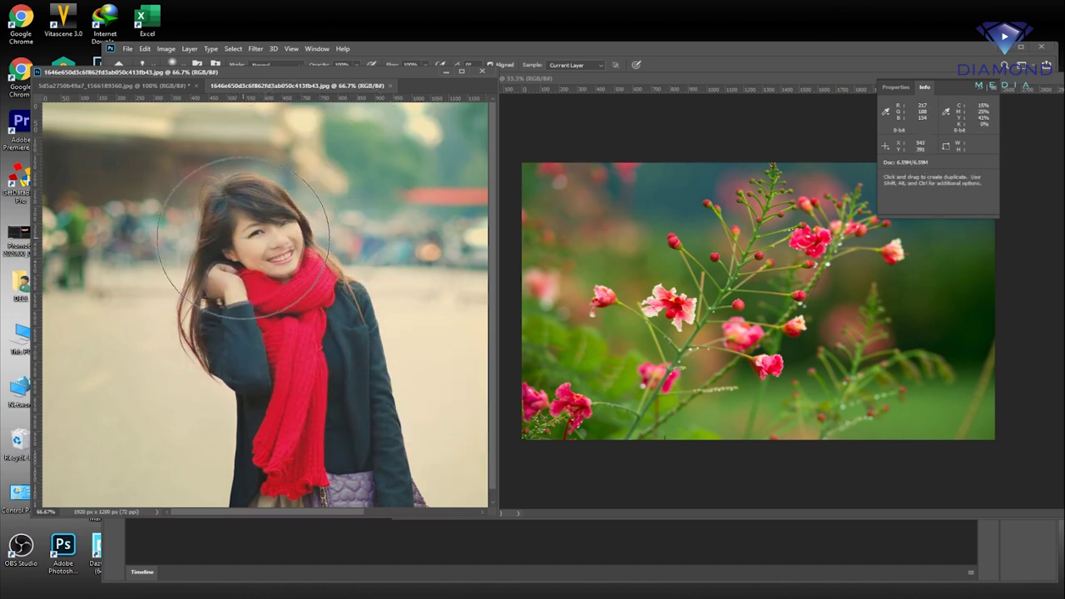
pyautogui.press('j')
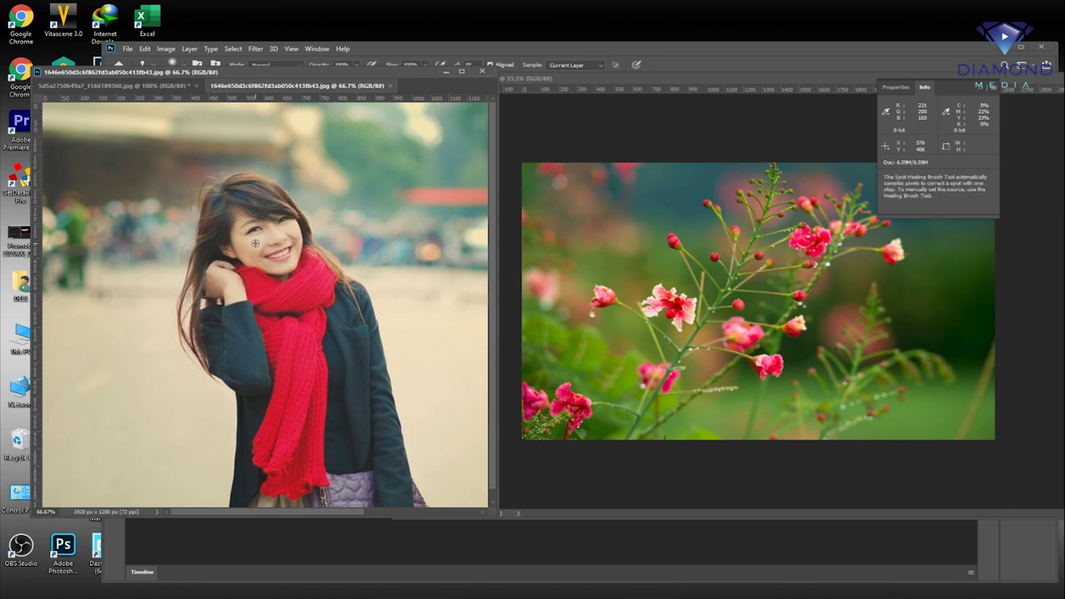
pyautogui.moveTo(809, 246)
pyautogui.mouseDown()
pyautogui.moveTo(797, 267)
pyautogui.moveTo(824, 358)
pyautogui.mouseUp()
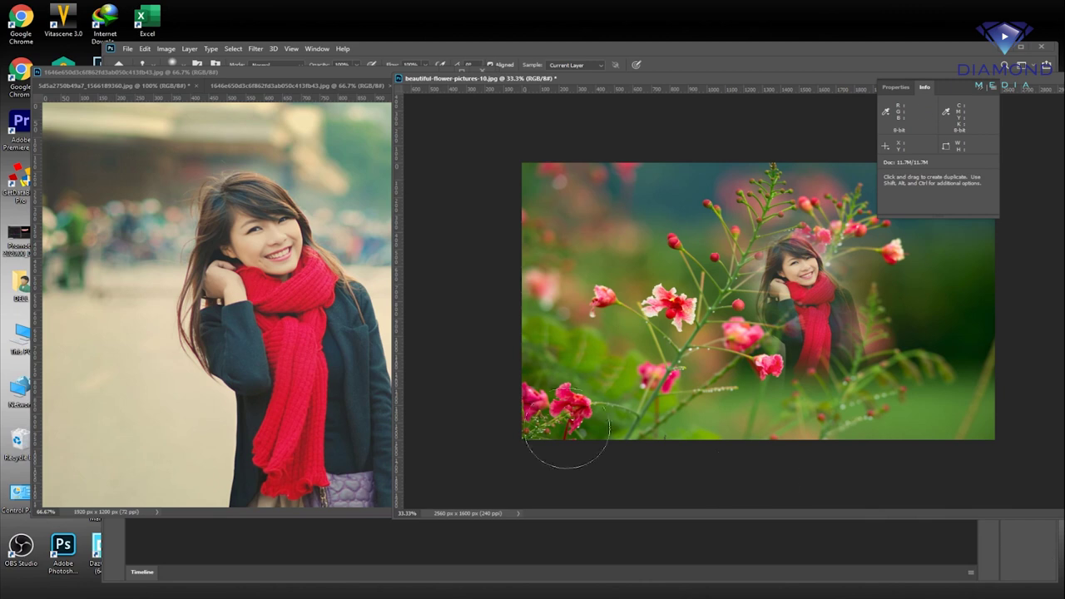
pyautogui.click(268, 228)
pyautogui.press('j')
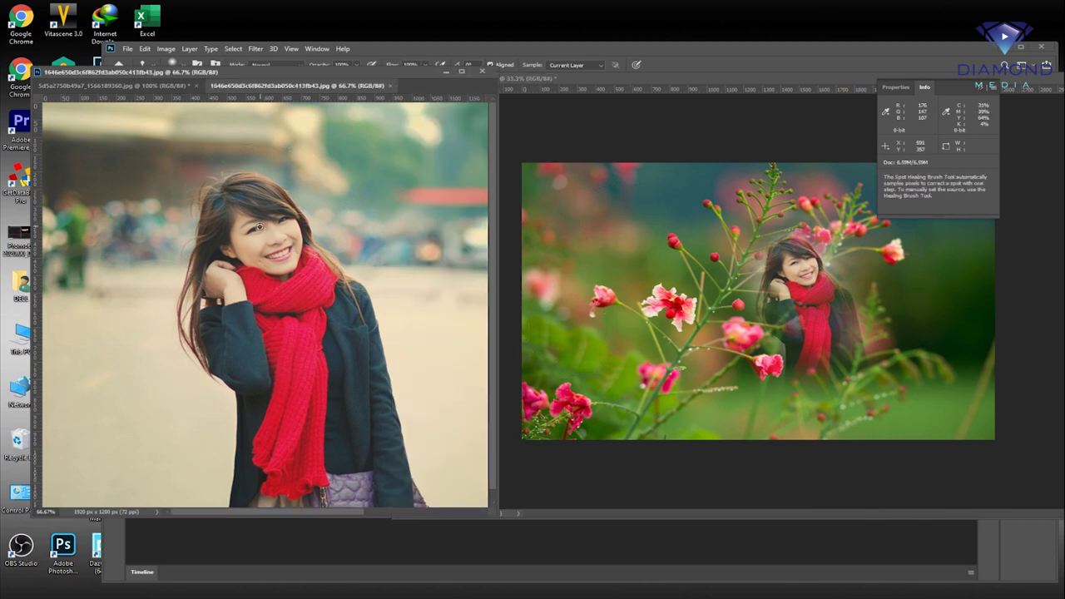
pyautogui.click(580, 241)
pyautogui.moveTo(620, 225)
pyautogui.mouseDown()
pyautogui.moveTo(670, 344)
pyautogui.moveTo(666, 308)
pyautogui.mouseUp()
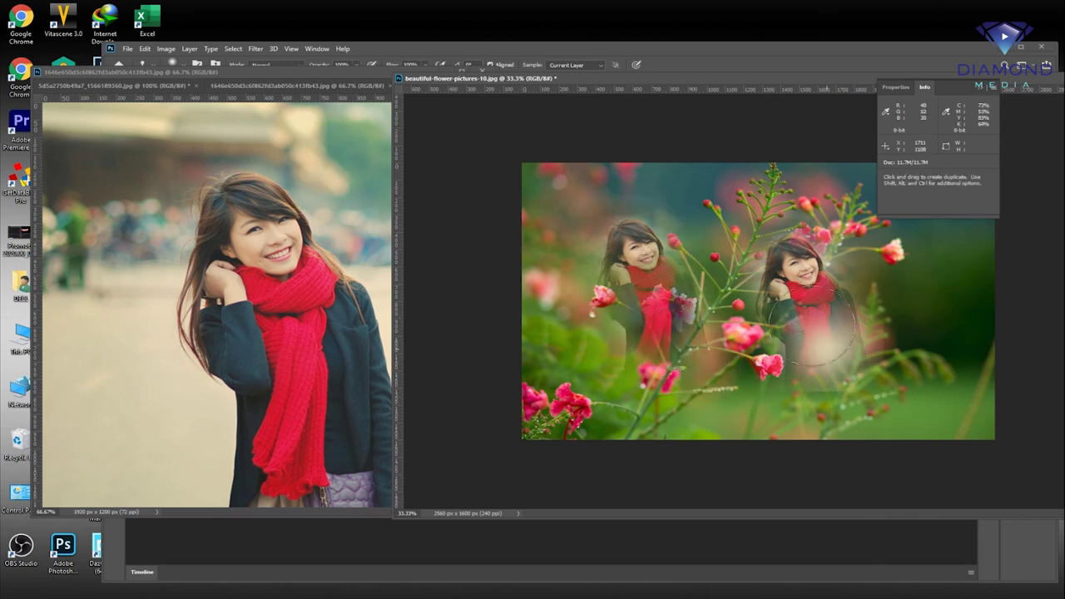
pyautogui.keyDown('alt'); pyautogui.click(264, 236); pyautogui.keyUp('alt')
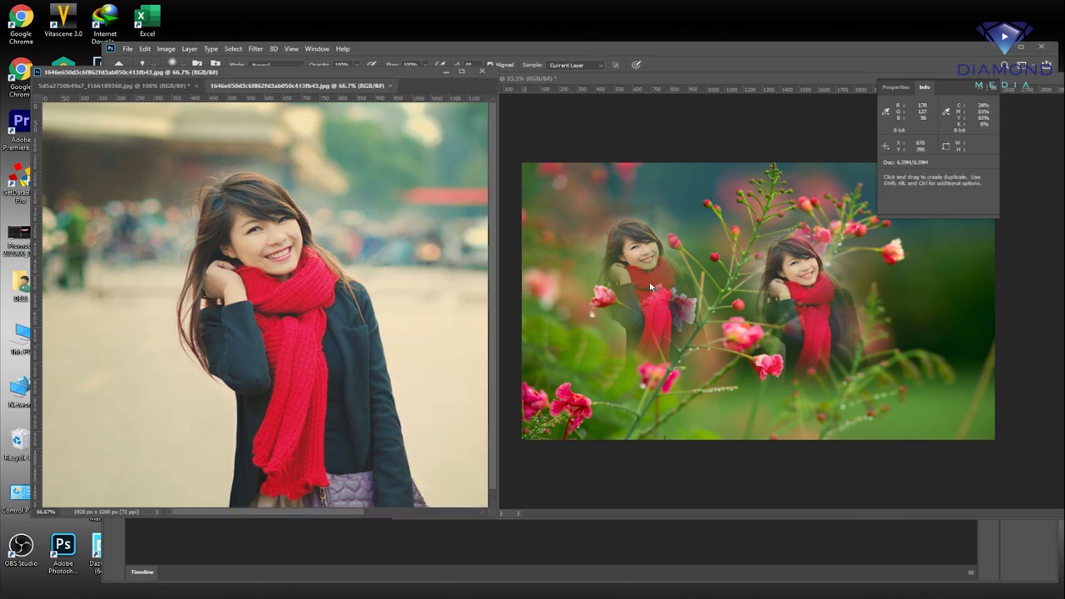
# Zoom the street photo to 25% and clone several girls across it, undoing one smudged stroke
pyautogui.keyDown('alt'); pyautogui.click(341, 258); pyautogui.keyUp('alt')
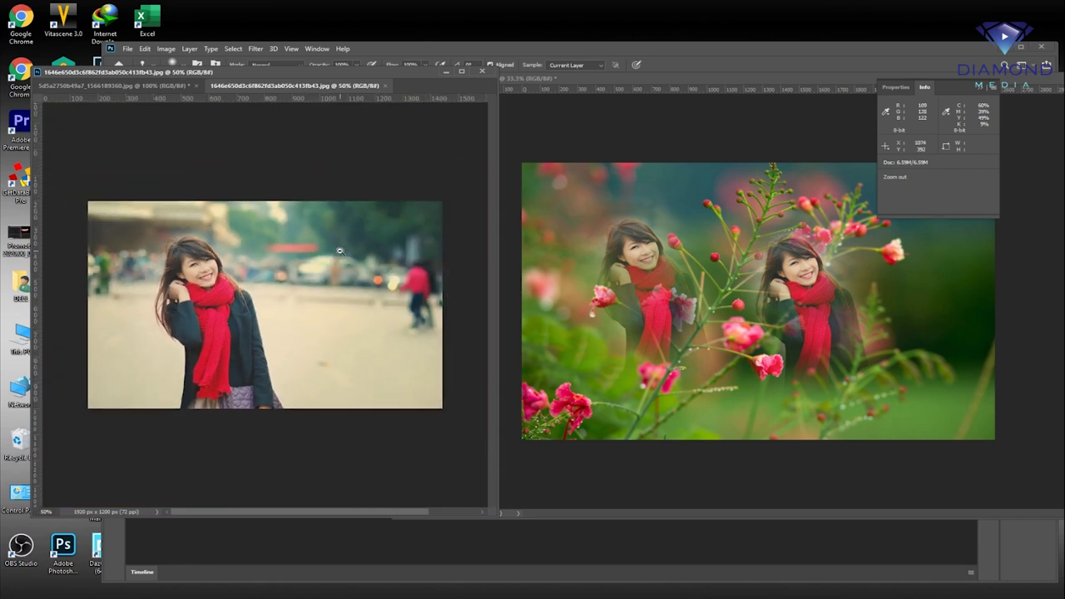
pyautogui.keyDown('alt'); pyautogui.click(341, 257); pyautogui.keyUp('alt')
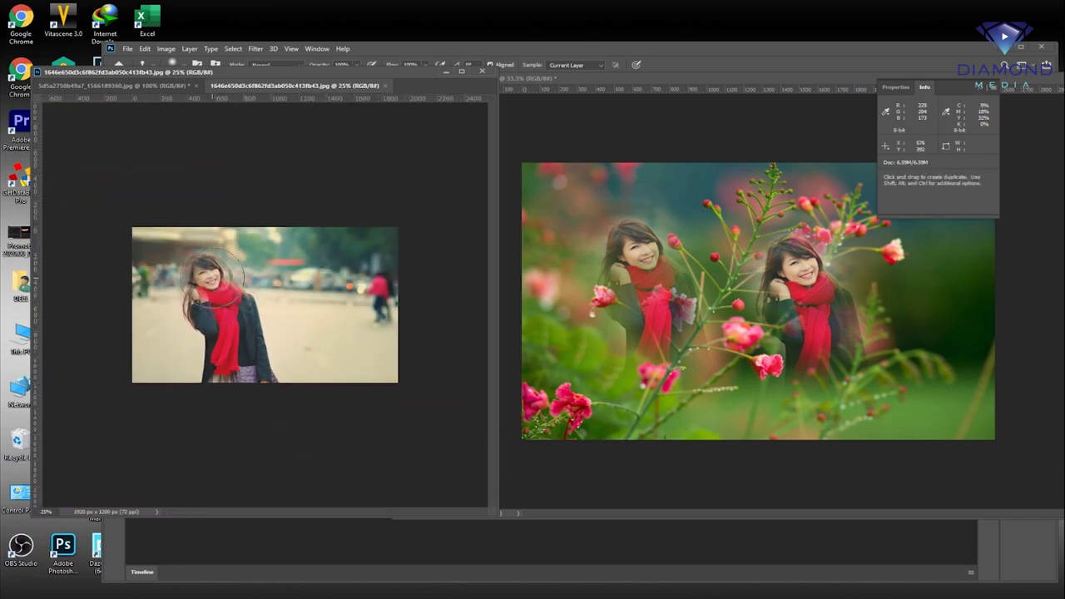
pyautogui.moveTo(304, 266); pyautogui.dragTo(357, 333)
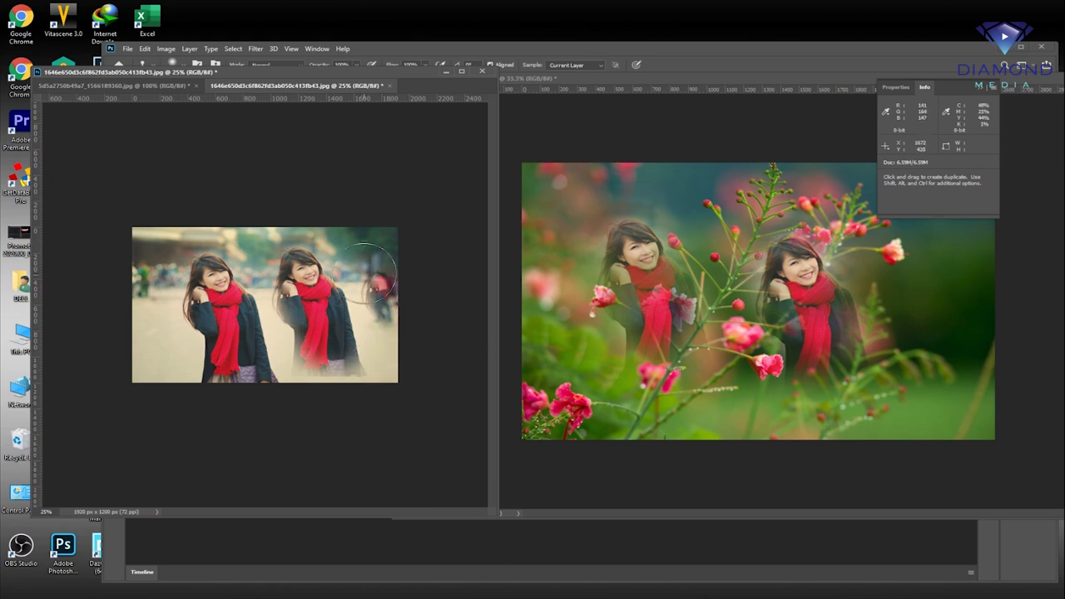
pyautogui.moveTo(212, 287); pyautogui.dragTo(225, 295)
pyautogui.hotkey('ctrl', 'z')
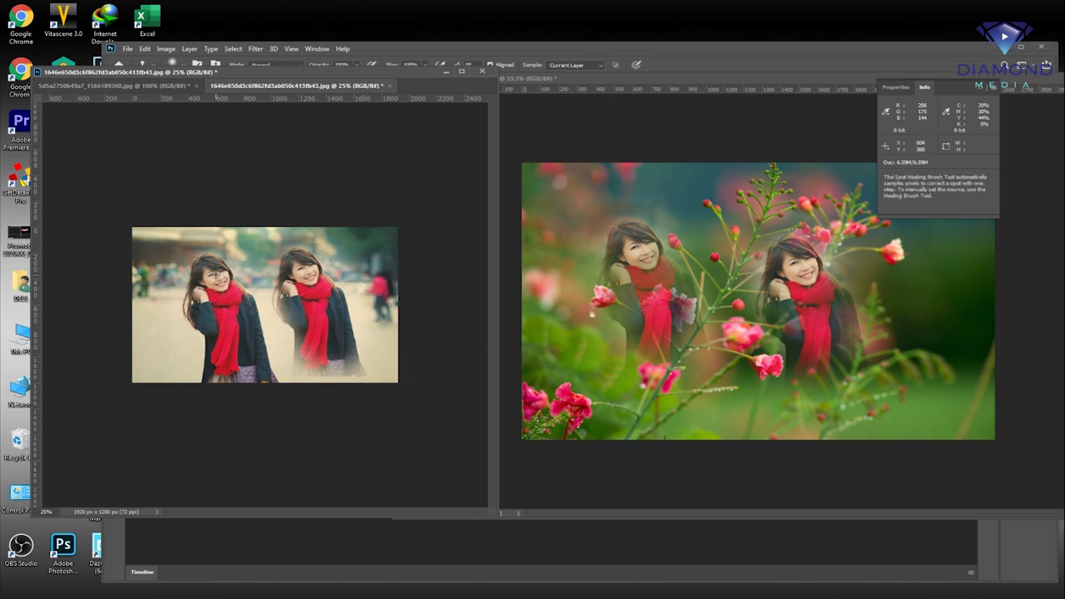
pyautogui.moveTo(380, 254); pyautogui.dragTo(399, 317)
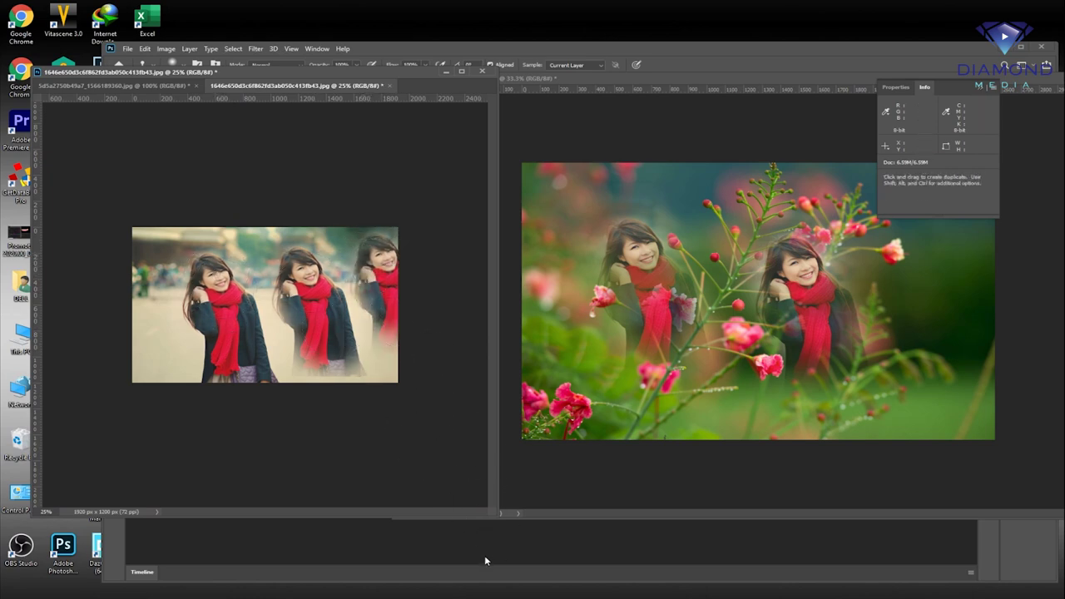
pyautogui.press('j')
pyautogui.press('s')
pyautogui.moveTo(166, 266)
pyautogui.mouseDown()
pyautogui.moveTo(130, 274)
pyautogui.moveTo(201, 385)
pyautogui.mouseUp()
# Clone faded girls and faces into the flower photo's right edge, bottom-left and lower middle
pyautogui.hotkey('ctrl', '+')
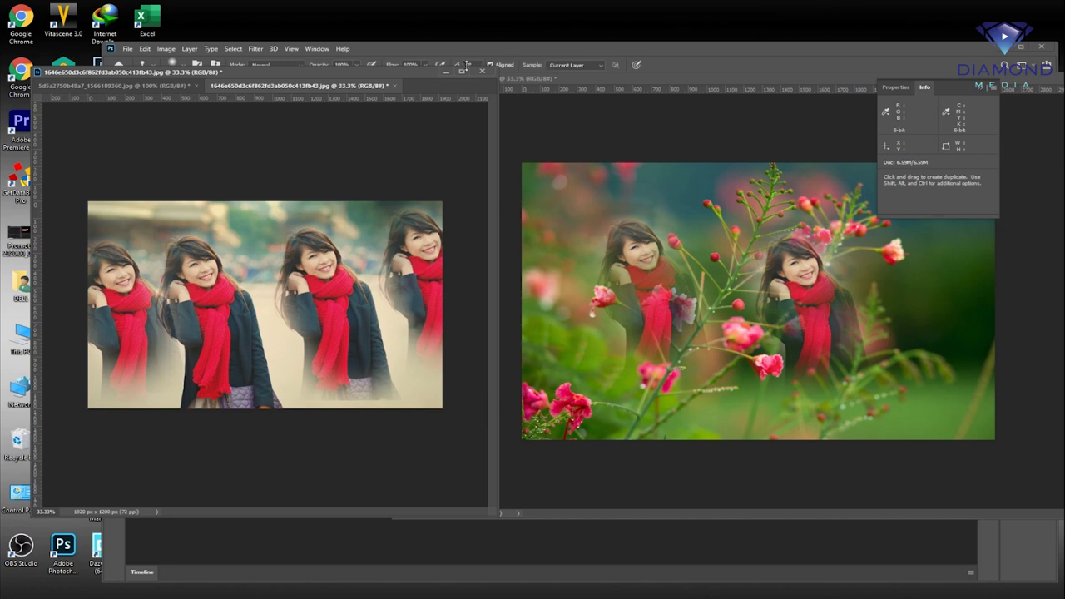
pyautogui.moveTo(418, 72); pyautogui.dragTo(582, 67)
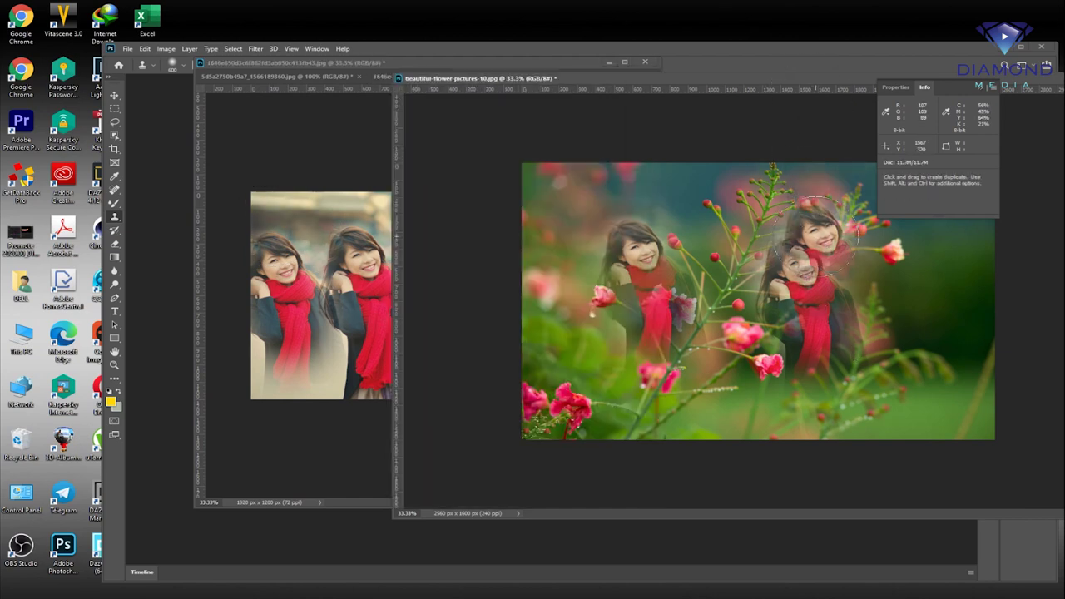
pyautogui.moveTo(907, 266); pyautogui.dragTo(957, 291)
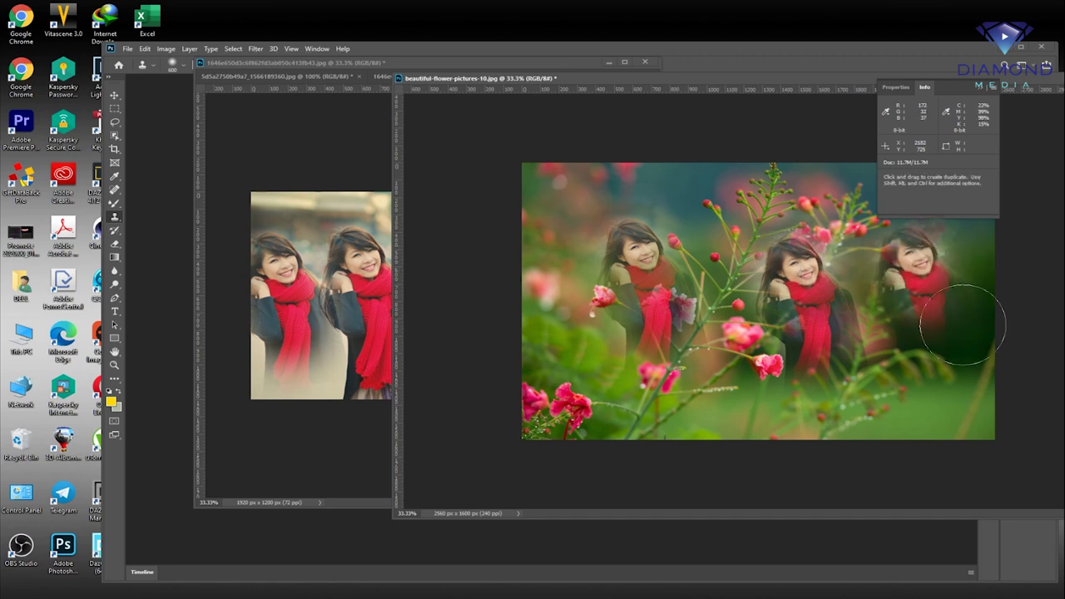
pyautogui.moveTo(683, 275); pyautogui.dragTo(699, 299)
pyautogui.moveTo(643, 250); pyautogui.dragTo(657, 266)
pyautogui.moveTo(549, 374); pyautogui.dragTo(556, 383)
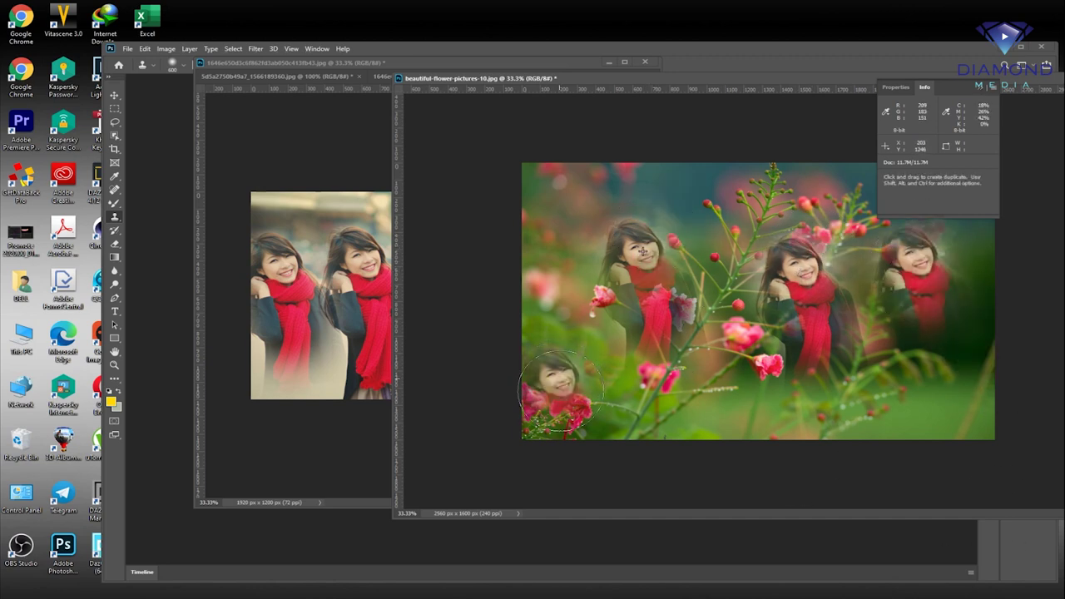
pyautogui.moveTo(706, 432); pyautogui.dragTo(722, 397)
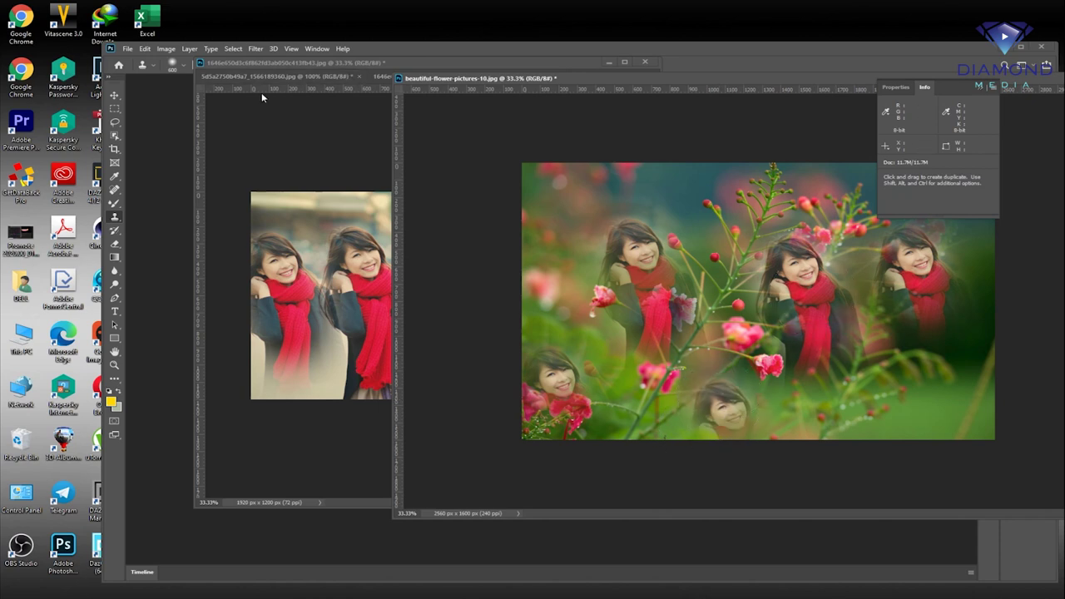
# Switch to the Pattern Stamp Tool and float the flower and street photos as separate windows
pyautogui.rightClick(115, 221)
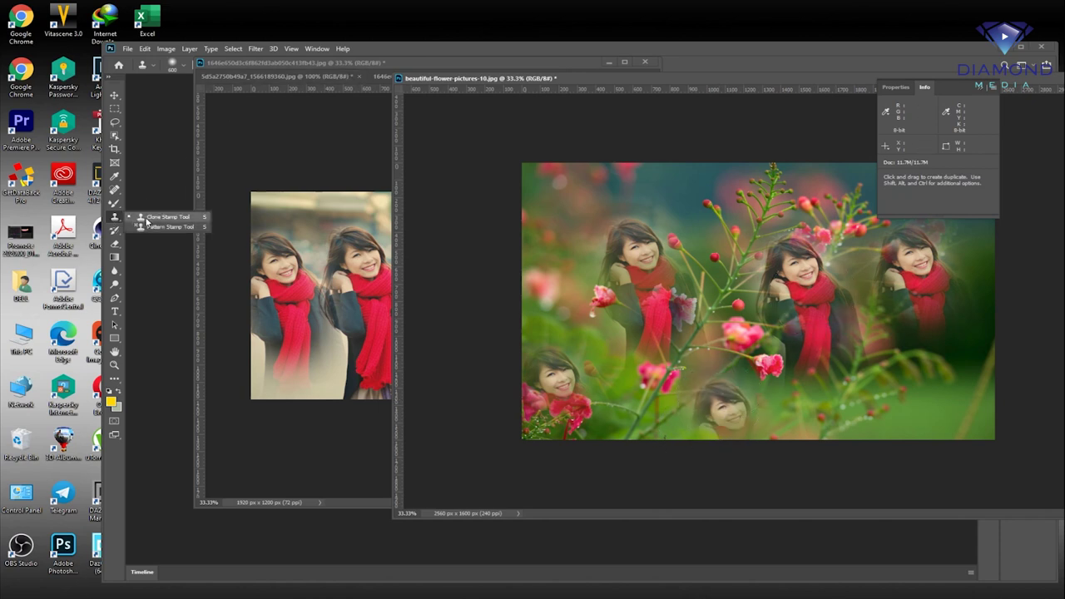
pyautogui.click(158, 227)
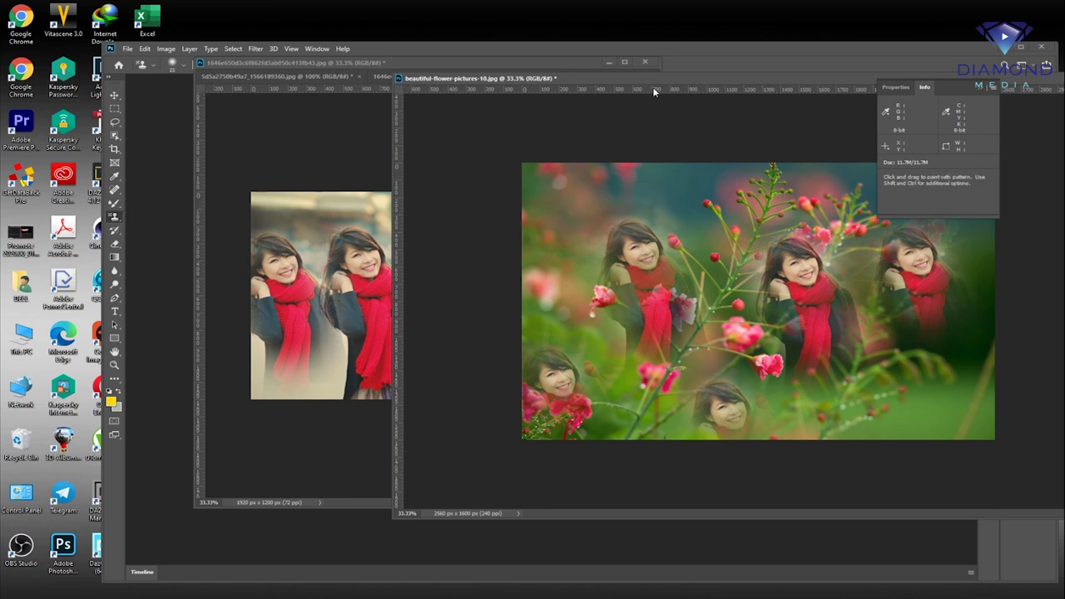
pyautogui.moveTo(661, 81); pyautogui.dragTo(573, 122)
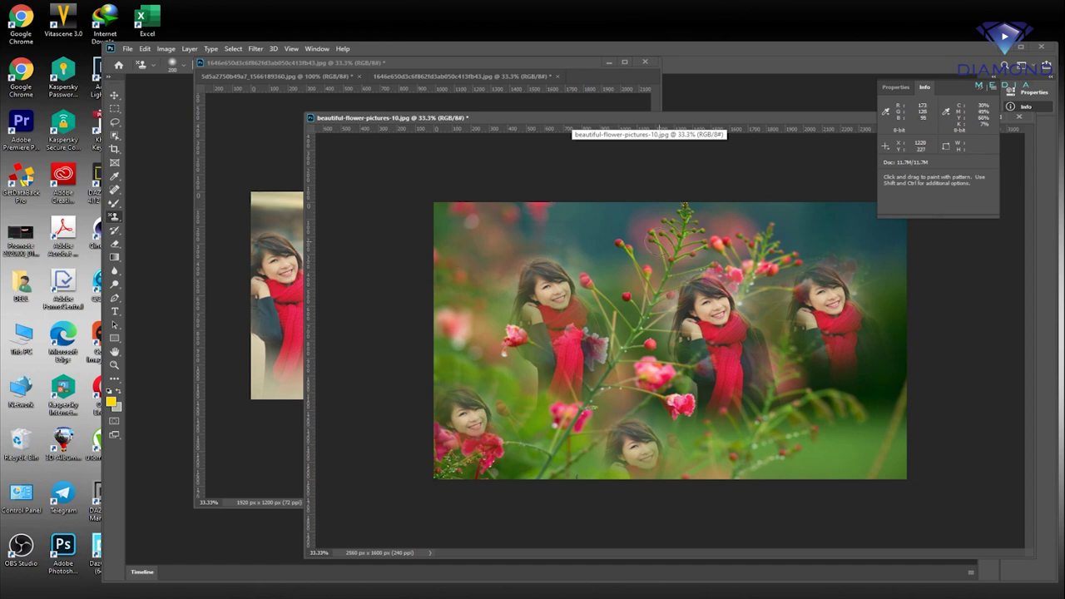
pyautogui.moveTo(554, 64); pyautogui.dragTo(474, 261)
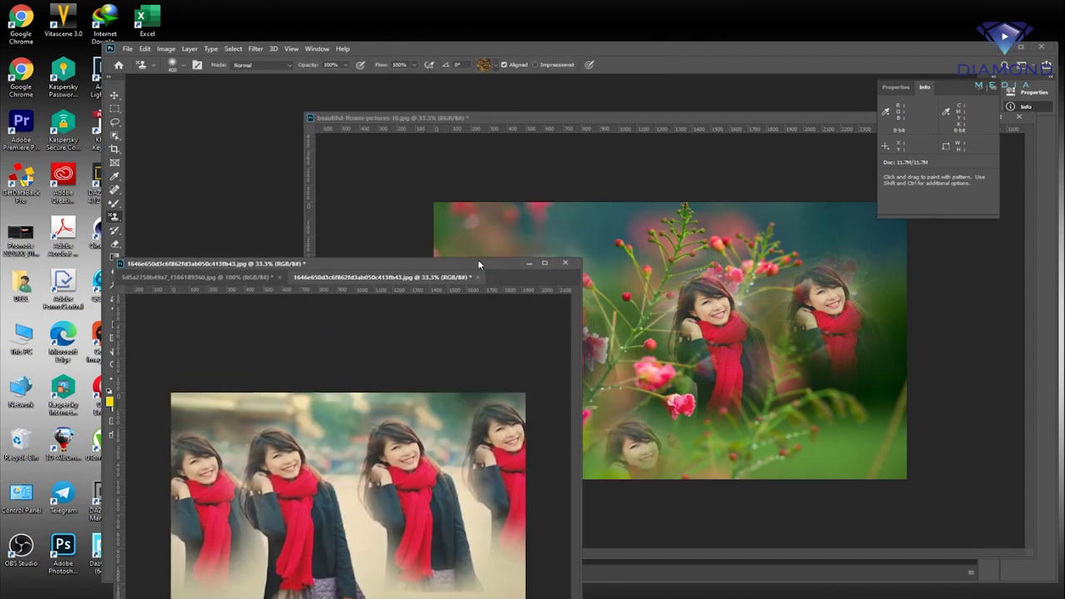
# Paint the yellow Trees pattern down the flower photo's centre, then bring the four-girls photo forward
pyautogui.click(494, 64)
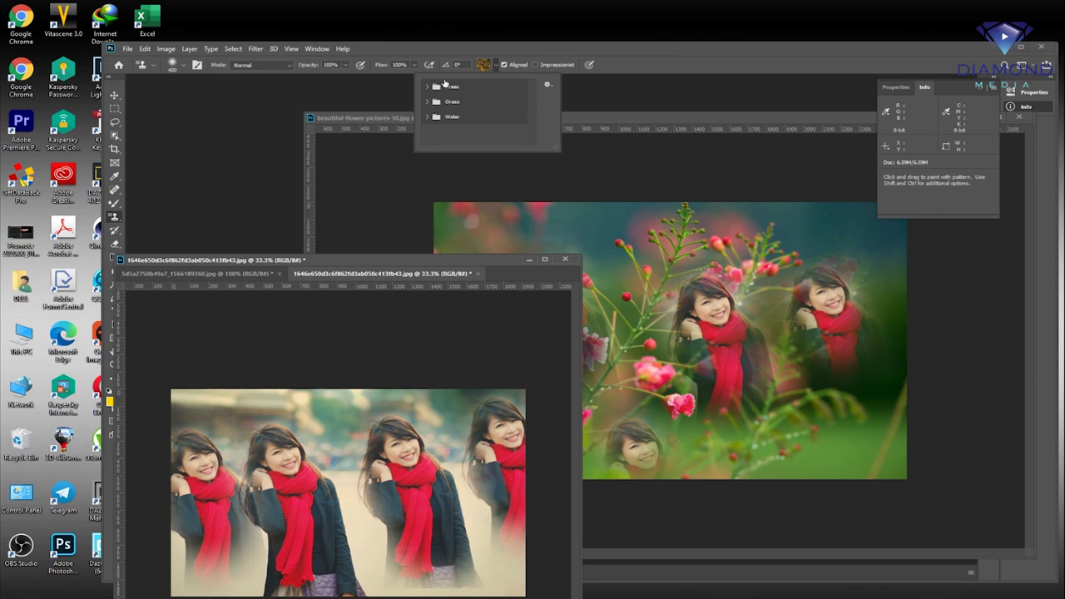
pyautogui.click(436, 88)
pyautogui.click(428, 88)
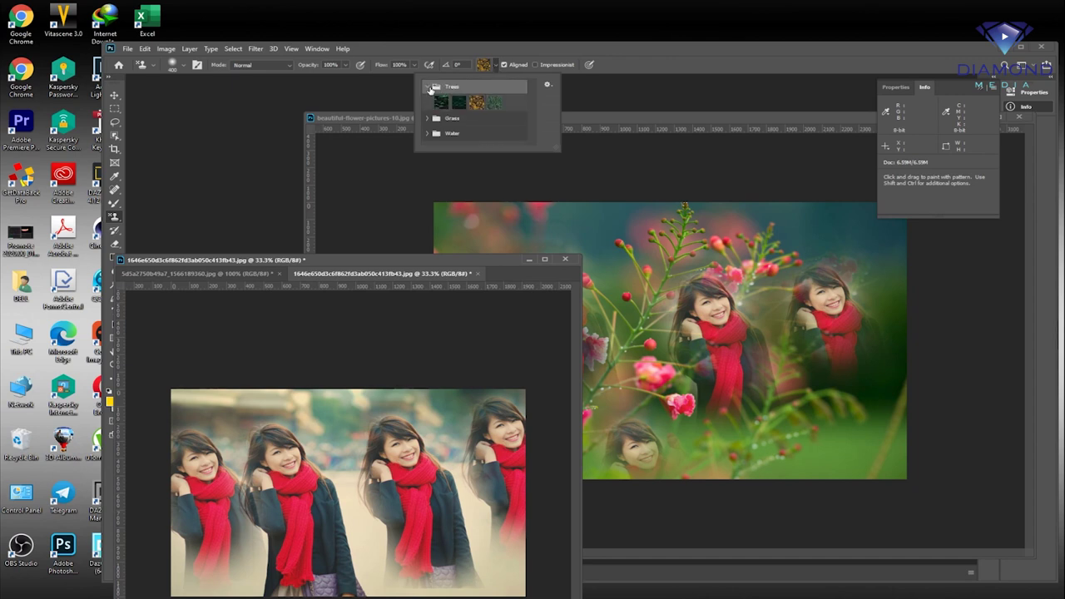
pyautogui.click(643, 286)
pyautogui.moveTo(636, 250)
pyautogui.mouseDown()
pyautogui.moveTo(641, 383)
pyautogui.moveTo(644, 317)
pyautogui.moveTo(624, 241)
pyautogui.moveTo(554, 216)
pyautogui.mouseUp()
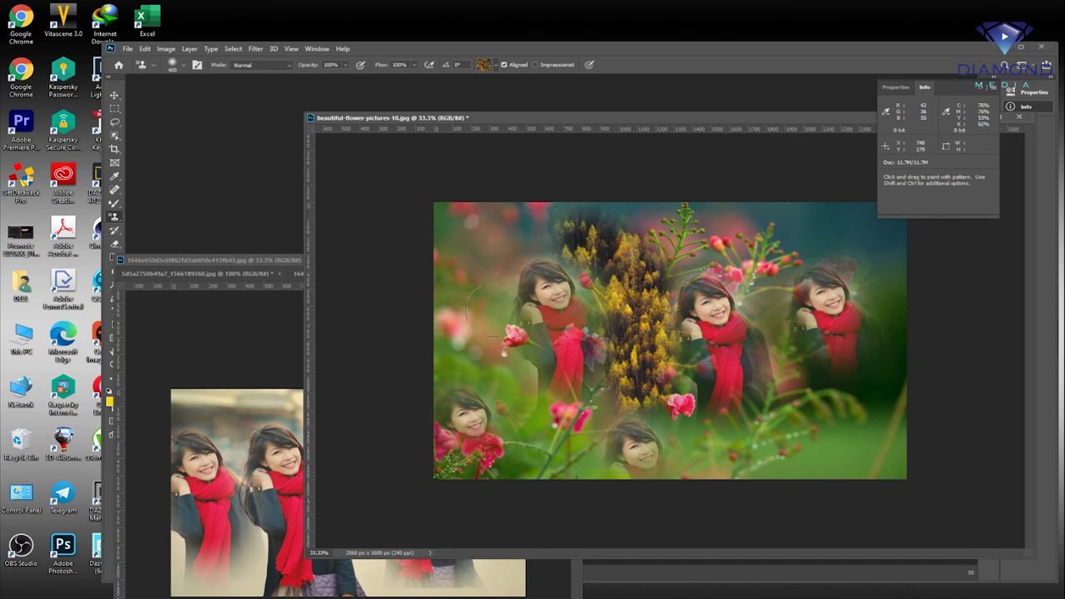
pyautogui.moveTo(288, 276); pyautogui.dragTo(470, 159)
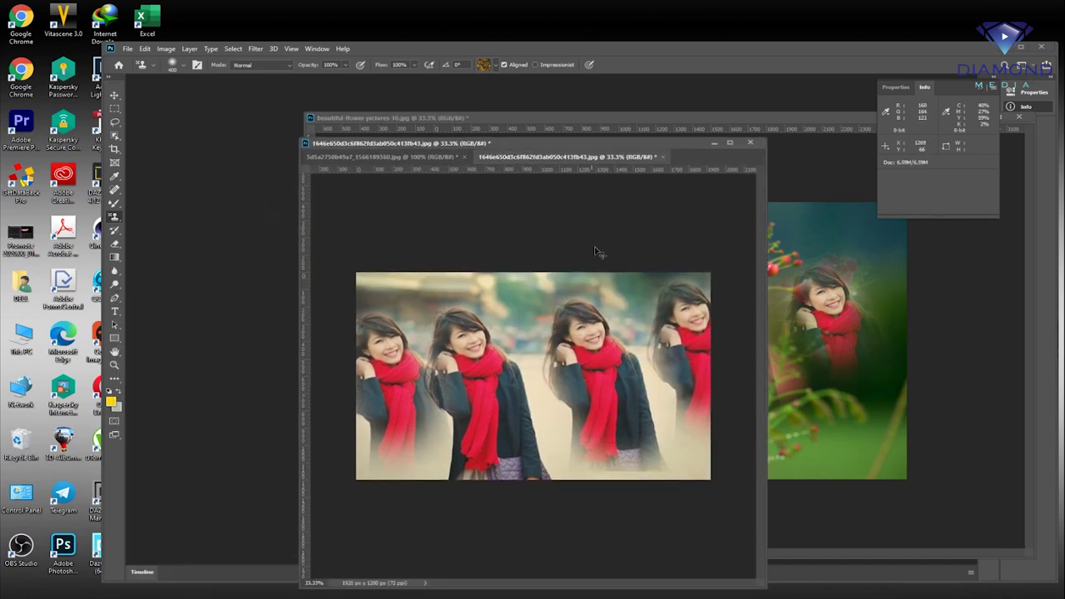
# Undo to the original single-girl photo and paint yellow trees around her
pyautogui.hotkey('ctrl', 'z')
pyautogui.hotkey('ctrl', 'z')
pyautogui.hotkey('ctrl', 'z')
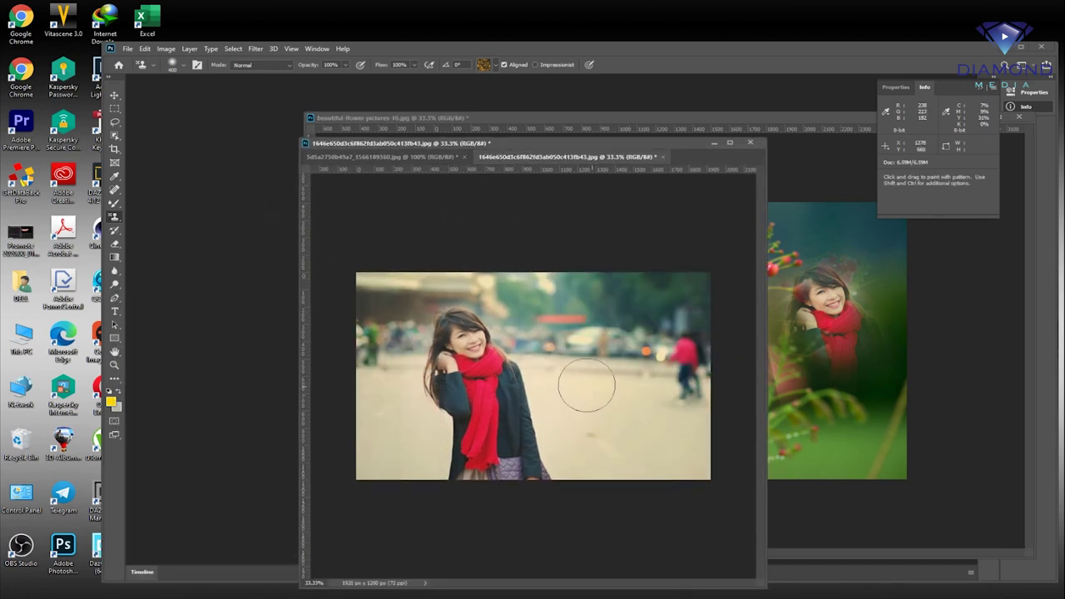
pyautogui.moveTo(571, 361)
pyautogui.mouseDown()
pyautogui.moveTo(613, 475)
pyautogui.moveTo(641, 341)
pyautogui.moveTo(697, 489)
pyautogui.moveTo(658, 463)
pyautogui.moveTo(718, 435)
pyautogui.moveTo(725, 286)
pyautogui.mouseUp()
pyautogui.moveTo(401, 374)
pyautogui.mouseDown()
pyautogui.moveTo(382, 494)
pyautogui.moveTo(409, 475)
pyautogui.moveTo(416, 441)
pyautogui.moveTo(409, 491)
pyautogui.mouseUp()
pyautogui.moveTo(540, 366); pyautogui.dragTo(573, 491)
pyautogui.moveTo(559, 337)
pyautogui.mouseDown()
pyautogui.moveTo(546, 357)
pyautogui.moveTo(510, 299)
pyautogui.mouseUp()
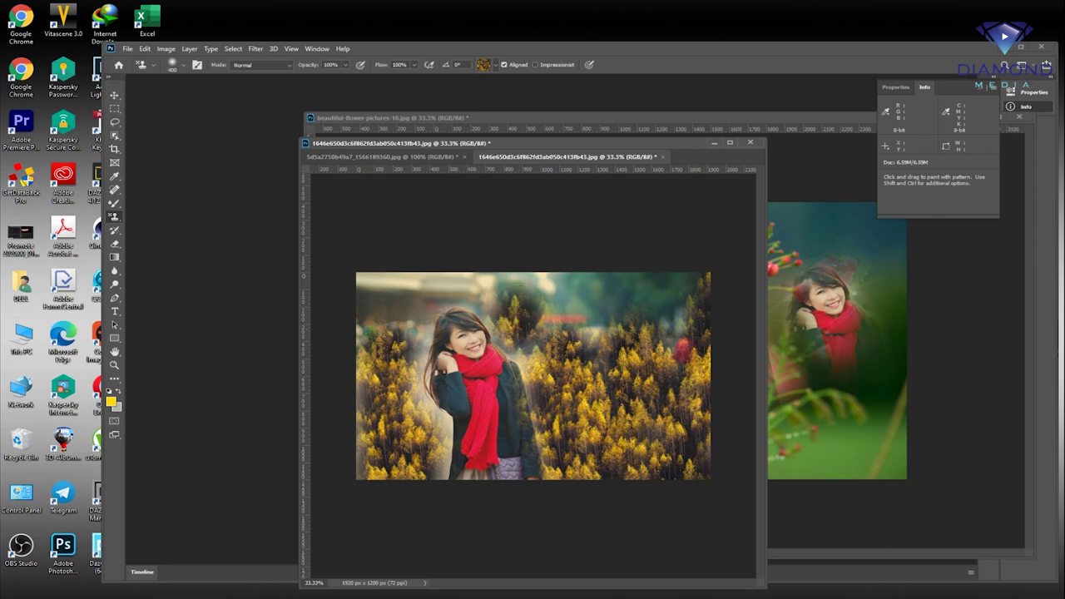
# Browse the pattern picker's options and Grass patterns, then close it and reposition the girl photo
pyautogui.click(496, 63)
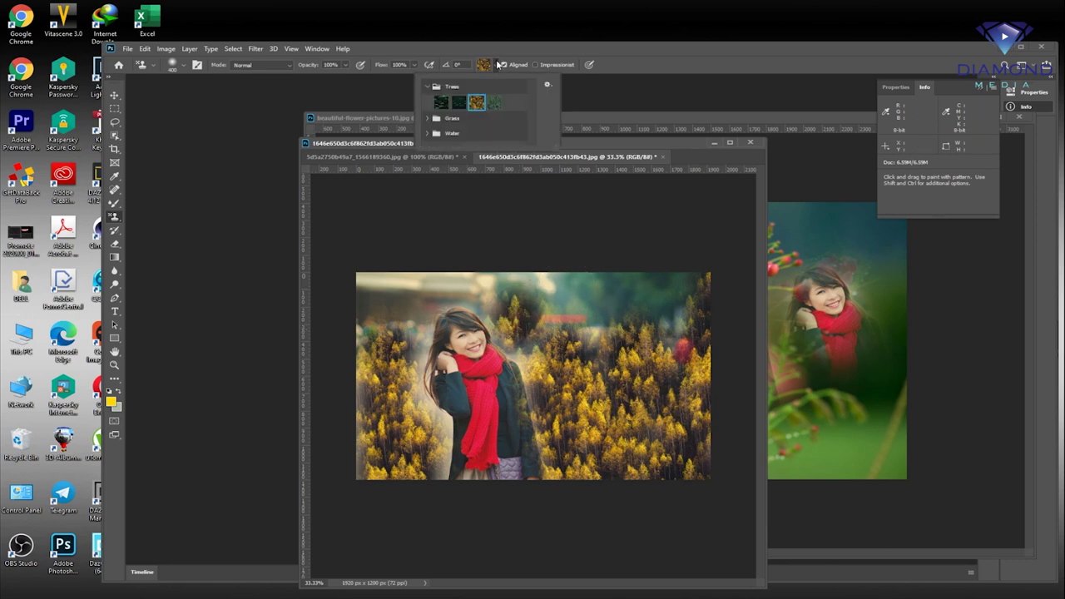
pyautogui.click(549, 85)
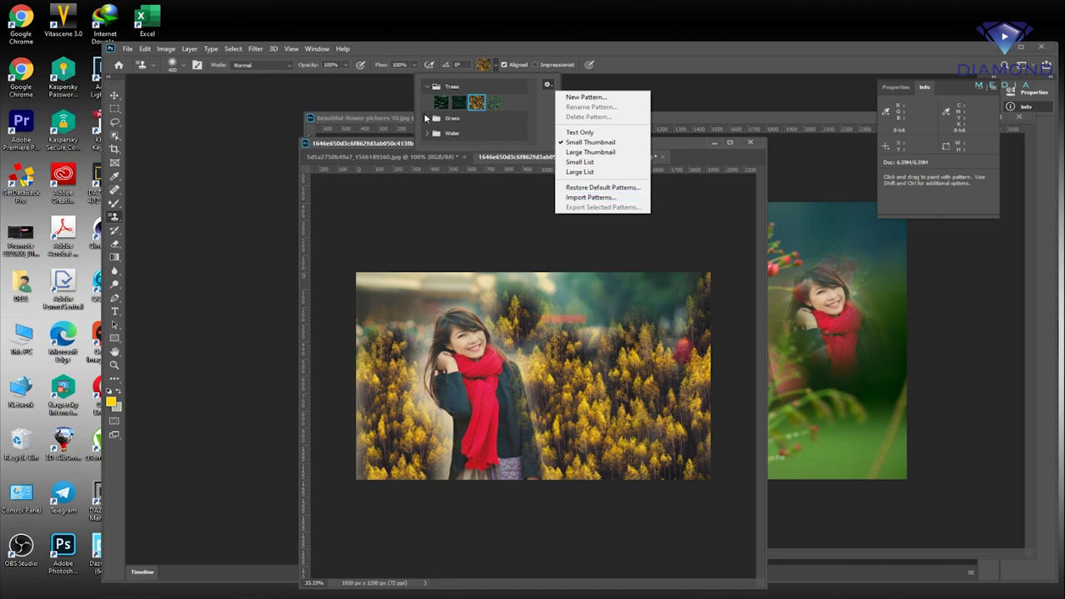
pyautogui.click(426, 118)
pyautogui.scroll(-1, 461, 127)
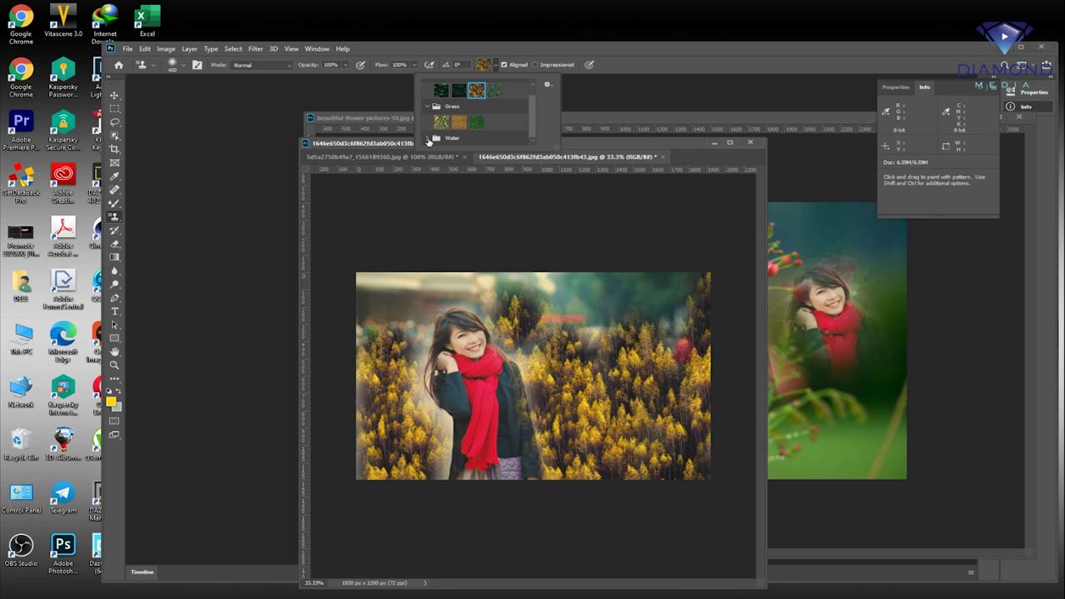
pyautogui.moveTo(652, 148); pyautogui.dragTo(628, 84)
pyautogui.press('z')
pyautogui.click(543, 322)
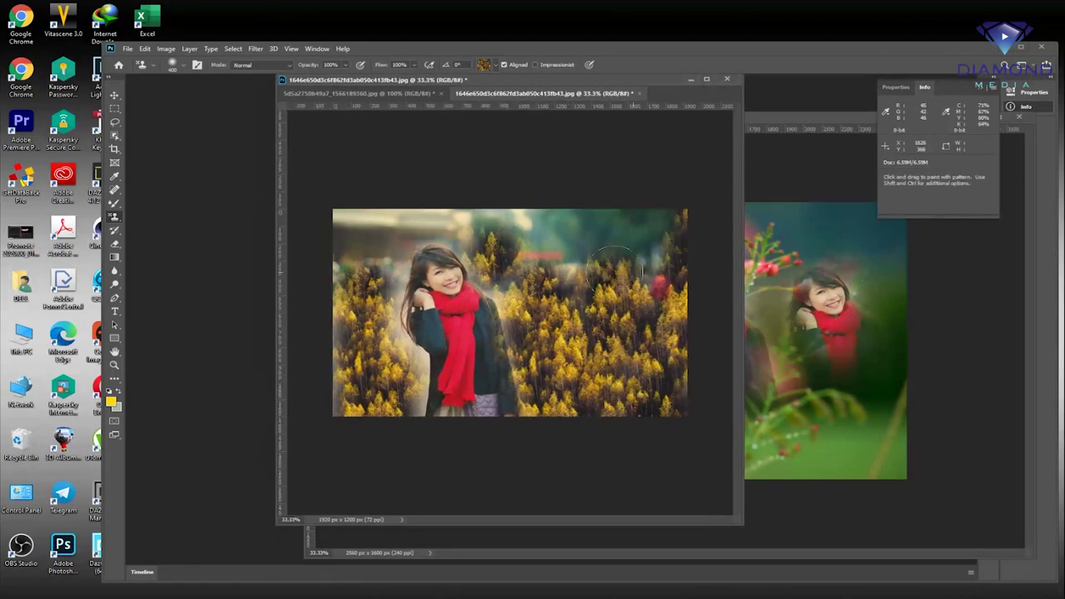
pyautogui.click(117, 233)
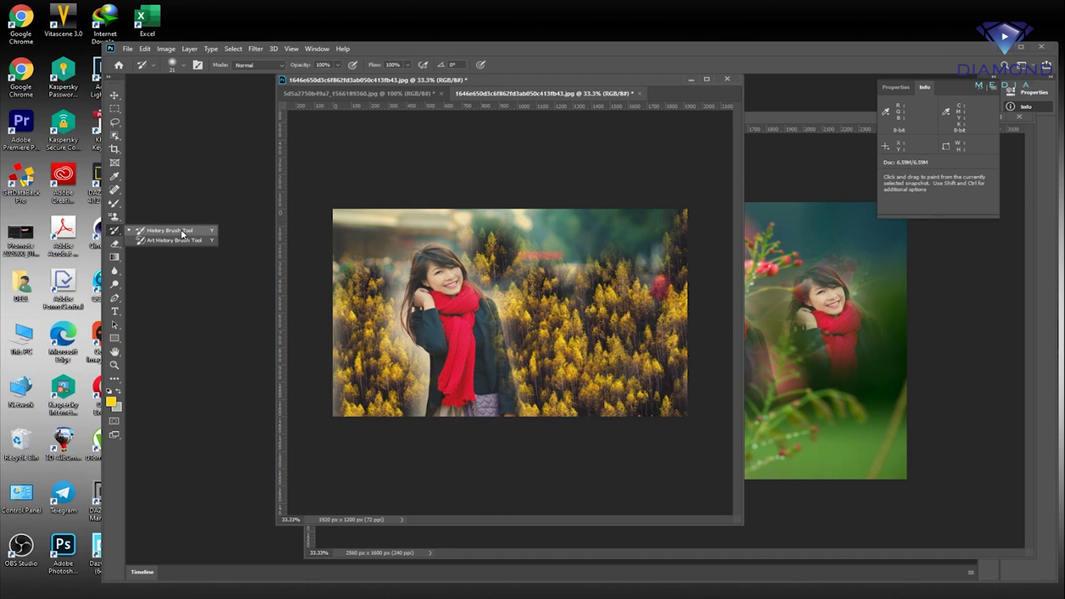
# Paint the yellow trees out of the girl photo with the History Brush and show the Layers panel
pyautogui.click(182, 235)
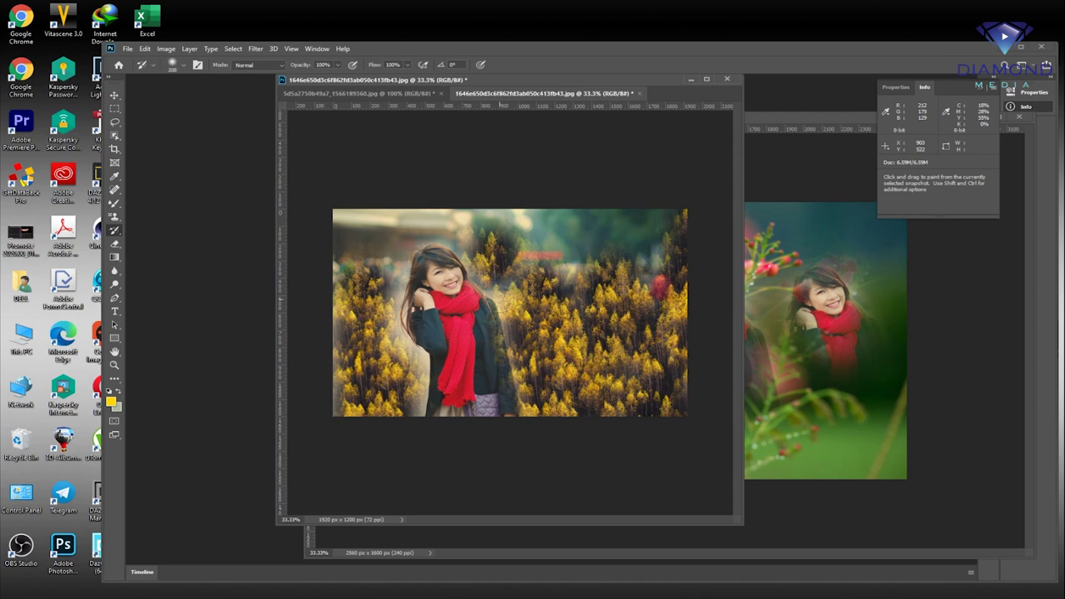
pyautogui.moveTo(479, 275)
pyautogui.mouseDown()
pyautogui.moveTo(605, 299)
pyautogui.moveTo(531, 372)
pyautogui.moveTo(549, 439)
pyautogui.mouseUp()
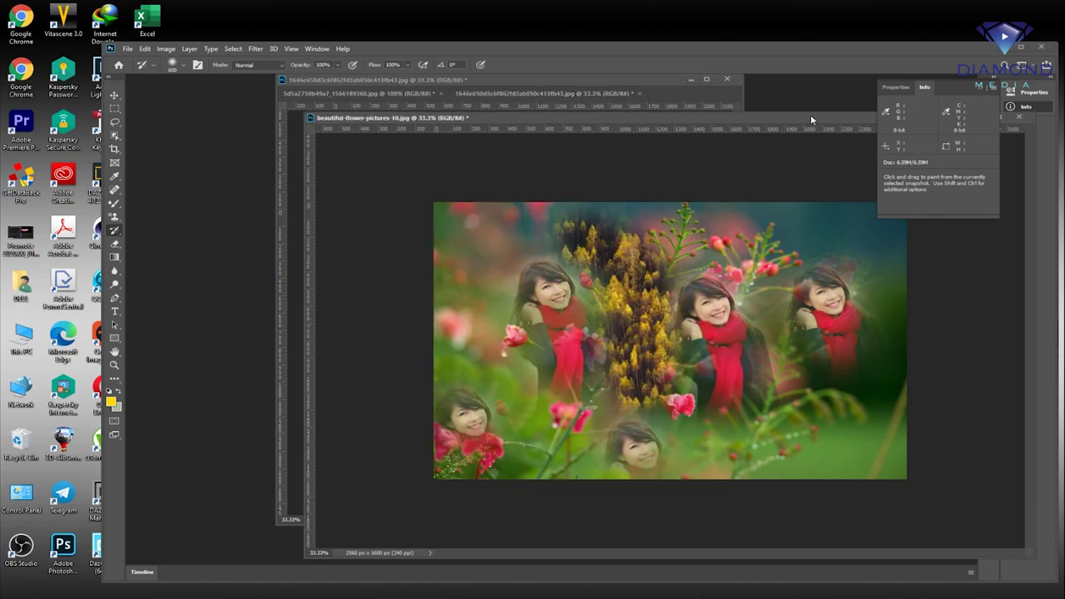
pyautogui.moveTo(810, 115); pyautogui.dragTo(918, 281)
pyautogui.press('F7')
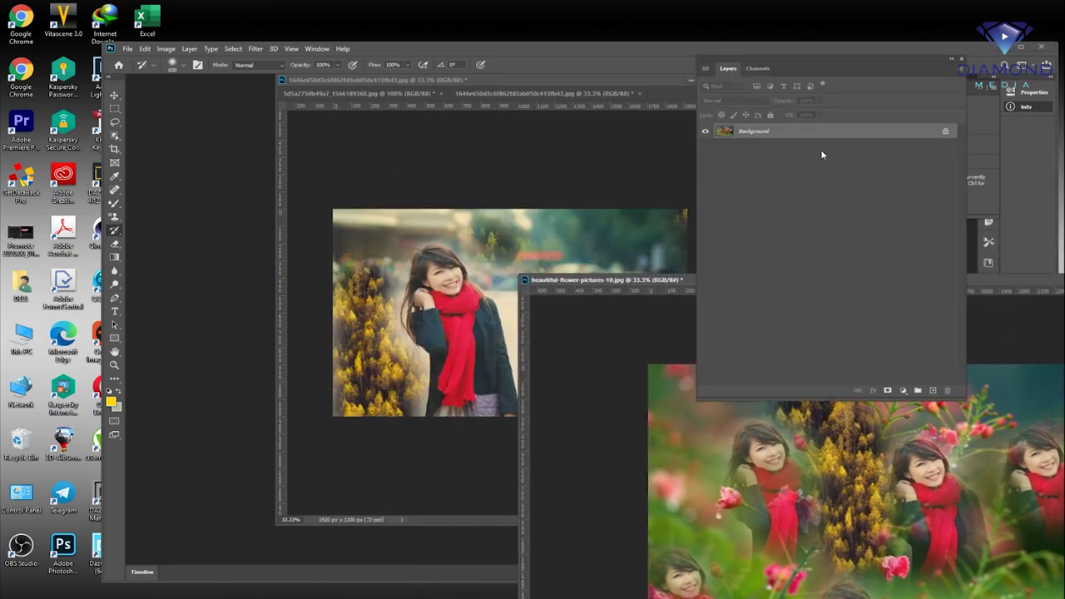
pyautogui.moveTo(653, 93); pyautogui.dragTo(571, 98)
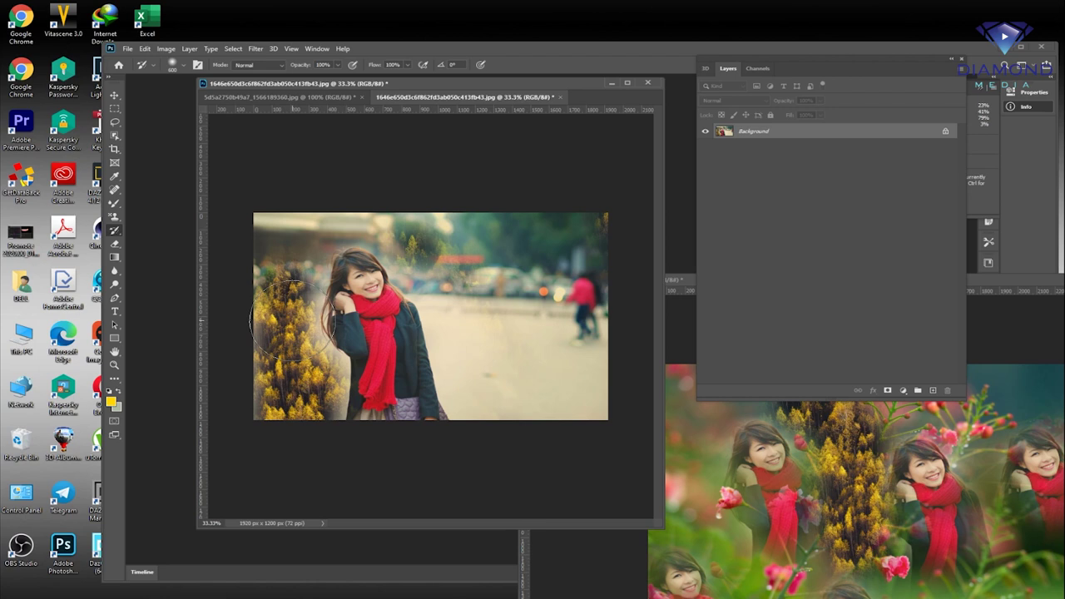
pyautogui.moveTo(293, 300)
pyautogui.mouseDown()
pyautogui.moveTo(285, 416)
pyautogui.moveTo(297, 392)
pyautogui.moveTo(283, 390)
pyautogui.moveTo(274, 297)
pyautogui.mouseUp()
pyautogui.moveTo(546, 321); pyautogui.dragTo(597, 232)
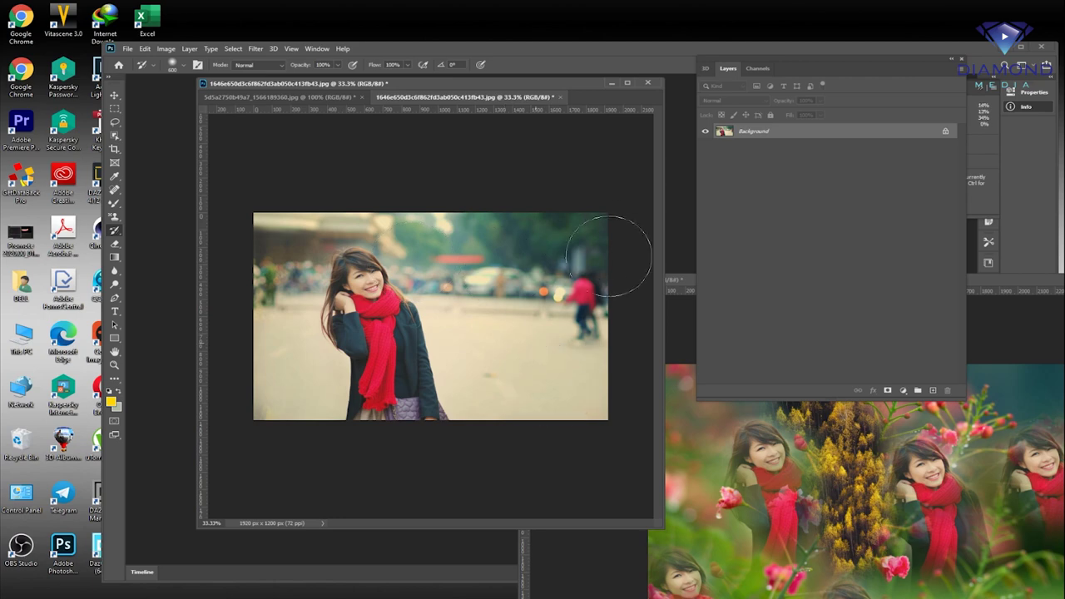
# Bring the flower photo forward, move it upper left, and paint the girl clones out
pyautogui.click(797, 480)
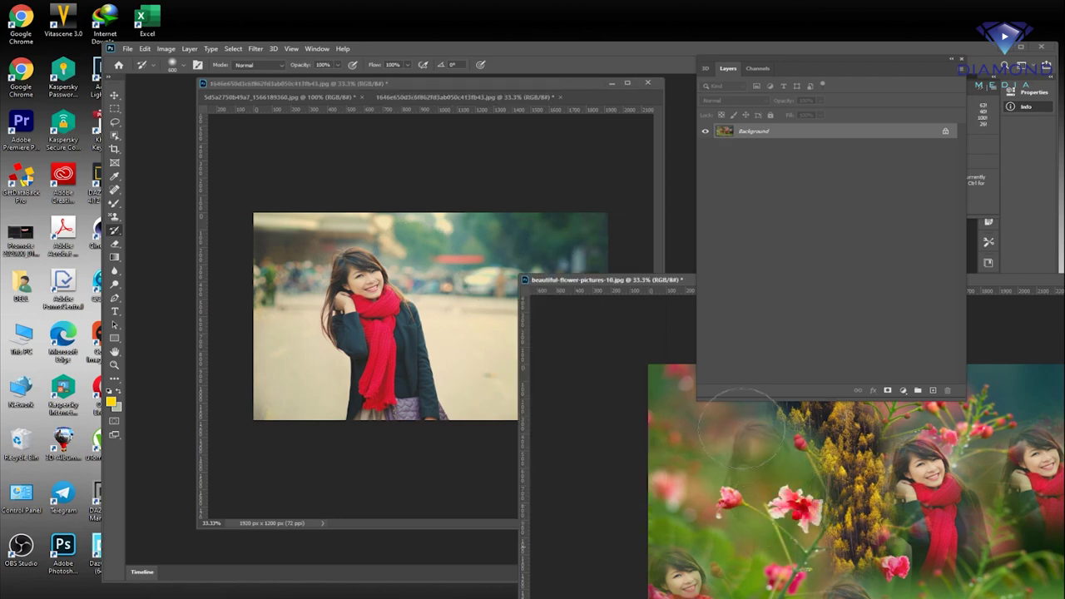
pyautogui.moveTo(655, 285)
pyautogui.mouseDown()
pyautogui.moveTo(416, 153)
pyautogui.moveTo(323, 118)
pyautogui.moveTo(231, 138)
pyautogui.mouseUp()
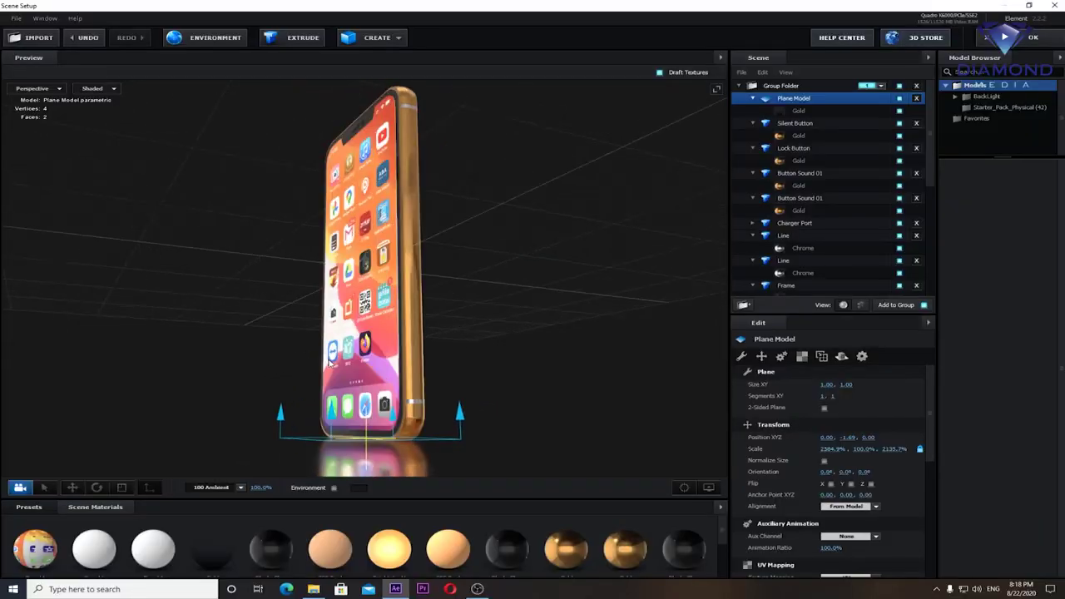
pyautogui.moveTo(330, 362)
pyautogui.mouseDown()
pyautogui.moveTo(417, 394)
pyautogui.moveTo(126, 374)
pyautogui.mouseUp()
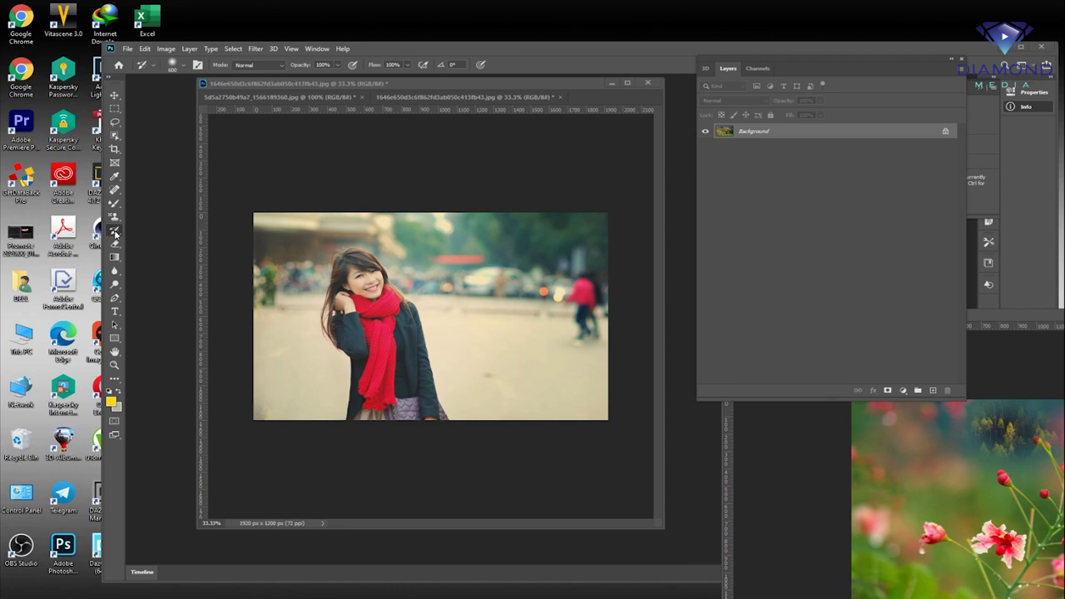
# Switch to the Art History Brush at 50% zoom and test painterly strokes on the girl photo
pyautogui.rightClick(115, 235)
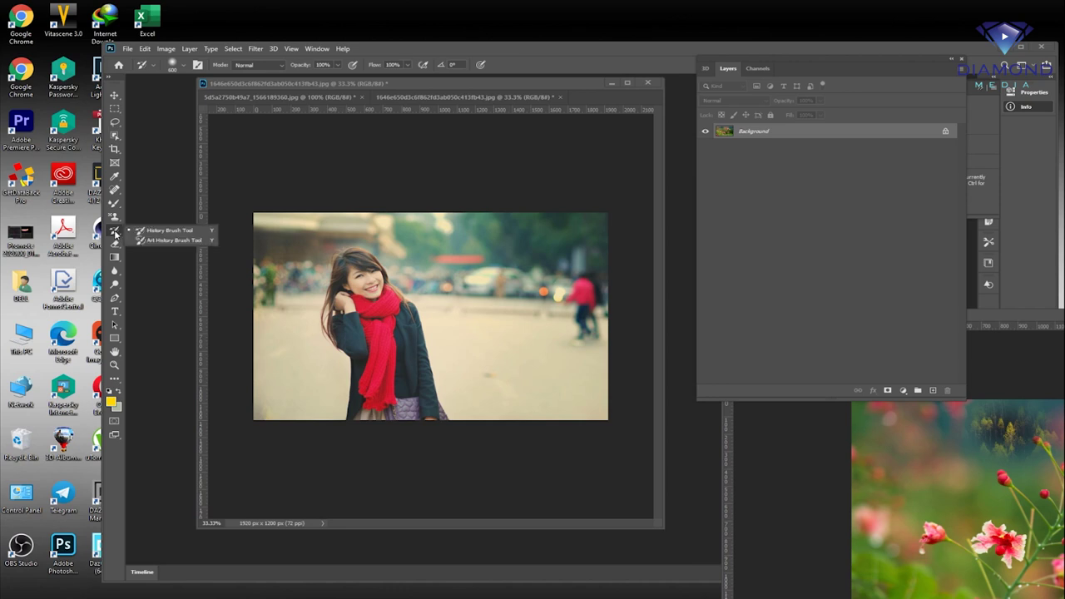
pyautogui.click(161, 240)
pyautogui.hotkey('ctrl', '+')
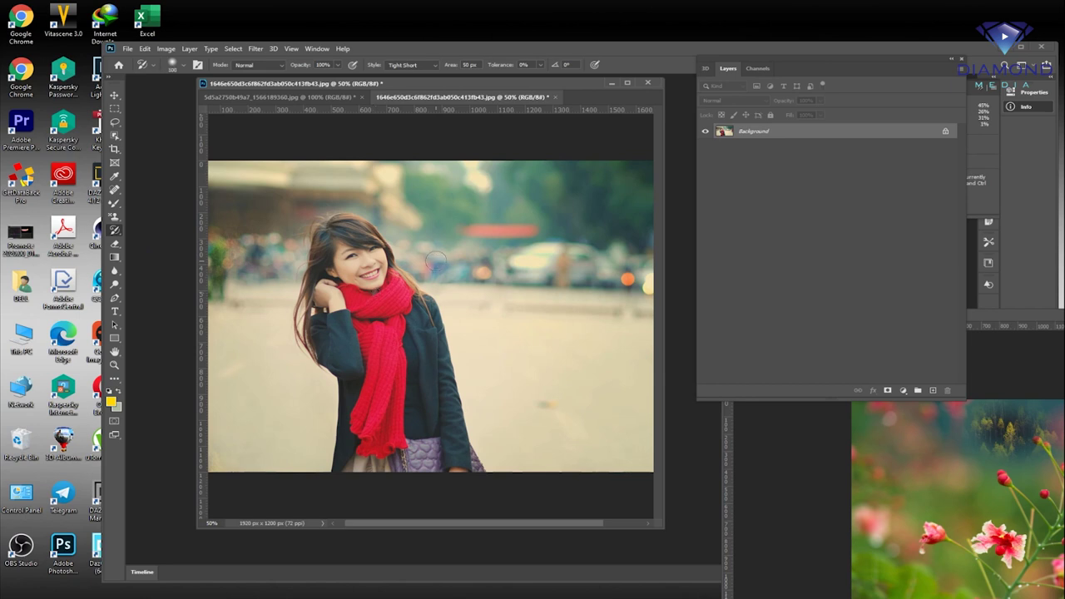
pyautogui.press(']')
pyautogui.press(']')
pyautogui.press(']')
pyautogui.moveTo(416, 274); pyautogui.dragTo(366, 249)
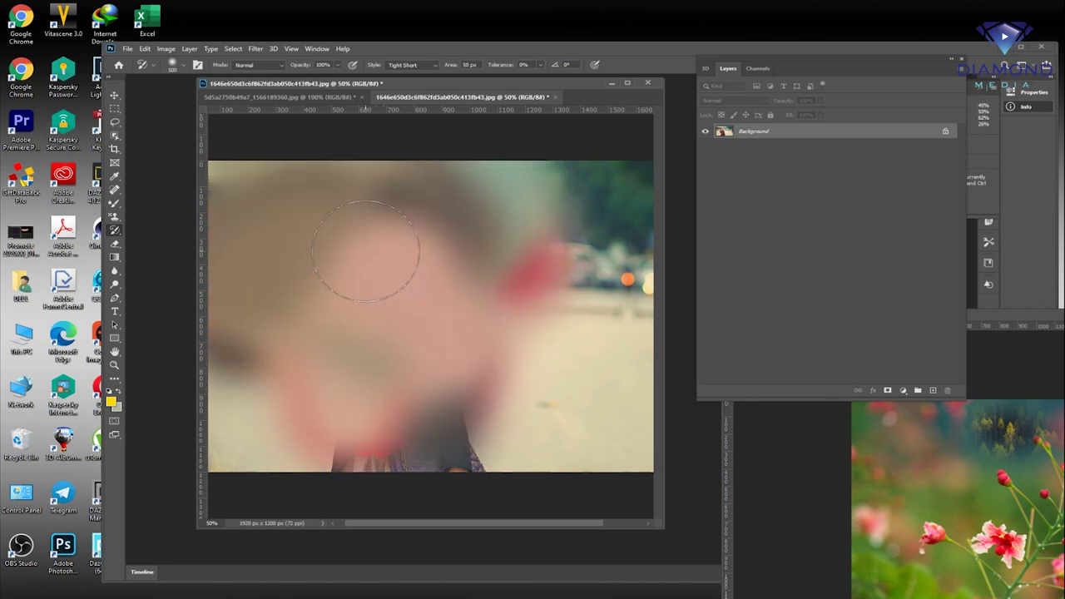
pyautogui.hotkey('ctrl', 'z')
pyautogui.press('[')
pyautogui.press('[')
pyautogui.press('[')
pyautogui.moveTo(357, 265)
pyautogui.mouseDown()
pyautogui.moveTo(370, 268)
pyautogui.moveTo(354, 237)
pyautogui.mouseUp()
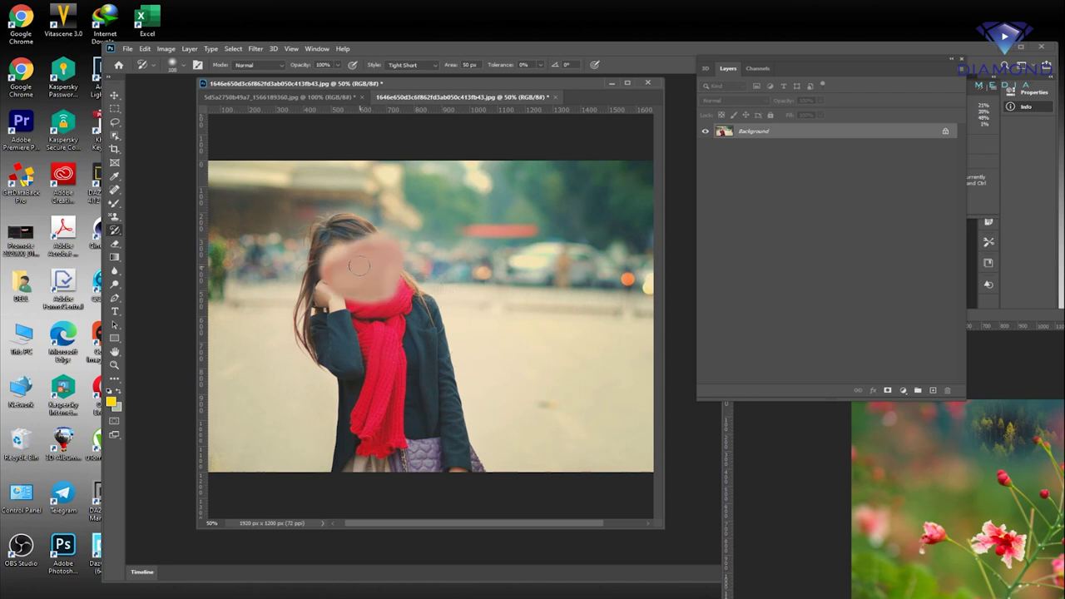
# Set the stroke style to Loose Medium and paint loose strokes over face, scarf and lower centre
pyautogui.click(435, 65)
pyautogui.click(412, 99)
pyautogui.hotkey('ctrl', 'z')
pyautogui.moveTo(387, 291); pyautogui.dragTo(397, 330)
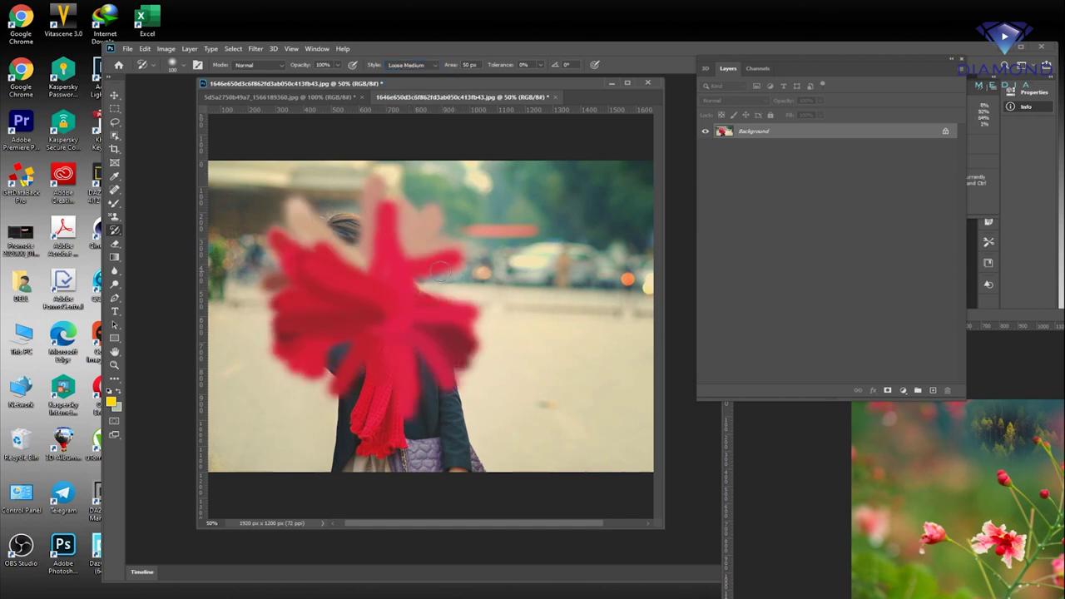
pyautogui.moveTo(407, 437); pyautogui.dragTo(466, 383)
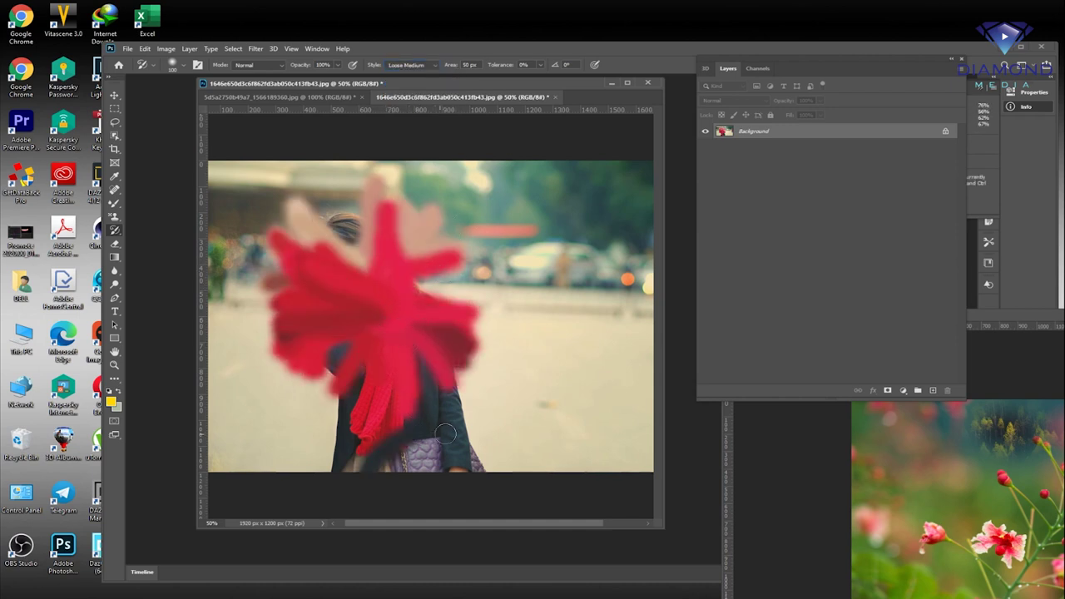
# Switch back to the History Brush and paint the original photo back
pyautogui.rightClick(116, 232)
pyautogui.click(162, 231)
pyautogui.moveTo(341, 275)
pyautogui.mouseDown()
pyautogui.moveTo(416, 440)
pyautogui.moveTo(511, 419)
pyautogui.moveTo(291, 333)
pyautogui.moveTo(285, 392)
pyautogui.mouseUp()
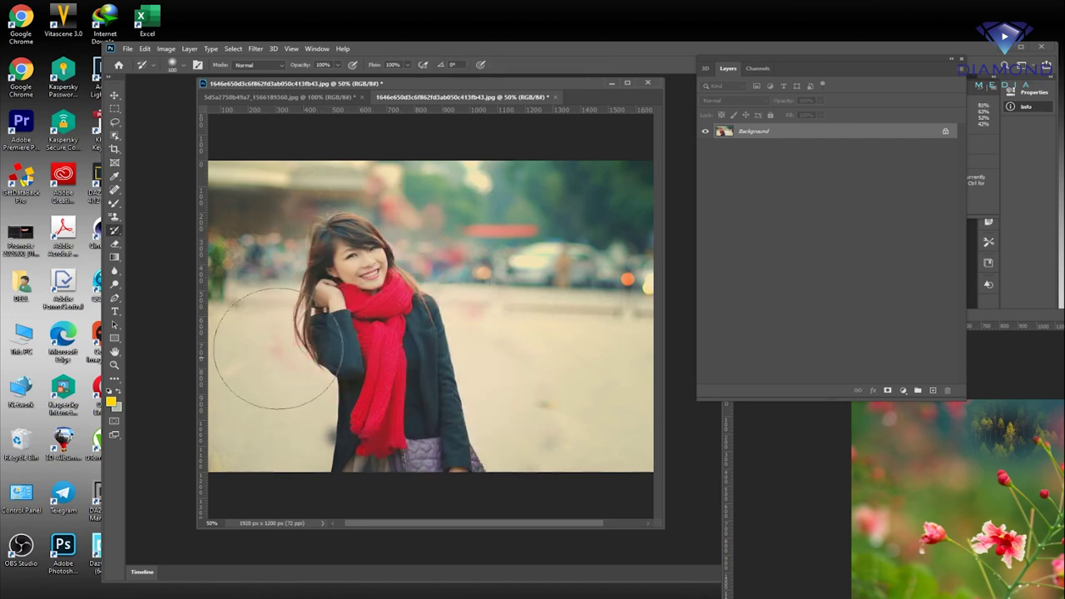
pyautogui.rightClick(116, 234)
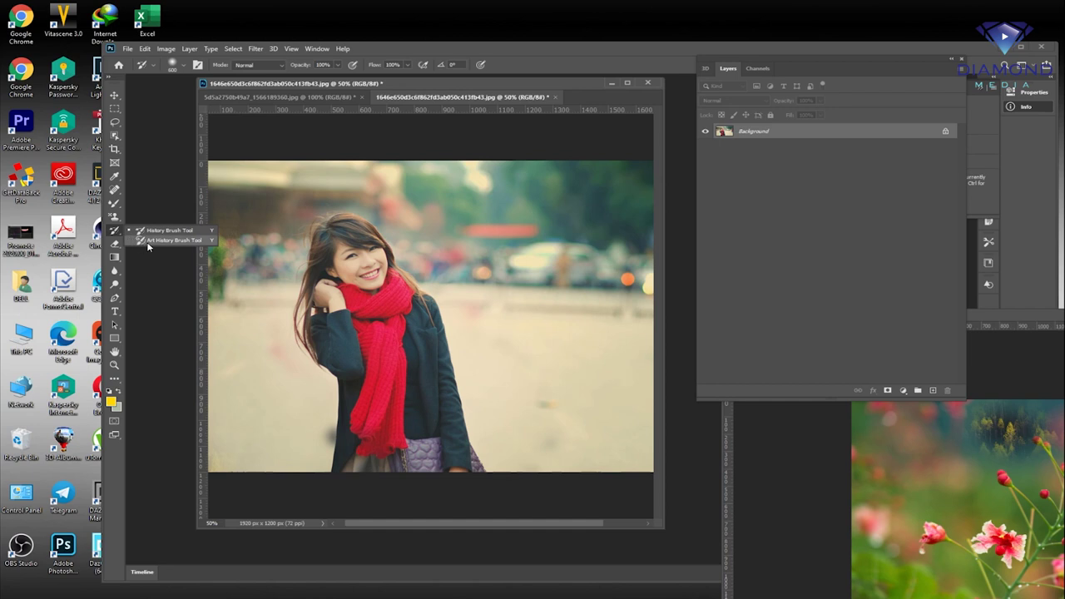
pyautogui.click(145, 243)
pyautogui.moveTo(414, 318)
pyautogui.mouseDown()
pyautogui.moveTo(430, 352)
pyautogui.moveTo(299, 300)
pyautogui.moveTo(509, 382)
pyautogui.mouseUp()
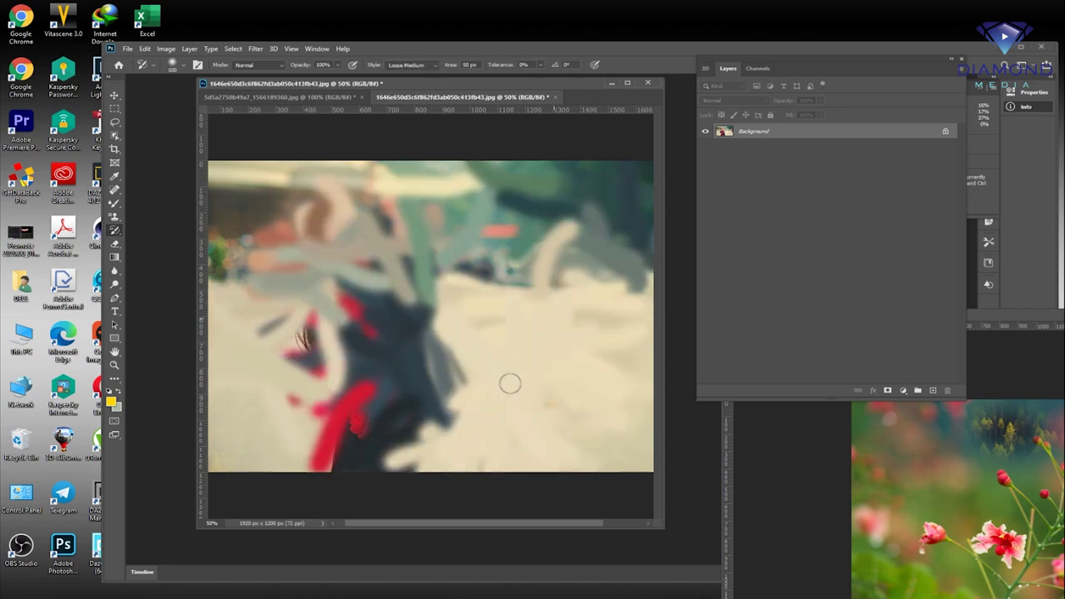
pyautogui.rightClick(113, 234)
pyautogui.click(153, 231)
pyautogui.moveTo(341, 232)
pyautogui.mouseDown()
pyautogui.moveTo(388, 392)
pyautogui.moveTo(479, 419)
pyautogui.moveTo(524, 405)
pyautogui.mouseUp()
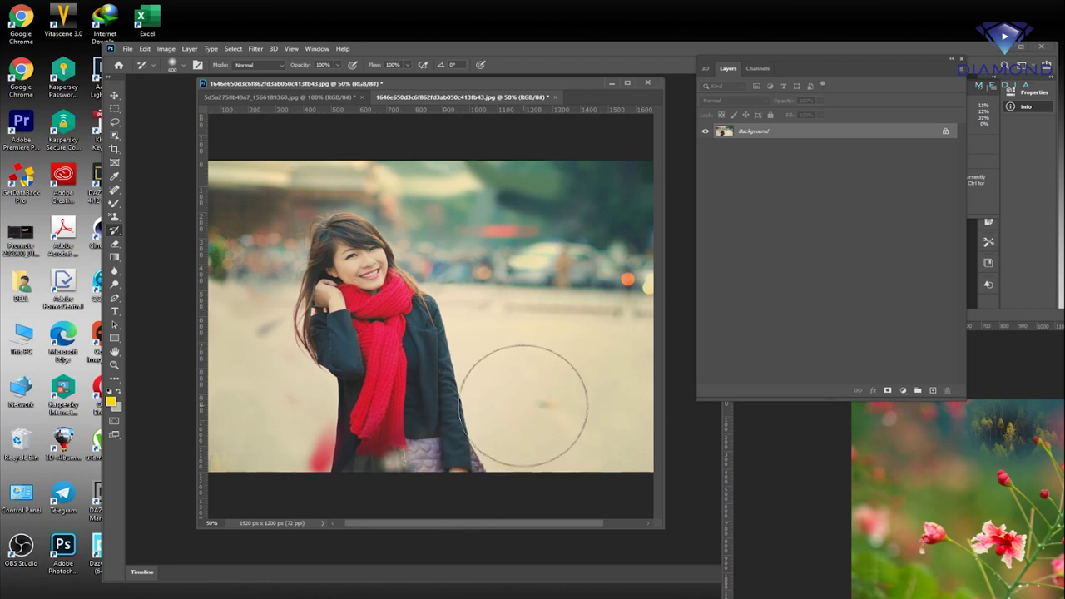
pyautogui.click(114, 189)
pyautogui.moveTo(358, 241)
pyautogui.mouseDown()
pyautogui.moveTo(364, 319)
pyautogui.moveTo(318, 307)
pyautogui.mouseUp()
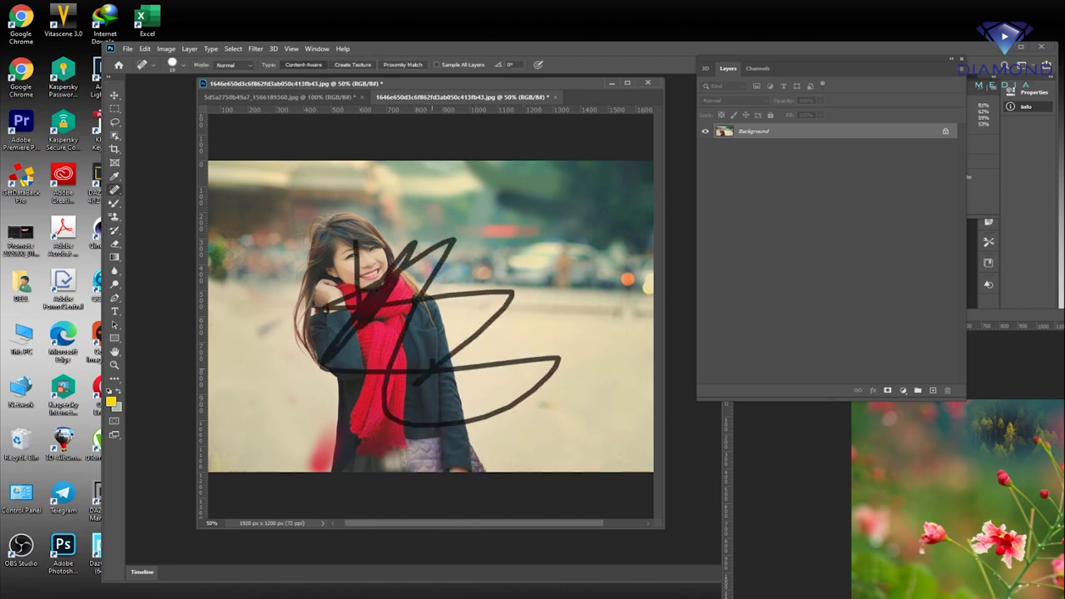
pyautogui.click(114, 217)
pyautogui.moveTo(374, 249)
pyautogui.mouseDown()
pyautogui.moveTo(491, 411)
pyautogui.moveTo(599, 383)
pyautogui.mouseUp()
pyautogui.click(114, 229)
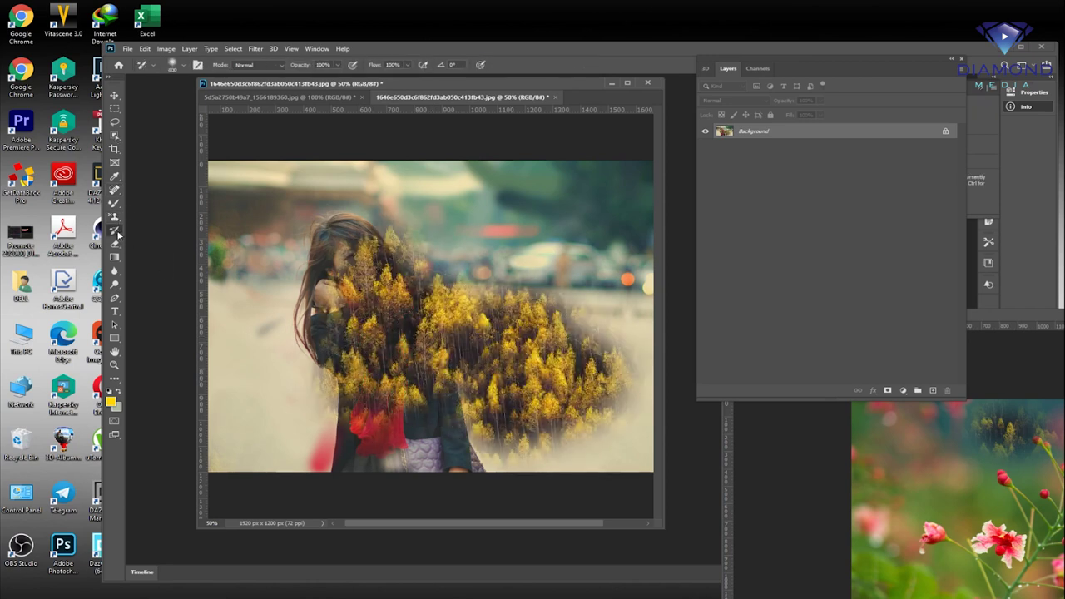
pyautogui.click(166, 231)
pyautogui.moveTo(350, 241); pyautogui.dragTo(503, 270)
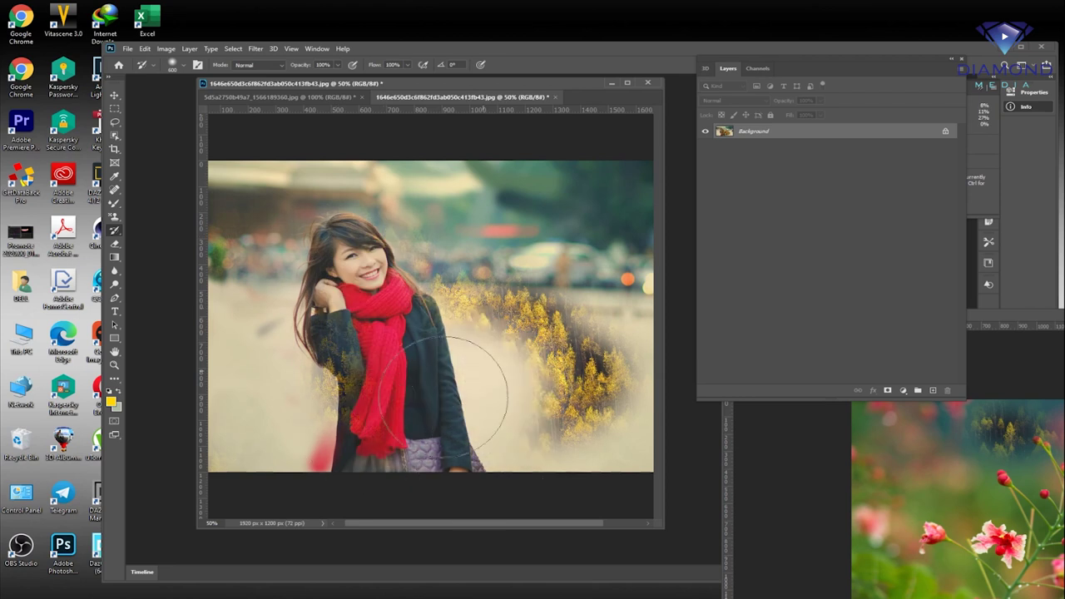
pyautogui.moveTo(522, 356); pyautogui.dragTo(332, 391)
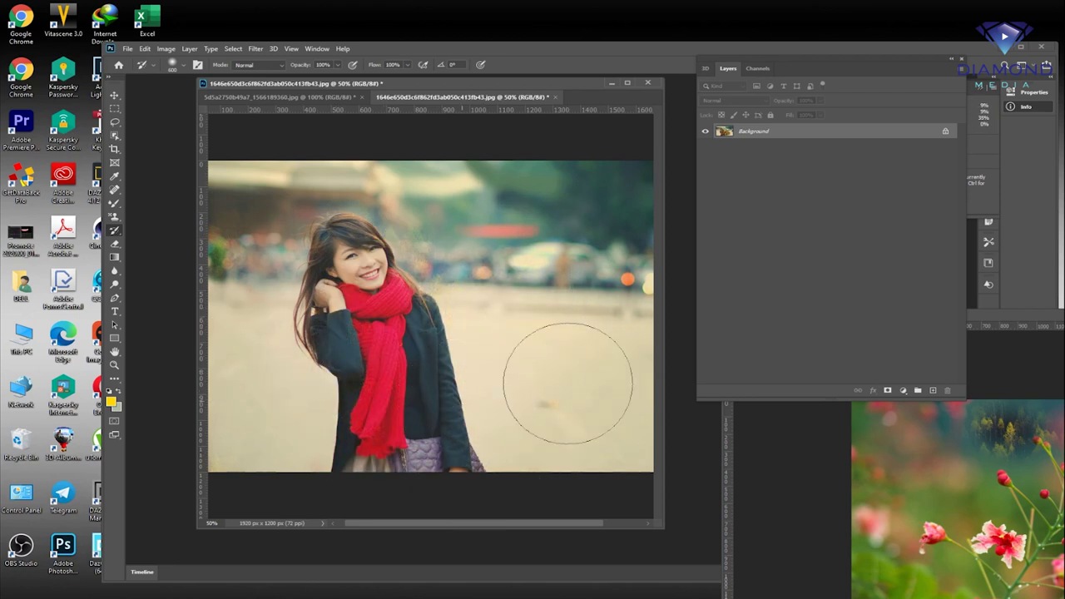
pyautogui.moveTo(466, 191); pyautogui.dragTo(616, 191)
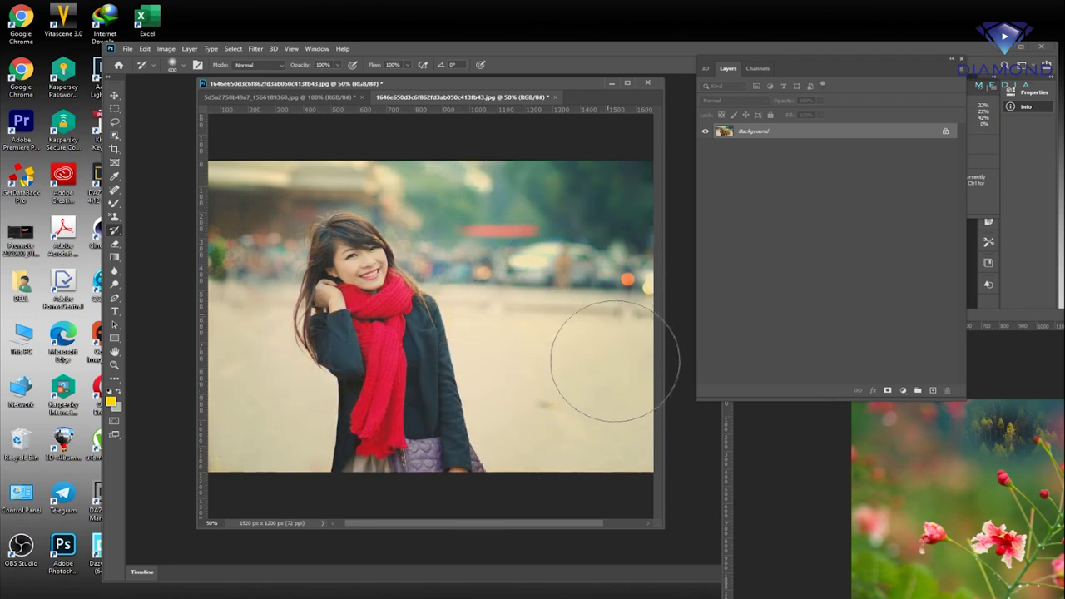
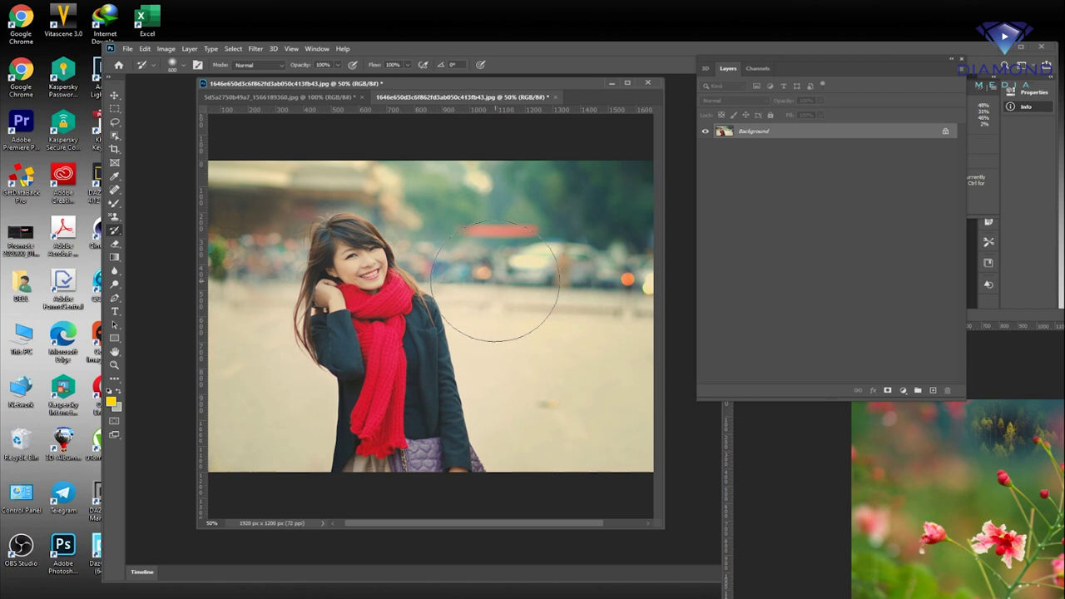
# Erase a stroke across the photo's right side with the Eraser Tool, maximize the window, and check the background colour
pyautogui.click(115, 244)
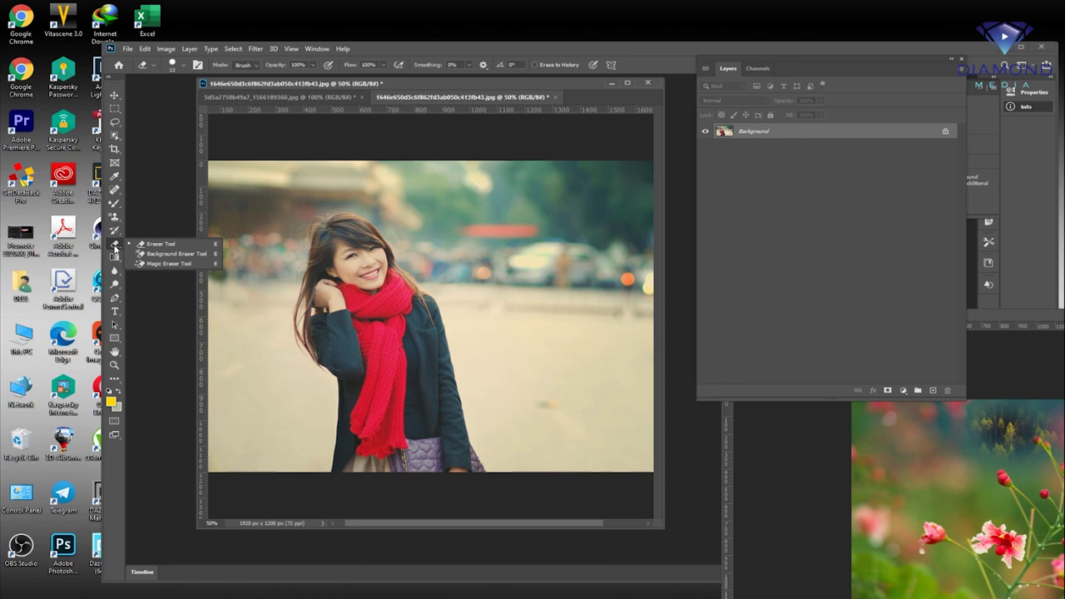
pyautogui.click(152, 244)
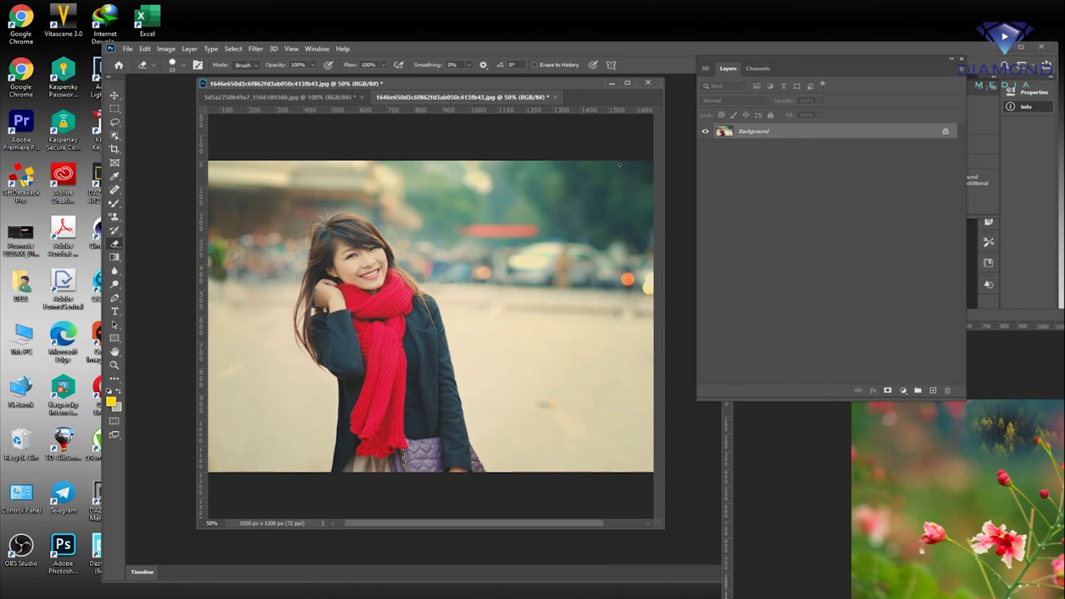
pyautogui.moveTo(441, 232); pyautogui.dragTo(552, 460)
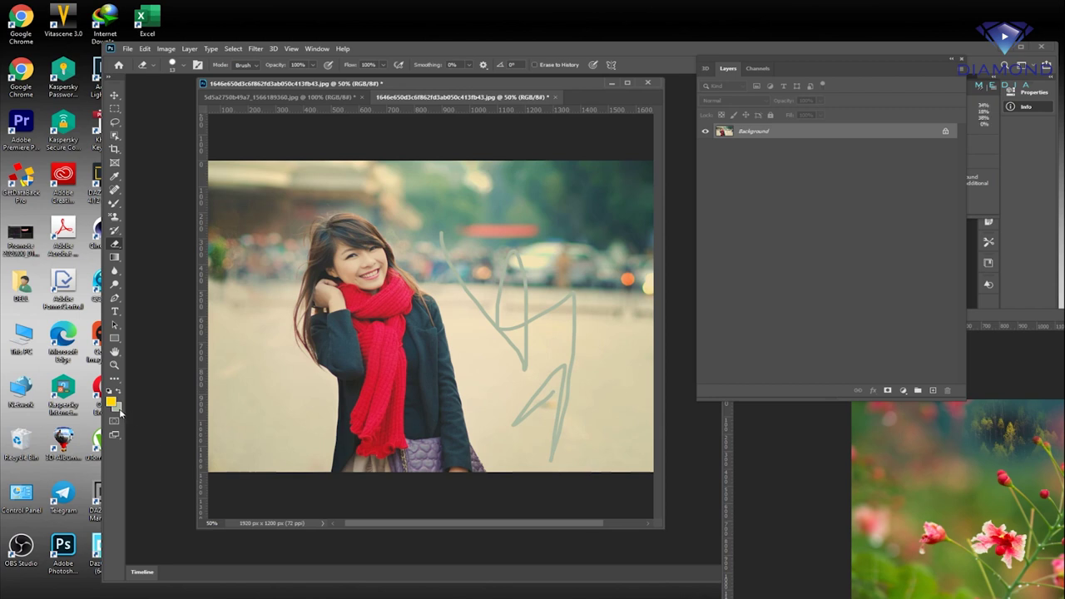
pyautogui.click(1022, 49)
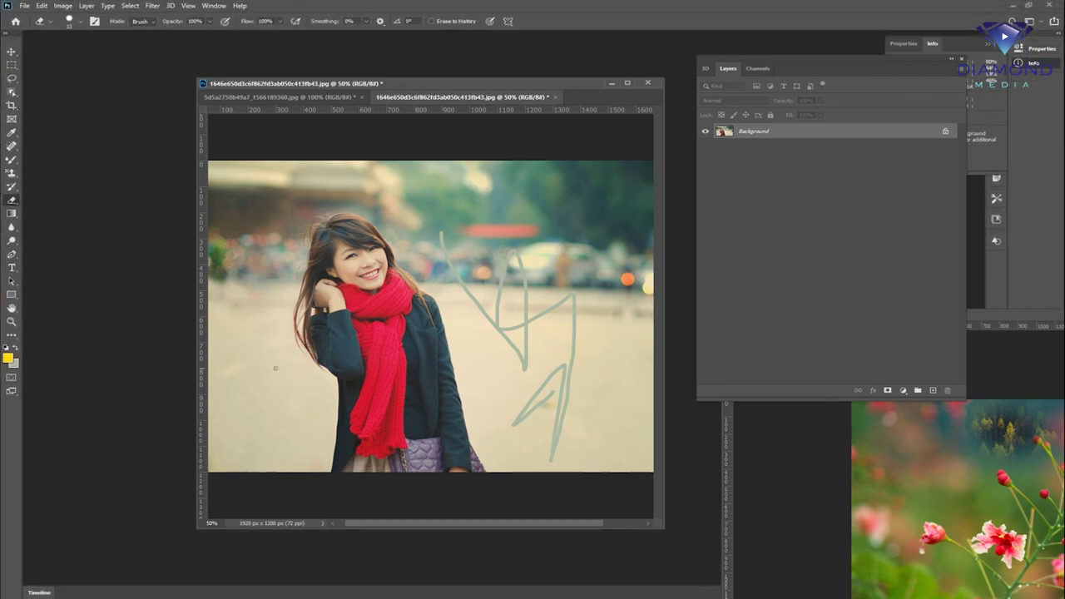
pyautogui.click(17, 362)
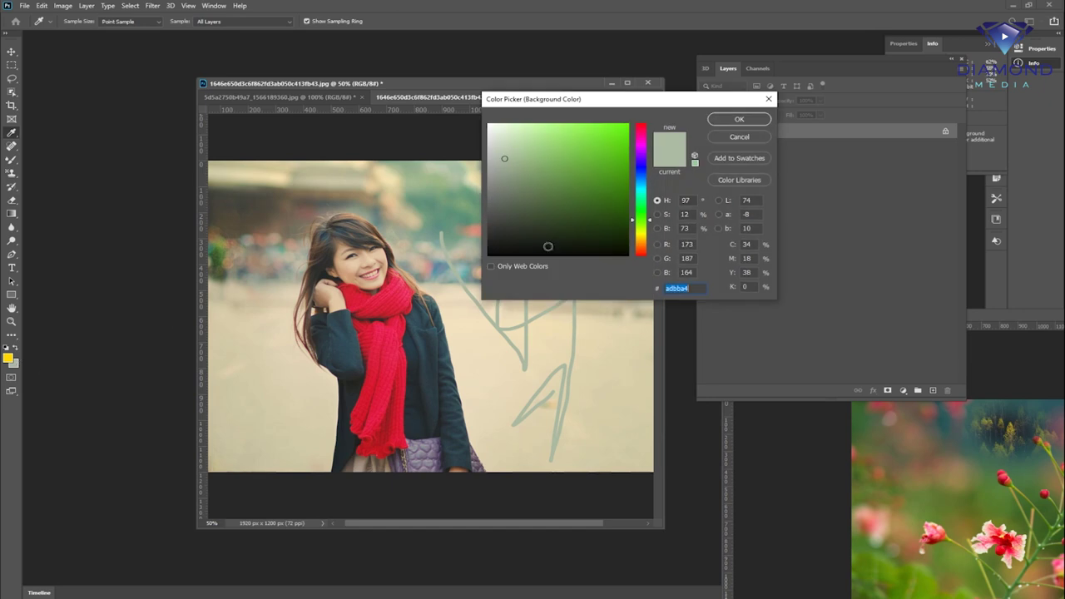
pyautogui.click(747, 133)
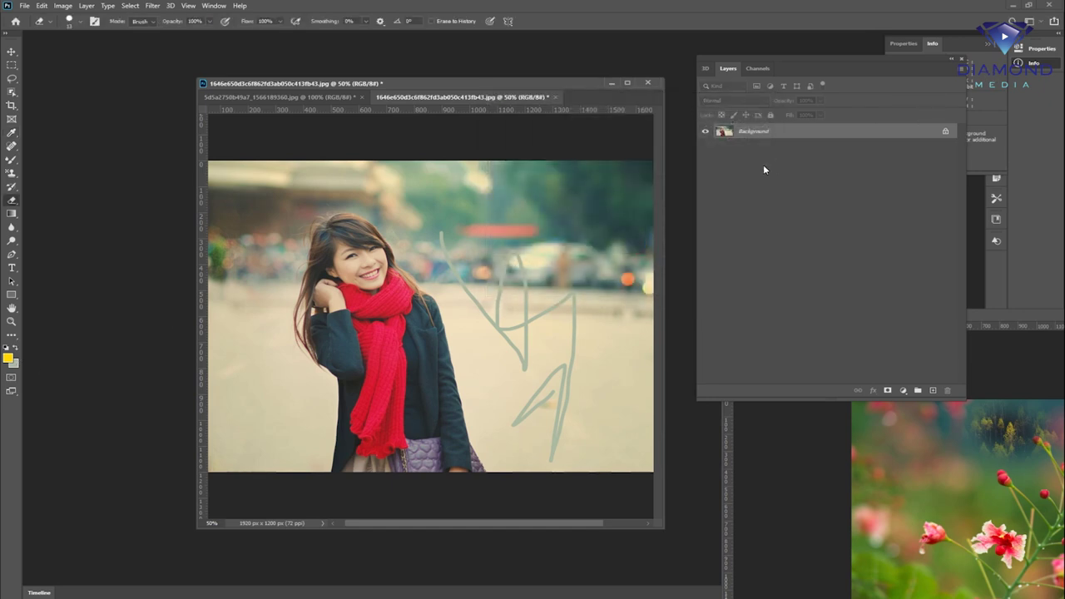
# Erase a vertical stroke and a large loop over her face, then undo a History Brush restore
pyautogui.moveTo(505, 188); pyautogui.dragTo(582, 285)
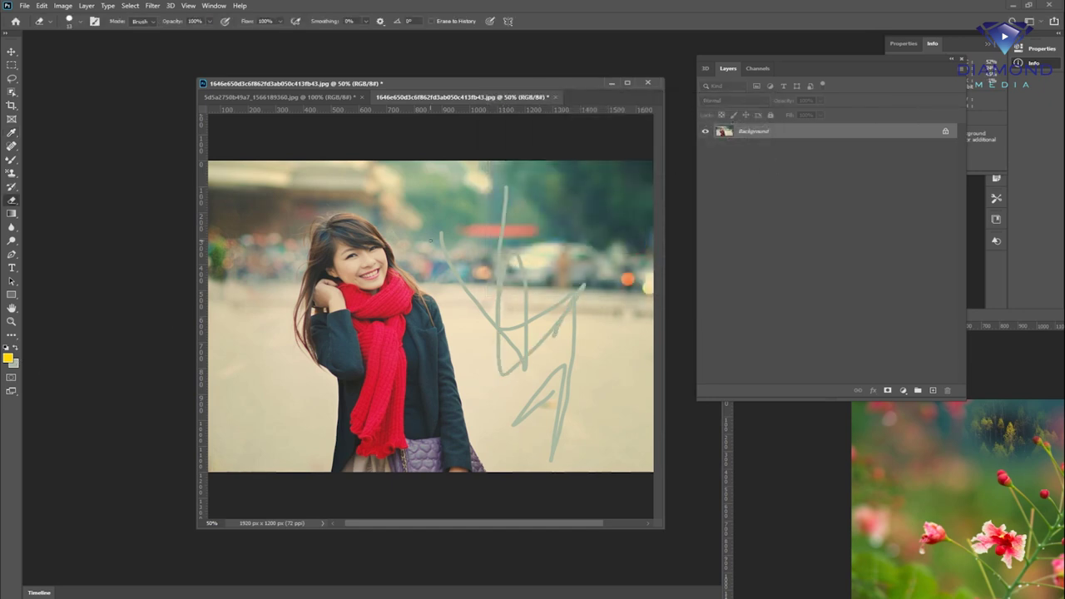
pyautogui.moveTo(453, 208); pyautogui.dragTo(387, 468)
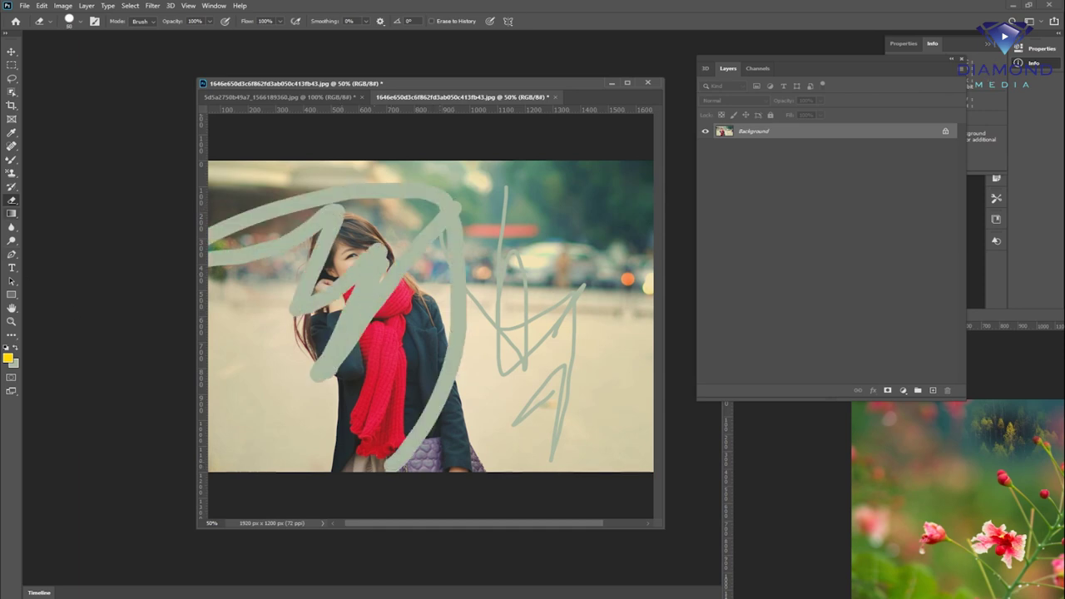
pyautogui.click(11, 186)
pyautogui.moveTo(374, 241)
pyautogui.mouseDown()
pyautogui.moveTo(451, 252)
pyautogui.moveTo(487, 369)
pyautogui.mouseUp()
pyautogui.hotkey('ctrl', 'z')
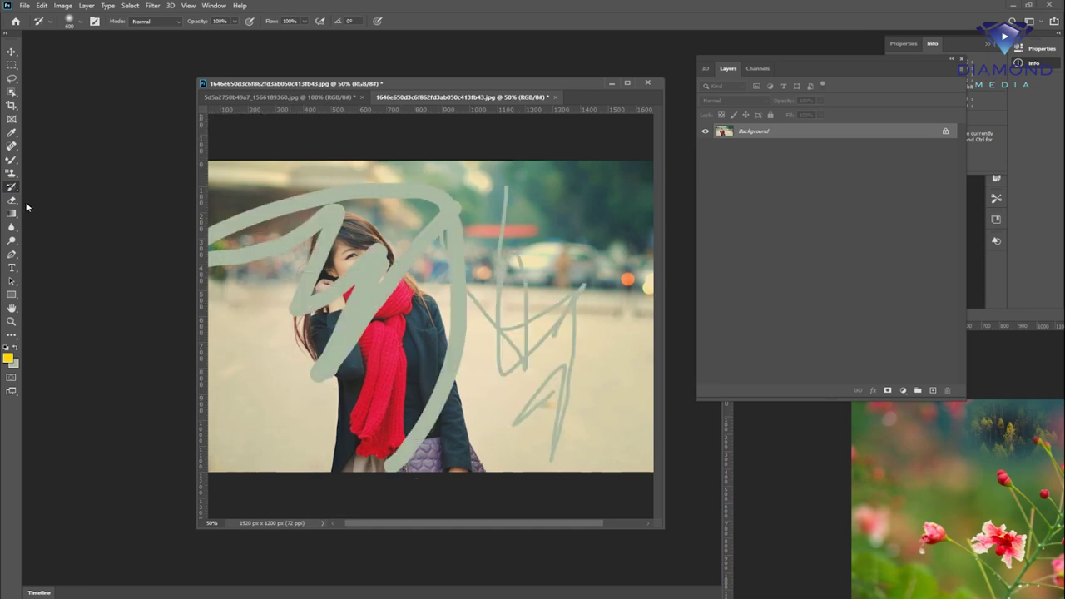
# Switch to the Background Eraser Tool from the eraser flyout
pyautogui.click(12, 200)
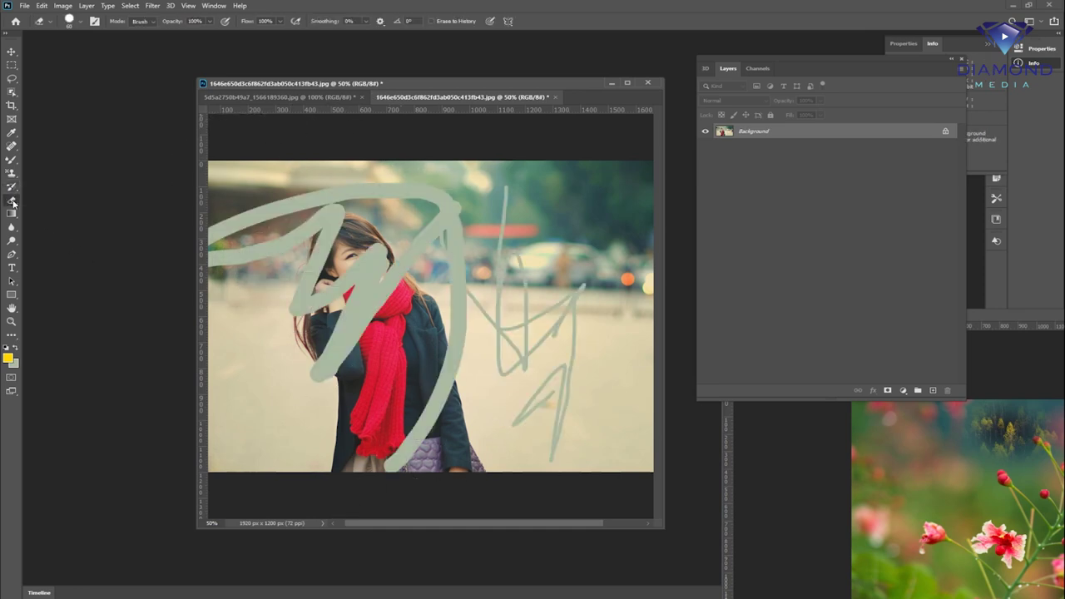
pyautogui.rightClick(12, 200)
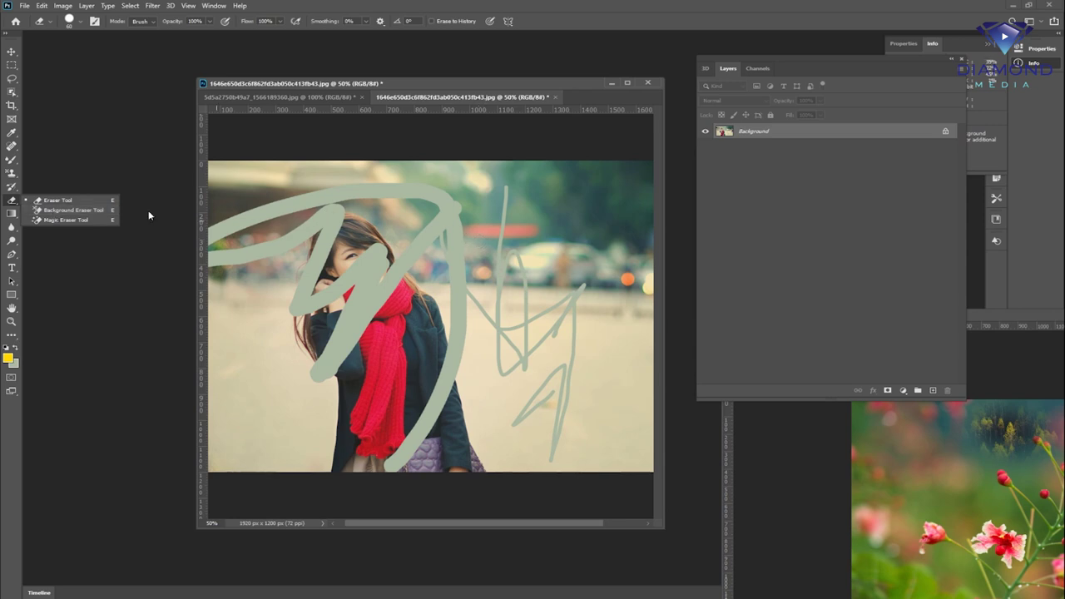
pyautogui.click(73, 210)
# Scrub transparent trails into the right side, enlarge the brush with ], and undo the large blob stroke
pyautogui.moveTo(564, 218); pyautogui.dragTo(582, 357)
pyautogui.moveTo(565, 218)
pyautogui.mouseDown()
pyautogui.moveTo(532, 332)
pyautogui.moveTo(507, 266)
pyautogui.moveTo(616, 283)
pyautogui.moveTo(500, 425)
pyautogui.moveTo(507, 420)
pyautogui.mouseUp()
pyautogui.press(']')
pyautogui.press(']')
pyautogui.moveTo(542, 250)
pyautogui.mouseDown()
pyautogui.moveTo(512, 241)
pyautogui.moveTo(510, 391)
pyautogui.moveTo(574, 416)
pyautogui.moveTo(528, 266)
pyautogui.mouseUp()
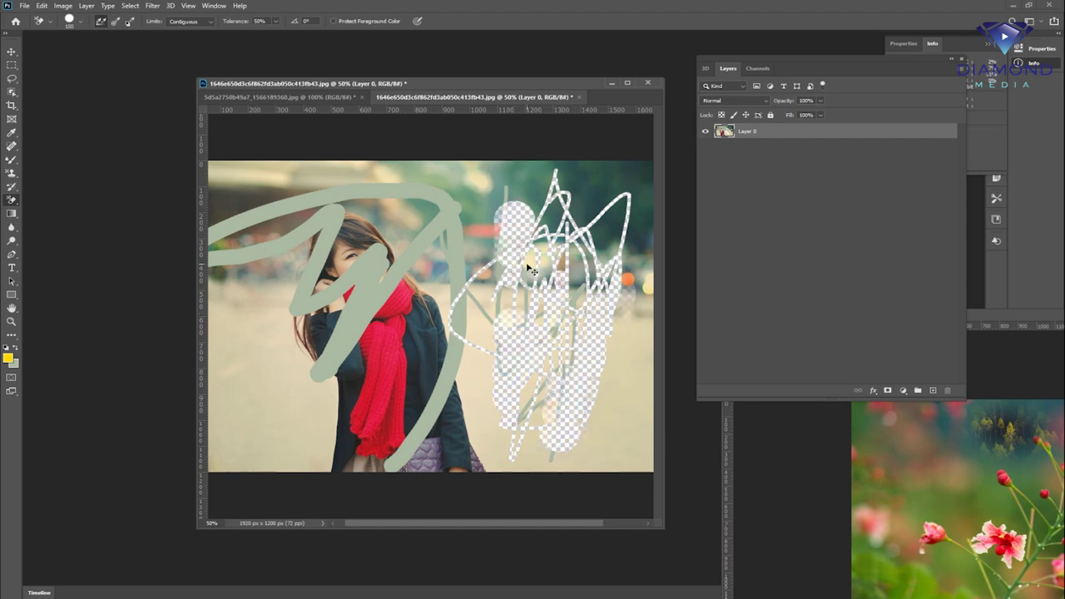
pyautogui.hotkey('ctrl', 'z')
pyautogui.hotkey('ctrl', 'z')
pyautogui.hotkey('ctrl', 'z')
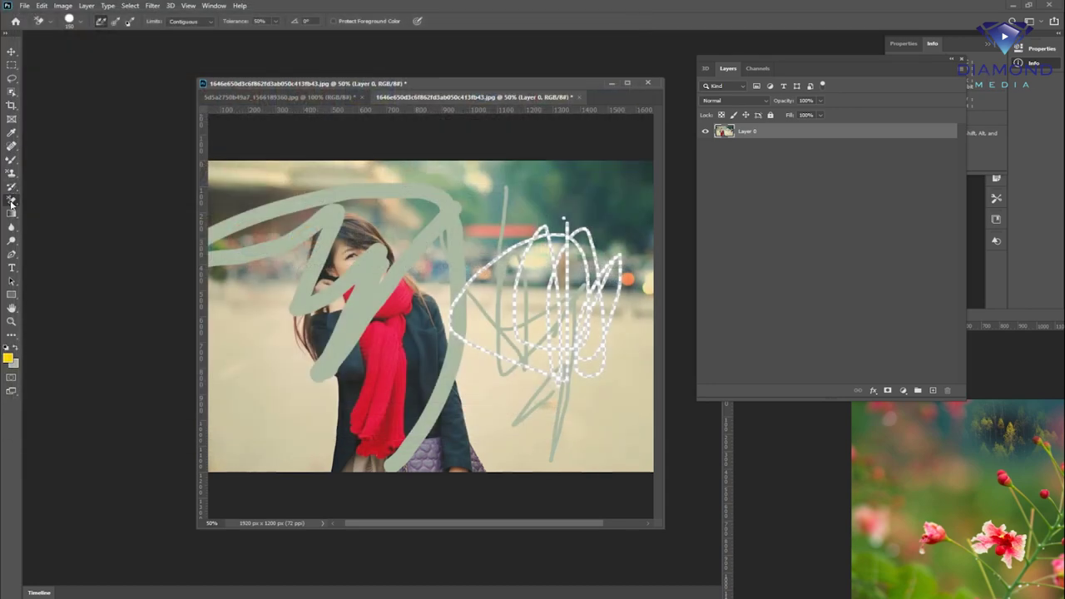
# Choose the Magic Eraser Tool and open the gold circular border frame image
pyautogui.rightClick(11, 203)
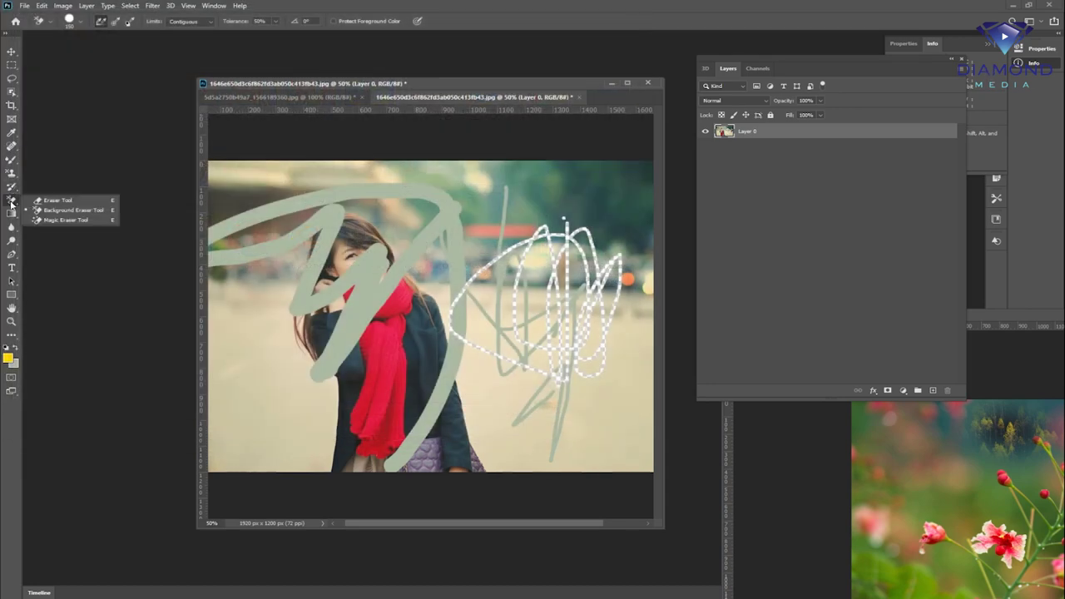
pyautogui.click(66, 219)
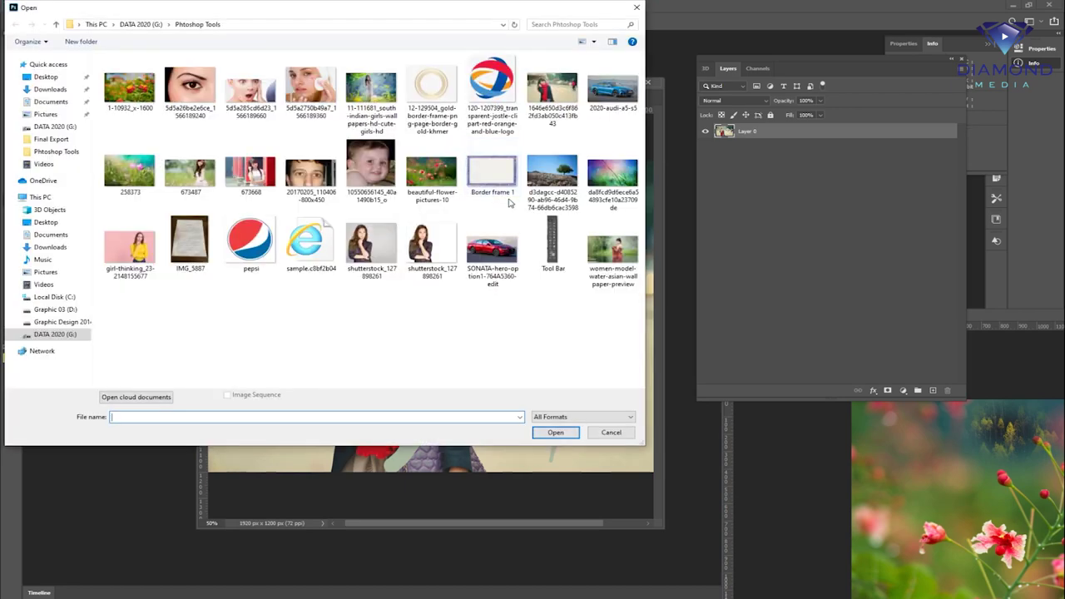
pyautogui.doubleClick(432, 91)
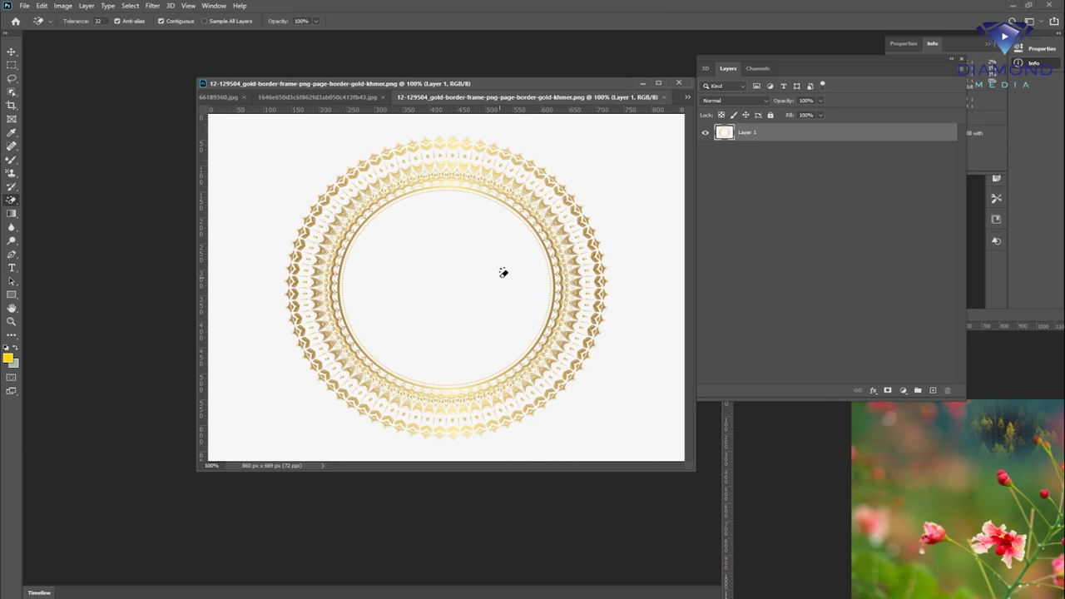
# Delete the frame's white background with the Magic Wand, undo it, and open Border frame 1
pyautogui.click(11, 91)
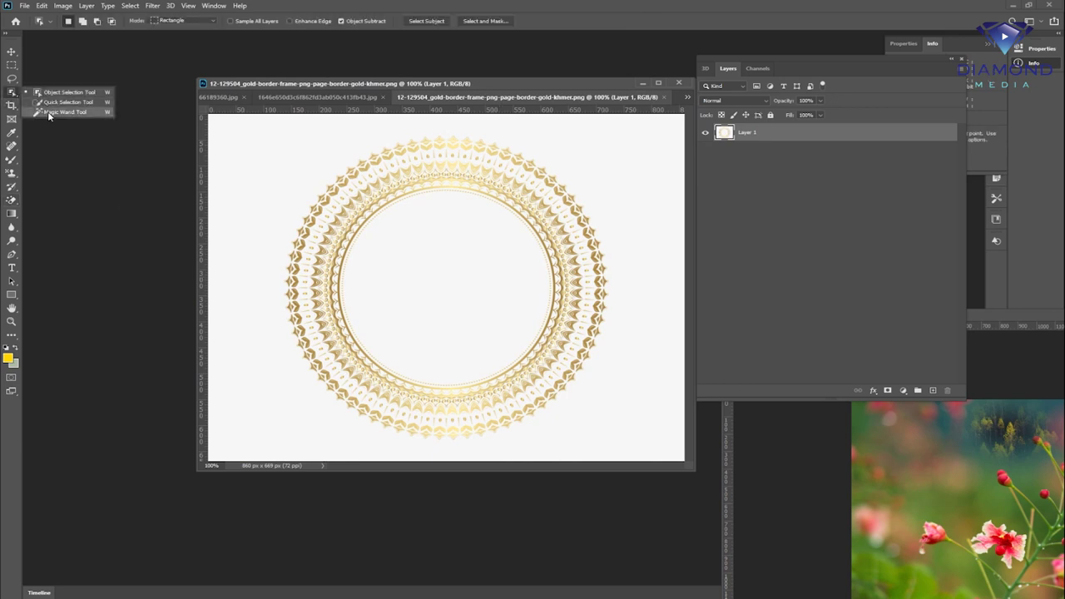
pyautogui.click(48, 112)
pyautogui.click(271, 162)
pyautogui.press('Delete')
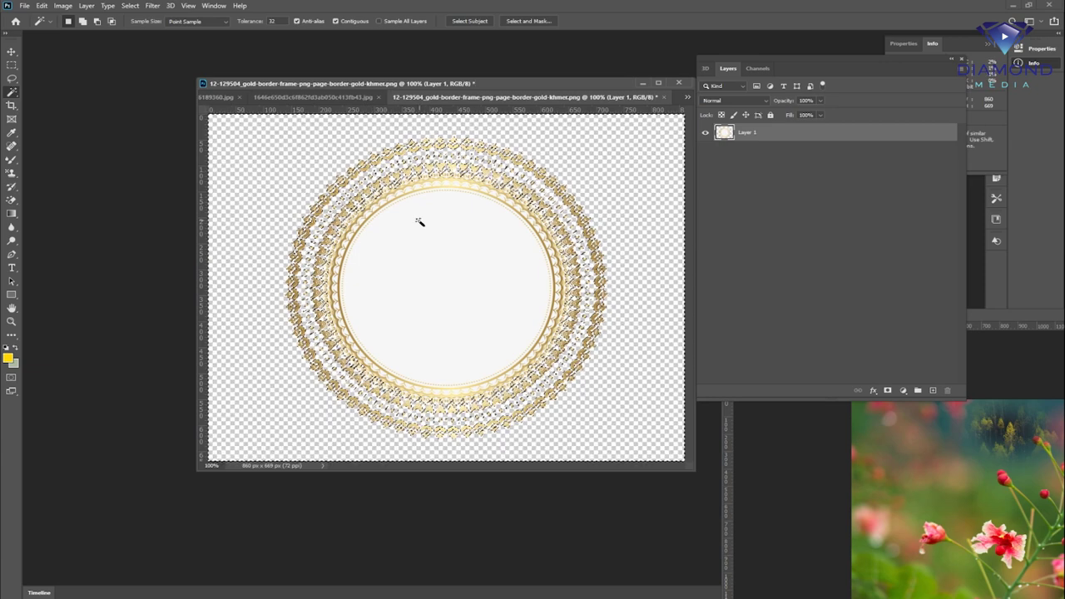
pyautogui.hotkey('ctrl', 'd')
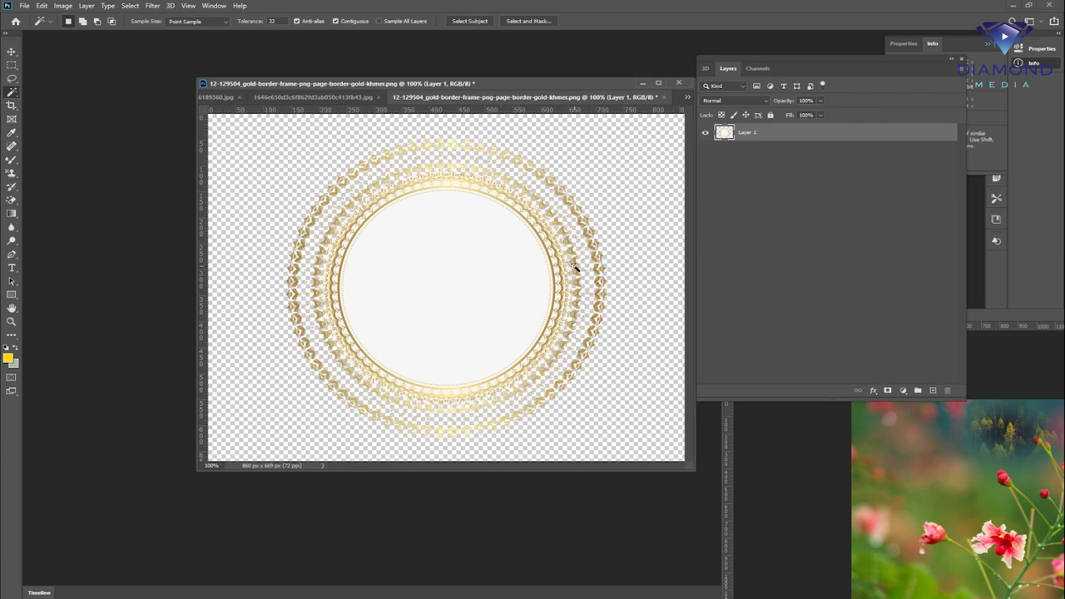
pyautogui.click(522, 309)
pyautogui.hotkey('ctrl', 'z')
pyautogui.hotkey('ctrl', 'z')
pyautogui.hotkey('ctrl', 'z')
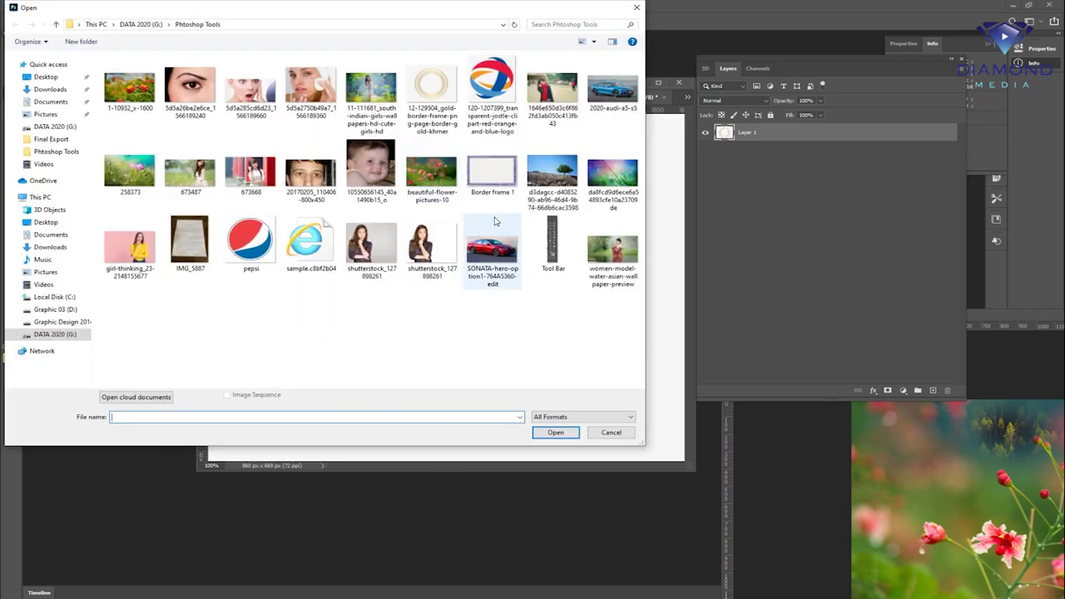
pyautogui.doubleClick(499, 169)
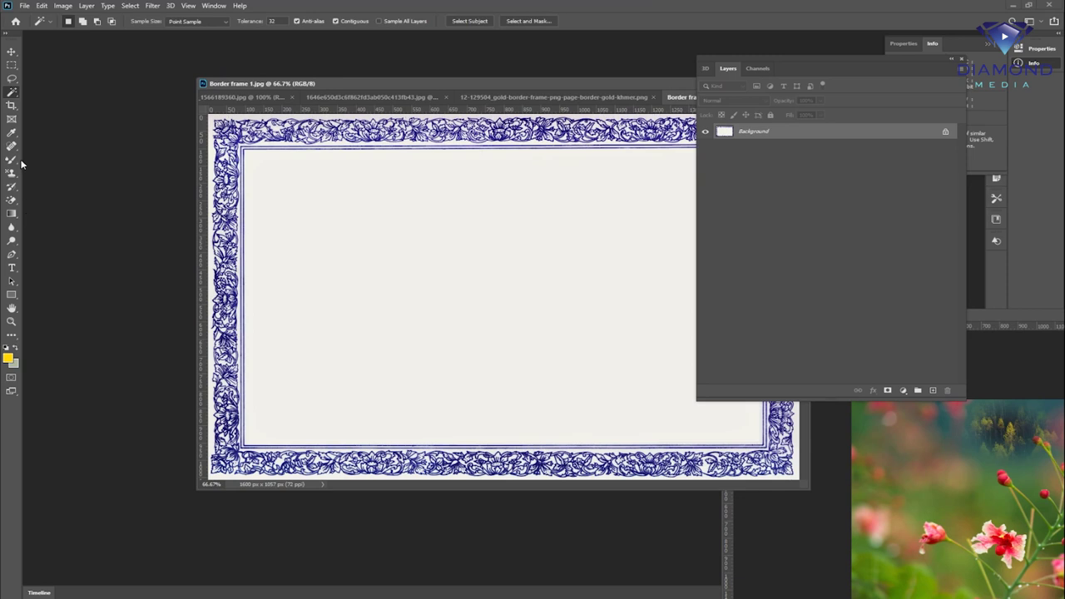
# Magic-erase the white interior and top strip of the blue Border frame 1
pyautogui.moveTo(12, 200); pyautogui.dragTo(41, 226)
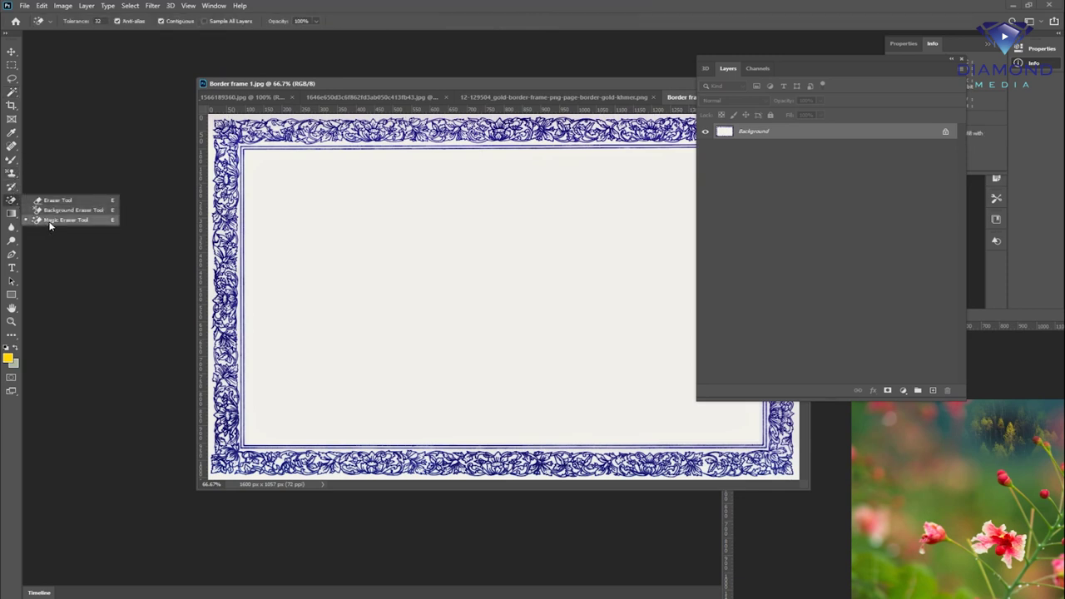
pyautogui.click(67, 220)
pyautogui.click(406, 229)
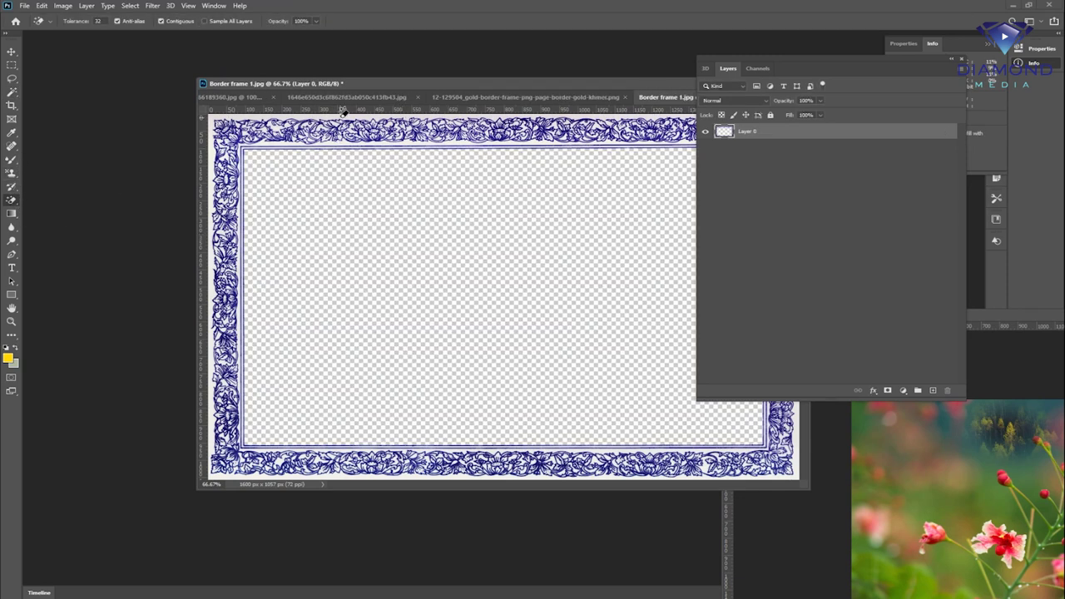
pyautogui.click(377, 141)
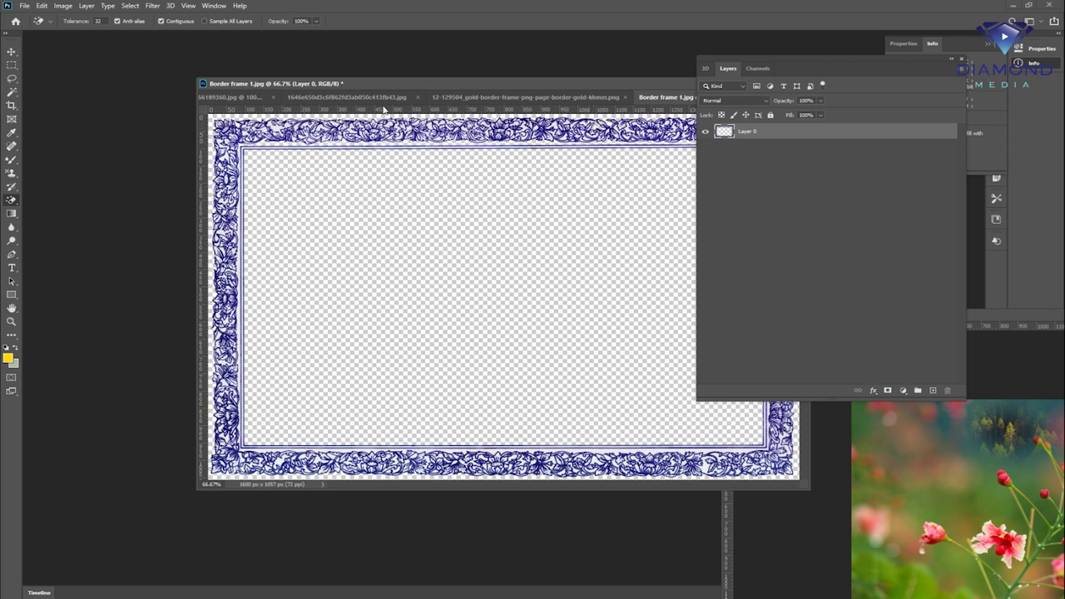
# Magic-erase the white areas outside and inside the gold circular frame
pyautogui.click(505, 95)
pyautogui.click(331, 157)
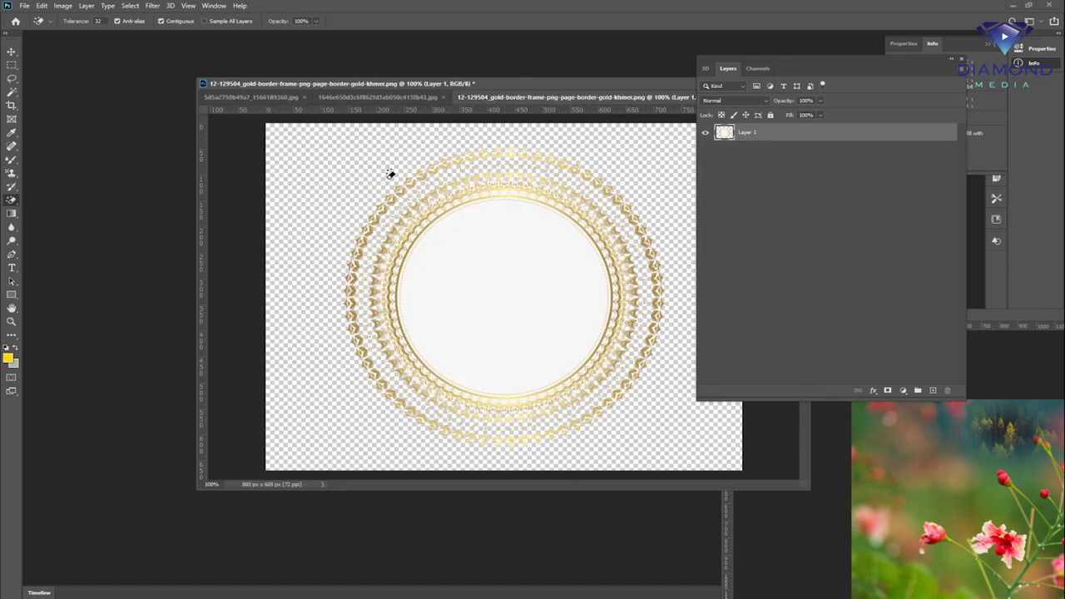
pyautogui.click(504, 287)
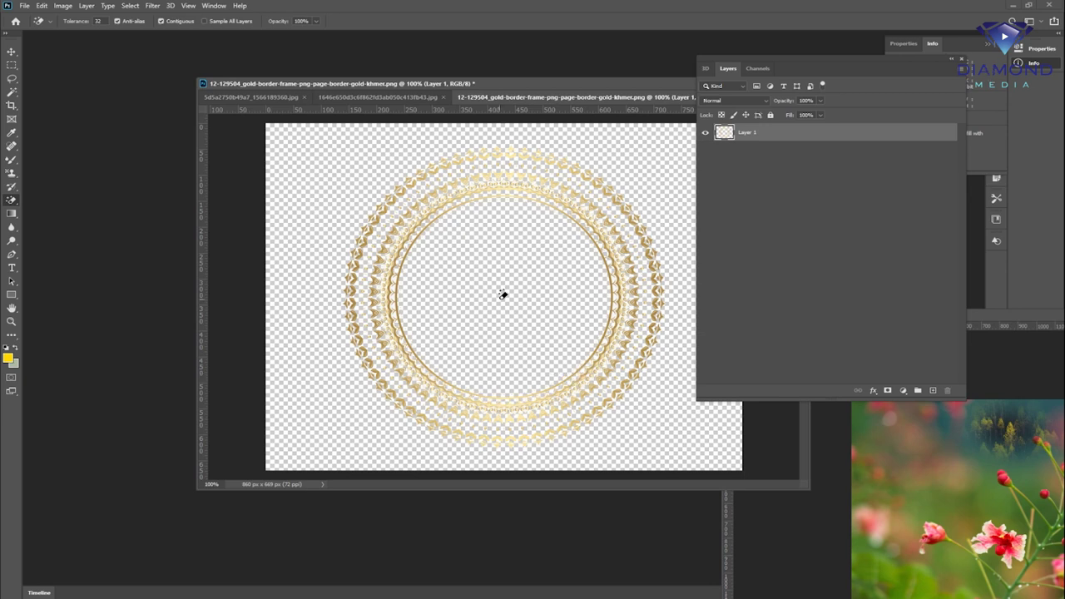
pyautogui.click(14, 216)
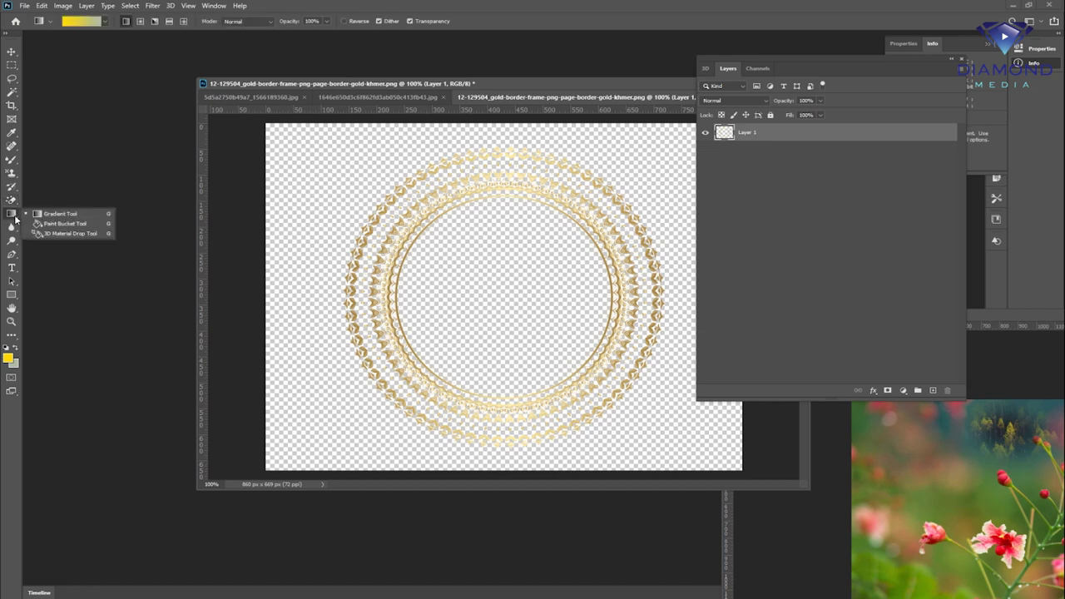
# Select the Gradient tool with a blue preset from the Blues group
pyautogui.click(60, 215)
pyautogui.click(104, 21)
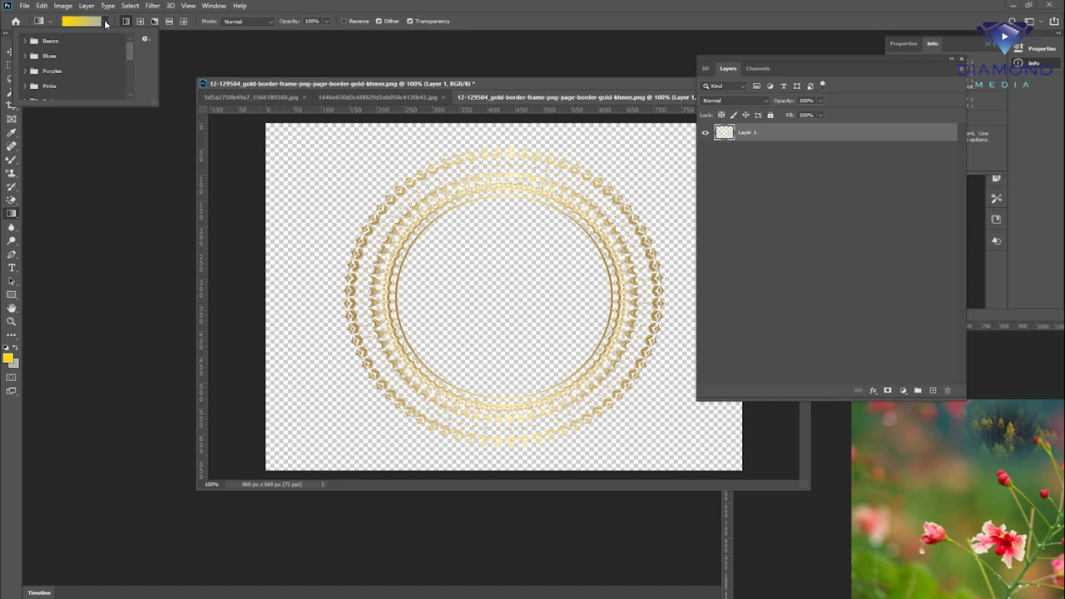
pyautogui.click(26, 41)
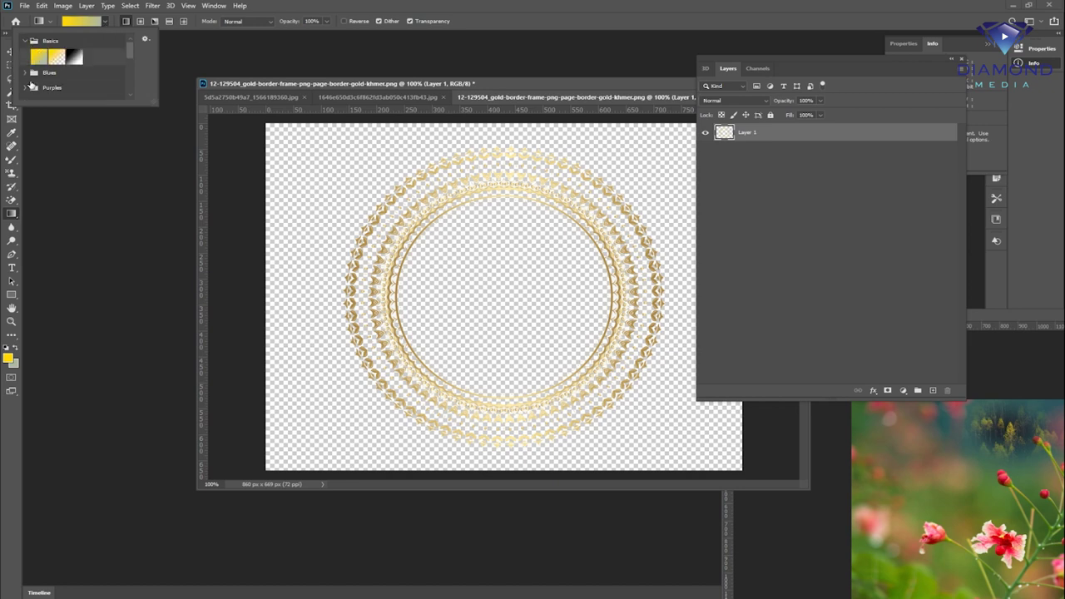
pyautogui.click(26, 74)
pyautogui.click(74, 90)
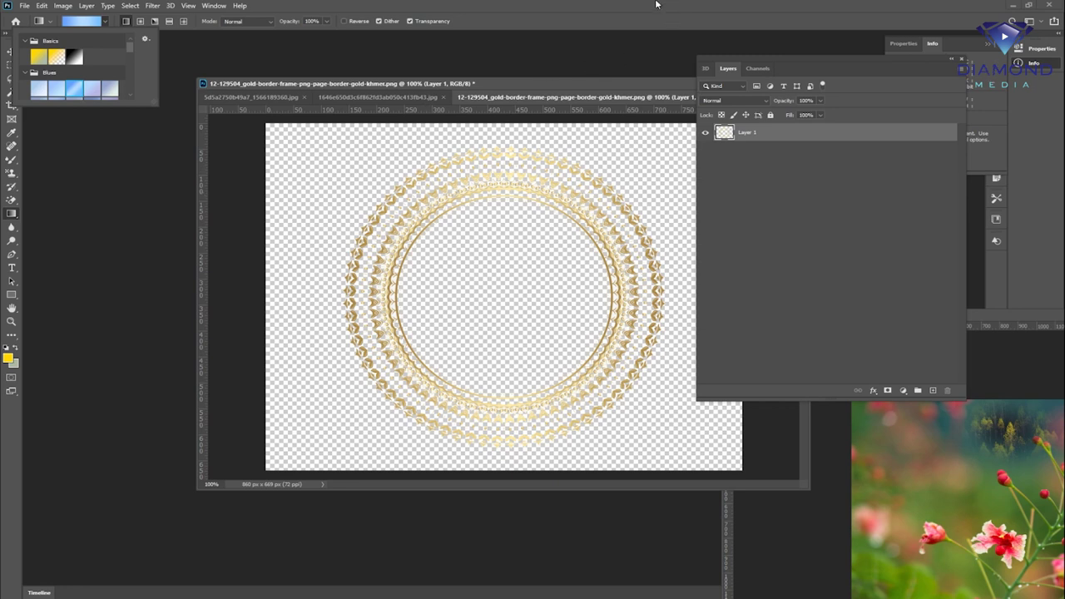
# Make an elliptical selection around the gold frame's circle
pyautogui.press('Escape')
pyautogui.moveTo(11, 64); pyautogui.dragTo(38, 79)
pyautogui.click(37, 77)
pyautogui.moveTo(643, 437); pyautogui.dragTo(646, 438)
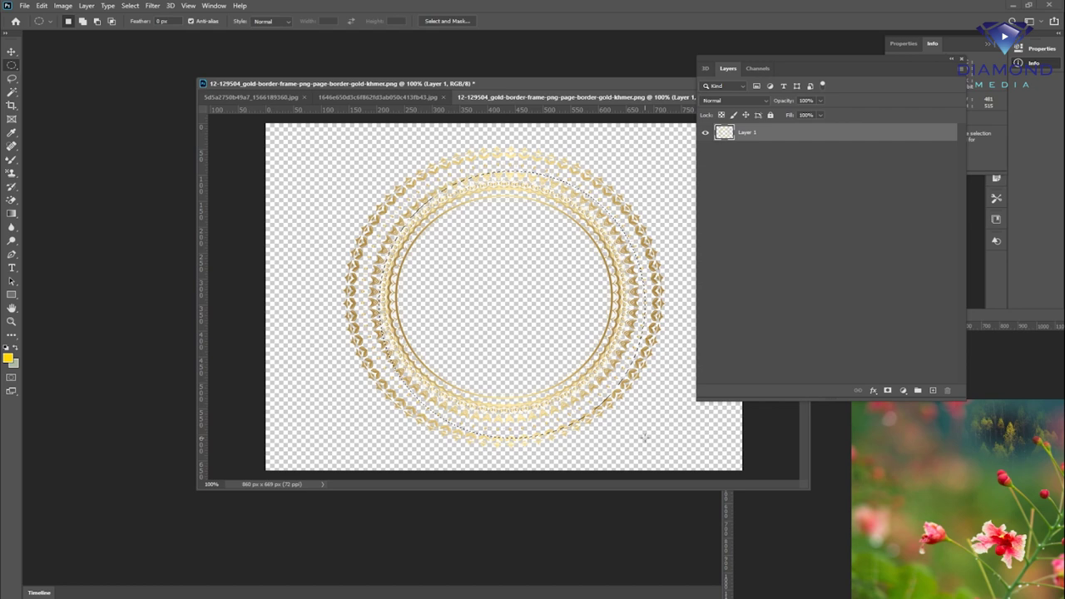
# Try blue linear, radial and angle gradients in the circle, undoing each
pyautogui.click(12, 214)
pyautogui.moveTo(471, 353); pyautogui.dragTo(584, 191)
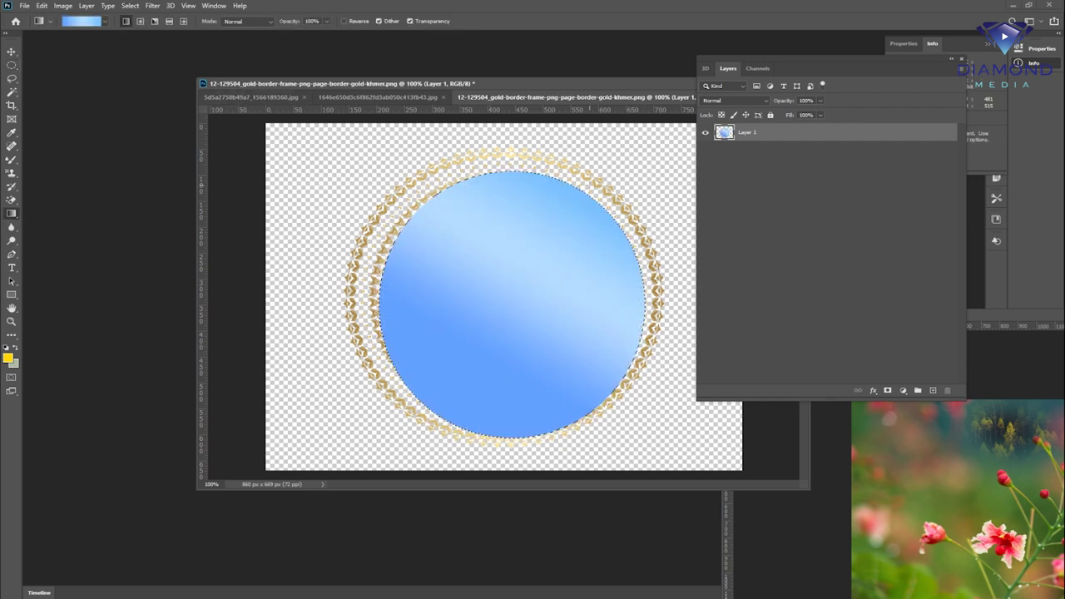
pyautogui.hotkey('ctrl', 'z')
pyautogui.click(140, 21)
pyautogui.moveTo(475, 280); pyautogui.dragTo(574, 221)
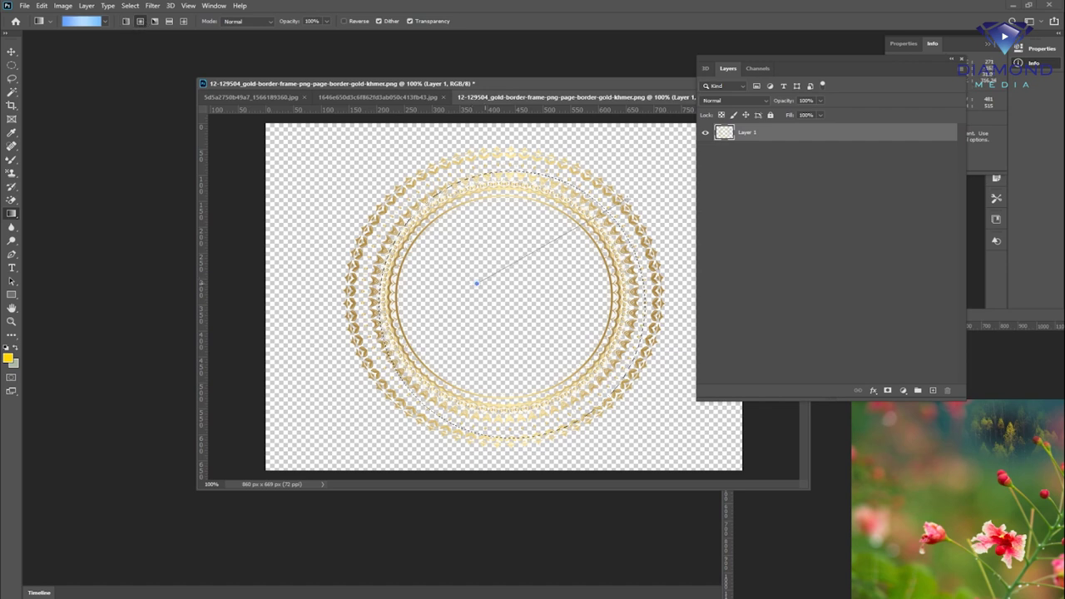
pyautogui.hotkey('ctrl', 'z')
pyautogui.click(154, 21)
pyautogui.moveTo(483, 269); pyautogui.dragTo(592, 200)
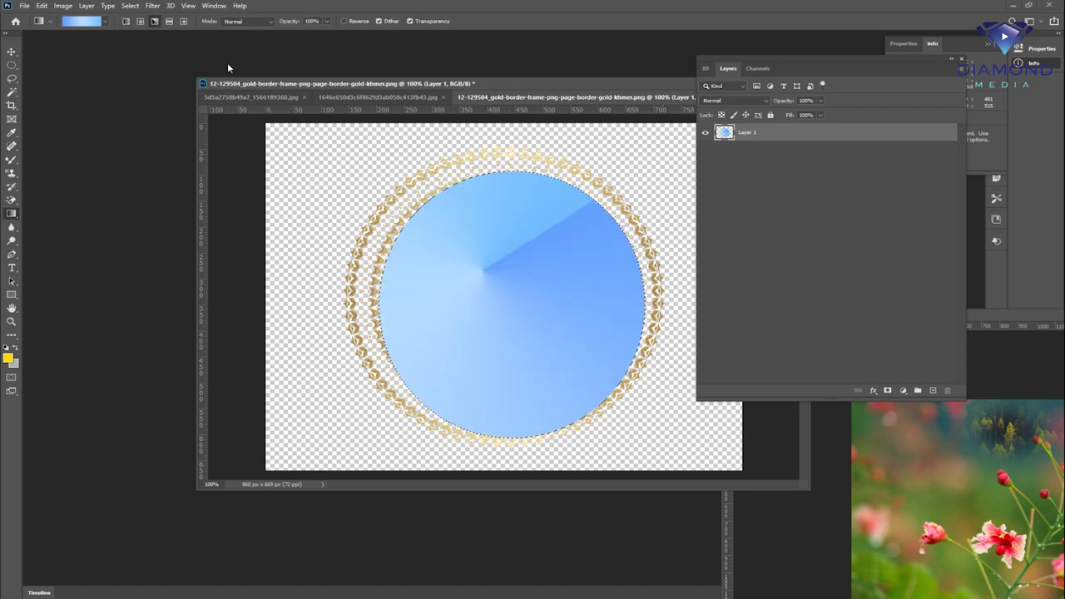
pyautogui.hotkey('ctrl', 'z')
# Try reflected and diamond gradients in the circle, undoing each
pyautogui.click(168, 21)
pyautogui.moveTo(514, 273); pyautogui.dragTo(573, 244)
pyautogui.hotkey('ctrl', 'z')
pyautogui.click(183, 20)
pyautogui.moveTo(460, 246); pyautogui.dragTo(610, 343)
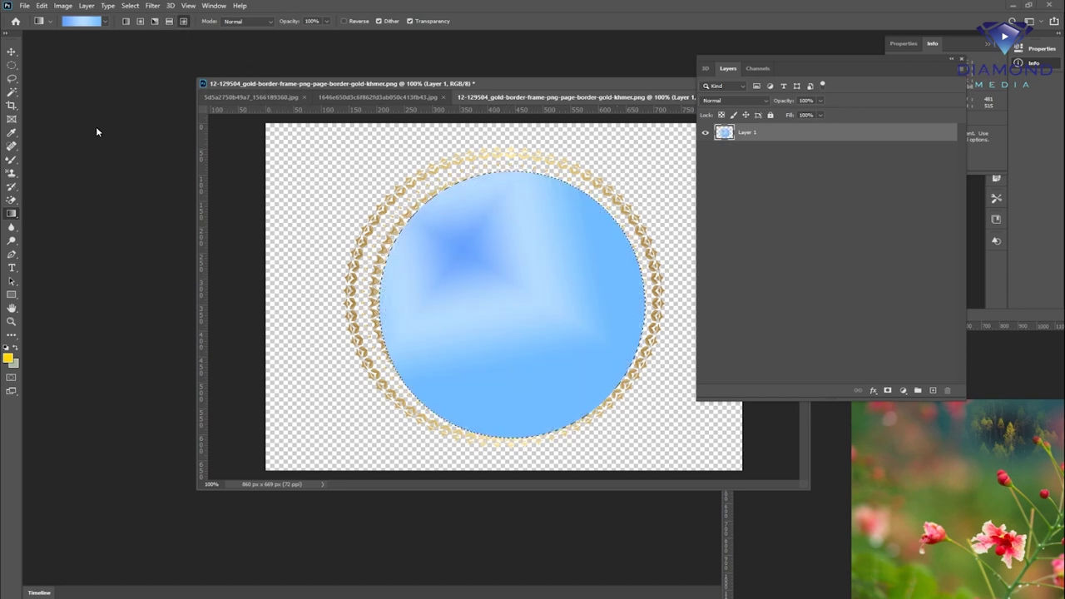
pyautogui.hotkey('ctrl', 'z')
# Browse the gradient presets, opening the Oranges and Greens sets to pick a new gradient
pyautogui.click(106, 23)
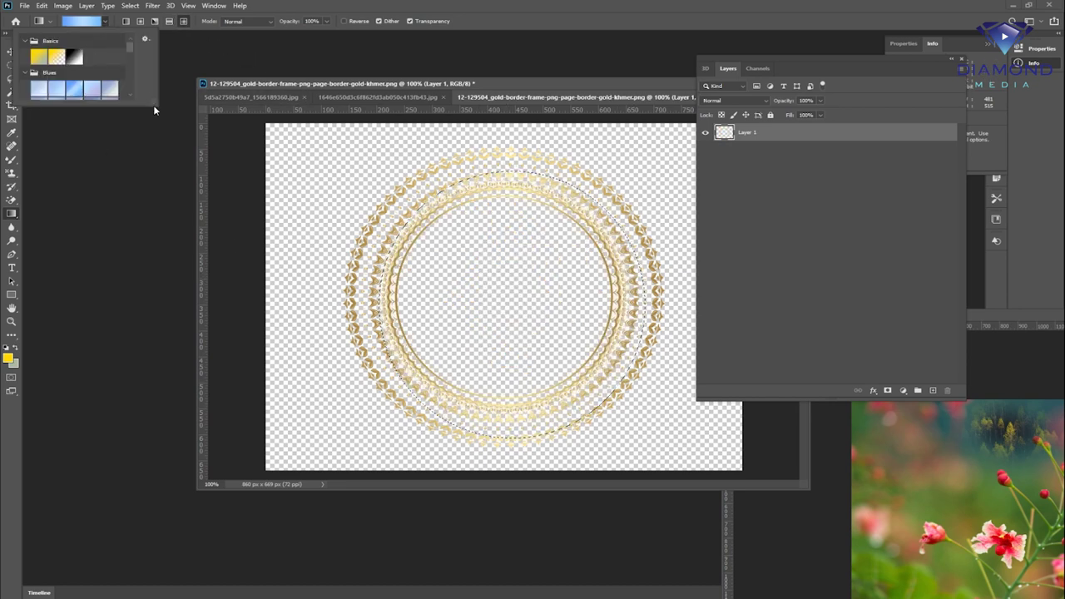
pyautogui.moveTo(154, 104); pyautogui.dragTo(216, 310)
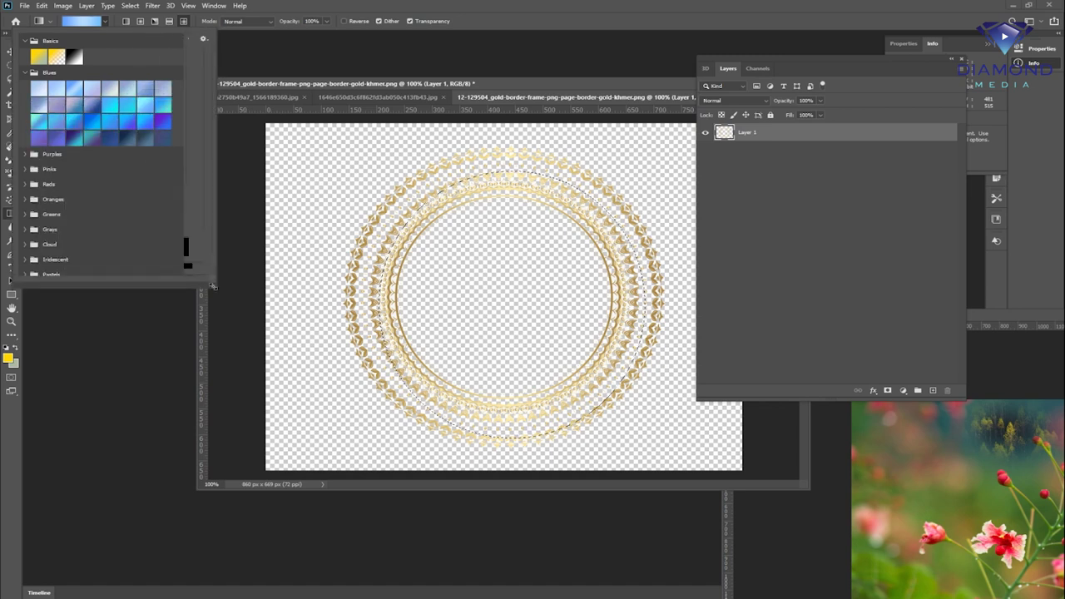
pyautogui.click(26, 200)
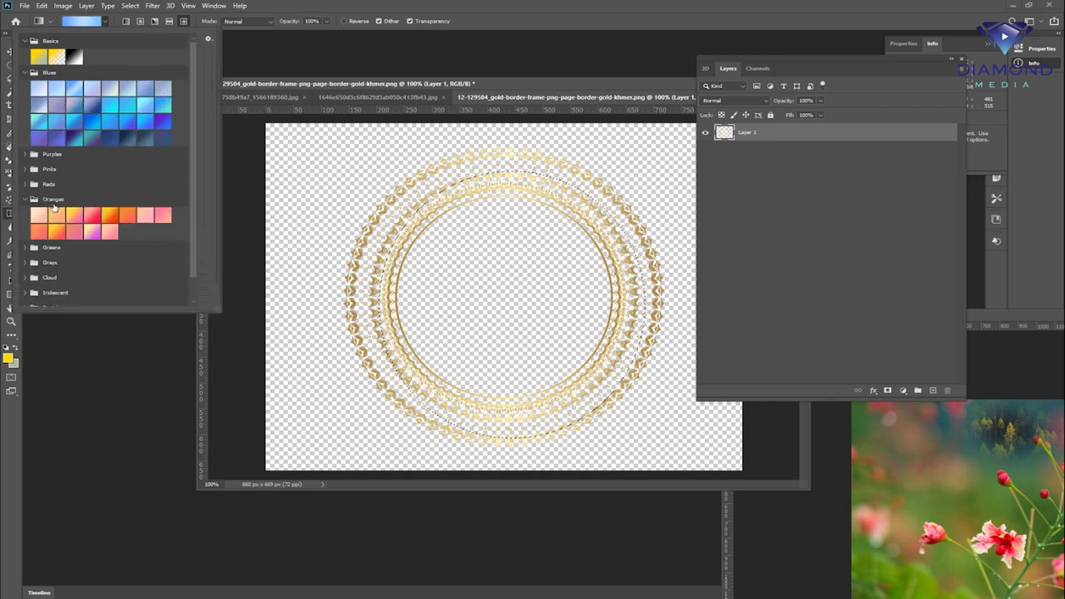
pyautogui.click(108, 214)
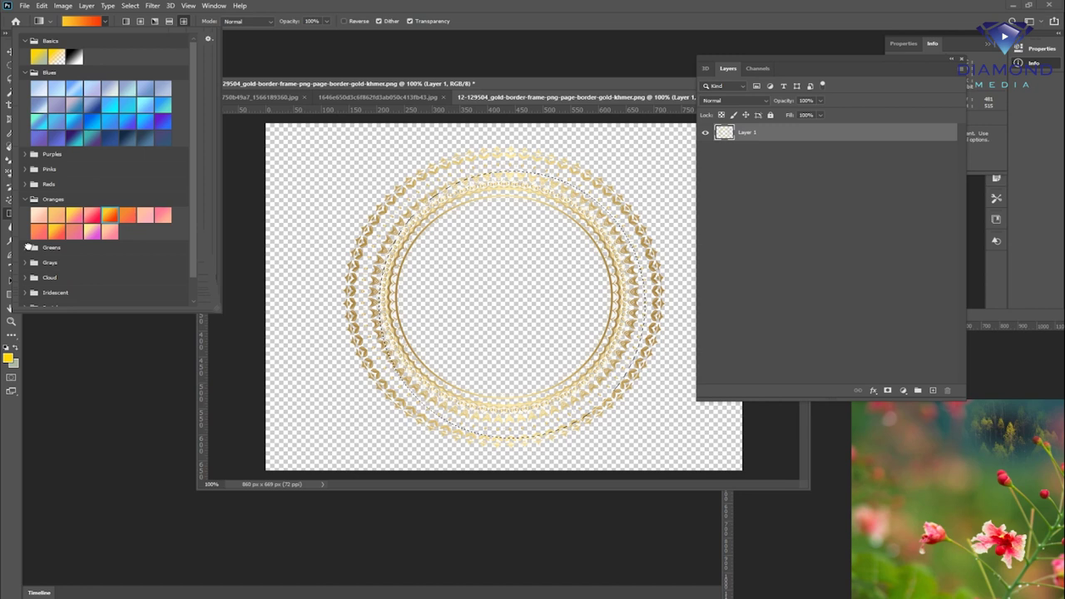
pyautogui.click(29, 247)
pyautogui.click(472, 5)
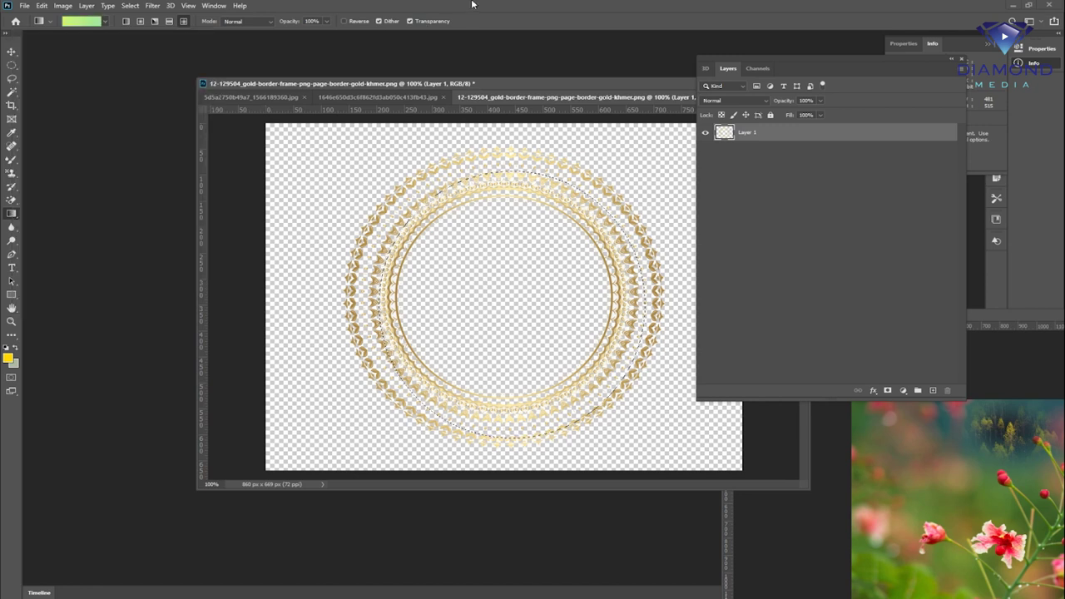
# Try a green angle gradient in the circle, undo it, and switch to the Paint Bucket Tool
pyautogui.click(156, 22)
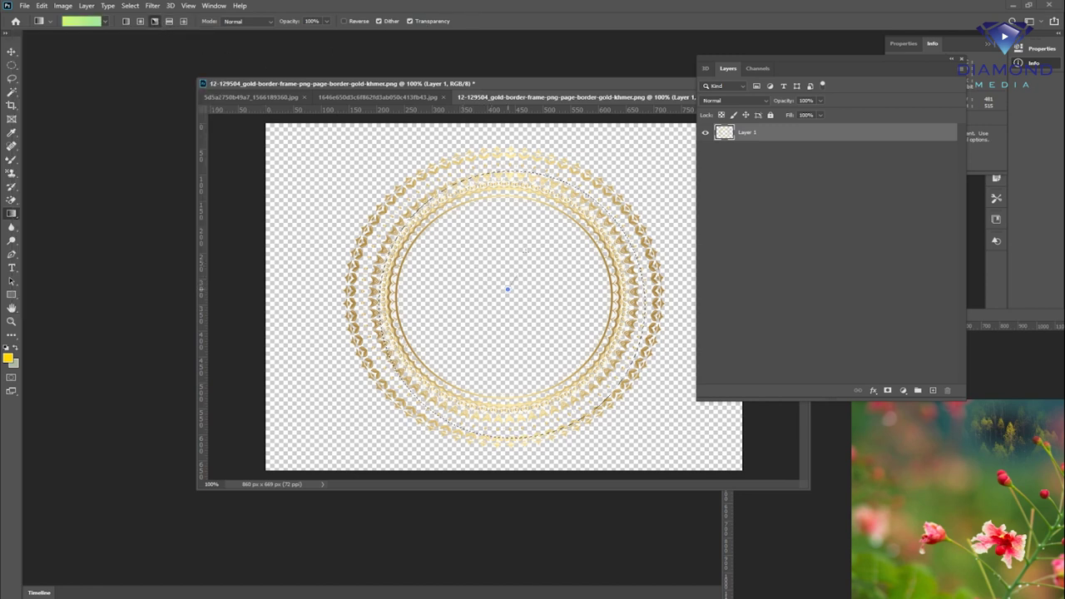
pyautogui.moveTo(526, 249); pyautogui.dragTo(539, 205)
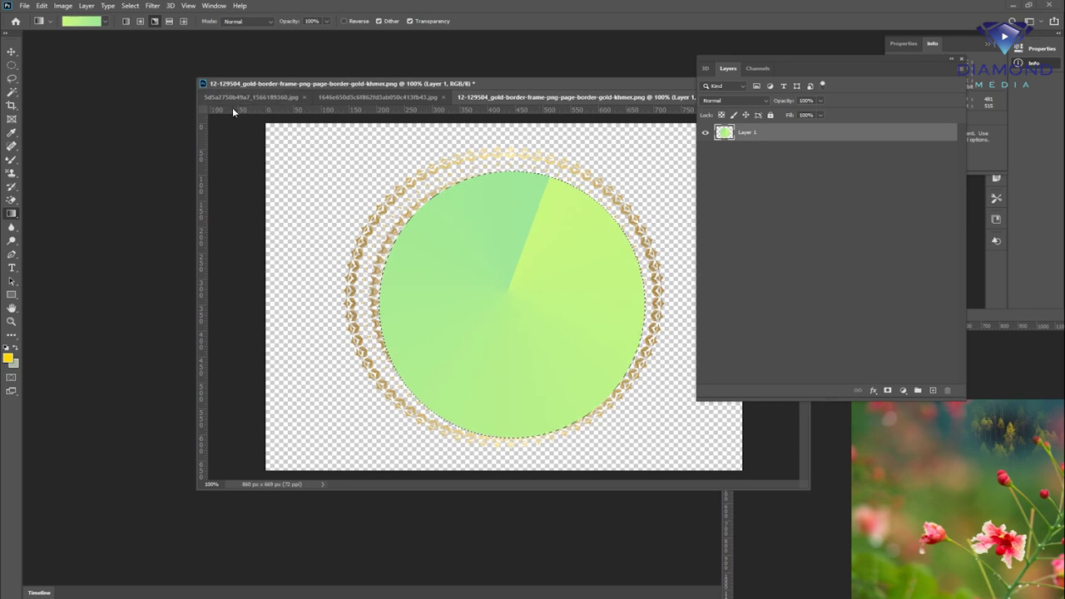
pyautogui.hotkey('ctrl', 'z')
pyautogui.rightClick(11, 215)
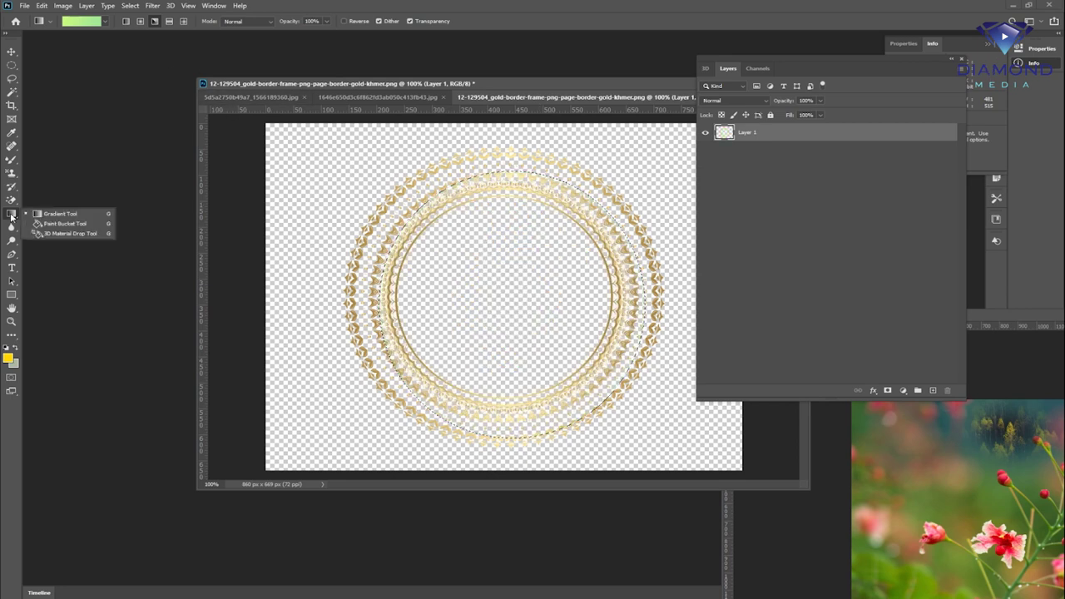
pyautogui.click(64, 225)
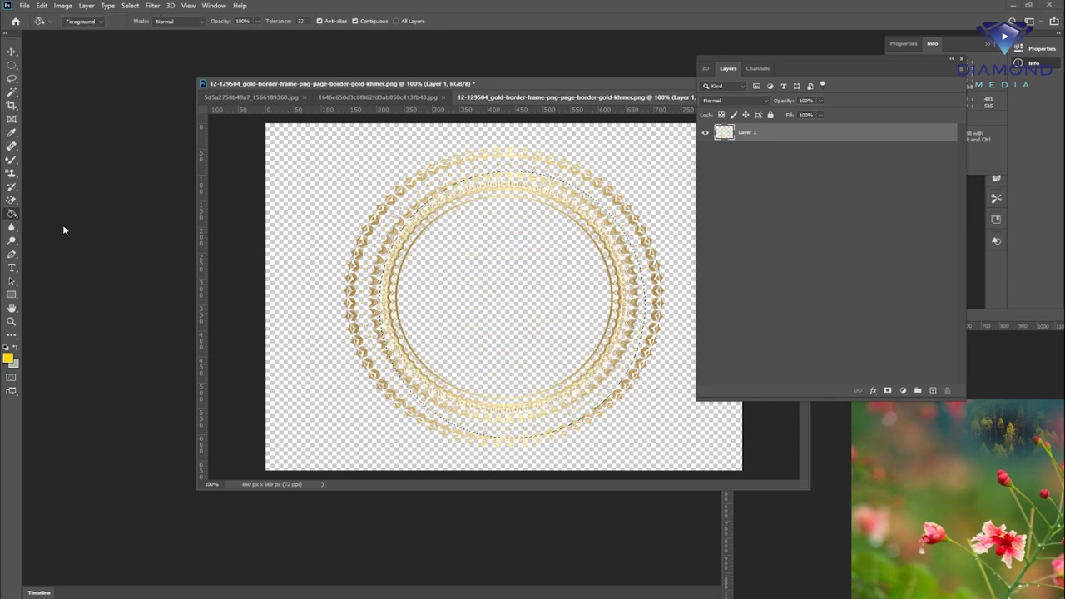
# Set the foreground to yellow, fill inside and around the frame, then undo both fills
pyautogui.click(8, 359)
pyautogui.click(739, 119)
pyautogui.click(549, 291)
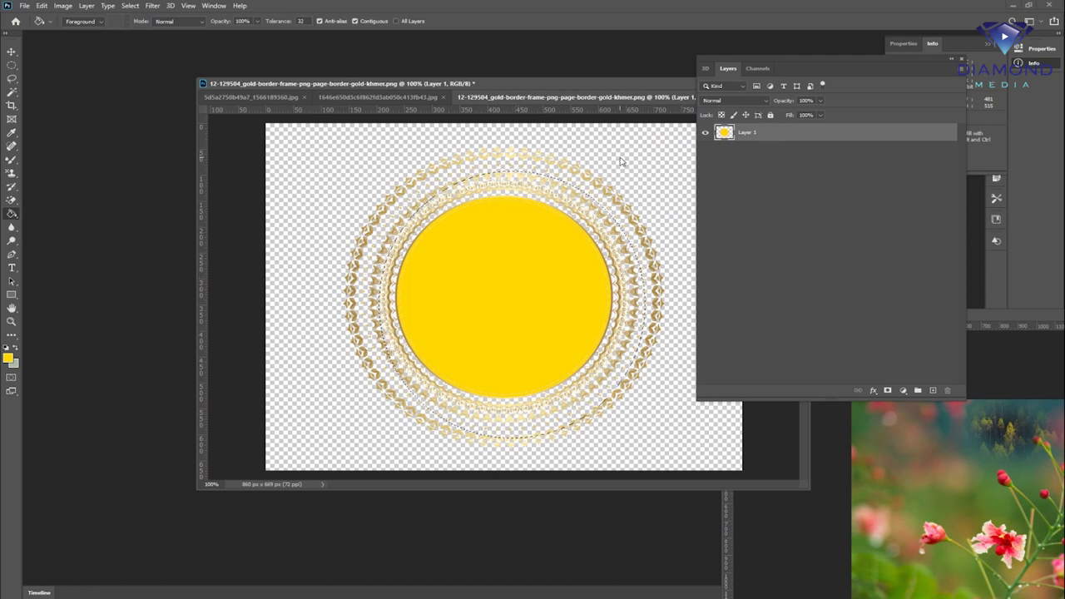
pyautogui.click(612, 236)
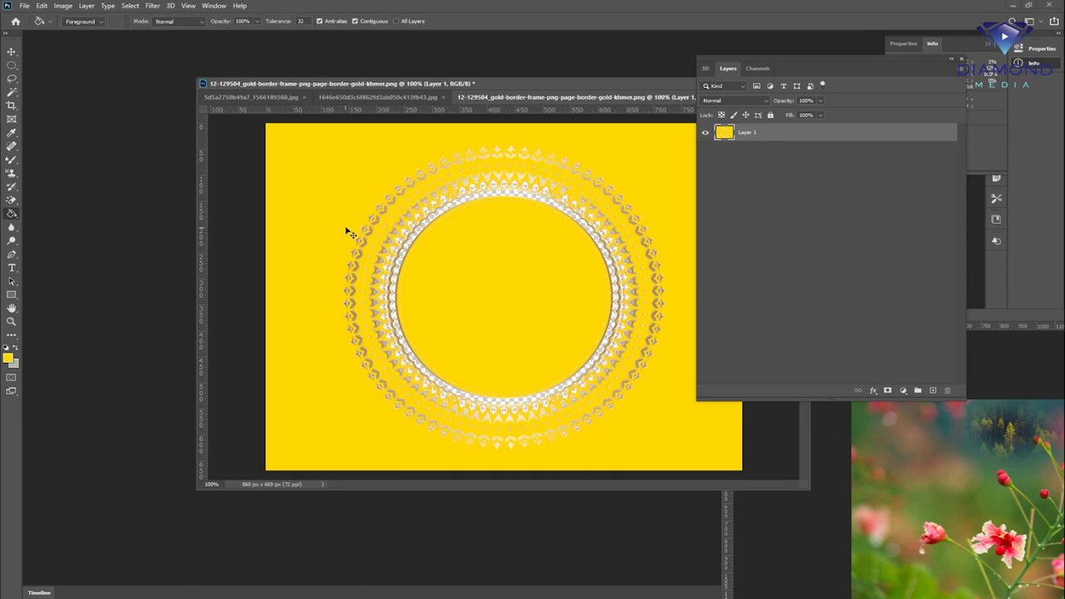
pyautogui.hotkey('ctrl', 'z')
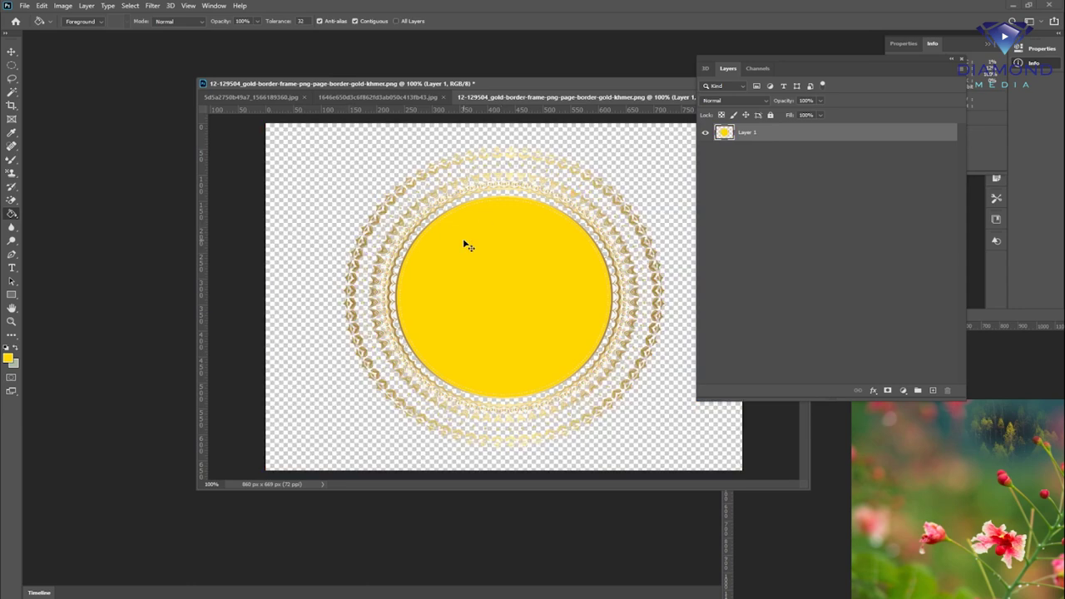
pyautogui.hotkey('ctrl', 'z')
pyautogui.hotkey('ctrl', 'z')
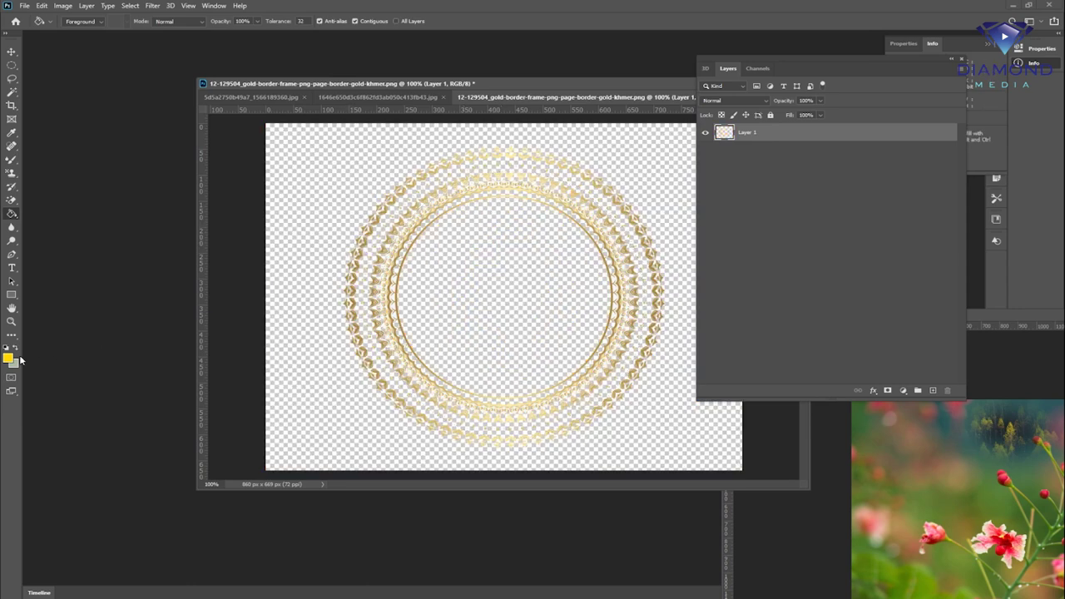
# Pick the Blur tool and bring the Border frame 1 document to the front
pyautogui.rightClick(14, 216)
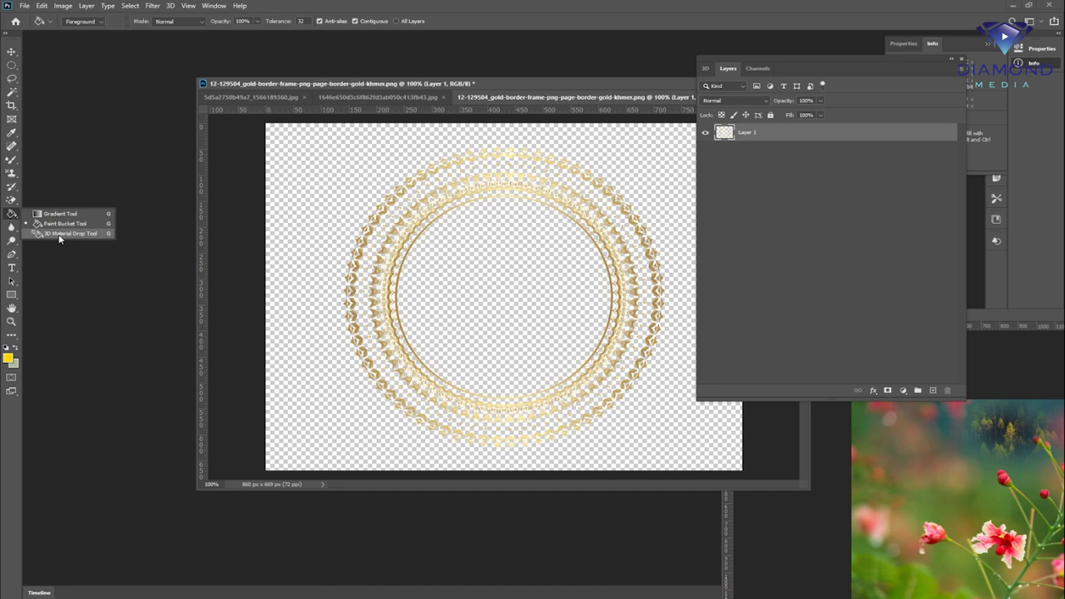
pyautogui.click(12, 228)
pyautogui.rightClick(13, 227)
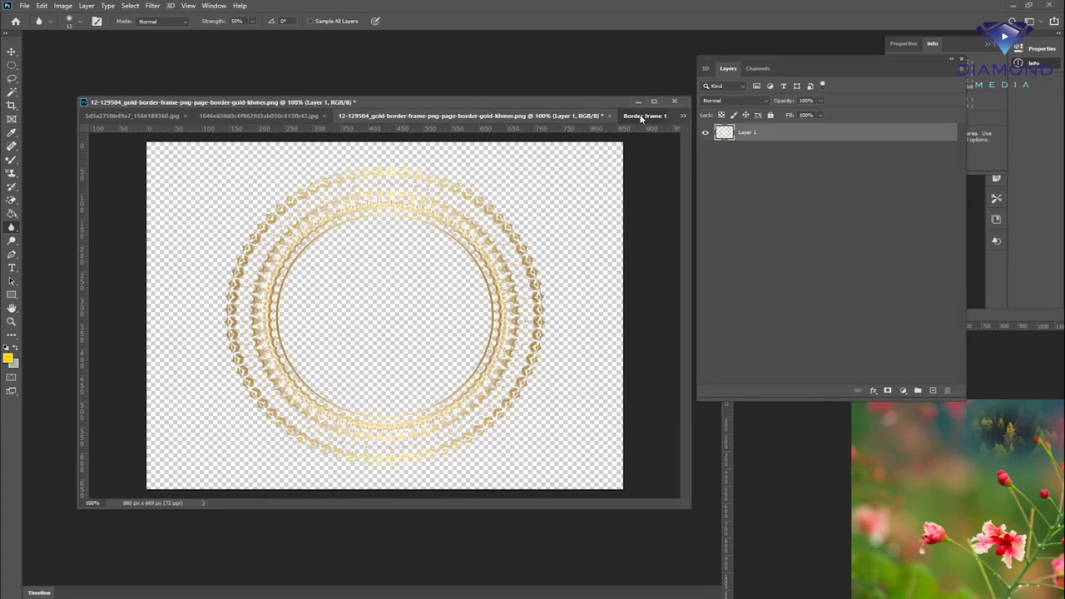
pyautogui.click(641, 116)
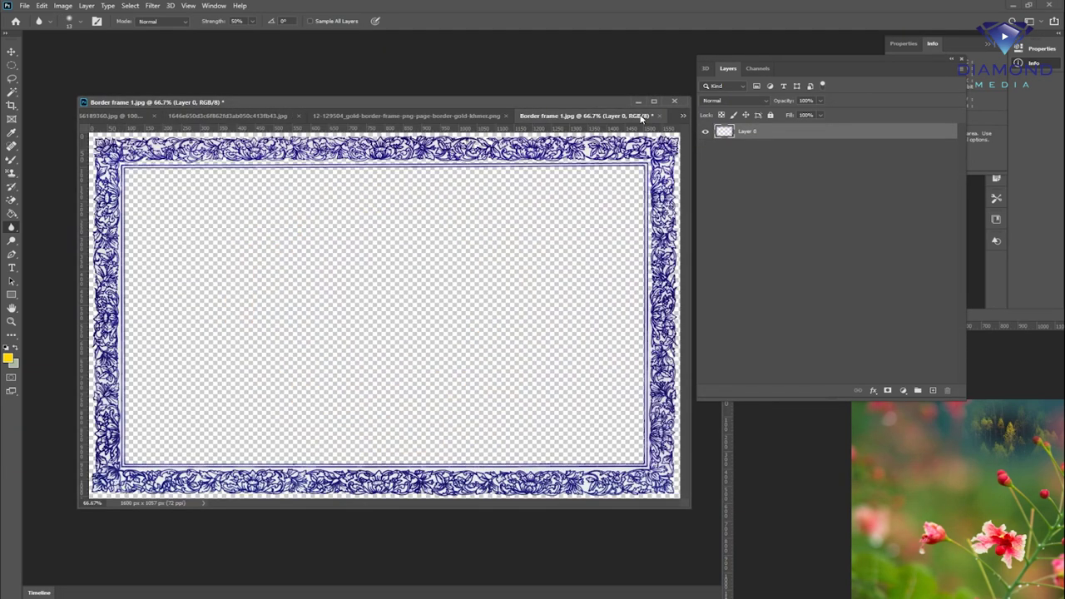
# Close the red scarf, cotton pad and Border frame 1 documents without saving
pyautogui.click(134, 116)
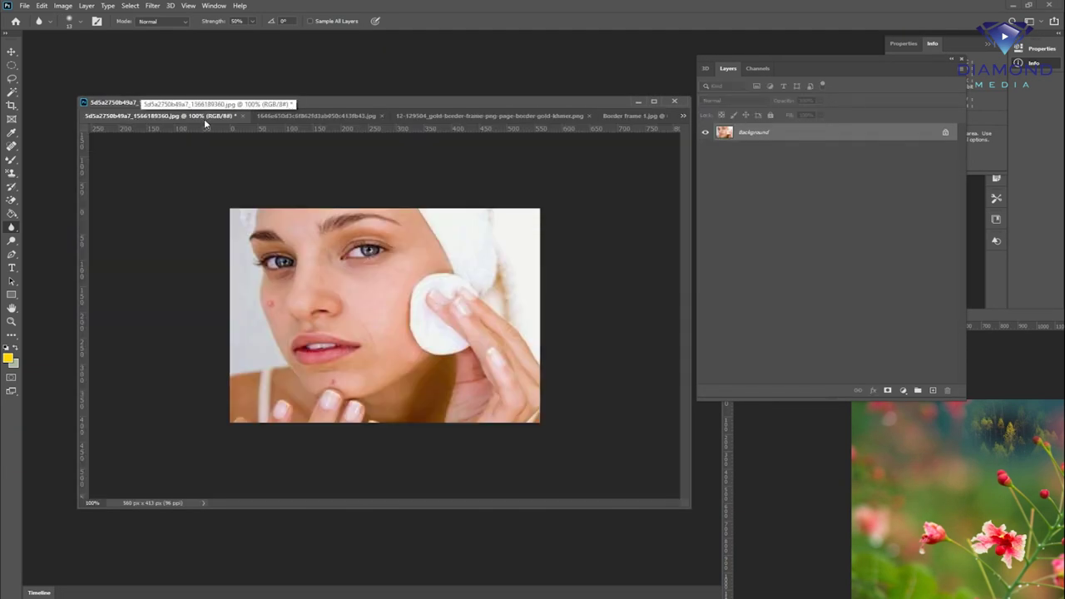
pyautogui.click(282, 117)
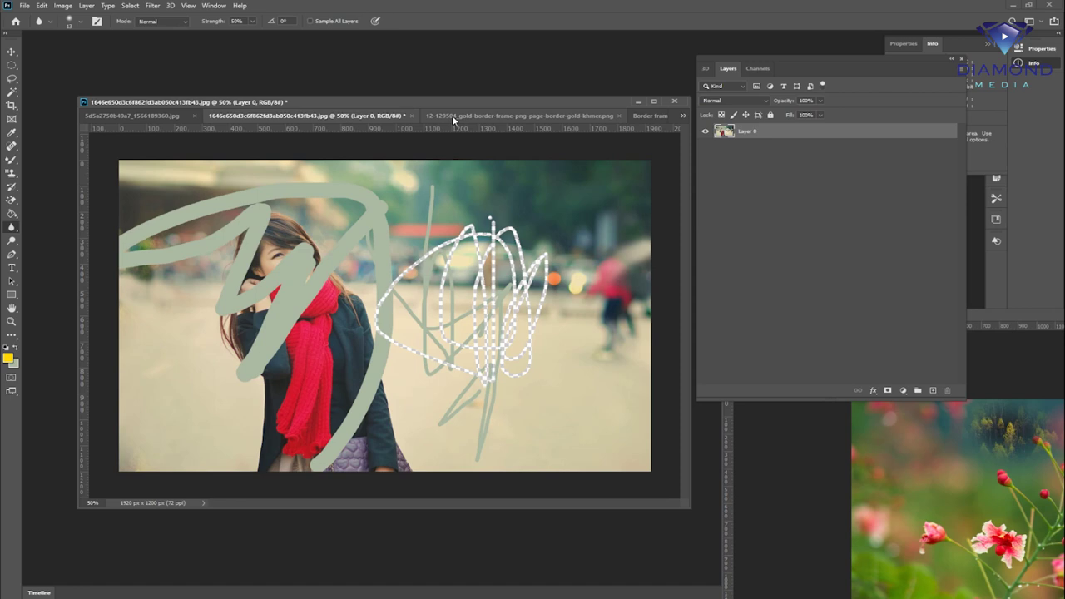
pyautogui.click(675, 101)
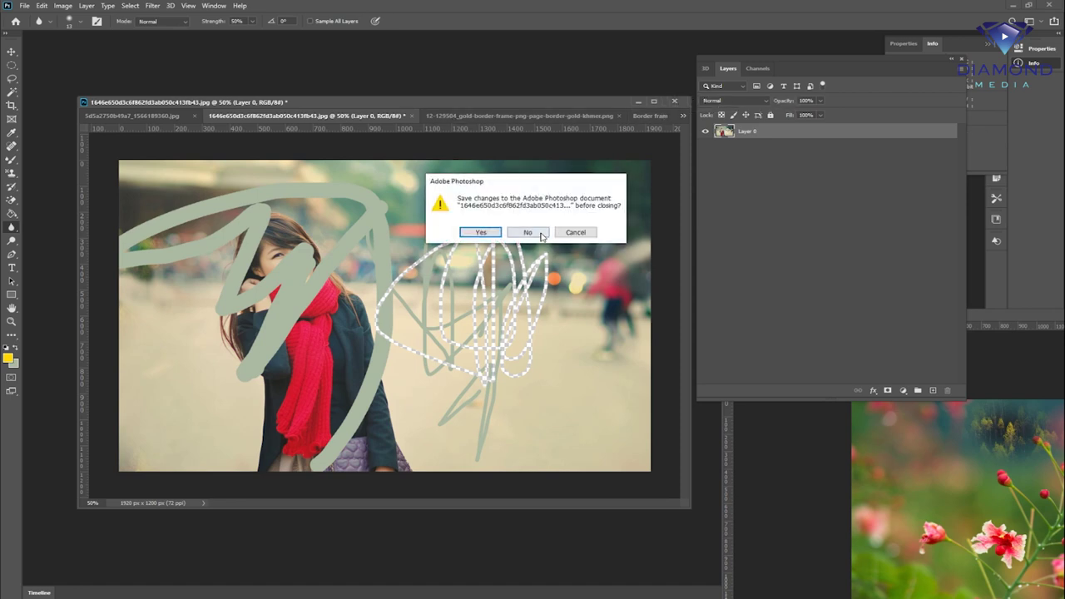
pyautogui.click(524, 229)
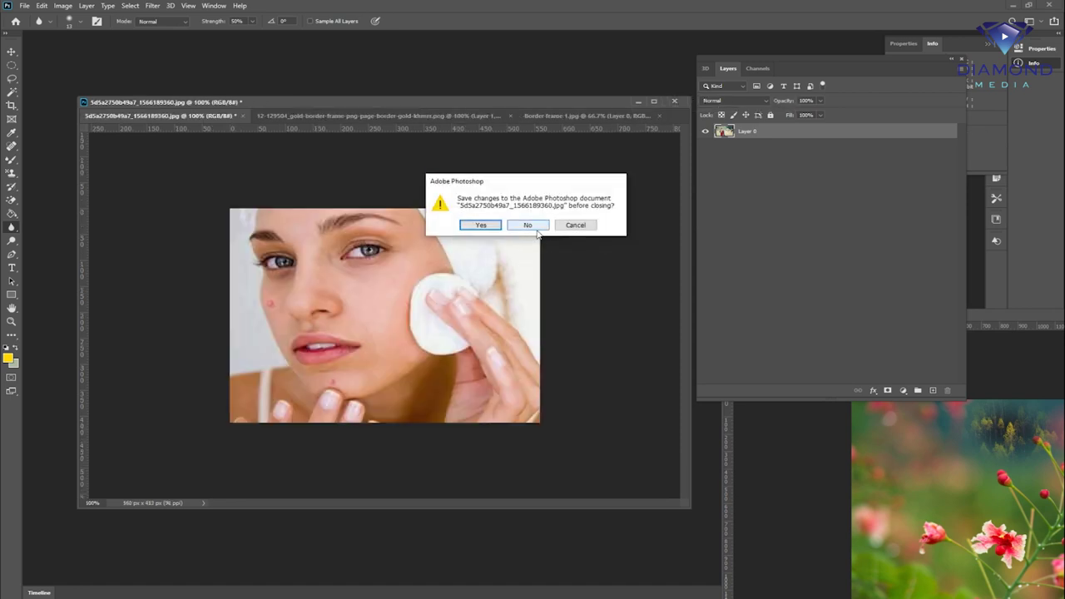
pyautogui.click(543, 226)
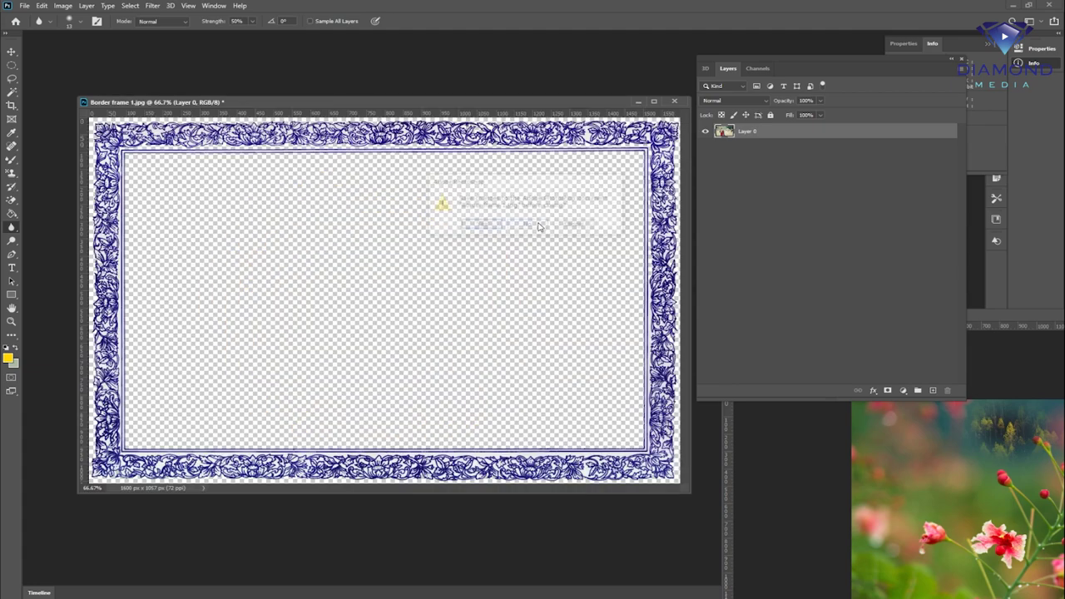
pyautogui.click(528, 226)
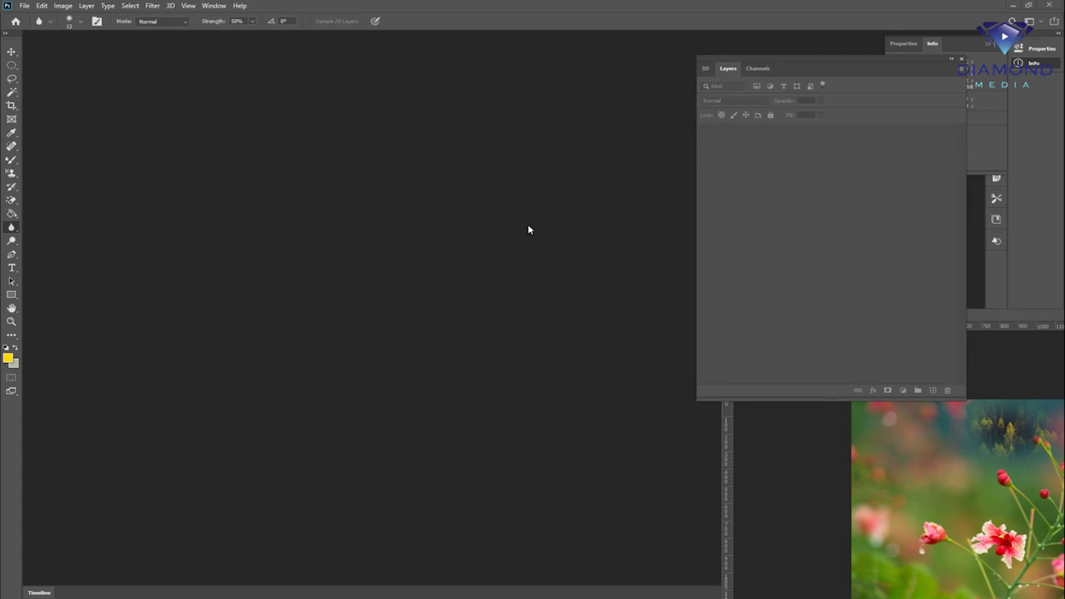
# Open the 673668 photo, reposition its window, and zoom in on her face
pyautogui.doubleClick(445, 233)
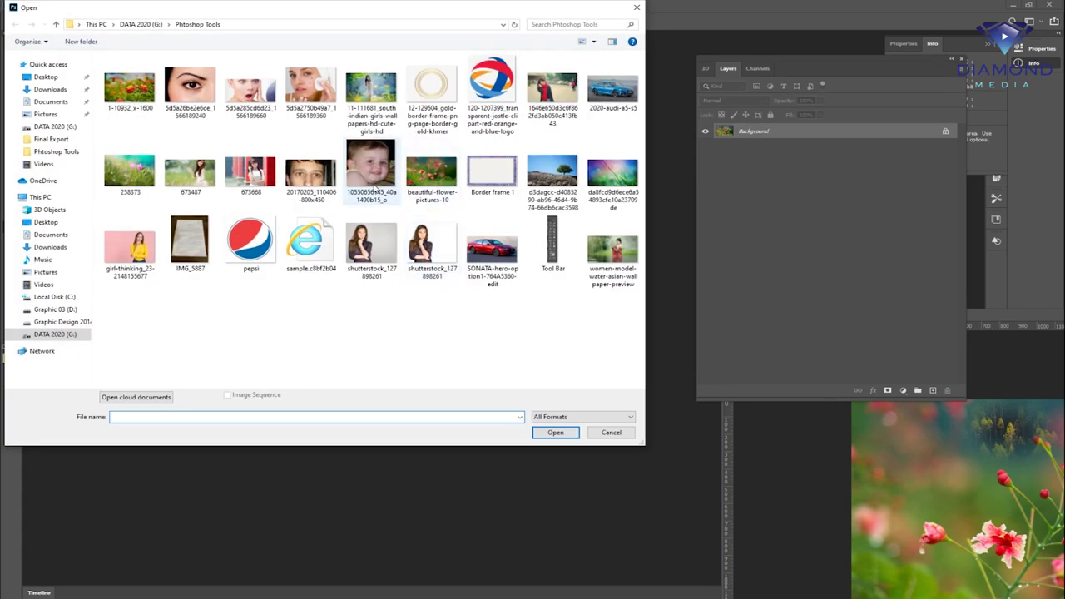
pyautogui.click(314, 177)
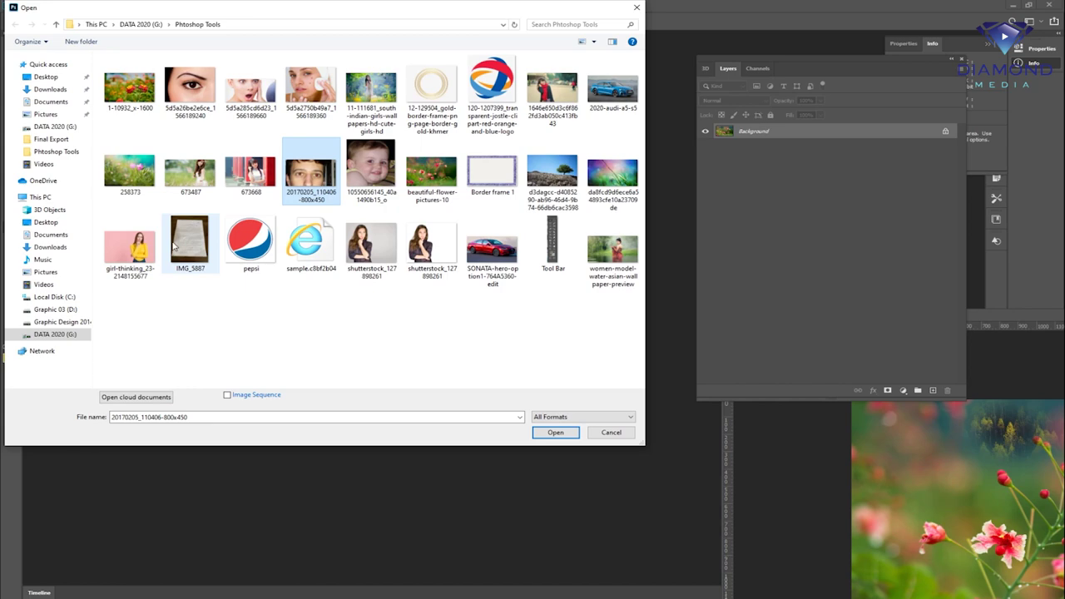
pyautogui.doubleClick(241, 173)
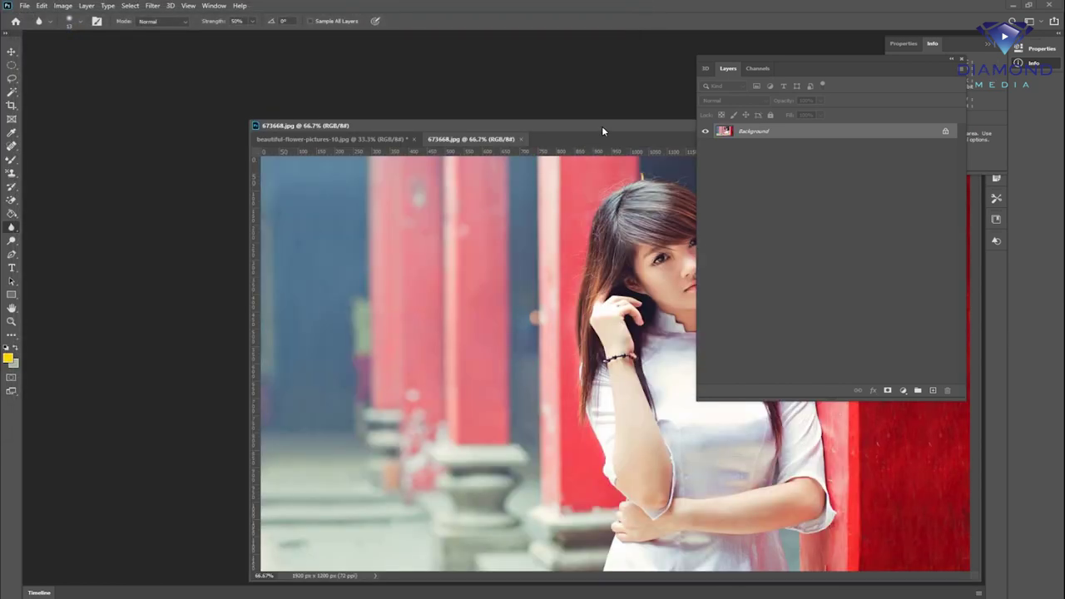
pyautogui.moveTo(601, 126)
pyautogui.mouseDown()
pyautogui.moveTo(354, 57)
pyautogui.moveTo(538, 56)
pyautogui.mouseUp()
pyautogui.hotkey('ctrl', '+')
pyautogui.hotkey('ctrl', '+')
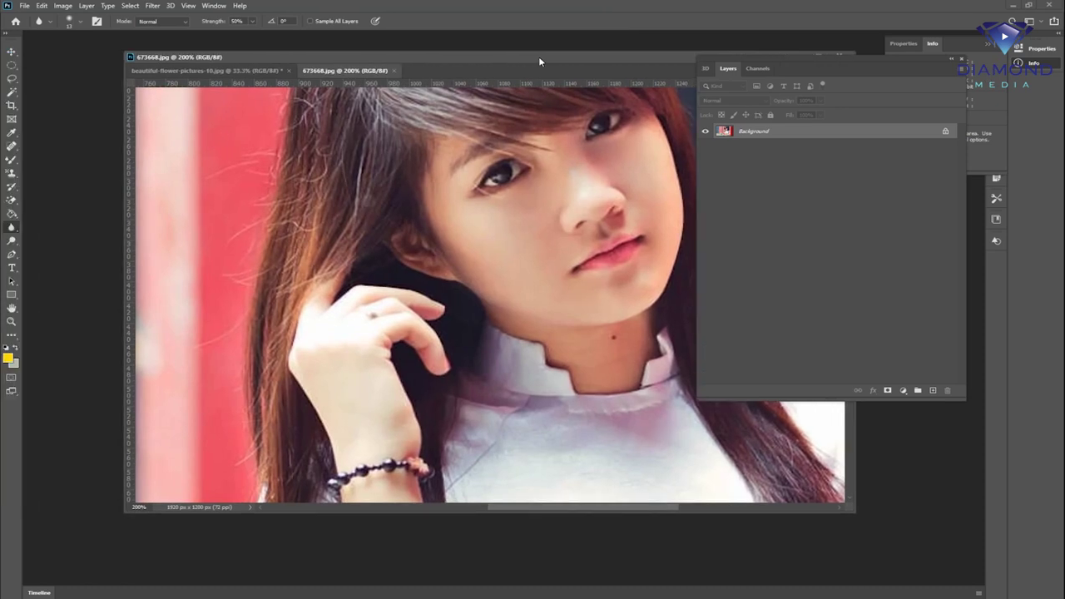
pyautogui.hotkey('ctrl', '-')
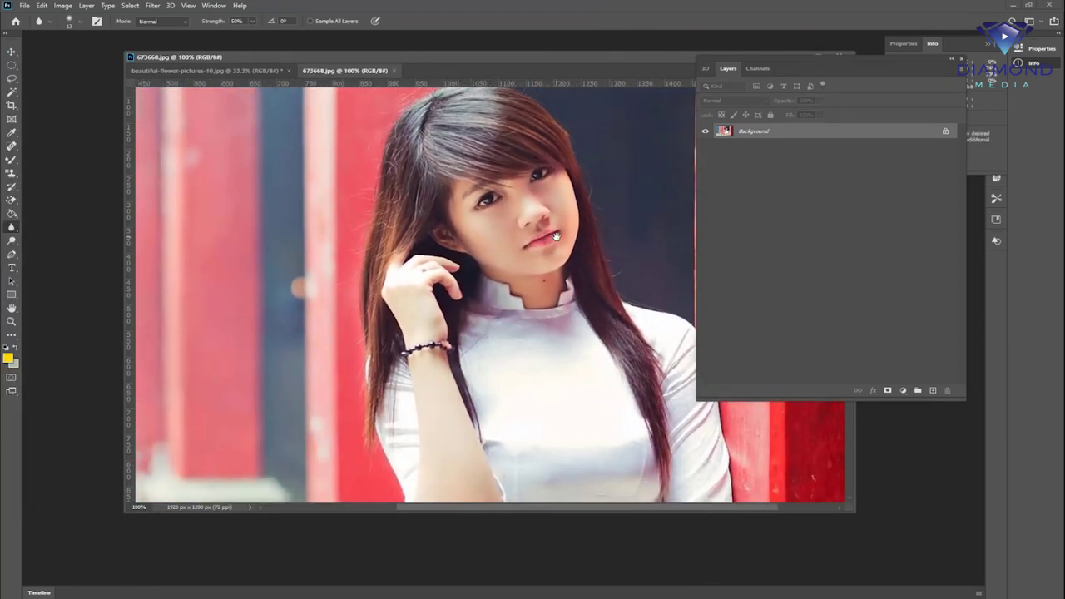
pyautogui.rightClick(10, 232)
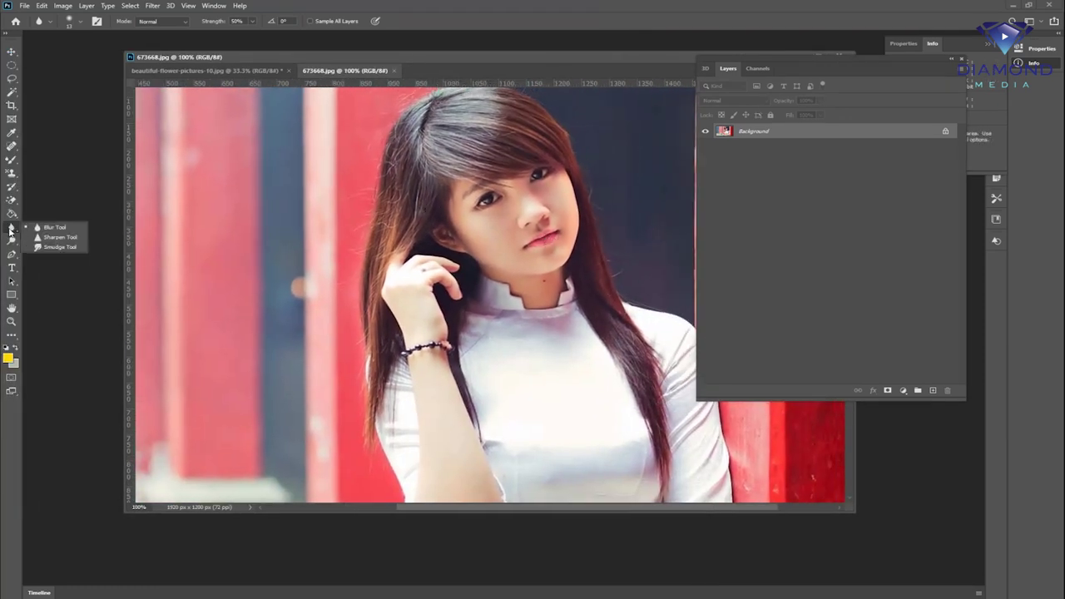
pyautogui.click(52, 229)
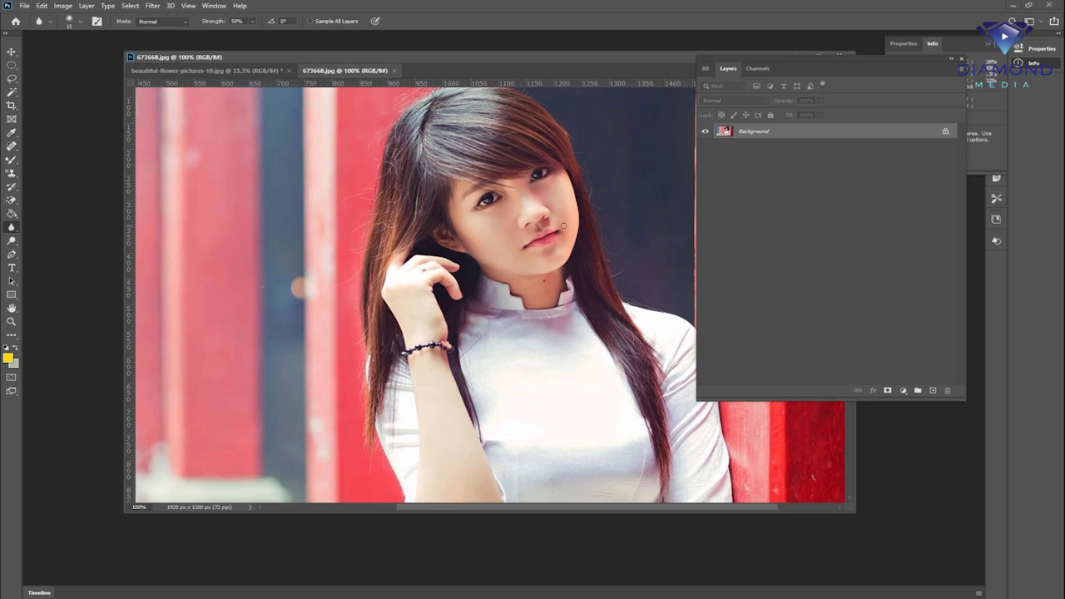
pyautogui.moveTo(581, 221)
pyautogui.mouseDown()
pyautogui.moveTo(607, 259)
pyautogui.moveTo(581, 178)
pyautogui.moveTo(593, 244)
pyautogui.moveTo(549, 162)
pyautogui.moveTo(564, 212)
pyautogui.moveTo(561, 199)
pyautogui.moveTo(522, 203)
pyautogui.moveTo(538, 183)
pyautogui.mouseUp()
pyautogui.press('F12')
pyautogui.click(253, 21)
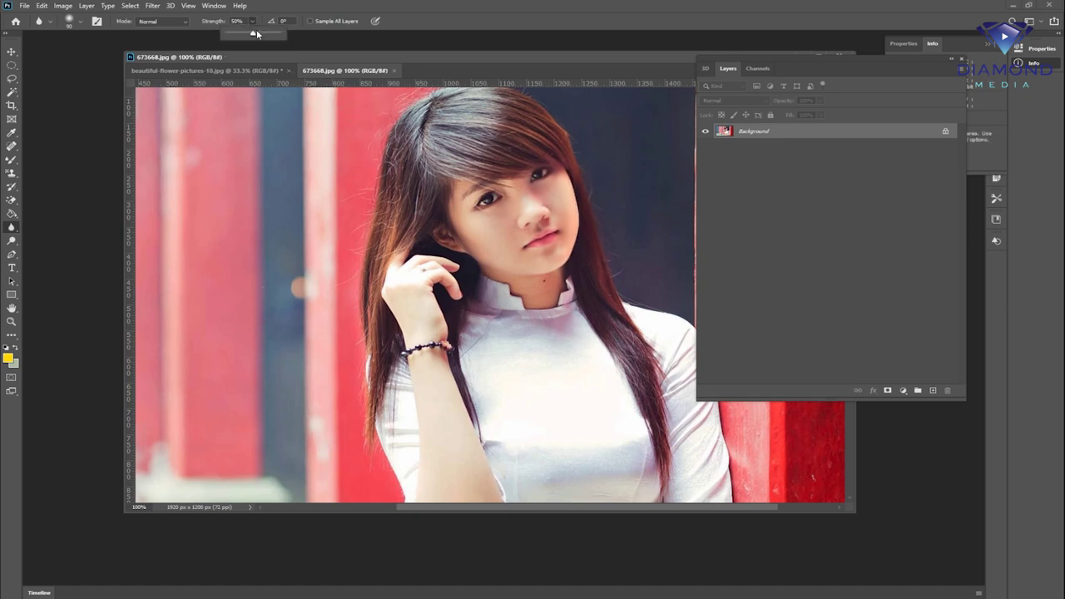
pyautogui.click(582, 237)
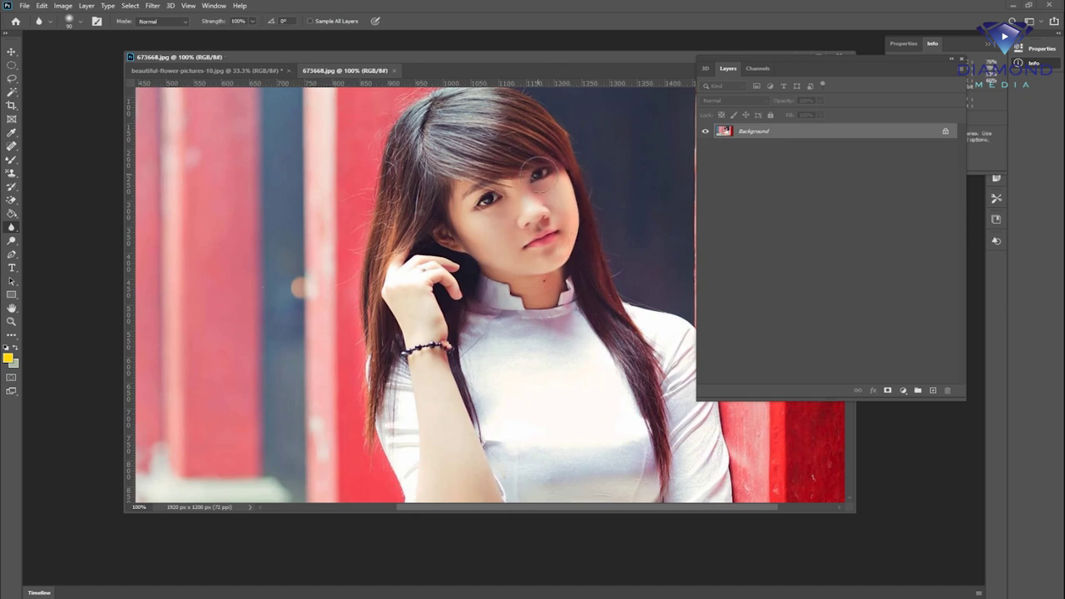
pyautogui.moveTo(546, 197); pyautogui.dragTo(549, 187)
pyautogui.hotkey('ctrl', 'z')
pyautogui.moveTo(410, 223); pyautogui.dragTo(478, 233)
pyautogui.hotkey('ctrl', 'z')
pyautogui.rightClick(17, 232)
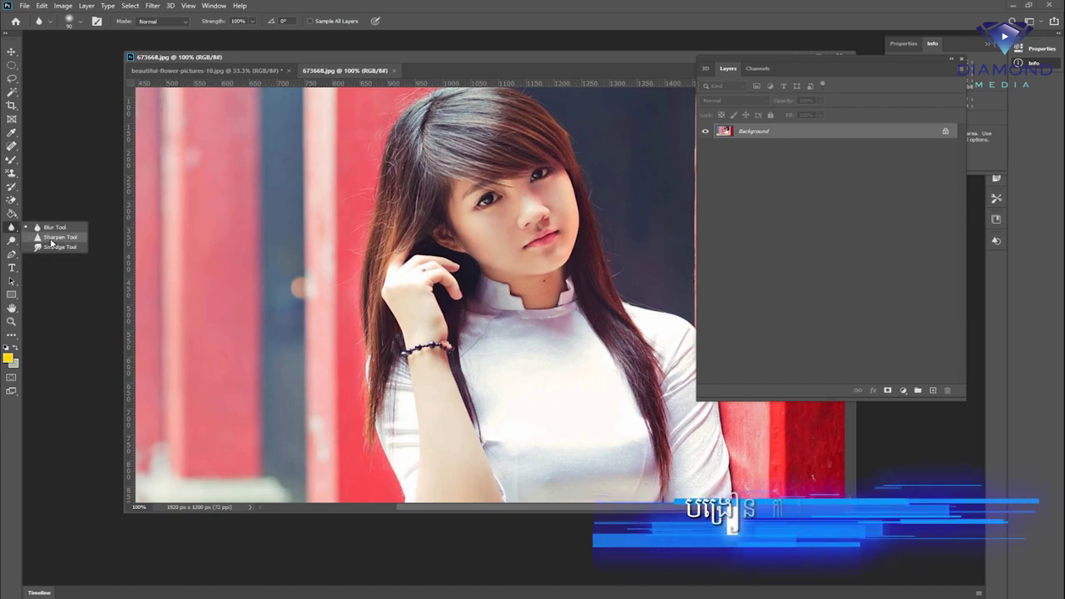
# Sharpen the woman's face with an enlarged brush, undo the lip edit, then pick the Smudge Tool
pyautogui.click(48, 238)
pyautogui.scroll(1, 531, 232)
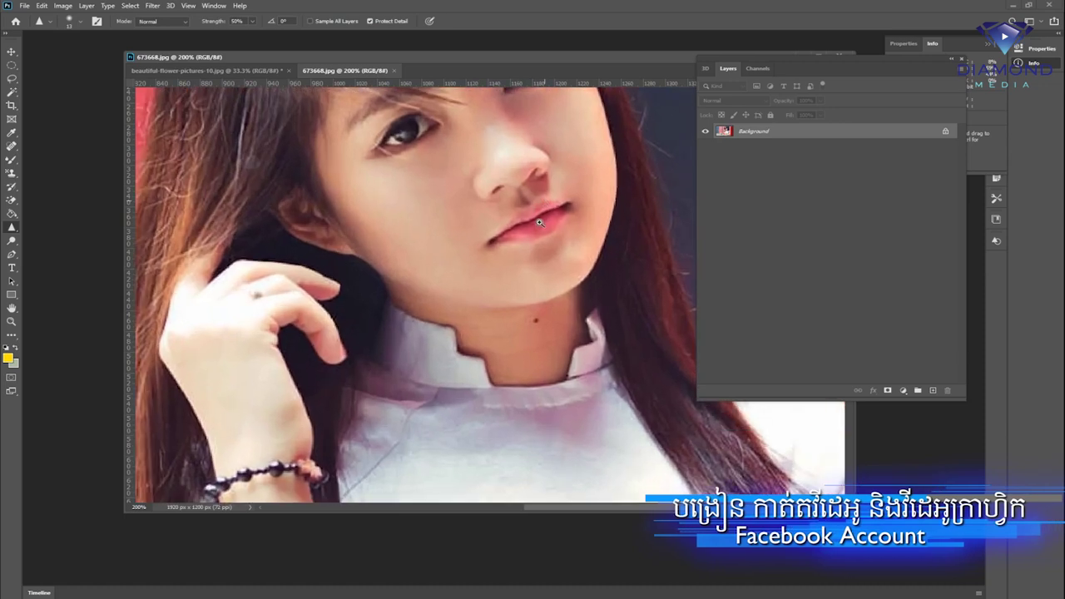
pyautogui.scroll(1, 531, 232)
pyautogui.scroll(-1, 531, 233)
pyautogui.scroll(-1, 524, 242)
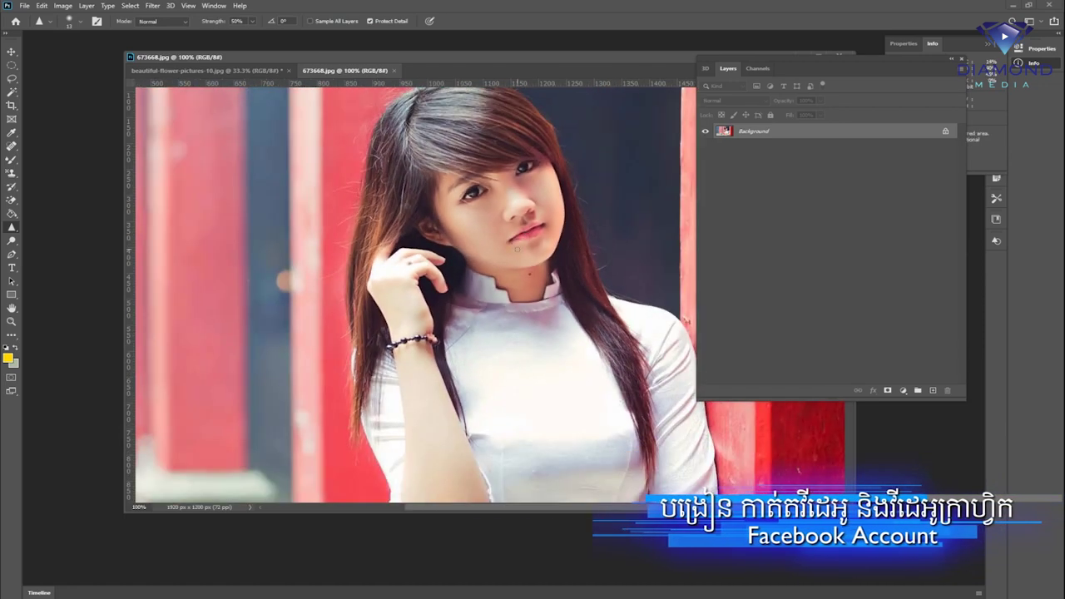
pyautogui.press(']')
pyautogui.press(']')
pyautogui.press(']')
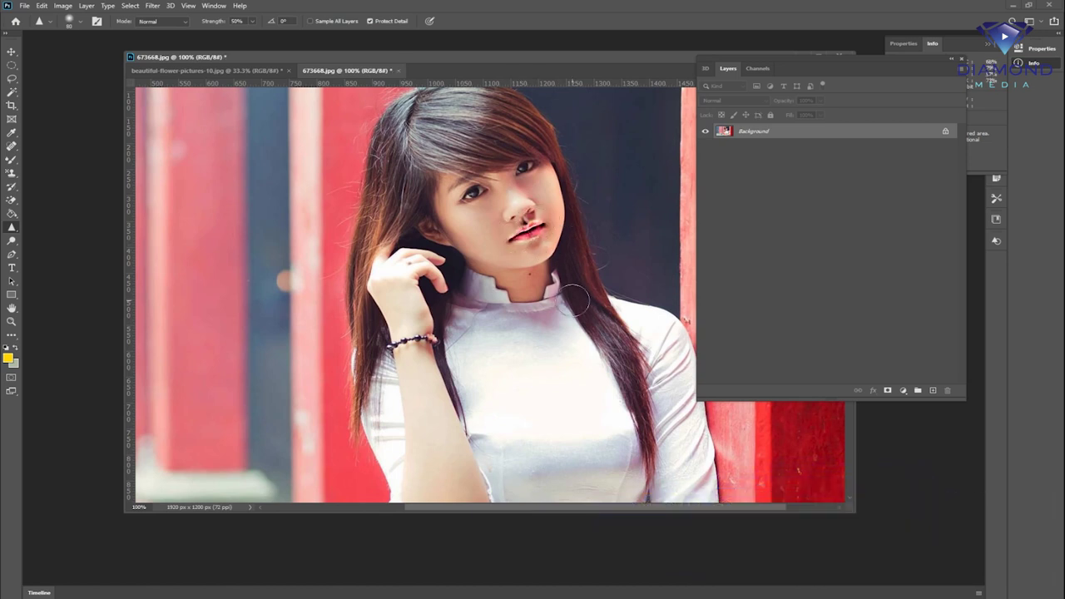
pyautogui.hotkey('ctrl', 'z')
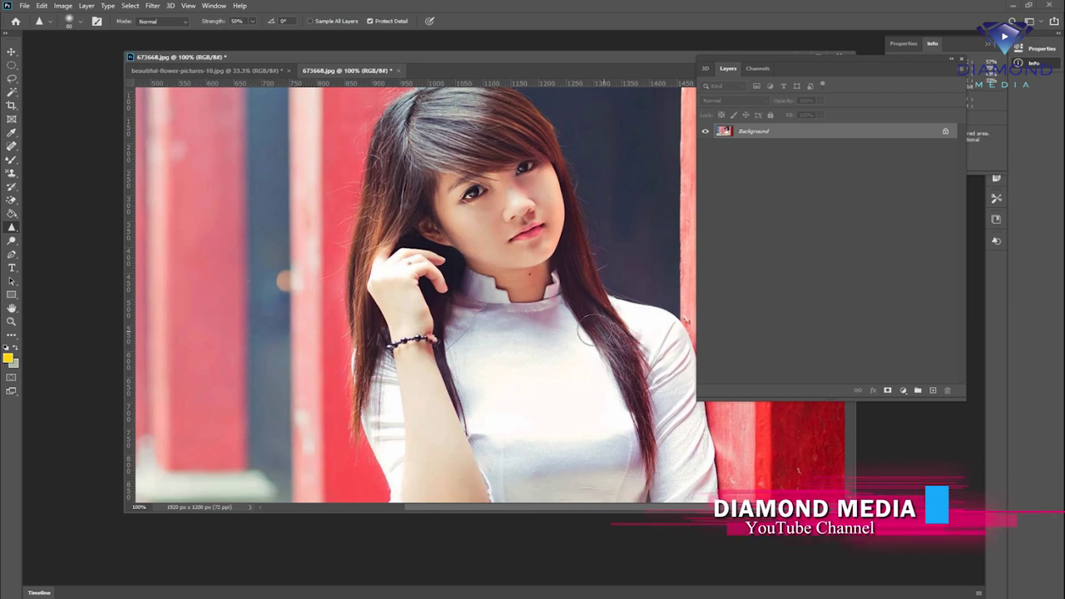
pyautogui.rightClick(12, 226)
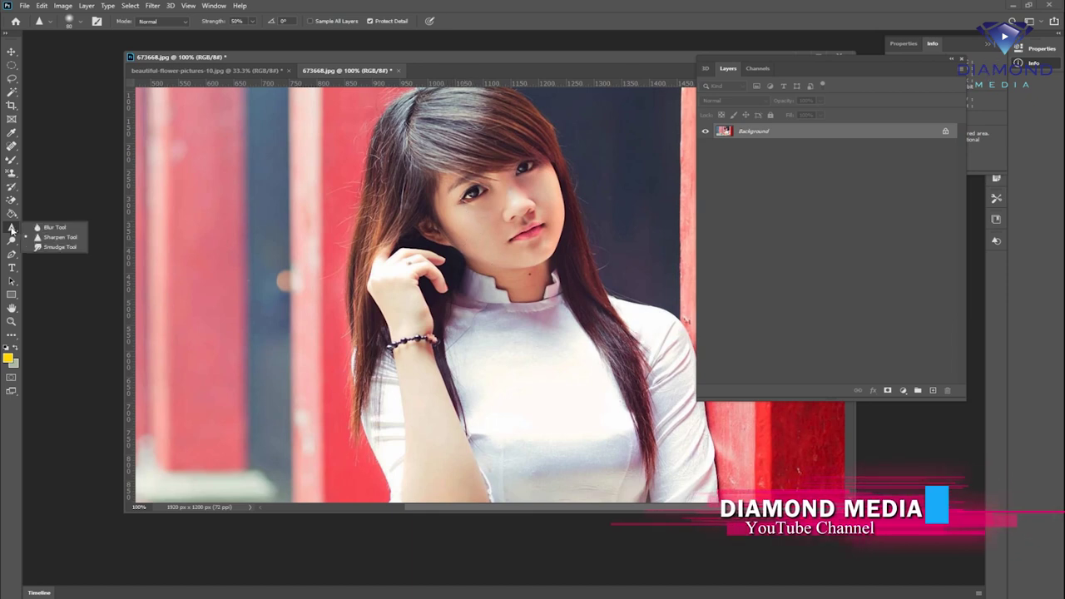
pyautogui.click(45, 248)
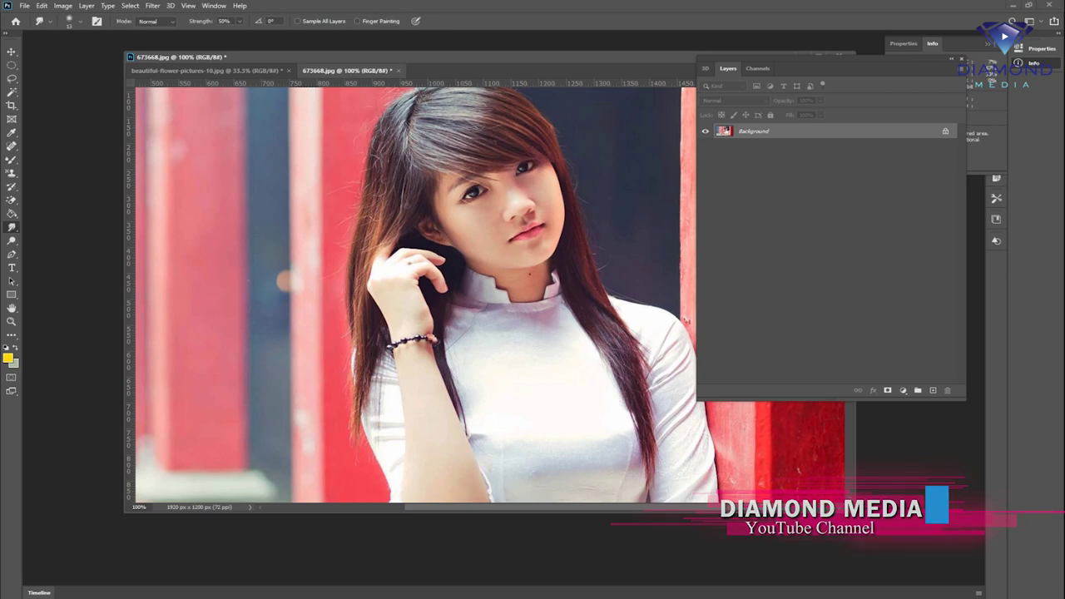
# Smudge her lips, nose, eye, face and hair, undoing each trial smudge
pyautogui.scroll(1, 553, 224)
pyautogui.moveTo(553, 225); pyautogui.dragTo(532, 226)
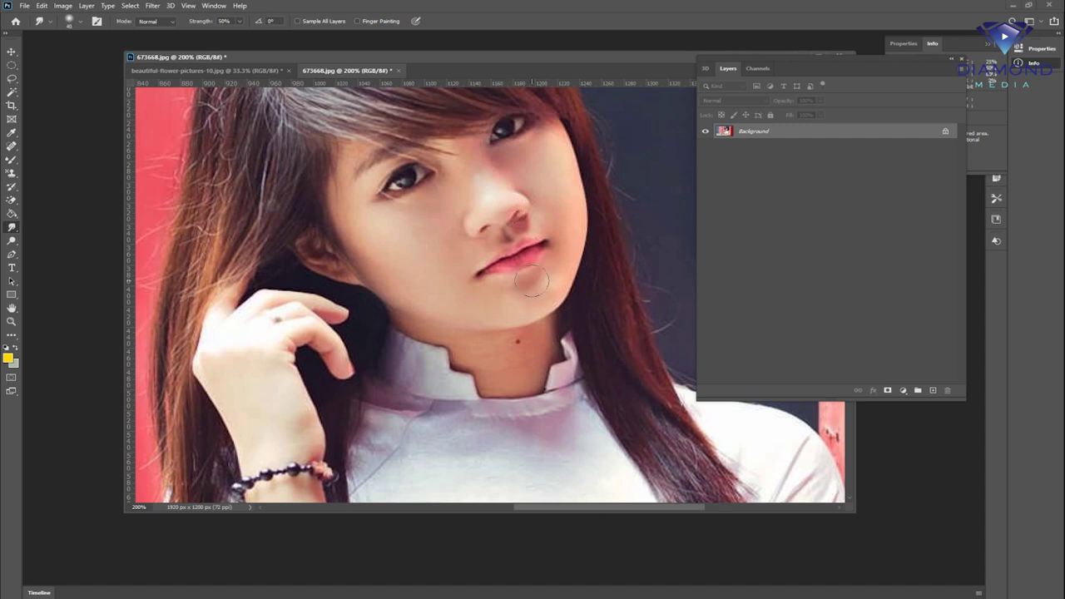
pyautogui.hotkey('ctrl', 'z')
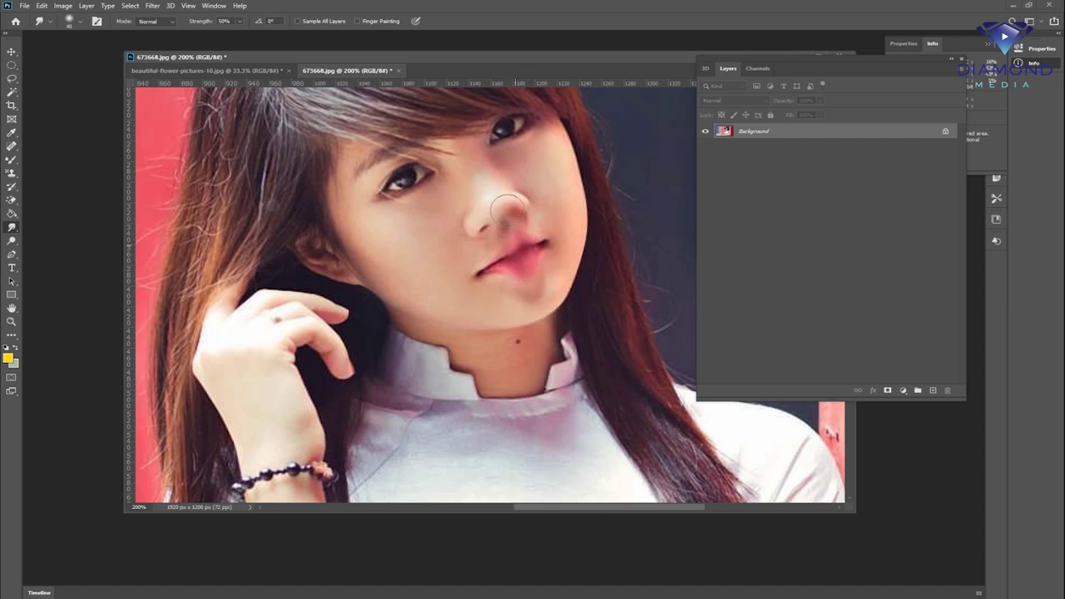
pyautogui.moveTo(524, 218); pyautogui.dragTo(495, 237)
pyautogui.moveTo(408, 179); pyautogui.dragTo(420, 218)
pyautogui.hotkey('ctrl', 'z')
pyautogui.hotkey('ctrl', '-')
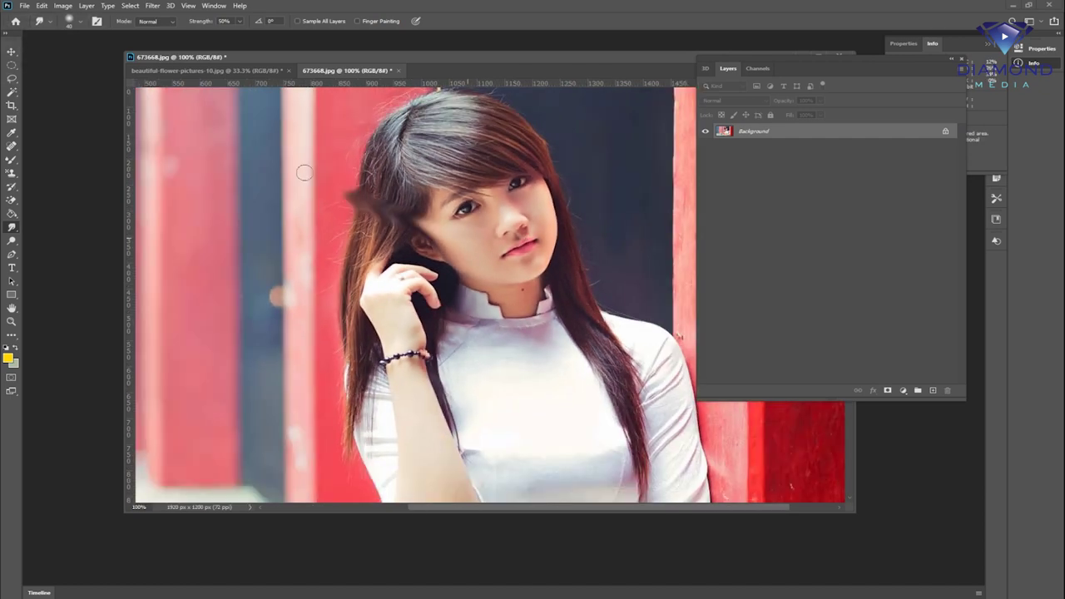
pyautogui.moveTo(566, 178); pyautogui.dragTo(358, 196)
pyautogui.moveTo(449, 275); pyautogui.dragTo(349, 358)
pyautogui.hotkey('ctrl', 'z')
pyautogui.hotkey('ctrl', 'z')
# Zoom out to 50%, open the red-scarf woman photo at 100%, and open the Filter menu
pyautogui.moveTo(529, 365)
pyautogui.mouseDown()
pyautogui.moveTo(446, 269)
pyautogui.moveTo(446, 190)
pyautogui.mouseUp()
pyautogui.hotkey('ctrl', '-')
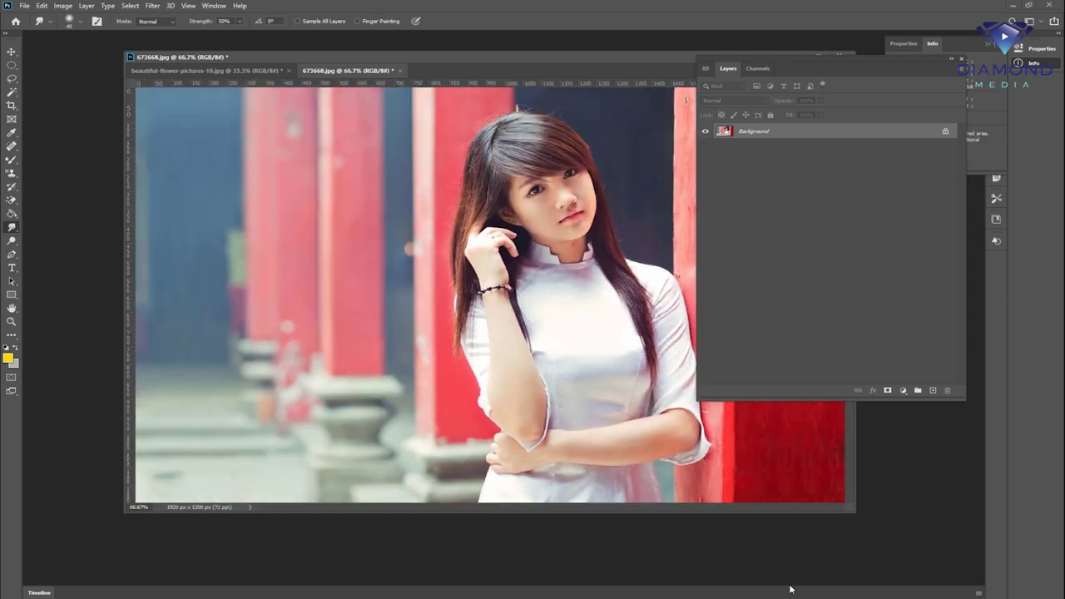
pyautogui.hotkey('ctrl', '-')
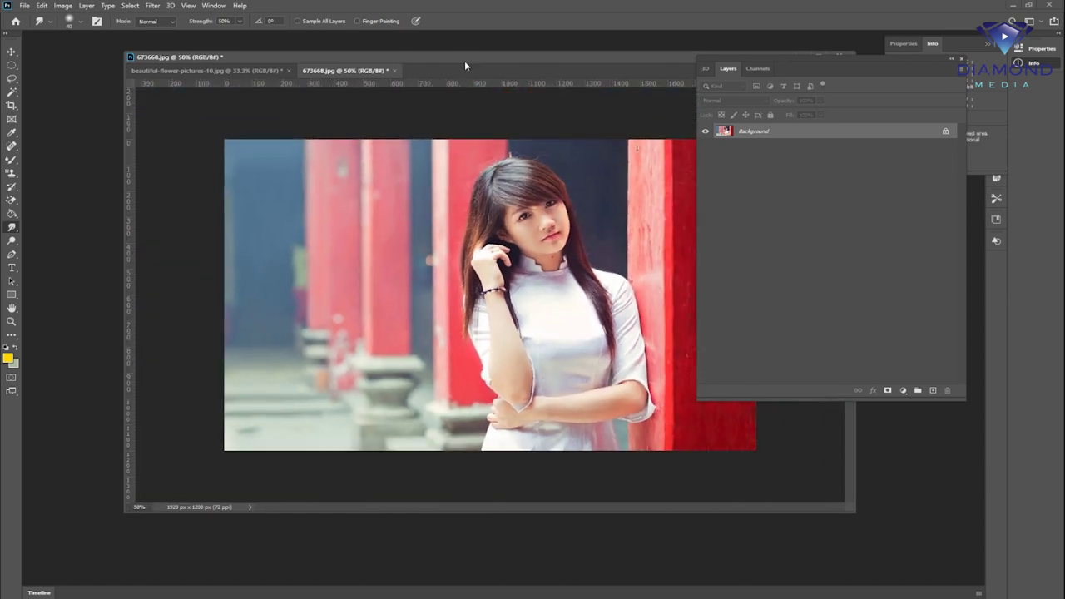
pyautogui.hotkey('ctrl', 'o')
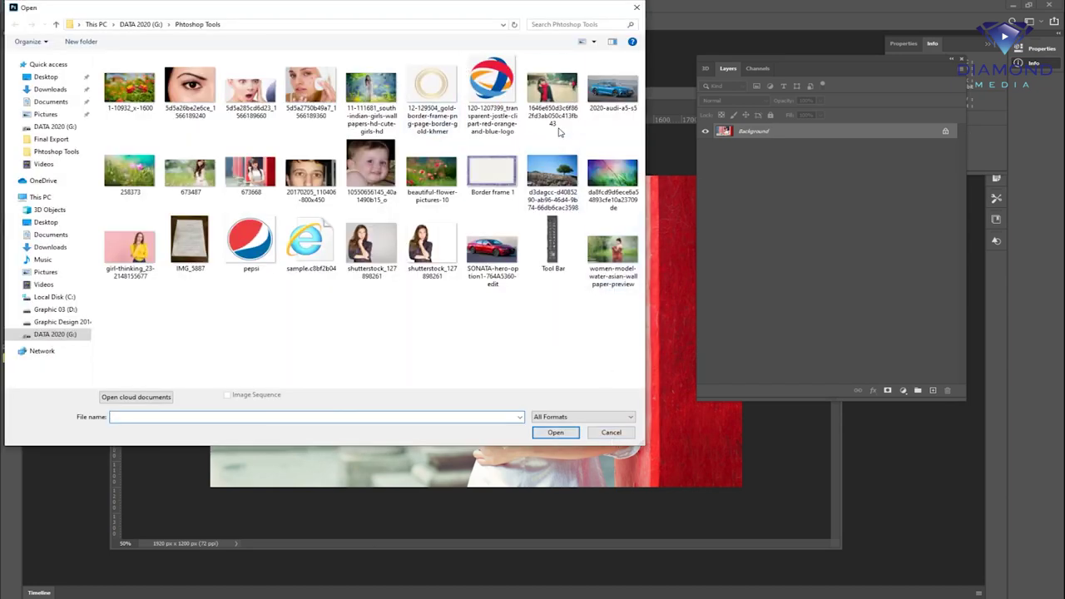
pyautogui.doubleClick(553, 100)
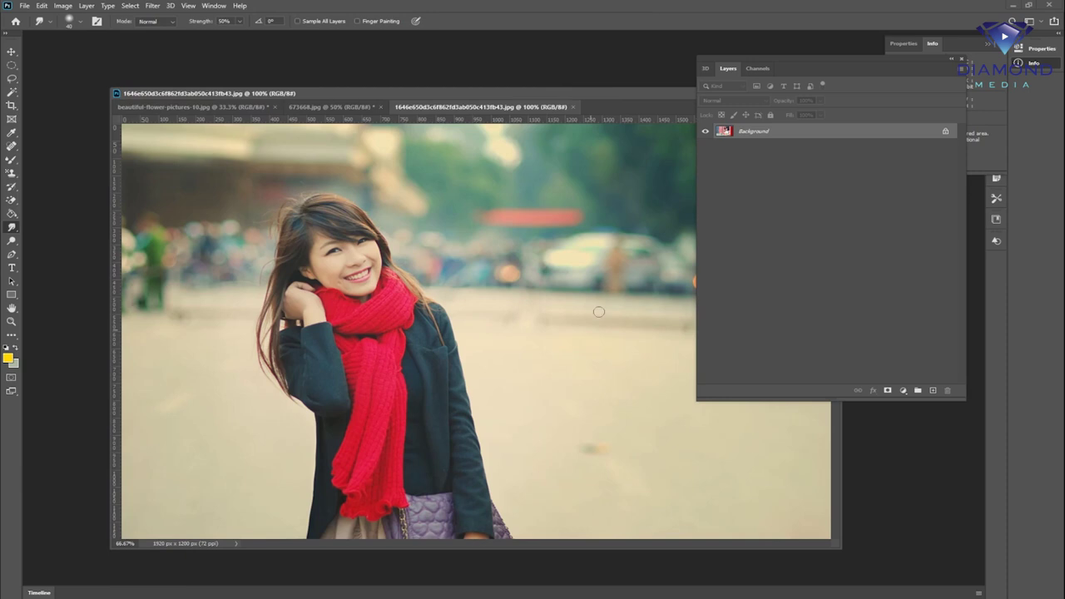
pyautogui.hotkey('ctrl', '1')
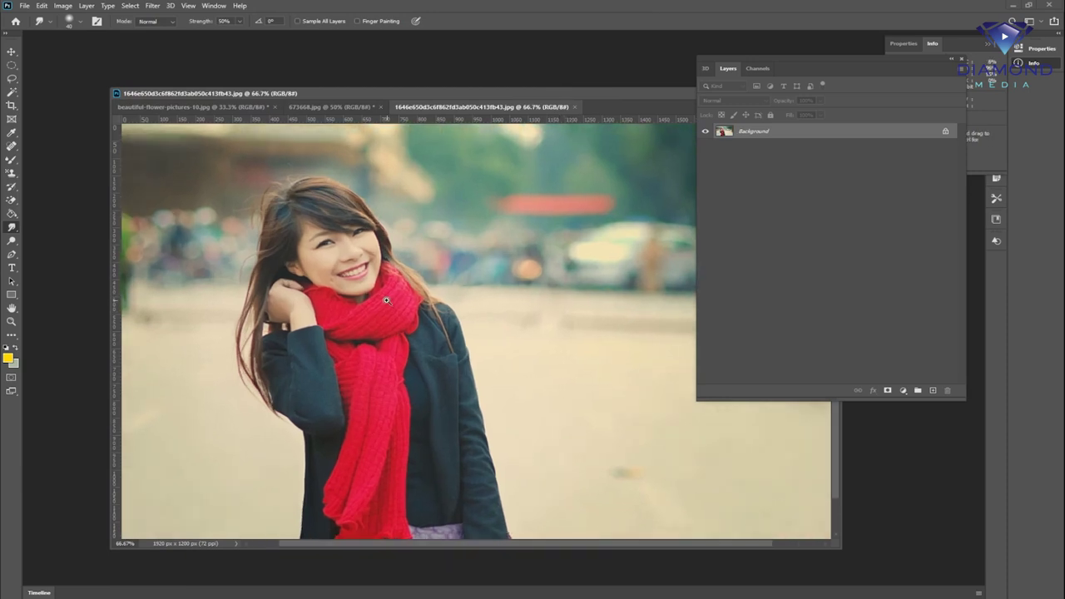
pyautogui.click(153, 6)
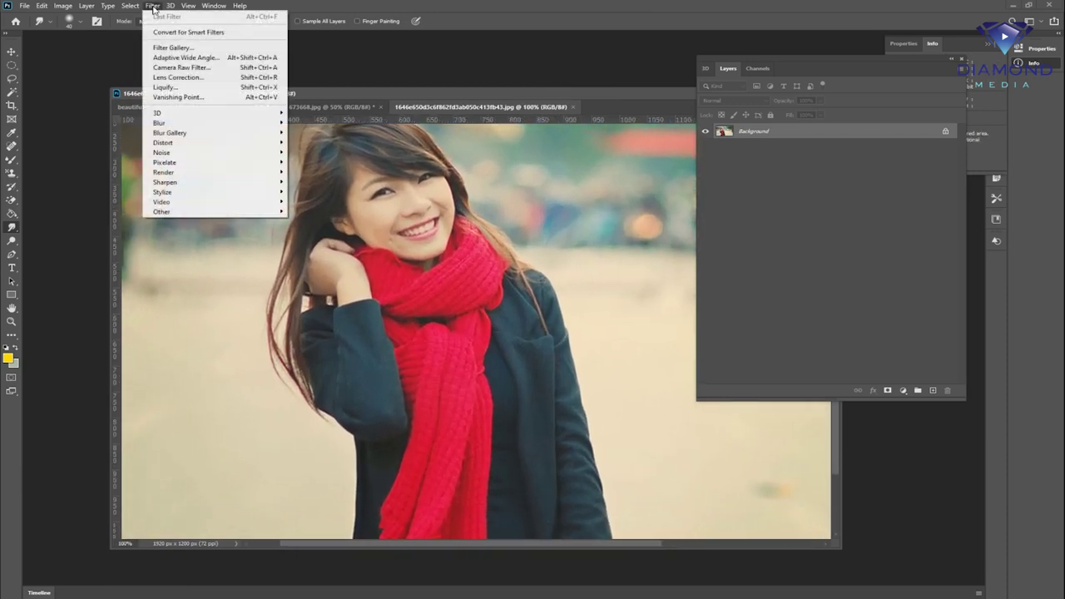
# Start Liquify and zoom the preview between her eye and full face
pyautogui.click(190, 88)
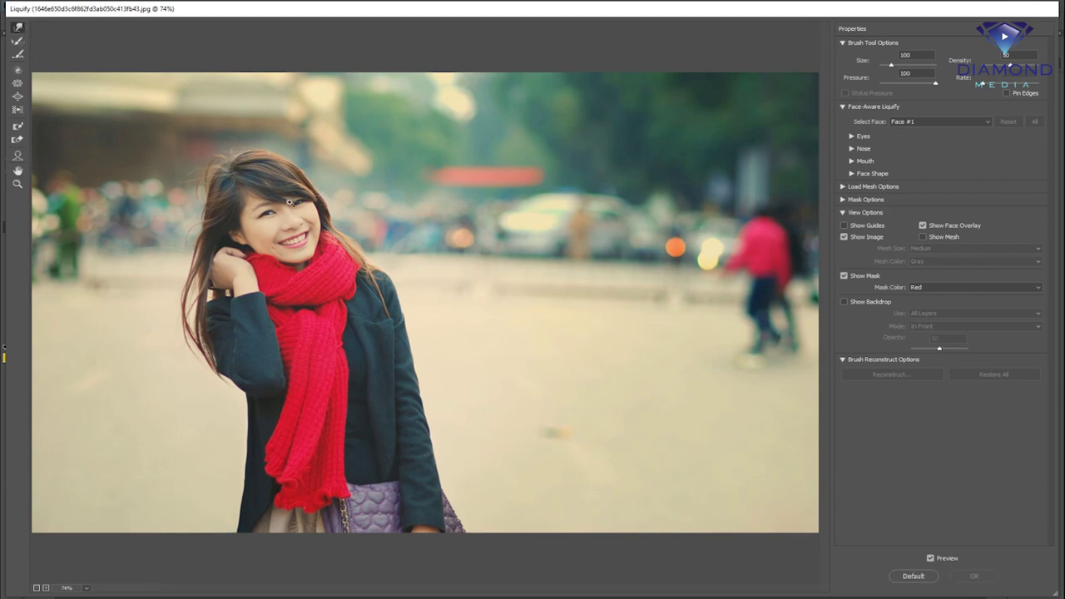
pyautogui.moveTo(251, 187); pyautogui.dragTo(501, 275)
pyautogui.keyDown('alt'); pyautogui.click(501, 275); pyautogui.keyUp('alt')
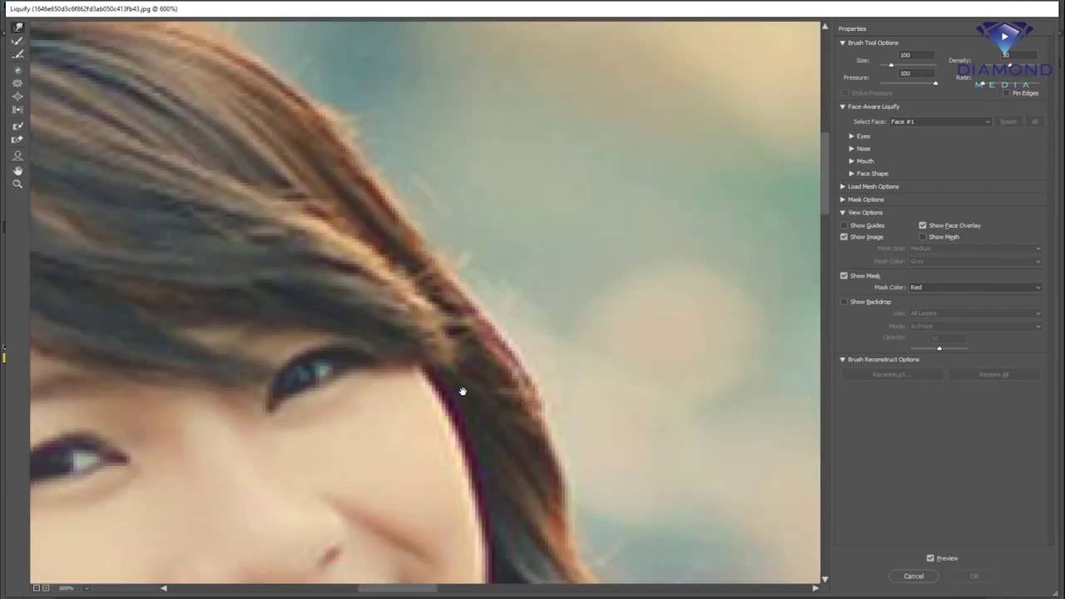
pyautogui.keyDown('alt'); pyautogui.click(465, 390); pyautogui.keyUp('alt')
pyautogui.keyDown('alt'); pyautogui.click(414, 362); pyautogui.keyUp('alt')
pyautogui.keyDown('alt'); pyautogui.click(405, 339); pyautogui.keyUp('alt')
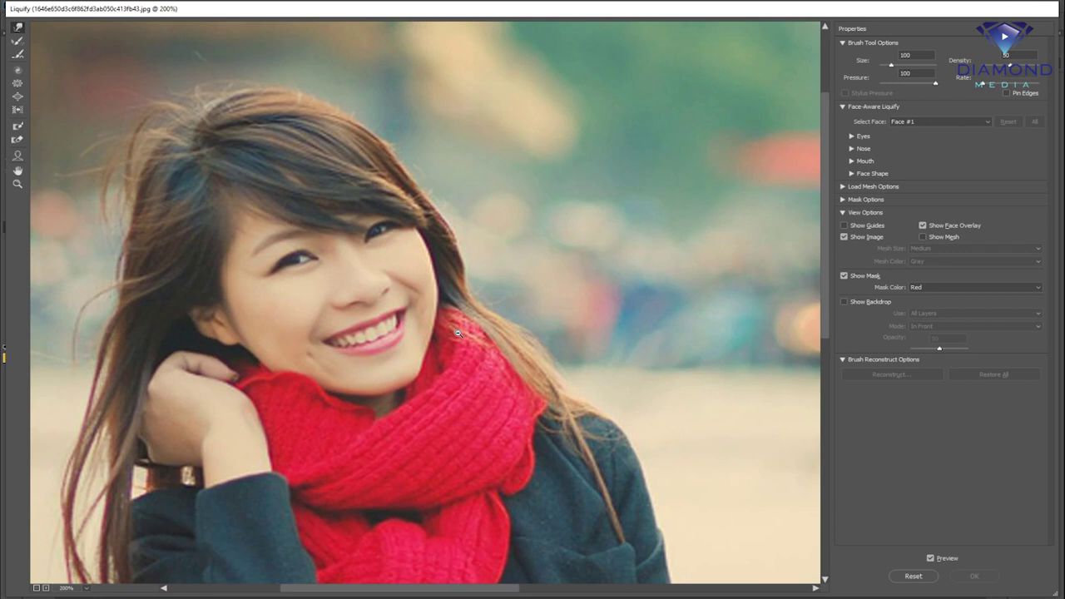
pyautogui.keyDown('alt'); pyautogui.click(457, 333); pyautogui.keyUp('alt')
pyautogui.click(370, 195)
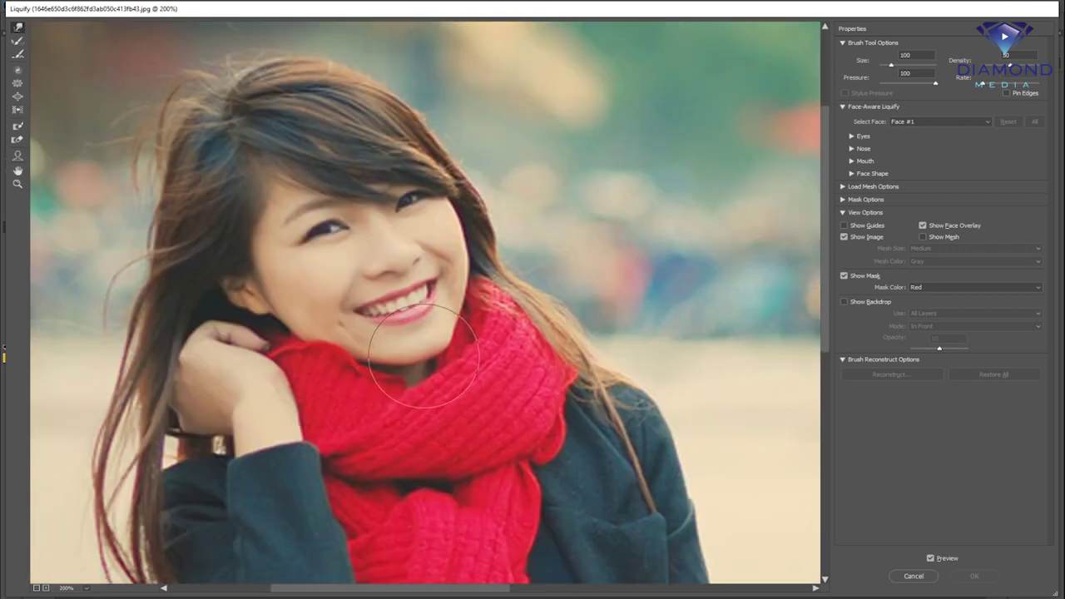
# Reshape her chin, undo, resize the brush from 125 to 70, and push the chin down
pyautogui.moveTo(417, 350)
pyautogui.mouseDown()
pyautogui.moveTo(431, 346)
pyautogui.moveTo(431, 371)
pyautogui.mouseUp()
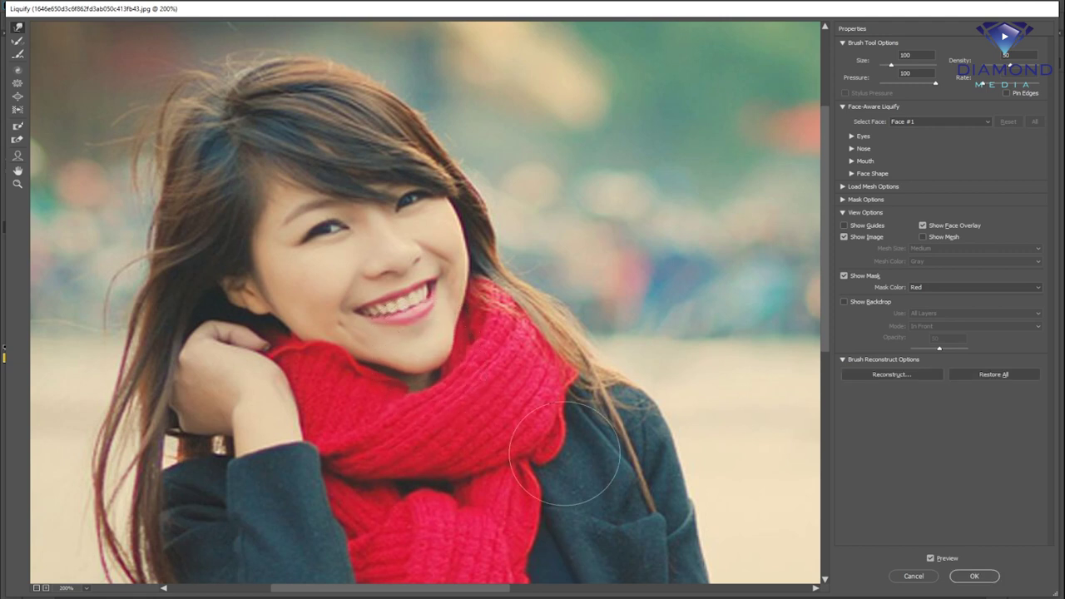
pyautogui.hotkey('ctrl', 'z')
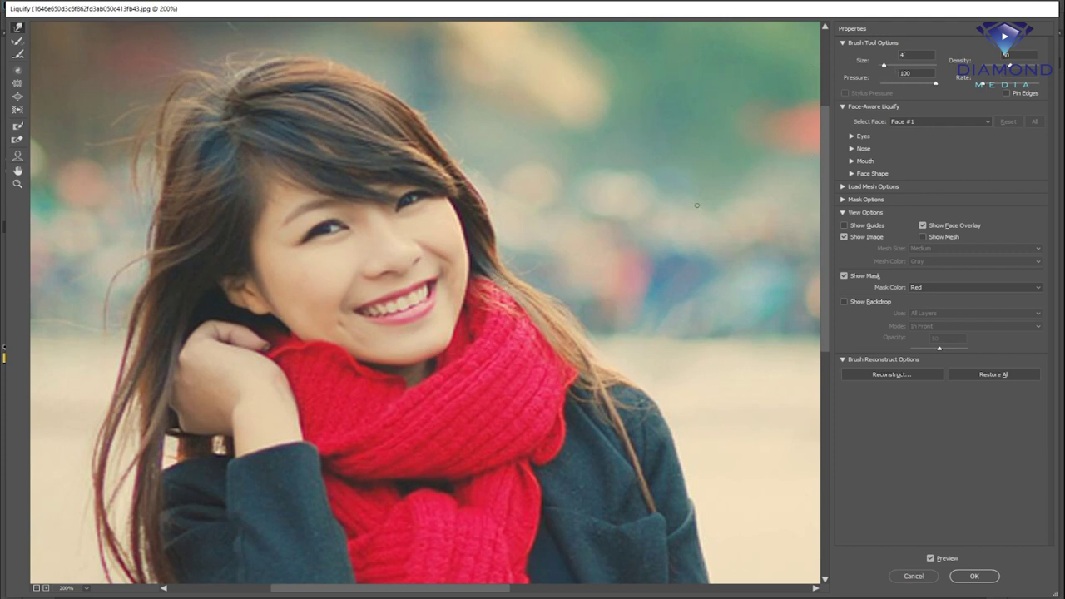
pyautogui.moveTo(887, 64); pyautogui.dragTo(892, 65)
pyautogui.press('super+space')
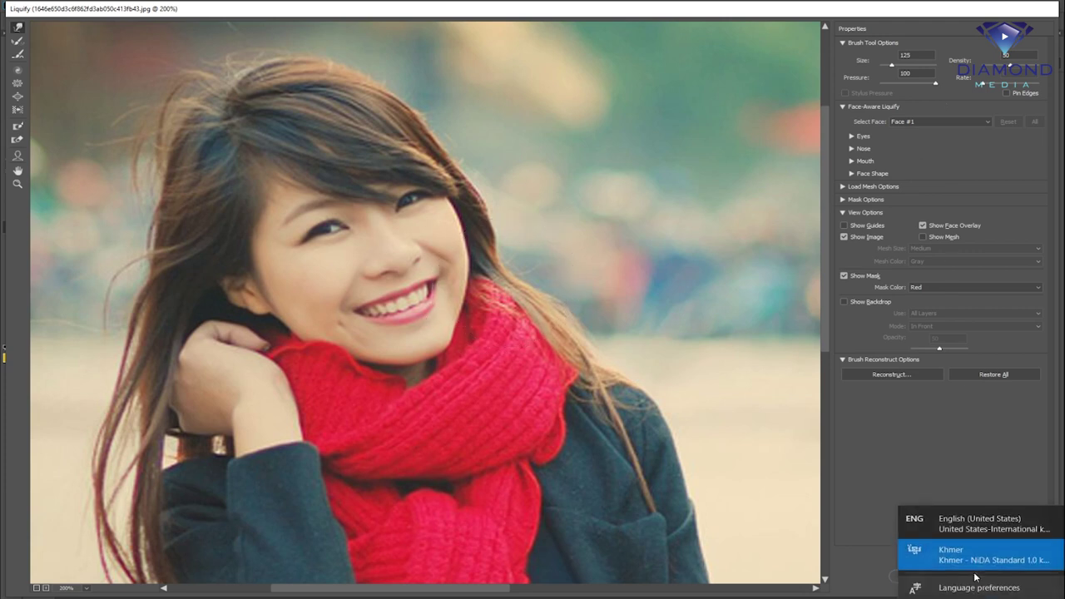
pyautogui.press('[')
pyautogui.press('[')
pyautogui.press('[')
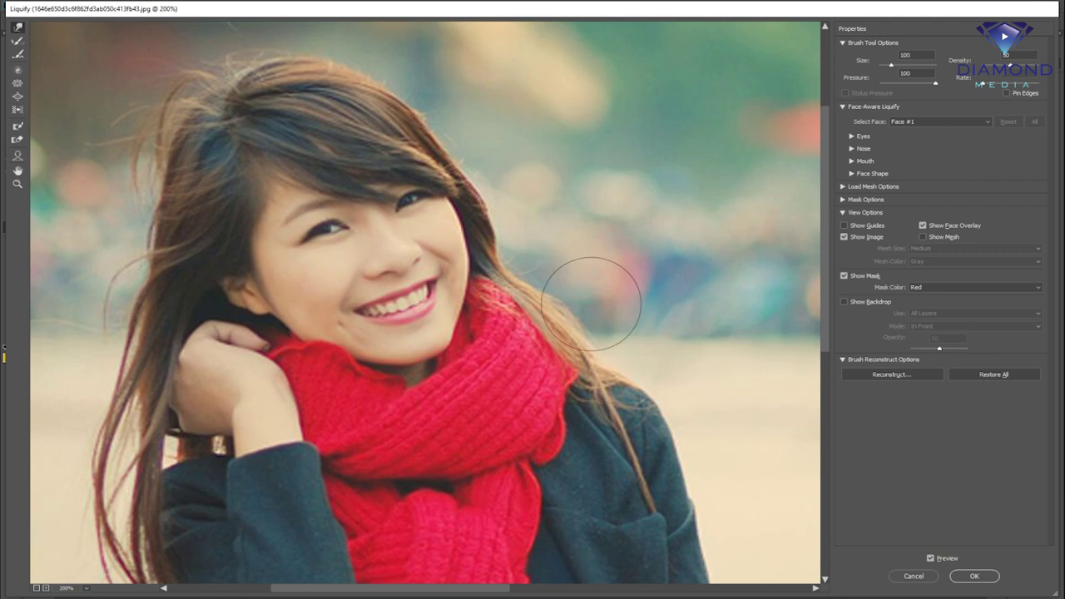
pyautogui.moveTo(424, 347); pyautogui.dragTo(427, 355)
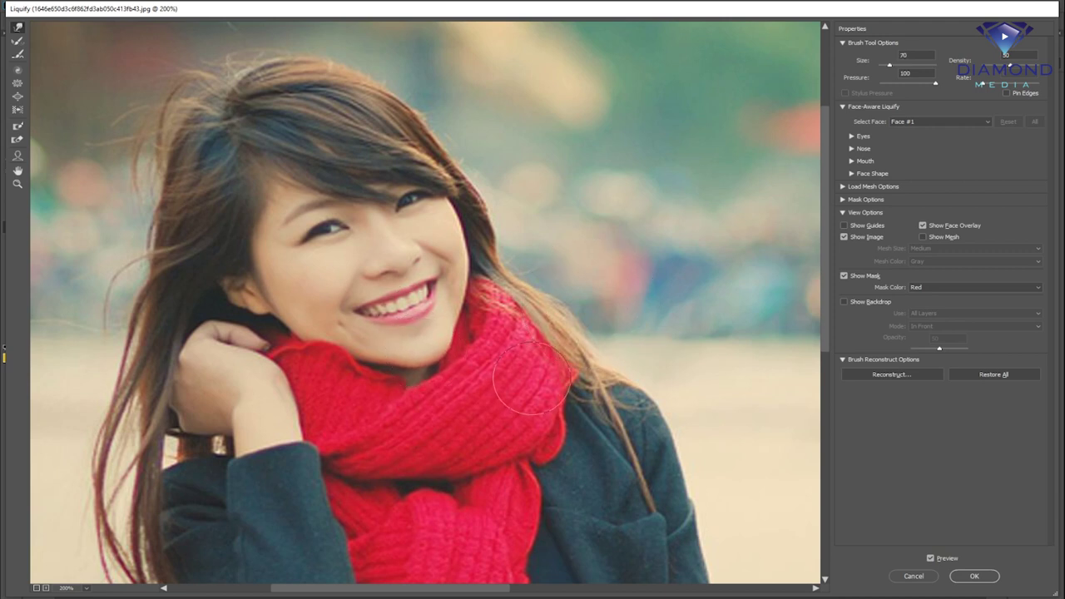
# Zoom the Liquify preview out to 66.7% and confirm the warp with OK
pyautogui.hotkey('ctrl', '-')
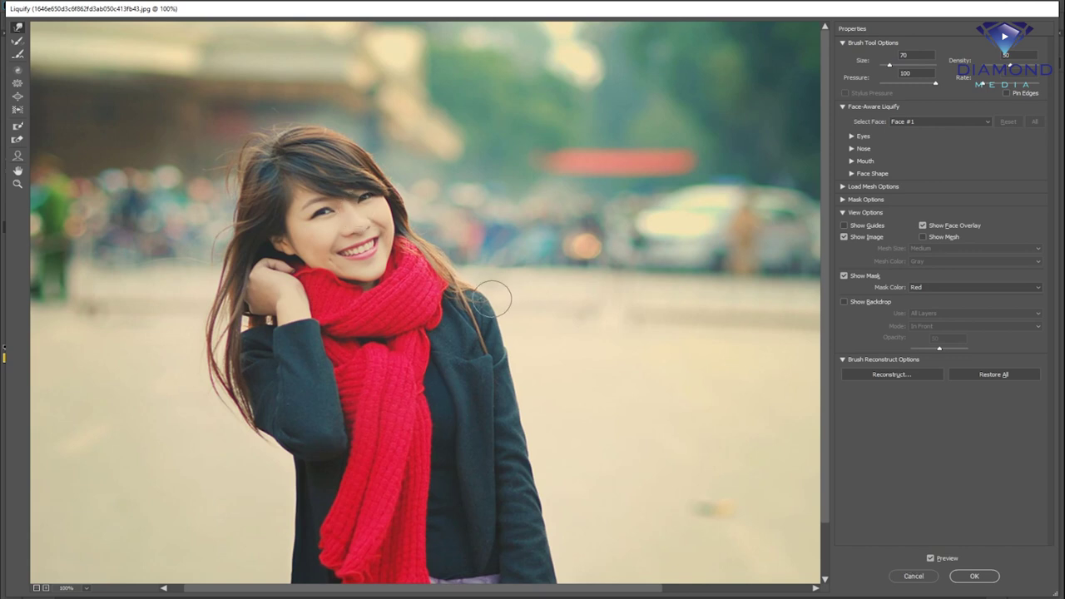
pyautogui.moveTo(511, 345); pyautogui.dragTo(507, 180)
pyautogui.hotkey('ctrl', '-')
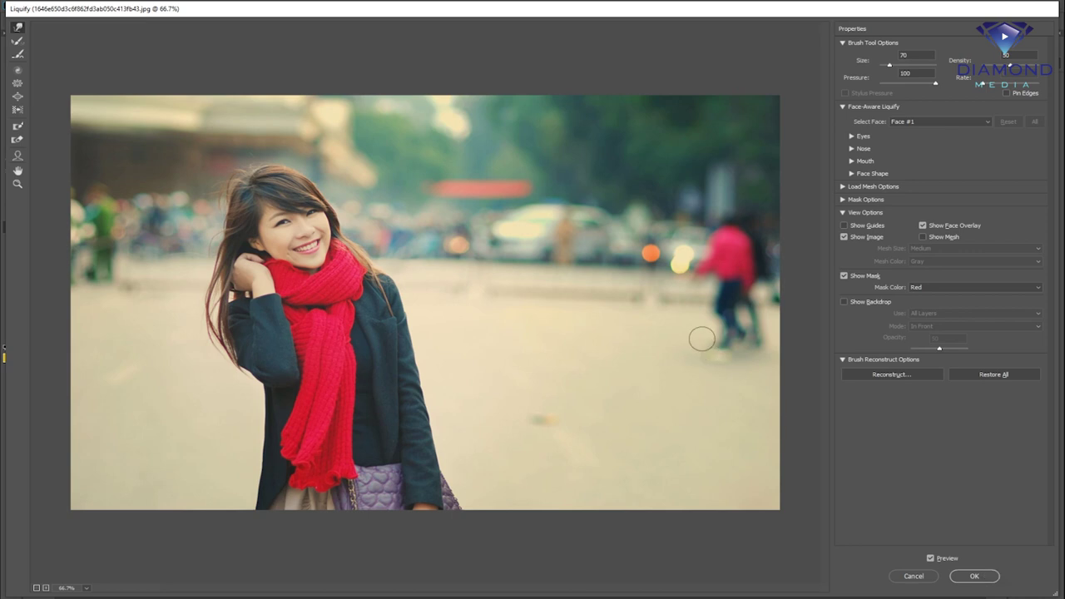
pyautogui.click(974, 578)
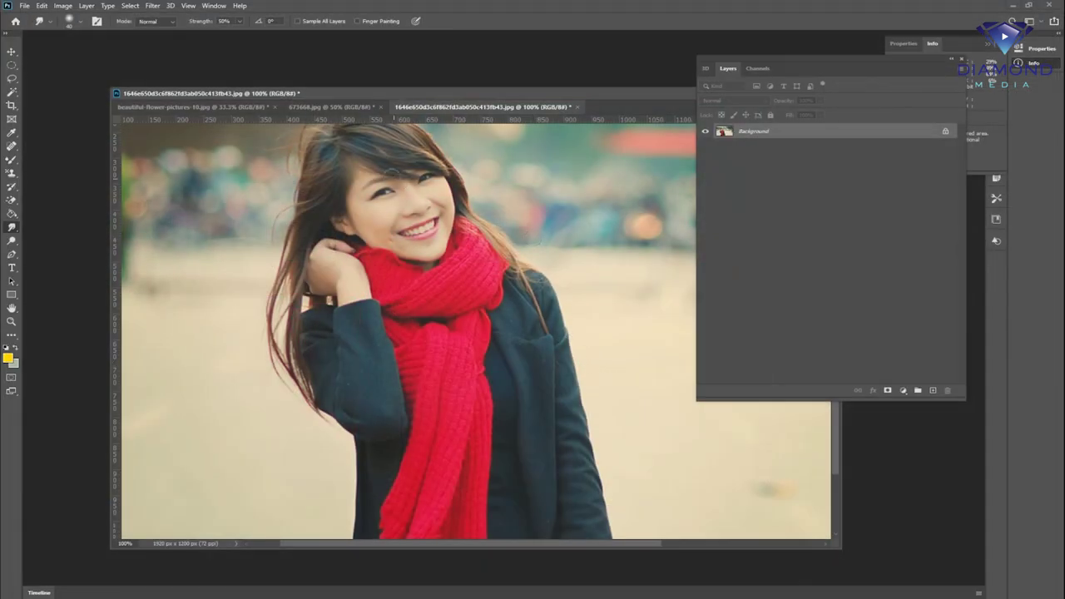
# Bring the 673668.jpg photo forward, fit its window to the workspace, and open Liquify
pyautogui.click(336, 106)
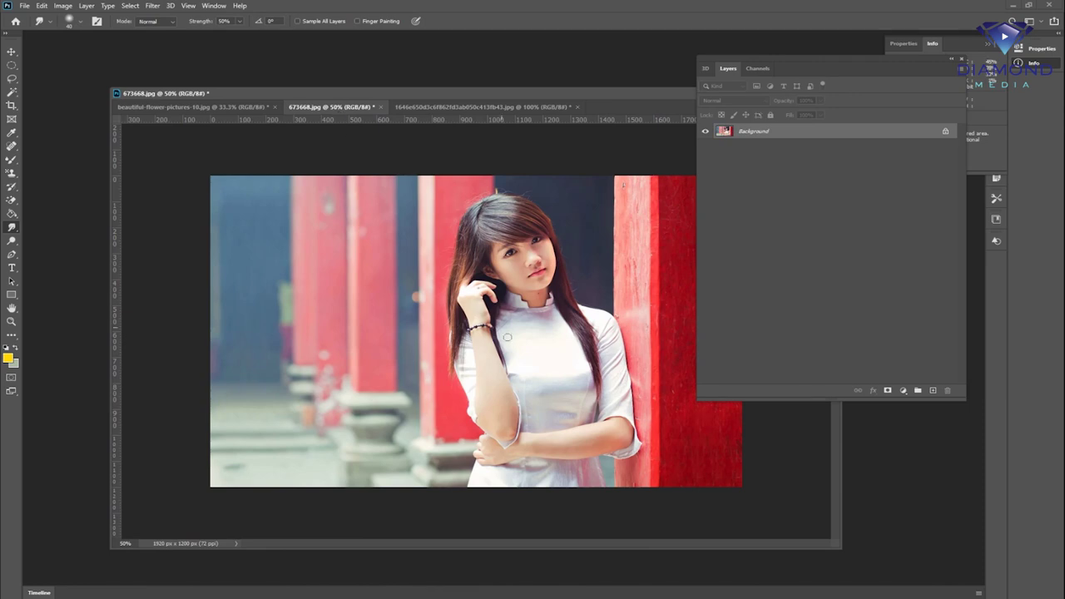
pyautogui.hotkey('ctrl', '+')
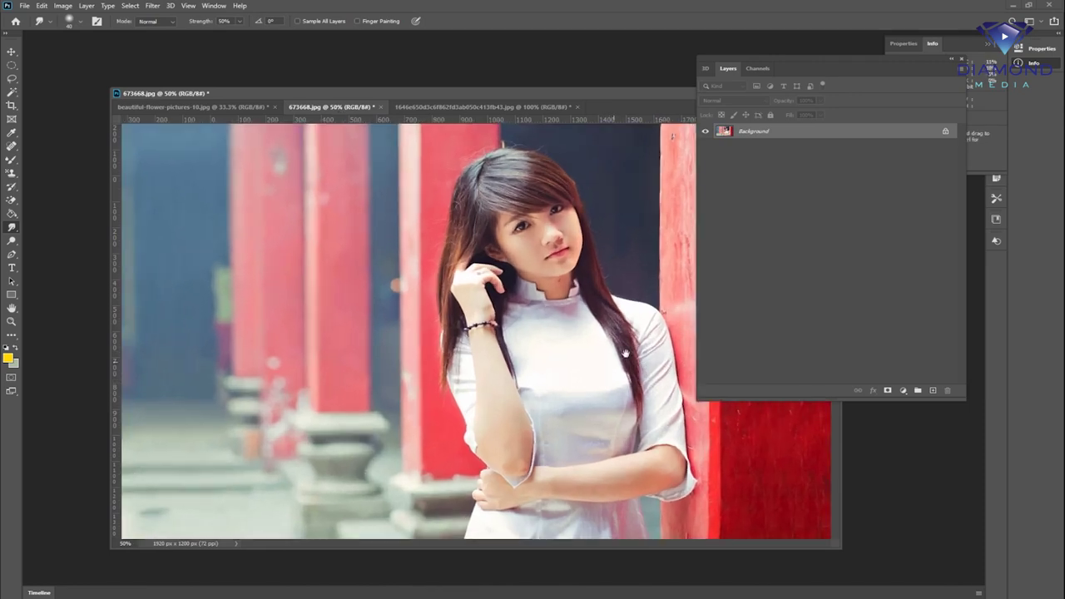
pyautogui.moveTo(588, 98); pyautogui.dragTo(484, 77)
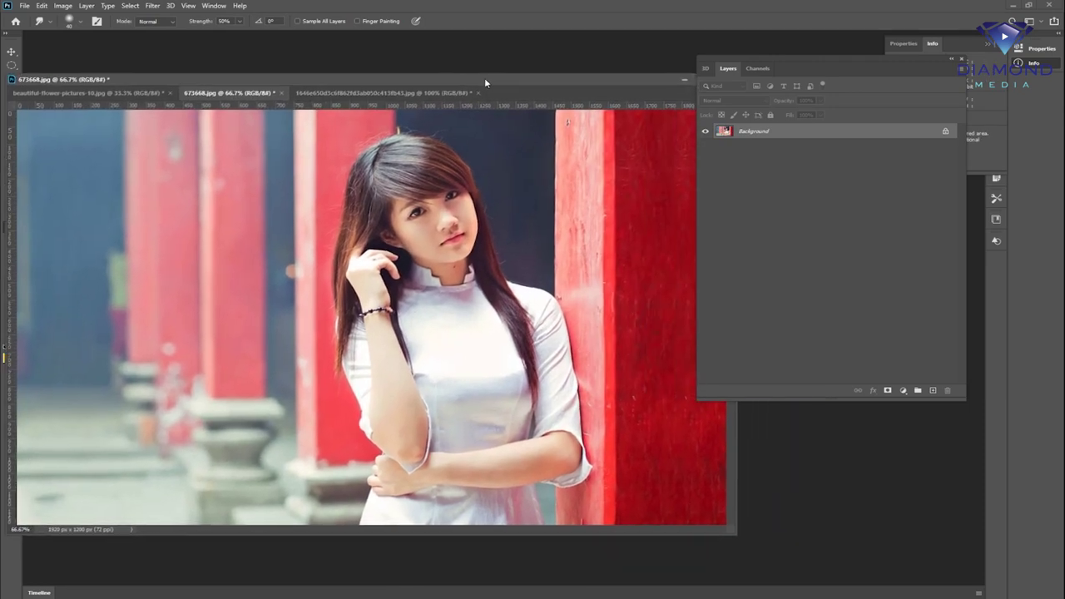
pyautogui.hotkey('ctrl', '+')
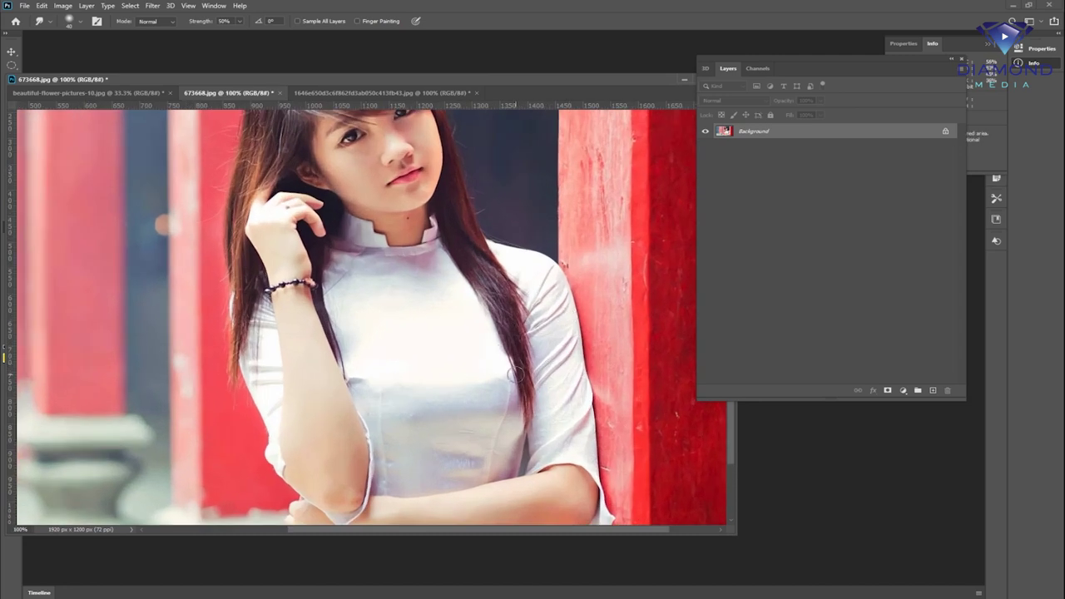
pyautogui.keyDown('alt'); pyautogui.click(460, 380); pyautogui.keyUp('alt')
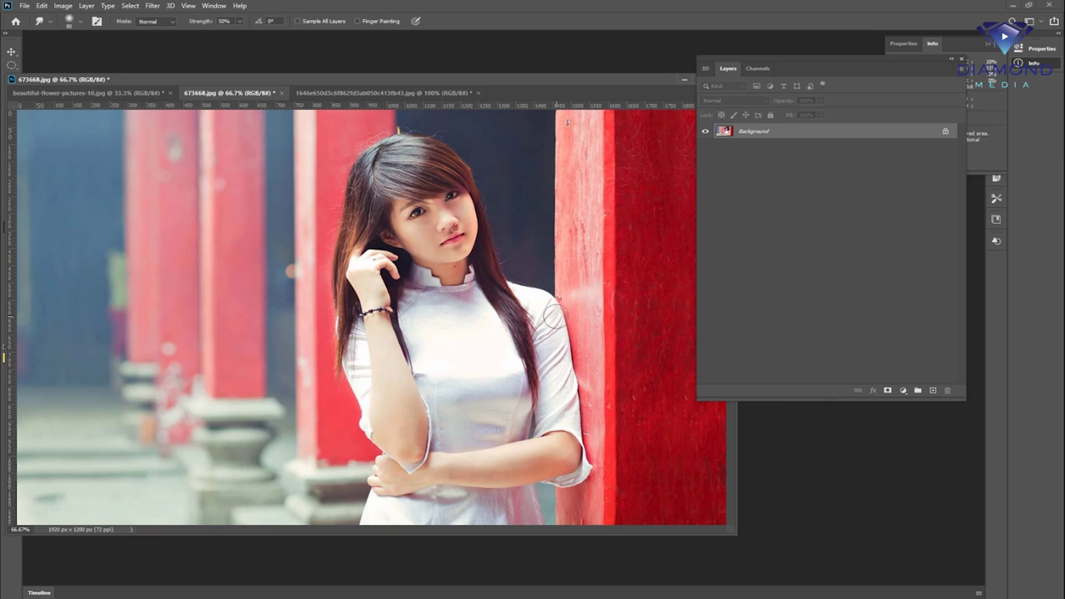
pyautogui.click(163, 7)
pyautogui.click(179, 79)
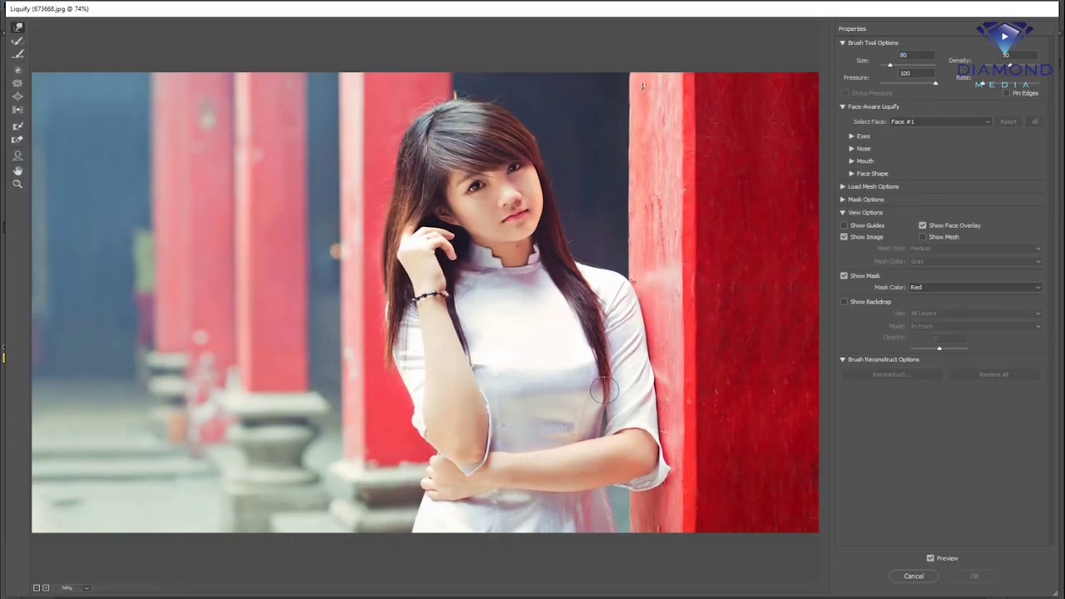
# Warp the shoulder with a 400 brush and the hand with 150, undo both, and cancel Liquify
pyautogui.press(']')
pyautogui.press(']')
pyautogui.press(']')
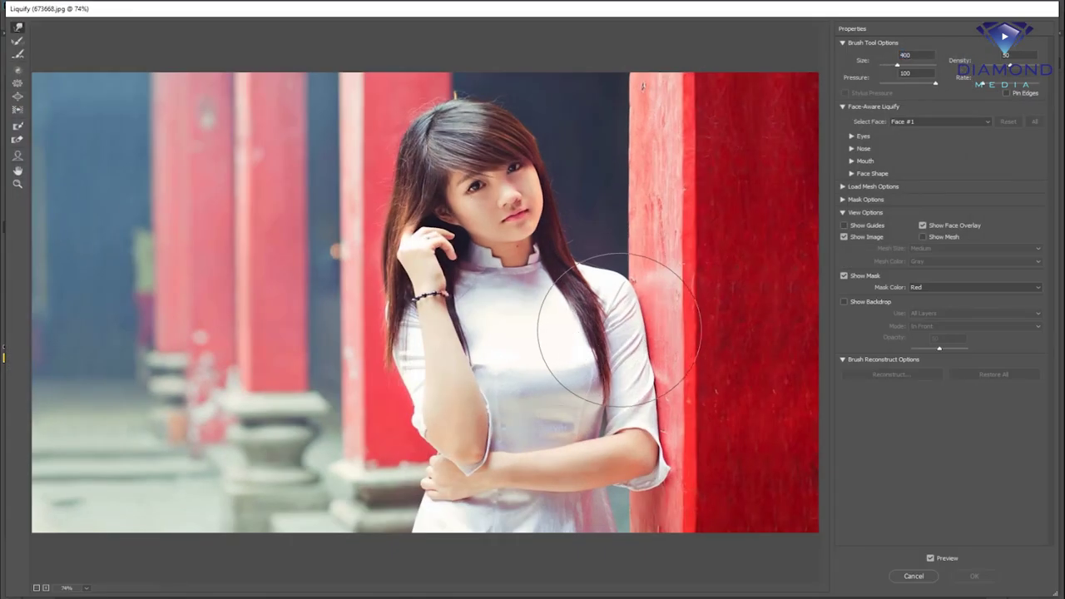
pyautogui.moveTo(566, 333); pyautogui.dragTo(623, 314)
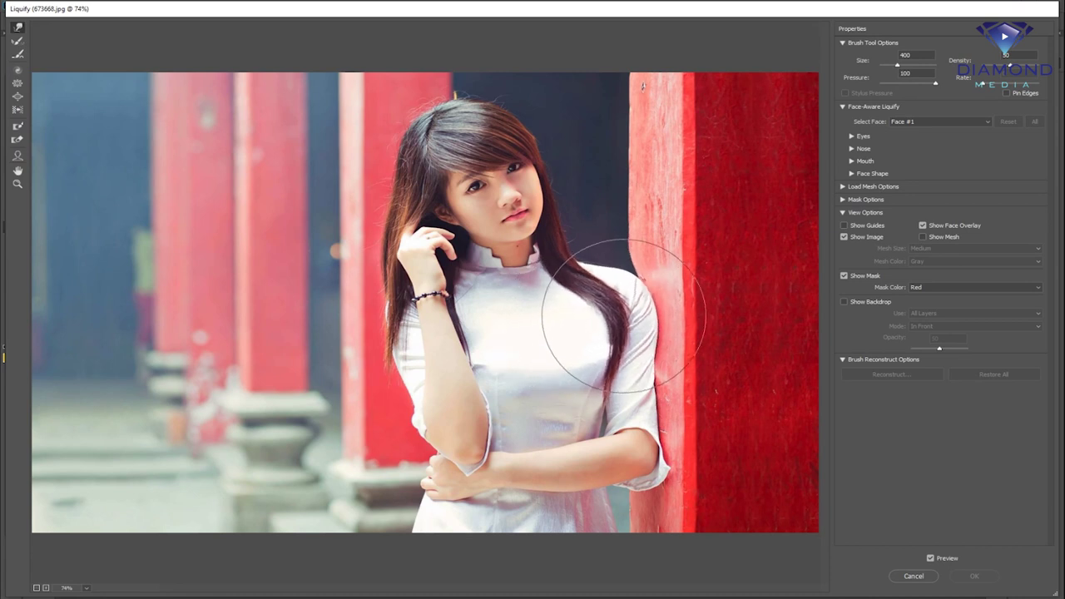
pyautogui.moveTo(598, 314); pyautogui.dragTo(608, 315)
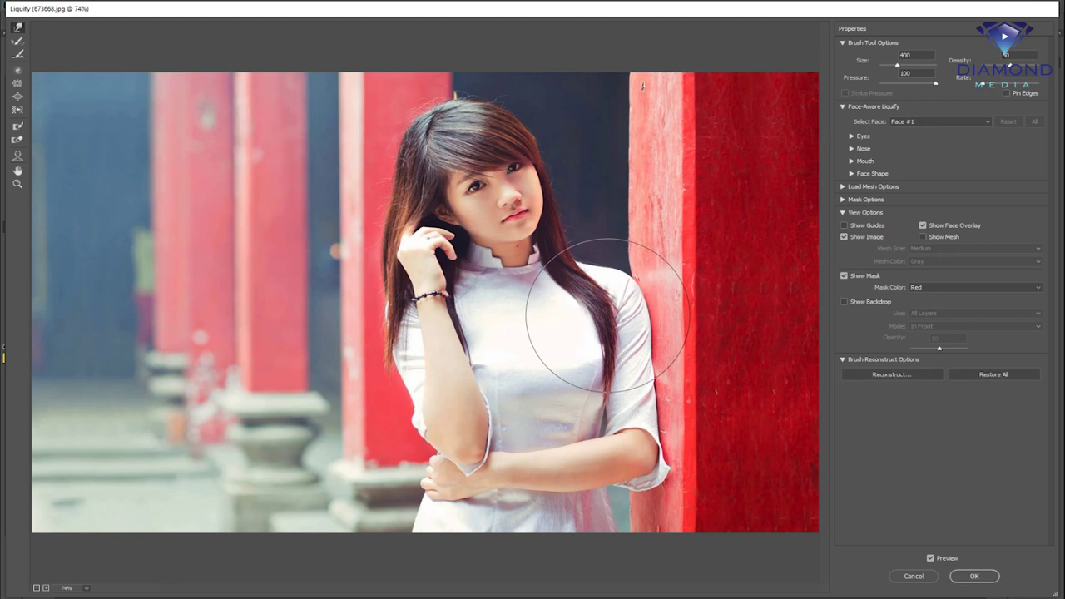
pyautogui.press('alt')
pyautogui.hotkey('ctrl', 'z')
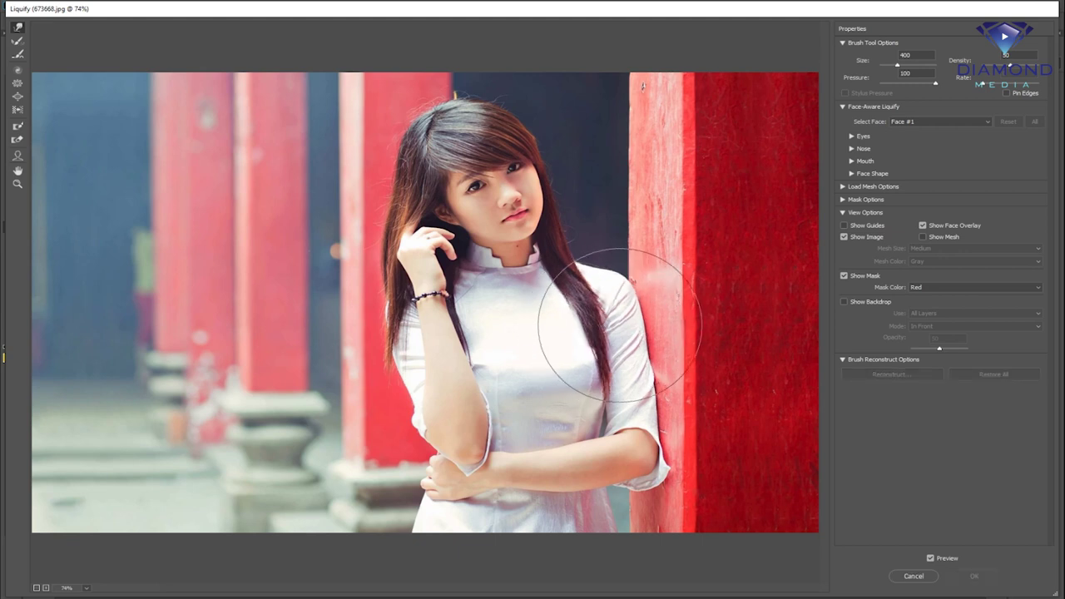
pyautogui.press('[')
pyautogui.press('[')
pyautogui.press('[')
pyautogui.press('[')
pyautogui.press('[')
pyautogui.press('[')
pyautogui.press('[')
pyautogui.press('[')
pyautogui.press('[')
pyautogui.moveTo(441, 505); pyautogui.dragTo(427, 517)
pyautogui.hotkey('ctrl', 'z')
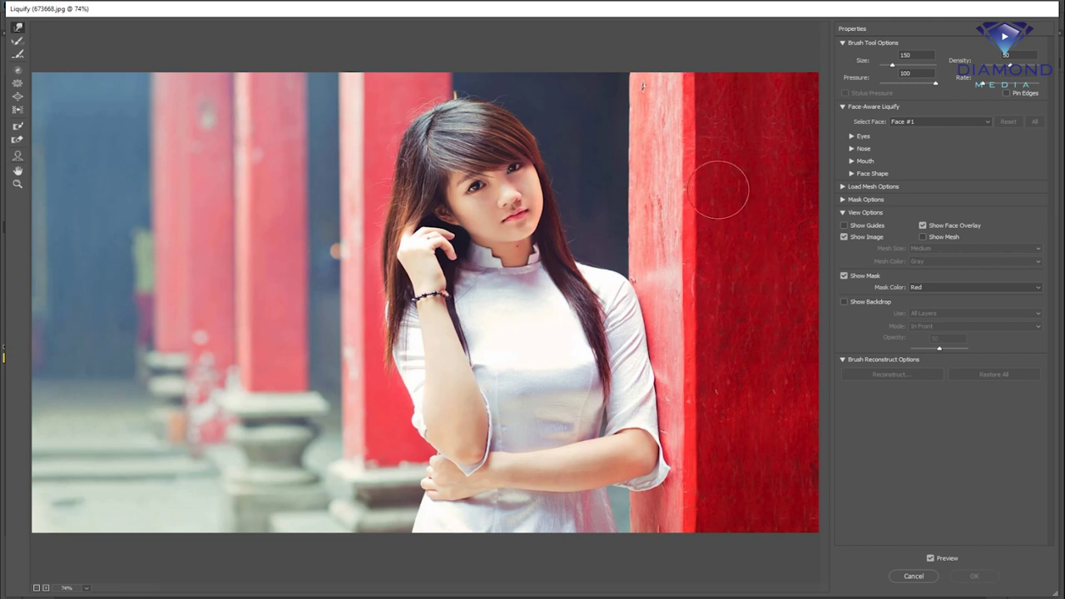
pyautogui.click(918, 577)
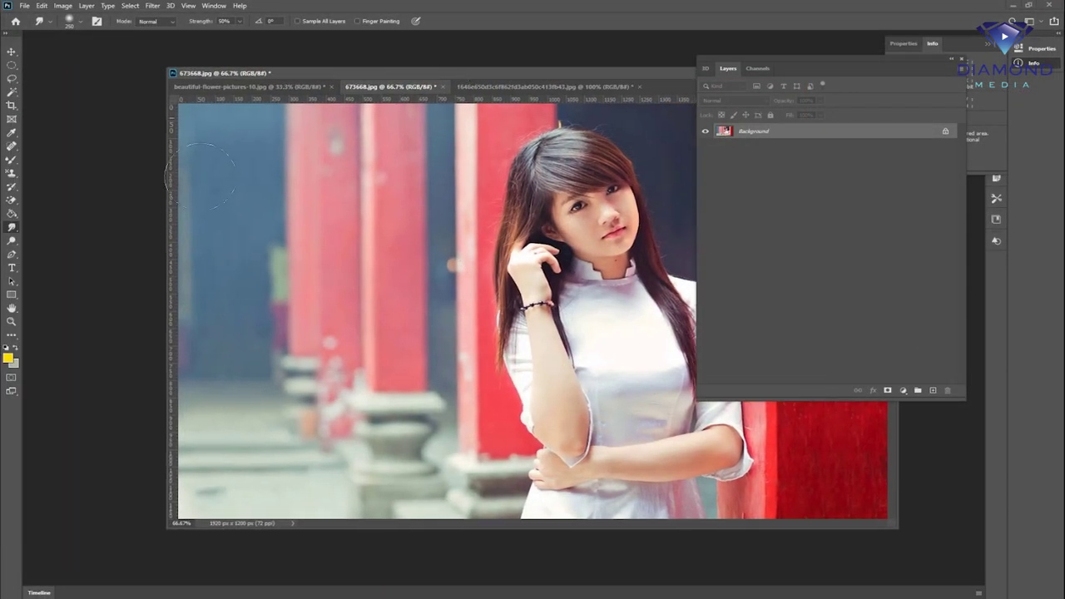
# Select the Dodge Tool and zoom to 200%, centred on the woman's face
pyautogui.rightClick(18, 229)
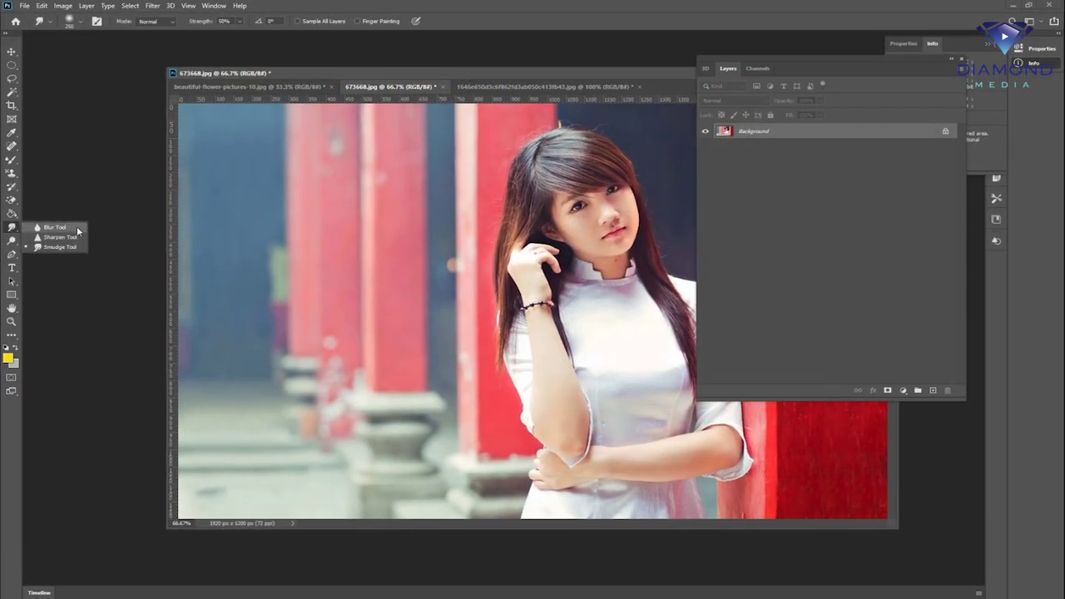
pyautogui.click(12, 240)
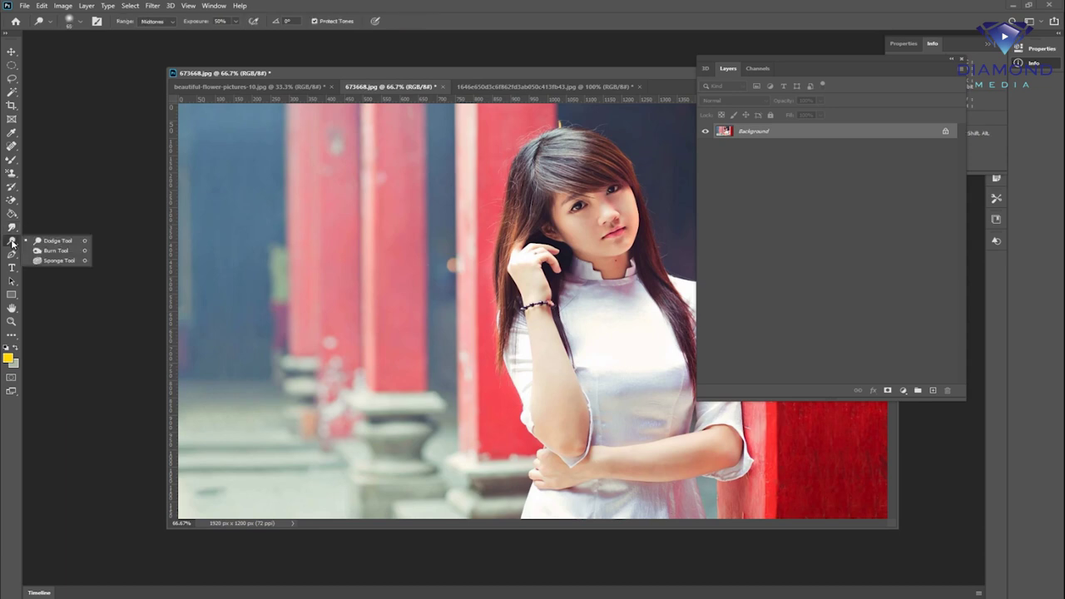
pyautogui.click(57, 242)
pyautogui.scroll(1, 619, 217)
pyautogui.scroll(1, 619, 217)
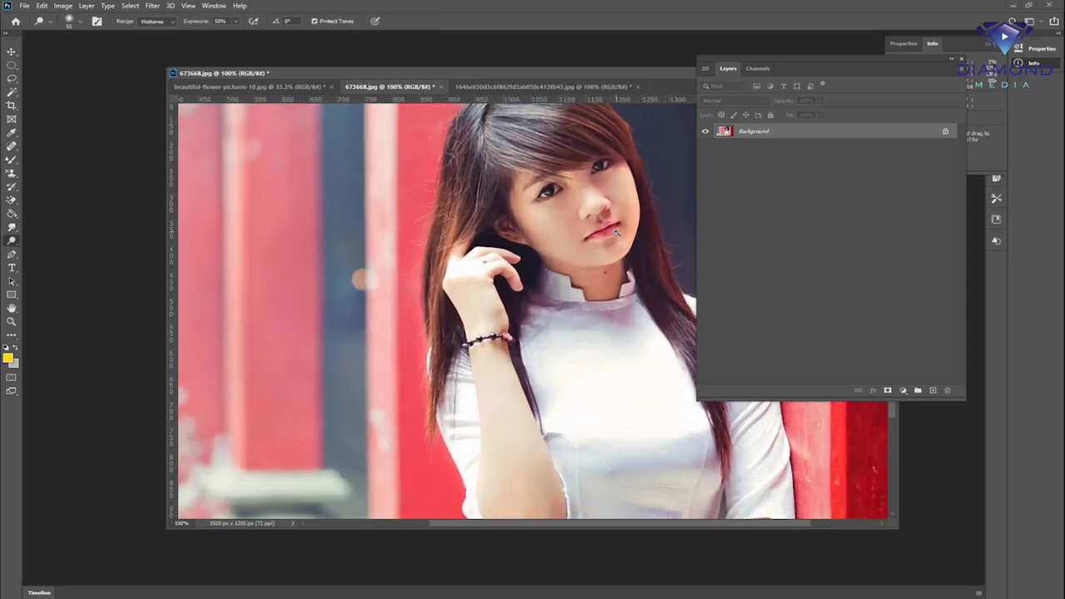
pyautogui.scroll(1, 619, 218)
pyautogui.moveTo(619, 217); pyautogui.dragTo(532, 296)
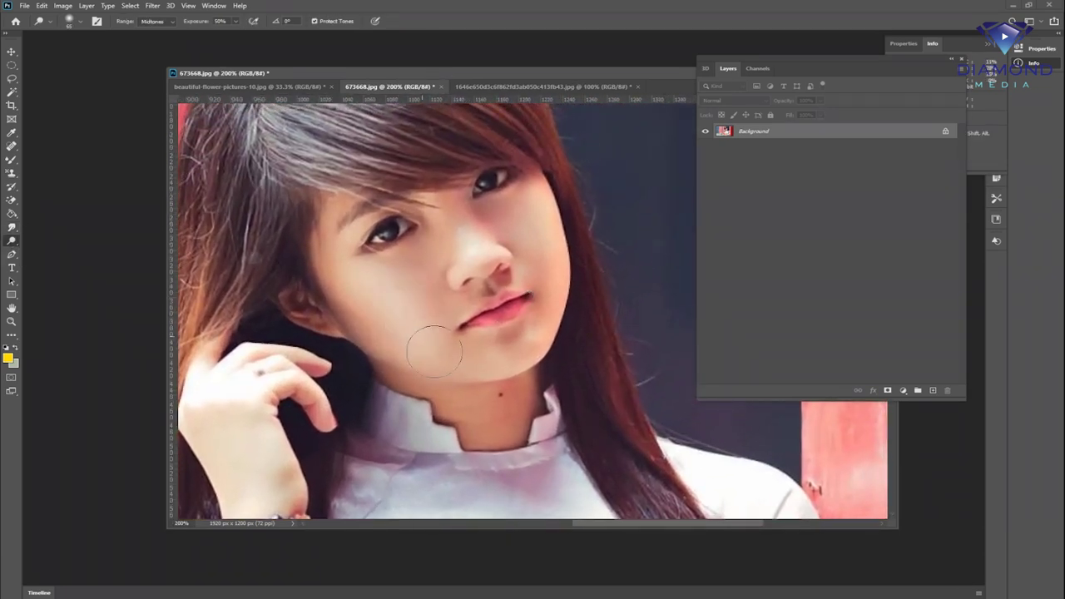
# Lighten the cheek and under-eye skin, undo the chin stroke, and check the 50 px brush settings
pyautogui.moveTo(400, 312)
pyautogui.mouseDown()
pyautogui.moveTo(380, 297)
pyautogui.moveTo(398, 327)
pyautogui.moveTo(397, 308)
pyautogui.moveTo(368, 290)
pyautogui.moveTo(388, 346)
pyautogui.moveTo(422, 237)
pyautogui.mouseUp()
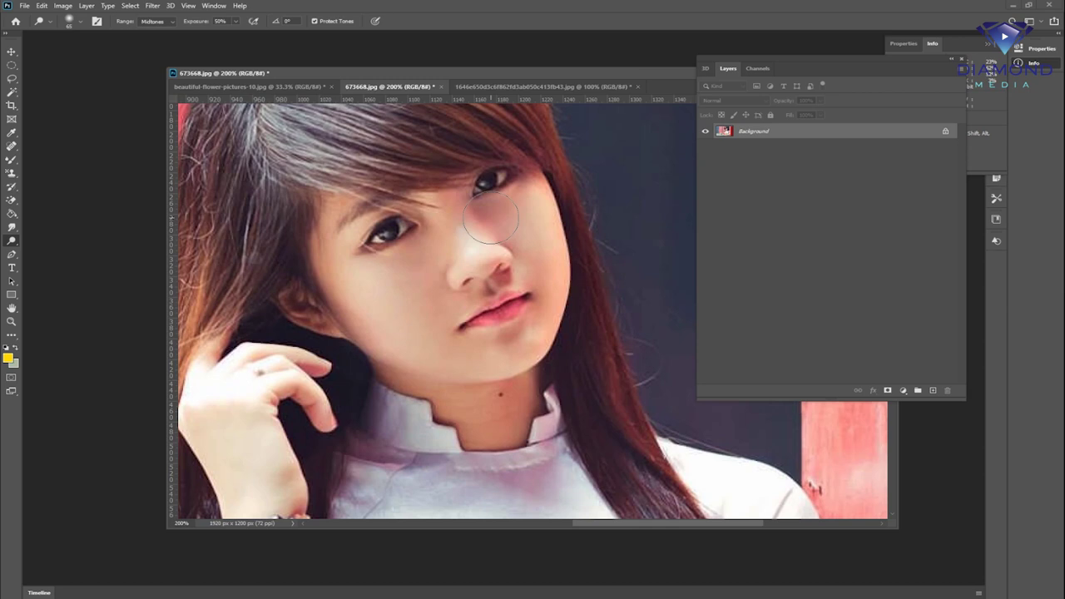
pyautogui.moveTo(489, 217); pyautogui.dragTo(511, 246)
pyautogui.moveTo(439, 288)
pyautogui.mouseDown()
pyautogui.moveTo(424, 321)
pyautogui.moveTo(496, 350)
pyautogui.mouseUp()
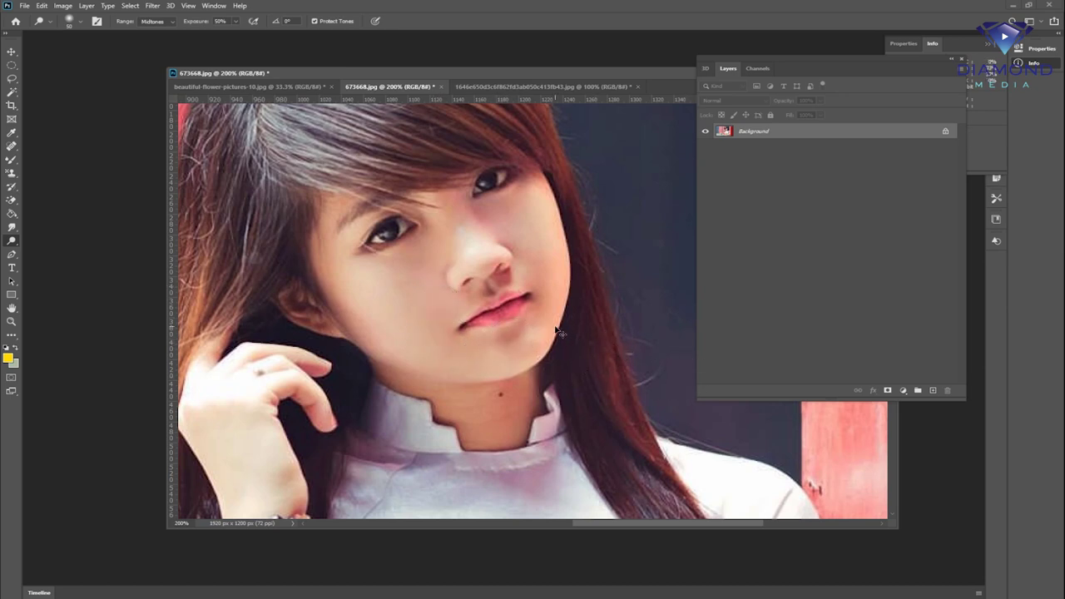
pyautogui.hotkey('ctrl', 'z')
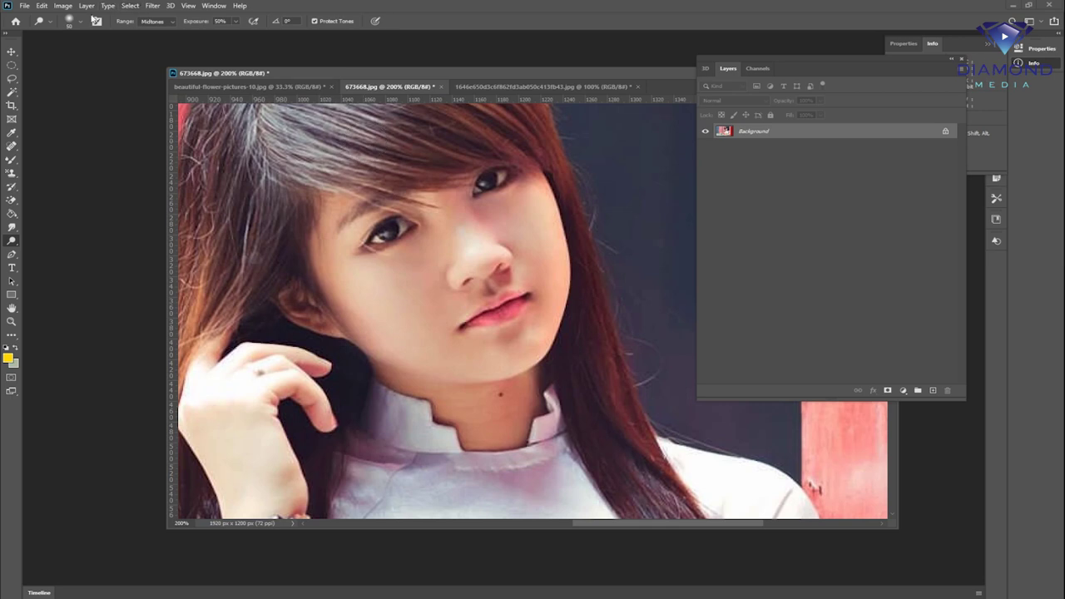
pyautogui.click(83, 26)
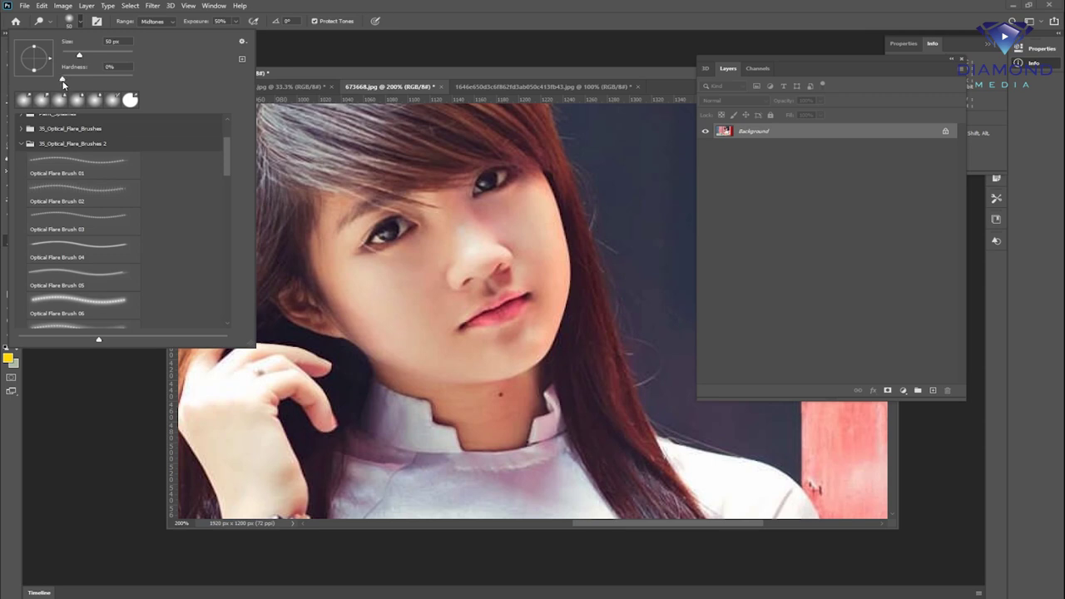
pyautogui.click(435, 12)
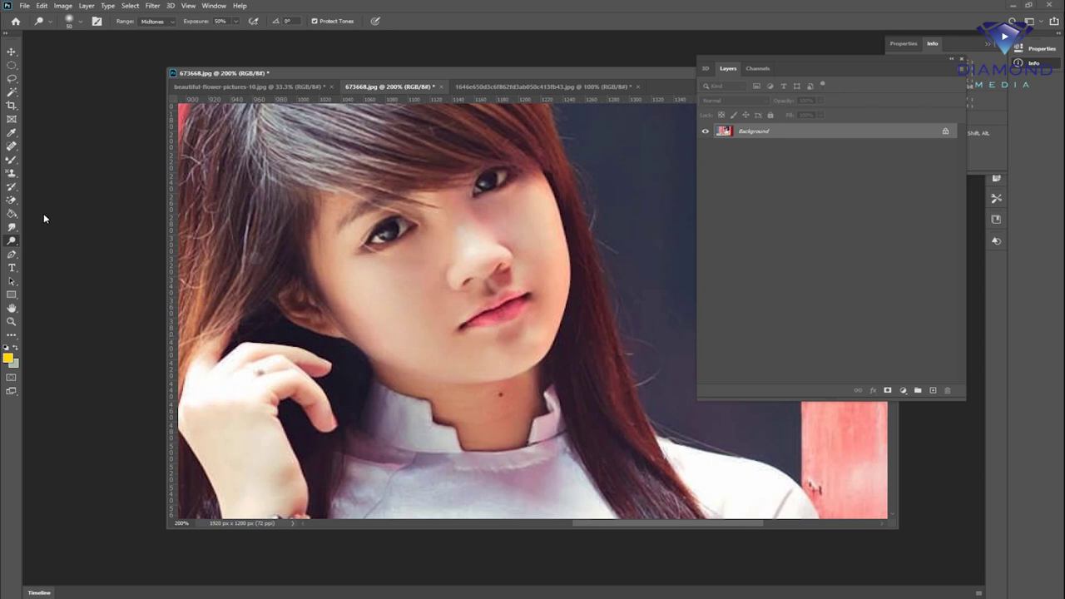
pyautogui.rightClick(14, 245)
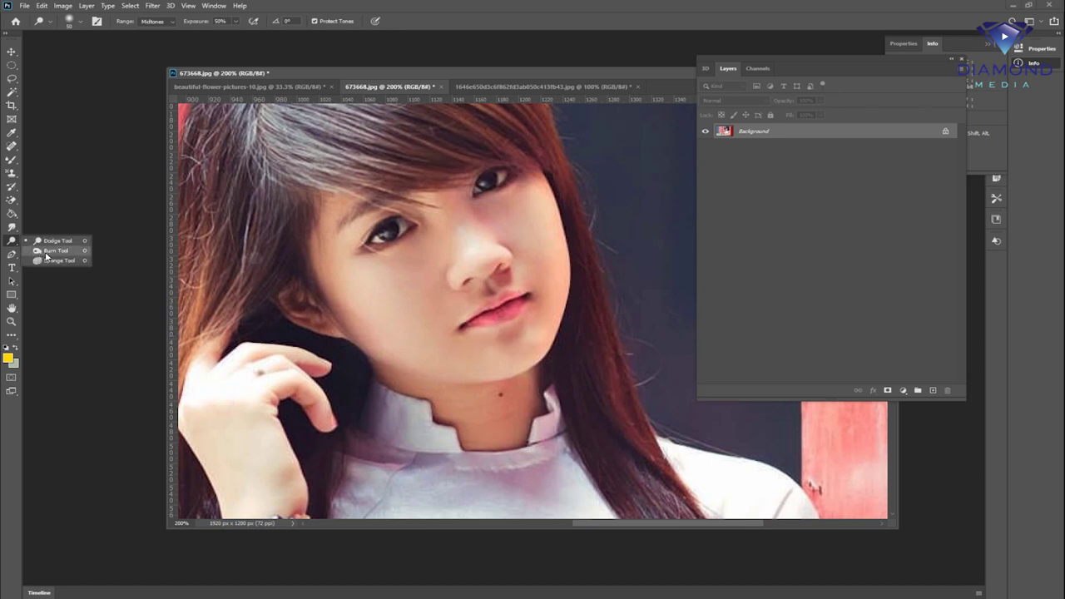
# Burn the hand and cheeks darker, undoing the strokes by the nose and right eye
pyautogui.hotkey('shift', 'o')
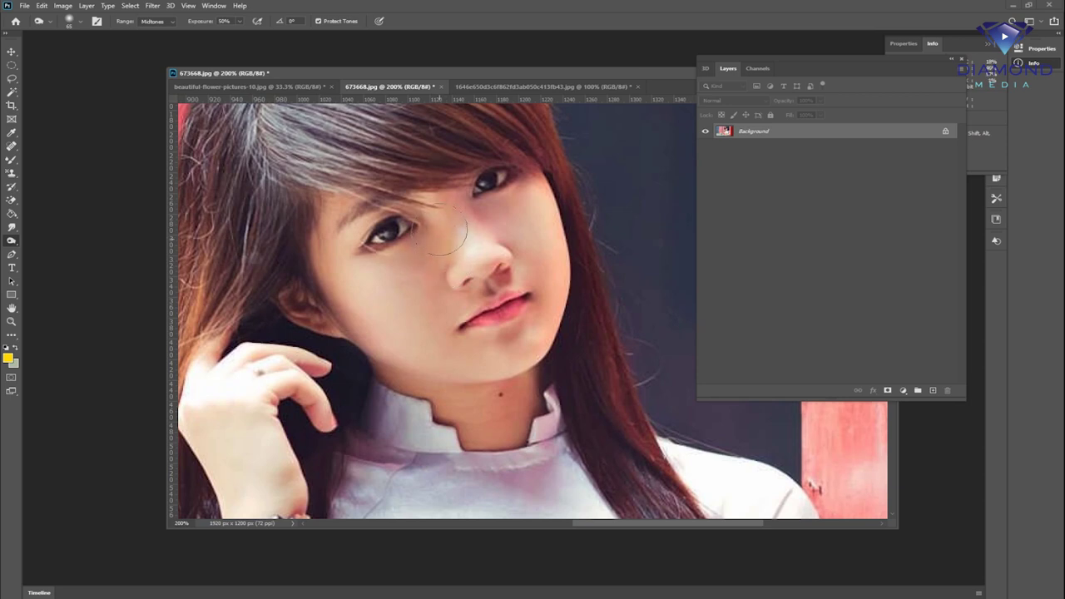
pyautogui.moveTo(440, 270); pyautogui.dragTo(504, 257)
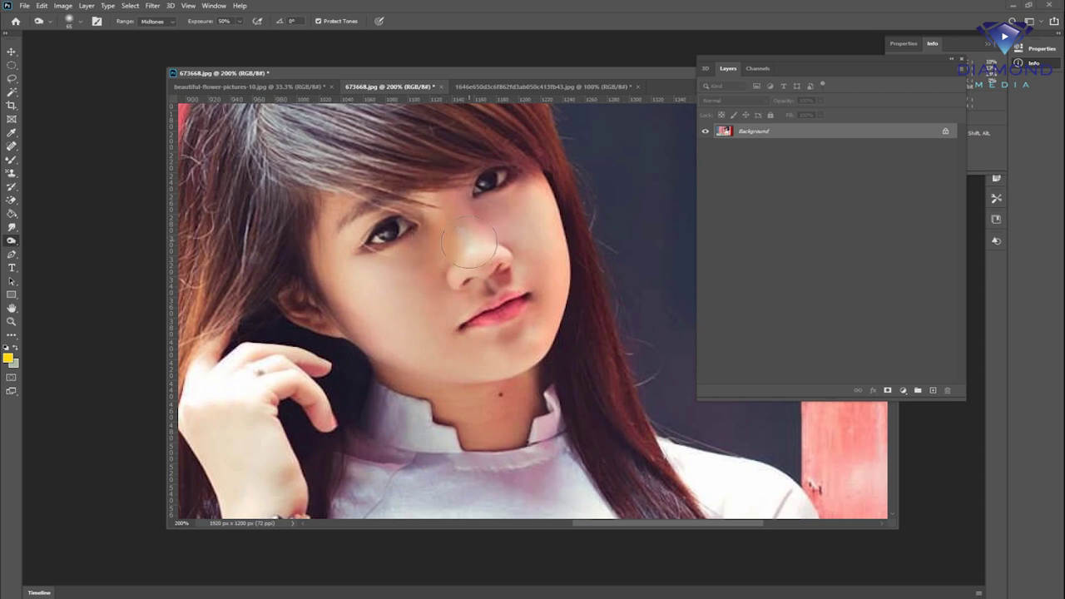
pyautogui.hotkey('ctrl', 'z')
pyautogui.hotkey('ctrl', 'z')
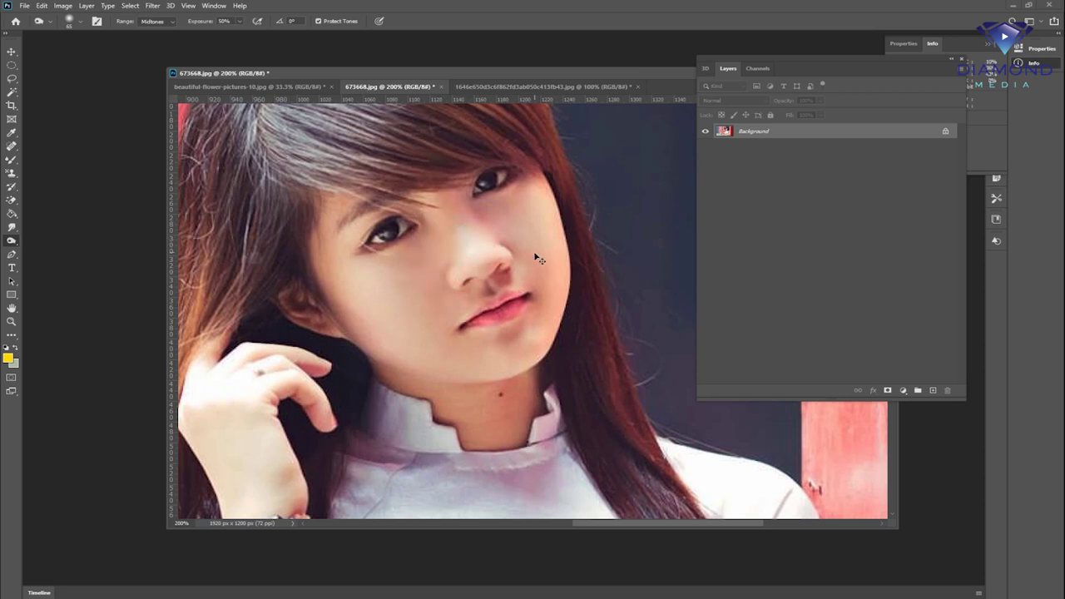
pyautogui.moveTo(269, 440)
pyautogui.mouseDown()
pyautogui.moveTo(227, 430)
pyautogui.moveTo(249, 428)
pyautogui.moveTo(245, 492)
pyautogui.mouseUp()
pyautogui.moveTo(406, 336)
pyautogui.mouseDown()
pyautogui.moveTo(354, 266)
pyautogui.moveTo(373, 310)
pyautogui.mouseUp()
pyautogui.moveTo(450, 358)
pyautogui.mouseDown()
pyautogui.moveTo(516, 361)
pyautogui.moveTo(545, 242)
pyautogui.moveTo(491, 233)
pyautogui.moveTo(504, 218)
pyautogui.moveTo(553, 206)
pyautogui.mouseUp()
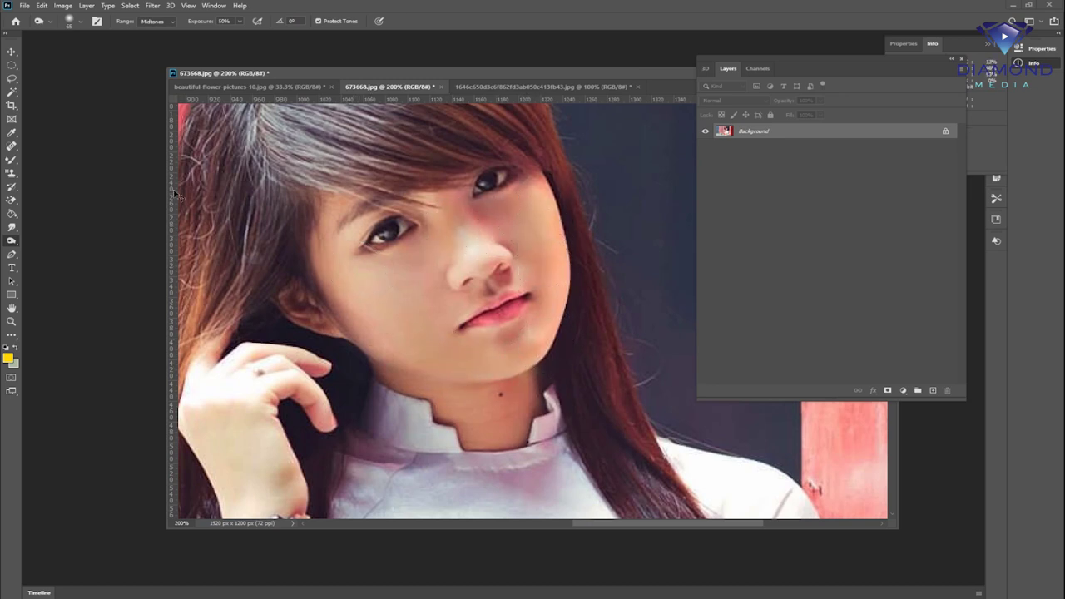
pyautogui.hotkey('ctrl', 'z')
# Desaturate the skin from cheek to chin with the Sponge Tool
pyautogui.rightClick(15, 241)
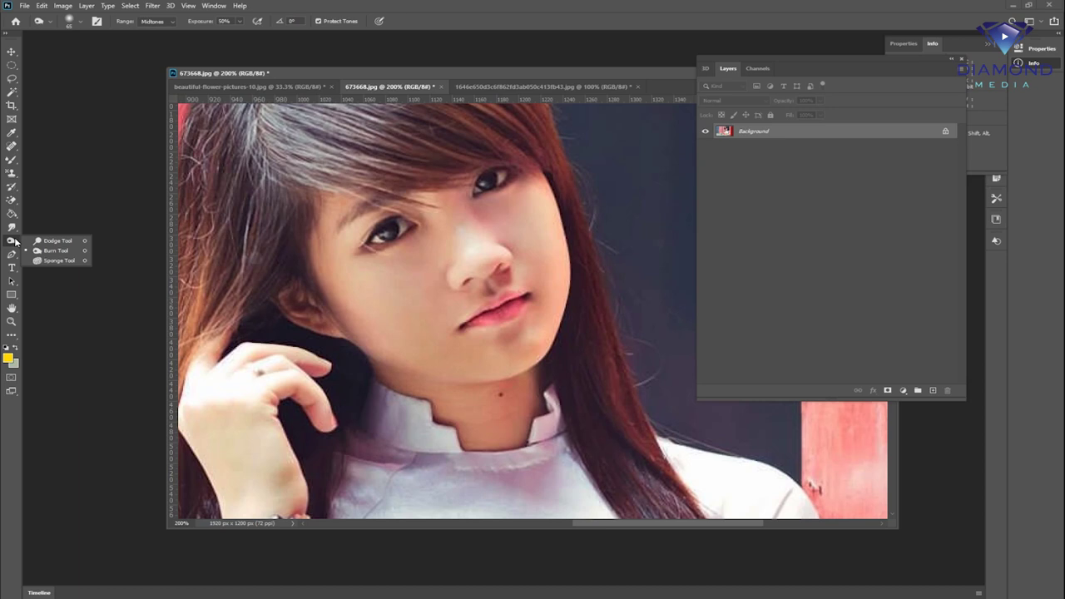
pyautogui.click(56, 265)
pyautogui.moveTo(418, 312); pyautogui.dragTo(519, 366)
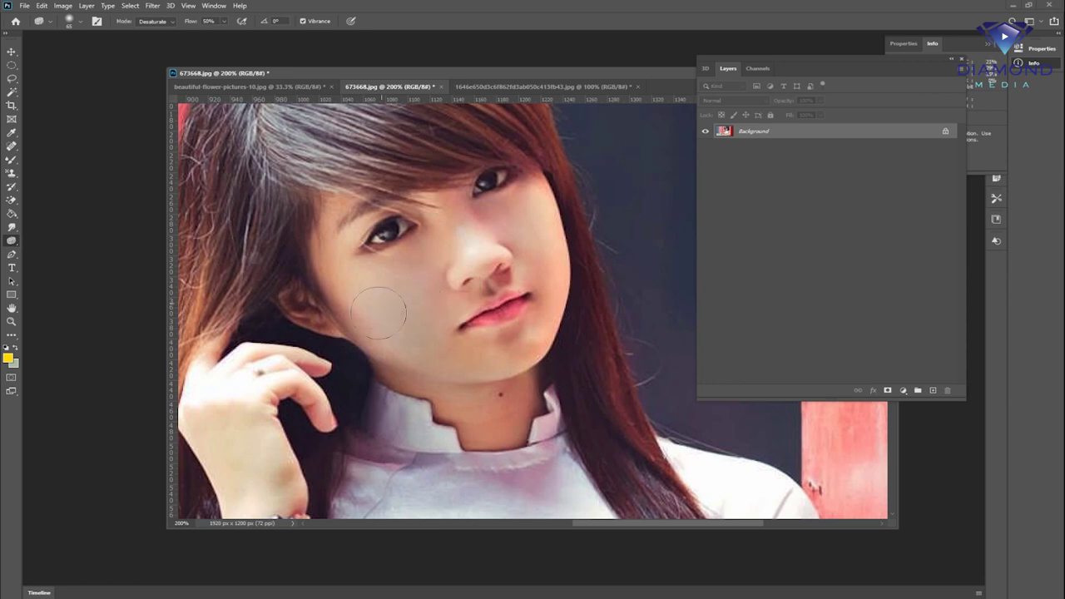
# Set the background colour to a saturated red, then select the pen tools
pyautogui.click(13, 366)
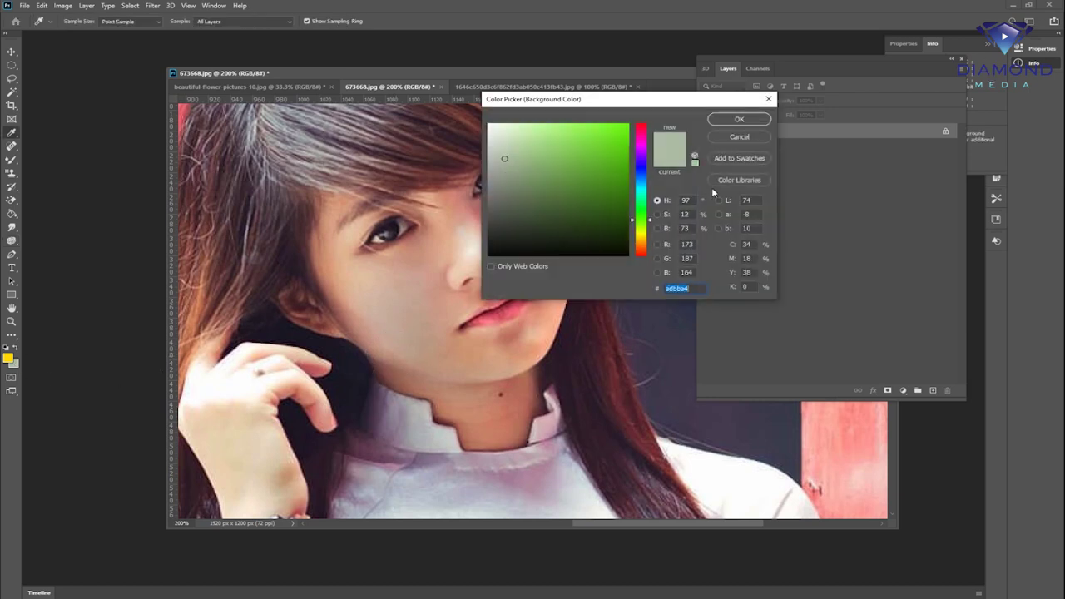
pyautogui.click(641, 130)
pyautogui.click(739, 119)
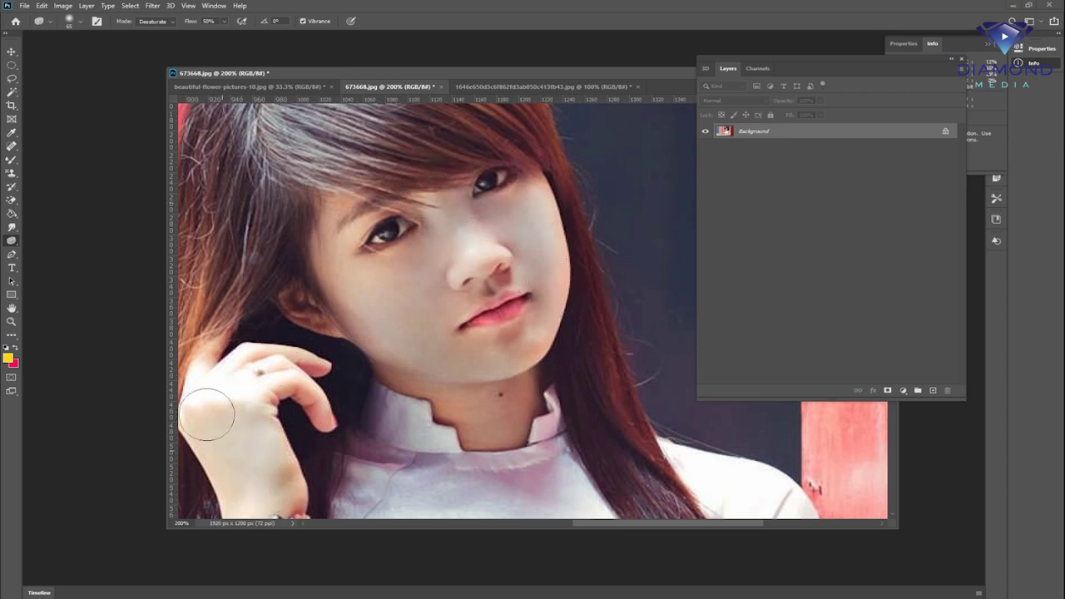
pyautogui.click(13, 255)
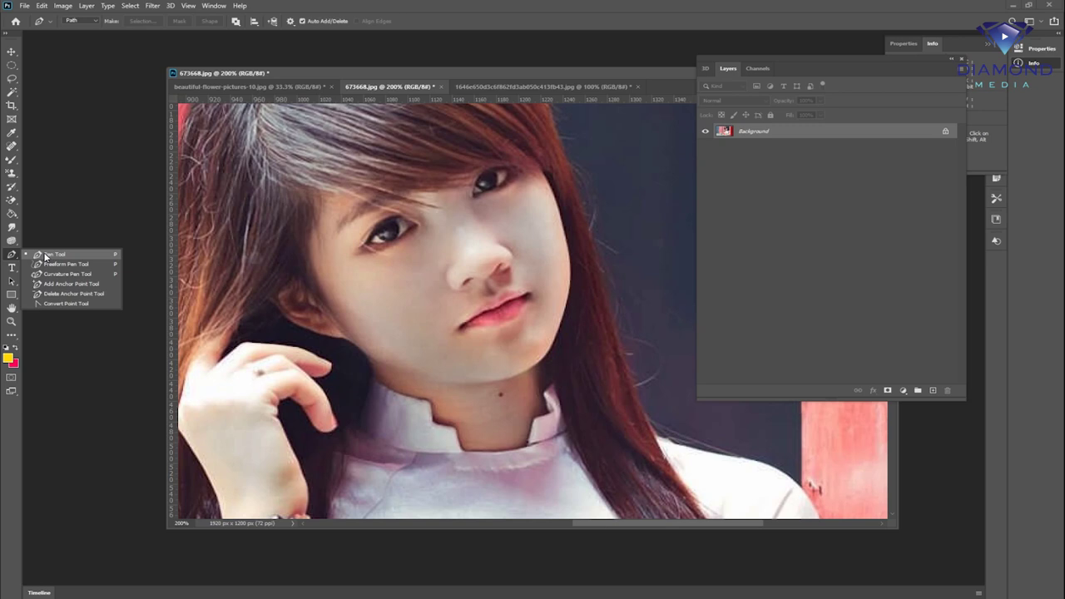
# Choose the Pen Tool and view the photo at 50% with the window moved left
pyautogui.click(46, 256)
pyautogui.hotkey('ctrl', '-')
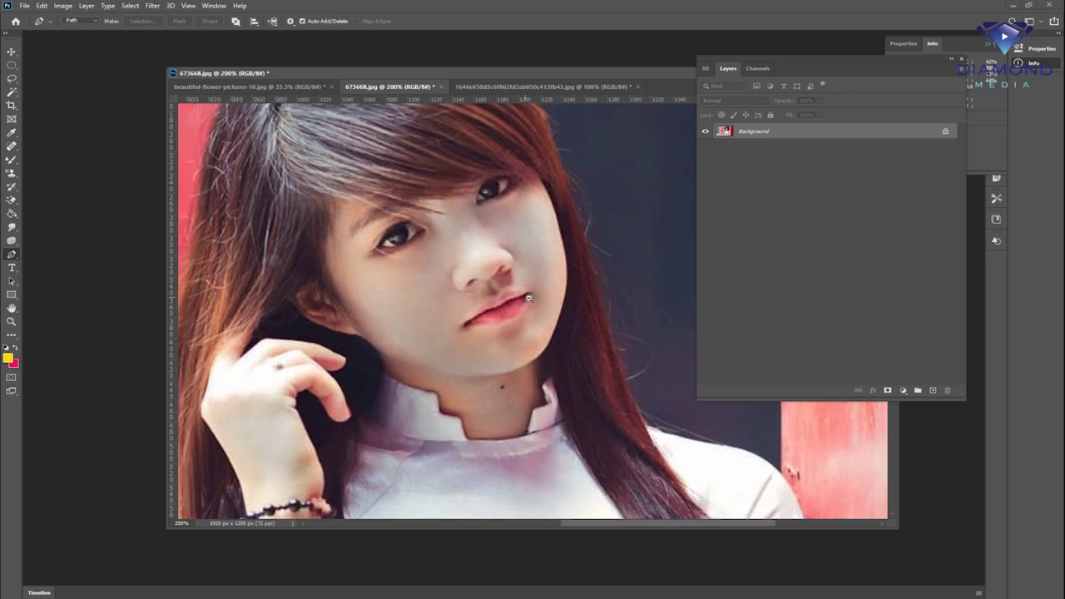
pyautogui.hotkey('ctrl', '-')
pyautogui.hotkey('ctrl', '-')
pyautogui.hotkey('ctrl', '-')
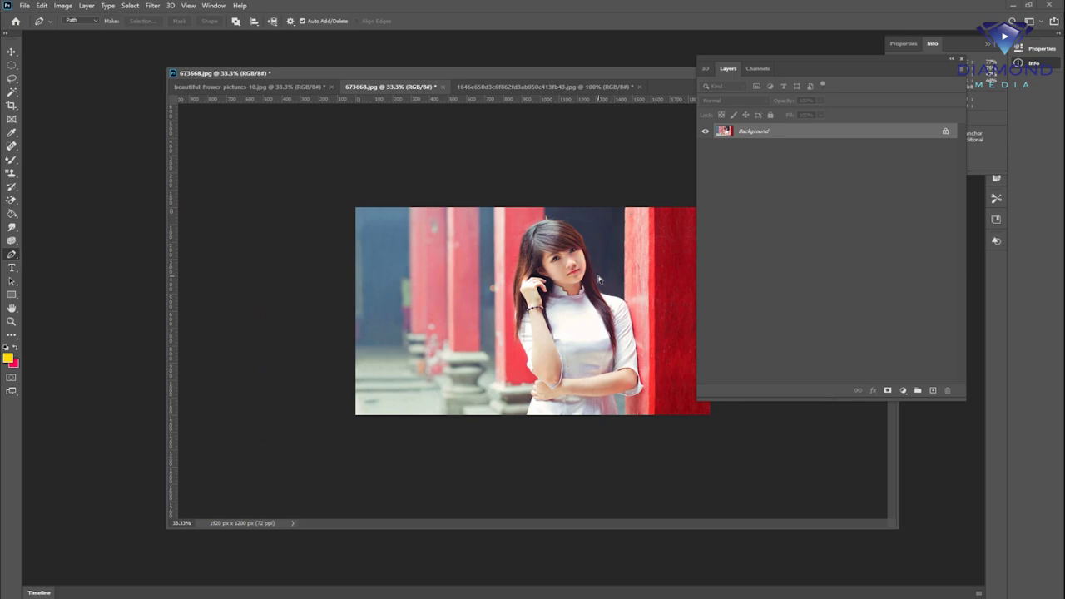
pyautogui.moveTo(596, 84); pyautogui.dragTo(521, 78)
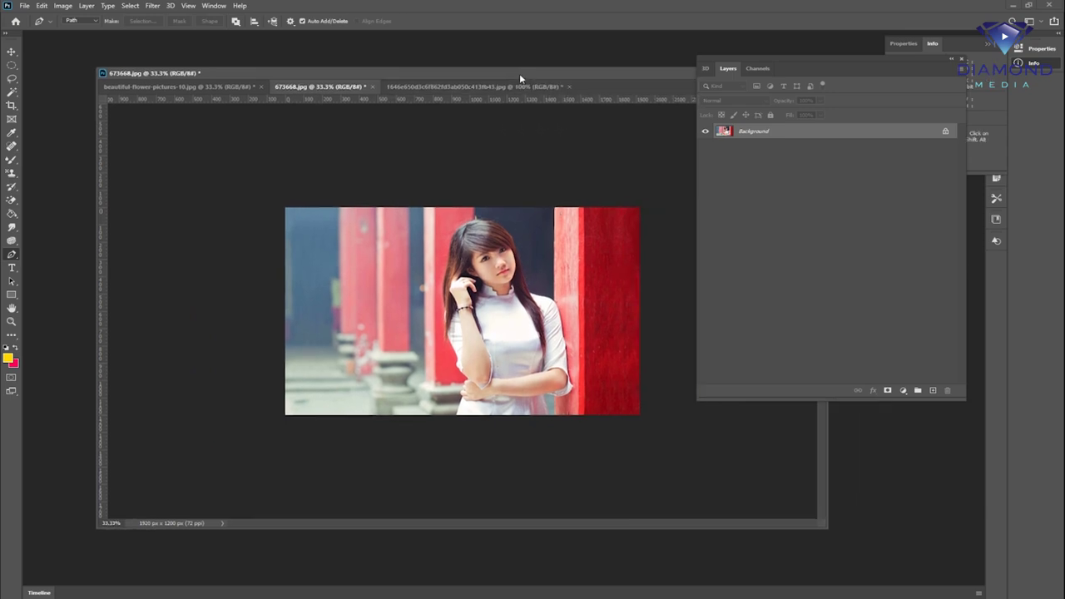
pyautogui.keyDown('ctrl'); pyautogui.click(466, 332); pyautogui.keyUp('ctrl')
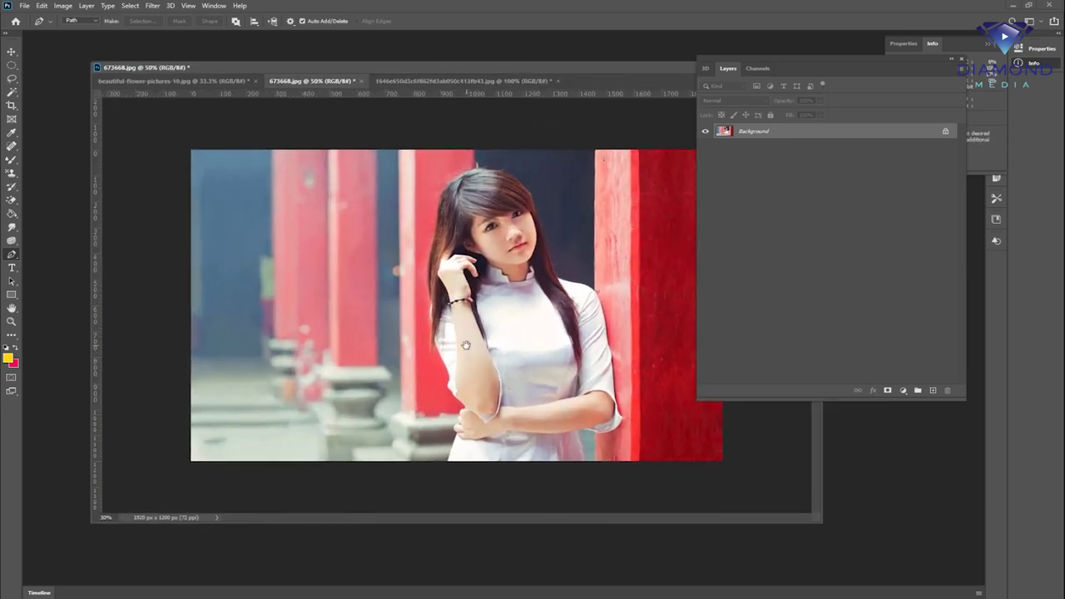
# Place anchors from the bottom edge up the arm, over the hair, and down the right arm
pyautogui.click(448, 460)
pyautogui.click(434, 341)
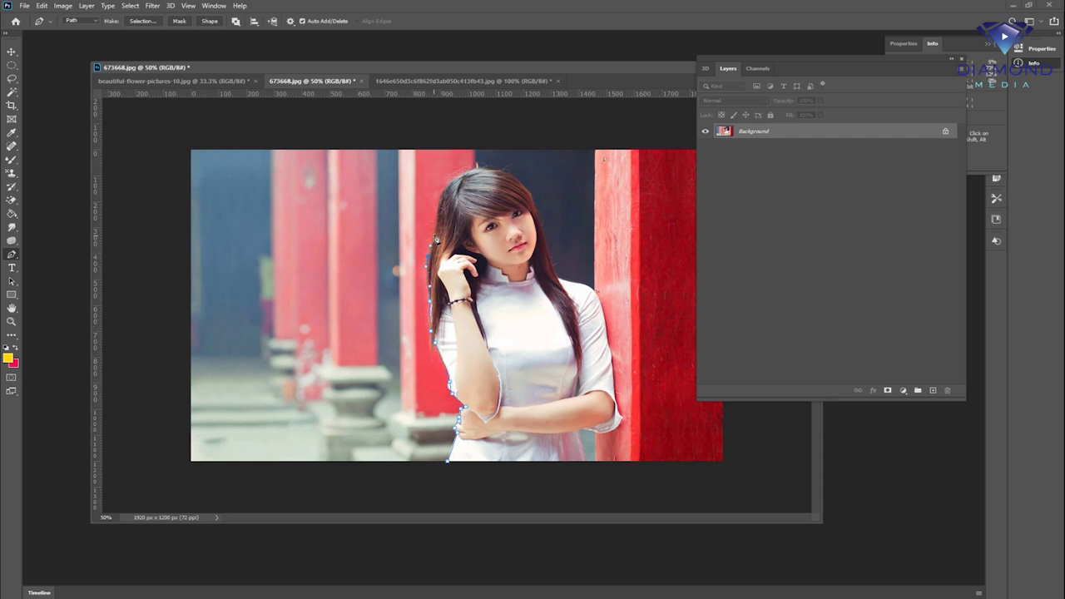
pyautogui.click(470, 169)
pyautogui.click(516, 183)
pyautogui.click(543, 231)
pyautogui.click(552, 254)
pyautogui.click(590, 293)
pyautogui.click(604, 318)
pyautogui.click(612, 362)
pyautogui.click(616, 399)
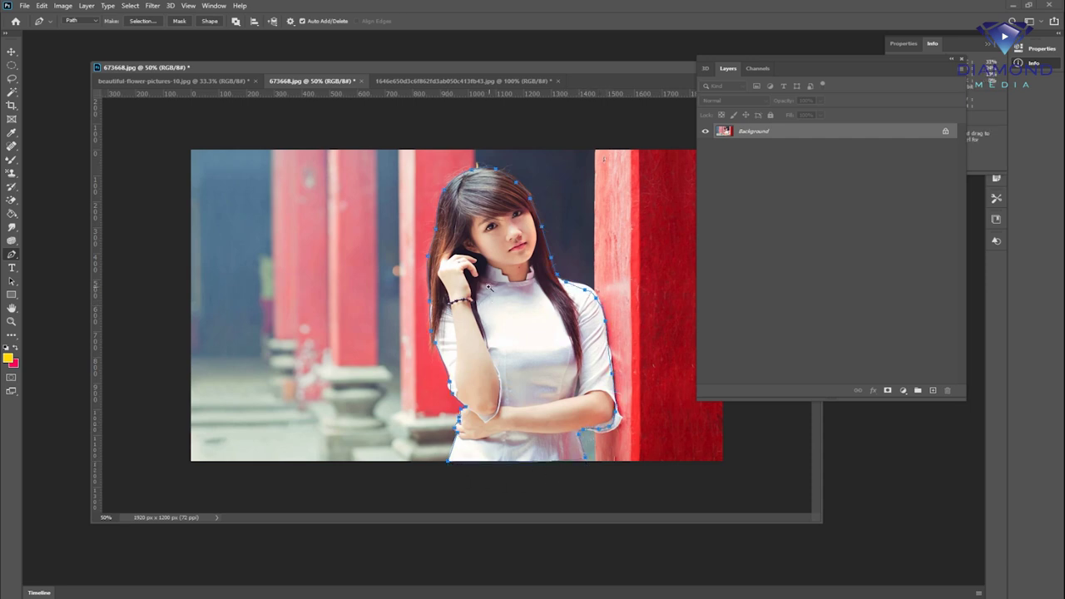
pyautogui.hotkey('ctrl', '+')
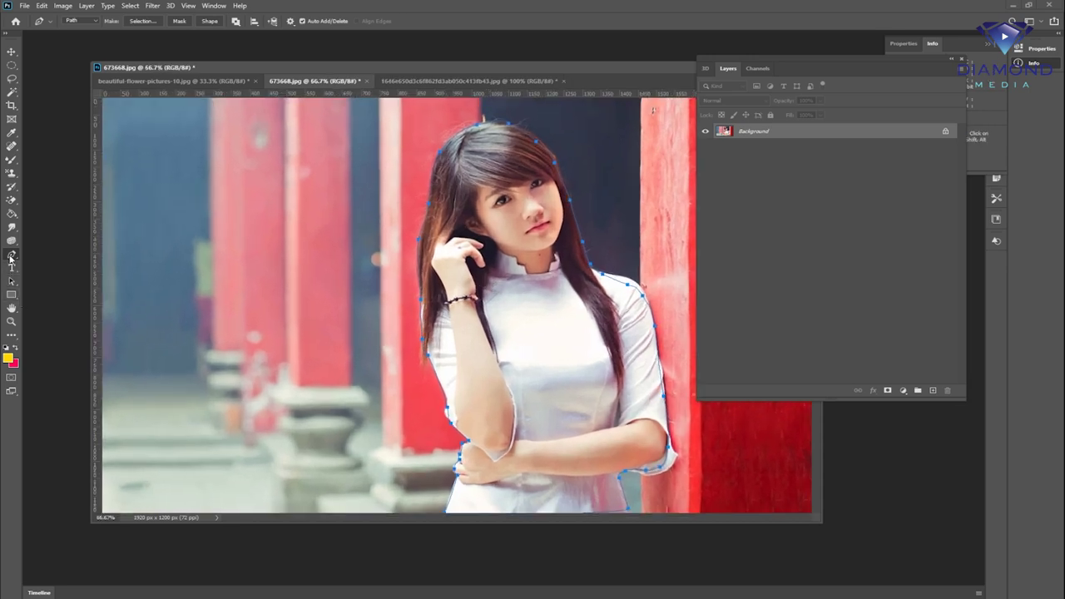
pyautogui.rightClick(11, 258)
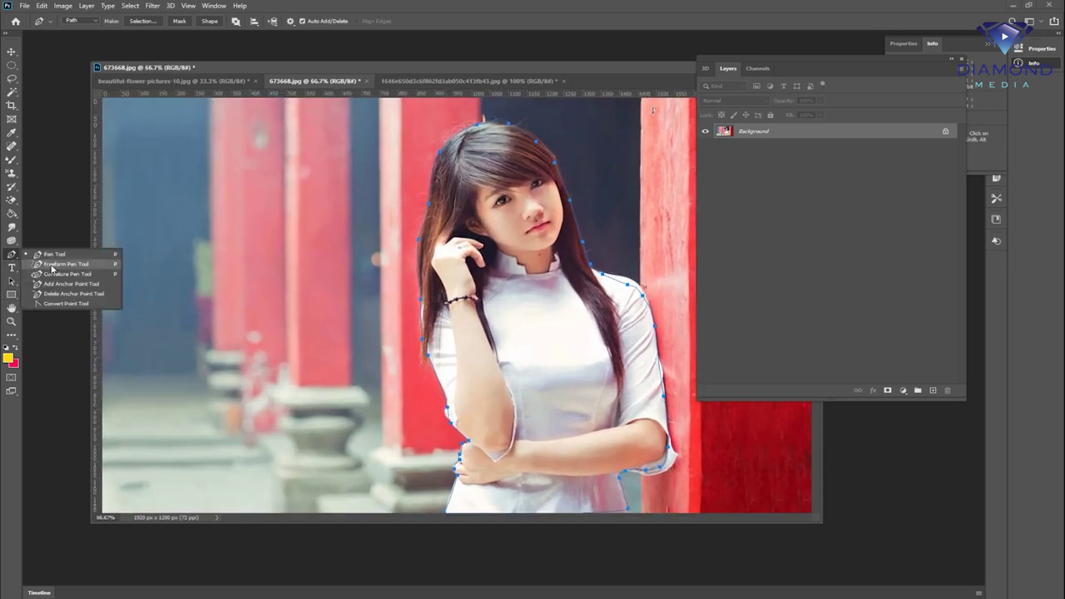
# Alternate between the Freeform Pen and Curvature Pen twice, ending on the Add Anchor Point Tool
pyautogui.click(52, 265)
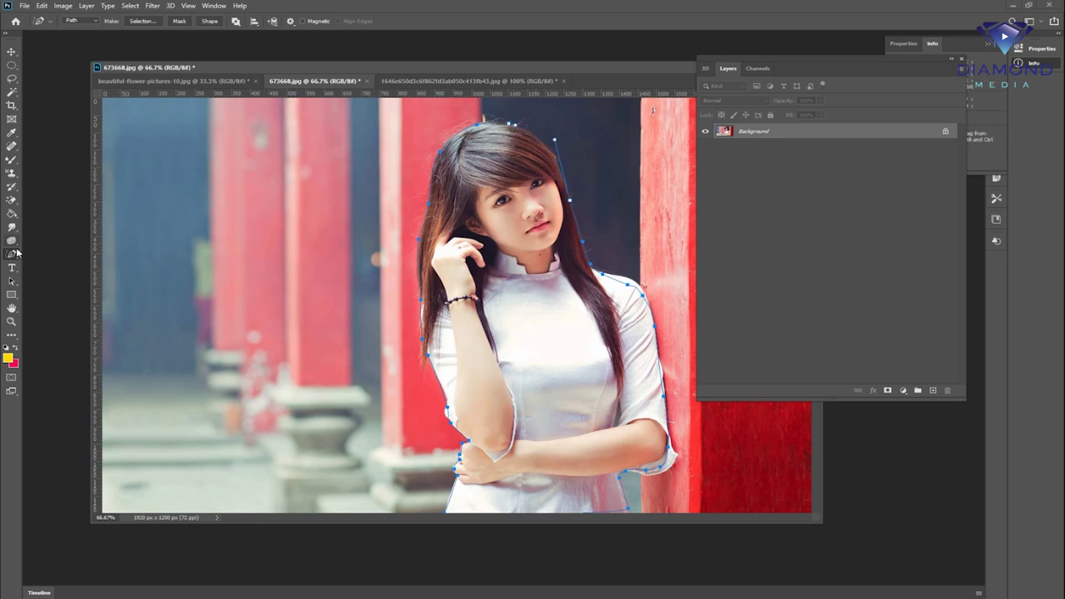
pyautogui.rightClick(13, 259)
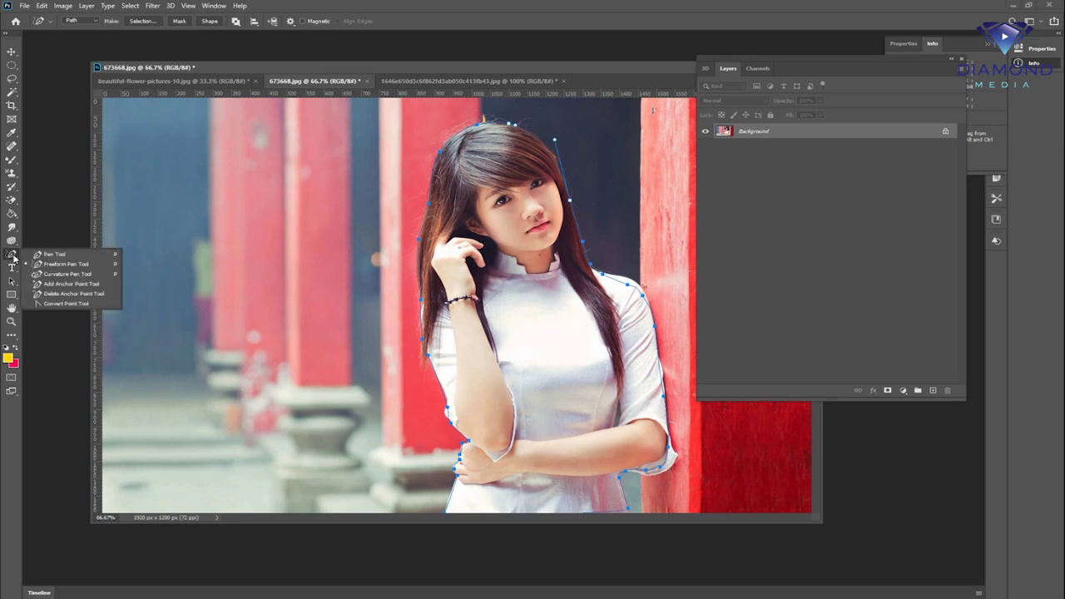
pyautogui.click(56, 276)
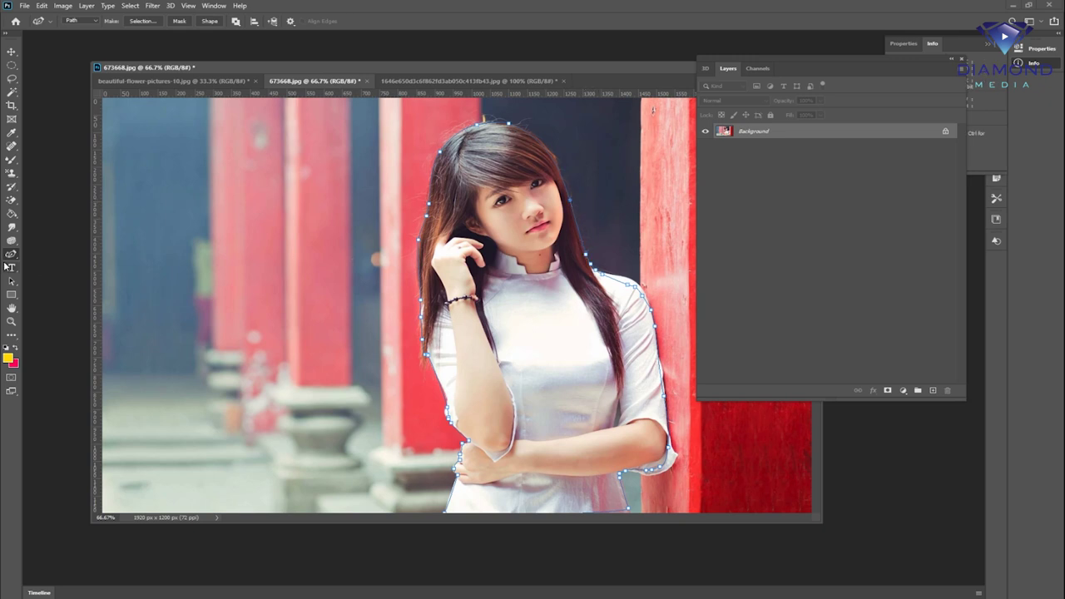
pyautogui.rightClick(13, 253)
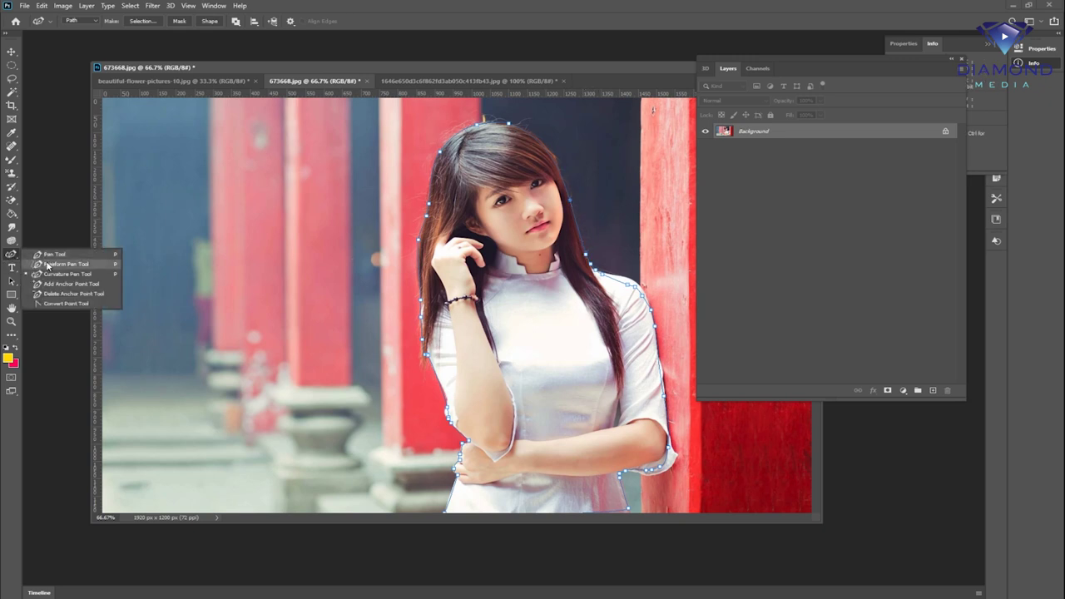
pyautogui.click(48, 266)
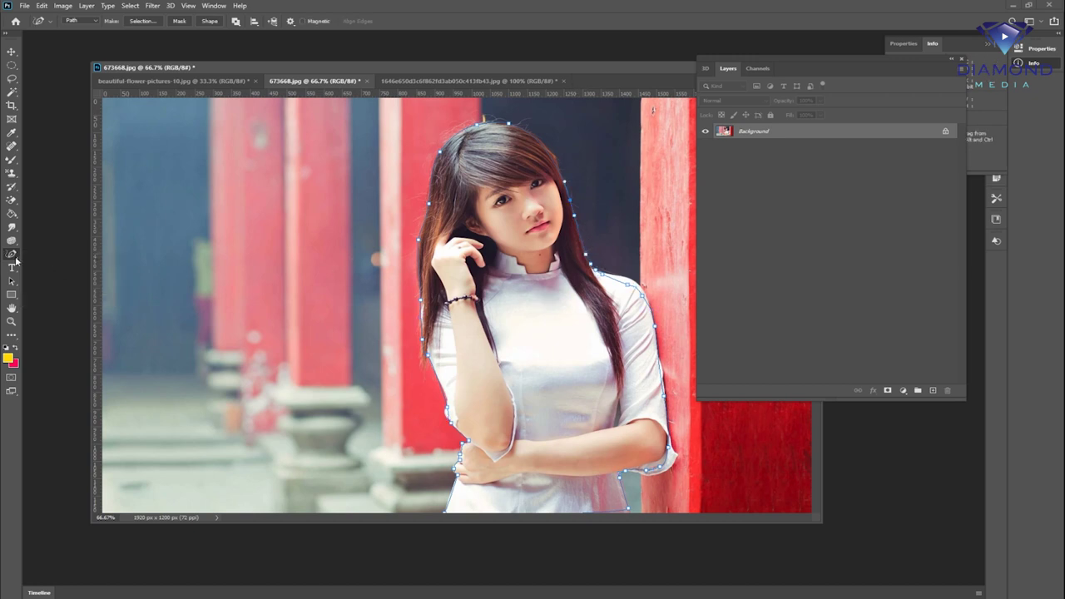
pyautogui.rightClick(12, 256)
pyautogui.click(48, 274)
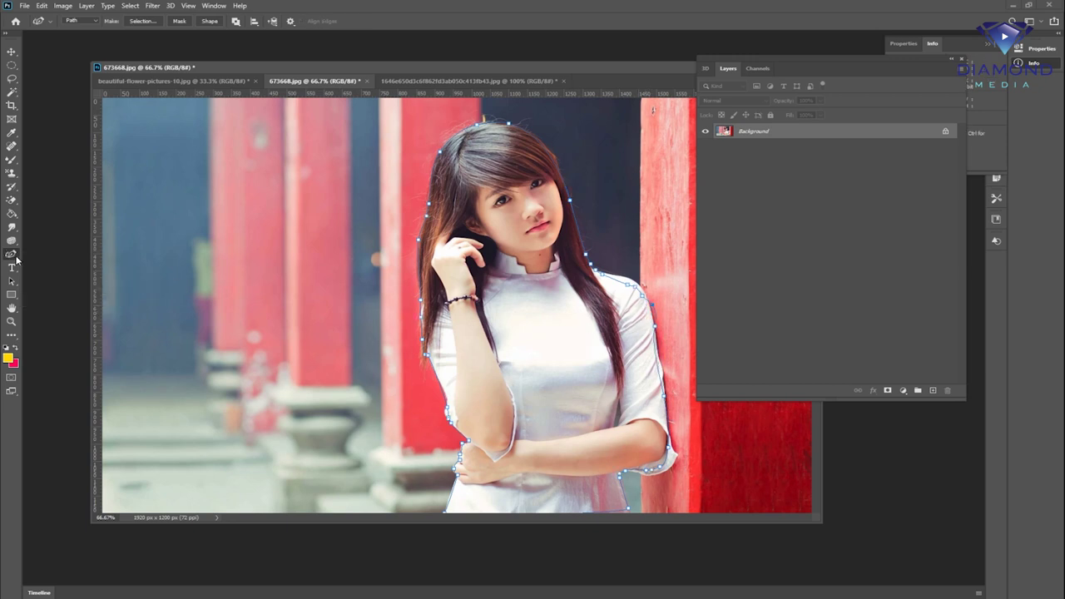
pyautogui.rightClick(16, 259)
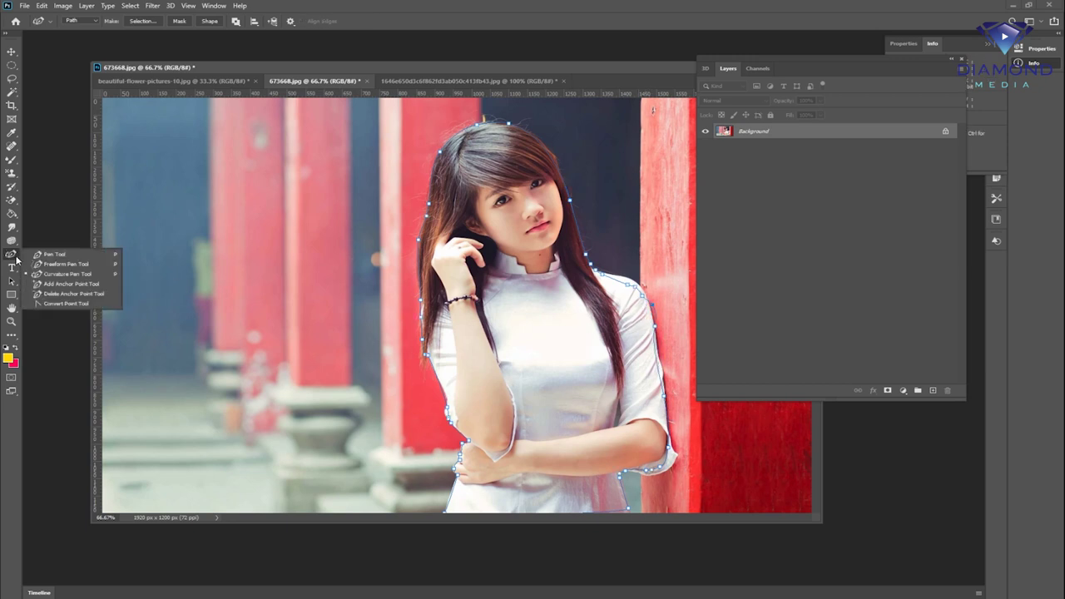
pyautogui.click(54, 283)
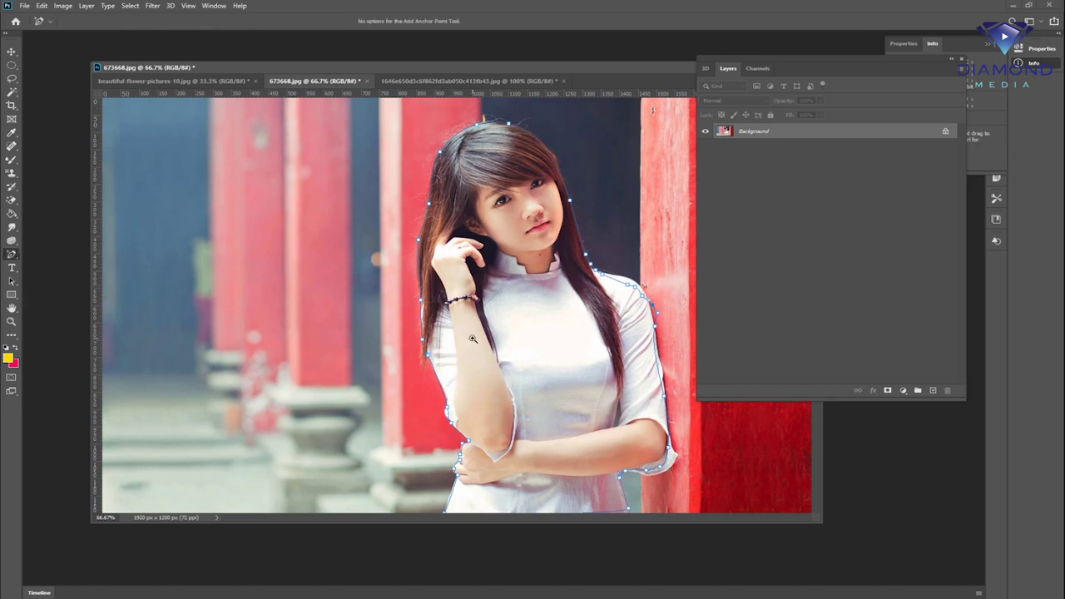
# Zoom to 100% and delete an anchor on the hair edge of the path
pyautogui.hotkey('ctrl', '+')
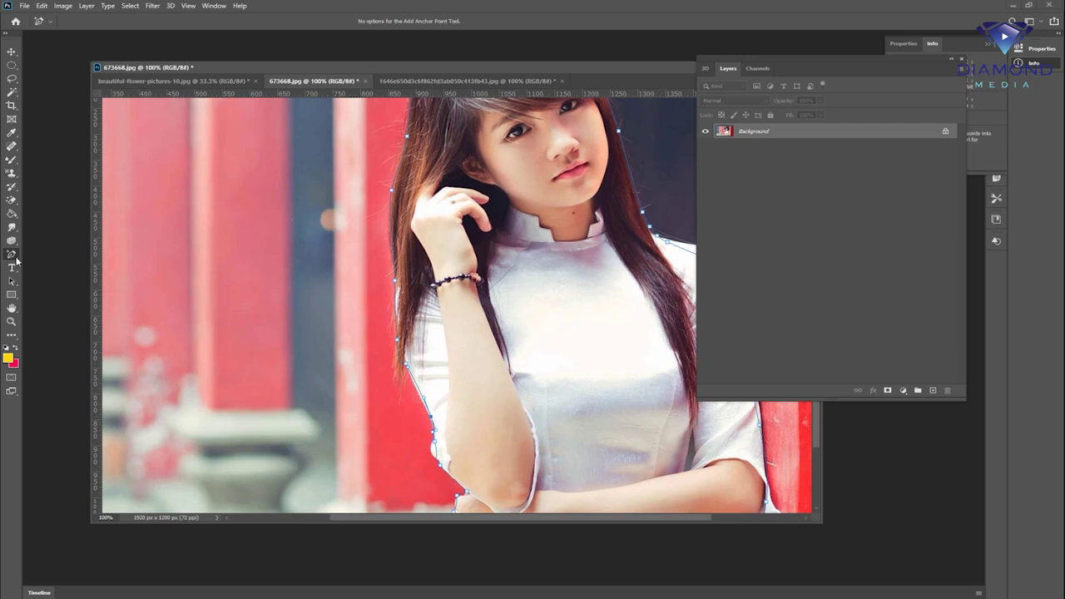
pyautogui.rightClick(16, 262)
pyautogui.click(40, 293)
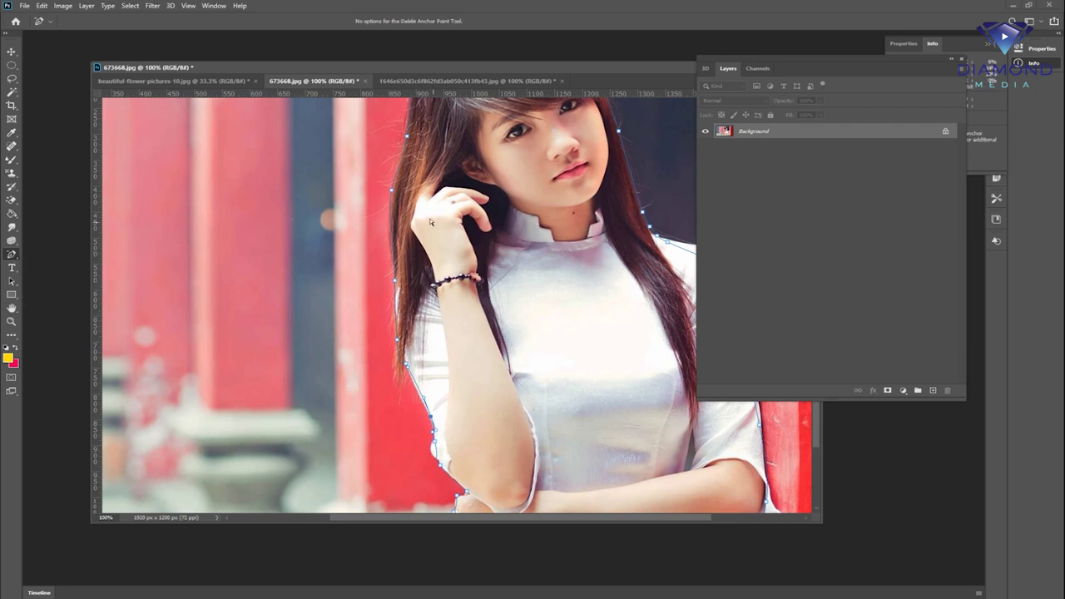
pyautogui.click(392, 196)
# Curve the path at the right shoulder with the Convert Point Tool, then zoom back out
pyautogui.moveTo(642, 304)
pyautogui.mouseDown()
pyautogui.moveTo(480, 283)
pyautogui.moveTo(483, 267)
pyautogui.mouseUp()
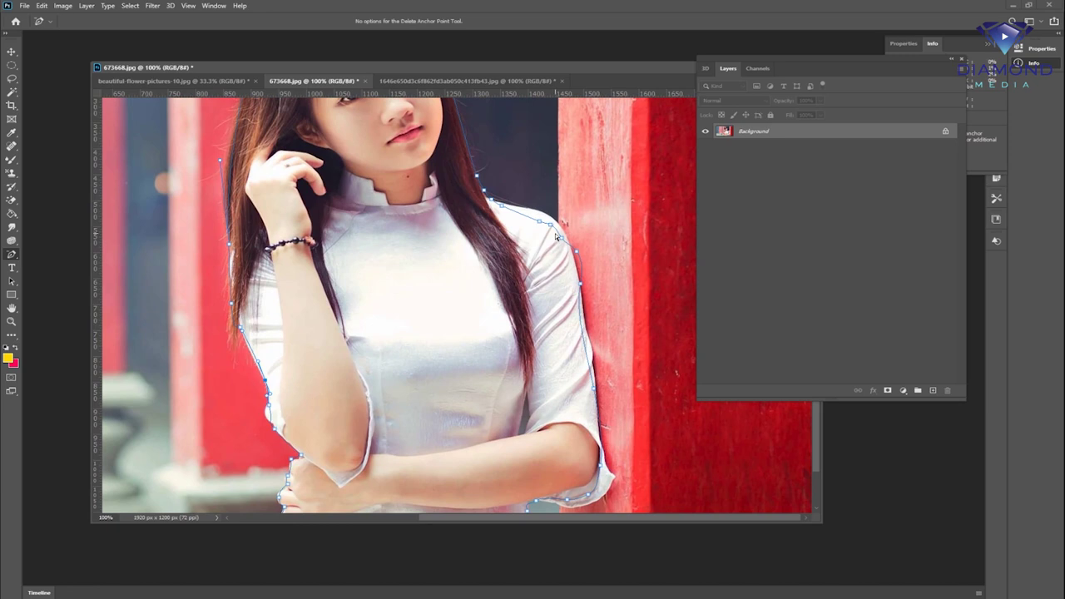
pyautogui.rightClick(13, 254)
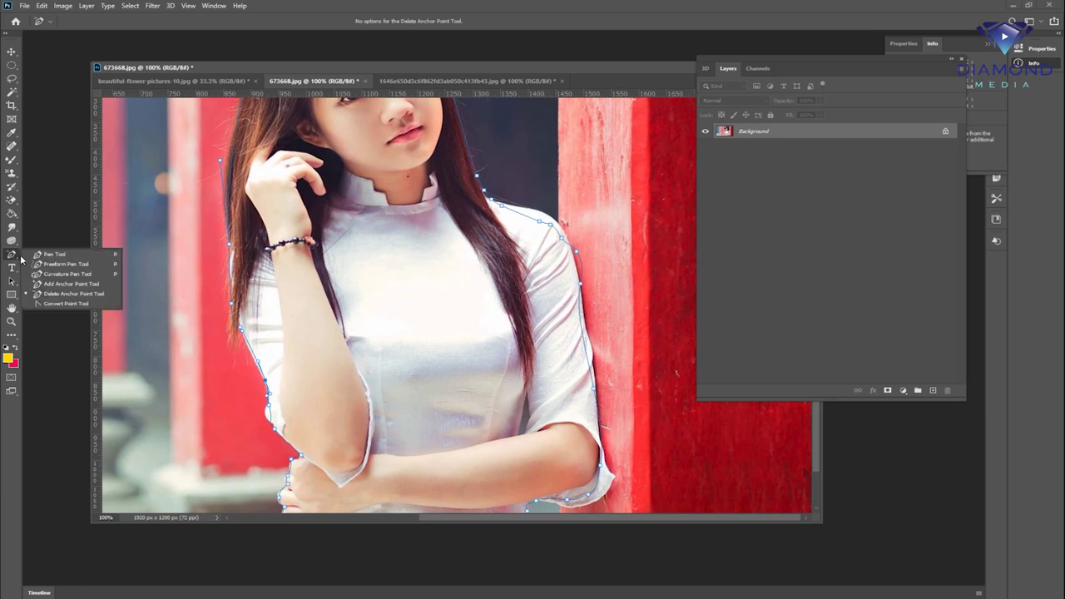
pyautogui.click(67, 306)
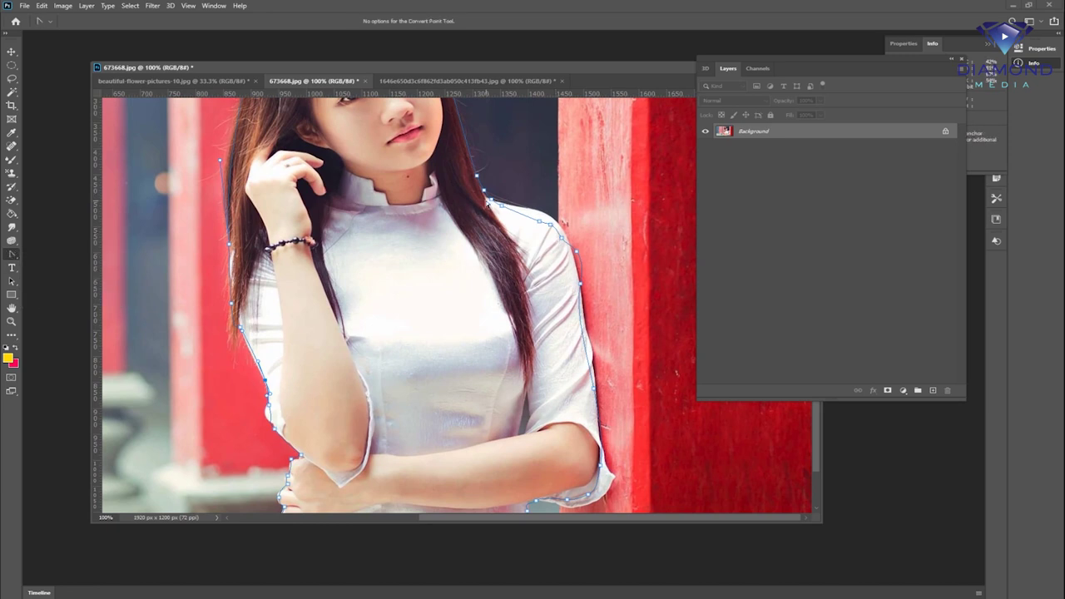
pyautogui.moveTo(487, 200); pyautogui.dragTo(505, 191)
pyautogui.keyDown('ctrl'); pyautogui.click(448, 230); pyautogui.keyUp('ctrl')
pyautogui.keyDown('alt'); pyautogui.click(410, 272); pyautogui.keyUp('alt')
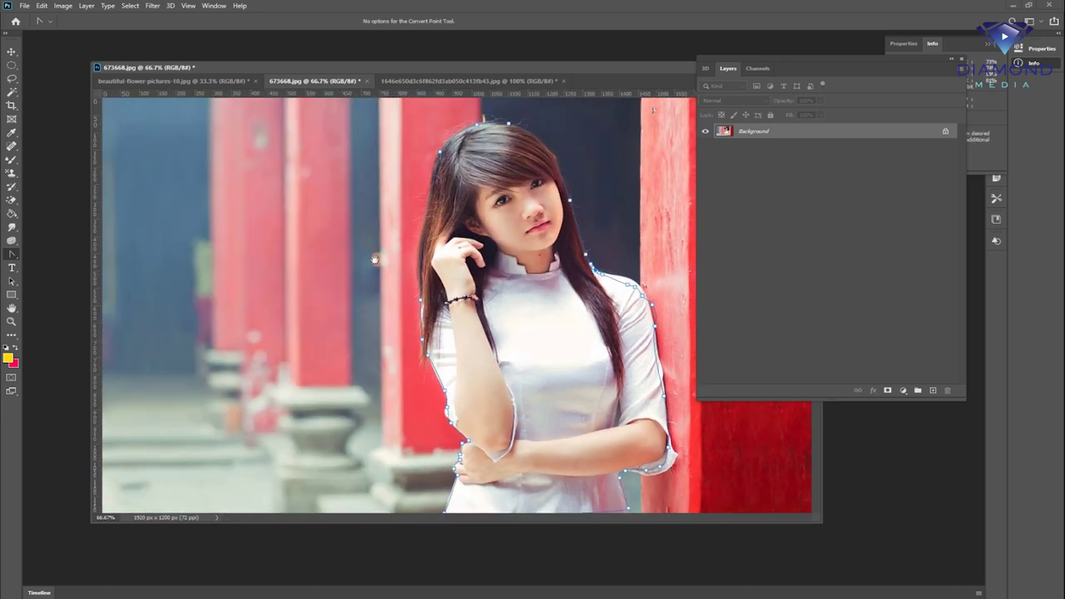
pyautogui.rightClick(522, 307)
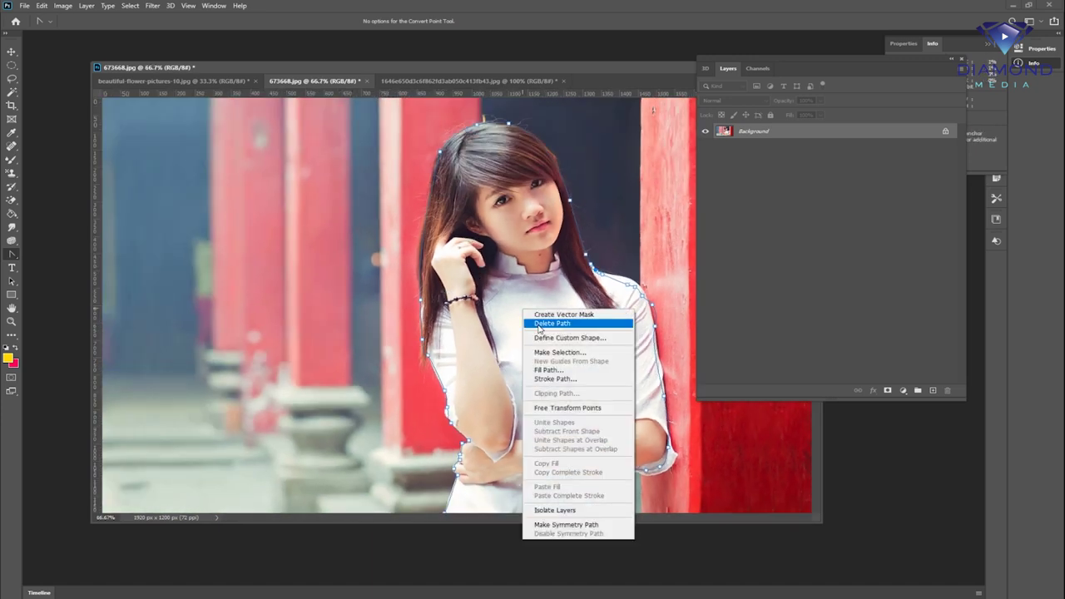
# Make a selection from the woman's outline path and confirm with OK
pyautogui.click(553, 352)
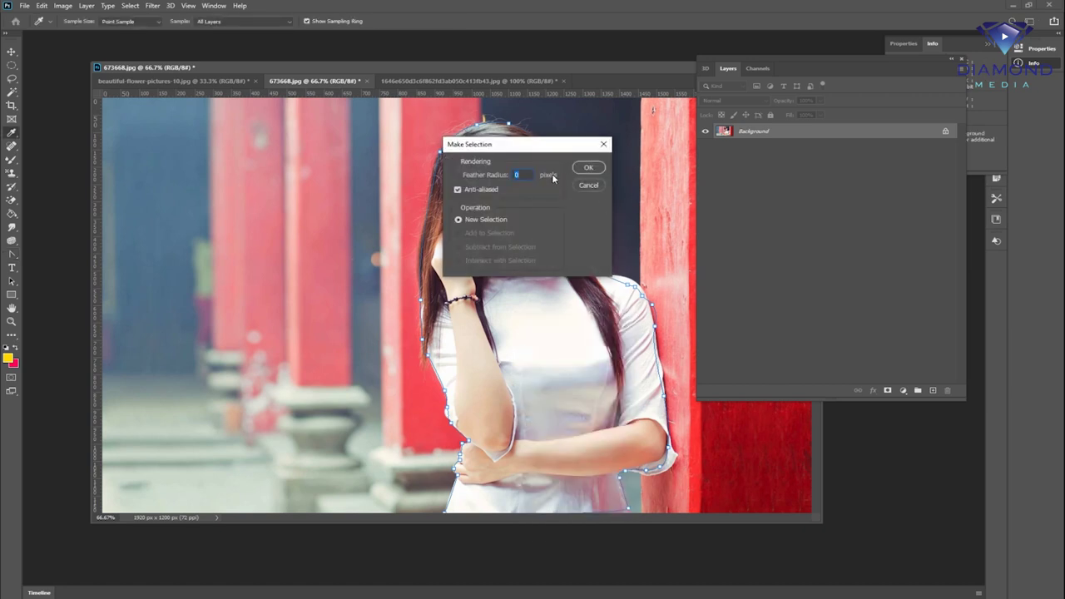
pyautogui.click(587, 168)
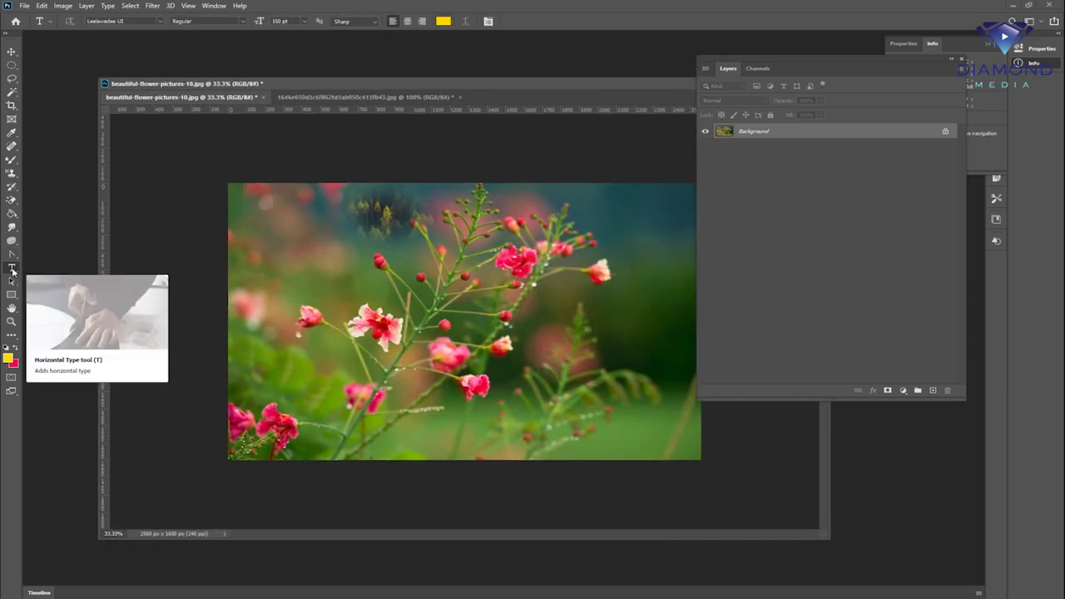
# Add a horizontal text layer on the flower photo in the Khmer Moul font
pyautogui.click(13, 272)
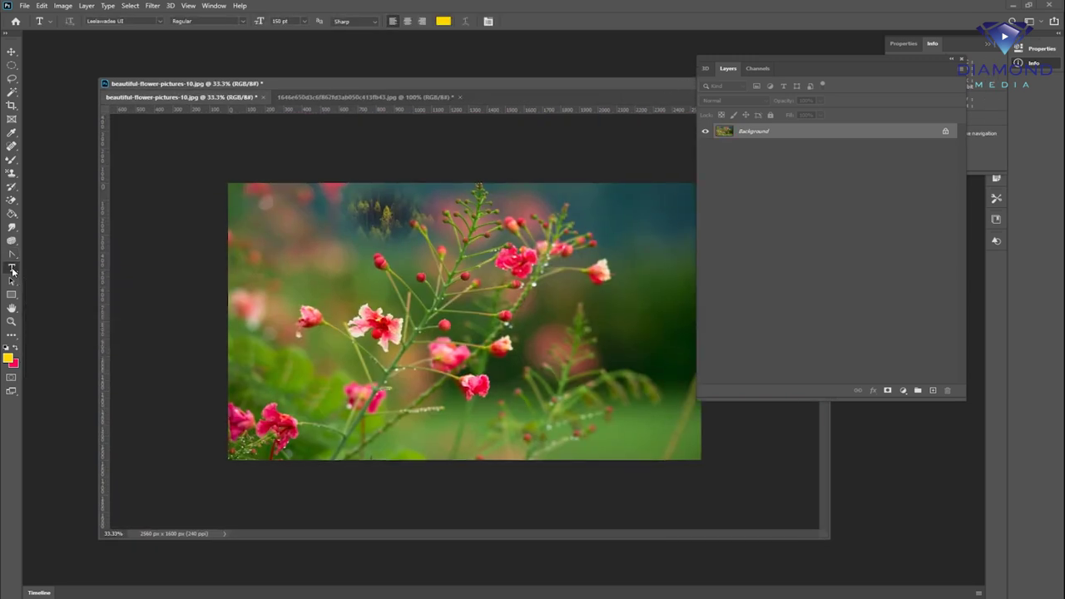
pyautogui.click(374, 285)
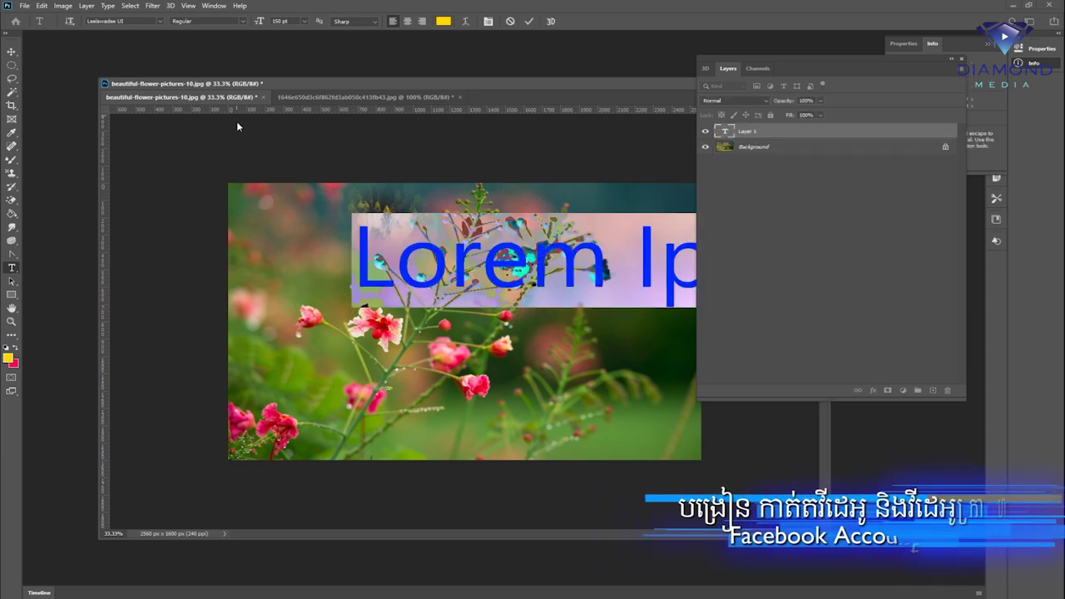
pyautogui.click(159, 20)
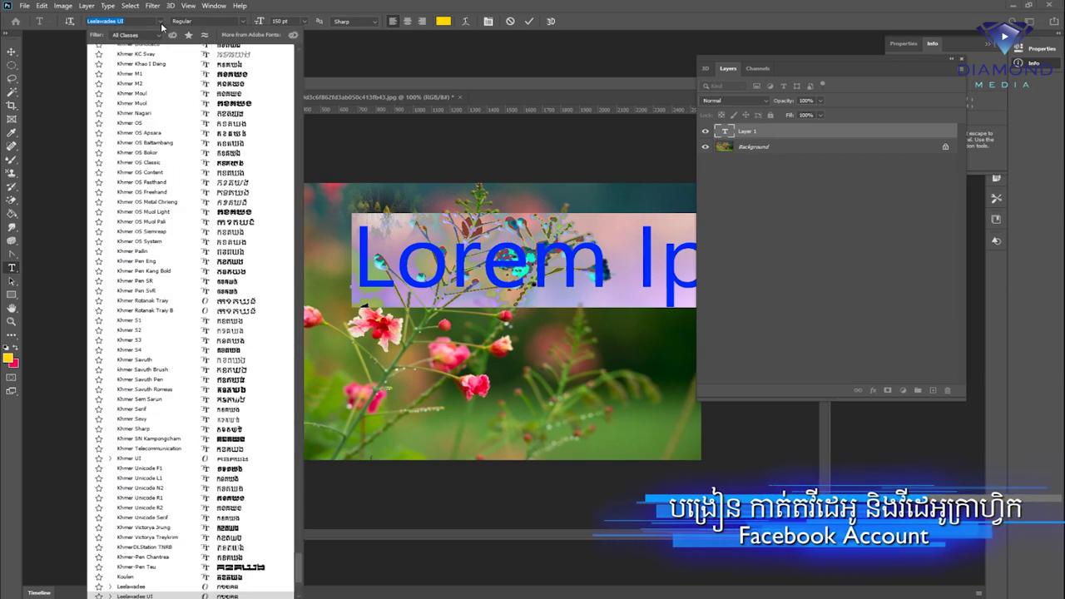
pyautogui.click(153, 104)
pyautogui.click(483, 268)
# Replace the placeholder text with the Khmer title 'ព្រះរាជដំណ'
pyautogui.hotkey('ctrl', 'a')
pyautogui.write('ព្រ')
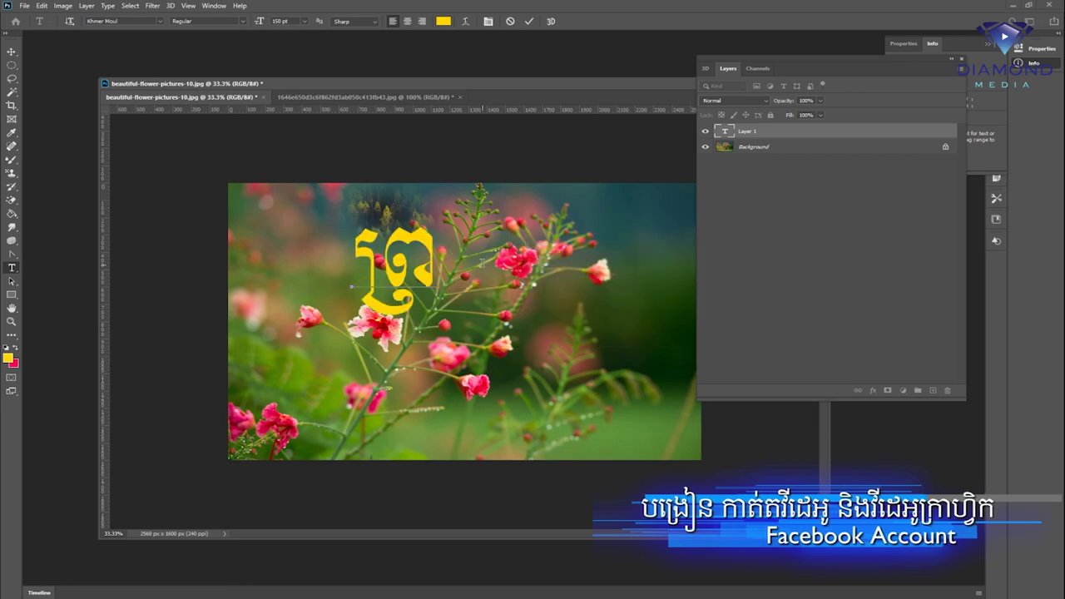
pyautogui.write('ះរាជ')
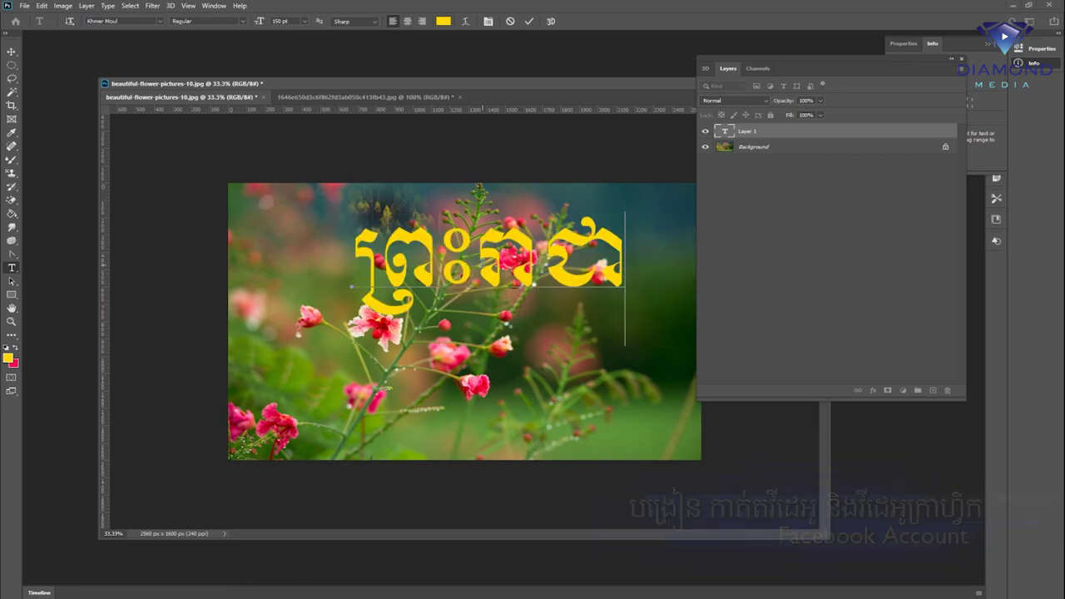
pyautogui.write('ដំណ')
pyautogui.moveTo(559, 85); pyautogui.dragTo(489, 95)
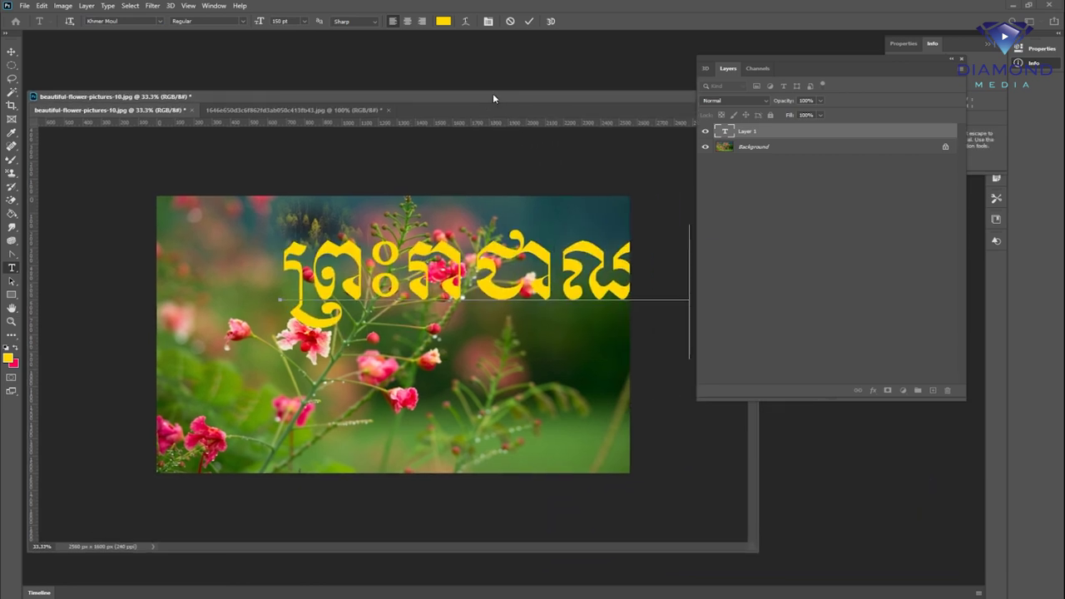
pyautogui.click(41, 6)
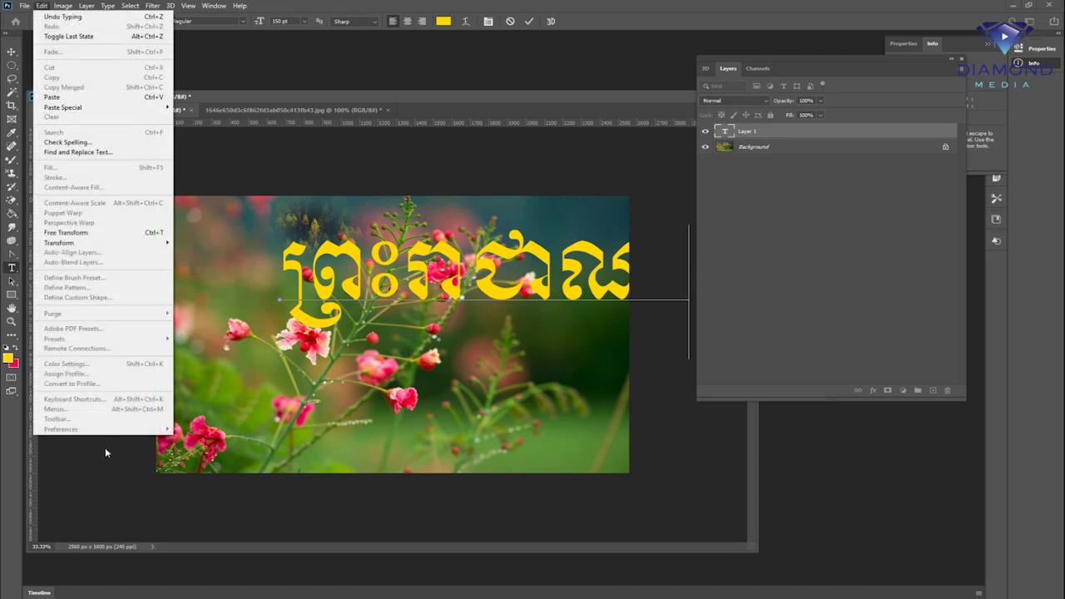
# Commit the title and confirm World-Ready Layout in the Type preferences
pyautogui.click(356, 98)
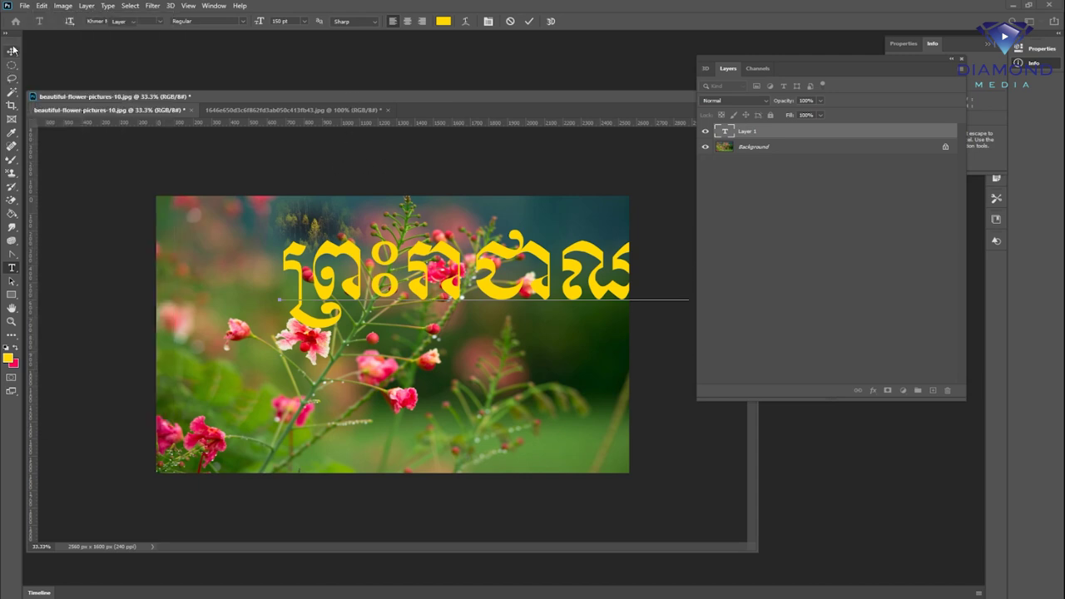
pyautogui.click(12, 52)
pyautogui.click(41, 6)
pyautogui.moveTo(61, 429)
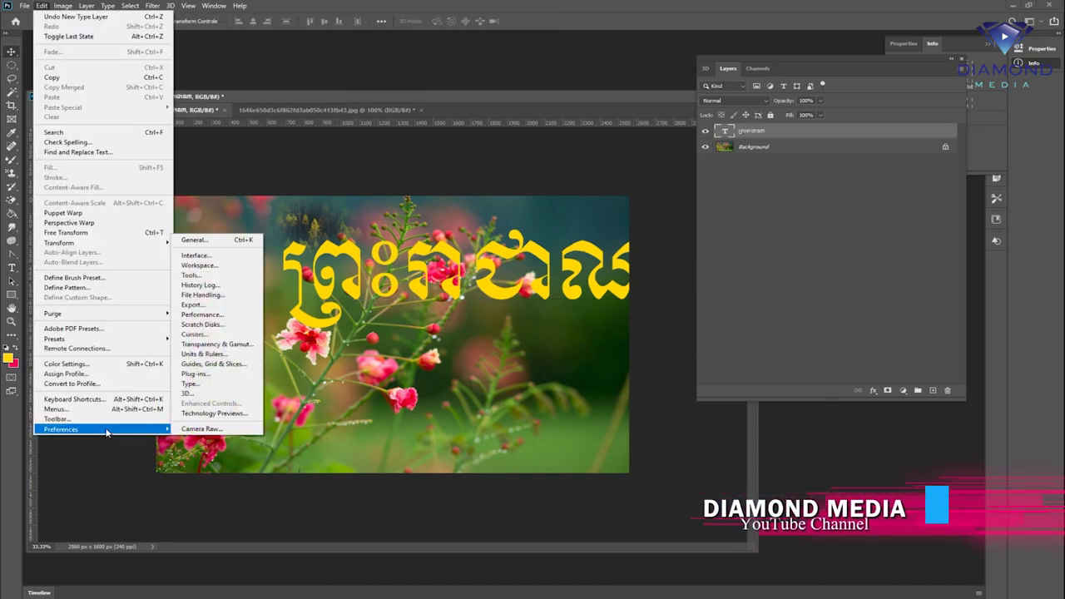
pyautogui.click(218, 394)
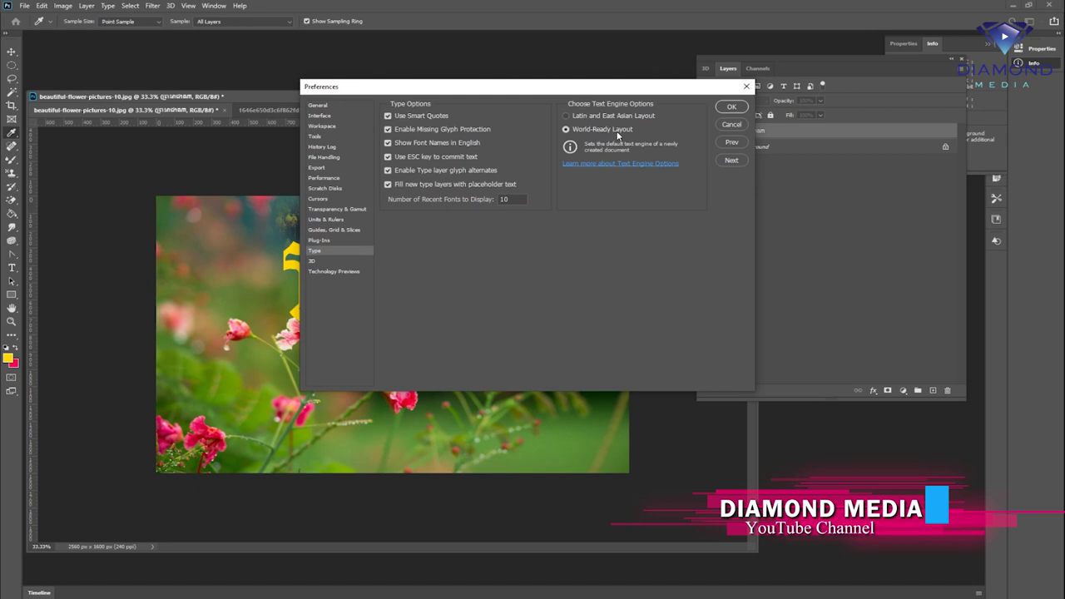
pyautogui.click(732, 106)
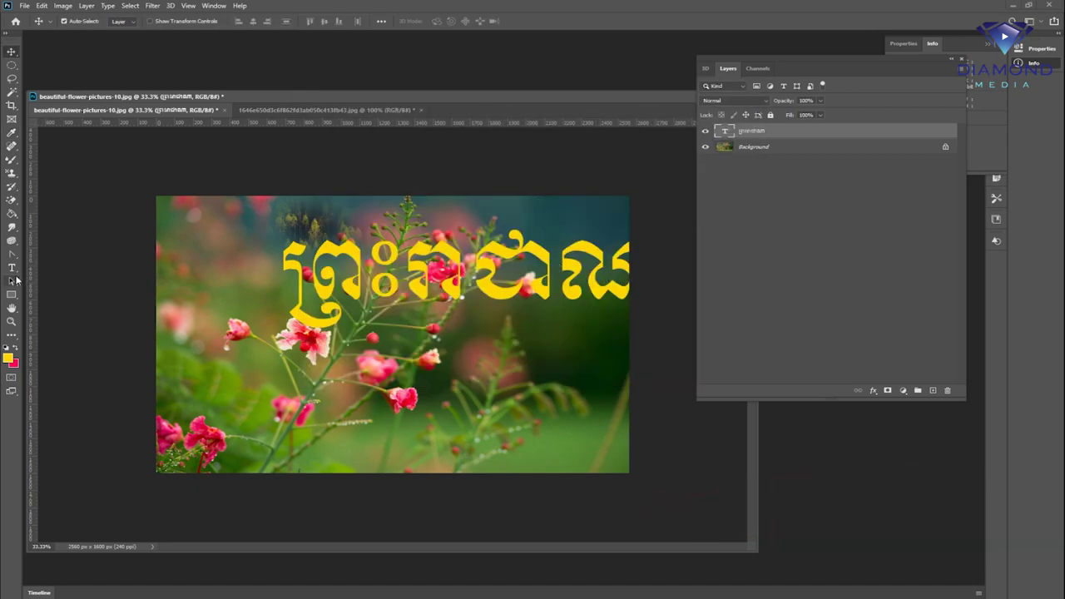
# Start a vertical type layer near the flower photo's lower left
pyautogui.rightClick(12, 267)
pyautogui.click(66, 269)
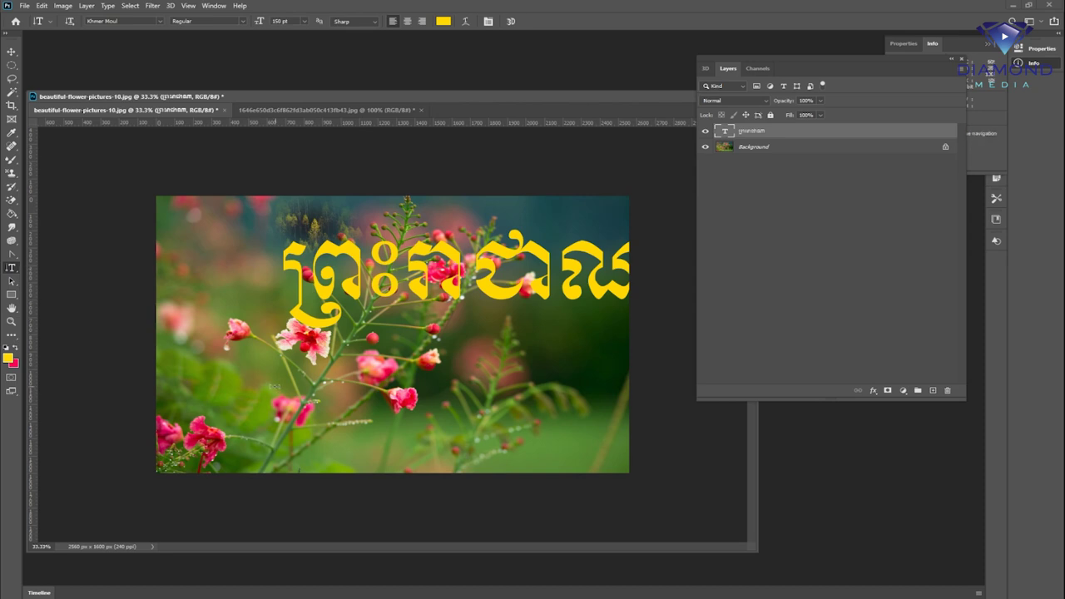
pyautogui.click(252, 386)
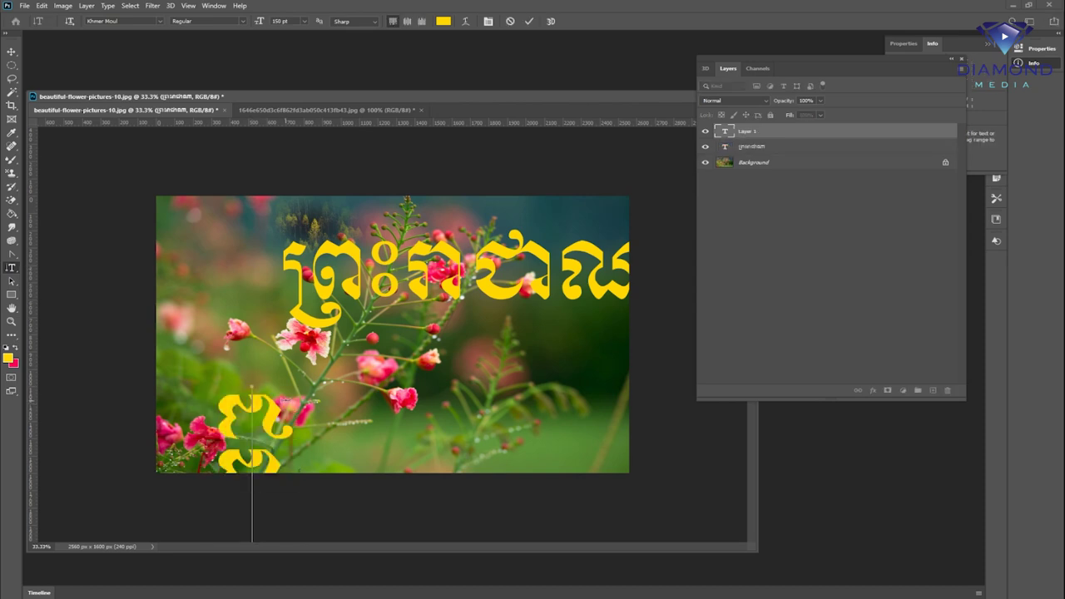
pyautogui.click(12, 51)
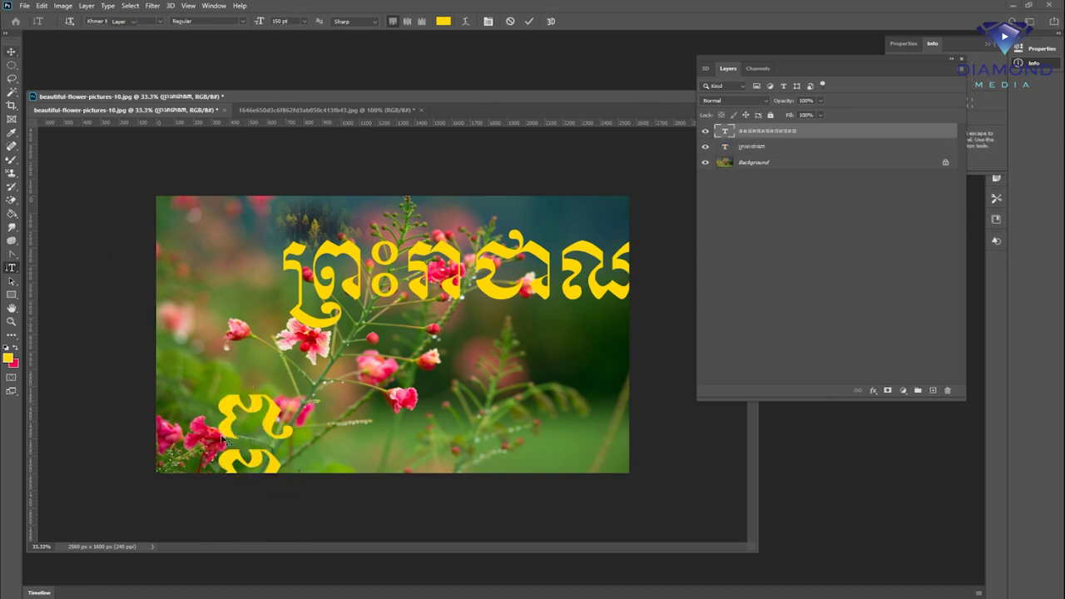
# Move the vertical Khmer text to the top-left and make a Vertical Type Mask selection of 'ក'
pyautogui.moveTo(236, 412); pyautogui.dragTo(207, 224)
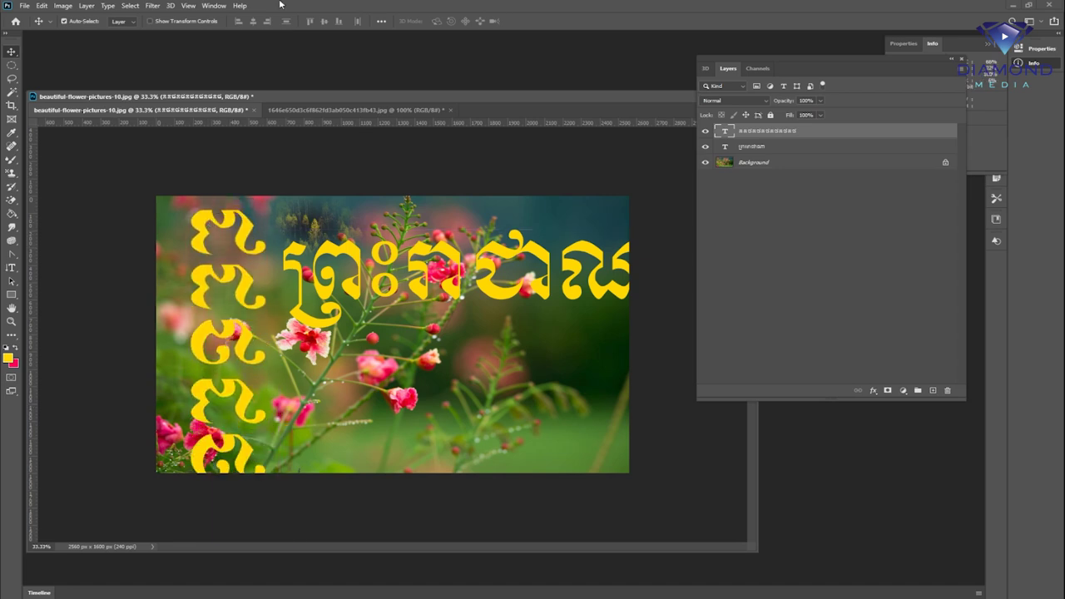
pyautogui.rightClick(20, 272)
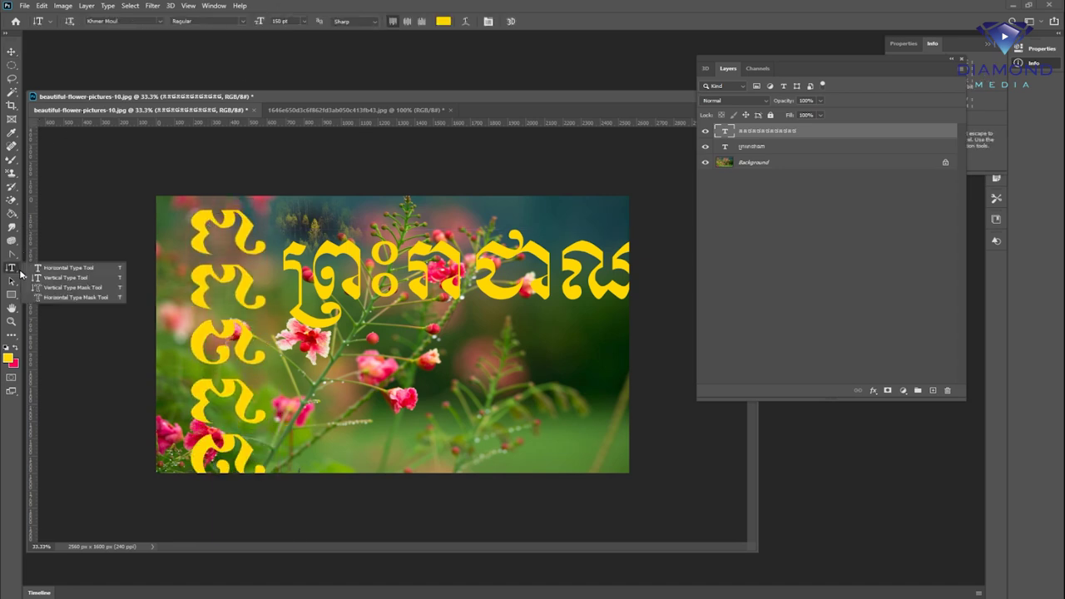
pyautogui.click(50, 277)
pyautogui.click(435, 423)
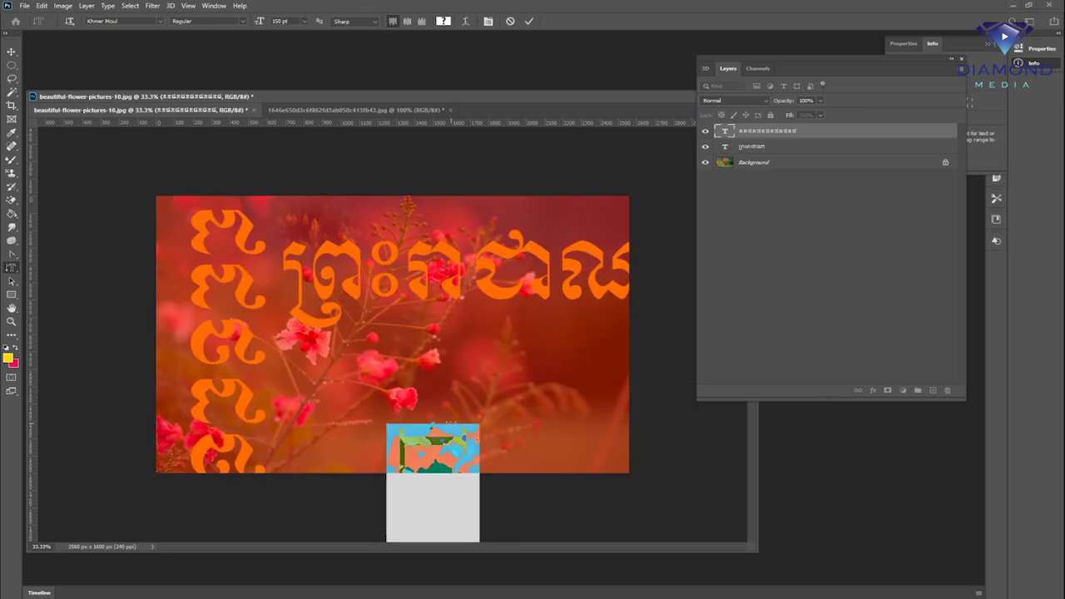
pyautogui.write('ក')
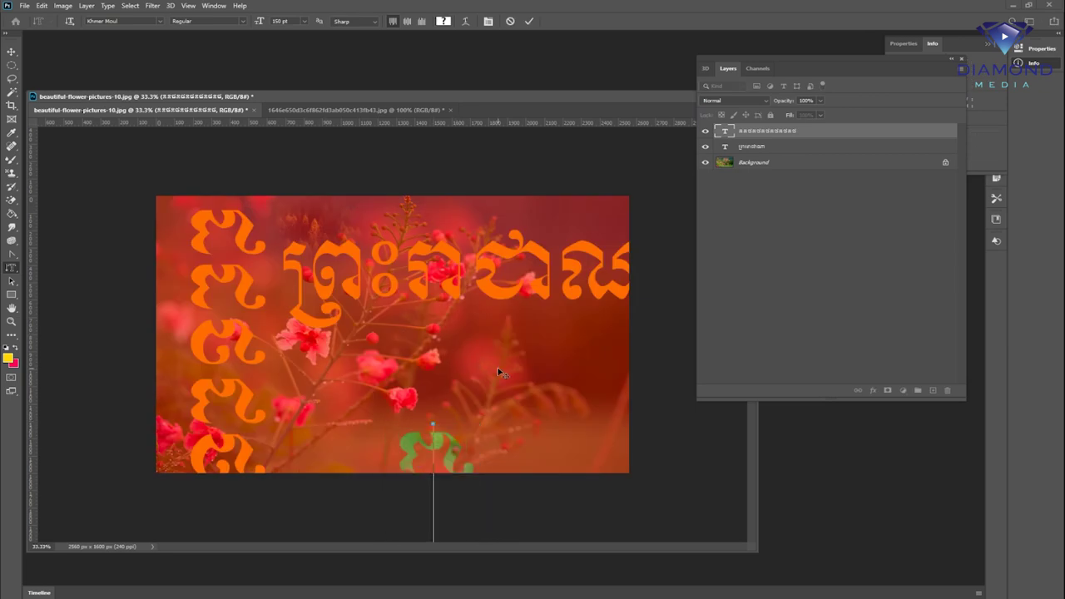
pyautogui.click(529, 21)
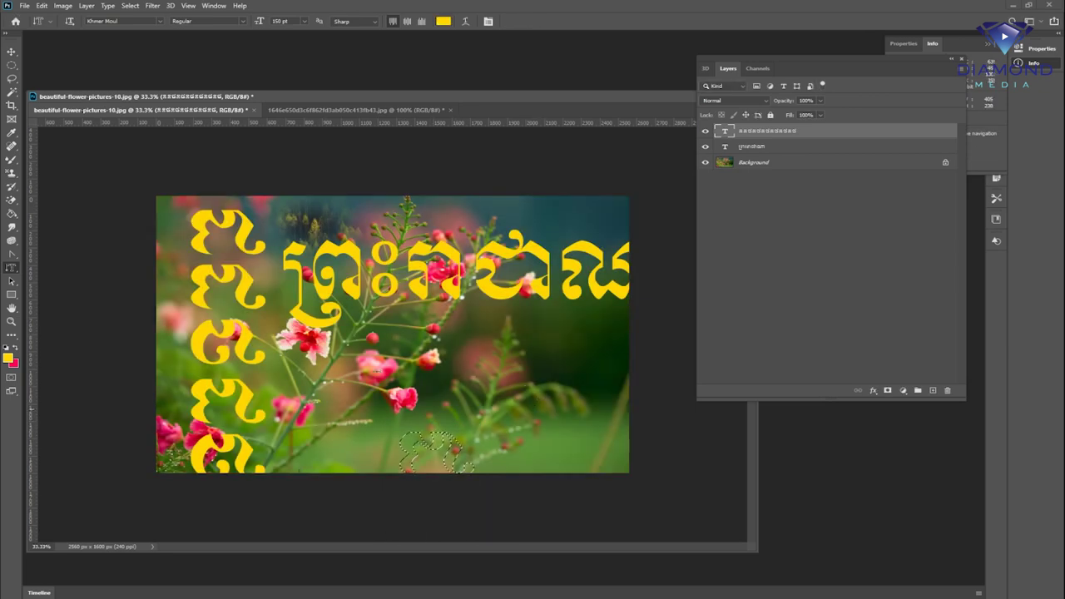
# Clear the glyph selection and load the horizontal Khmer title layer's outline as a selection
pyautogui.press('v')
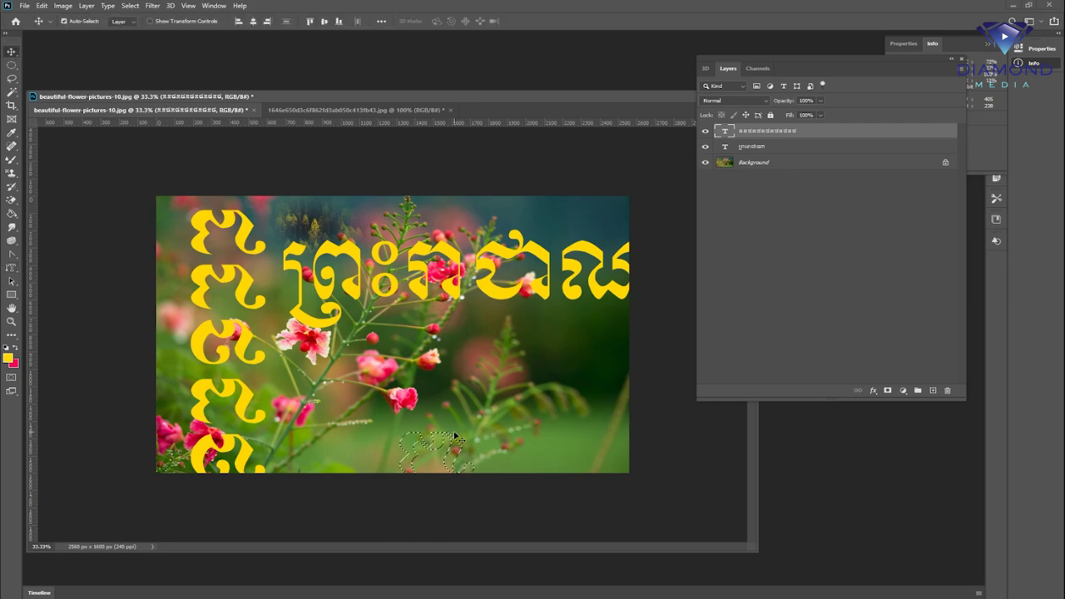
pyautogui.hotkey('ctrl', 'd')
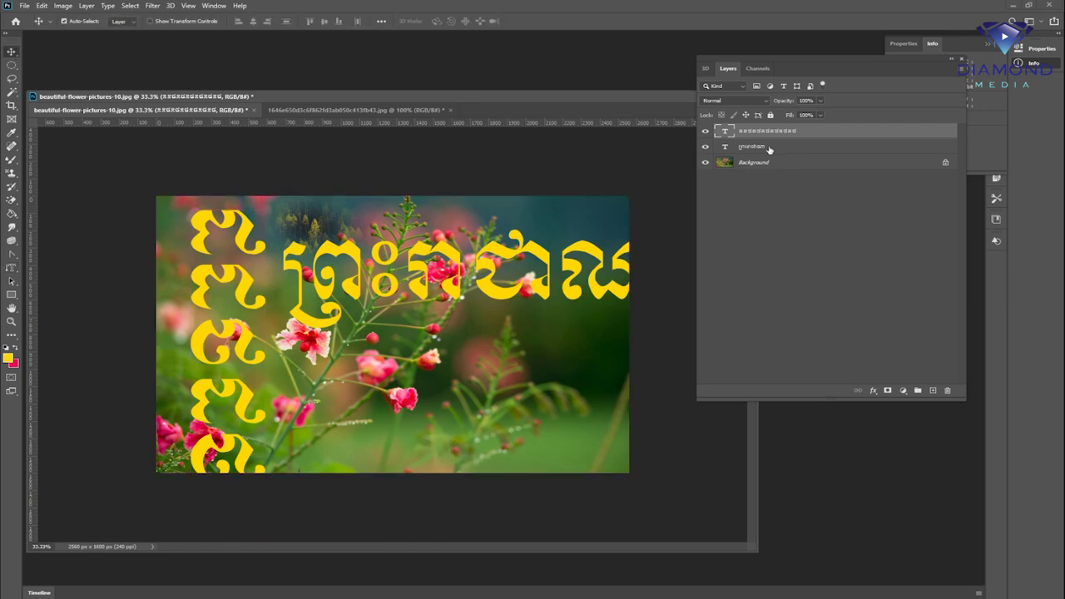
pyautogui.click(732, 144)
pyautogui.keyDown('ctrl'); pyautogui.click(728, 146); pyautogui.keyUp('ctrl')
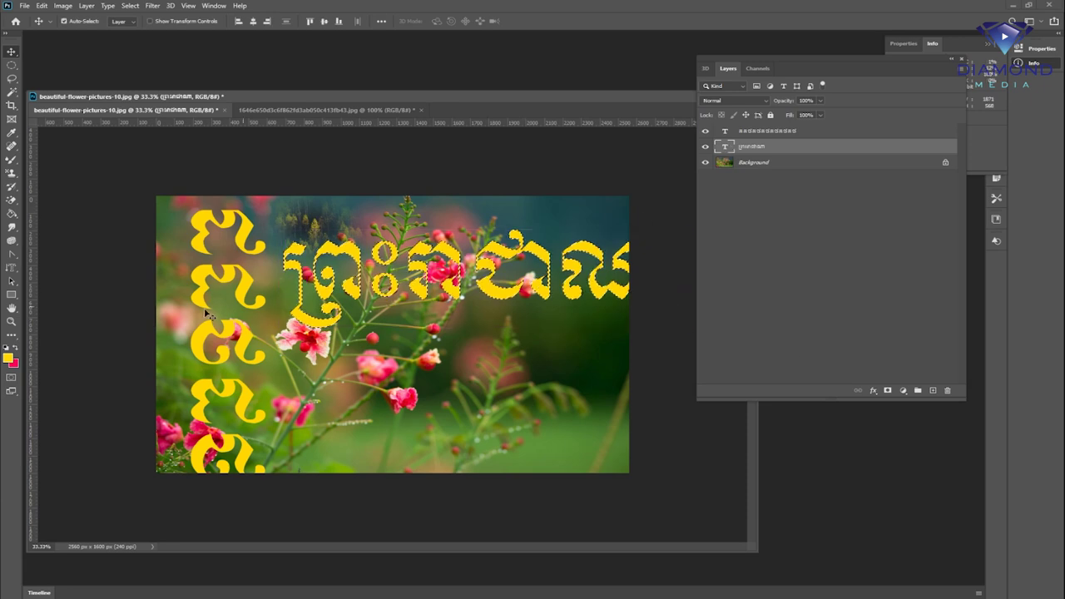
# Choose the Horizontal Type tool, deselect the title outline, and switch to the woman photo document
pyautogui.click(11, 267)
pyautogui.rightClick(11, 267)
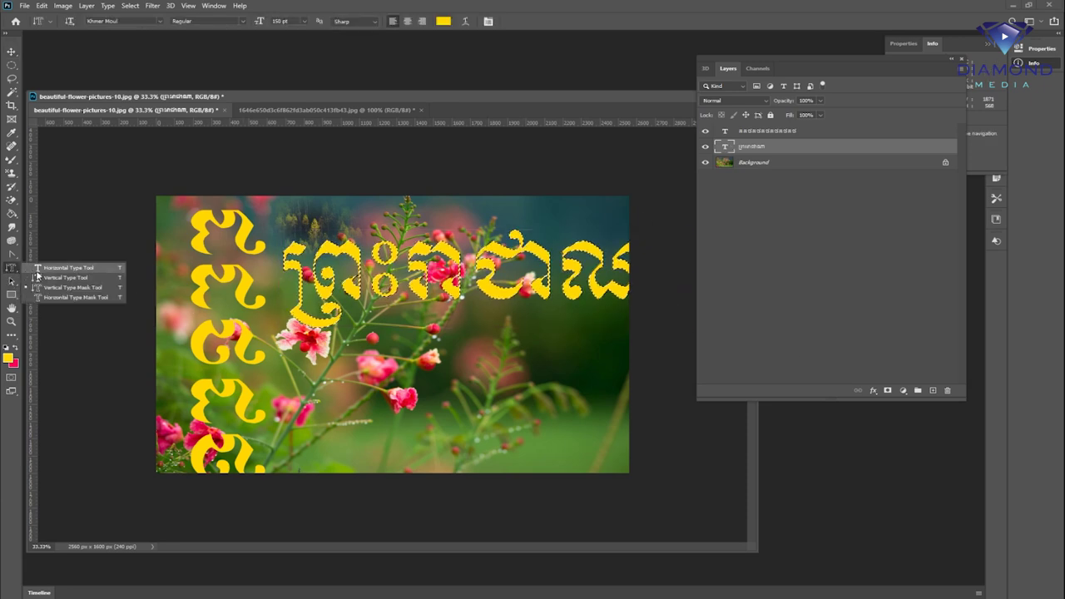
pyautogui.click(67, 267)
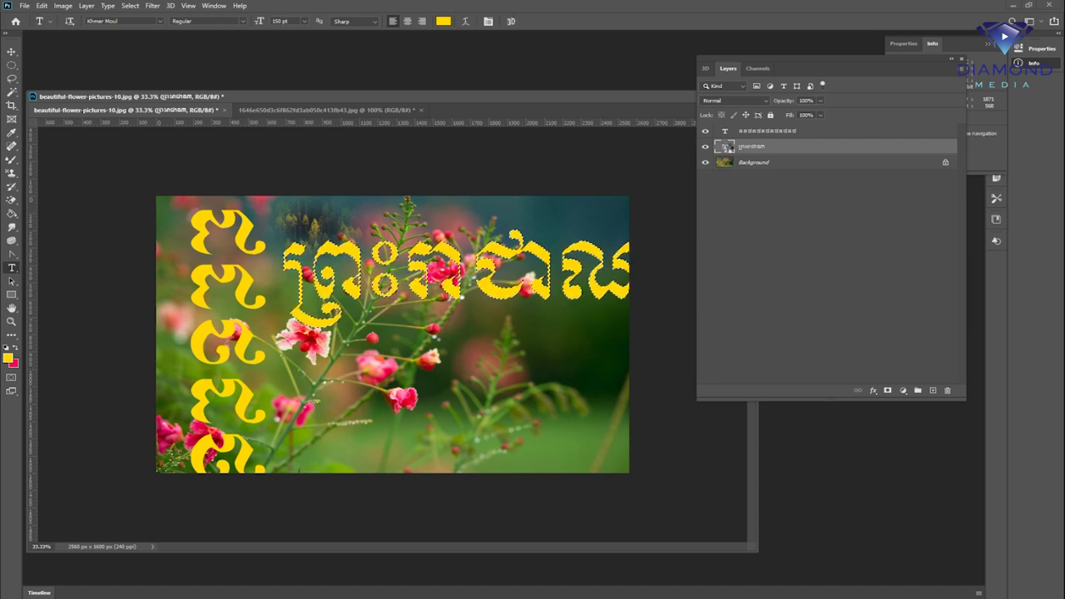
pyautogui.hotkey('ctrl', 'd')
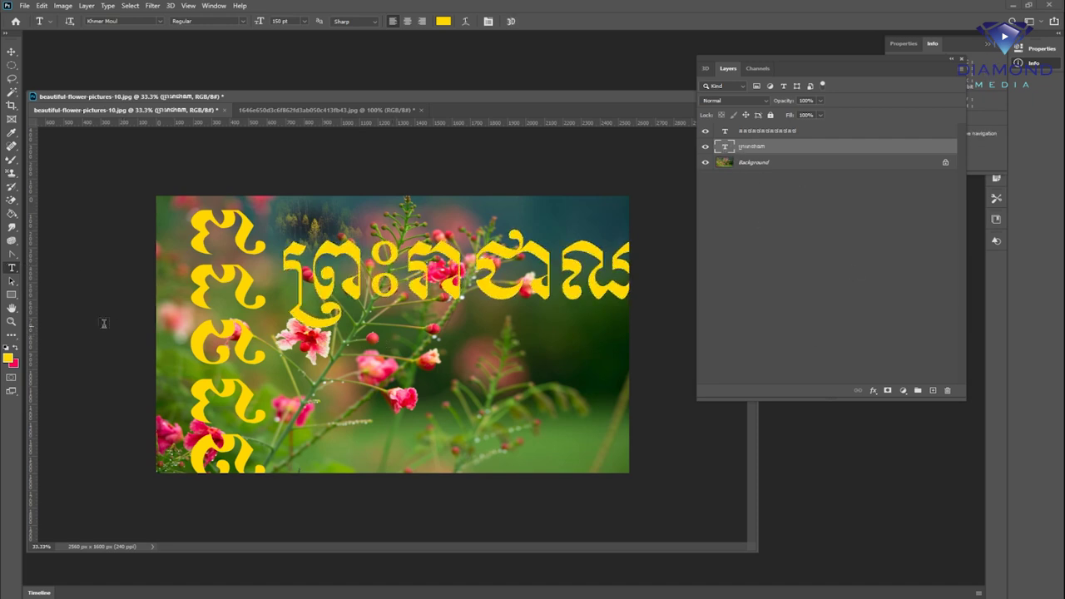
pyautogui.click(12, 282)
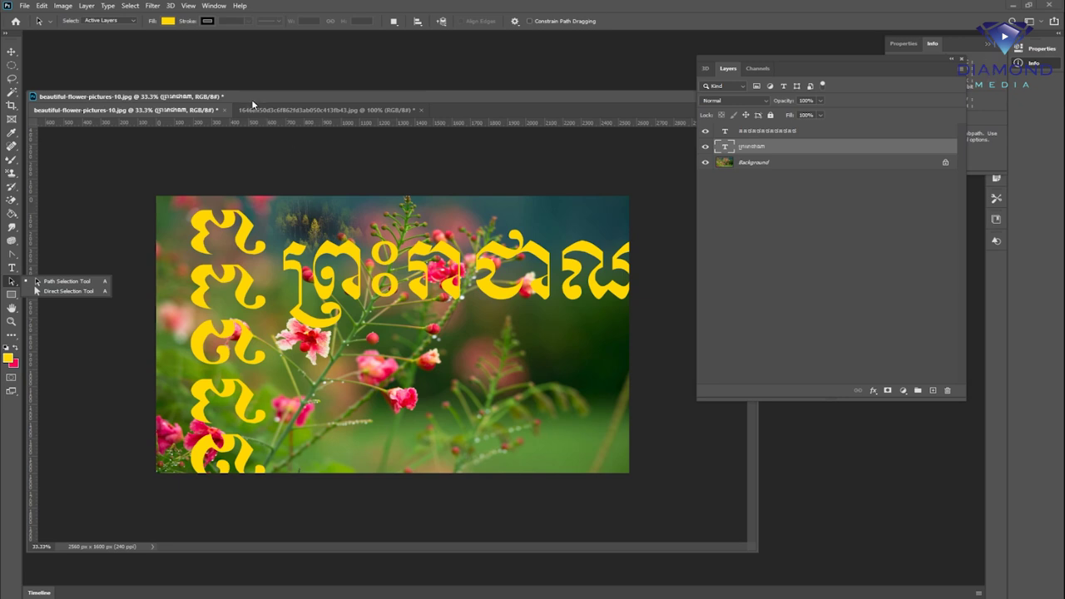
pyautogui.click(254, 109)
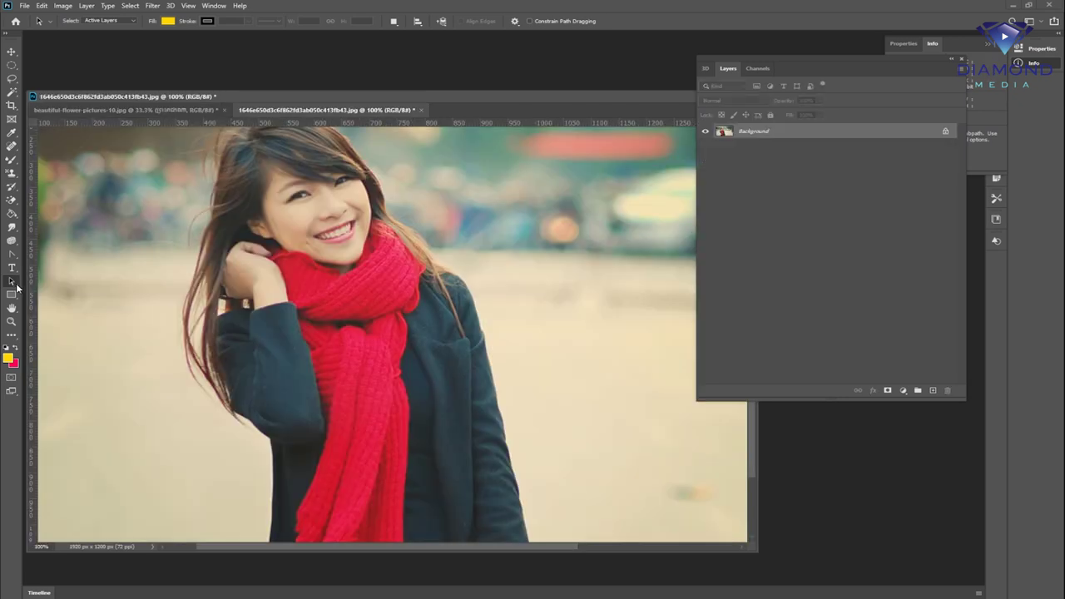
# Try drawing a custom shape over the woman photo, then undo it
pyautogui.rightClick(13, 284)
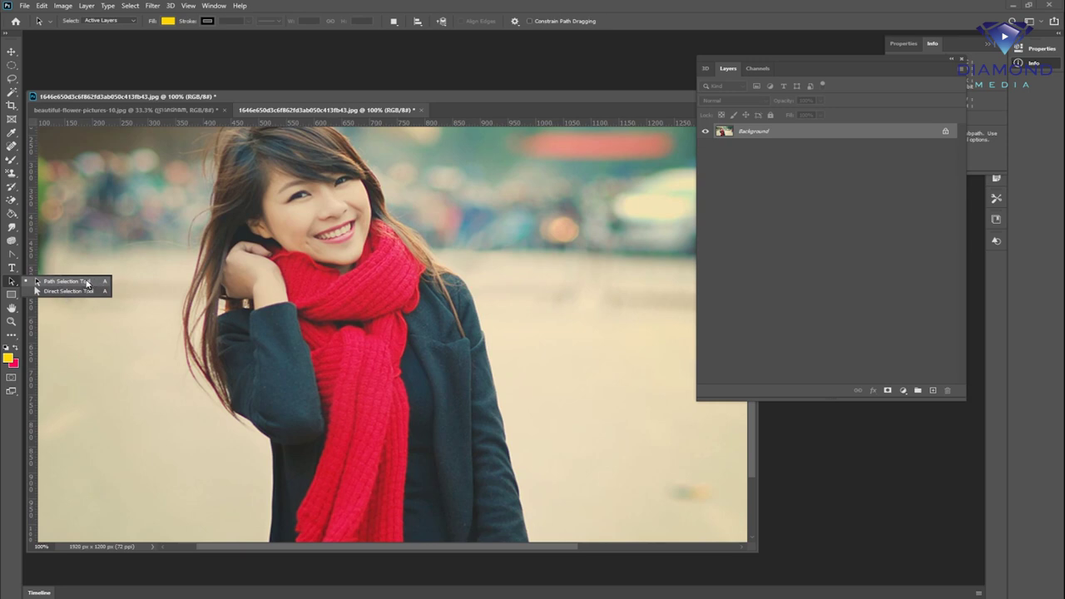
pyautogui.click(86, 283)
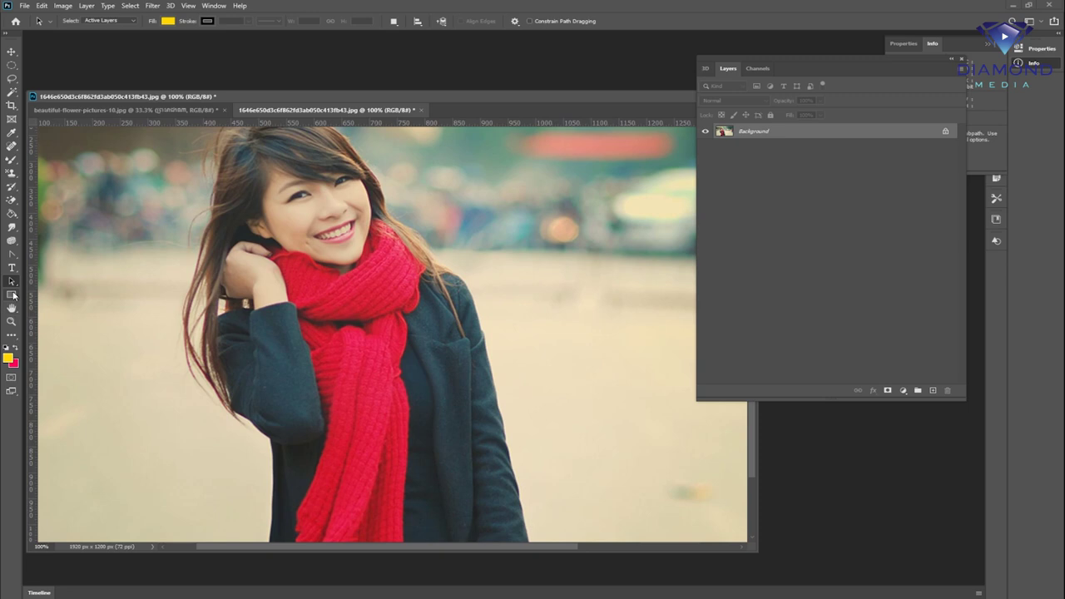
pyautogui.click(12, 294)
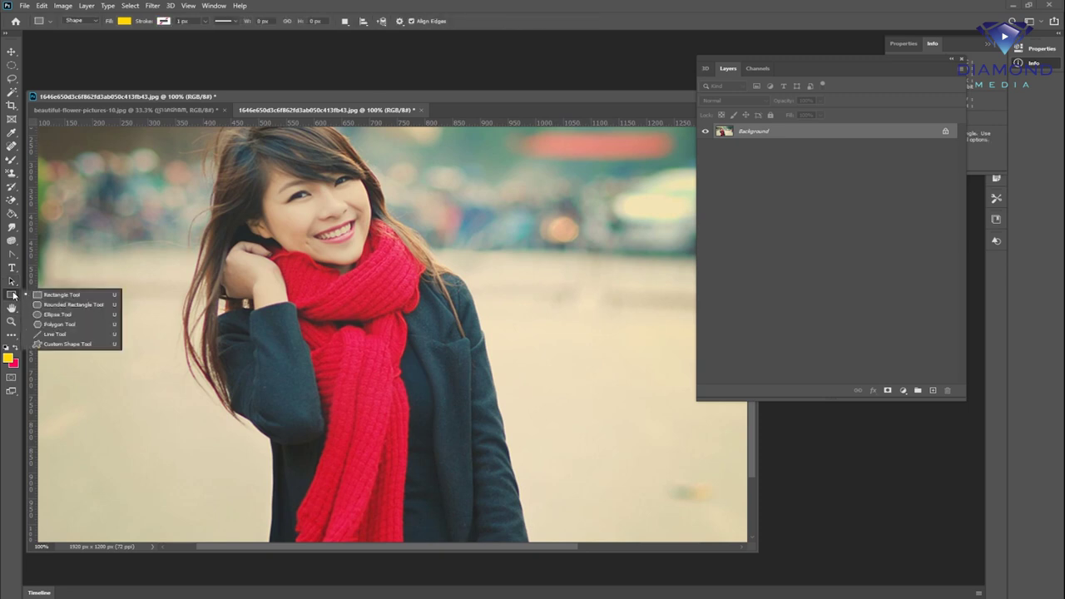
pyautogui.click(55, 344)
pyautogui.moveTo(220, 209); pyautogui.dragTo(496, 407)
pyautogui.hotkey('ctrl', 'z')
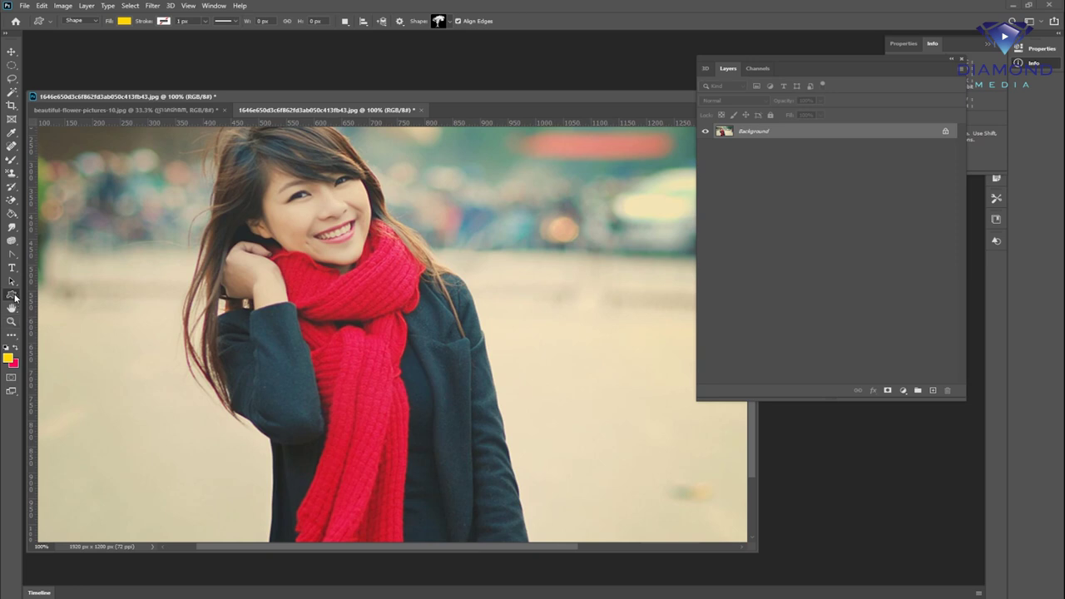
# Draw a yellow rectangle over the woman's face and try moving it, undoing the move
pyautogui.click(15, 297)
pyautogui.click(50, 298)
pyautogui.moveTo(272, 192); pyautogui.dragTo(562, 414)
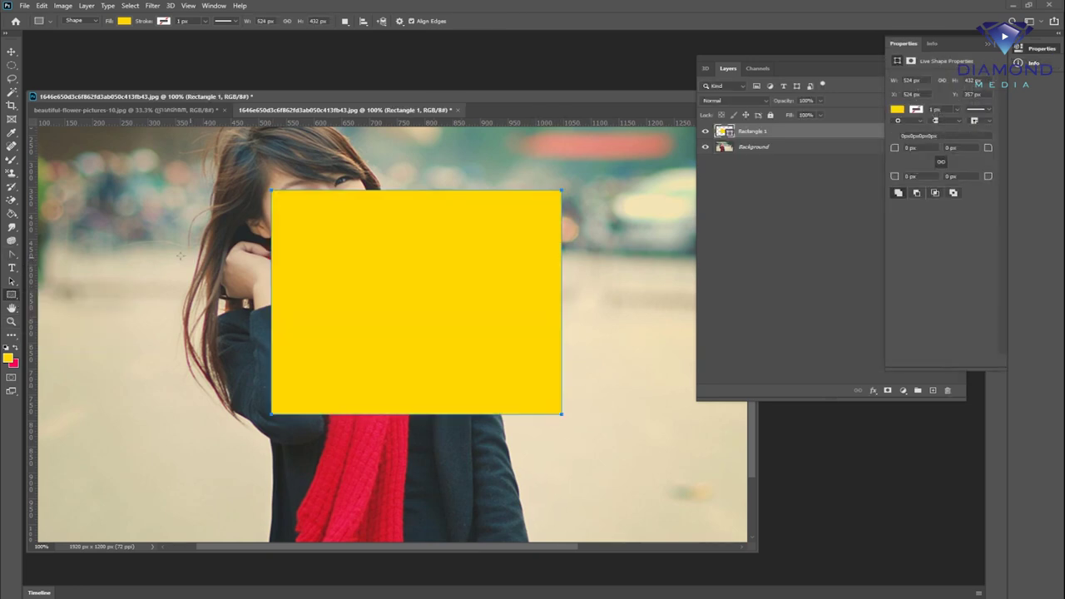
pyautogui.click(11, 52)
pyautogui.moveTo(442, 285); pyautogui.dragTo(380, 306)
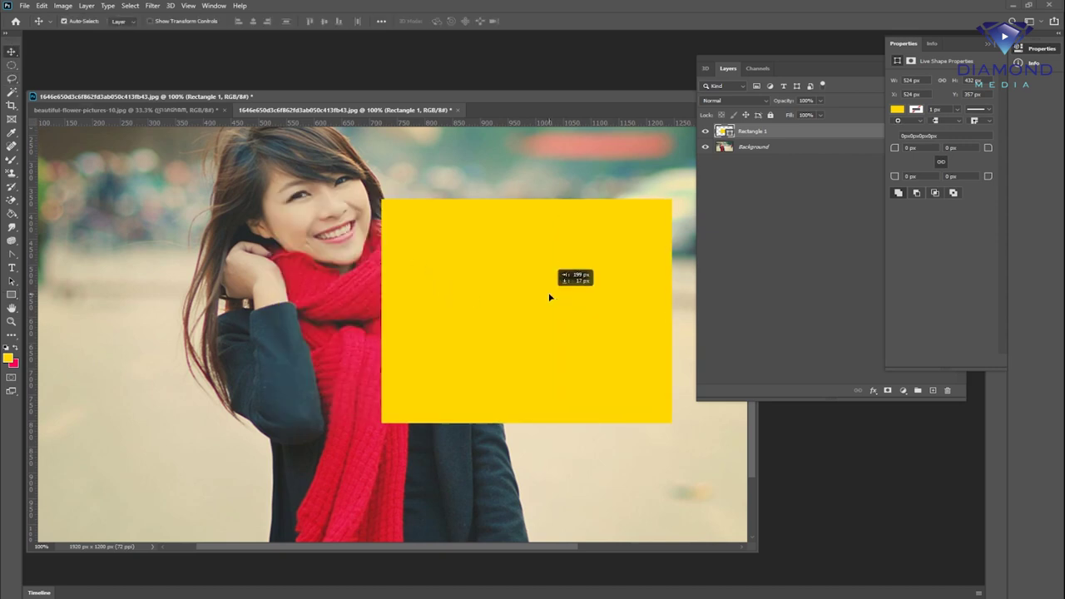
pyautogui.hotkey('ctrl', 'z')
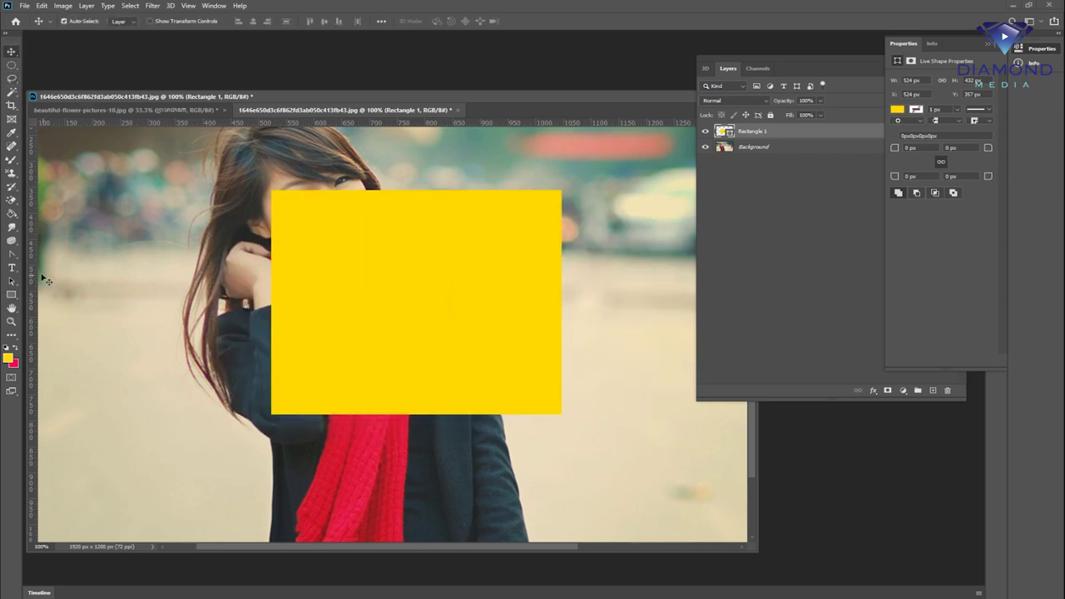
# Reposition the yellow rectangle with Path and Direct Selection drags and Shift+arrow nudges
pyautogui.click(18, 281)
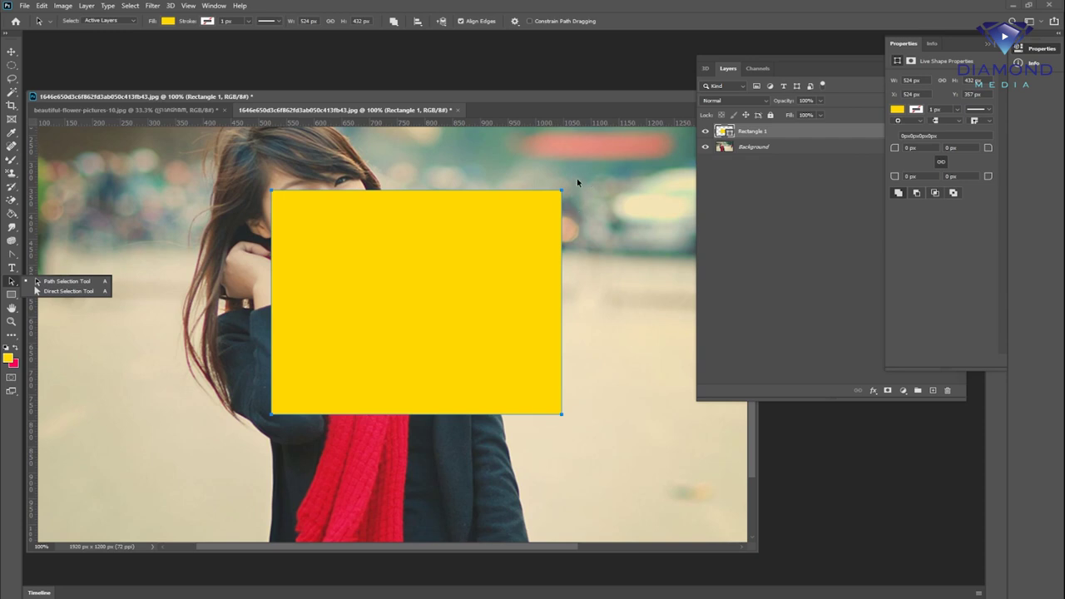
pyautogui.moveTo(528, 195); pyautogui.dragTo(581, 193)
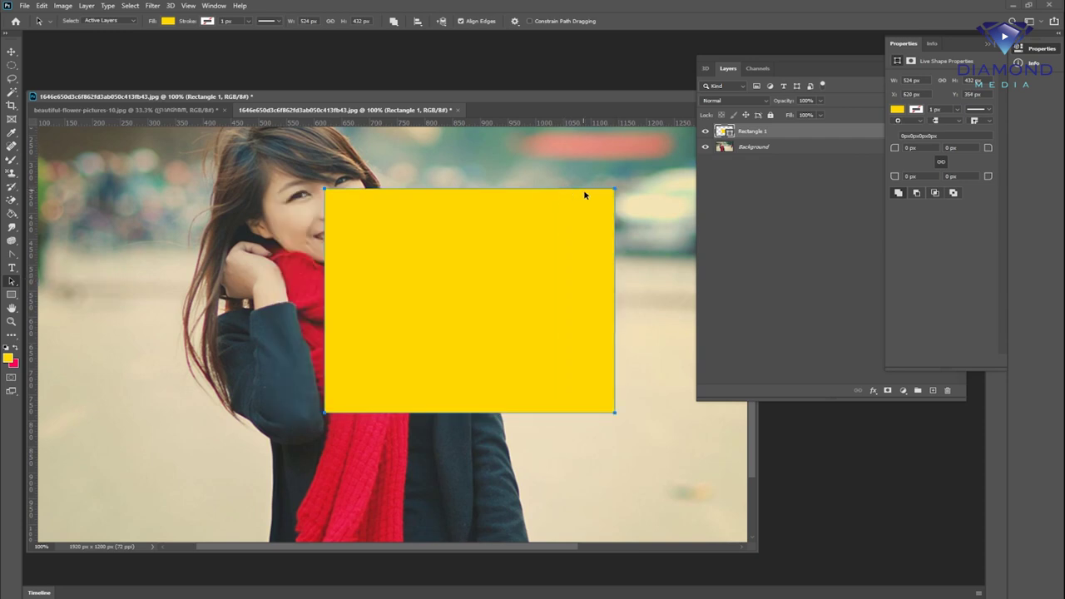
pyautogui.hotkey('ctrl', 'z')
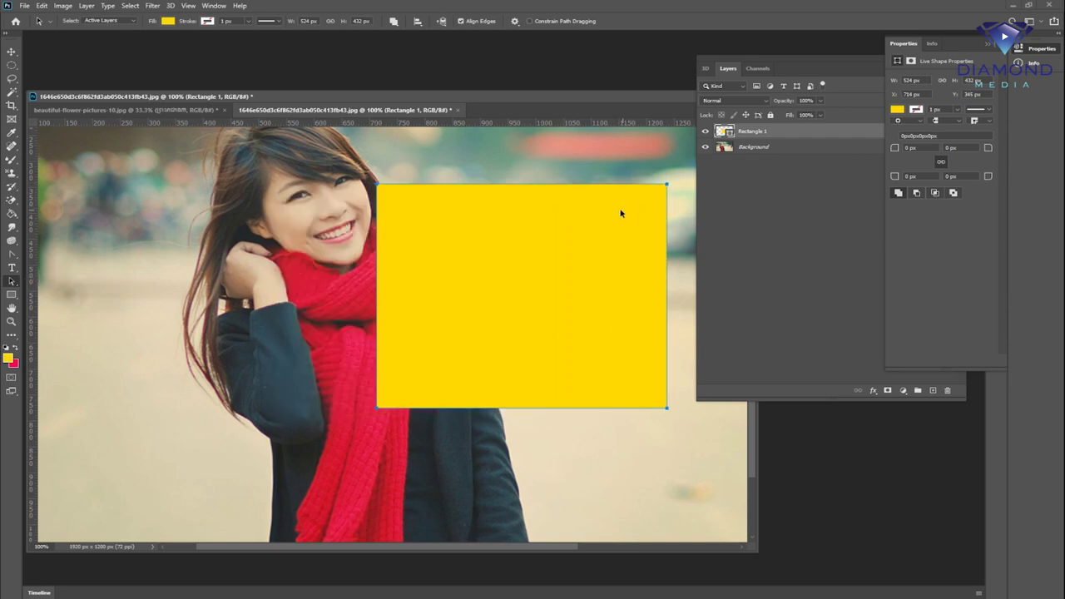
pyautogui.click(15, 285)
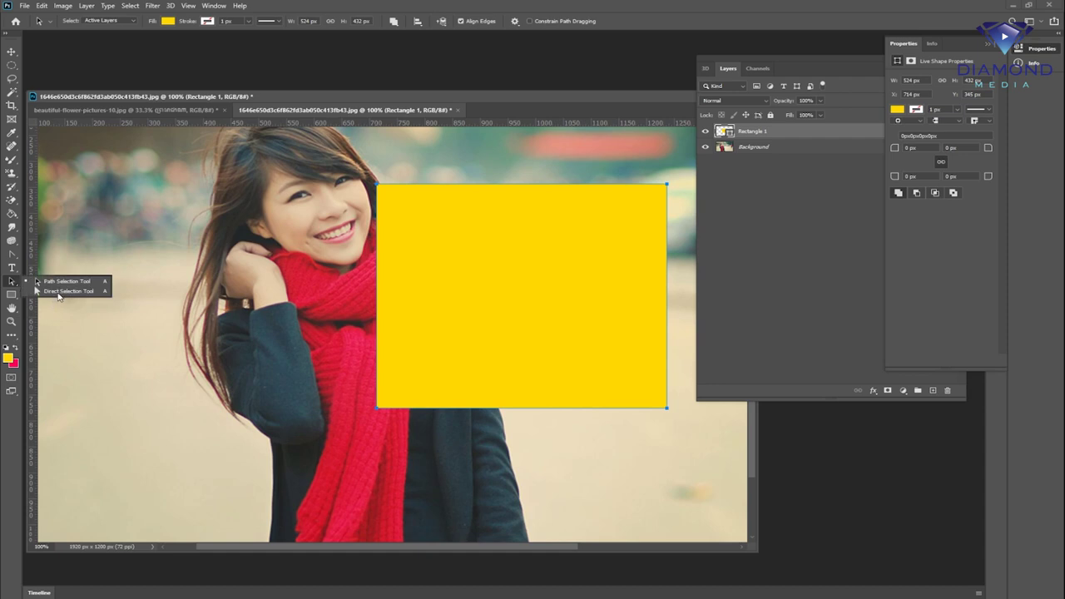
pyautogui.click(59, 291)
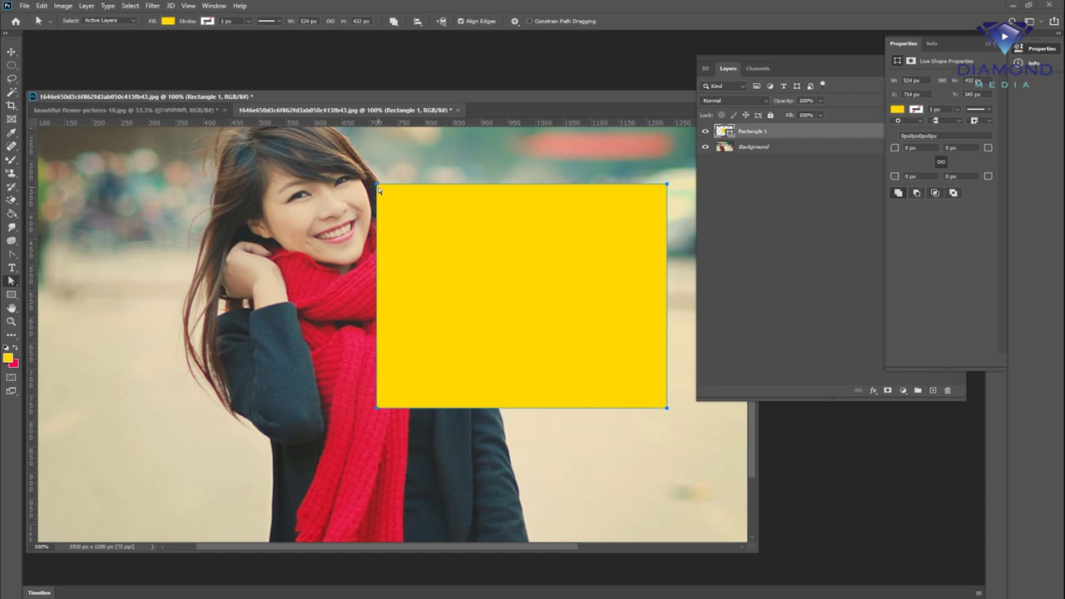
pyautogui.moveTo(378, 190); pyautogui.dragTo(345, 218)
pyautogui.hotkey('shift', 'Up')
pyautogui.hotkey('shift', 'Up')
pyautogui.hotkey('shift', 'Up')
pyautogui.hotkey('shift', 'Right')
pyautogui.hotkey('shift', 'Right')
pyautogui.hotkey('shift', 'Right')
pyautogui.hotkey('shift', 'Left')
pyautogui.hotkey('shift', 'Left')
pyautogui.hotkey('shift', 'Left')
pyautogui.hotkey('shift', 'Left')
pyautogui.hotkey('shift', 'Left')
pyautogui.hotkey('shift', 'Left')
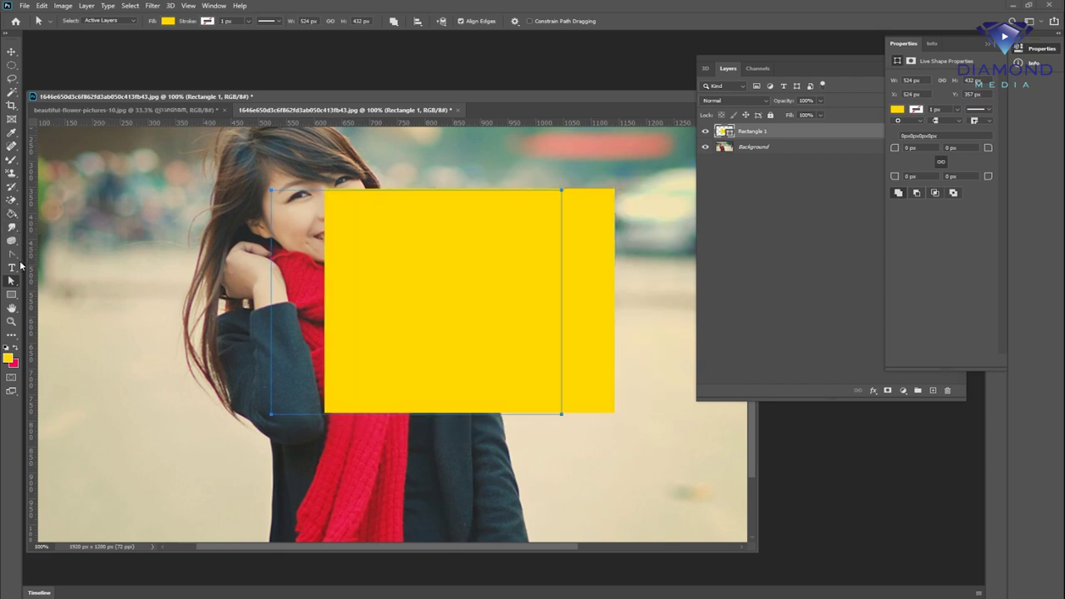
# With the Polygon Tool active, delete the yellow Rectangle 1 layer
pyautogui.click(12, 254)
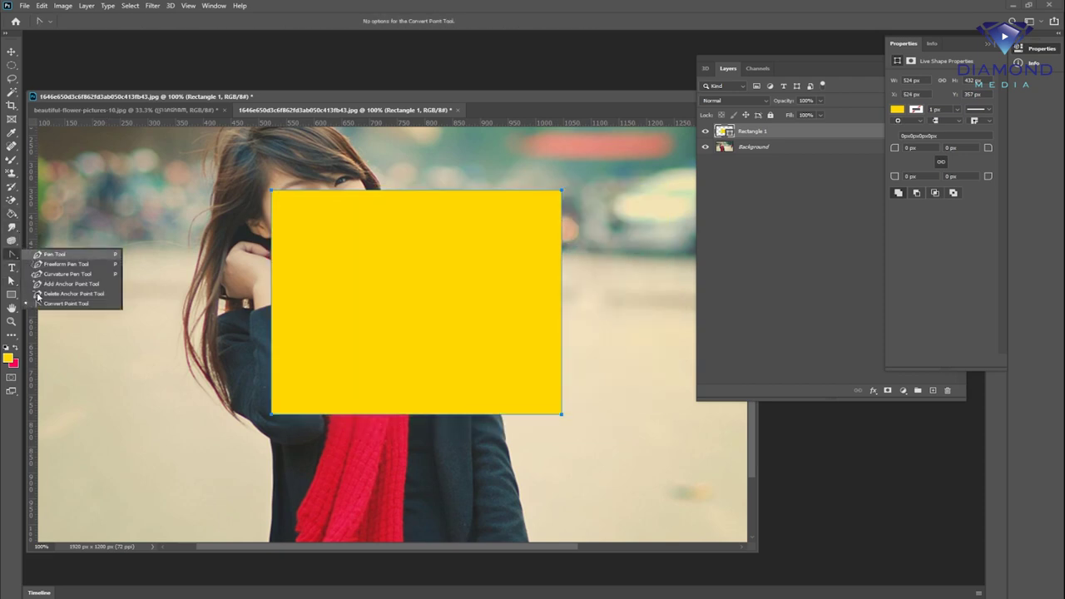
pyautogui.click(11, 295)
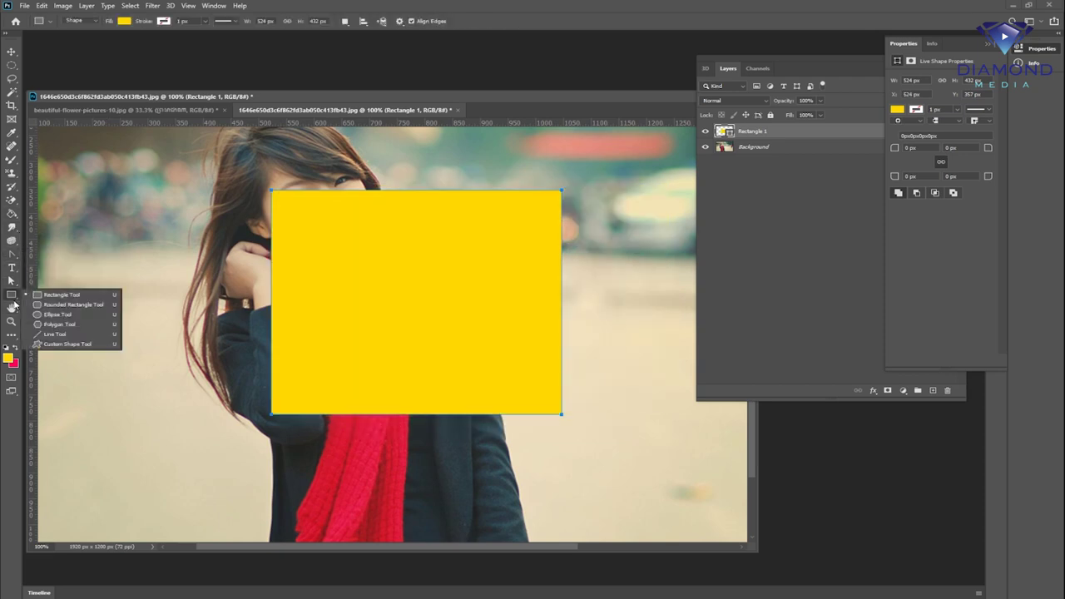
pyautogui.click(58, 324)
pyautogui.press('Delete')
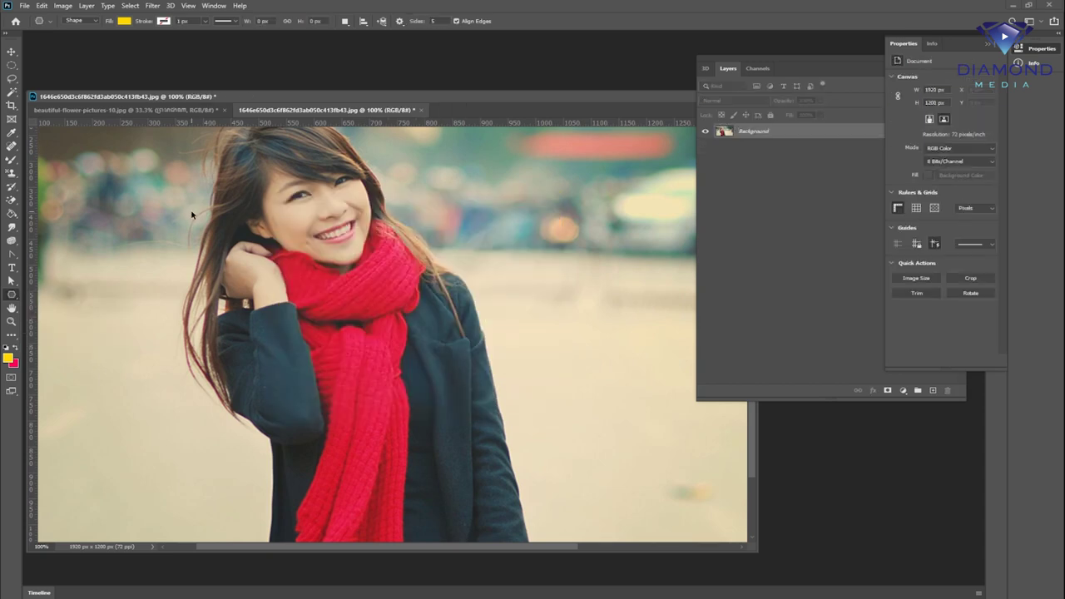
# Draw a yellow pentagon, move it onto the scarf, and drag its corners into a stretched trapezoid
pyautogui.moveTo(191, 215); pyautogui.dragTo(449, 341)
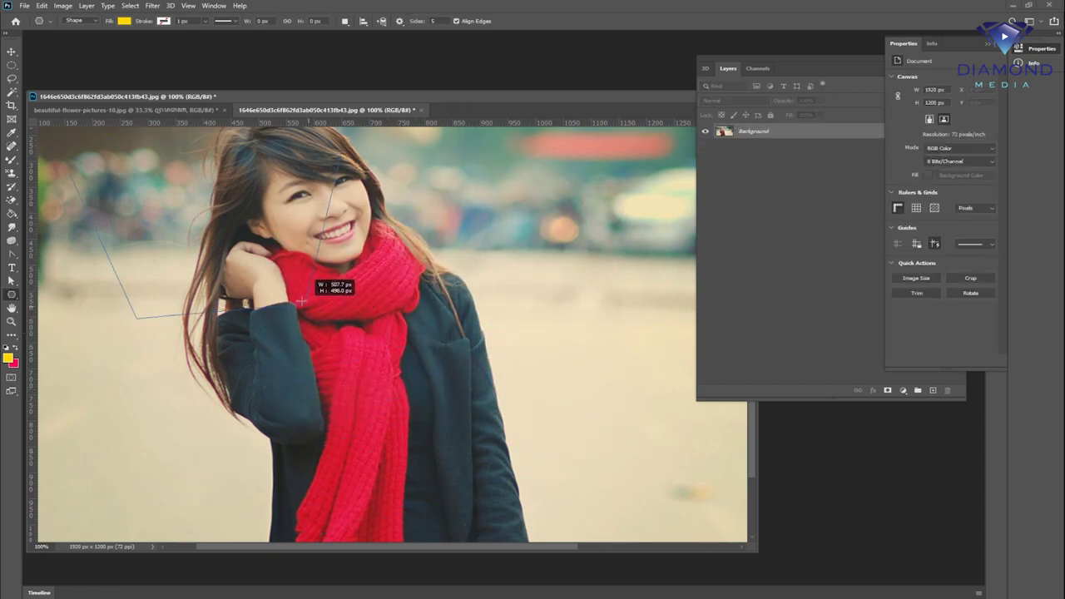
pyautogui.moveTo(589, 430); pyautogui.dragTo(161, 162)
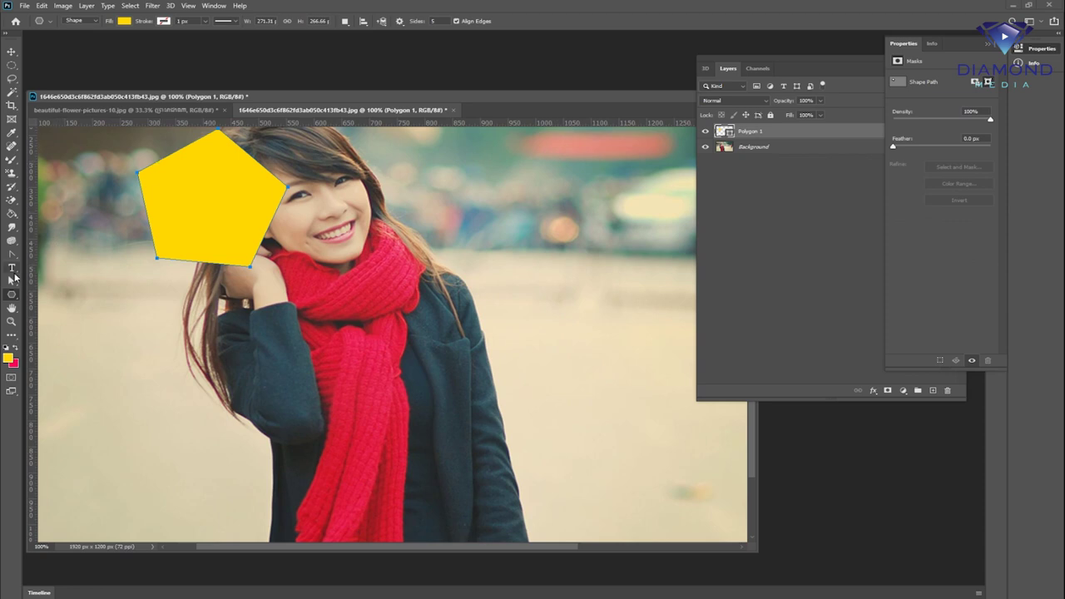
pyautogui.click(11, 253)
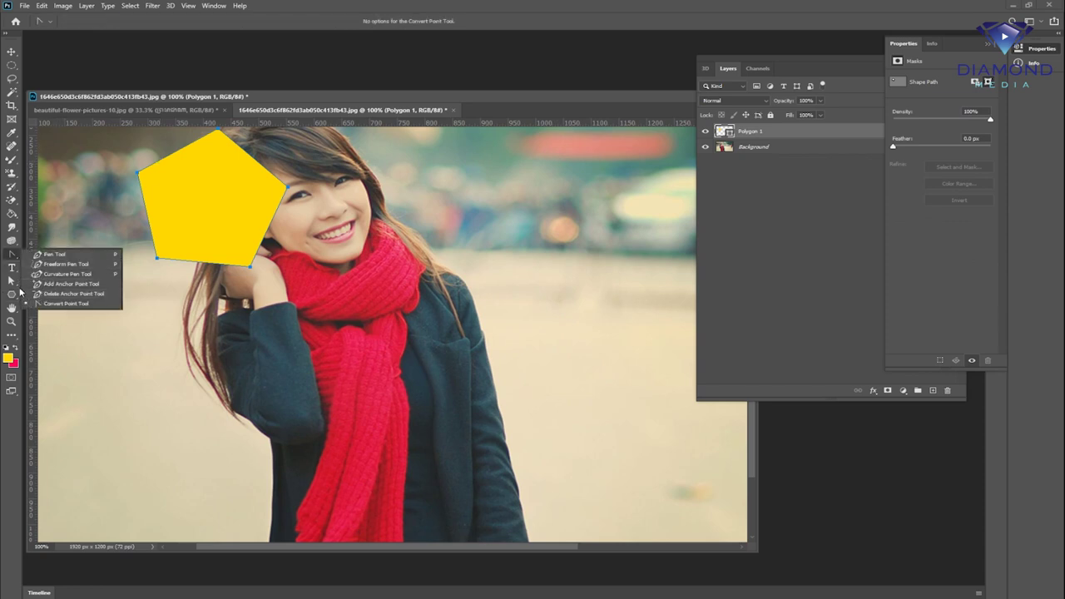
pyautogui.click(12, 280)
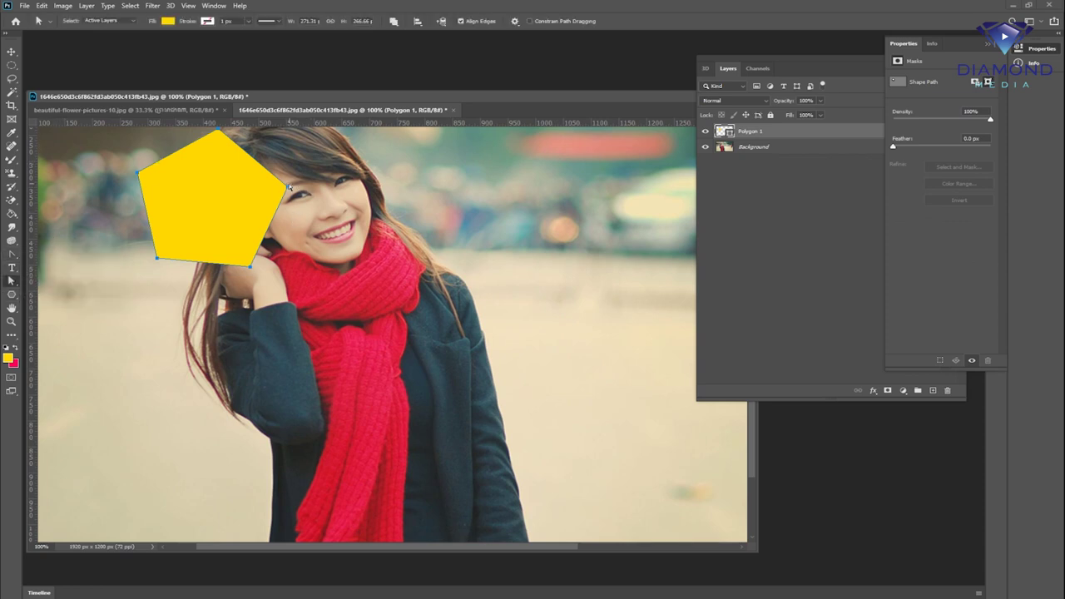
pyautogui.moveTo(289, 192)
pyautogui.mouseDown()
pyautogui.moveTo(436, 302)
pyautogui.moveTo(488, 226)
pyautogui.mouseUp()
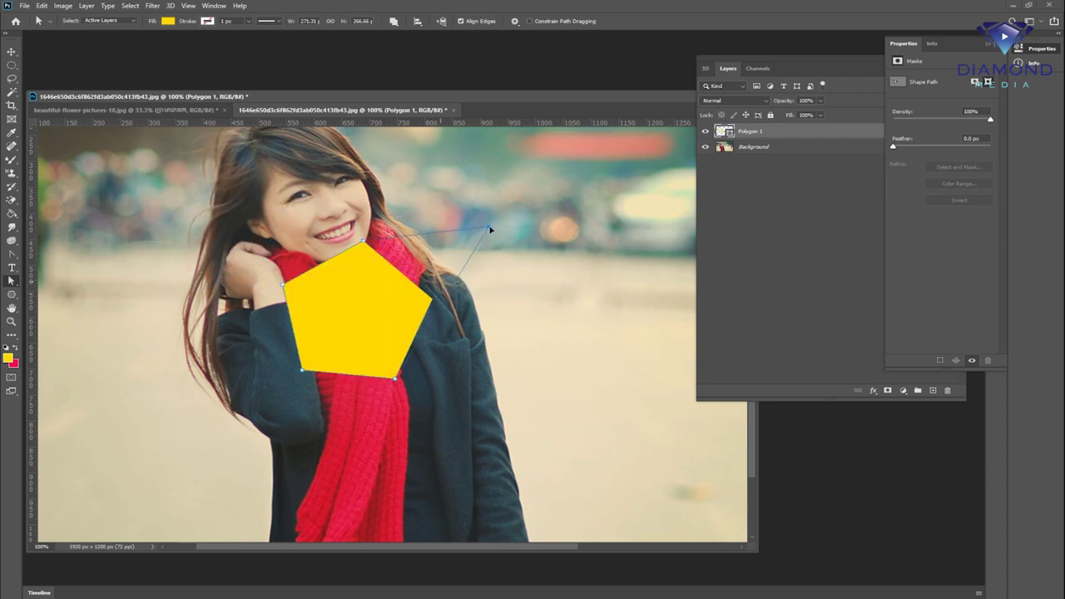
pyautogui.moveTo(366, 243); pyautogui.dragTo(271, 213)
pyautogui.moveTo(397, 378); pyautogui.dragTo(652, 371)
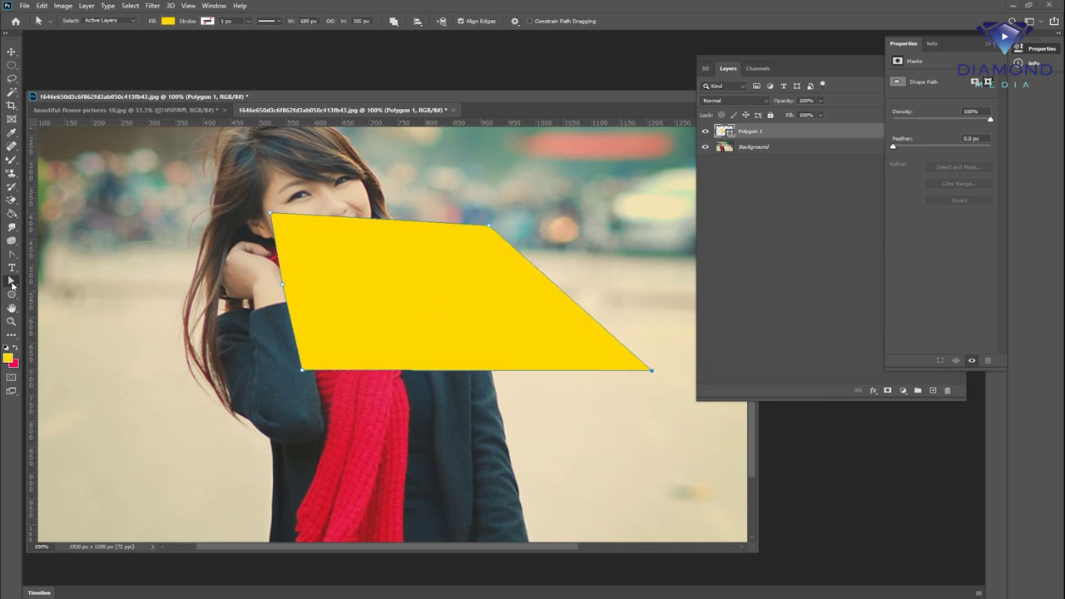
# Draw an ellipse over the woman's left side and a rounded rectangle with 30 px corner radius
pyautogui.click(12, 296)
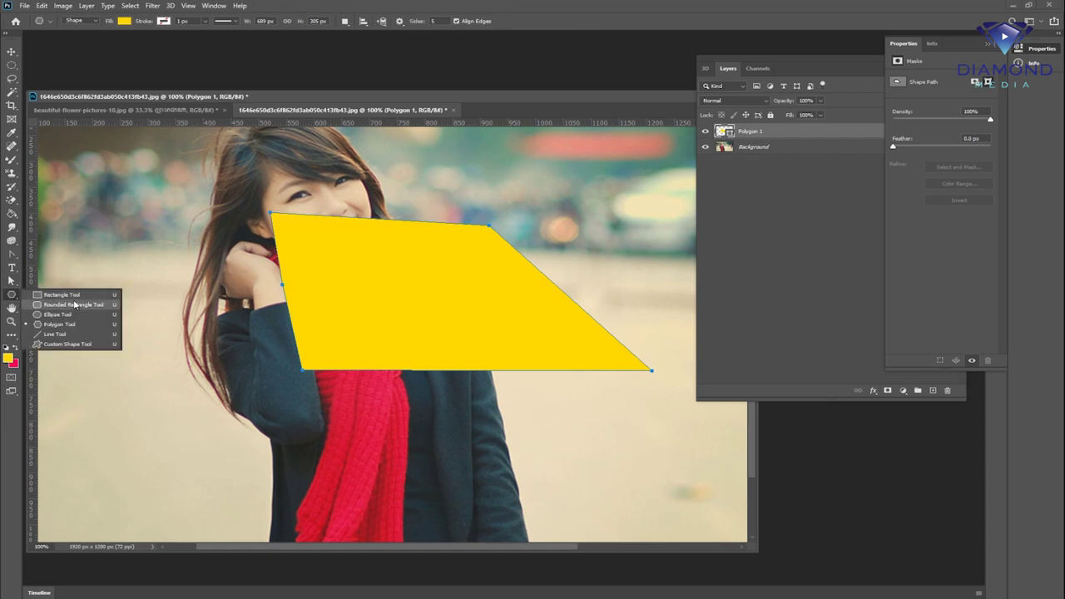
pyautogui.click(57, 314)
pyautogui.moveTo(130, 205); pyautogui.dragTo(311, 435)
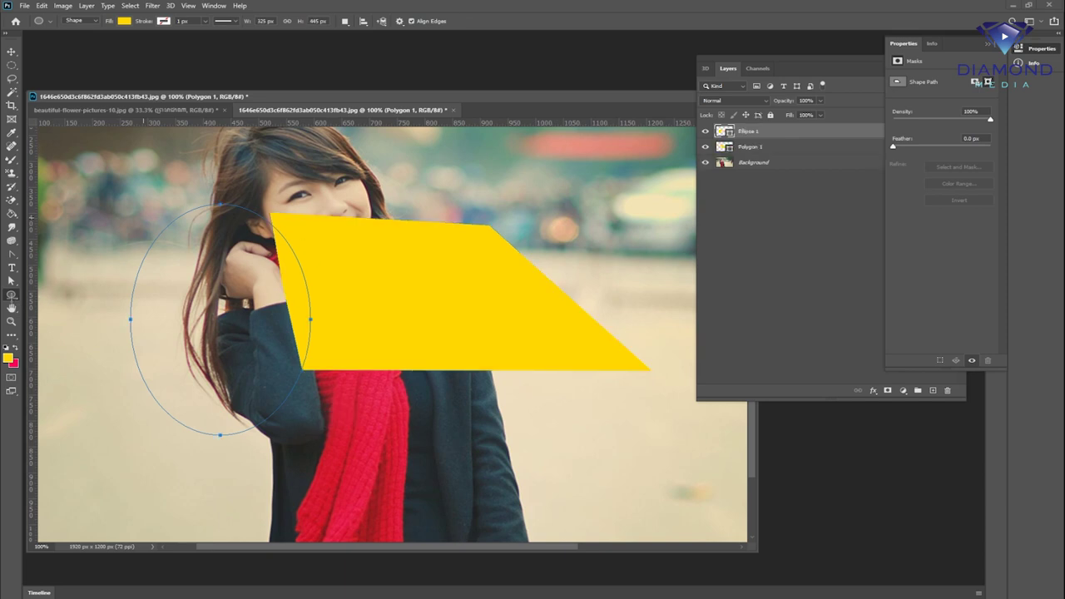
pyautogui.click(12, 296)
pyautogui.moveTo(366, 405); pyautogui.dragTo(645, 480)
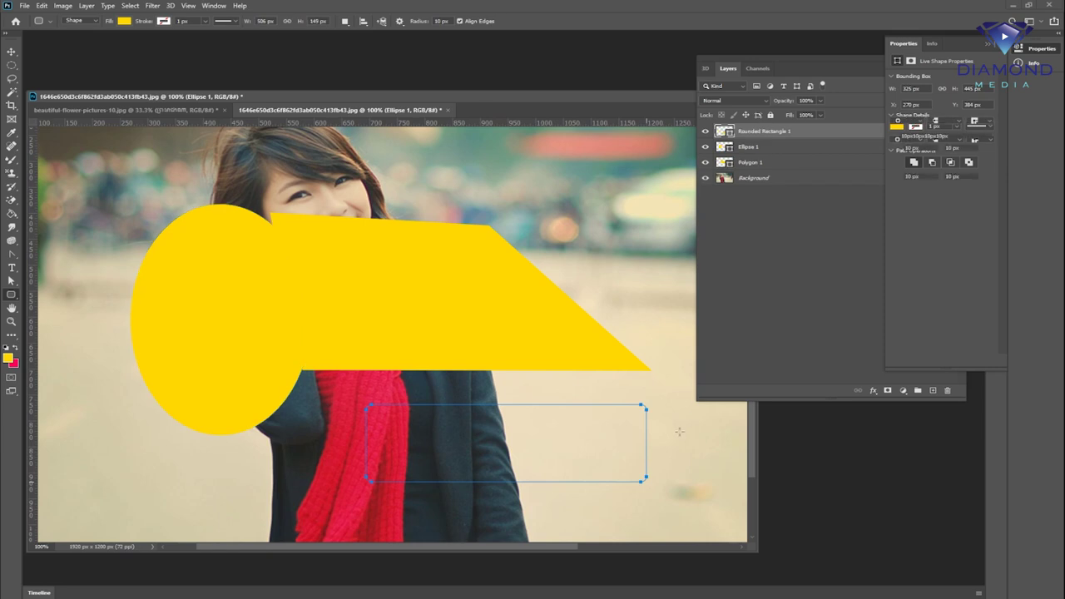
pyautogui.write('30')
pyautogui.press('Return')
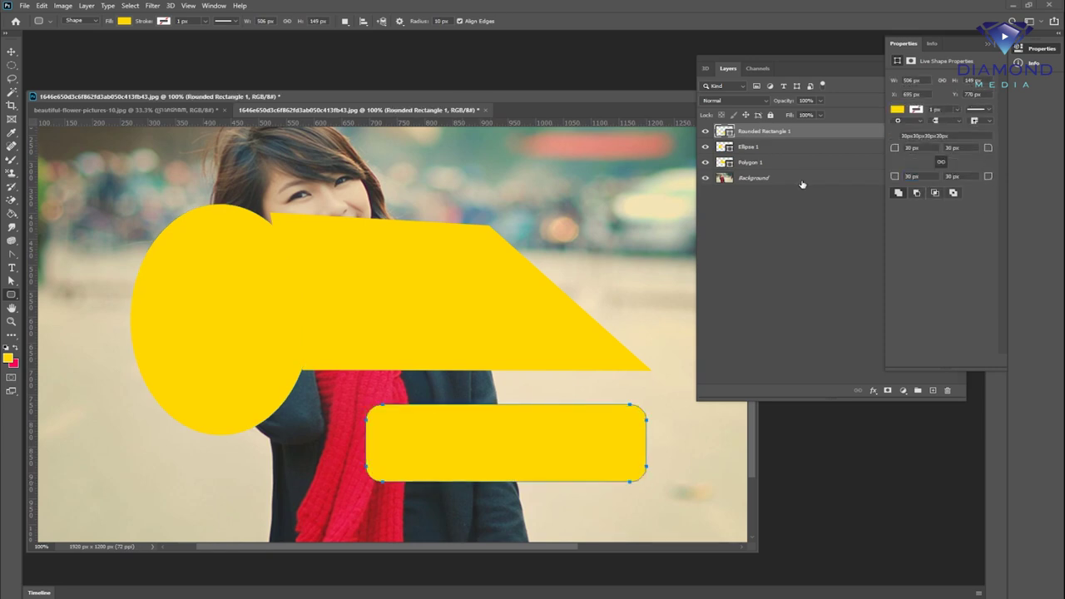
# Give the rounded rectangle a red fill and no outline colour
pyautogui.click(124, 21)
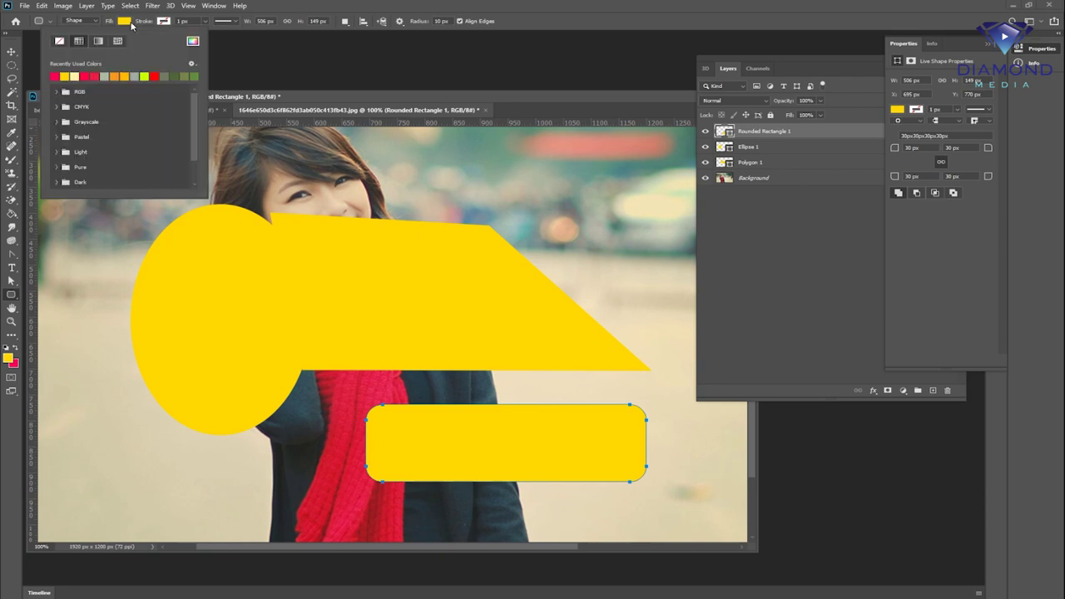
pyautogui.click(94, 77)
pyautogui.click(274, 14)
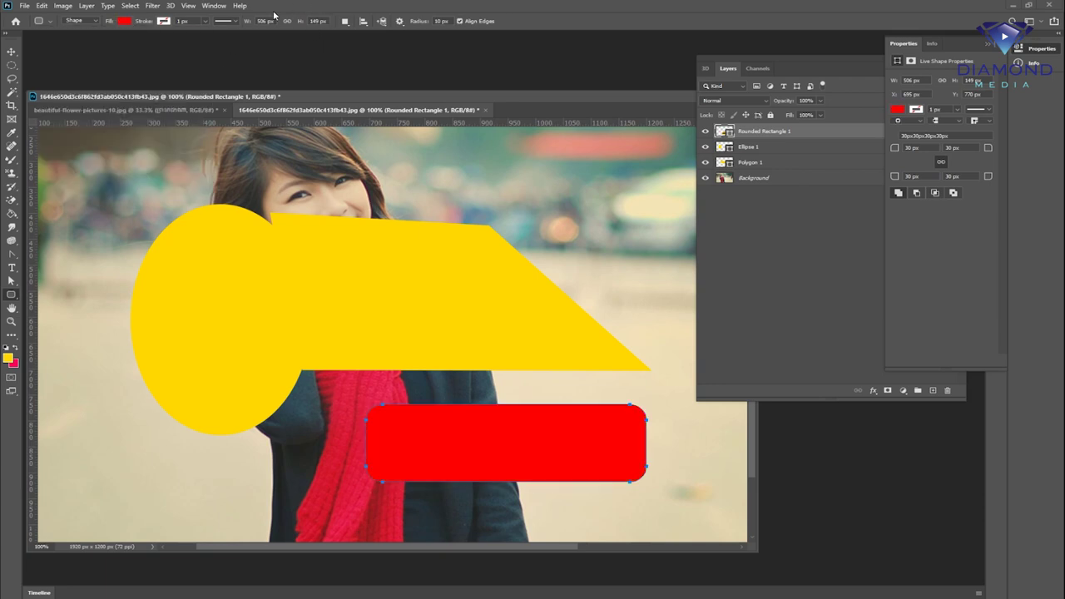
pyautogui.click(164, 21)
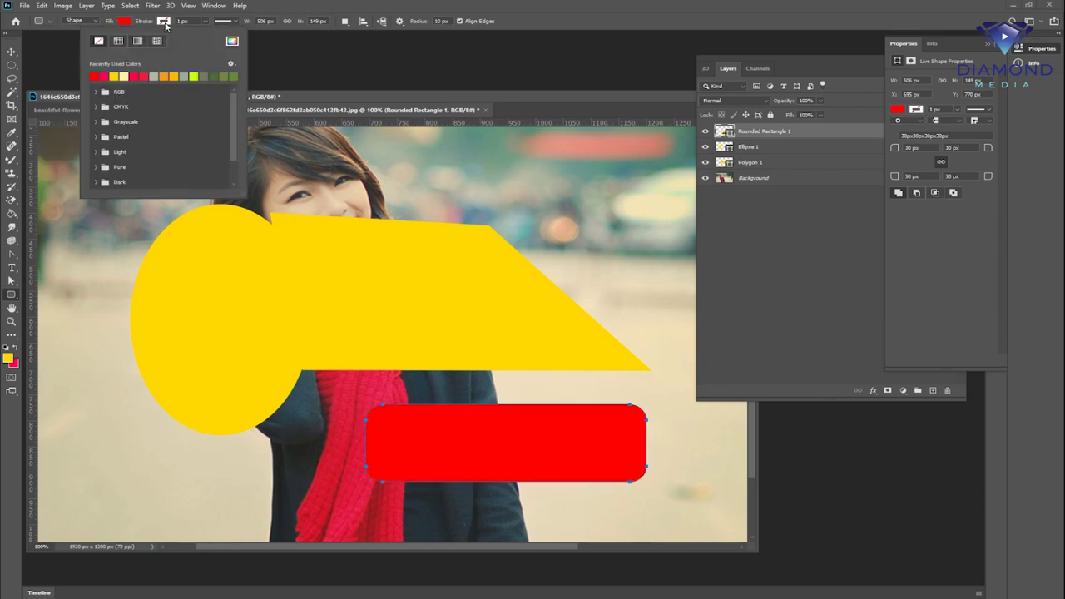
pyautogui.click(165, 22)
pyautogui.click(99, 43)
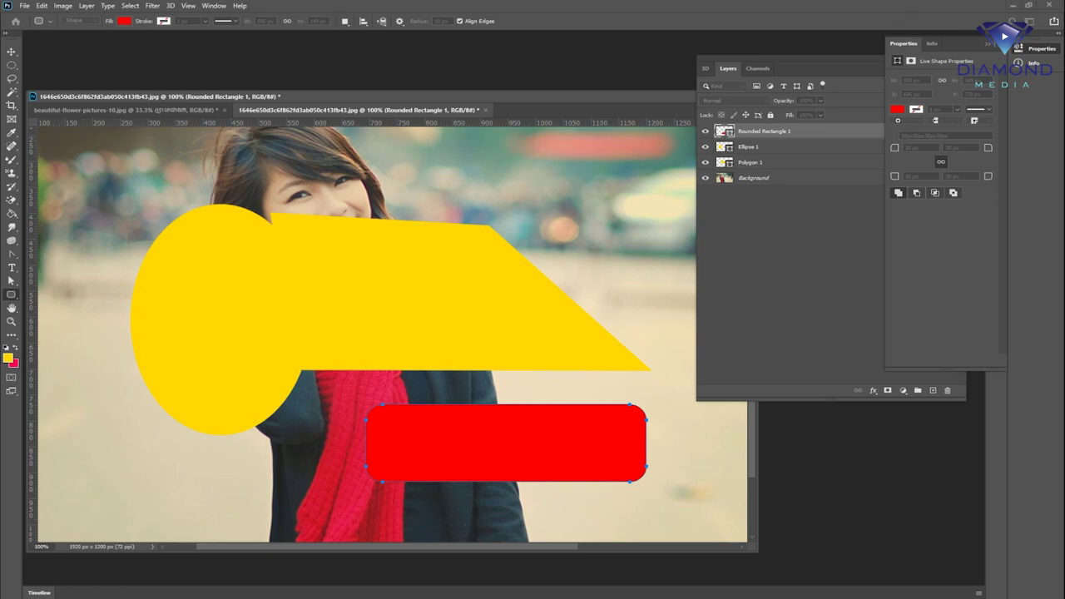
# Draw another rounded rectangle near the top and remove its fill
pyautogui.click(431, 196)
pyautogui.moveTo(399, 146); pyautogui.dragTo(566, 204)
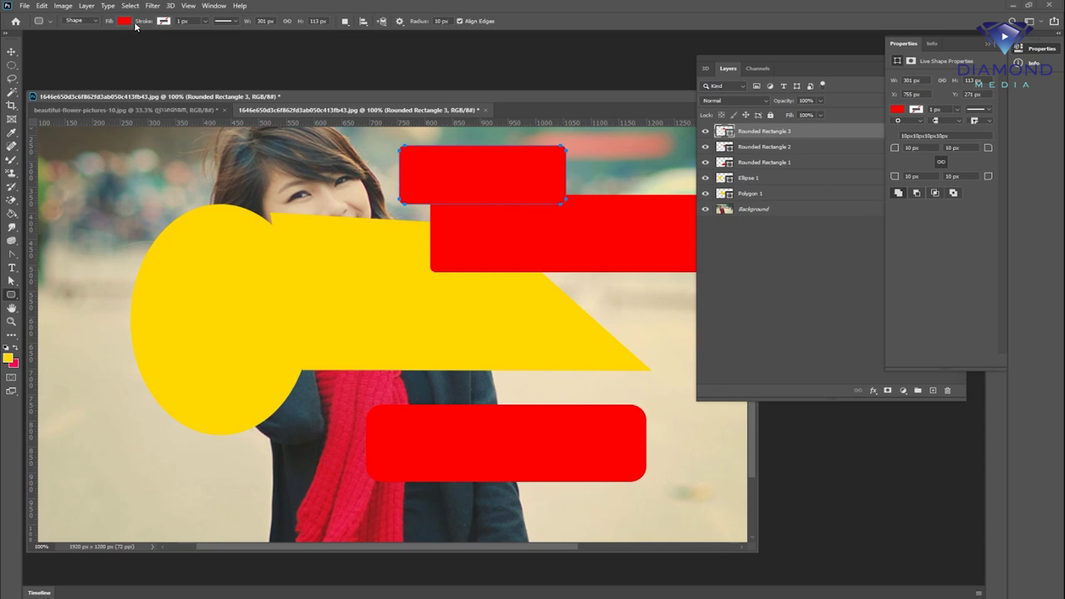
pyautogui.click(169, 22)
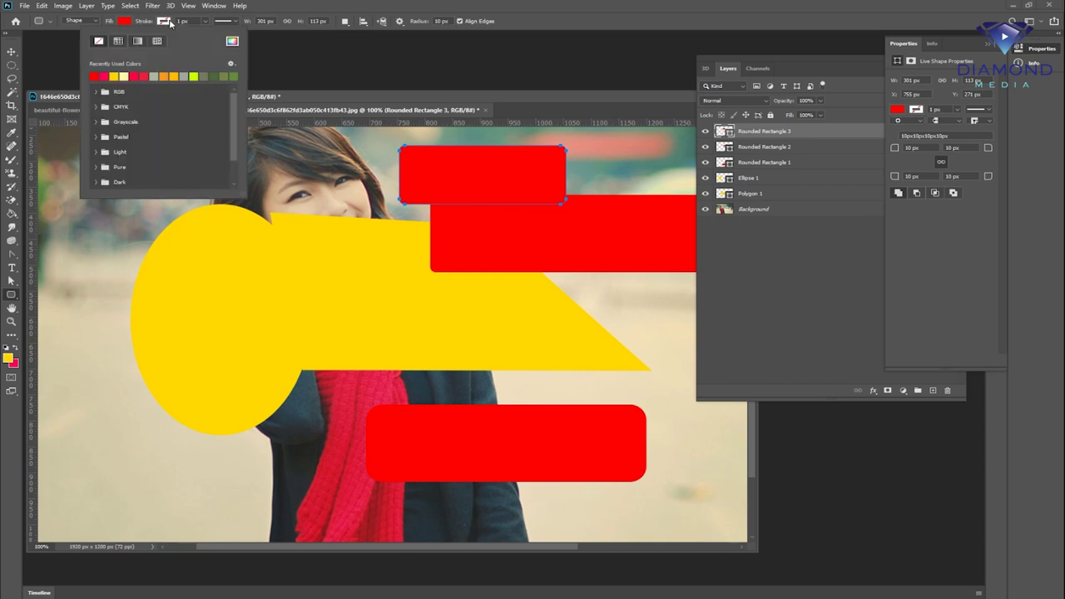
pyautogui.click(122, 22)
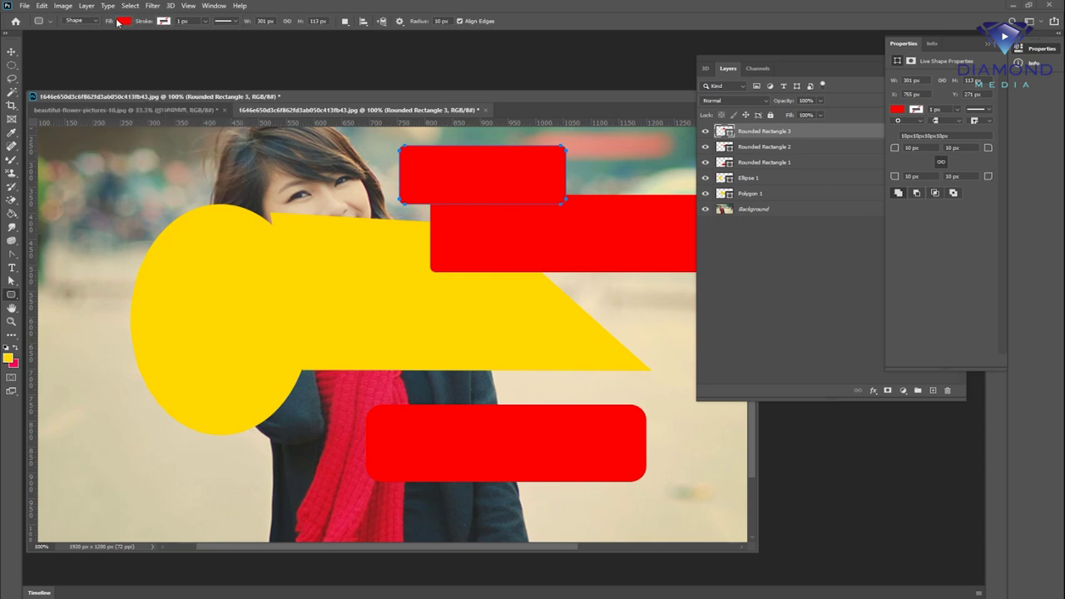
pyautogui.click(59, 41)
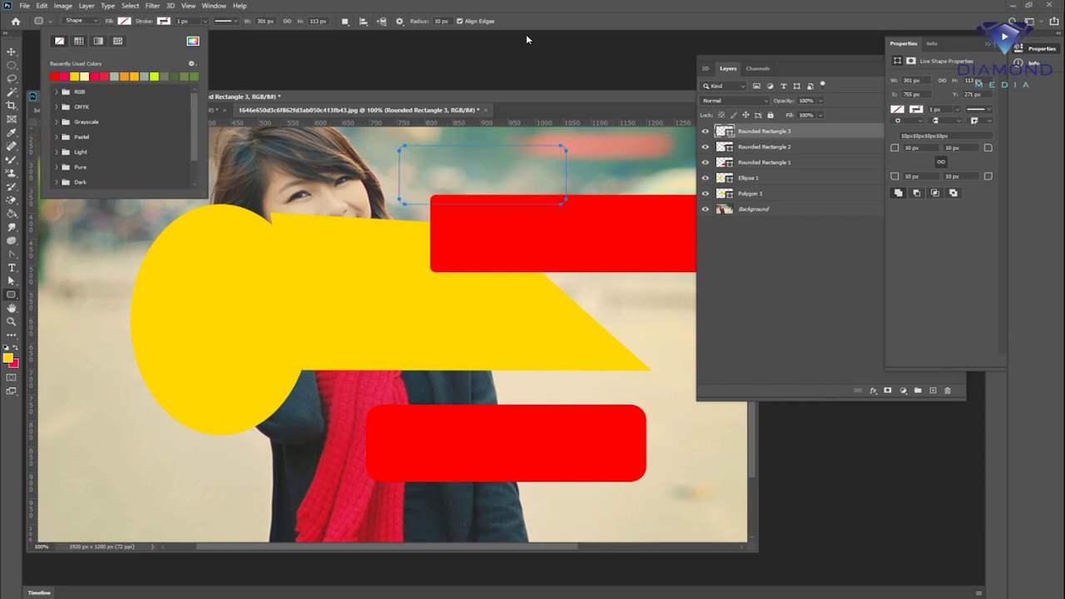
pyautogui.press('Return')
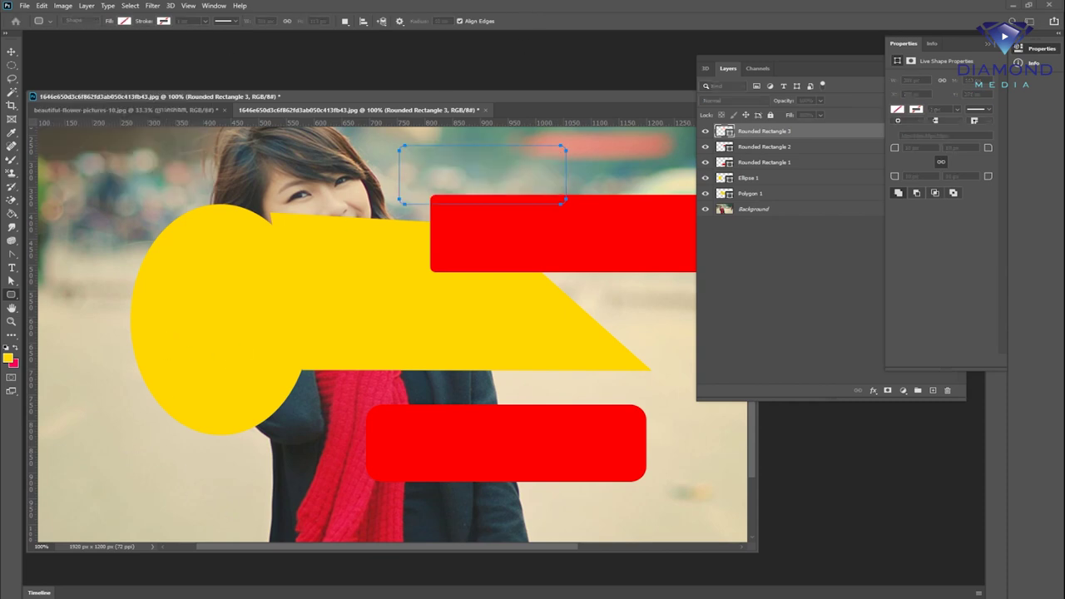
# Draw unfilled outlined rounded rectangles, thickening the stroke to 23.02 px then thinning it again
pyautogui.moveTo(87, 429); pyautogui.dragTo(215, 489)
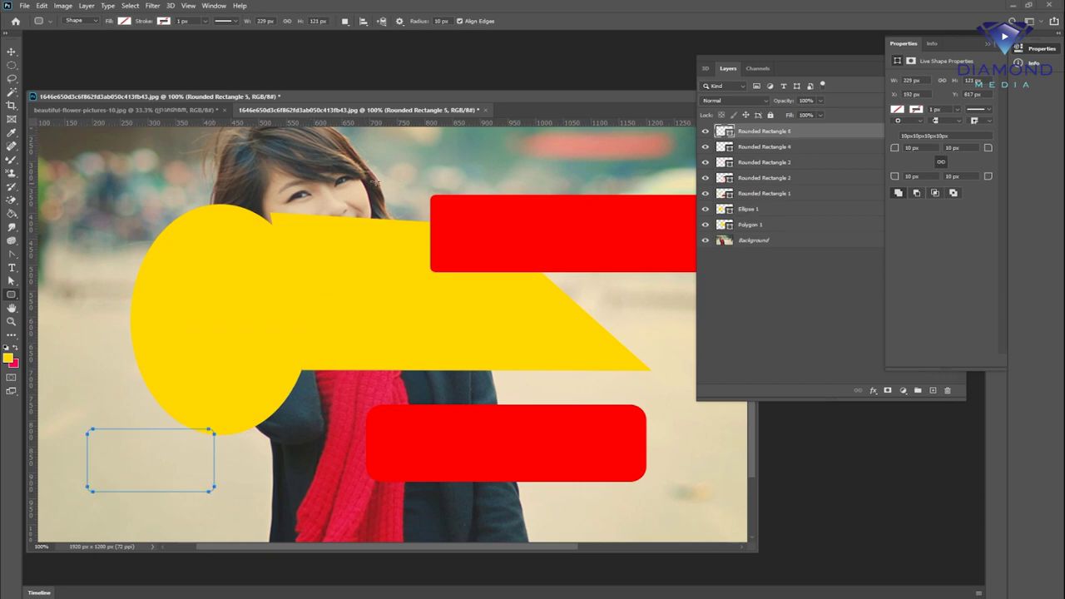
pyautogui.moveTo(259, 146); pyautogui.dragTo(499, 182)
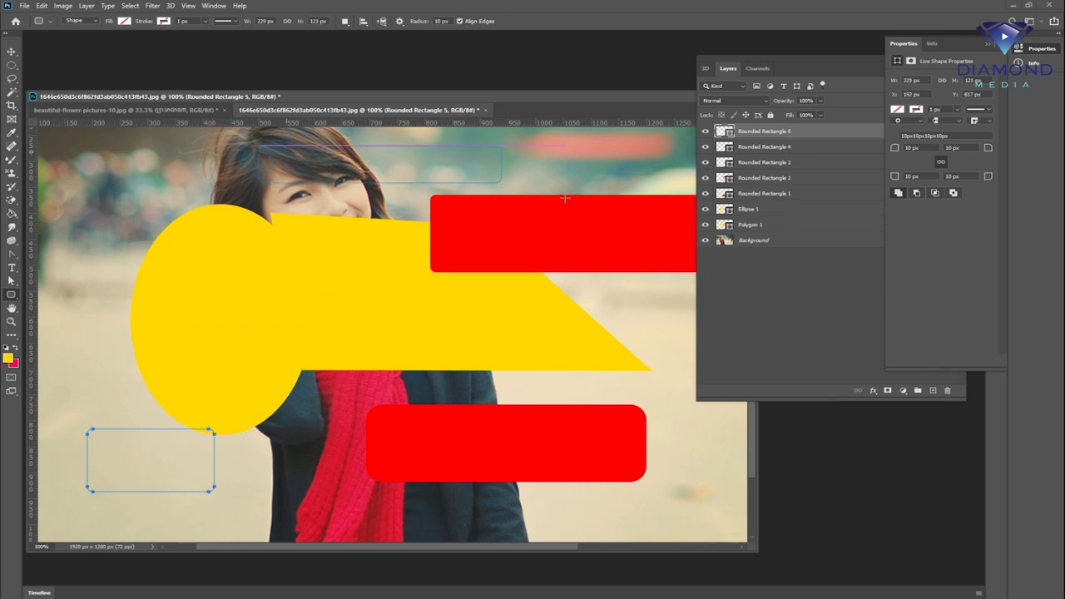
pyautogui.click(205, 22)
pyautogui.moveTo(211, 35); pyautogui.dragTo(227, 38)
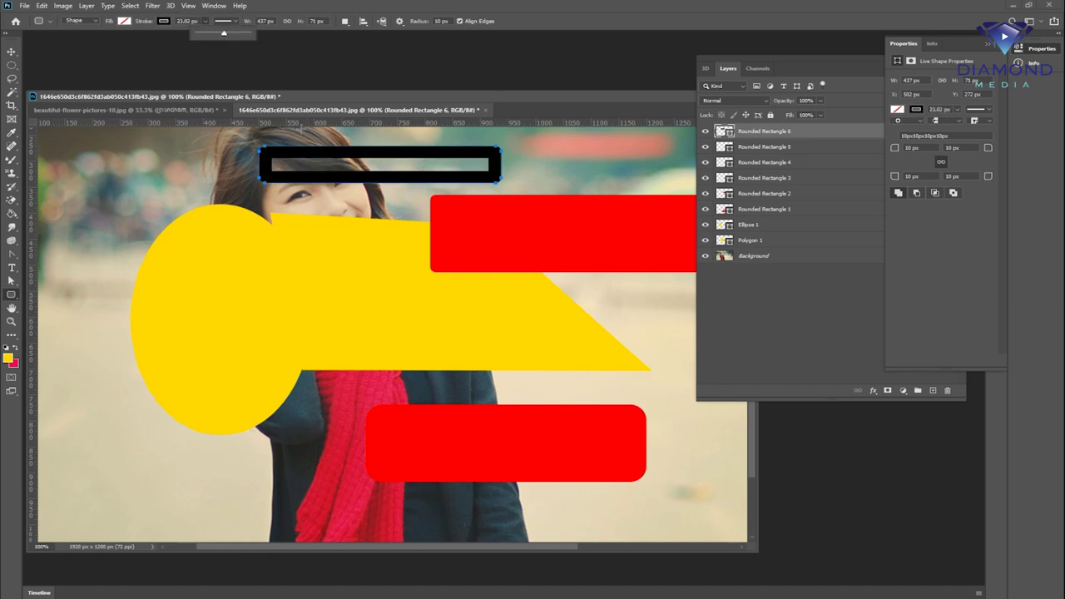
pyautogui.moveTo(225, 38); pyautogui.dragTo(211, 35)
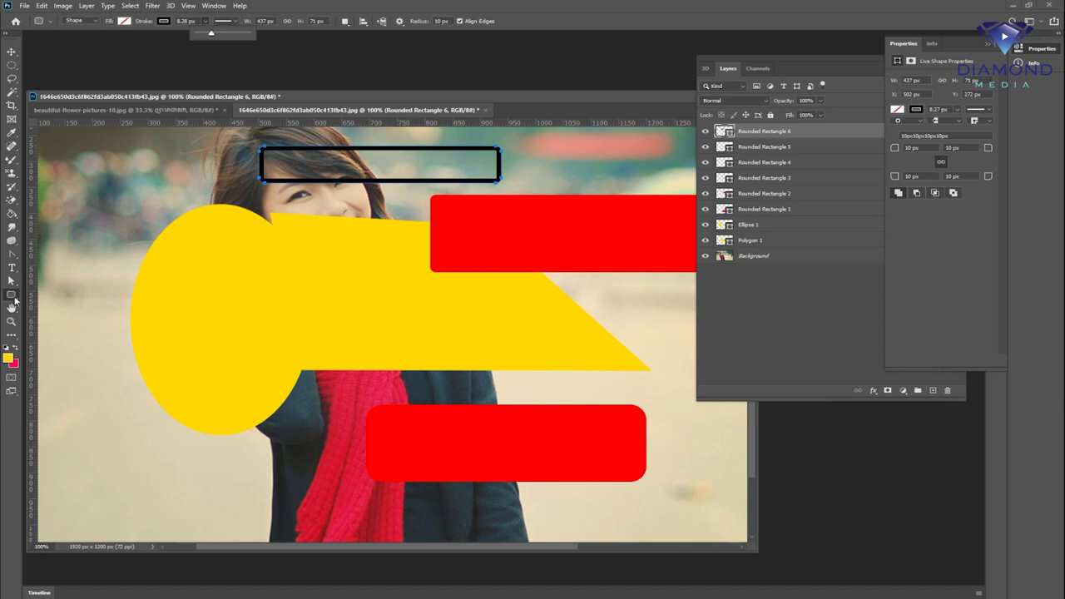
# Pick the Custom Shape Tool and browse the shape library's Boats category, then close it
pyautogui.rightClick(12, 295)
pyautogui.click(60, 346)
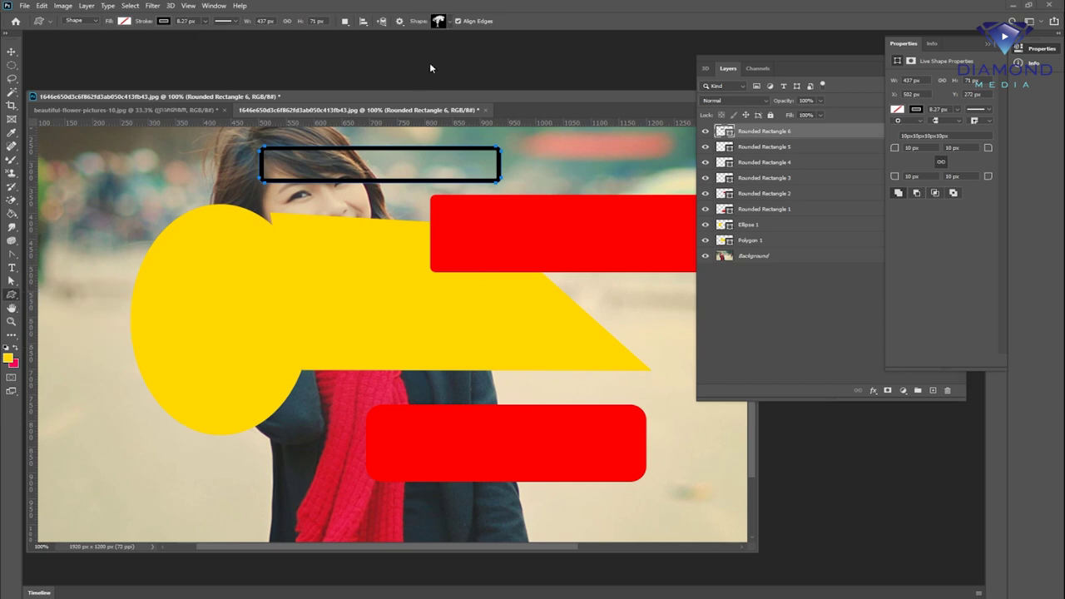
pyautogui.click(454, 21)
pyautogui.scroll(-2, 555, 190)
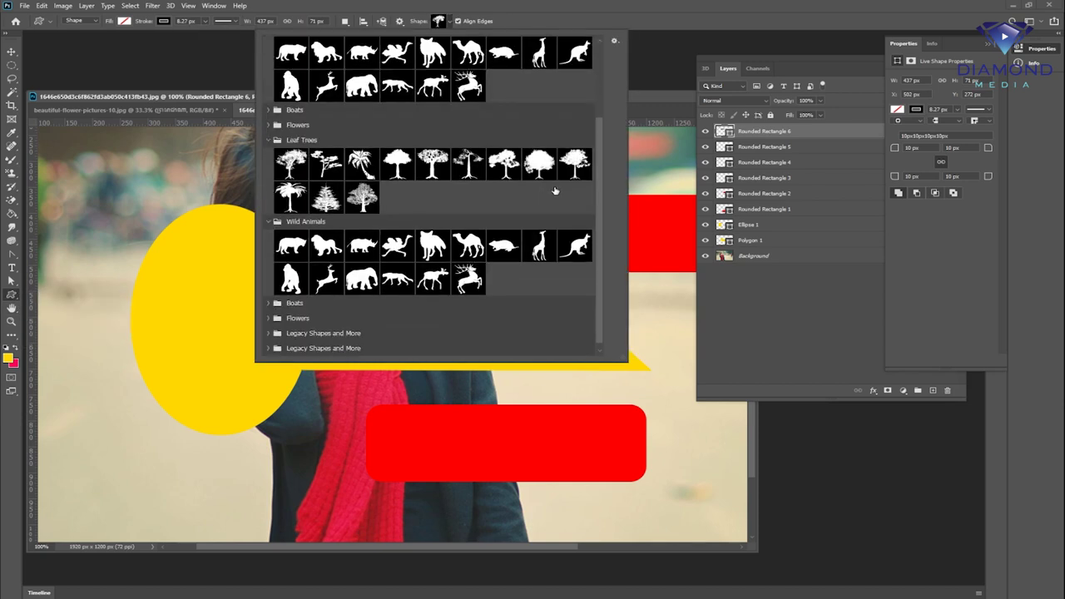
pyautogui.click(267, 297)
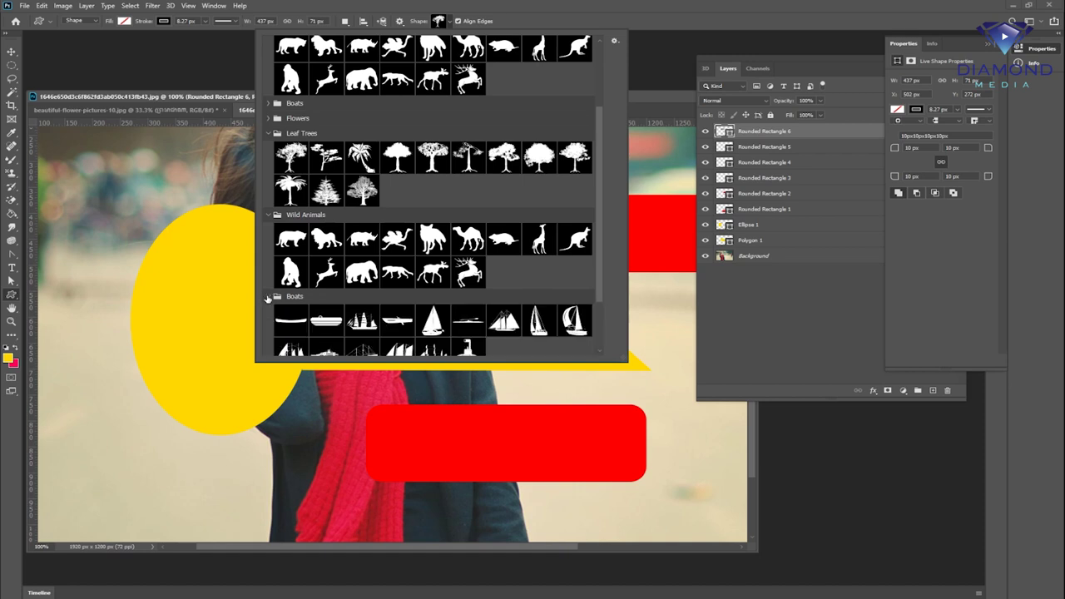
pyautogui.click(726, 10)
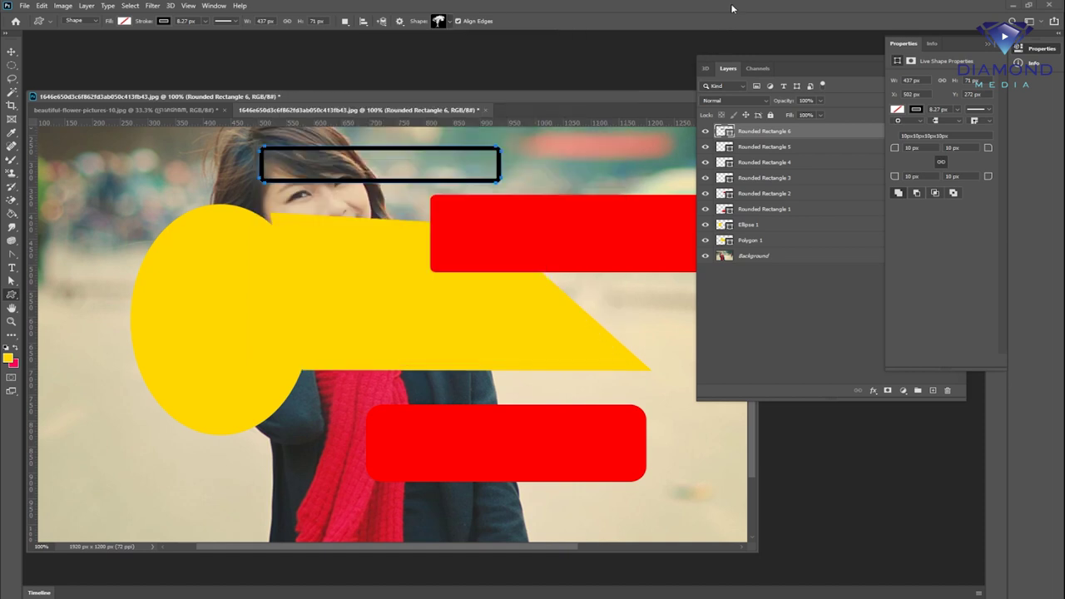
# Pan the canvas and rotate the view until the photo is nearly level
pyautogui.press('h')
pyautogui.moveTo(307, 306); pyautogui.dragTo(488, 288)
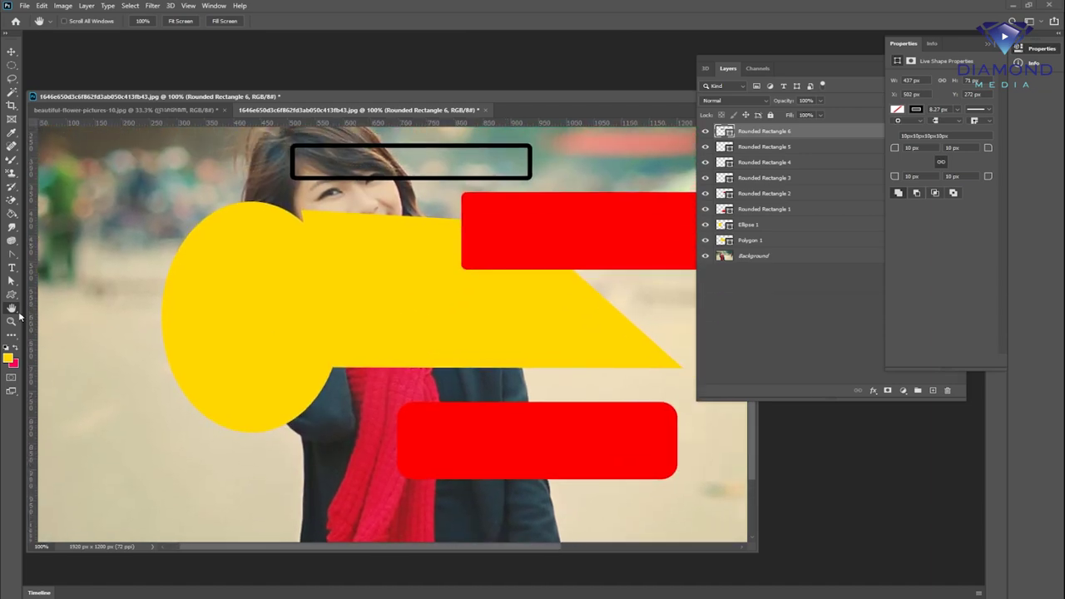
pyautogui.press('r')
pyautogui.moveTo(423, 240)
pyautogui.mouseDown()
pyautogui.moveTo(510, 354)
pyautogui.moveTo(483, 310)
pyautogui.mouseUp()
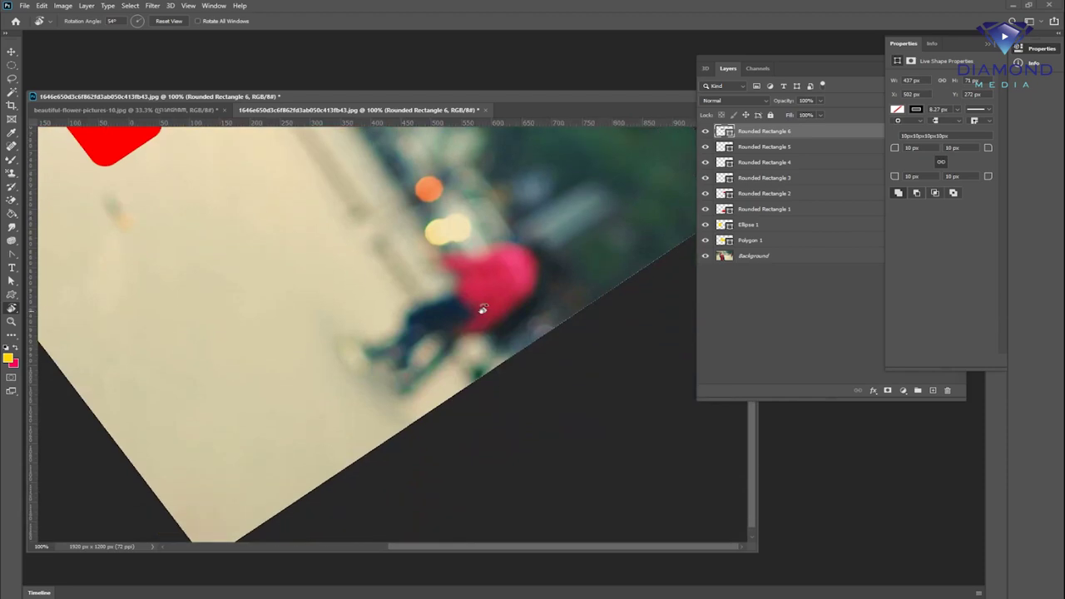
pyautogui.scroll(-4, 489, 300)
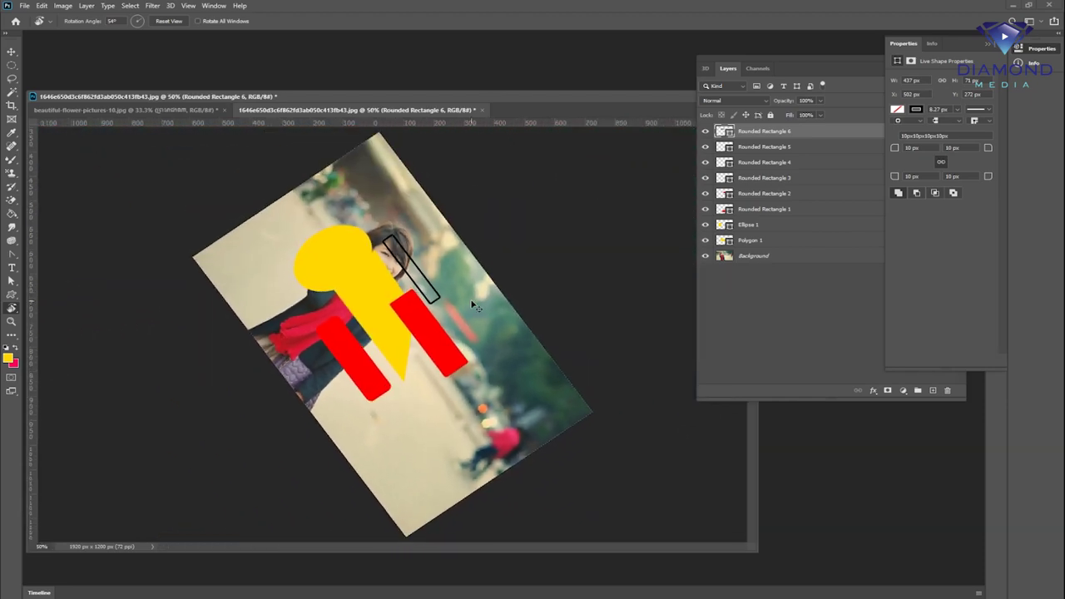
pyautogui.moveTo(489, 300)
pyautogui.mouseDown()
pyautogui.moveTo(317, 228)
pyautogui.moveTo(733, 199)
pyautogui.mouseUp()
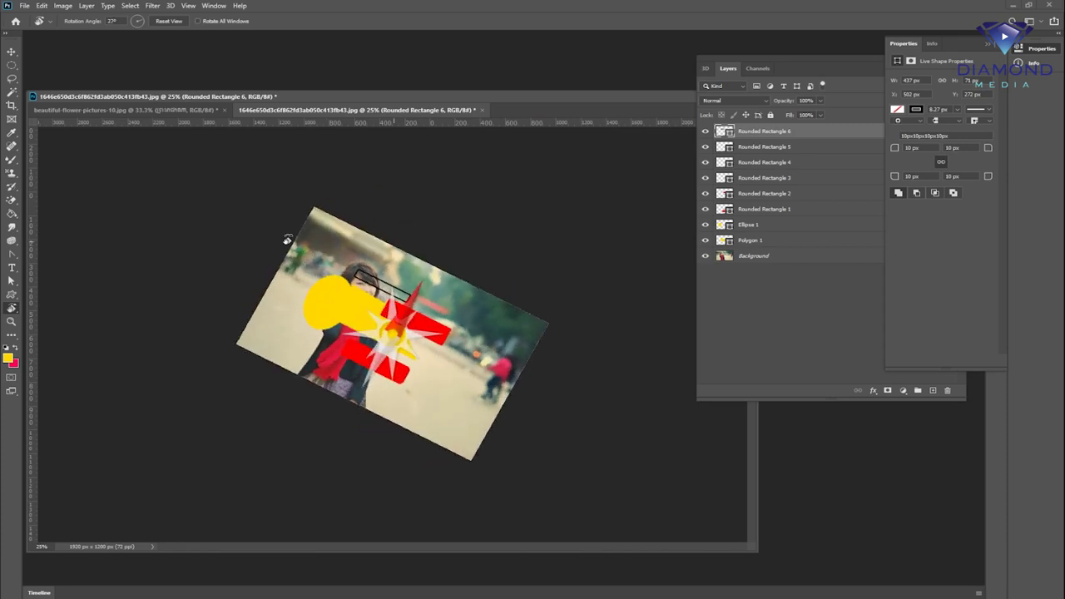
pyautogui.moveTo(439, 271); pyautogui.dragTo(274, 254)
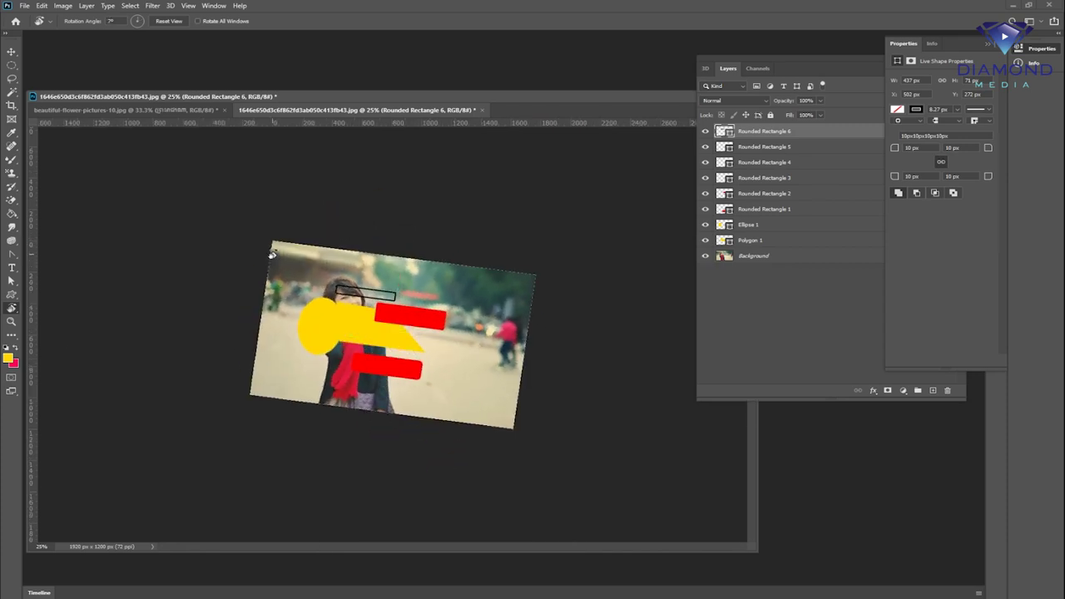
# Zoom in and far out with the Zoom tool, then fit the whole photo with Ctrl+0
pyautogui.click(12, 321)
pyautogui.click(454, 321)
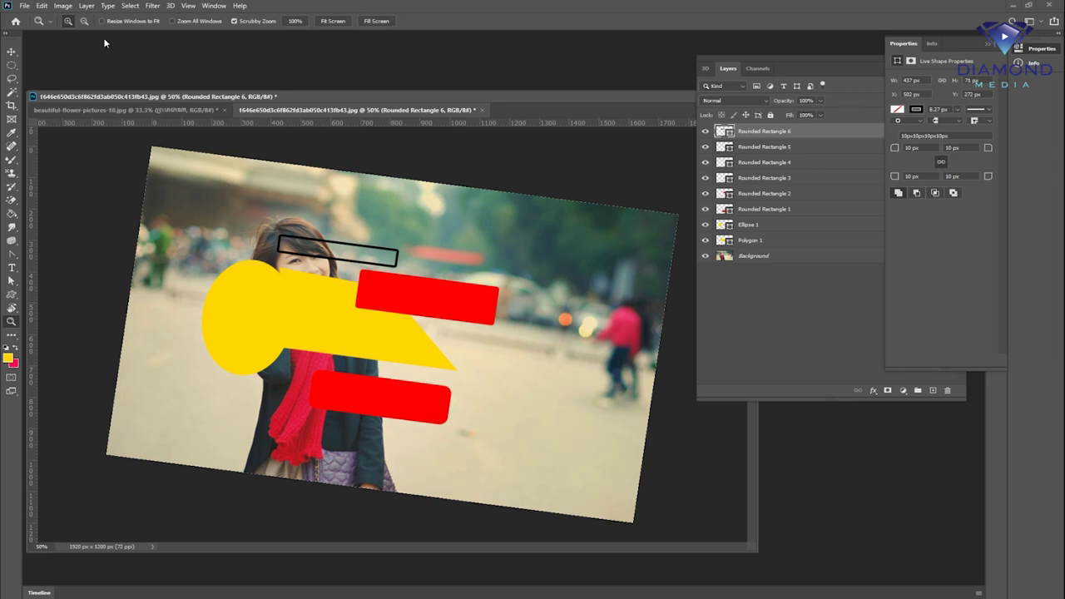
pyautogui.click(83, 20)
pyautogui.moveTo(363, 219)
pyautogui.mouseDown()
pyautogui.moveTo(367, 84)
pyautogui.moveTo(188, 4)
pyautogui.mouseUp()
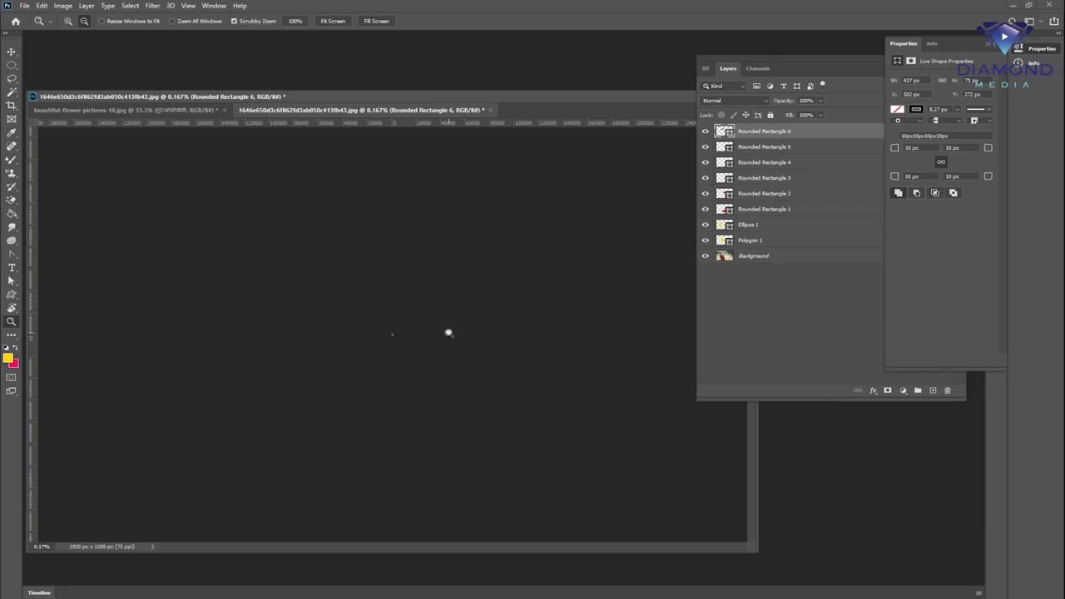
pyautogui.press('alt')
pyautogui.hotkey('ctrl', '0')
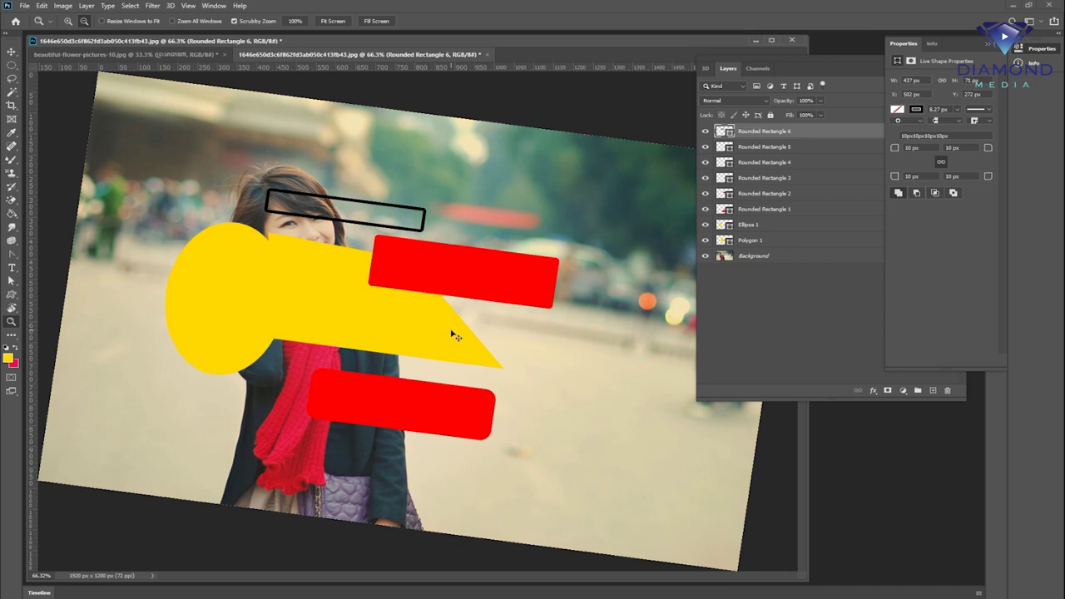
# Zoom out step by step until the photo is a roughly 5% thumbnail
pyautogui.hotkey('ctrl', '-')
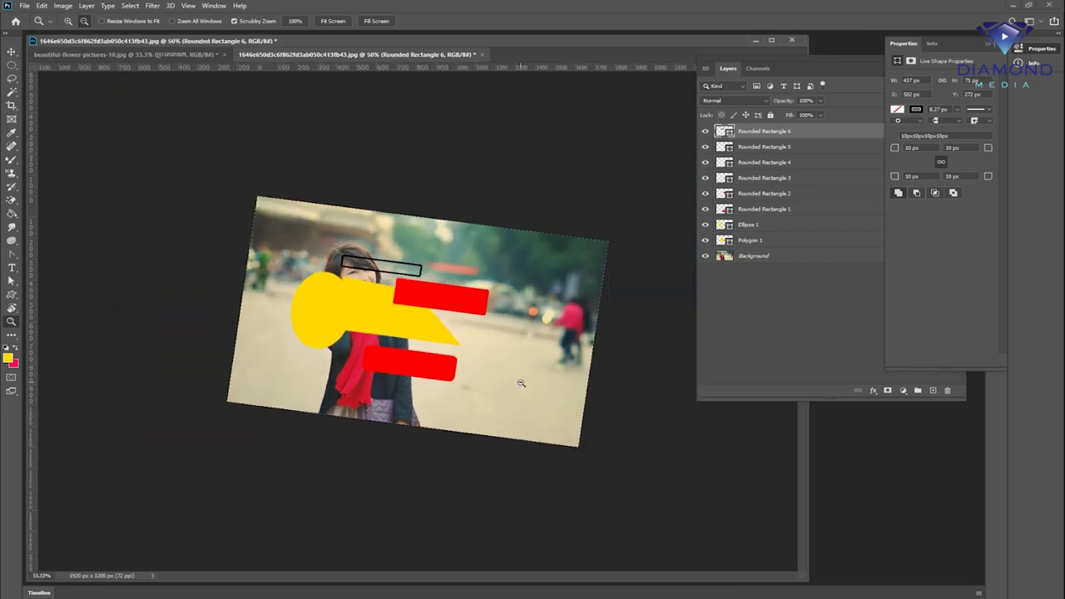
pyautogui.hotkey('ctrl', '-')
pyautogui.click(521, 382)
pyautogui.click(558, 269)
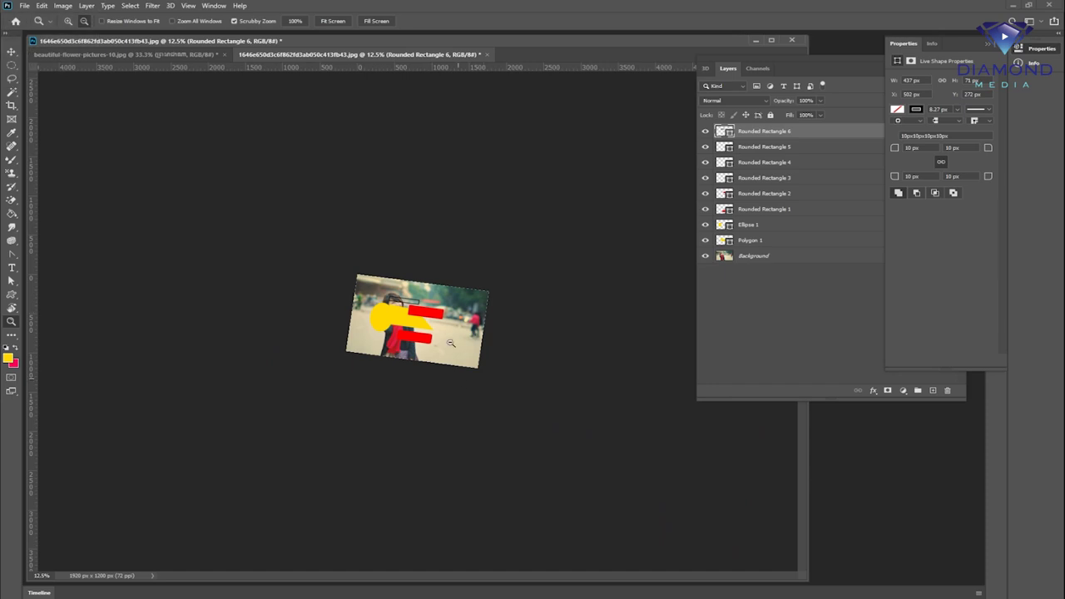
pyautogui.click(445, 298)
pyautogui.click(444, 297)
pyautogui.click(462, 329)
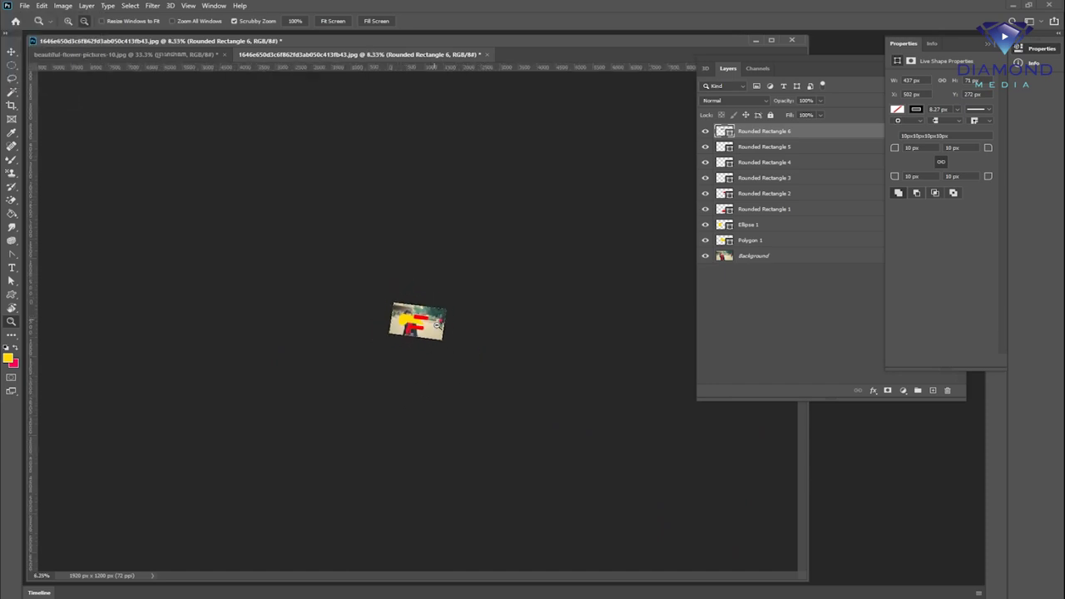
pyautogui.click(468, 336)
pyautogui.click(473, 244)
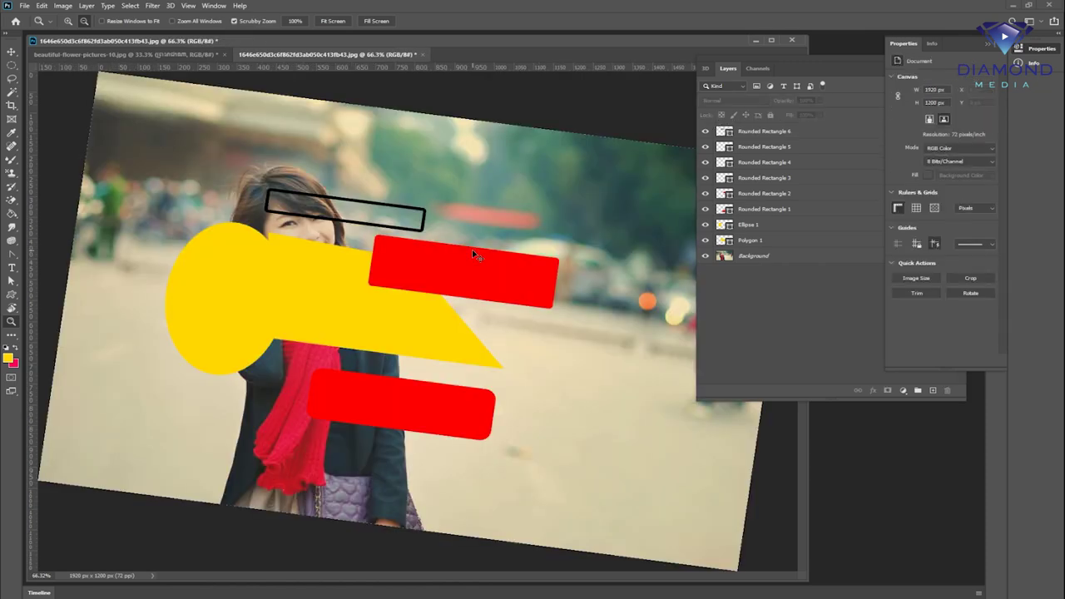
# Set the foreground colour to pink-red and the background colour to blue-violet
pyautogui.click(13, 336)
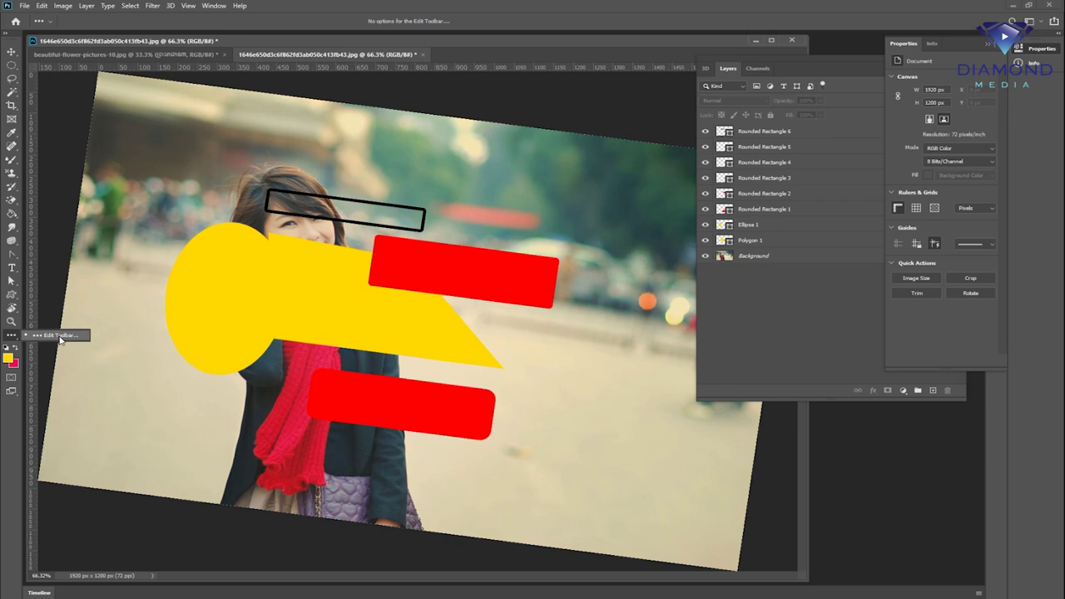
pyautogui.click(10, 358)
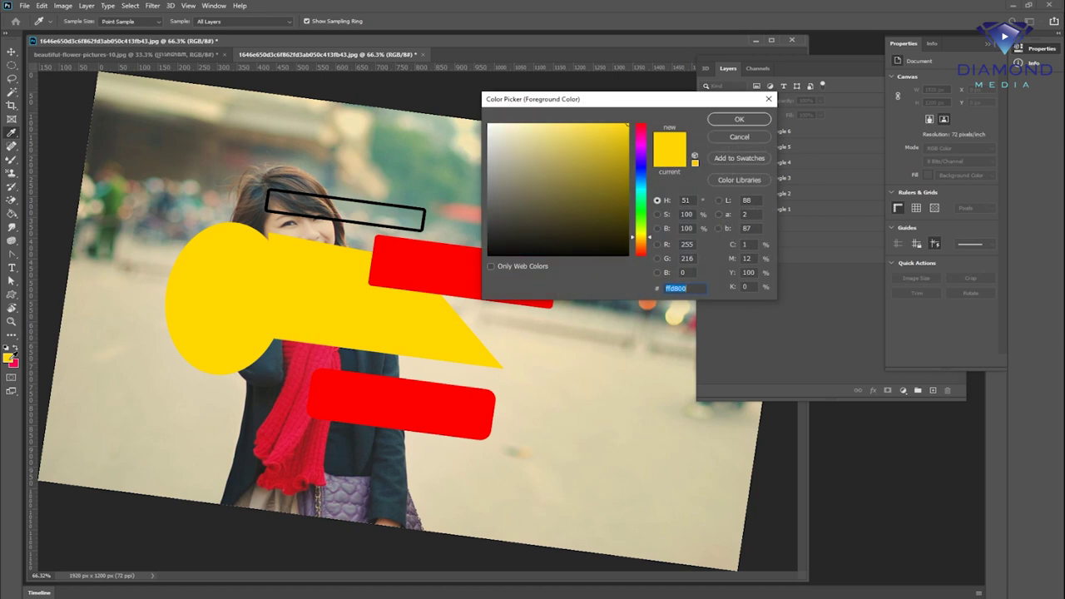
pyautogui.click(641, 137)
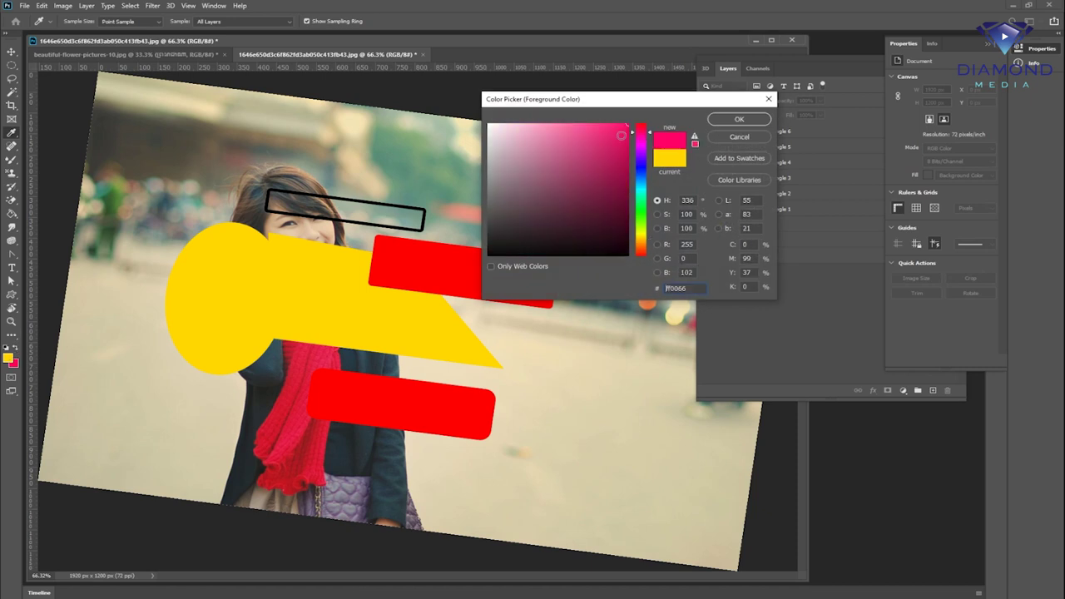
pyautogui.click(738, 119)
pyautogui.click(15, 363)
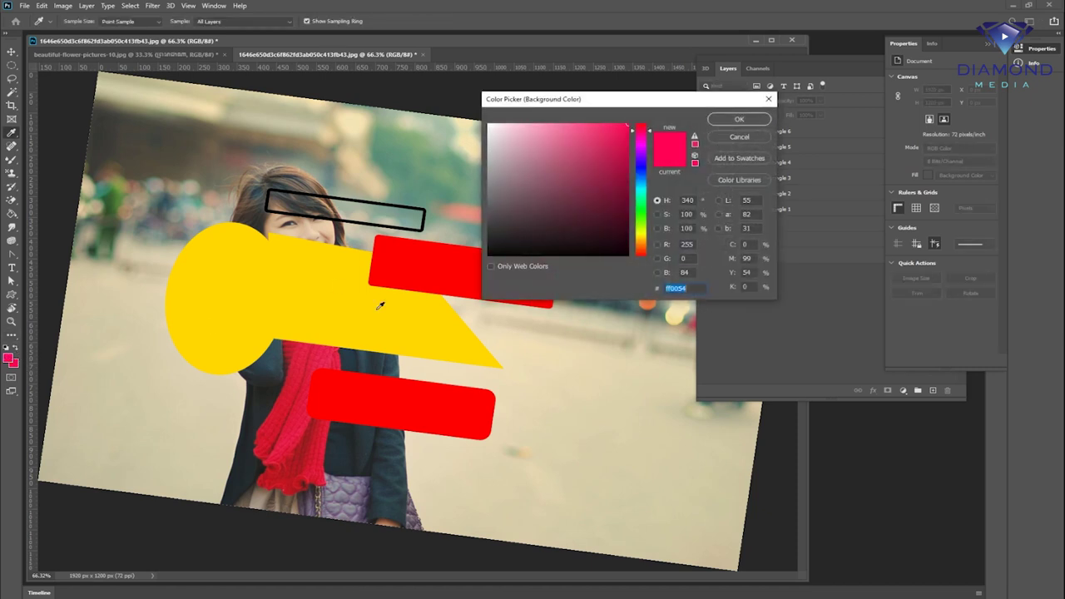
pyautogui.click(640, 163)
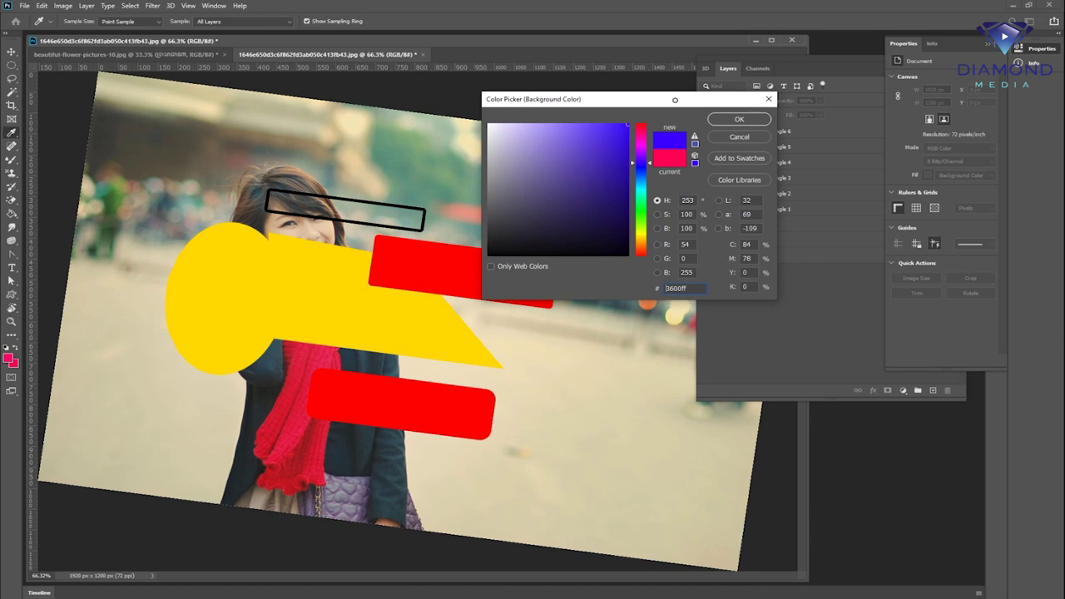
pyautogui.click(739, 119)
# Enter Quick Mask mode and switch to Full Screen Mode without panels, then cycle screen modes
pyautogui.click(12, 378)
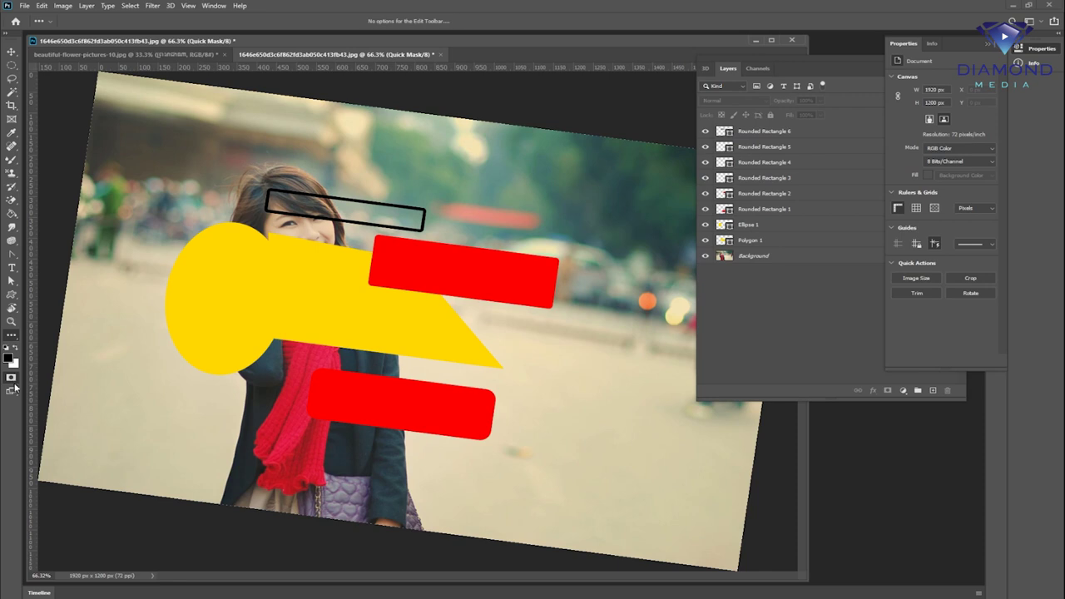
pyautogui.click(12, 391)
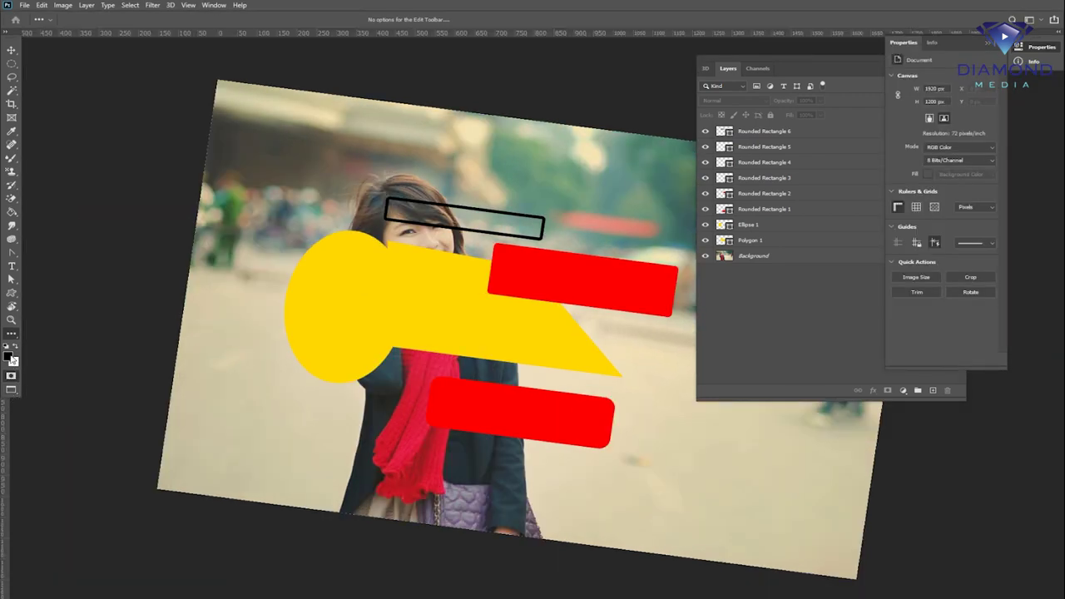
pyautogui.click(13, 392)
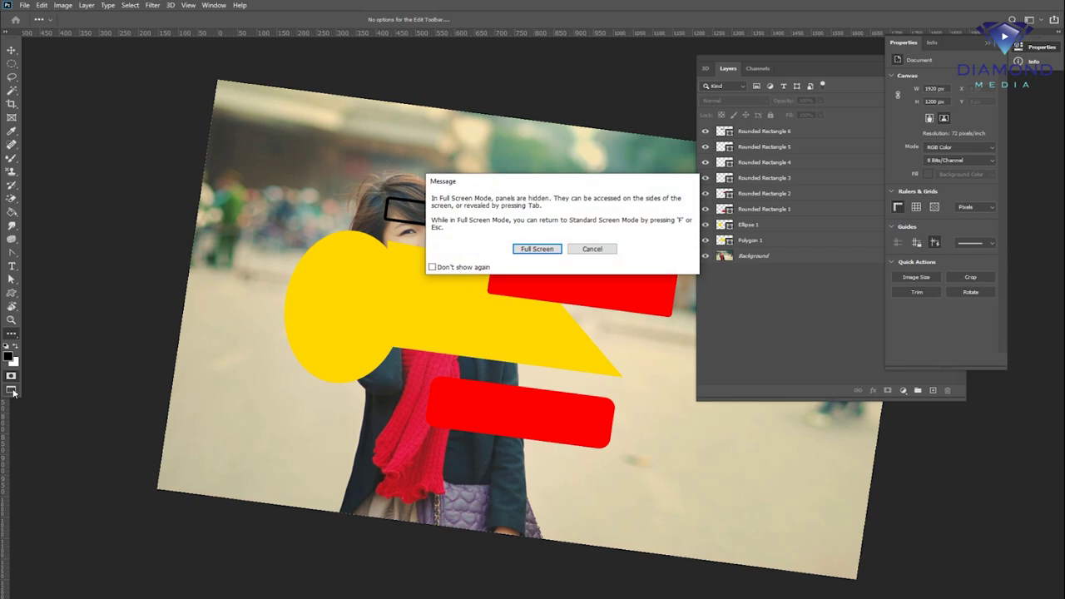
pyautogui.click(541, 252)
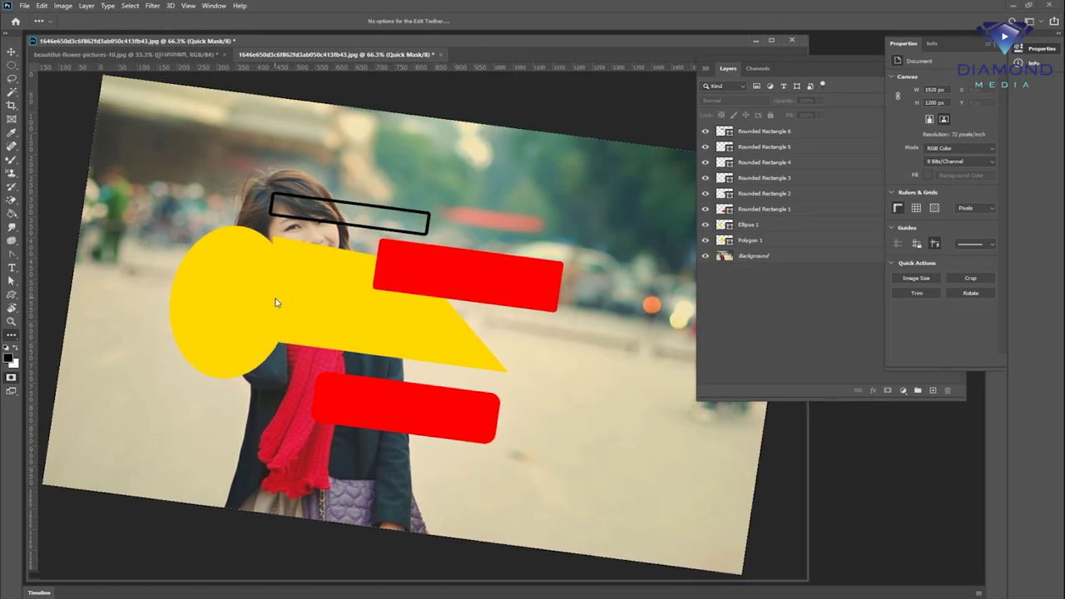
pyautogui.press('F7')
pyautogui.press('f')
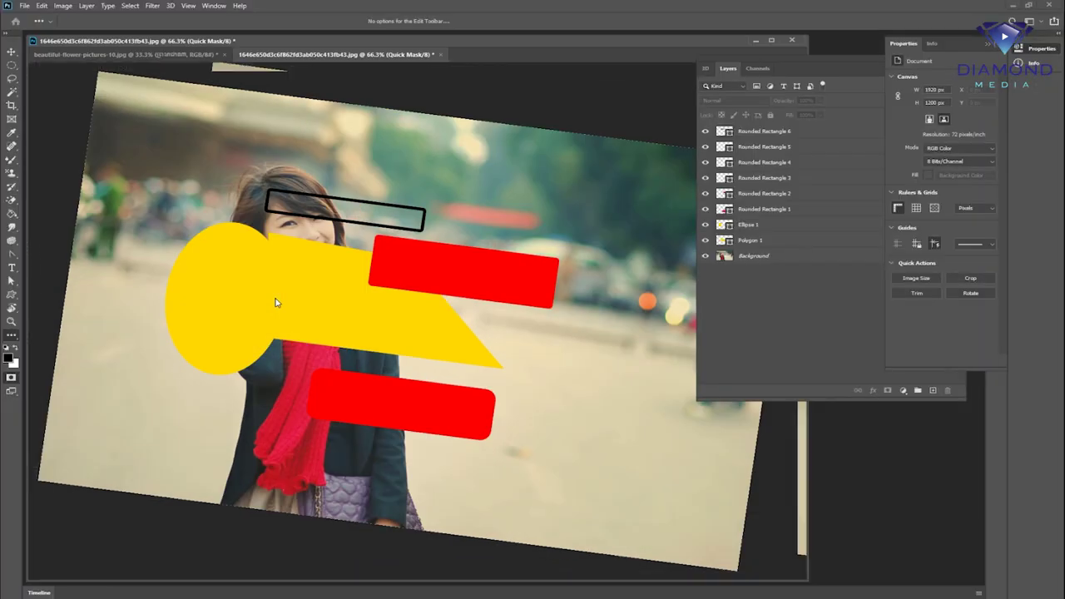